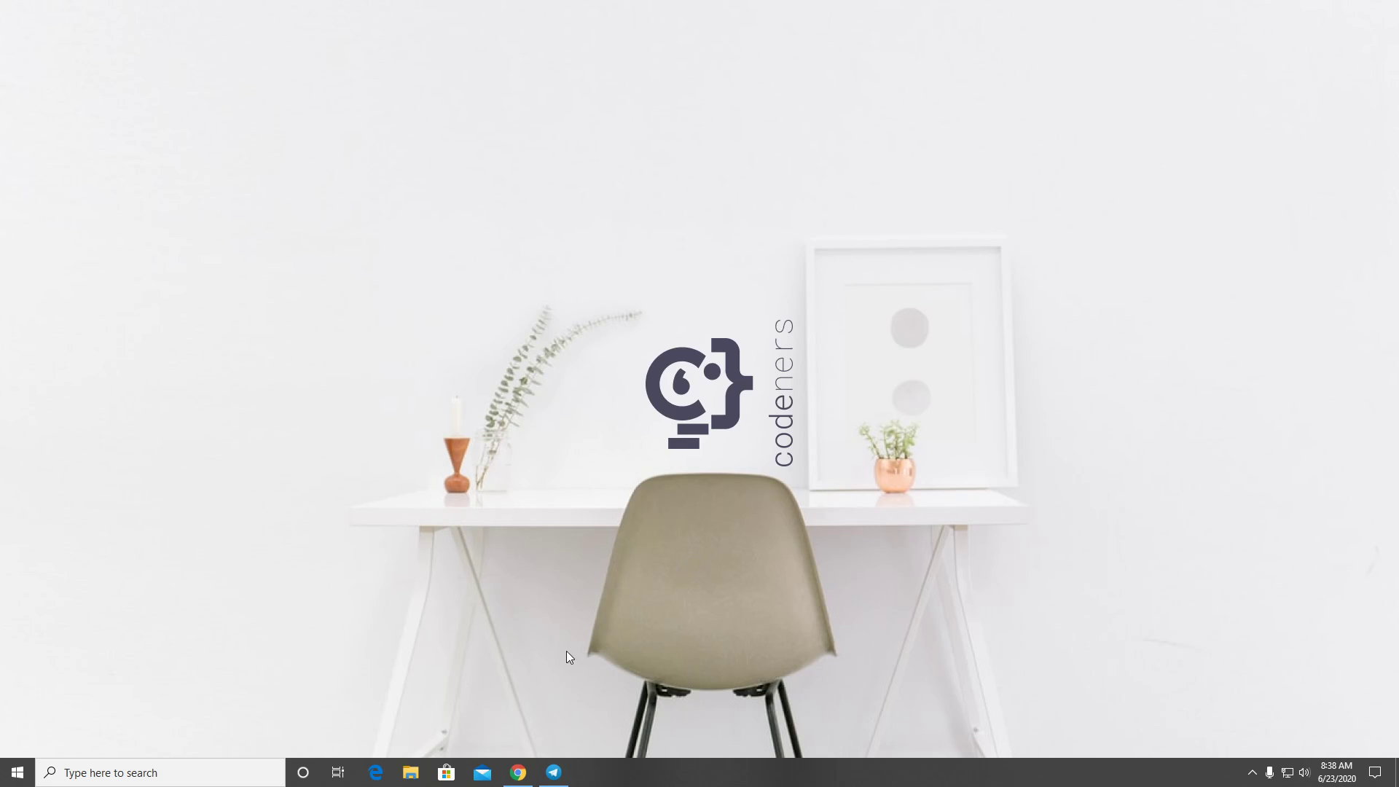
Bring up the YouTube Studio dashboard, highlight the 1,200 subscriber count, then minimize and restore the browser
{"action": "left_click", "coordinate": [517, 772]}
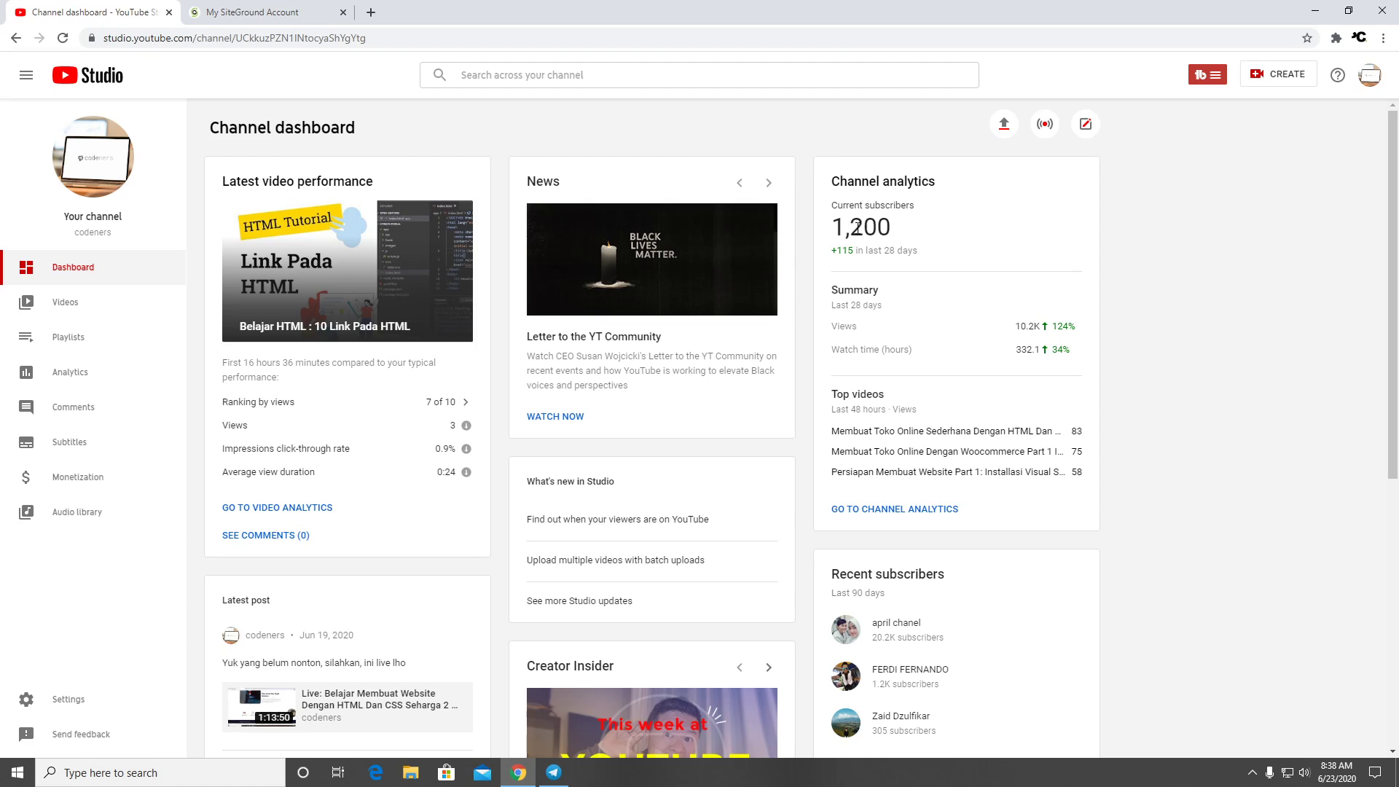
{"action": "left_click_drag", "start_coordinate": [834, 227], "coordinate": [922, 233]}
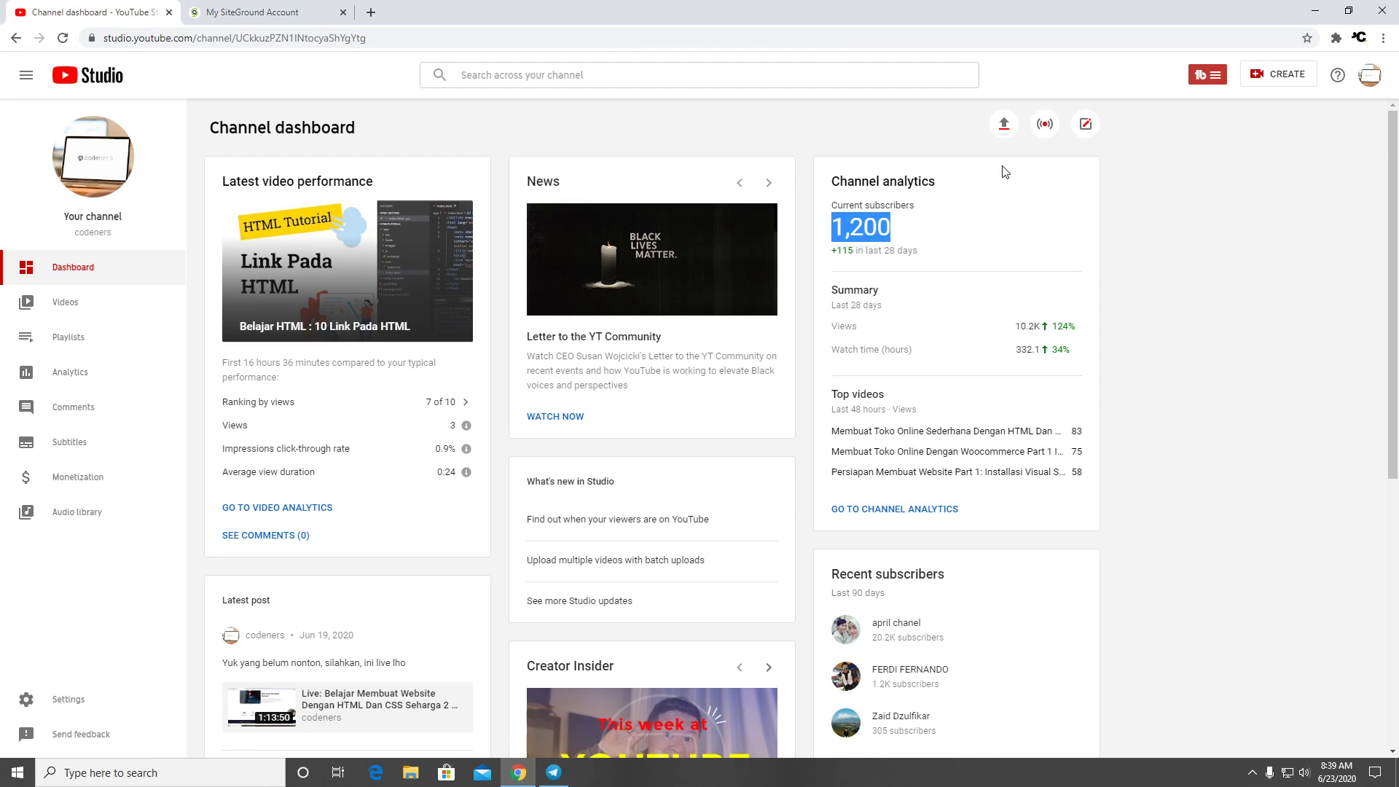
{"action": "left_click", "coordinate": [1236, 253]}
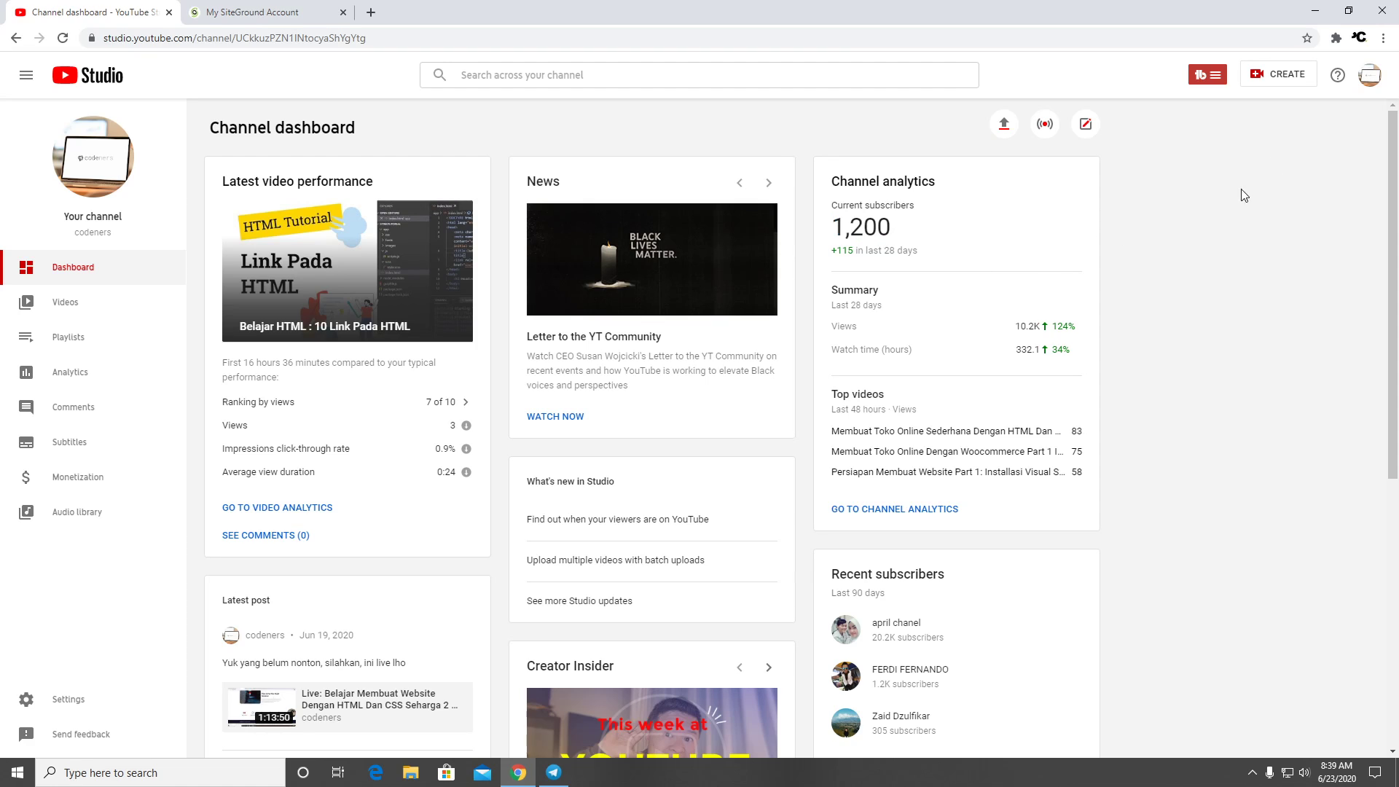
{"action": "left_click", "coordinate": [1317, 14]}
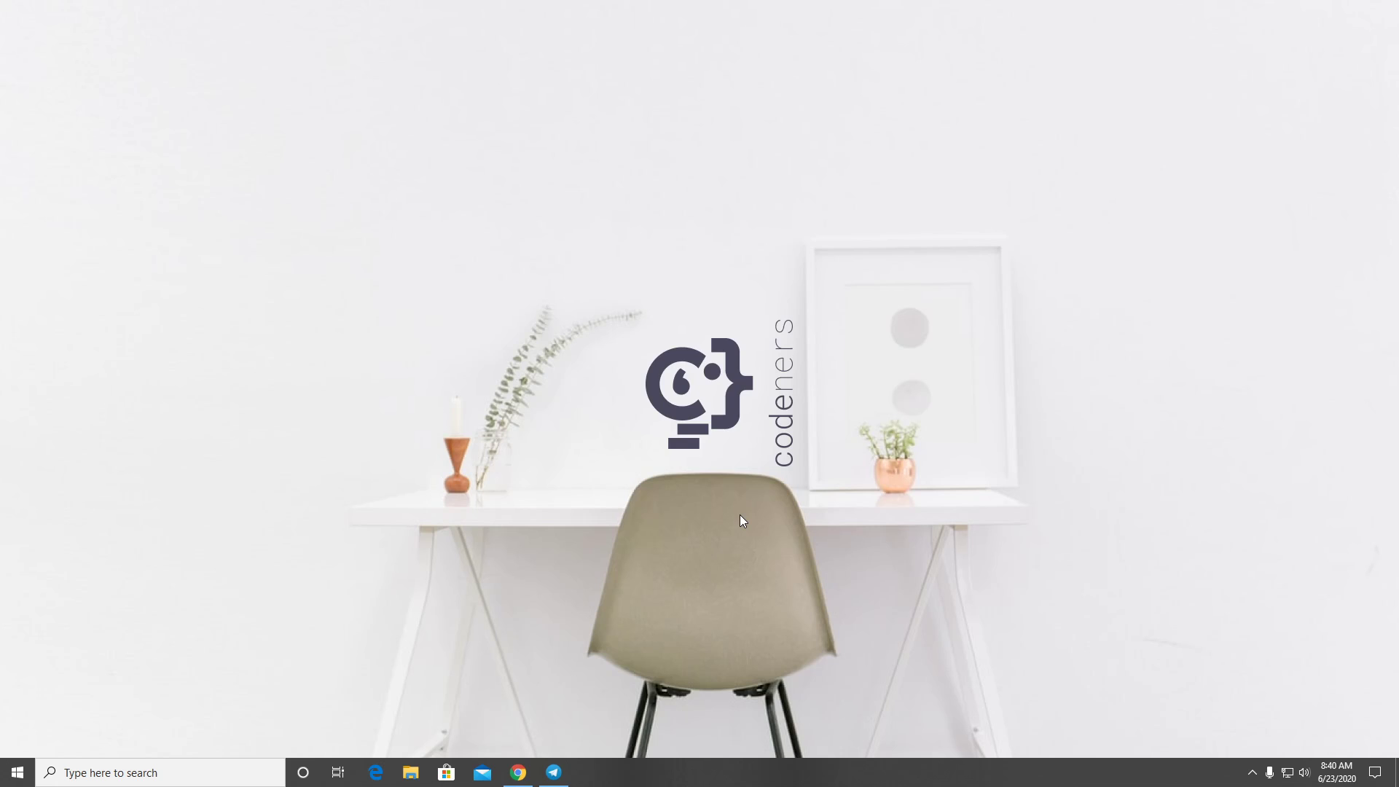
{"action": "left_click", "coordinate": [518, 773]}
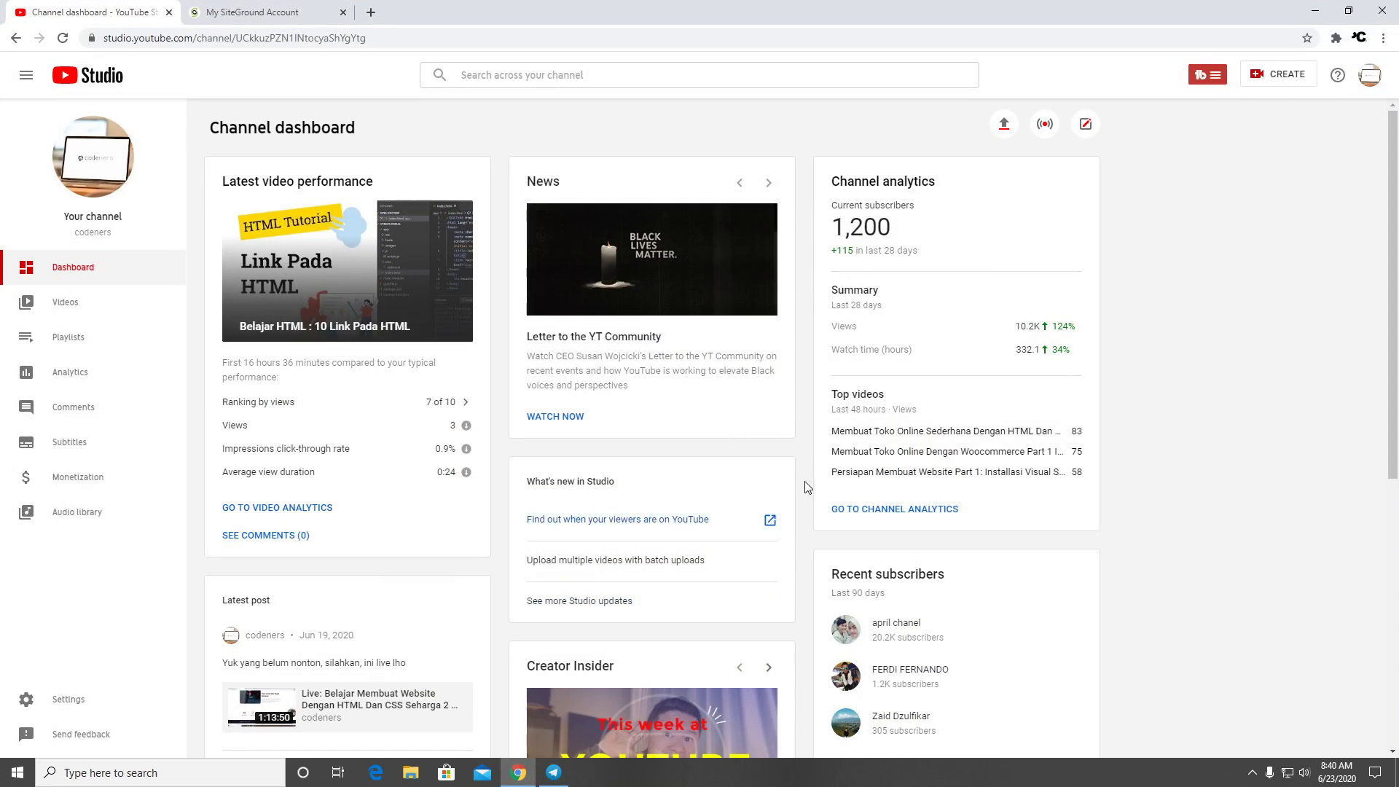
Switch to the My SiteGround Account tab listing the account's websites
{"action": "left_click", "coordinate": [251, 11]}
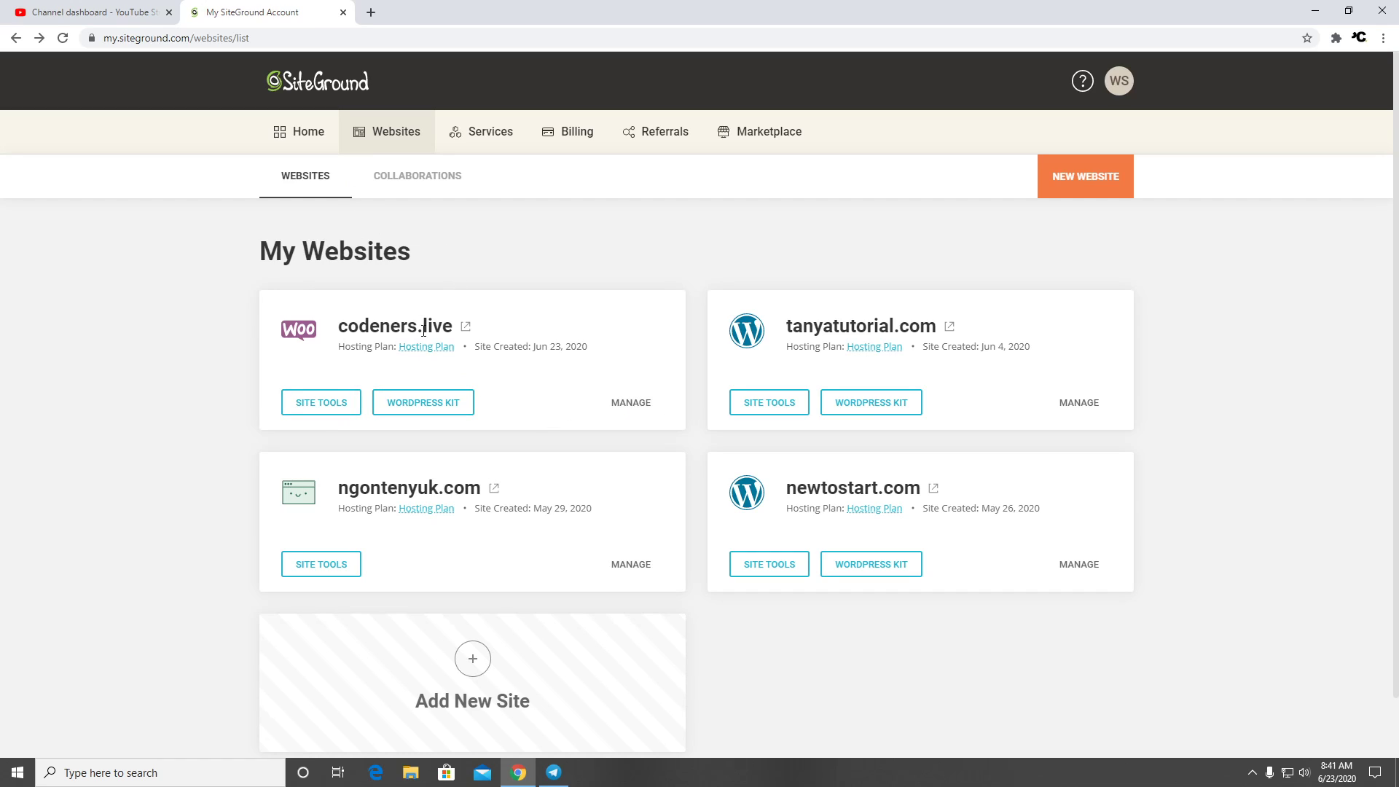
Open codeners.live in a new tab, note its default vhost message, then close that tab
{"action": "left_click", "coordinate": [467, 327]}
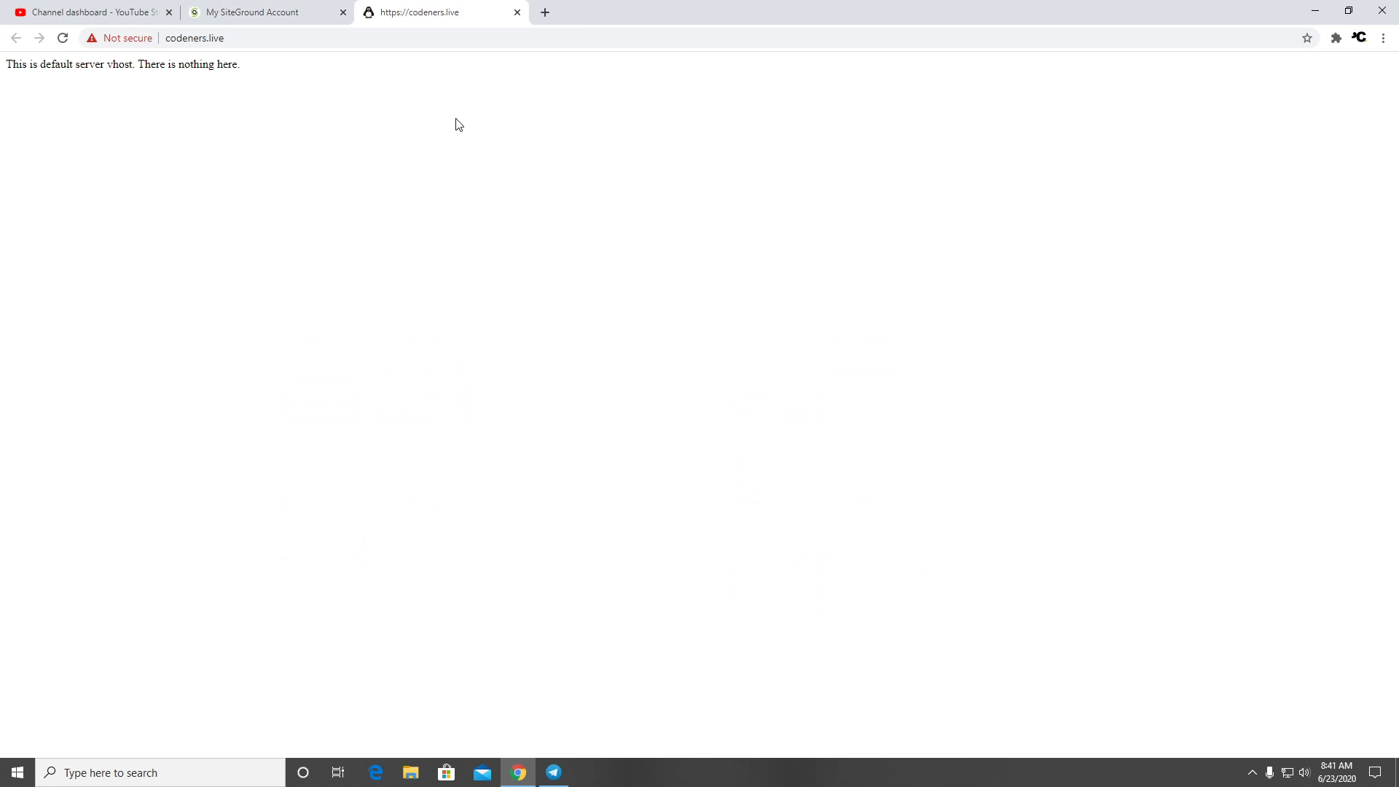
{"action": "left_click_drag", "start_coordinate": [289, 76], "coordinate": [23, 61]}
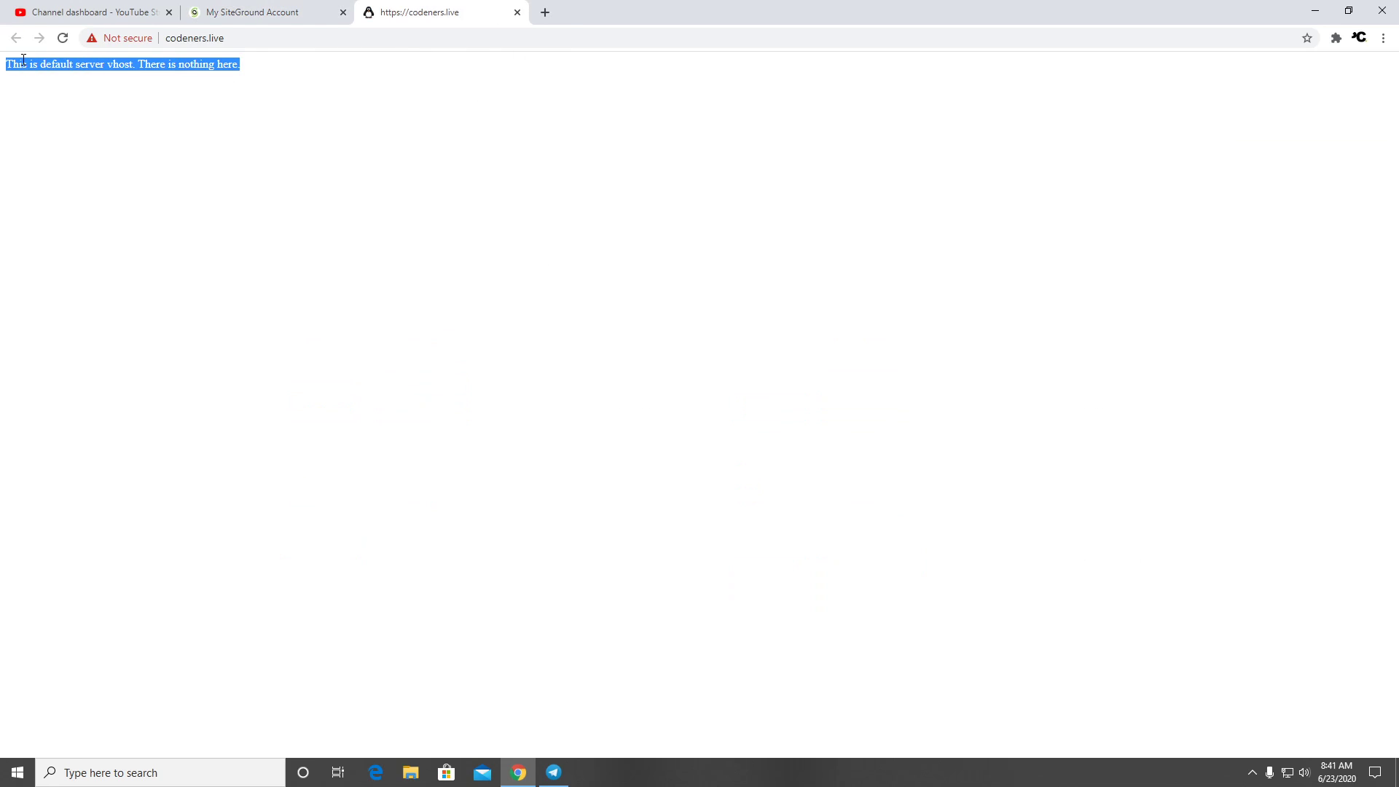
{"action": "left_click", "coordinate": [517, 13]}
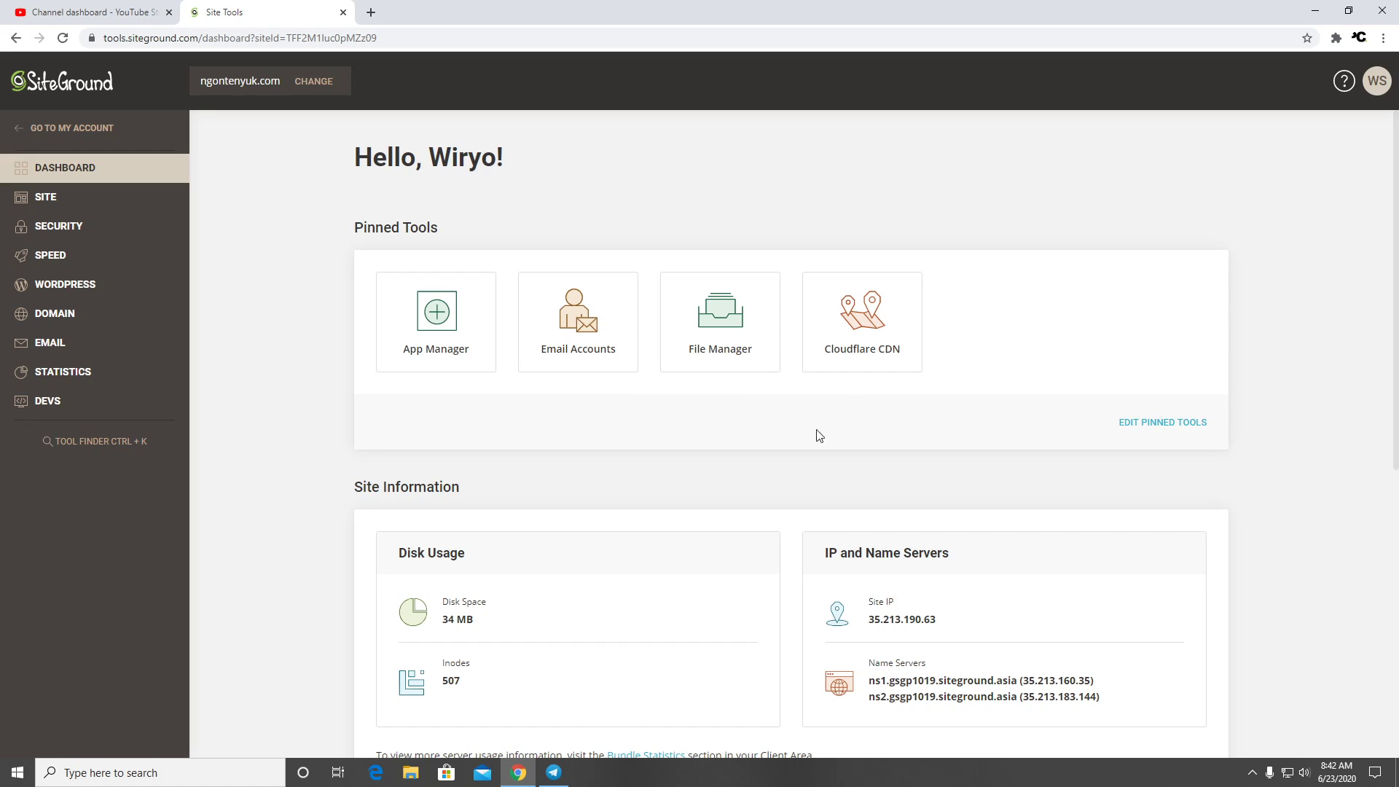
Go to WordPress > Install & Manage in the Site Tools sidebar for ngontenyuk.com
{"action": "scroll", "coordinate": [700, 517], "scroll_direction": "down", "scroll_amount": 4}
{"action": "scroll", "coordinate": [690, 523], "scroll_direction": "up", "scroll_amount": 4}
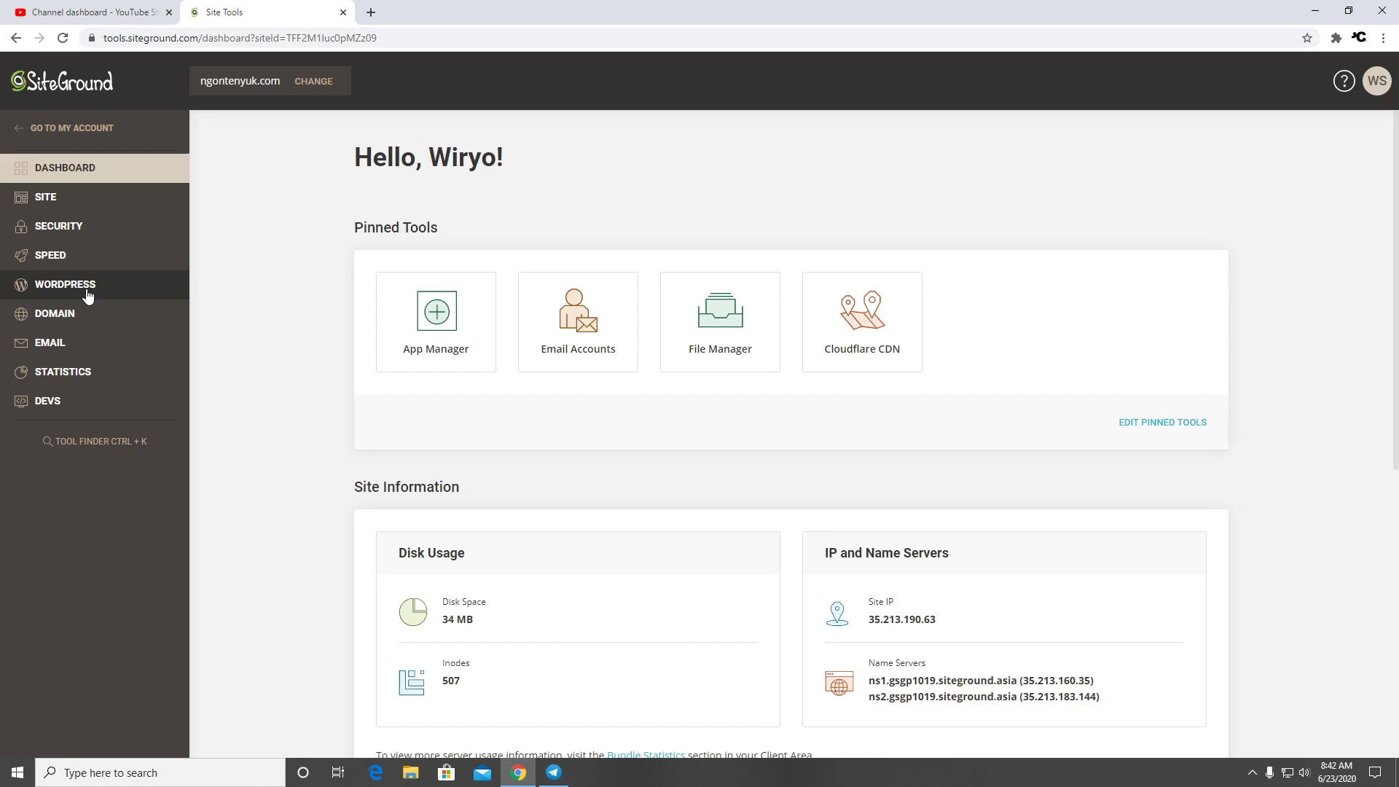
{"action": "left_click", "coordinate": [88, 291]}
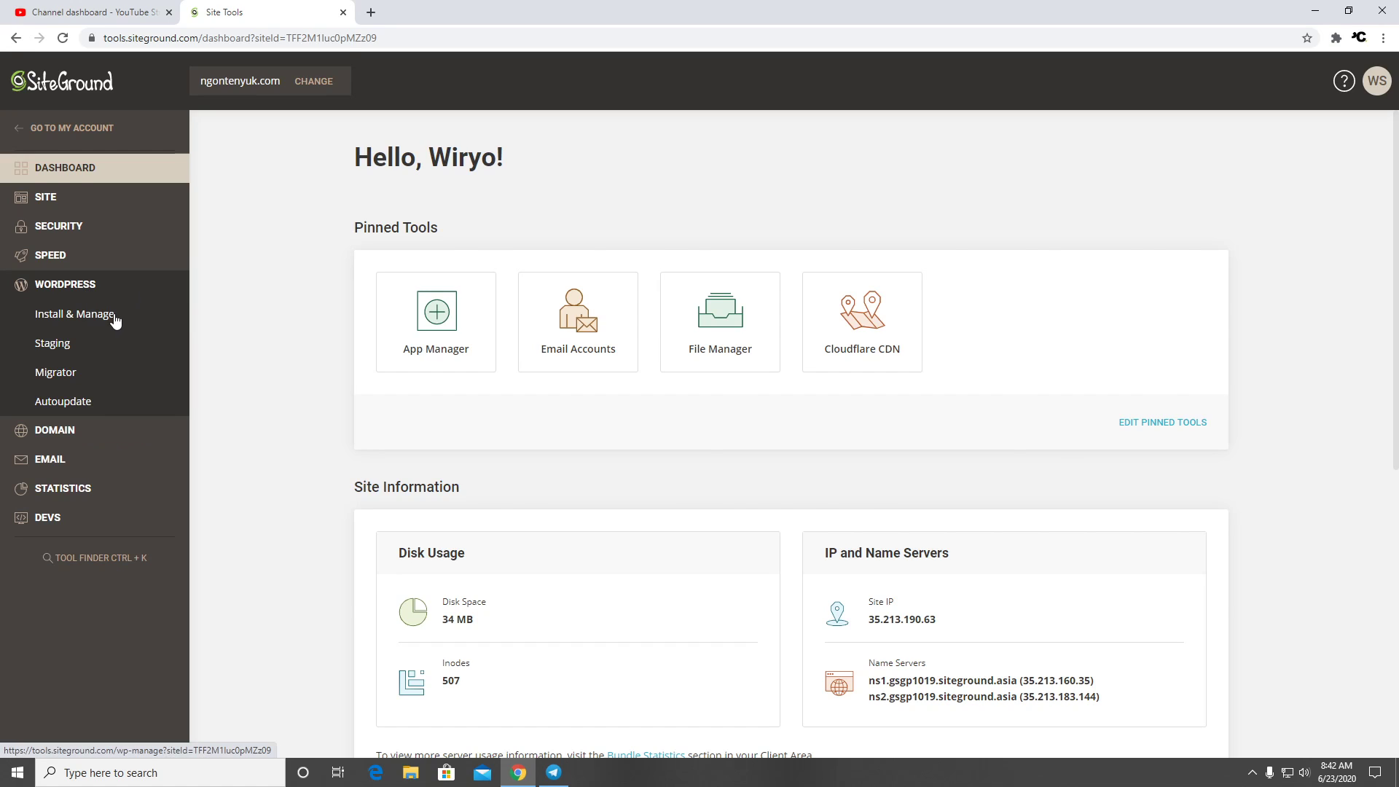
{"action": "left_click", "coordinate": [116, 315]}
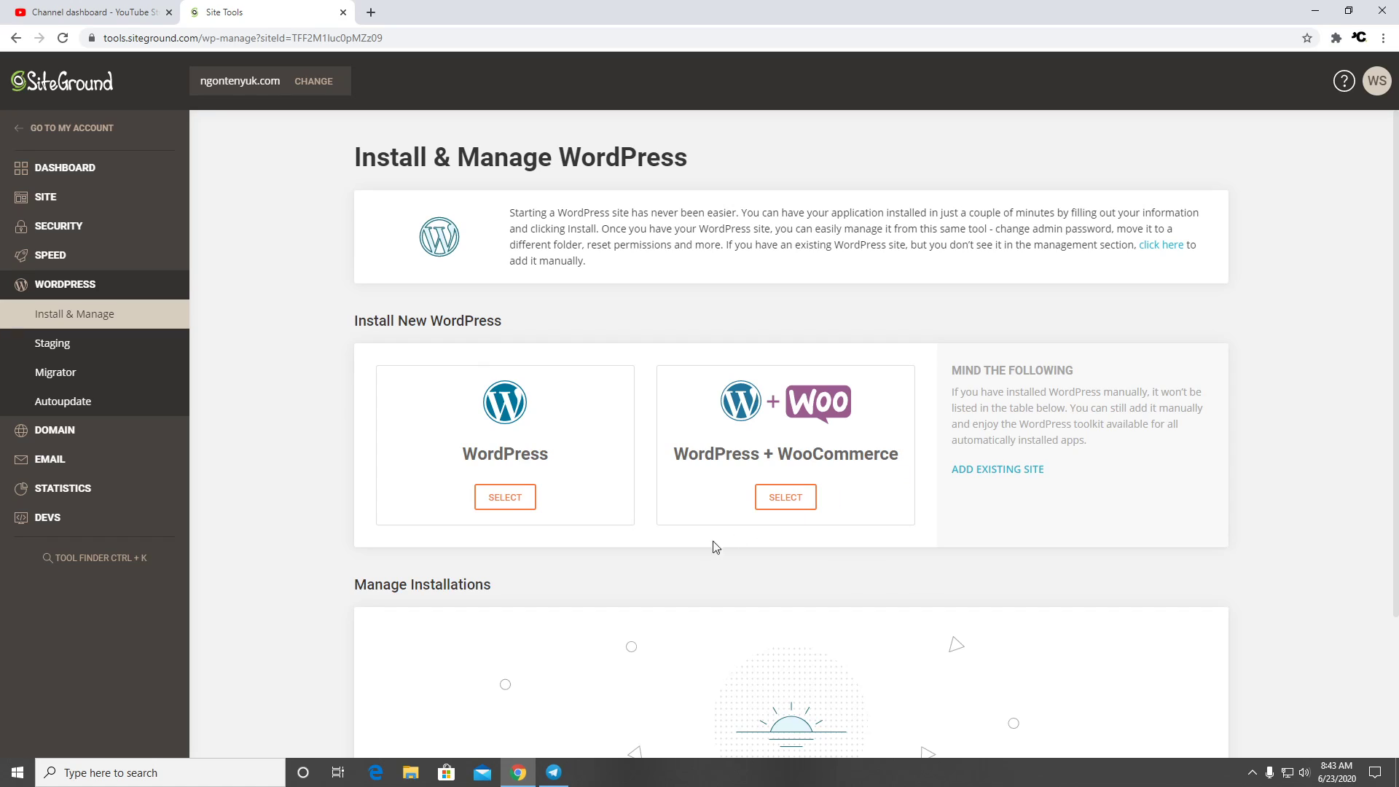
{"action": "scroll", "coordinate": [699, 548], "scroll_direction": "down", "scroll_amount": 1}
{"action": "scroll", "coordinate": [836, 343], "scroll_direction": "up", "scroll_amount": 1}
Select the plain WordPress application for the ngontenyuk.com install
{"action": "left_click", "coordinate": [511, 498]}
{"action": "scroll", "coordinate": [583, 510], "scroll_direction": "down", "scroll_amount": 2}
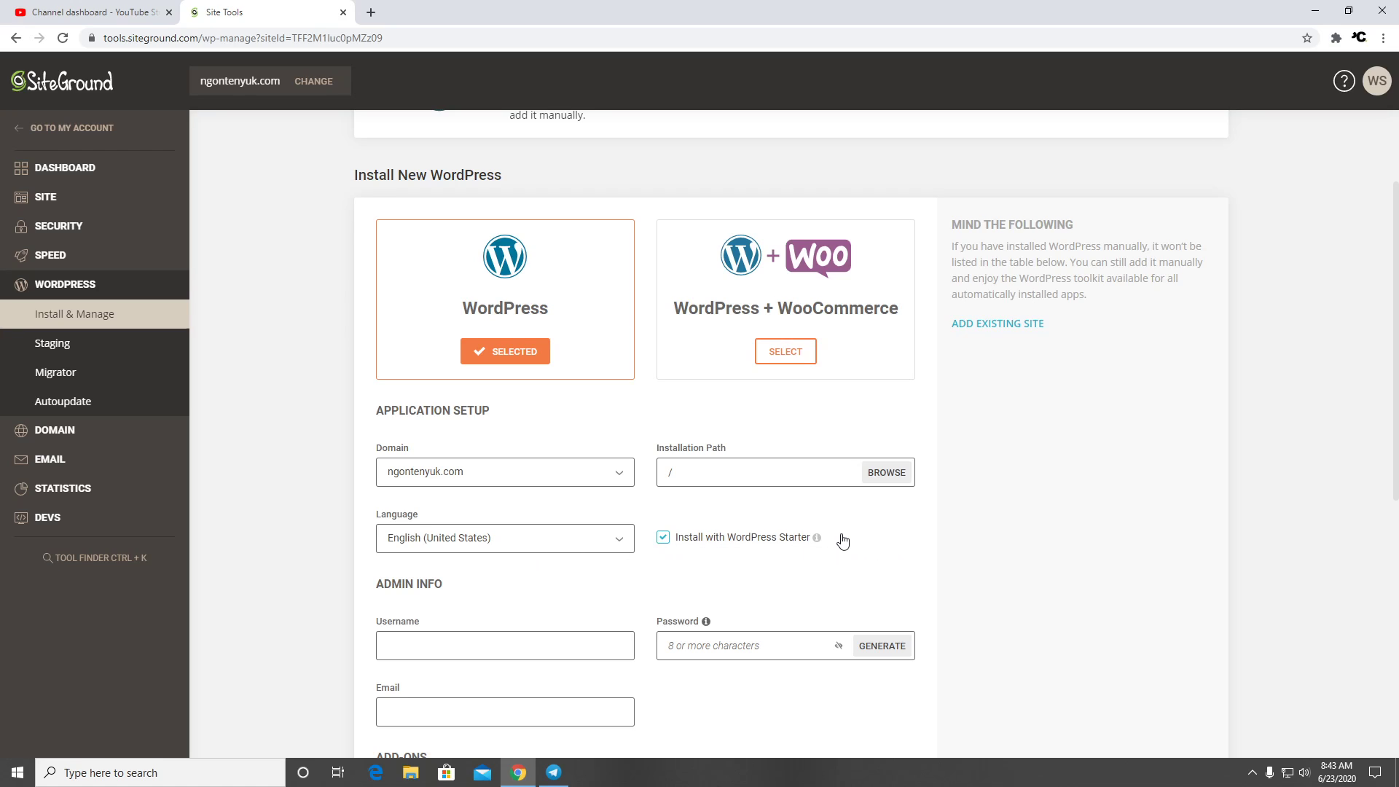
{"action": "mouse_move", "coordinate": [818, 543]}
{"action": "scroll", "coordinate": [880, 532], "scroll_direction": "down", "scroll_amount": 2}
{"action": "scroll", "coordinate": [841, 547], "scroll_direction": "down", "scroll_amount": 2}
{"action": "scroll", "coordinate": [841, 547], "scroll_direction": "up", "scroll_amount": 3}
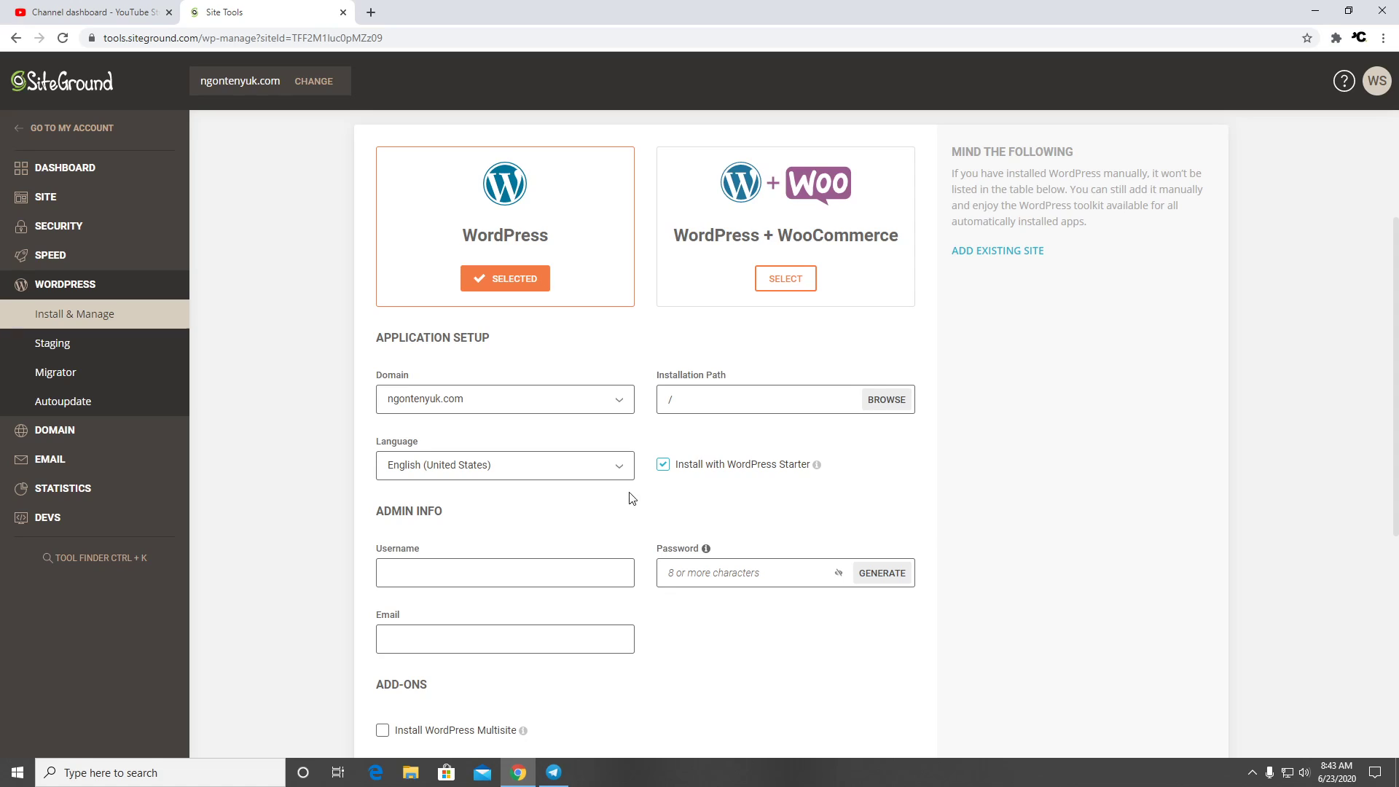
Fill in the admin username, a strong password and the suggested e-mail, then start installing
{"action": "left_click", "coordinate": [537, 561]}
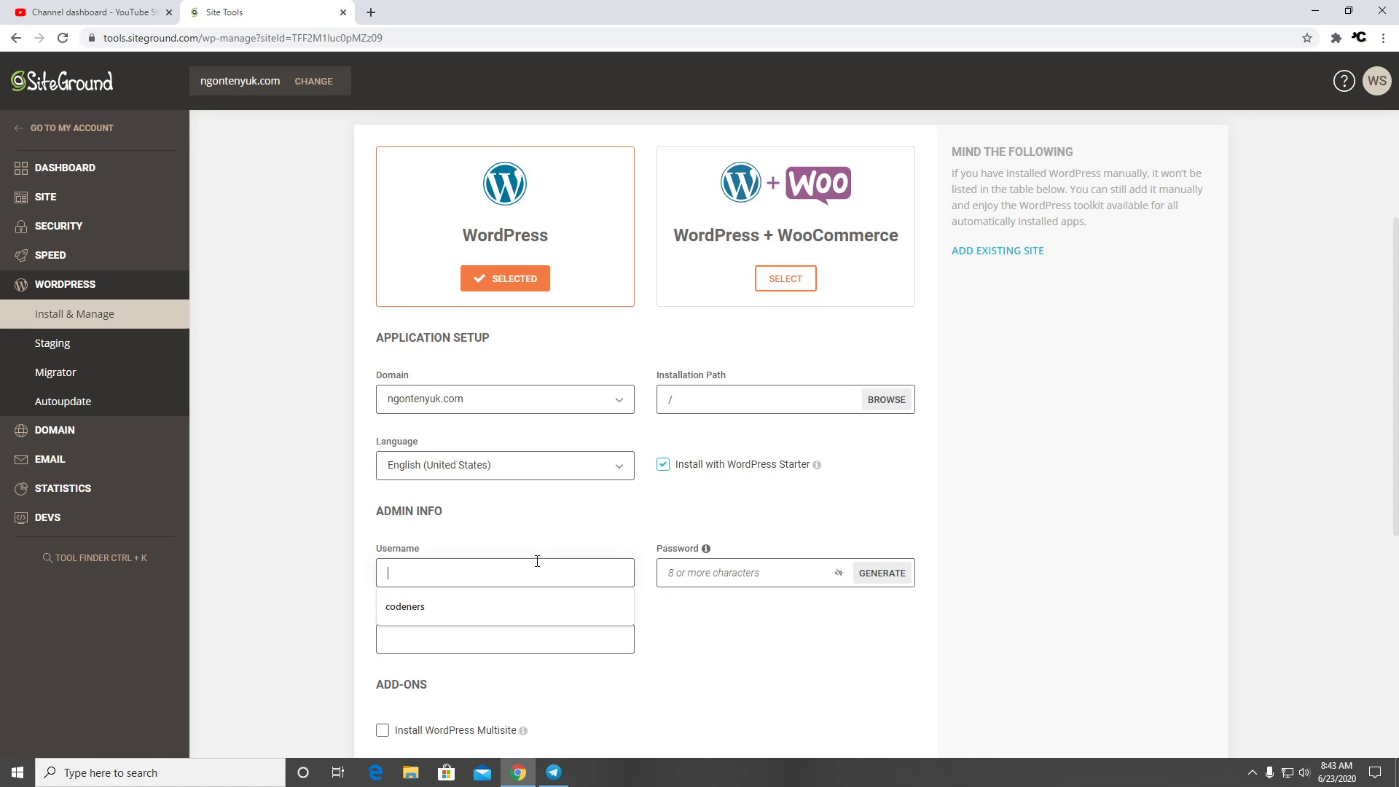
{"action": "type", "text": "coden"}
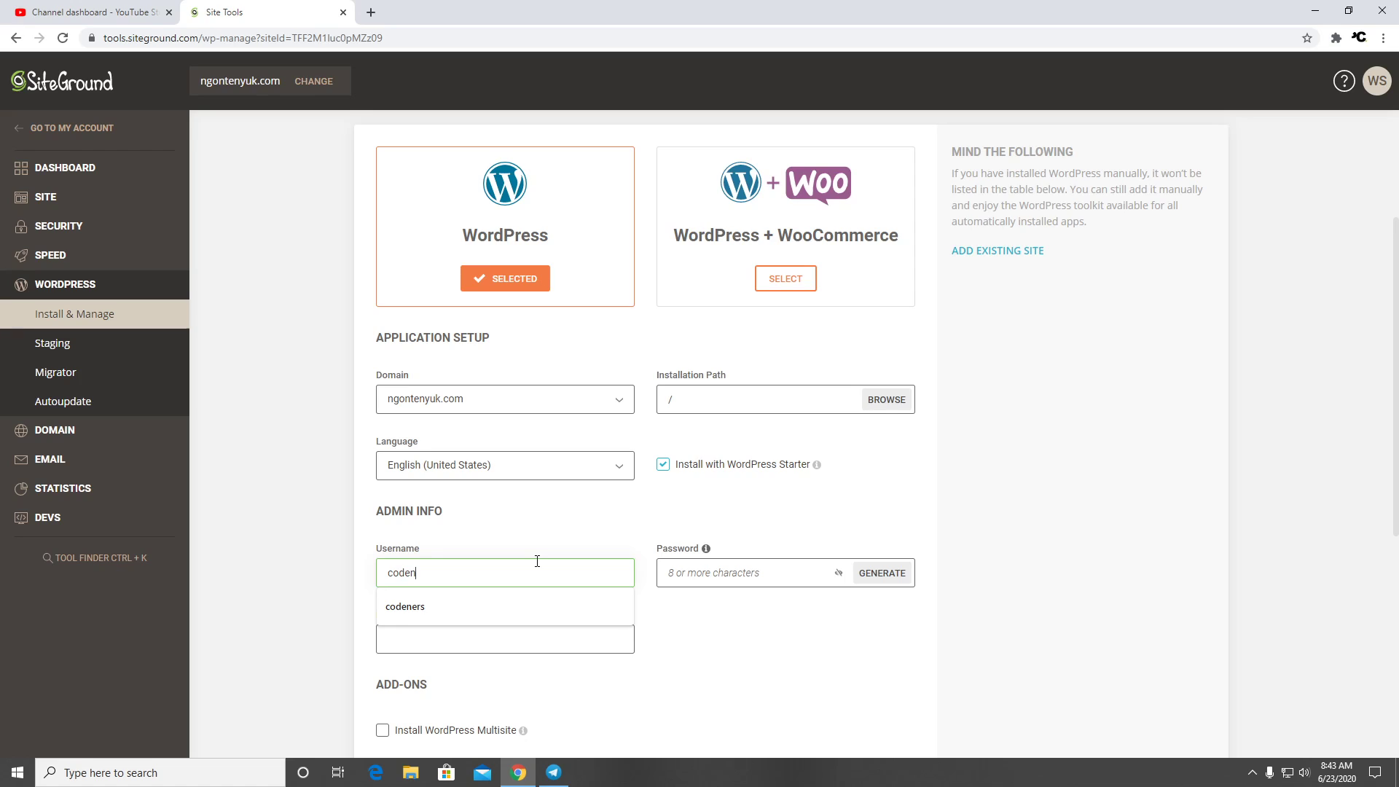
{"action": "type", "text": "ers"}
{"action": "key", "text": "Tab"}
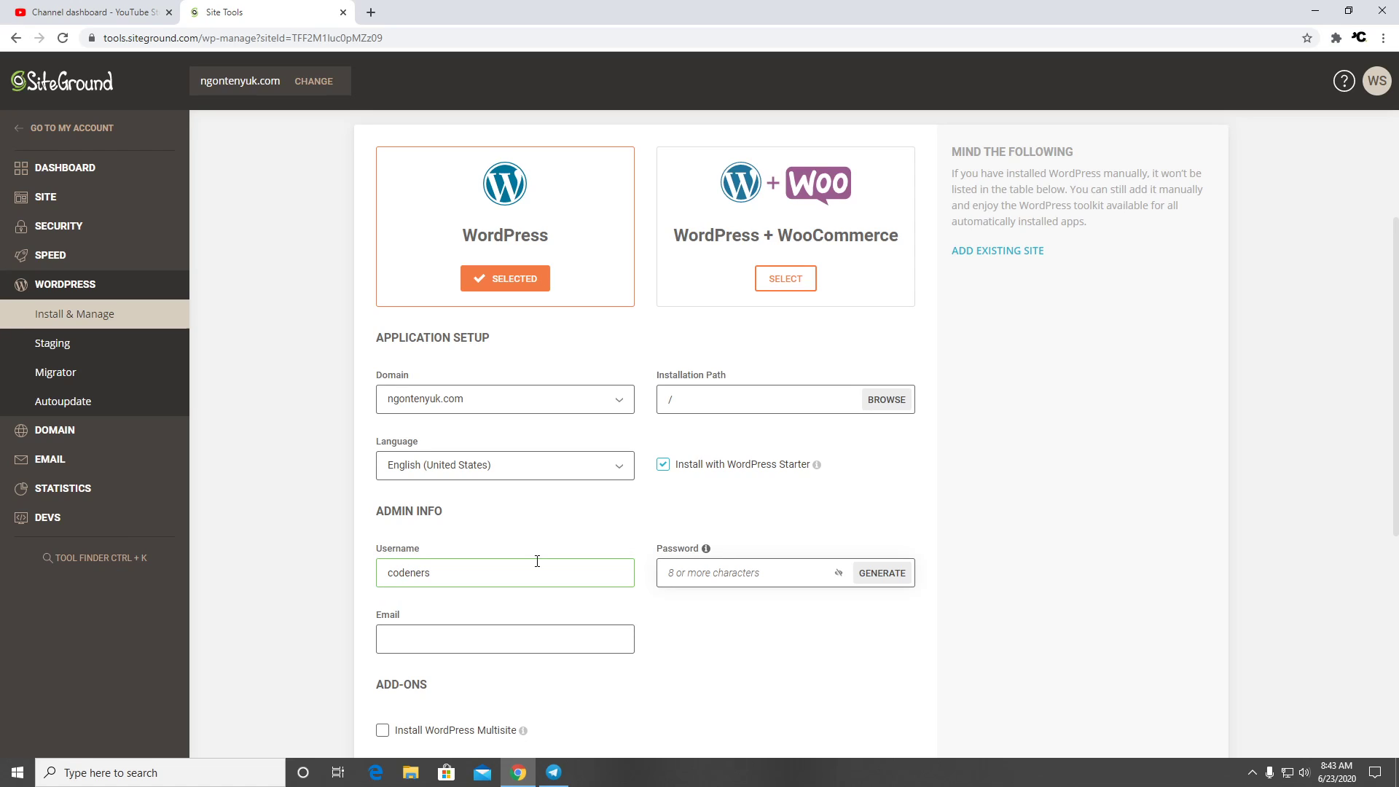
{"action": "type", "text": "••"}
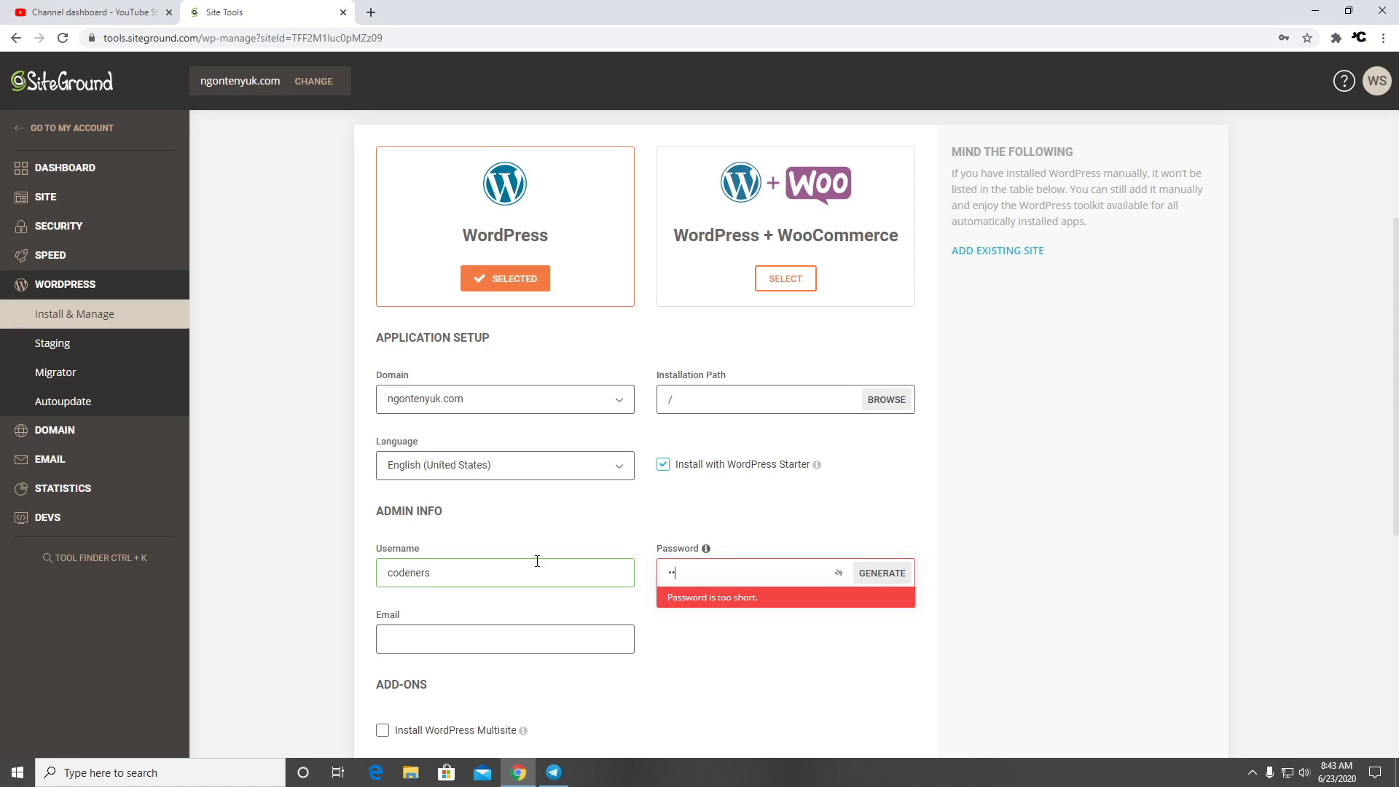
{"action": "type", "text": "••••••••••••"}
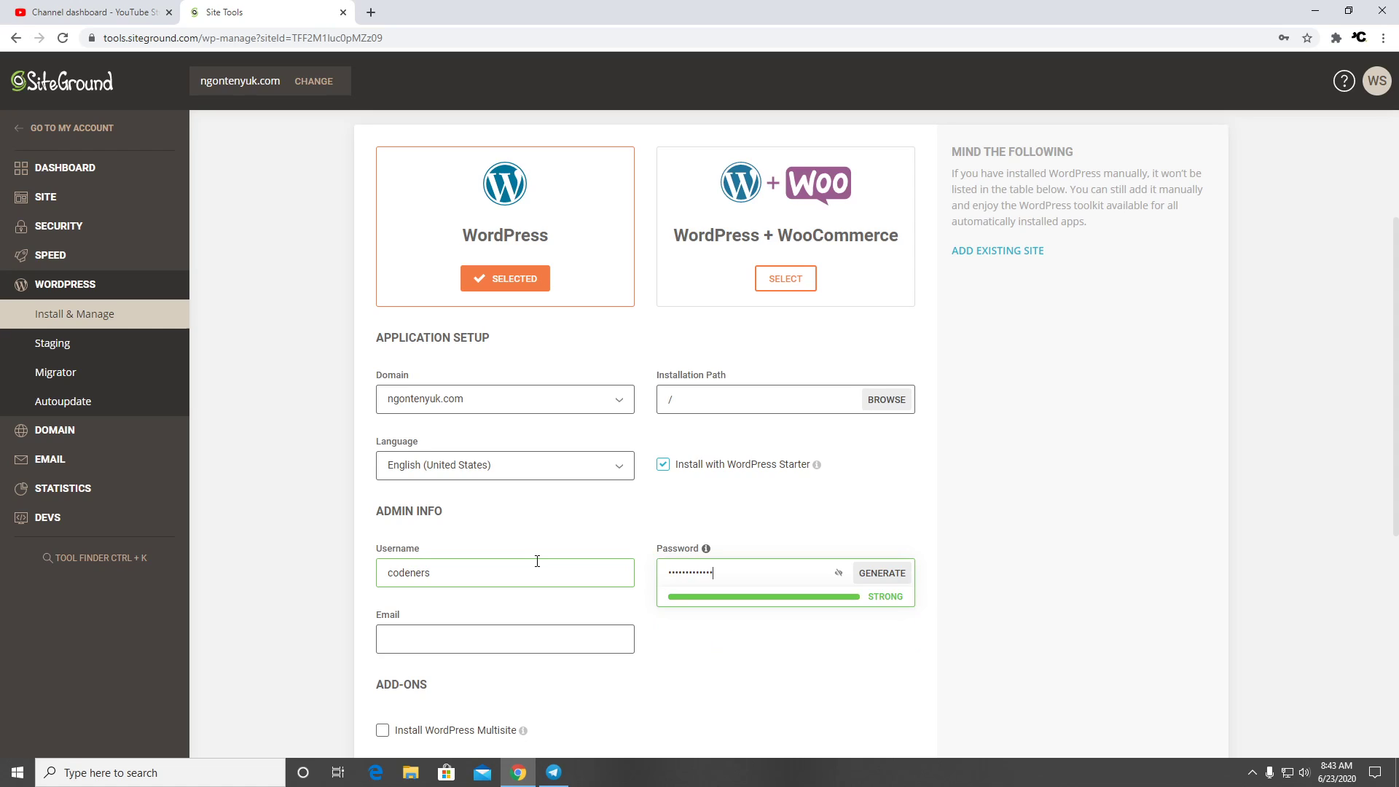
{"action": "key", "text": "Tab"}
{"action": "key", "text": "Tab"}
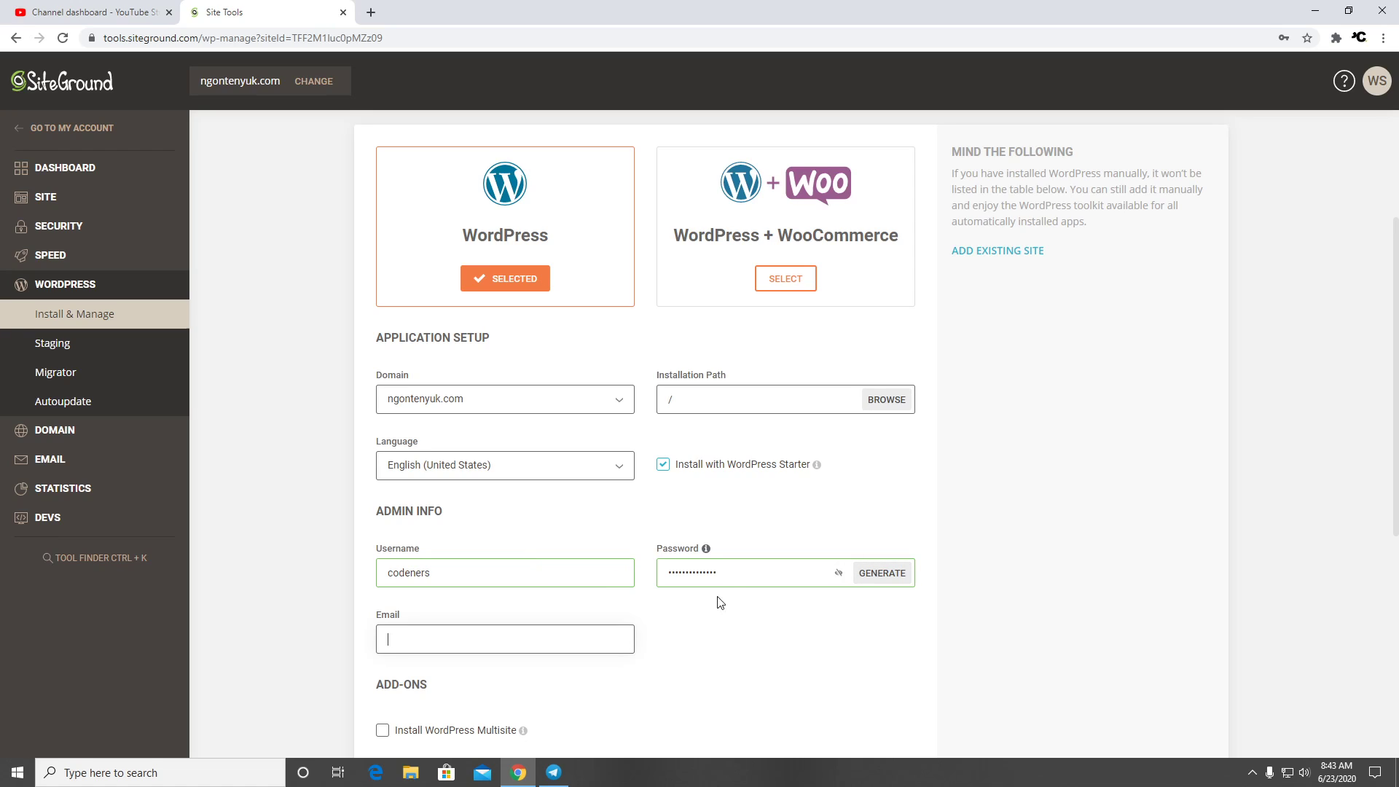
{"action": "key", "text": "shift+Tab"}
{"action": "key", "text": "shift+Tab"}
{"action": "key", "text": "shift+Tab"}
{"action": "type", "text": "•••"}
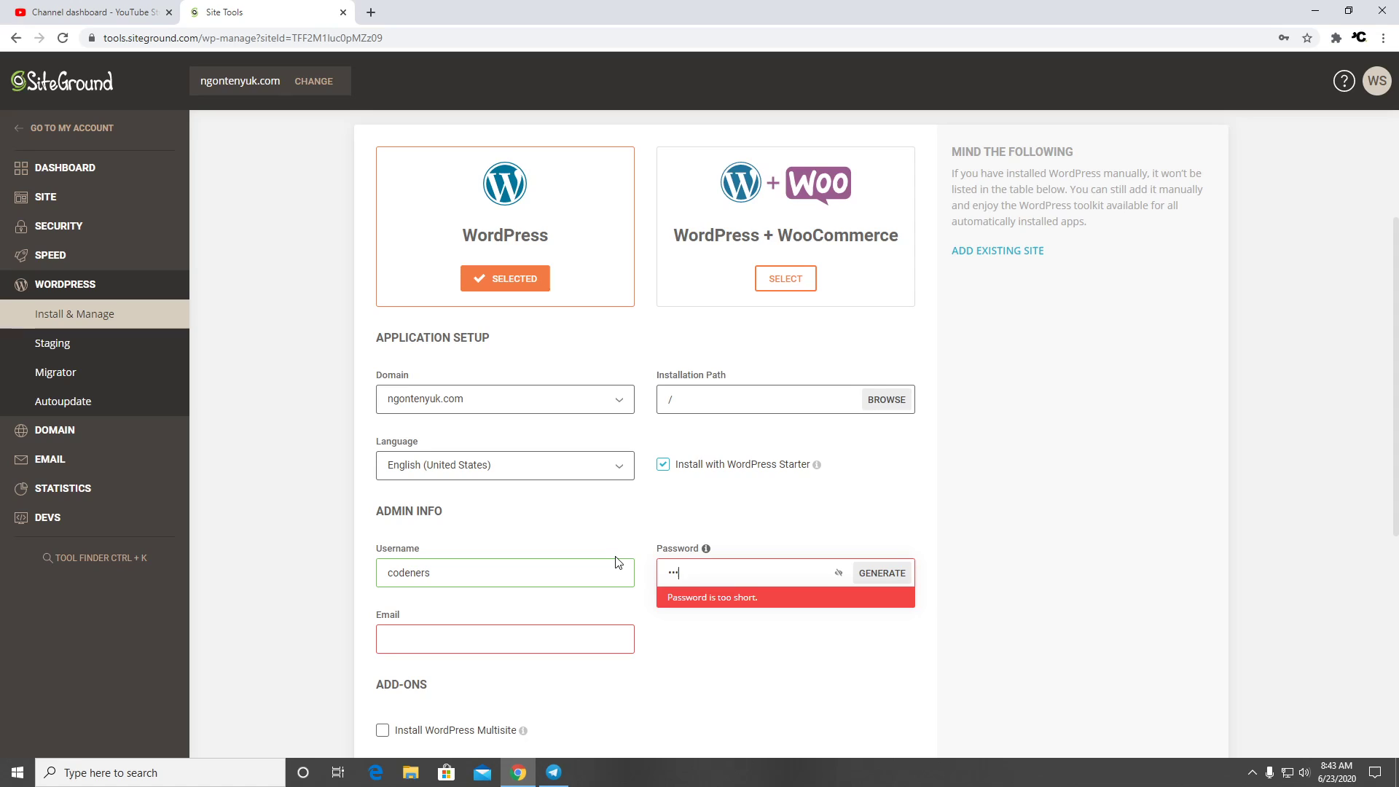
{"action": "type", "text": "•••••••••••"}
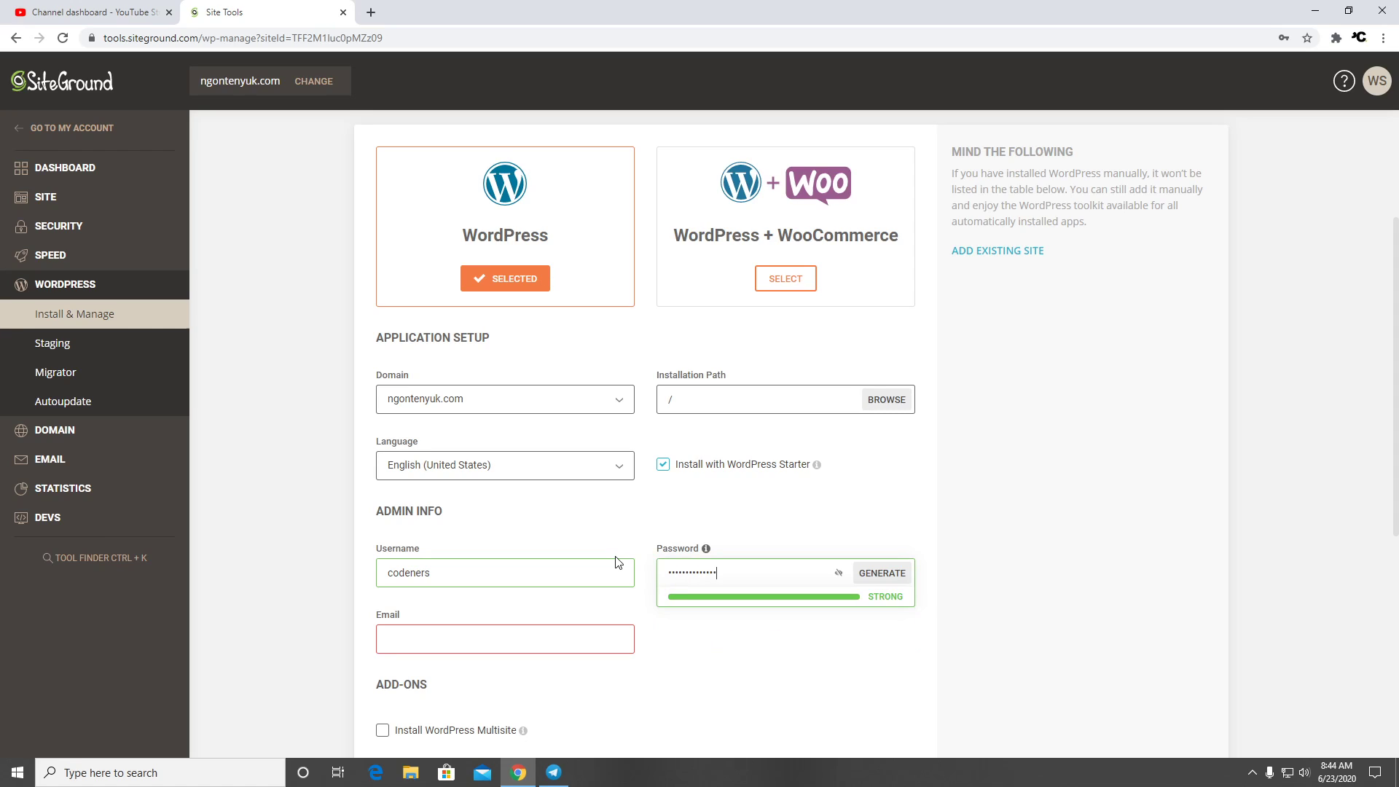
{"action": "key", "text": "Tab"}
{"action": "key", "text": "Tab"}
{"action": "key", "text": "Tab"}
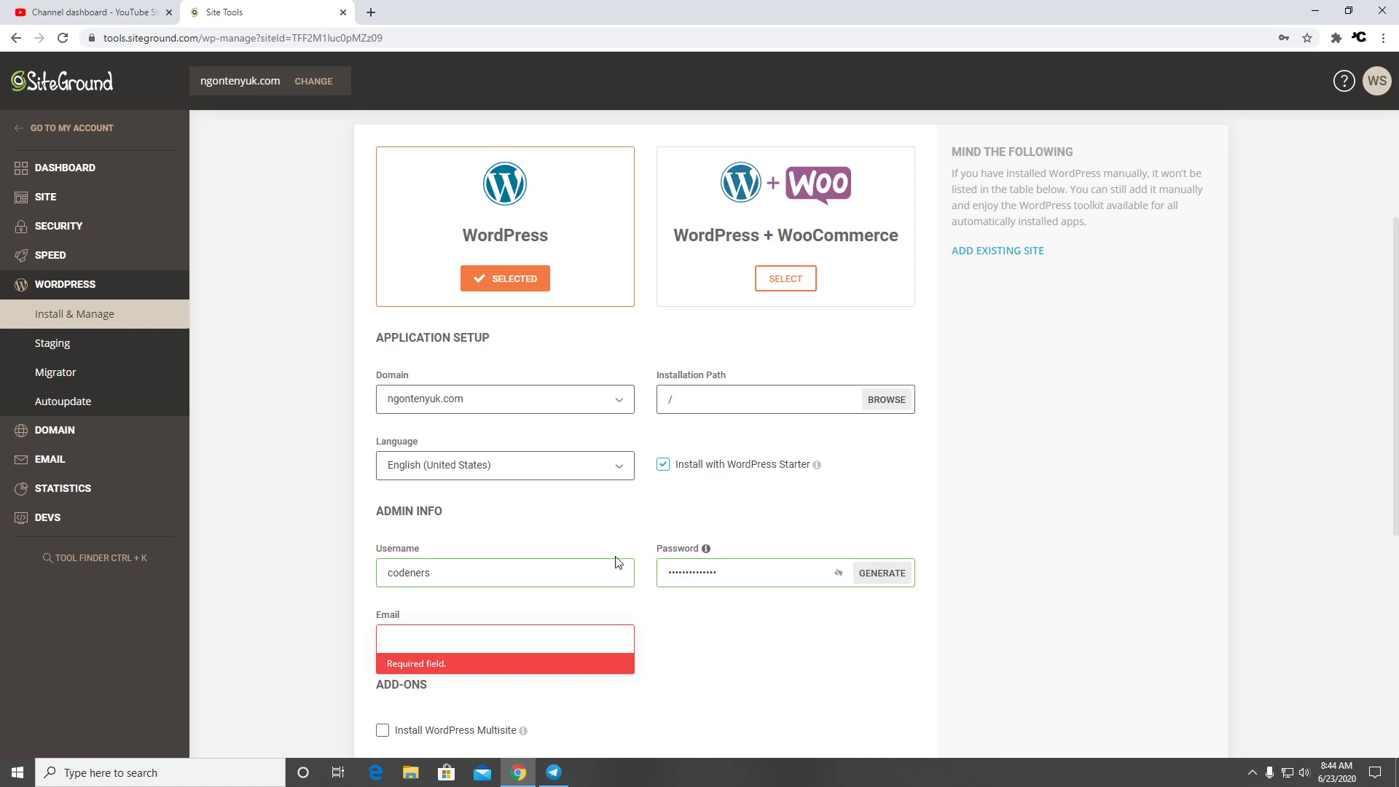
{"action": "type", "text": "ma"}
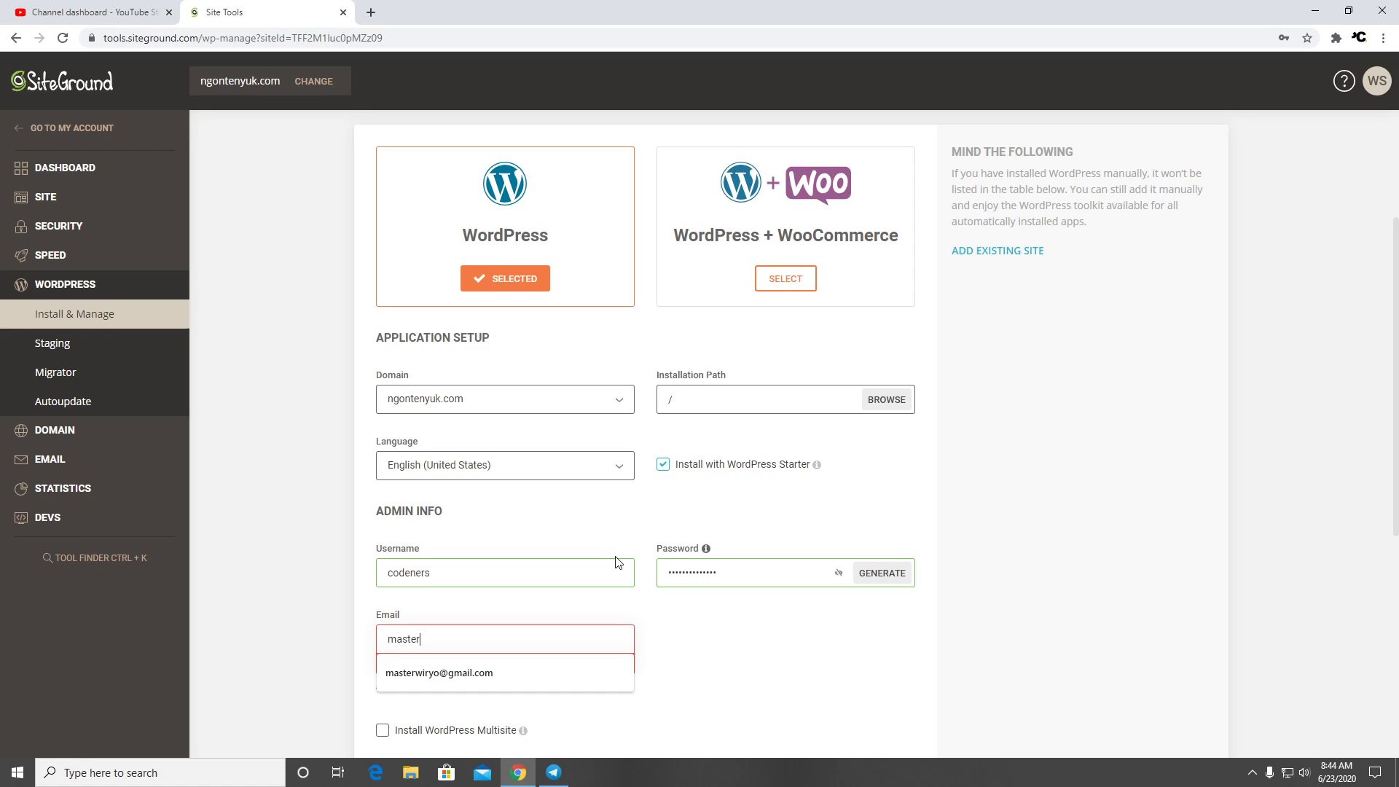
{"action": "type", "text": "ster"}
{"action": "key", "text": "Down"}
{"action": "key", "text": "Return"}
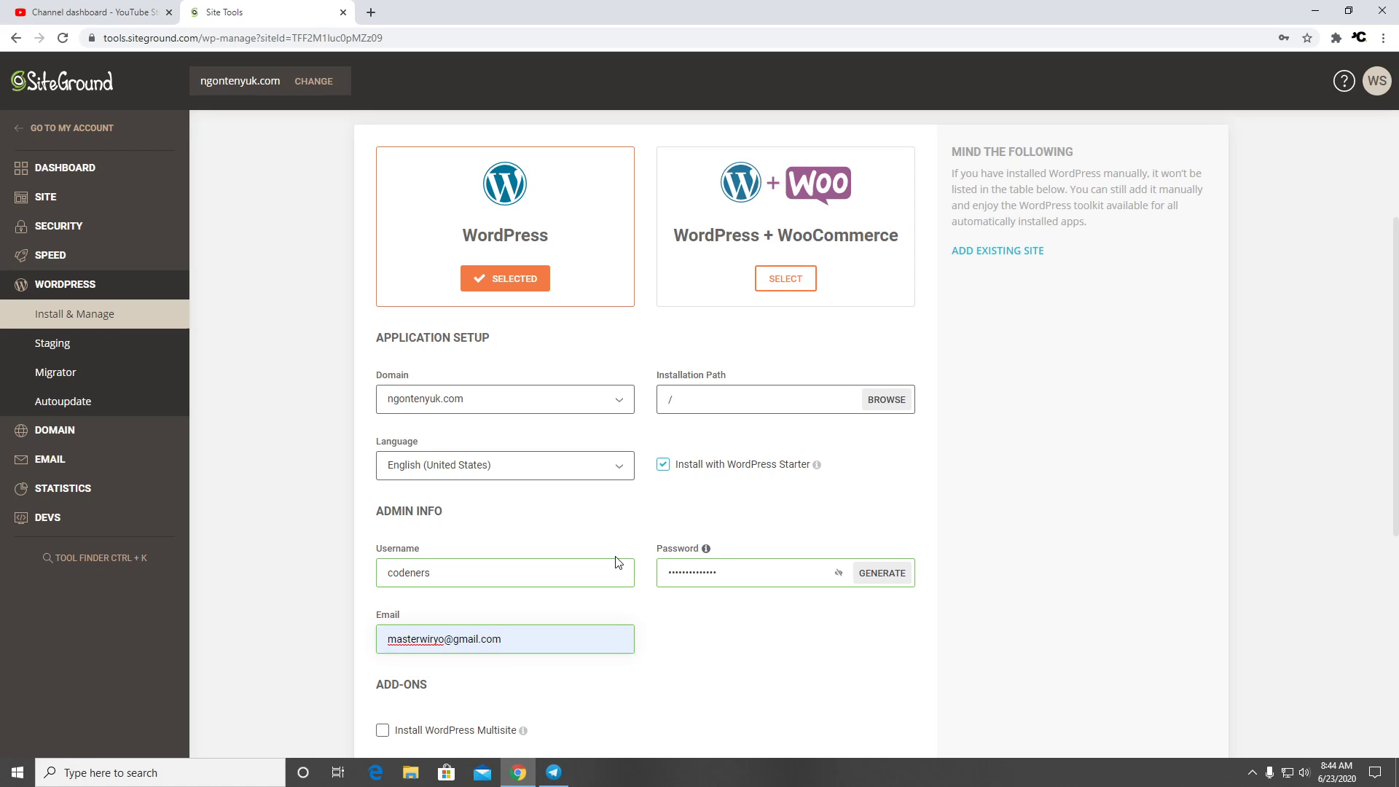
{"action": "scroll", "coordinate": [801, 612], "scroll_direction": "down", "scroll_amount": 5}
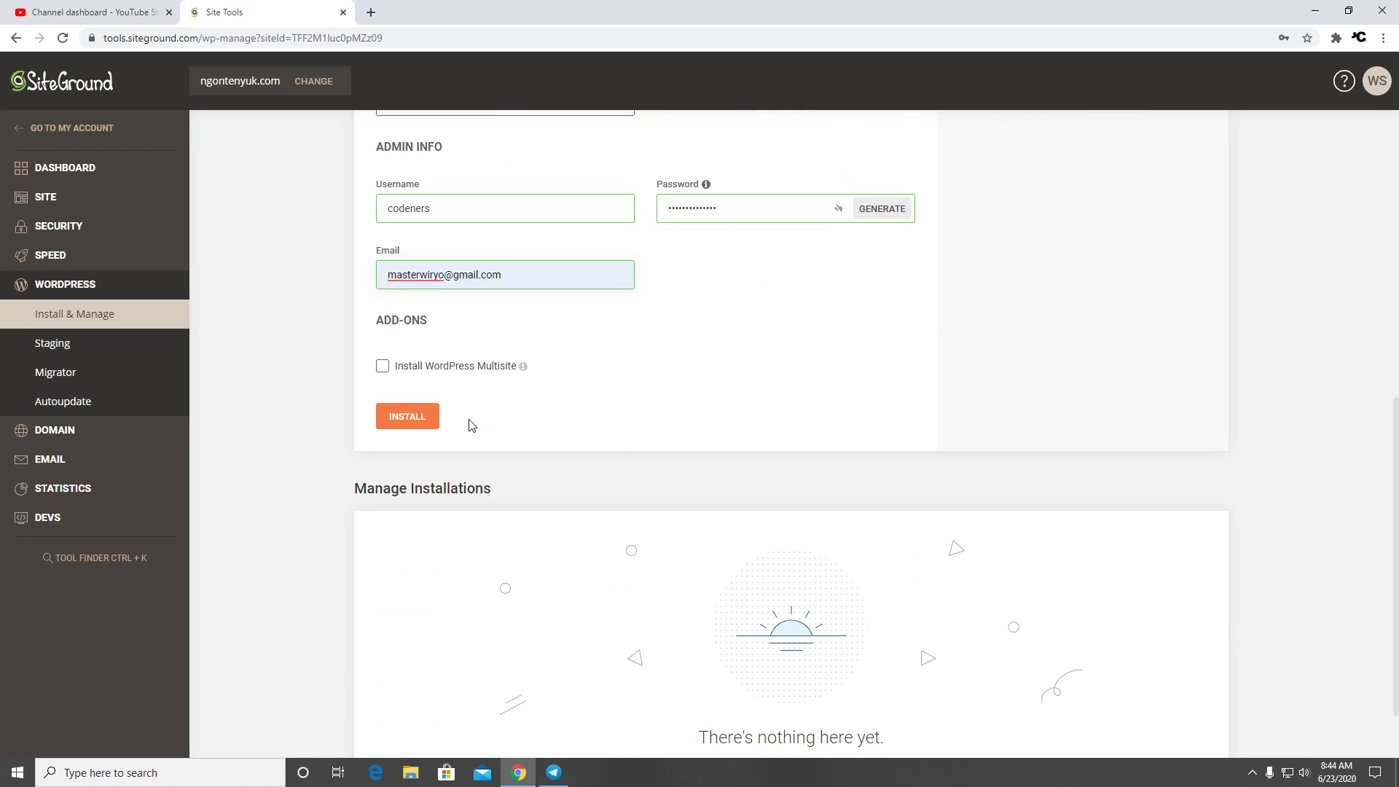
{"action": "left_click", "coordinate": [405, 427]}
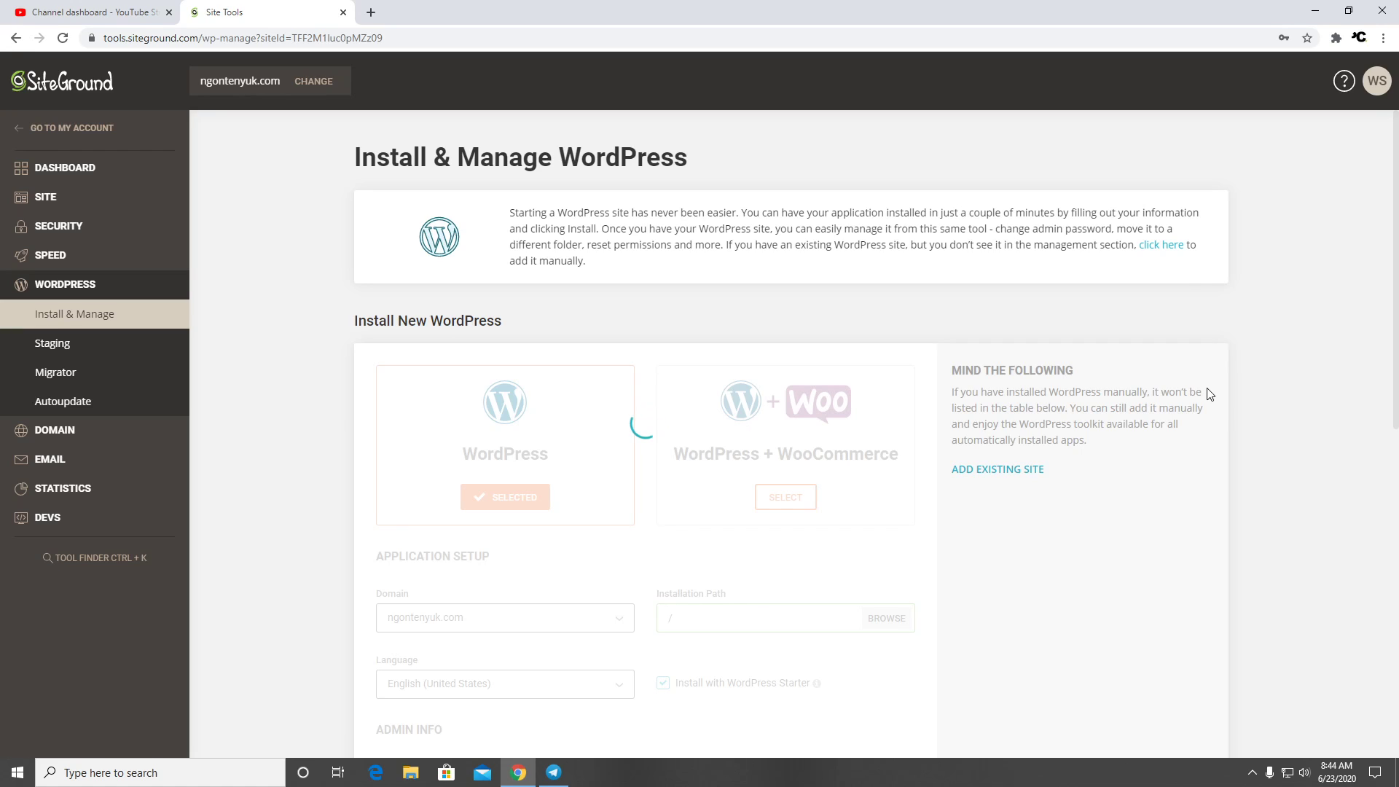
Dismiss the save-password prompt and open the newly installed WordPress 5.4.2 admin panel
{"action": "scroll", "coordinate": [1207, 403], "scroll_direction": "down", "scroll_amount": 4}
{"action": "scroll", "coordinate": [1208, 409], "scroll_direction": "up", "scroll_amount": 4}
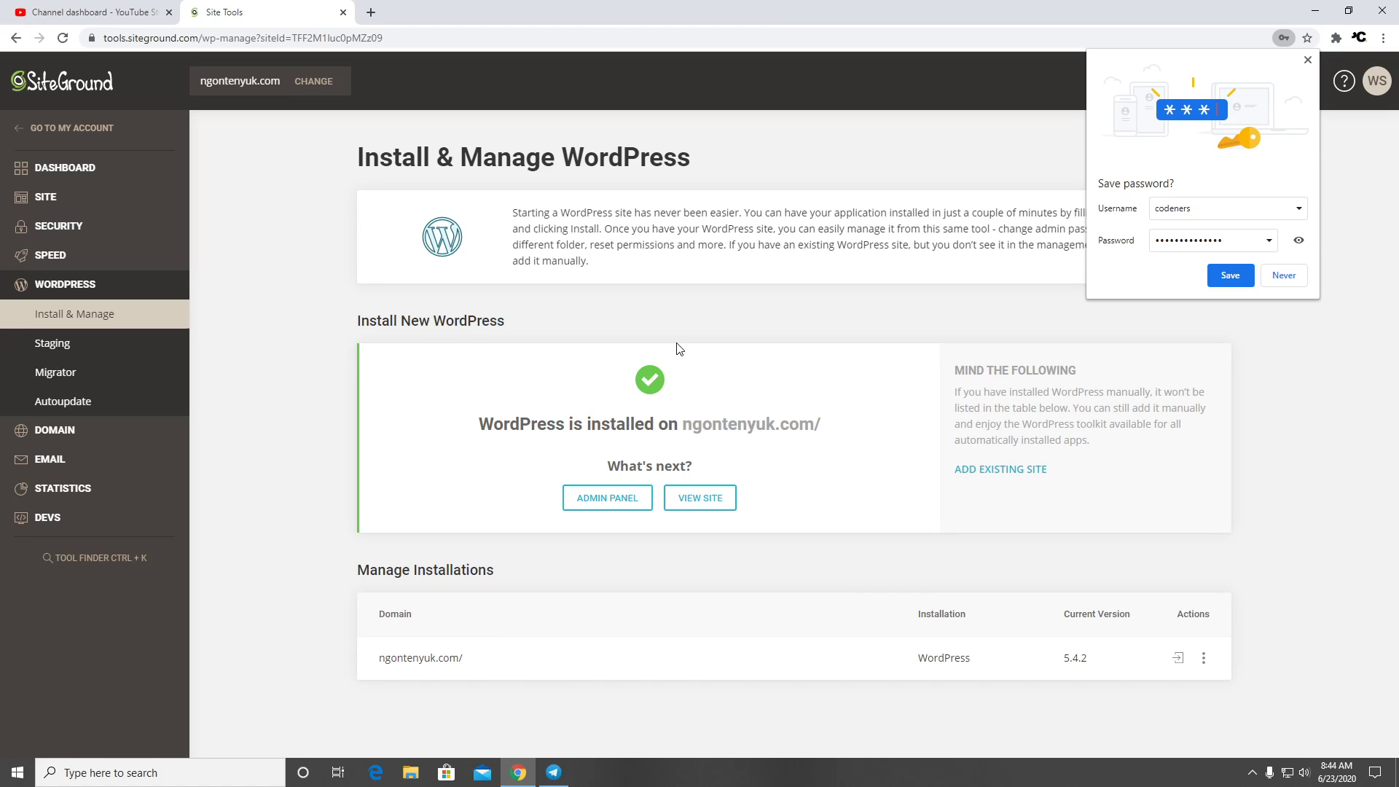
{"action": "left_click", "coordinate": [1308, 60]}
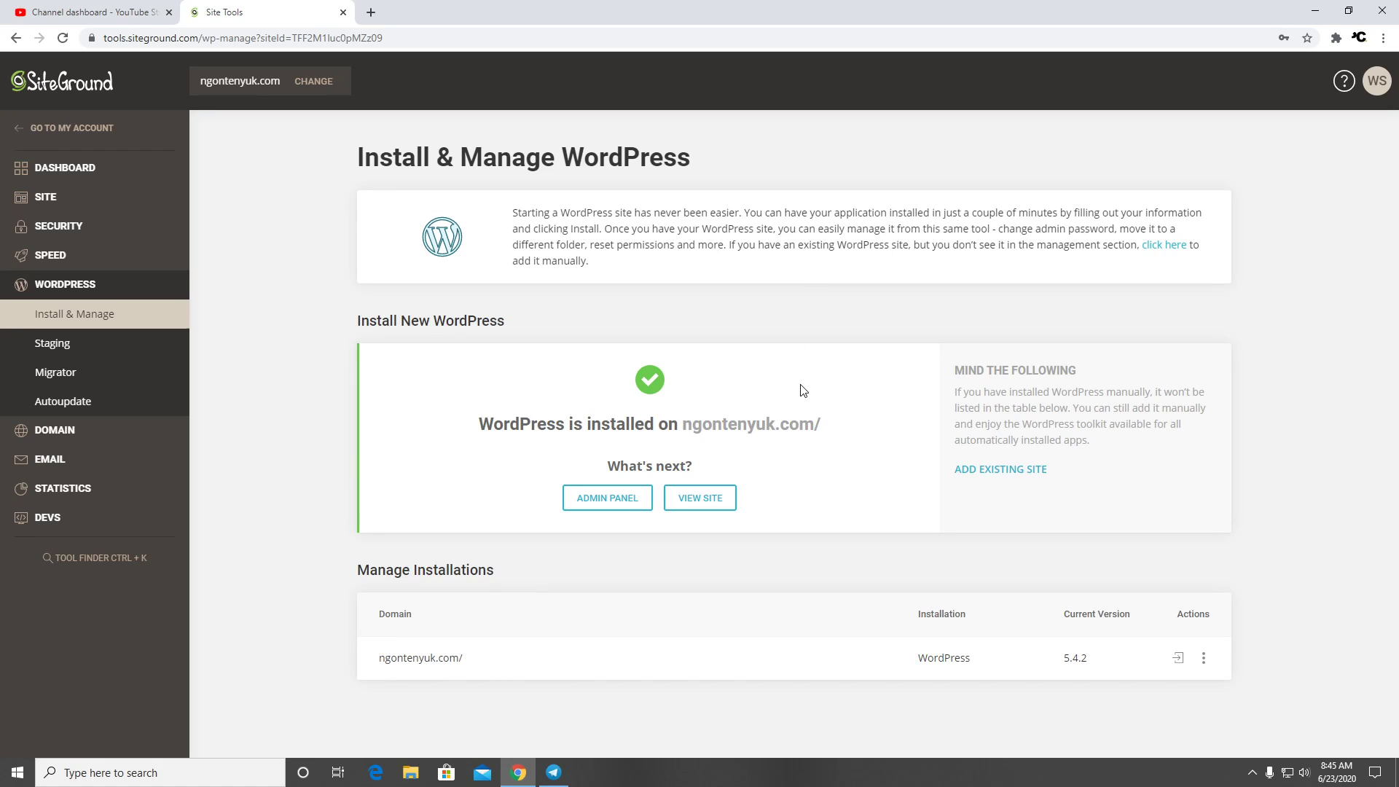
{"action": "left_click", "coordinate": [611, 510]}
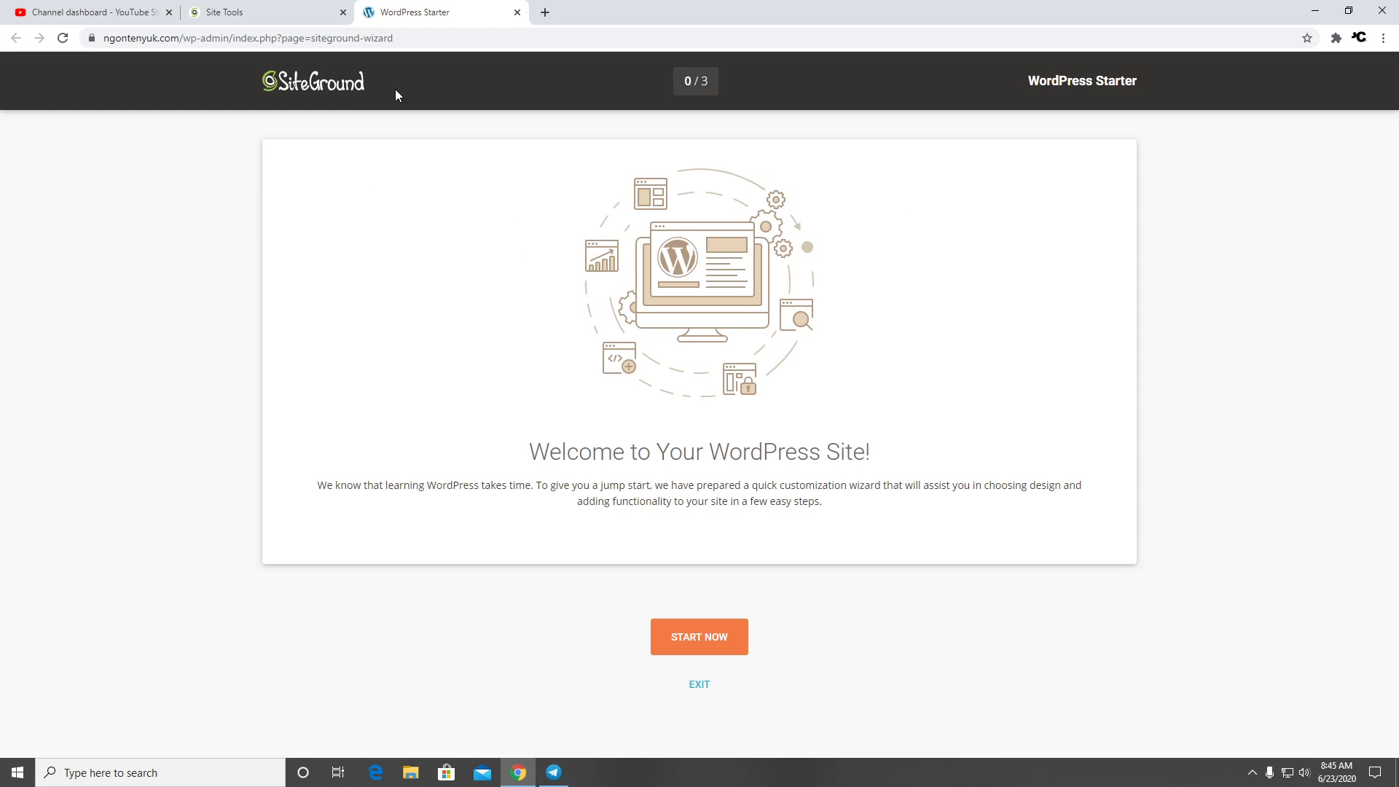
Start the WordPress Starter wizard and open the Furniture Store theme preview
{"action": "left_click", "coordinate": [689, 643]}
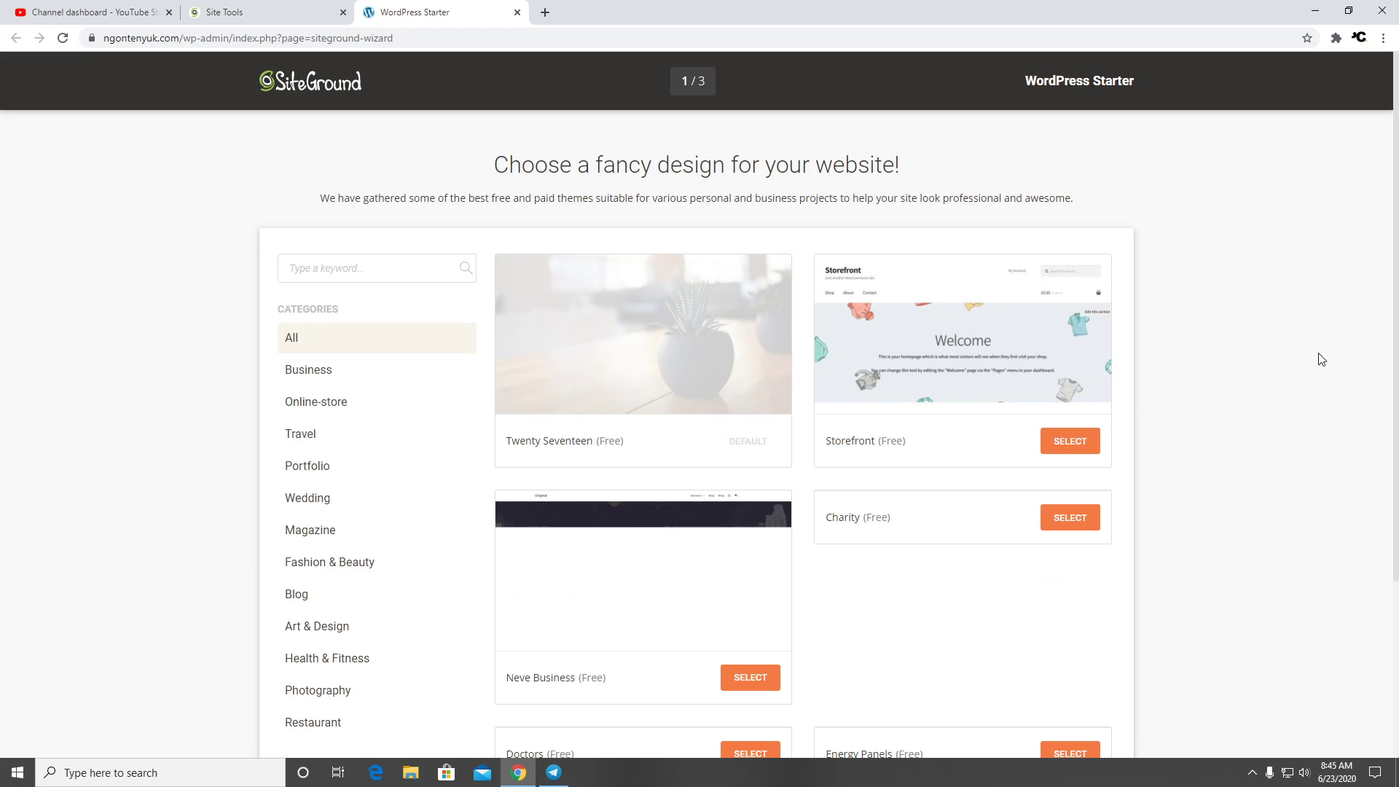
{"action": "scroll", "coordinate": [1132, 484], "scroll_direction": "down", "scroll_amount": 2}
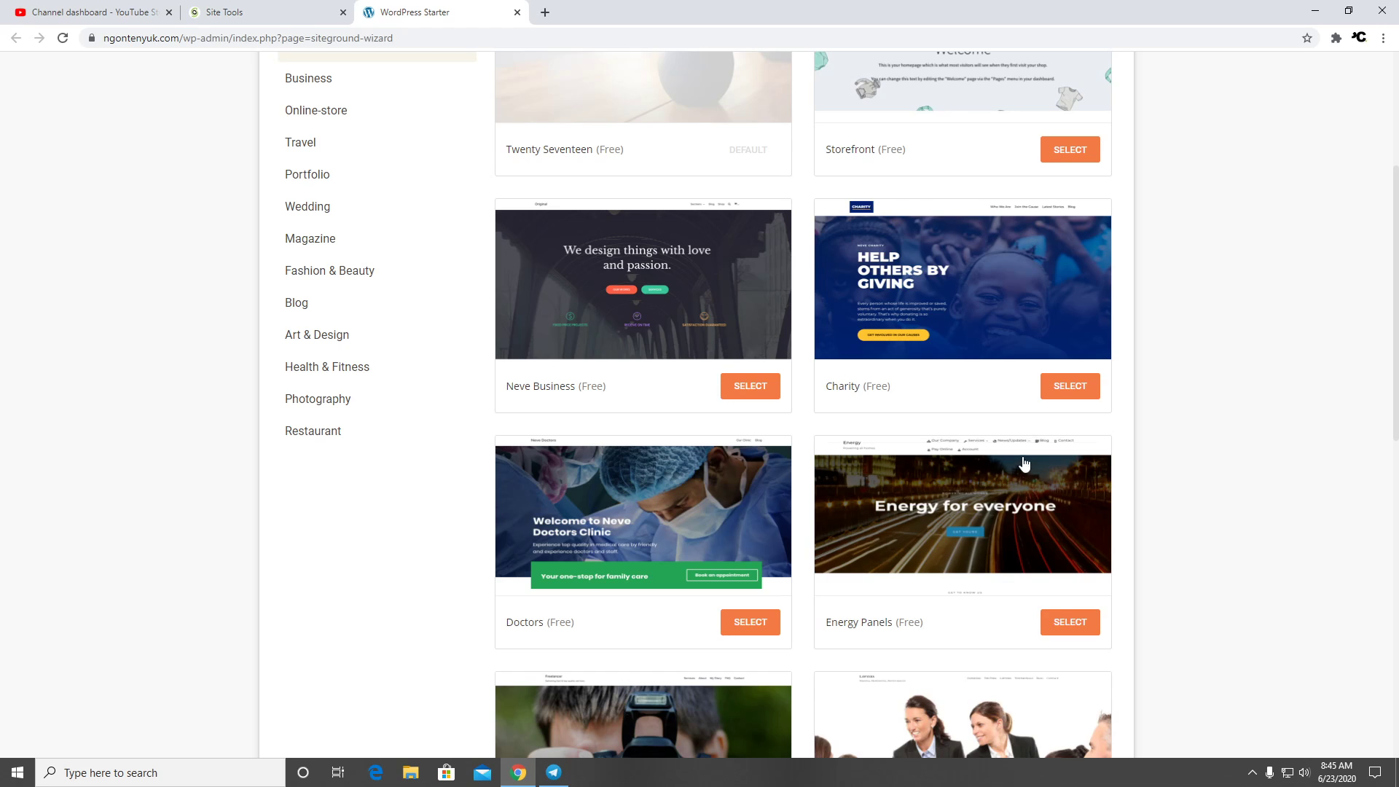
{"action": "scroll", "coordinate": [802, 408], "scroll_direction": "down", "scroll_amount": 5}
{"action": "scroll", "coordinate": [842, 409], "scroll_direction": "down", "scroll_amount": 5}
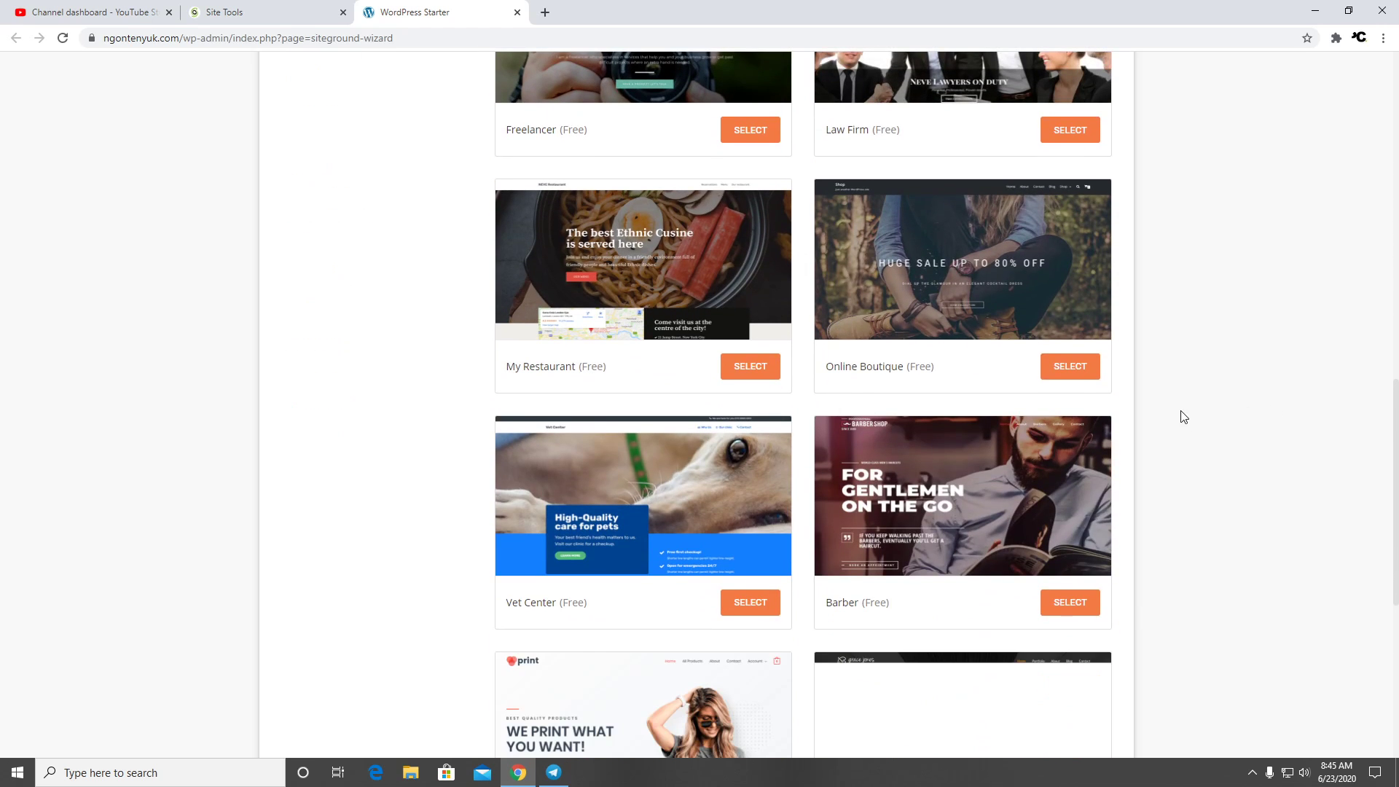
{"action": "scroll", "coordinate": [1166, 420], "scroll_direction": "down", "scroll_amount": 7}
{"action": "scroll", "coordinate": [1174, 413], "scroll_direction": "down", "scroll_amount": 3}
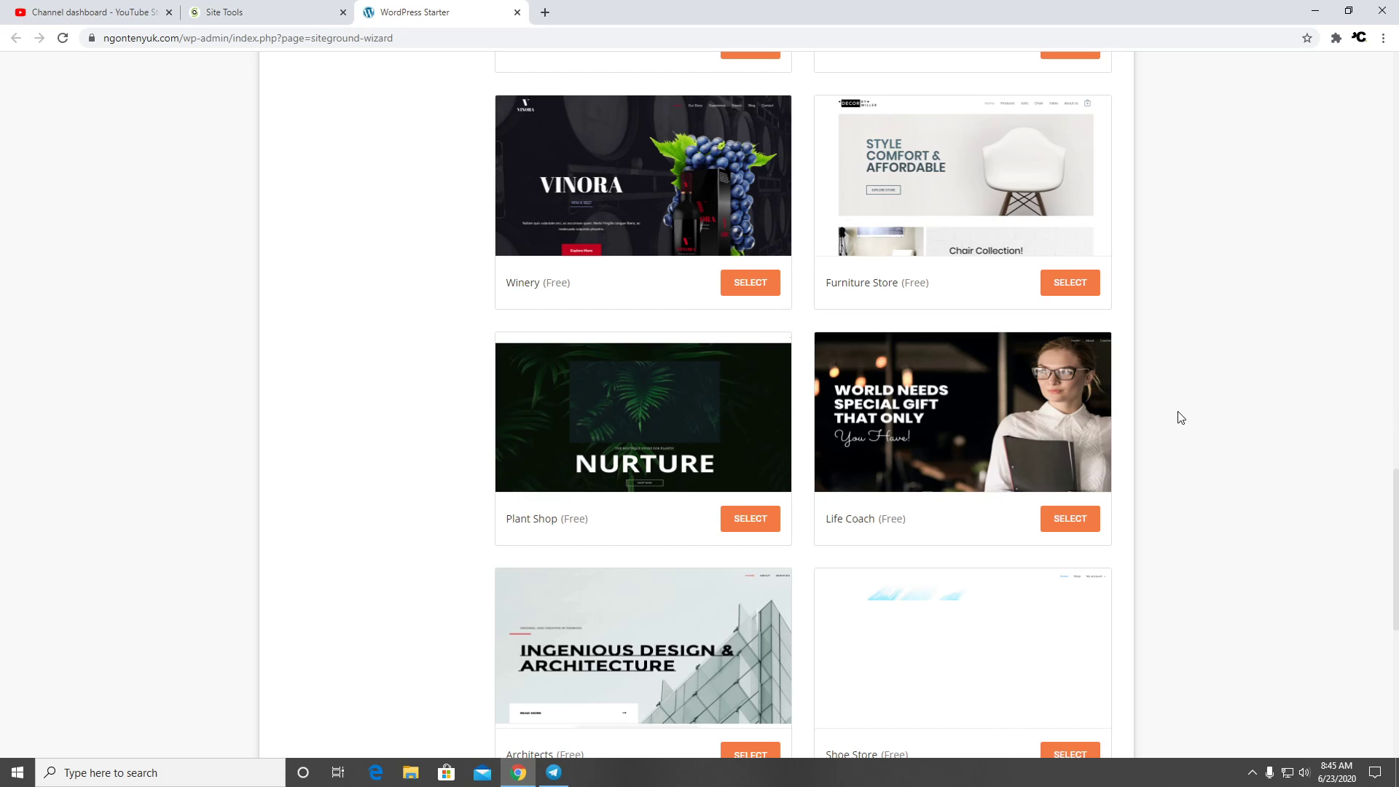
{"action": "scroll", "coordinate": [1195, 410], "scroll_direction": "up", "scroll_amount": 4}
{"action": "left_click", "coordinate": [1013, 465]}
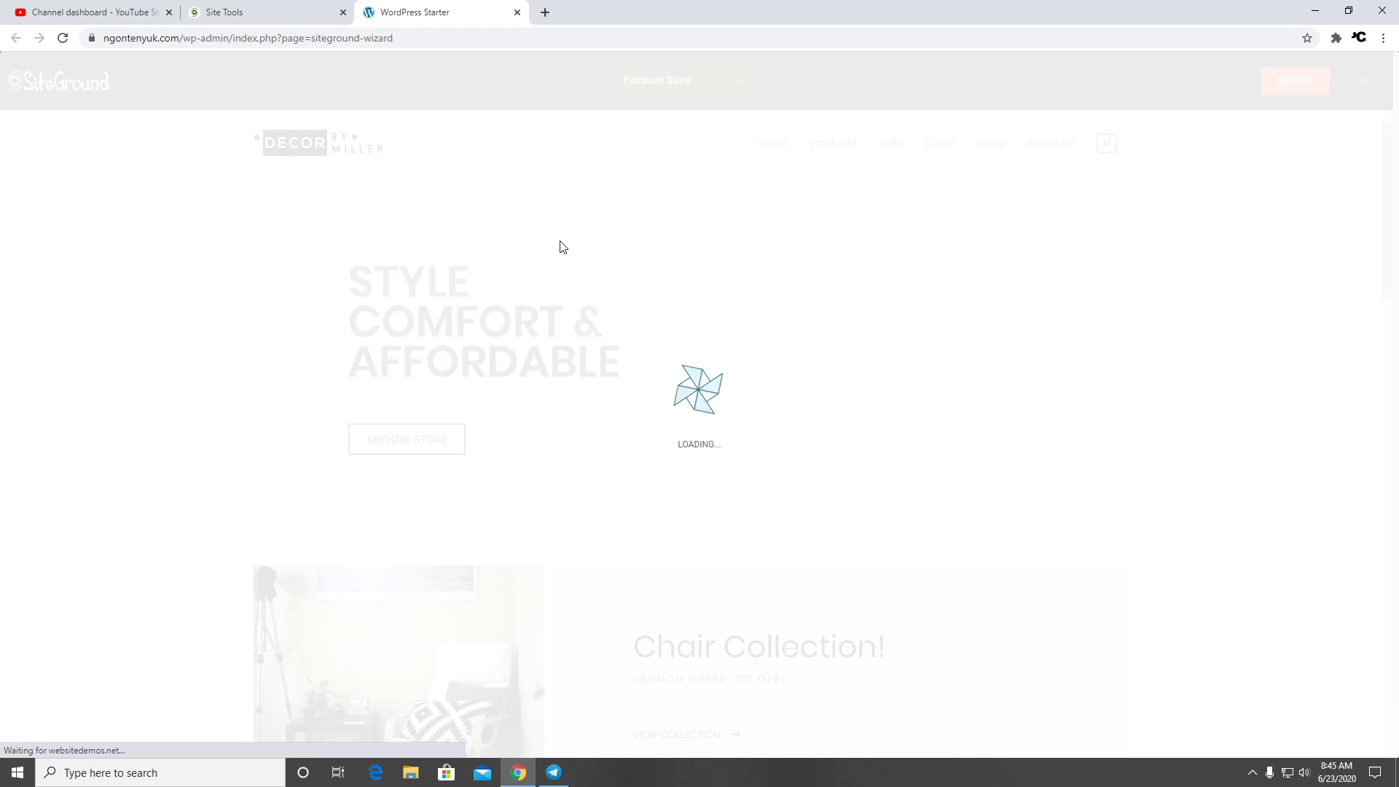
Scroll through the Furniture Store preview and close it
{"action": "scroll", "coordinate": [618, 437], "scroll_direction": "down", "scroll_amount": 7}
{"action": "scroll", "coordinate": [612, 450], "scroll_direction": "down", "scroll_amount": 18}
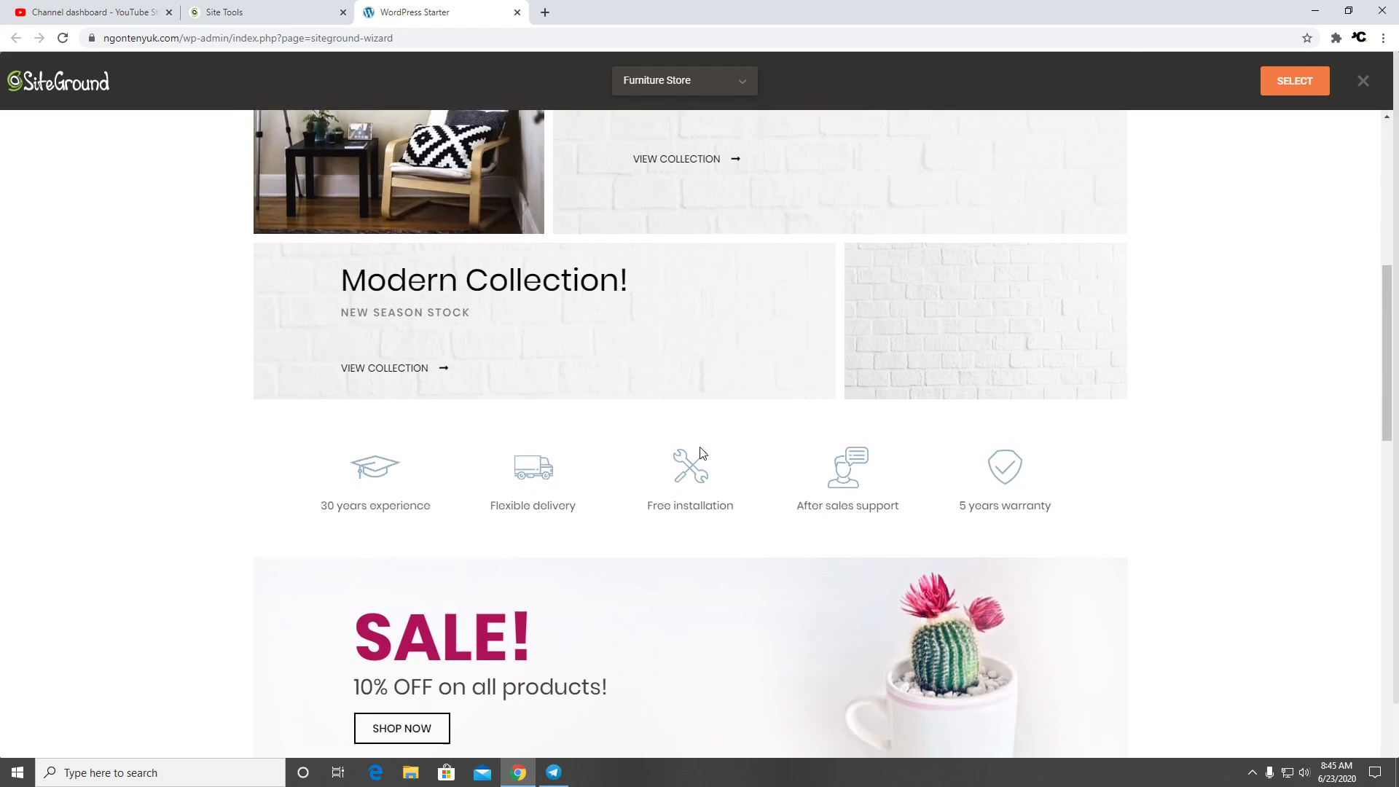
{"action": "scroll", "coordinate": [658, 445], "scroll_direction": "up", "scroll_amount": 4}
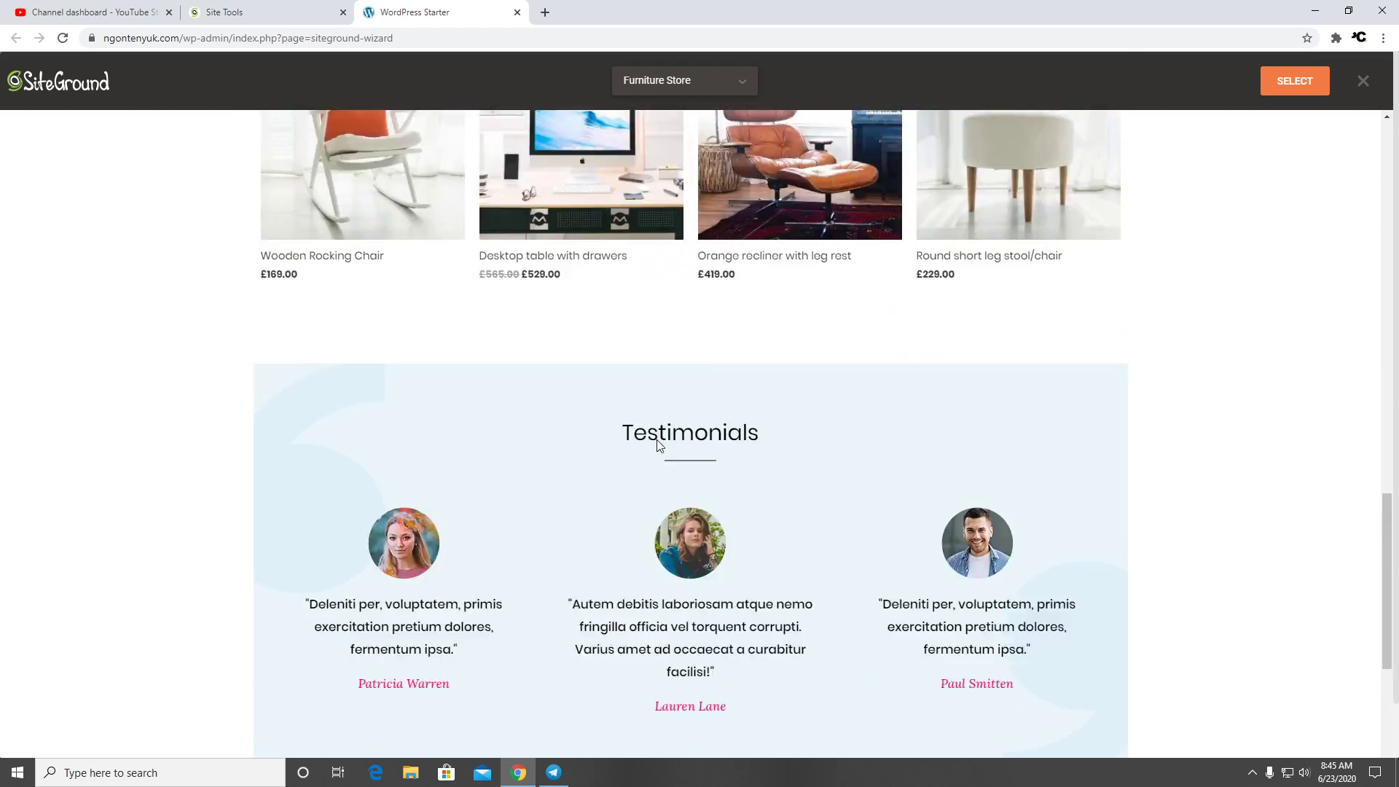
{"action": "scroll", "coordinate": [656, 441], "scroll_direction": "down", "scroll_amount": 8}
{"action": "scroll", "coordinate": [644, 426], "scroll_direction": "up", "scroll_amount": 14}
{"action": "scroll", "coordinate": [626, 386], "scroll_direction": "up", "scroll_amount": 14}
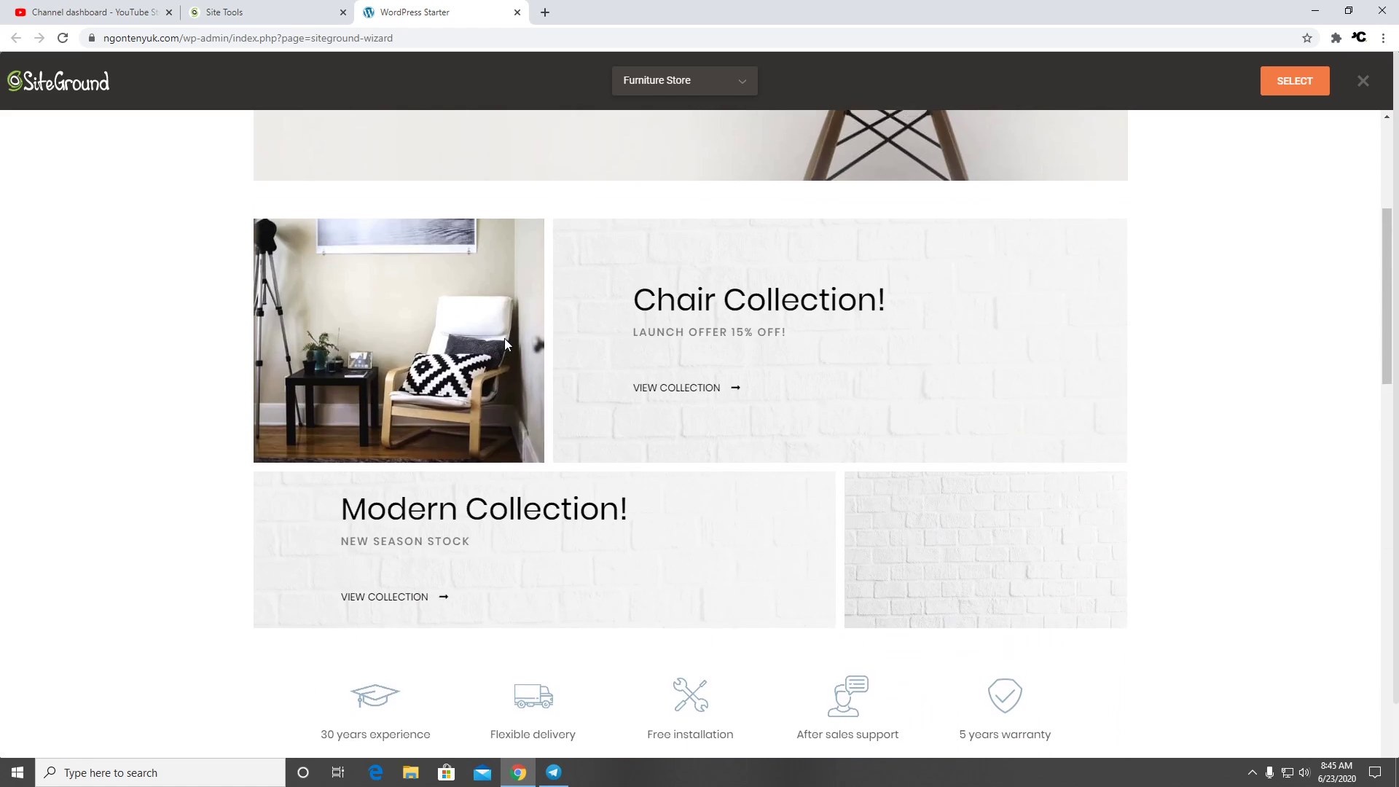
{"action": "left_click", "coordinate": [1373, 81]}
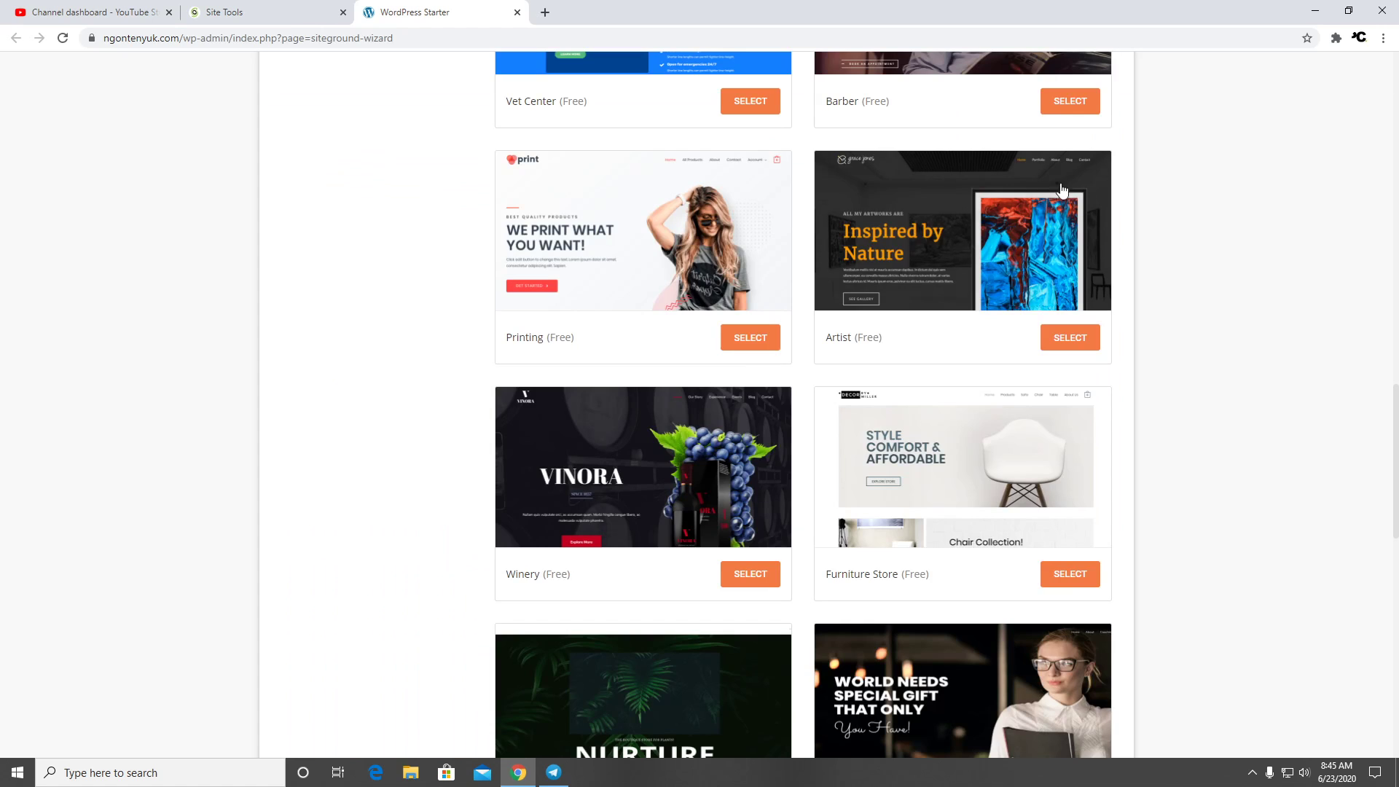
Preview the Shoe Store theme and scroll through its BASIKFIT AirPro X3 demo page
{"action": "scroll", "coordinate": [1196, 361], "scroll_direction": "down", "scroll_amount": 6}
{"action": "scroll", "coordinate": [1169, 385], "scroll_direction": "down", "scroll_amount": 5}
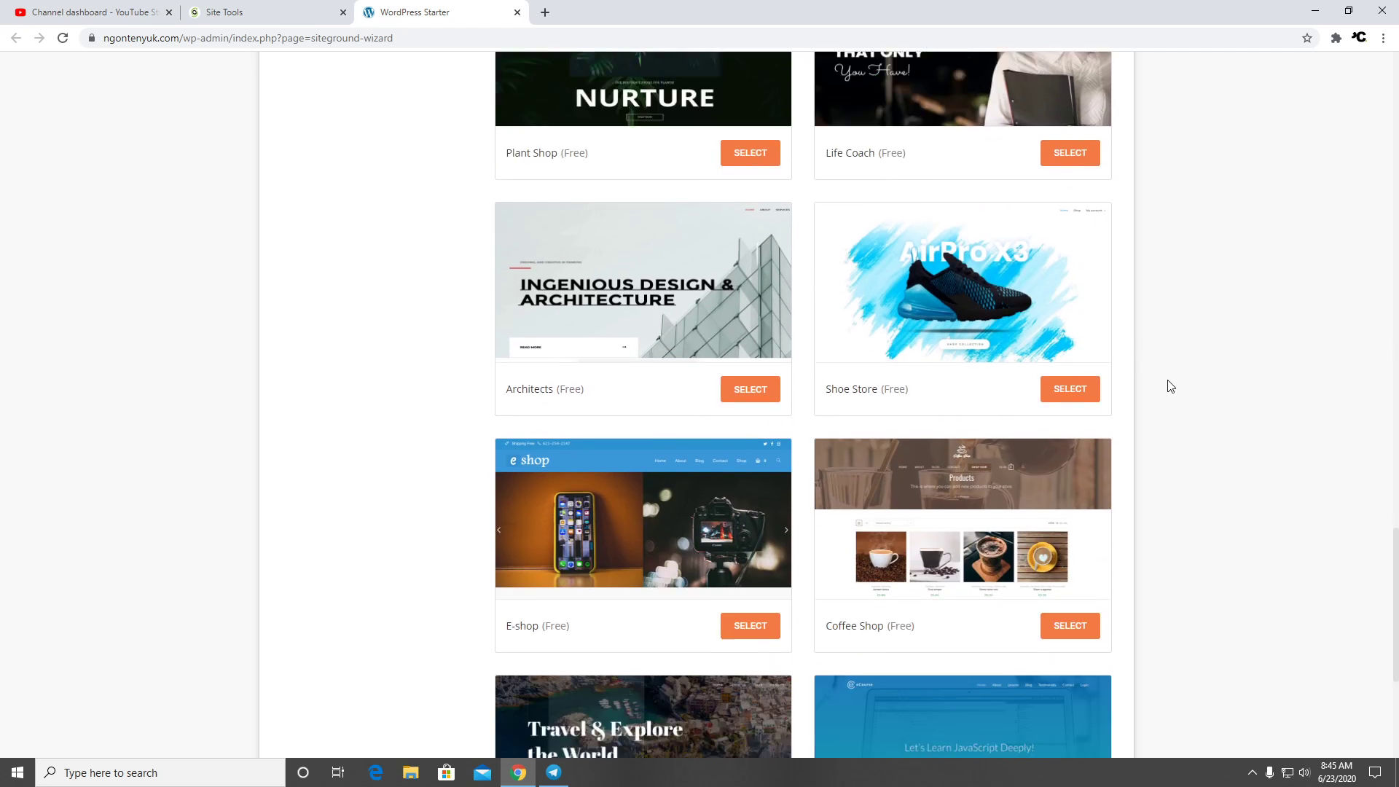
{"action": "scroll", "coordinate": [1164, 379], "scroll_direction": "up", "scroll_amount": 3}
{"action": "left_click", "coordinate": [960, 354]}
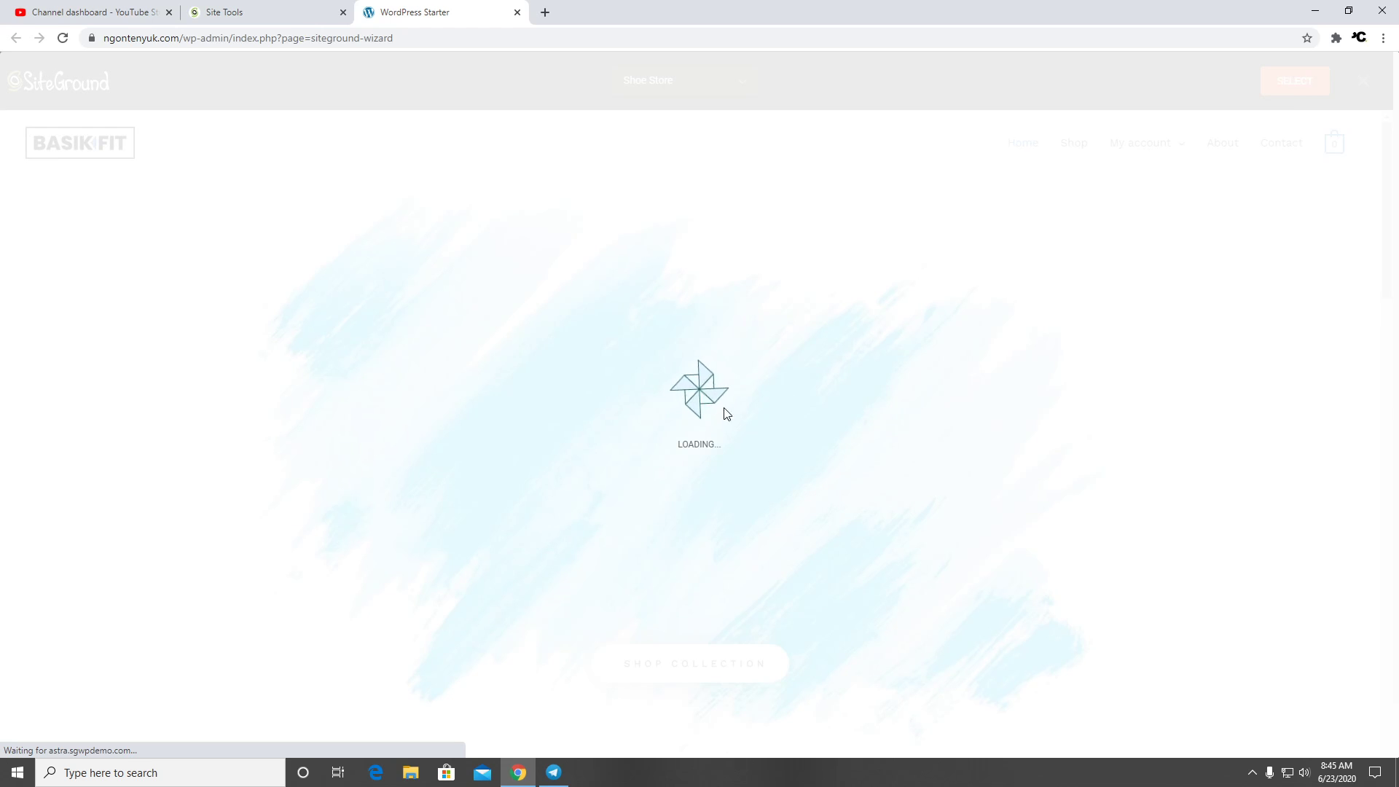
{"action": "scroll", "coordinate": [705, 453], "scroll_direction": "down", "scroll_amount": 12}
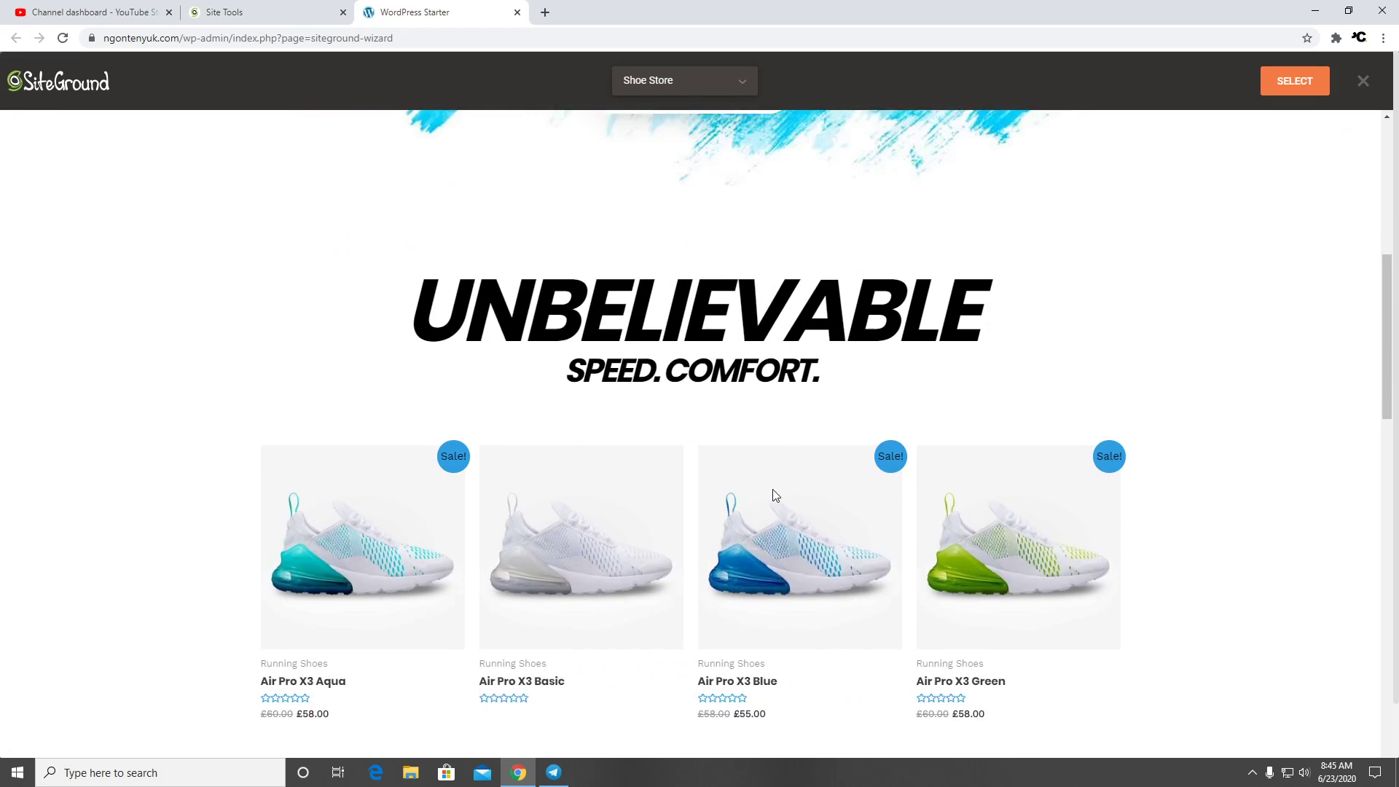
{"action": "scroll", "coordinate": [583, 462], "scroll_direction": "up", "scroll_amount": 4}
{"action": "scroll", "coordinate": [617, 456], "scroll_direction": "down", "scroll_amount": 20}
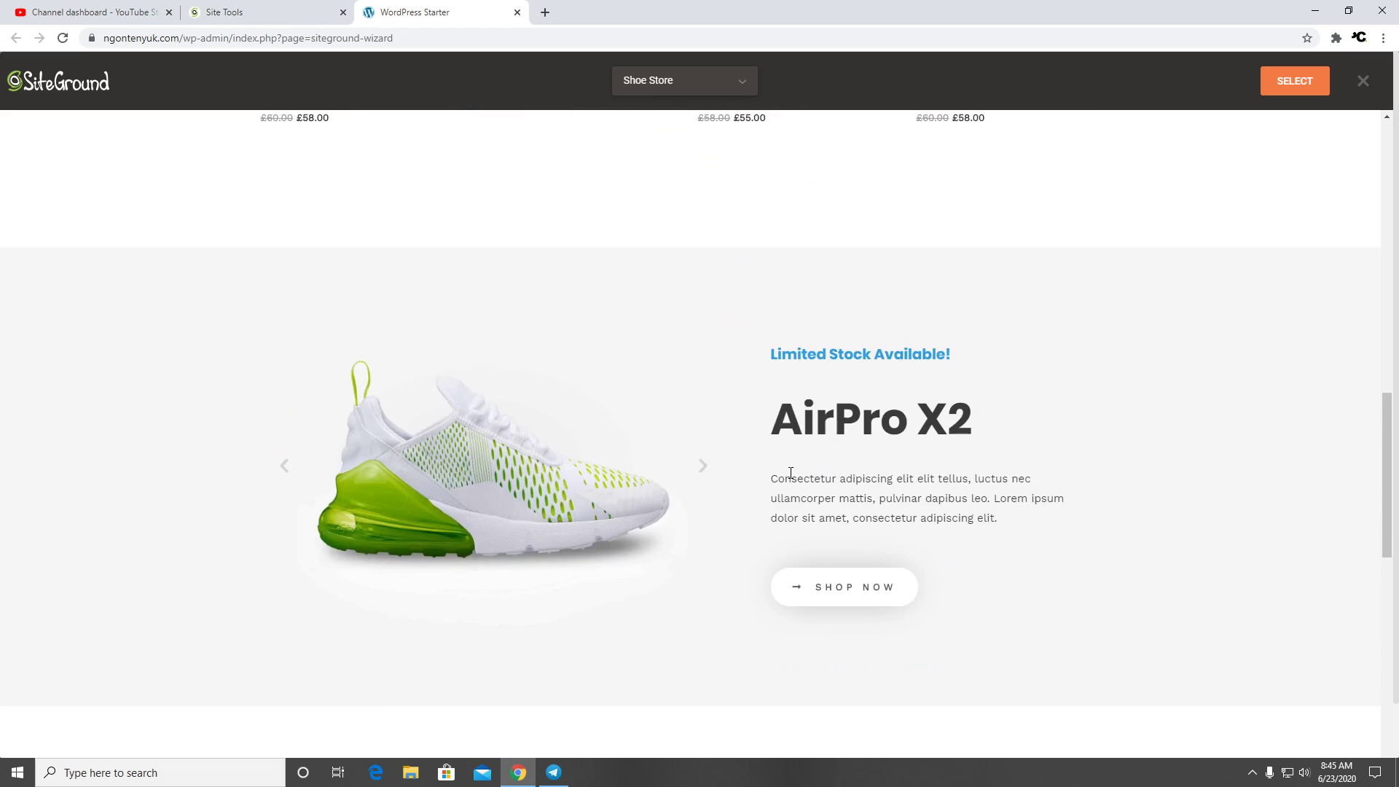
{"action": "scroll", "coordinate": [658, 459], "scroll_direction": "up", "scroll_amount": 20}
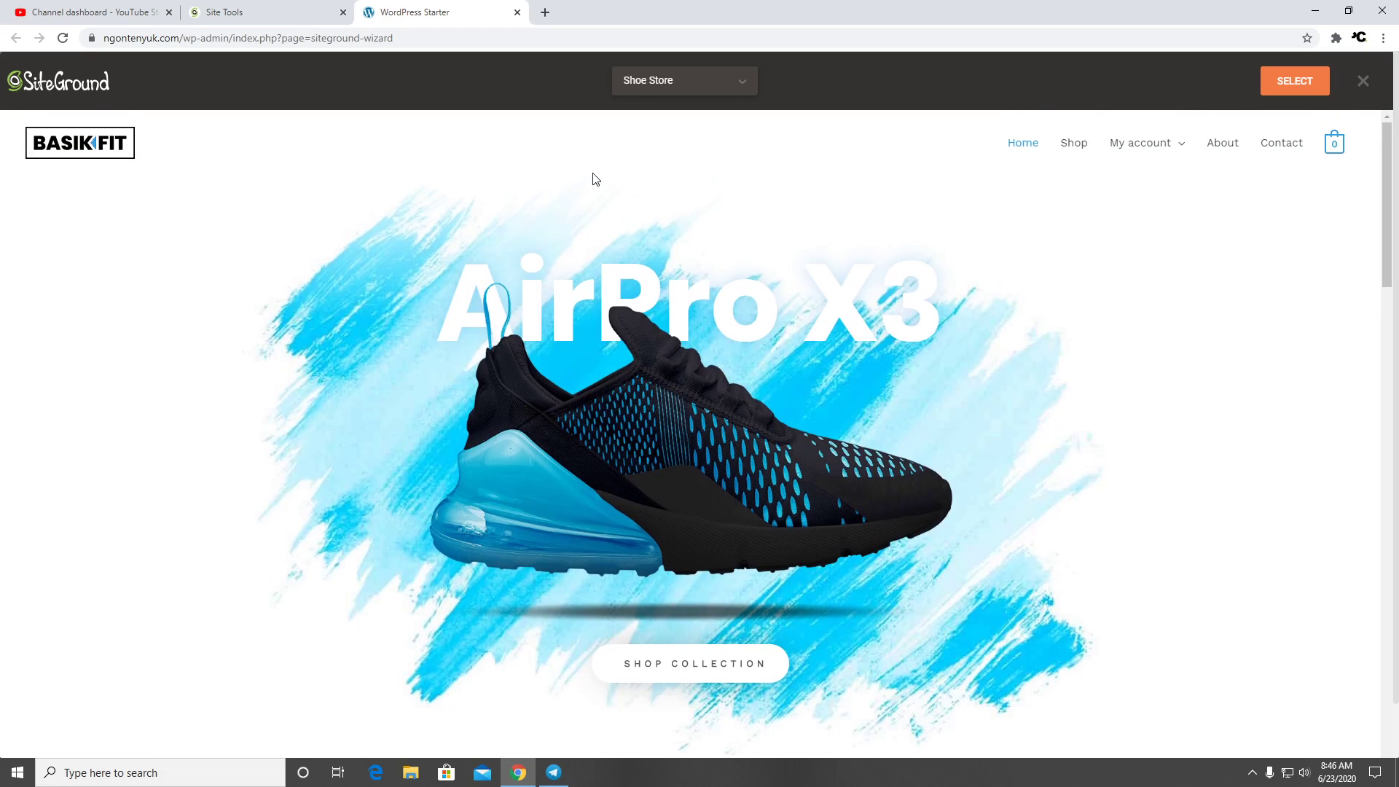
{"action": "scroll", "coordinate": [700, 291], "scroll_direction": "down", "scroll_amount": 10}
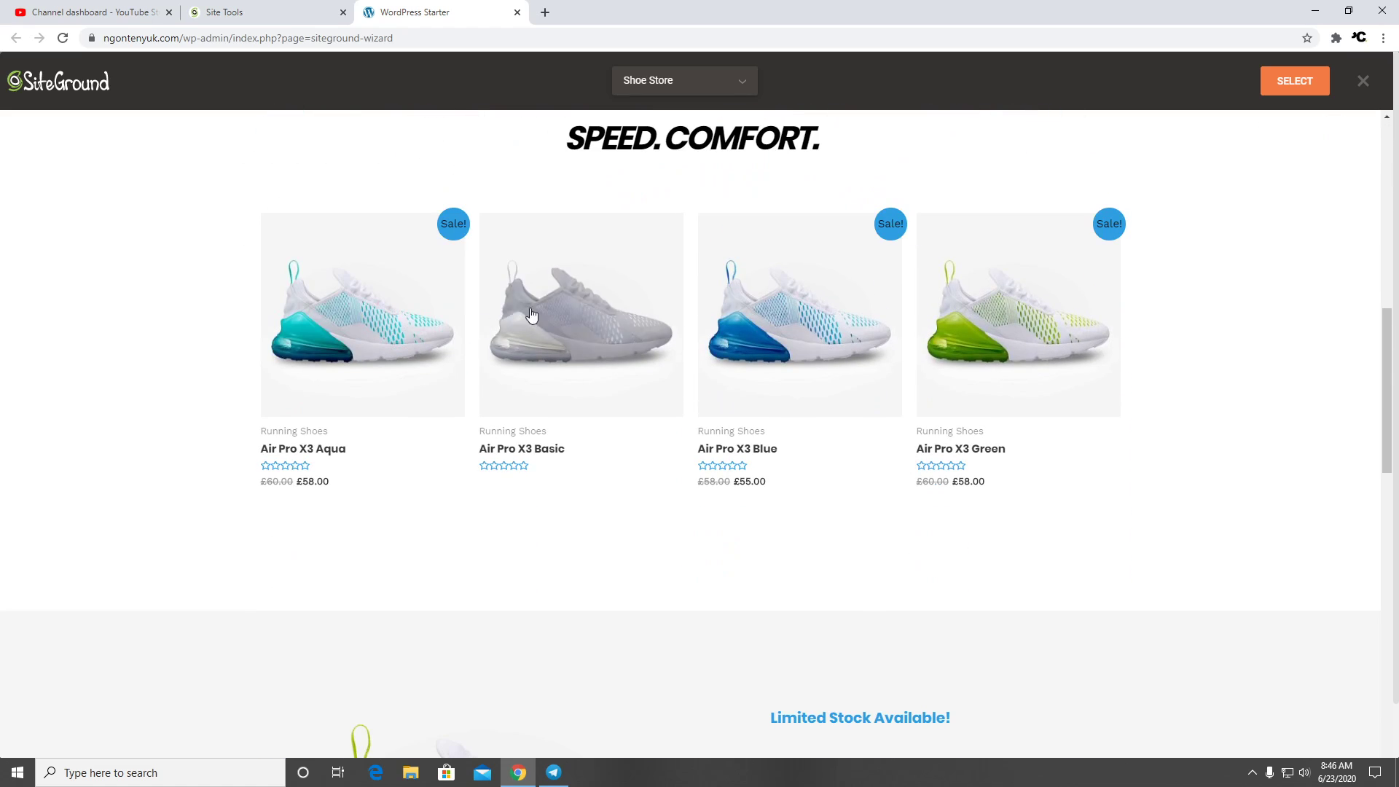
{"action": "scroll", "coordinate": [751, 364], "scroll_direction": "down", "scroll_amount": 14}
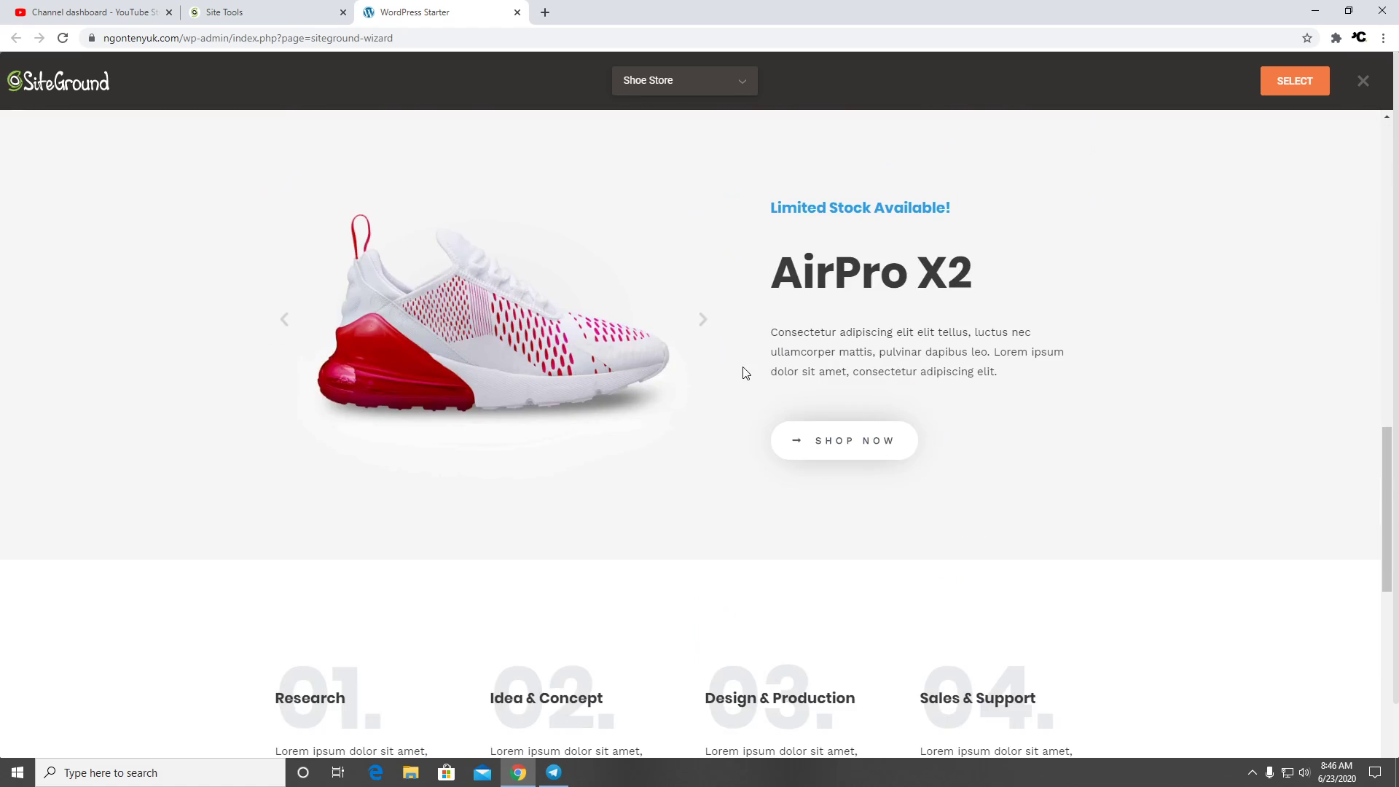
{"action": "scroll", "coordinate": [740, 375], "scroll_direction": "down", "scroll_amount": 6}
{"action": "scroll", "coordinate": [741, 373], "scroll_direction": "down", "scroll_amount": 1}
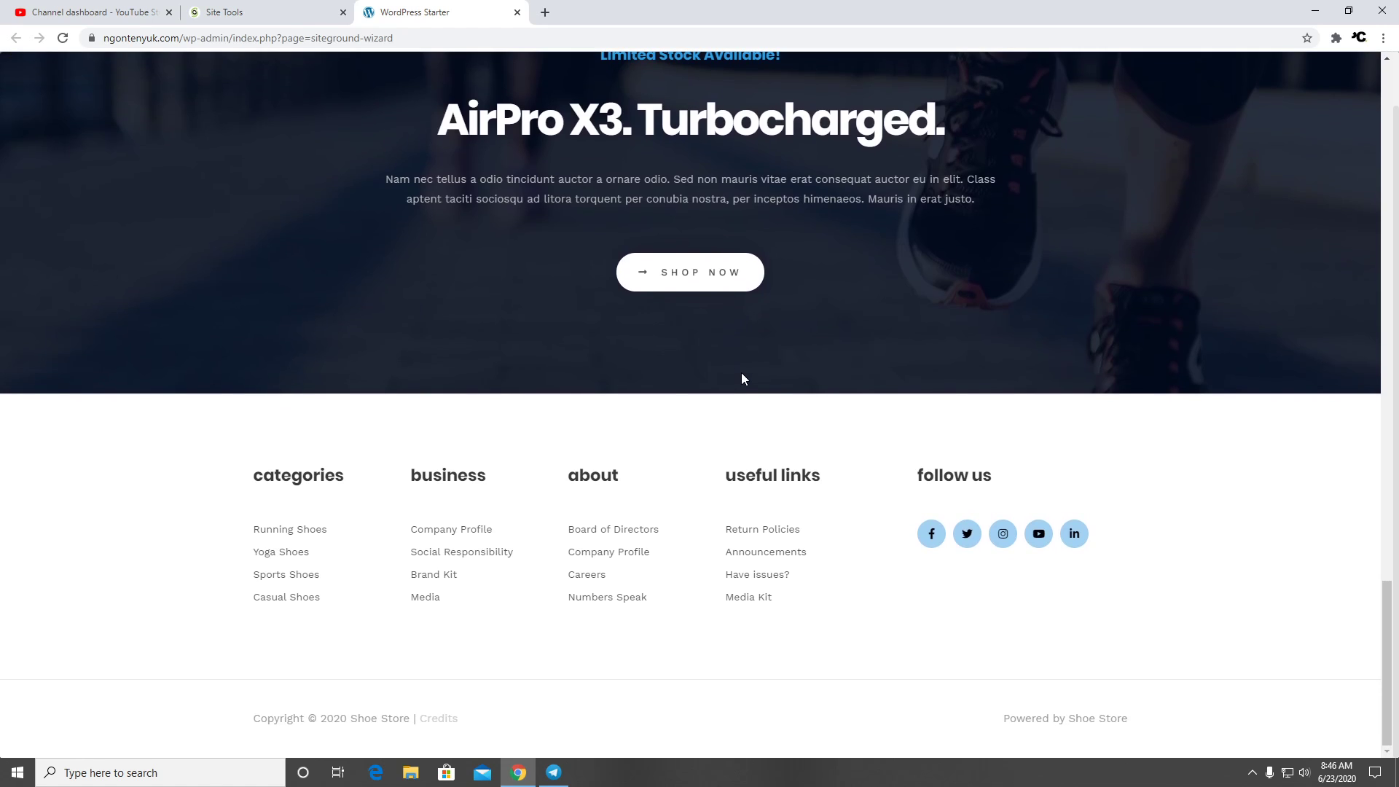
{"action": "scroll", "coordinate": [741, 367], "scroll_direction": "up", "scroll_amount": 20}
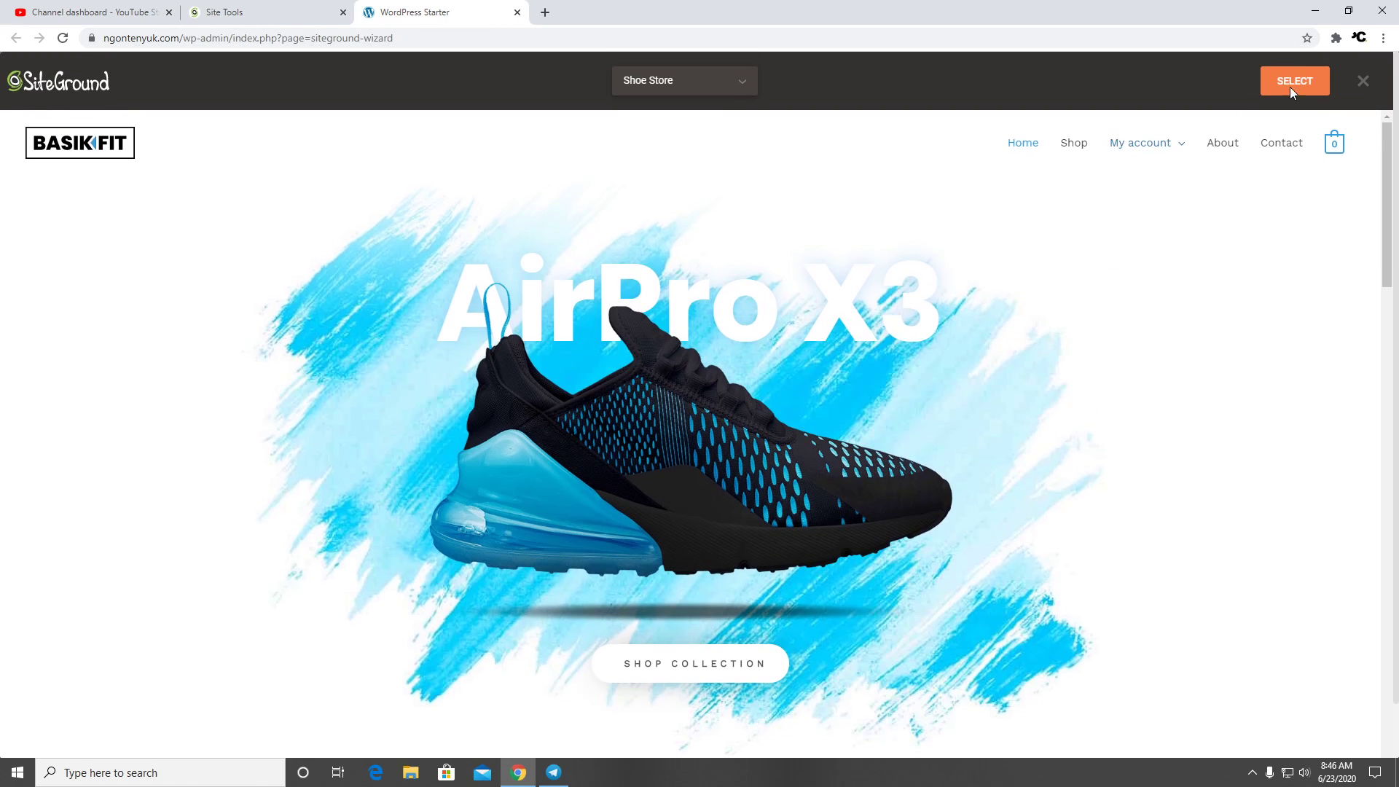
Close the Shoe Store preview and browse free themes such as Barber, Vet Center and Artist
{"action": "left_click", "coordinate": [1363, 81]}
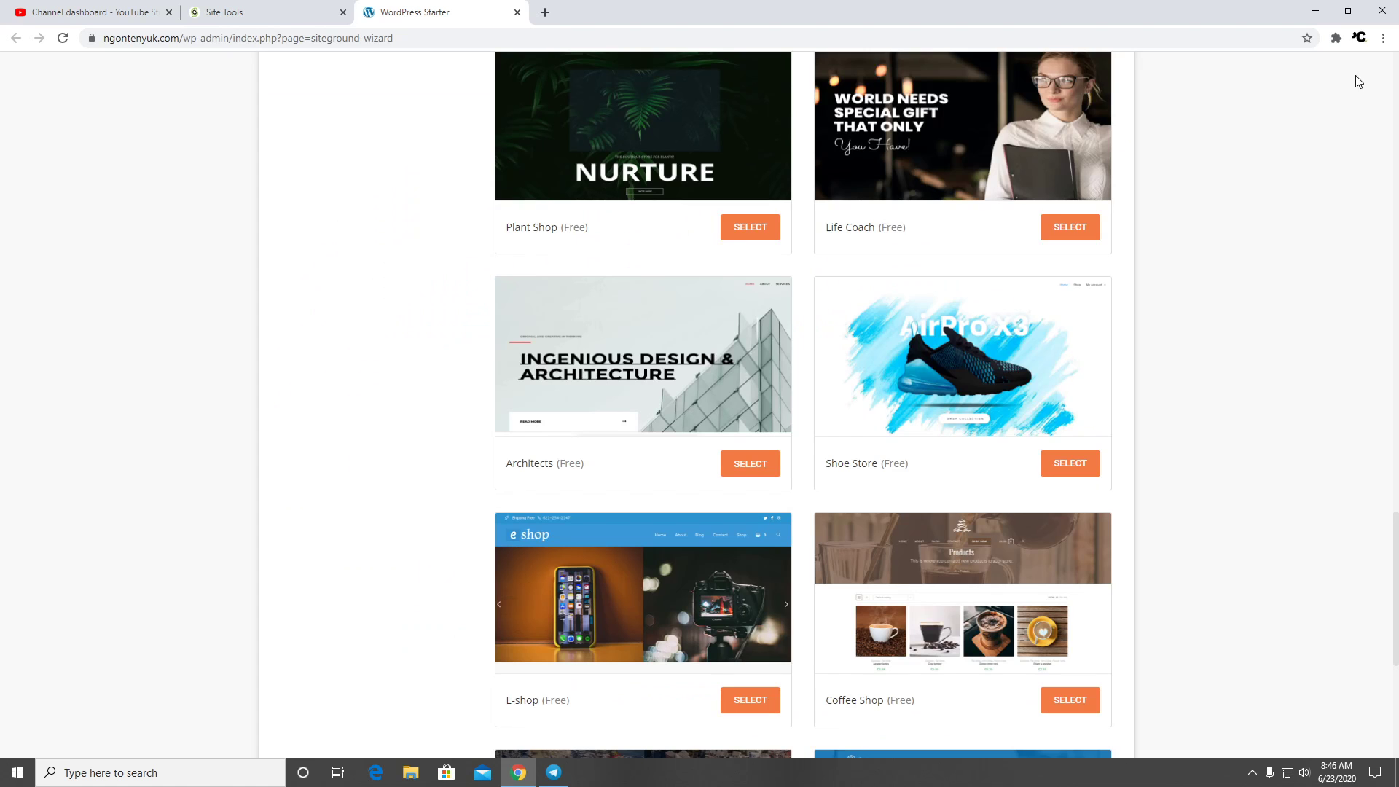
{"action": "scroll", "coordinate": [987, 321], "scroll_direction": "down", "scroll_amount": 5}
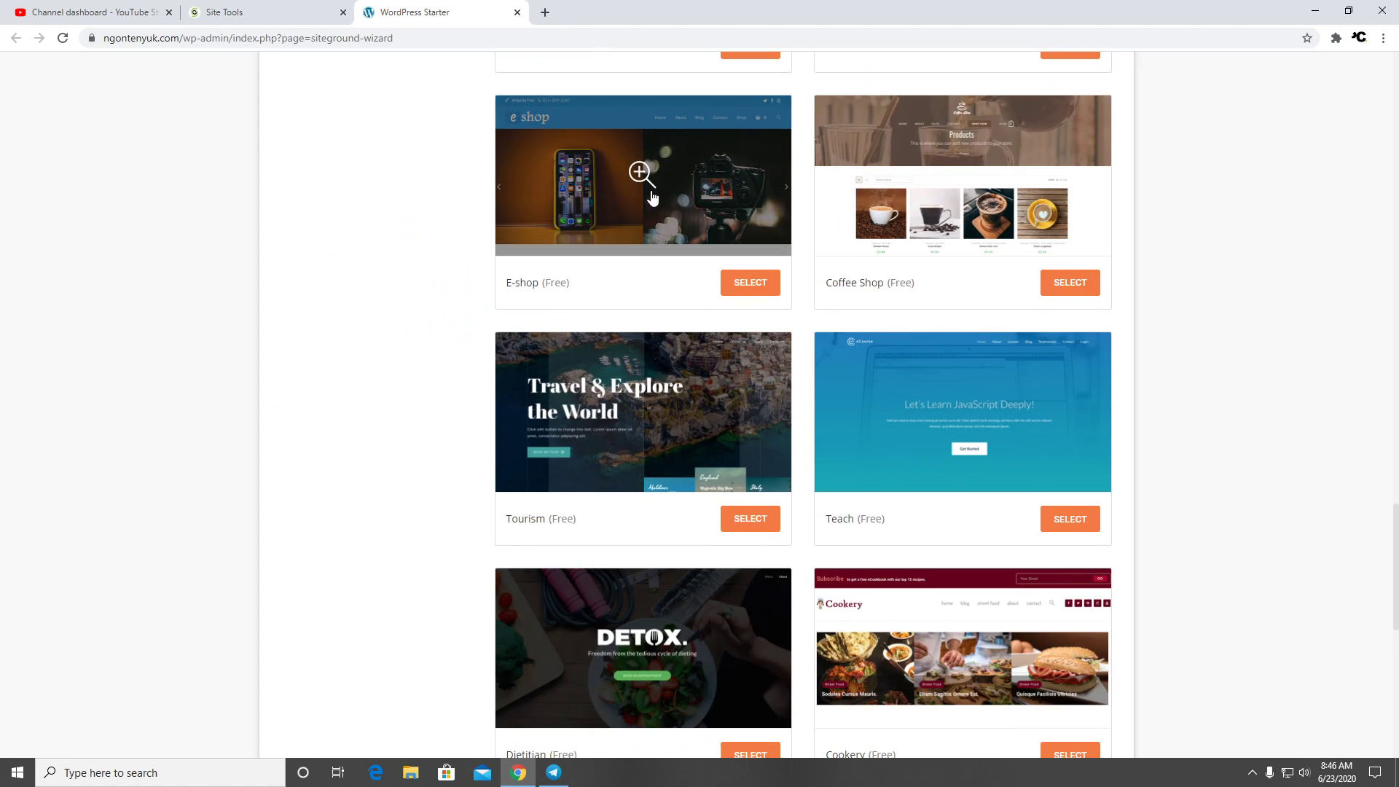
{"action": "scroll", "coordinate": [609, 266], "scroll_direction": "down", "scroll_amount": 5}
{"action": "scroll", "coordinate": [680, 273], "scroll_direction": "down", "scroll_amount": 8}
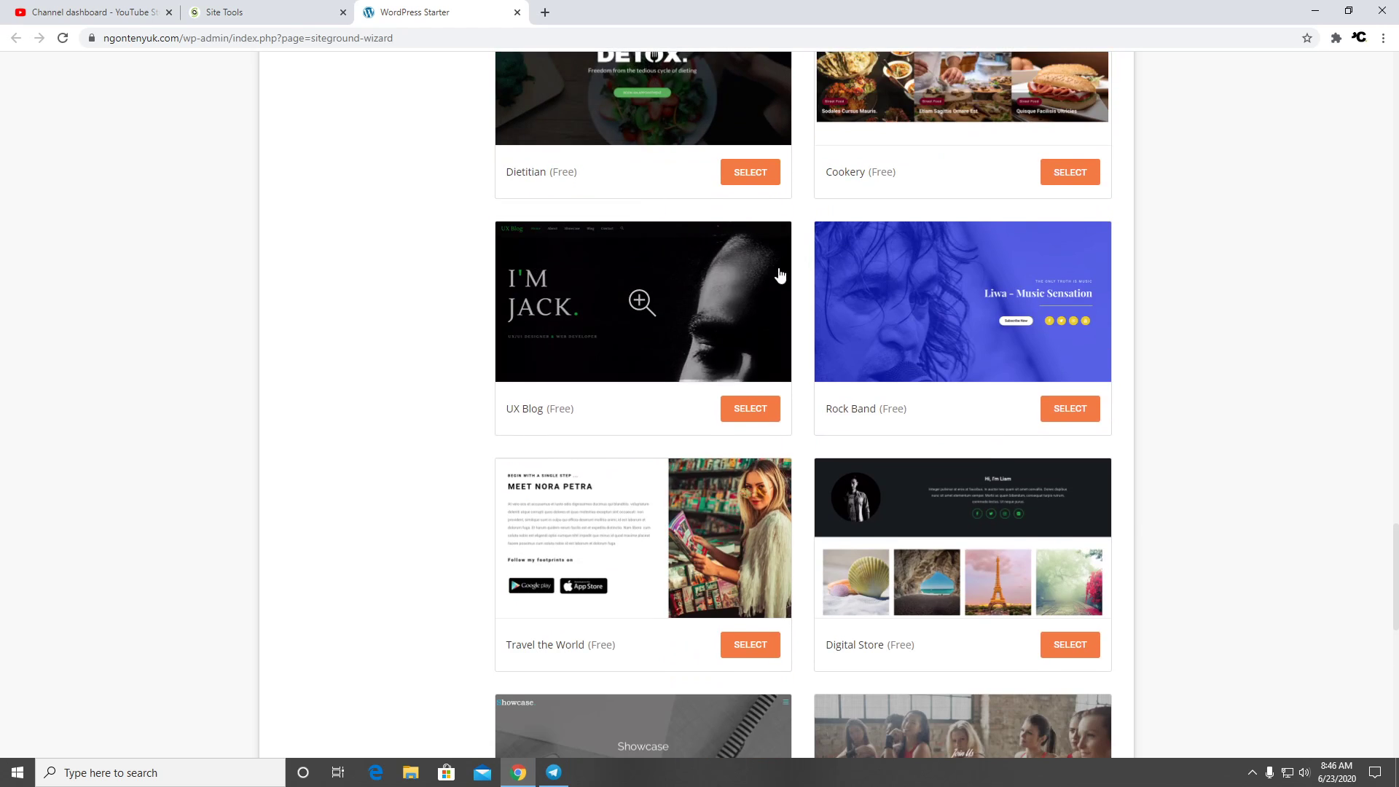
{"action": "scroll", "coordinate": [448, 274], "scroll_direction": "down", "scroll_amount": 11}
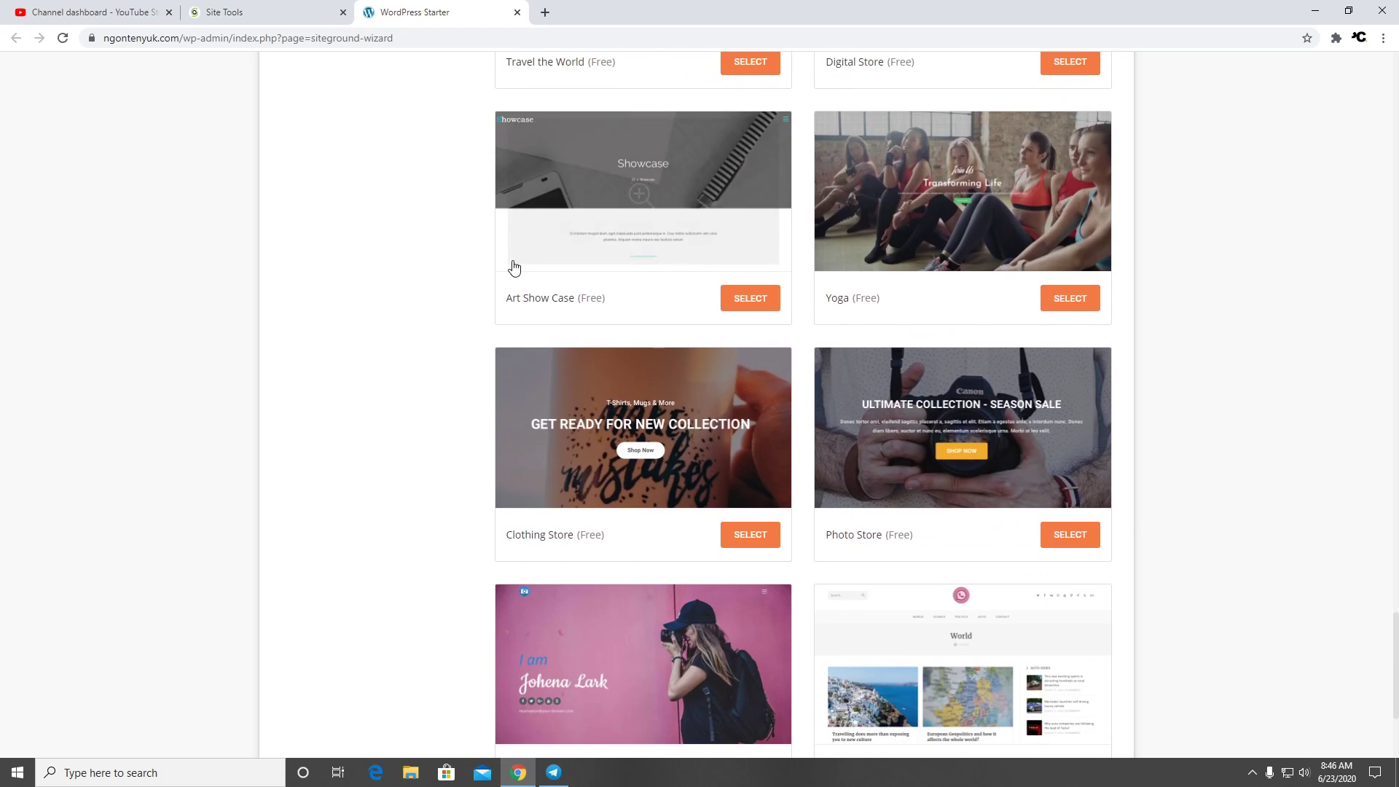
{"action": "scroll", "coordinate": [639, 262], "scroll_direction": "down", "scroll_amount": 4}
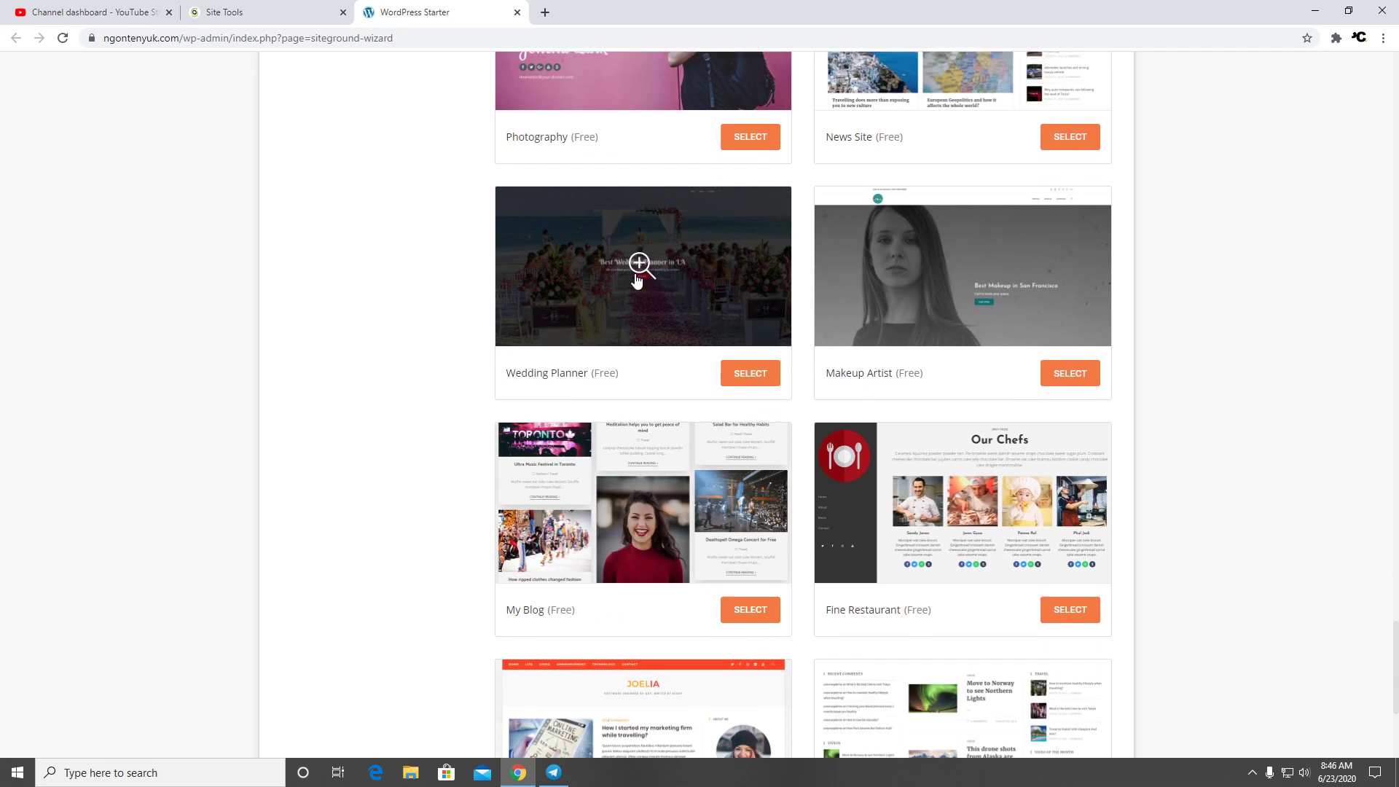
{"action": "scroll", "coordinate": [833, 274], "scroll_direction": "down", "scroll_amount": 5}
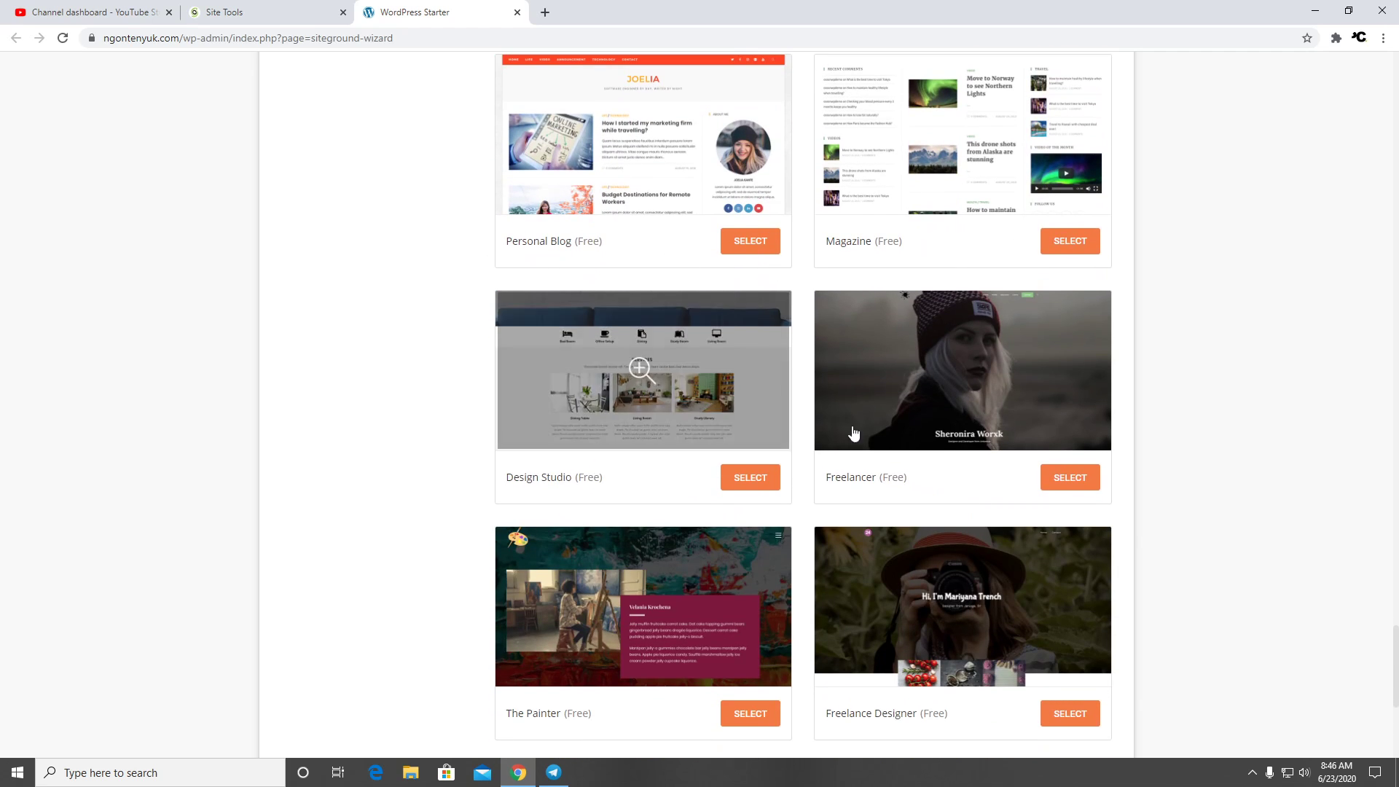
{"action": "scroll", "coordinate": [987, 416], "scroll_direction": "down", "scroll_amount": 4}
{"action": "scroll", "coordinate": [887, 425], "scroll_direction": "down", "scroll_amount": 4}
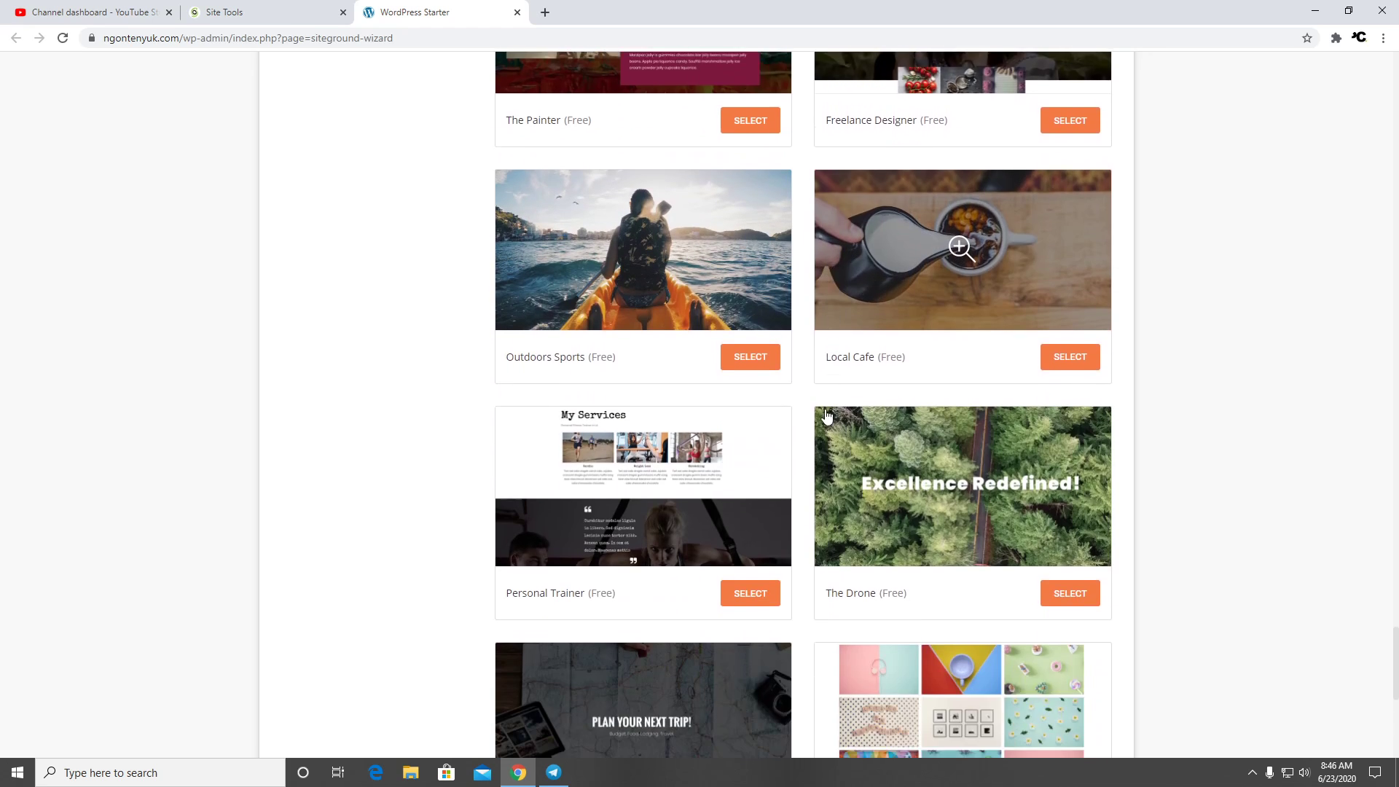
{"action": "scroll", "coordinate": [696, 395], "scroll_direction": "down", "scroll_amount": 4}
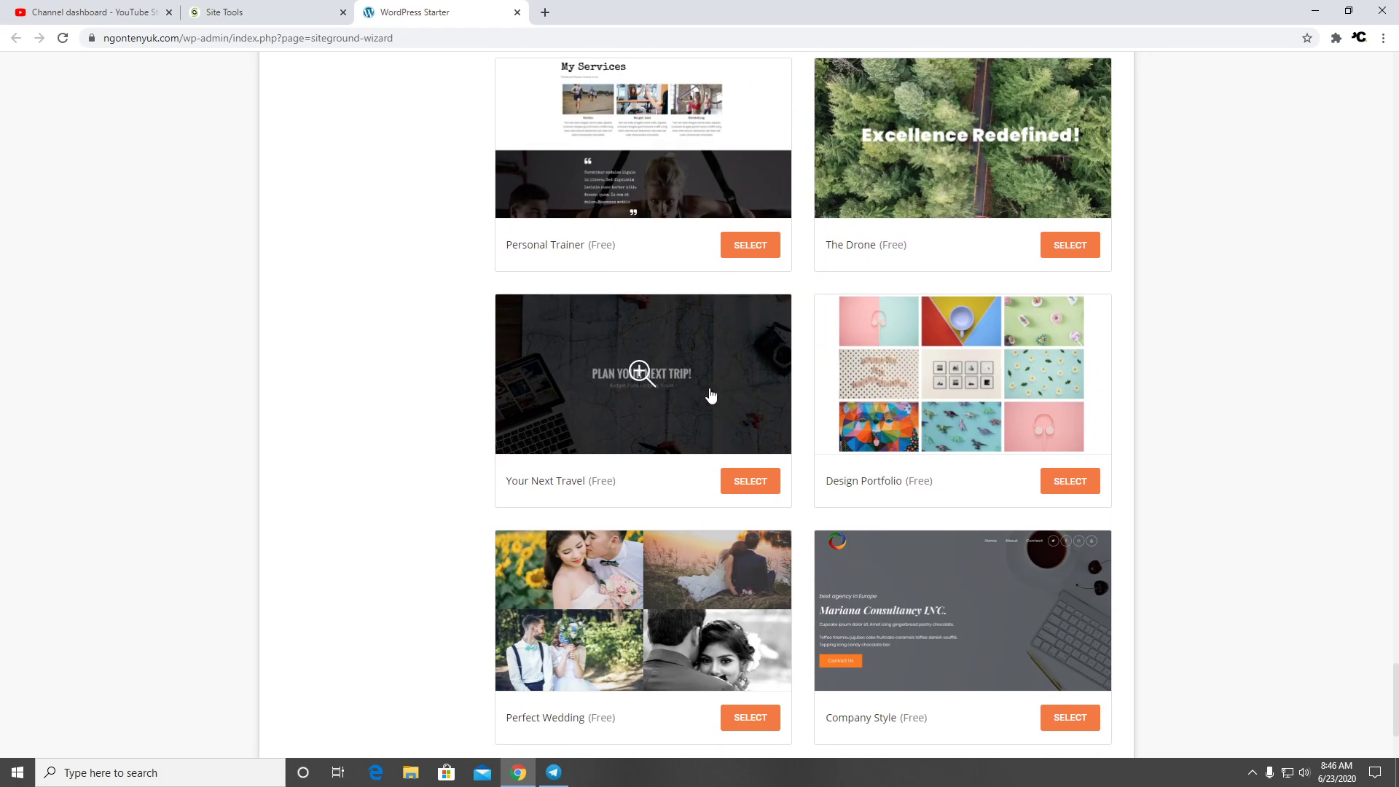
{"action": "scroll", "coordinate": [929, 397], "scroll_direction": "down", "scroll_amount": 4}
{"action": "scroll", "coordinate": [561, 364], "scroll_direction": "down", "scroll_amount": 4}
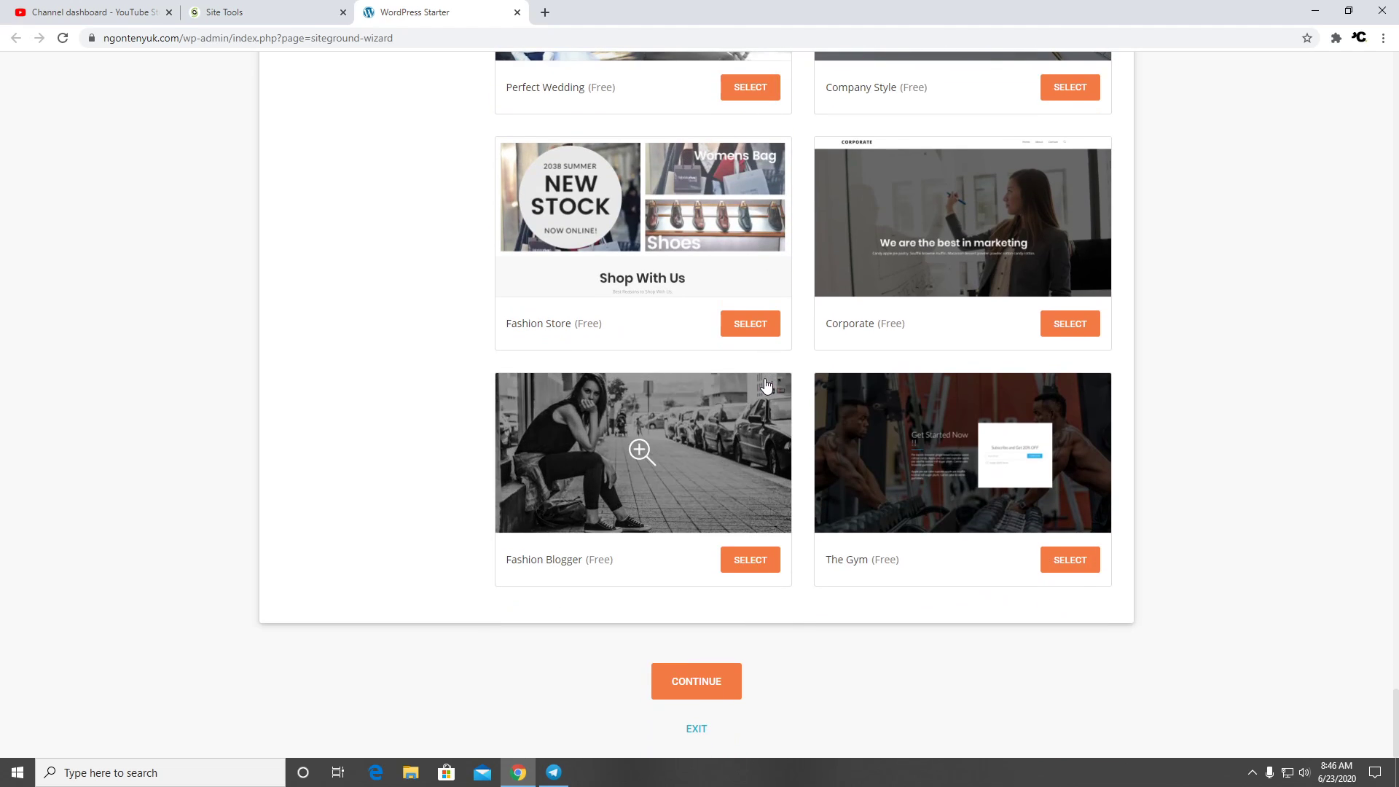
{"action": "scroll", "coordinate": [929, 398], "scroll_direction": "up", "scroll_amount": 15}
{"action": "scroll", "coordinate": [929, 398], "scroll_direction": "up", "scroll_amount": 20}
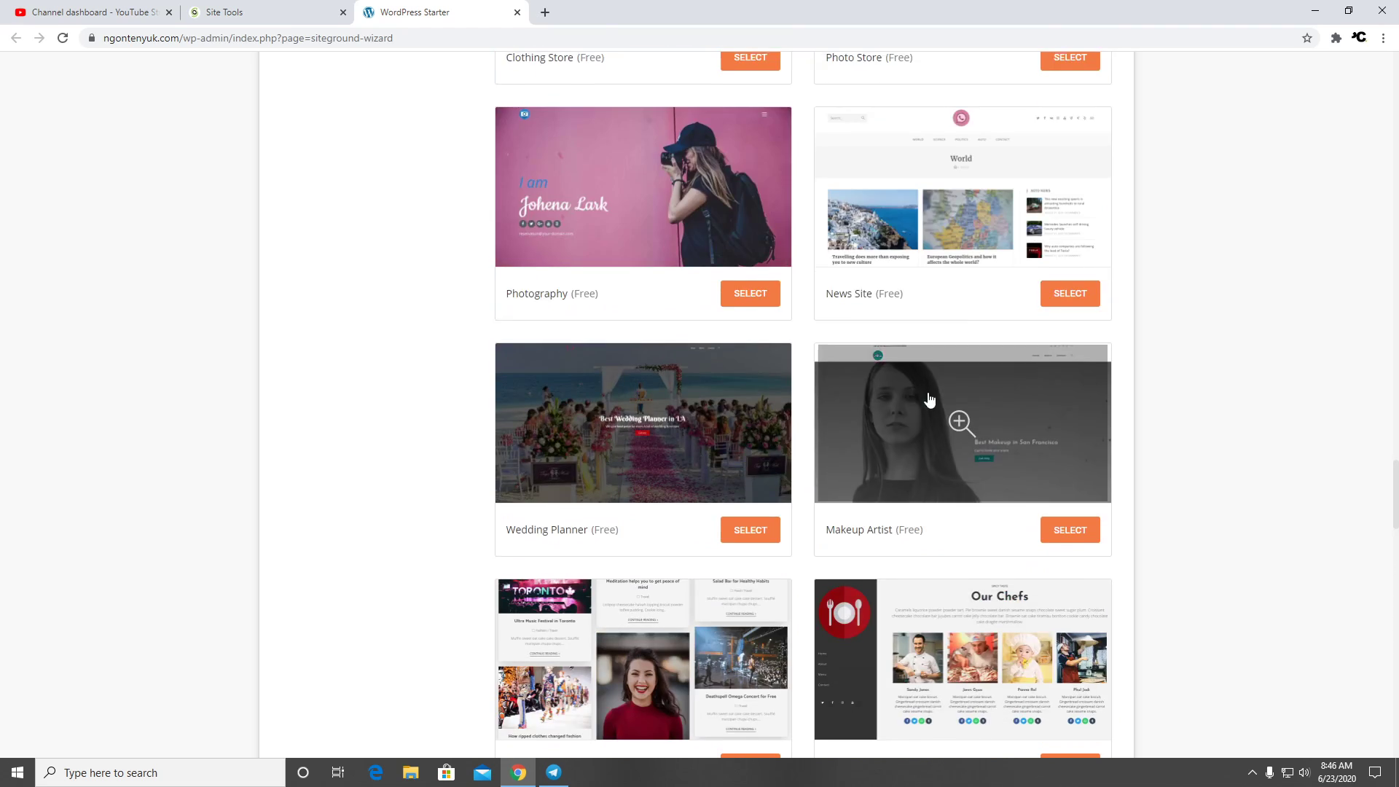
{"action": "scroll", "coordinate": [921, 378], "scroll_direction": "up", "scroll_amount": 5}
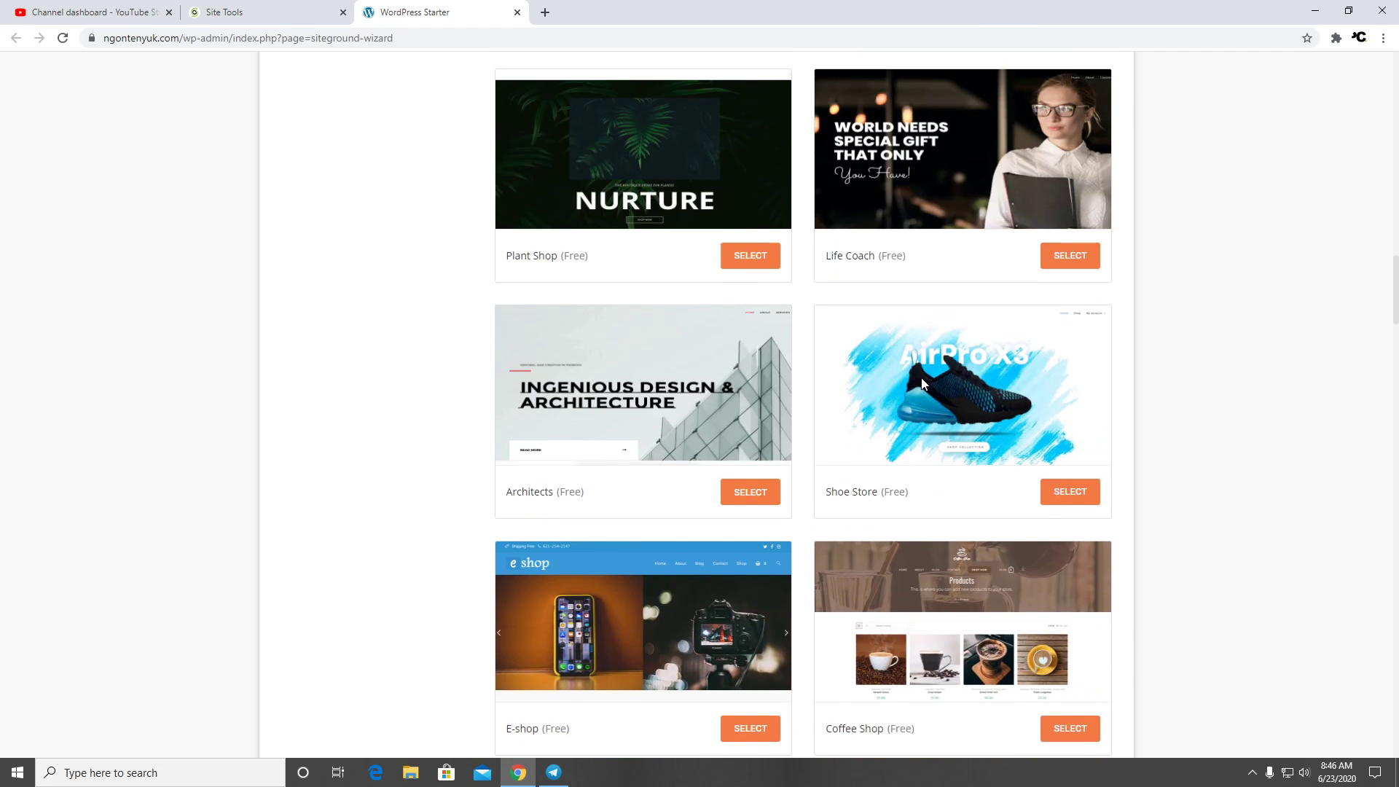
{"action": "scroll", "coordinate": [919, 379], "scroll_direction": "down", "scroll_amount": 2}
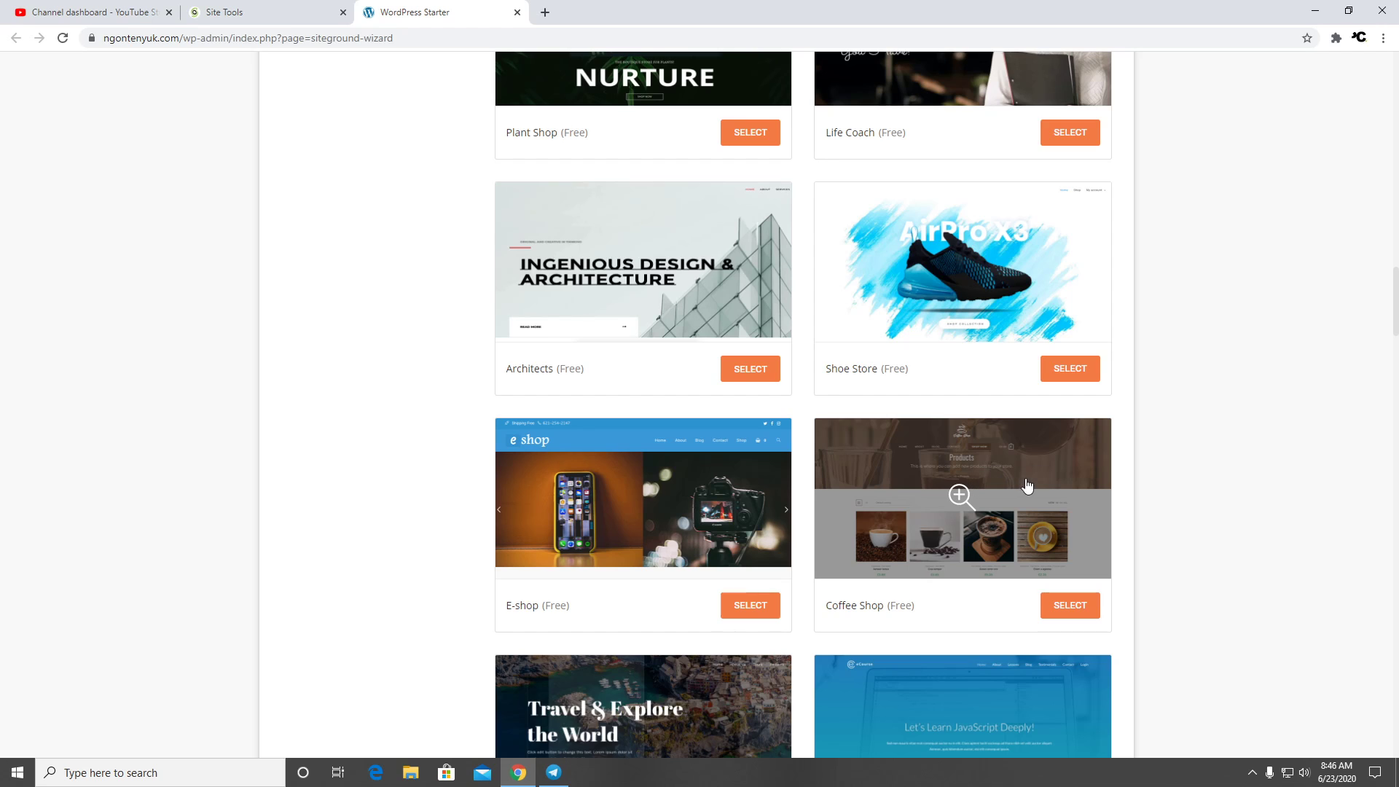
{"action": "scroll", "coordinate": [1008, 485], "scroll_direction": "up", "scroll_amount": 9}
{"action": "scroll", "coordinate": [1011, 374], "scroll_direction": "up", "scroll_amount": 5}
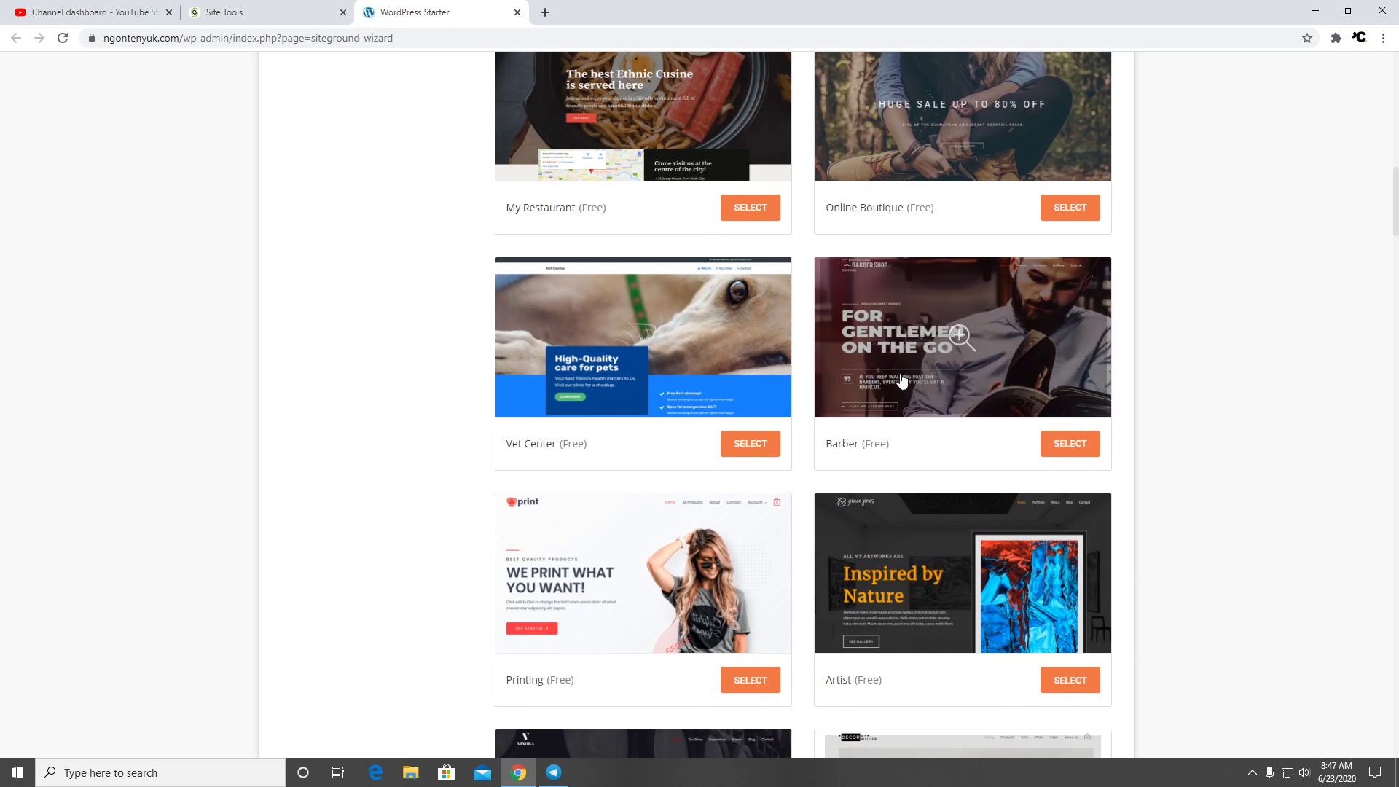
Choose the Printing theme with Elementor and WooCommerce, then skip past the recommended plugins step
{"action": "left_click", "coordinate": [741, 683]}
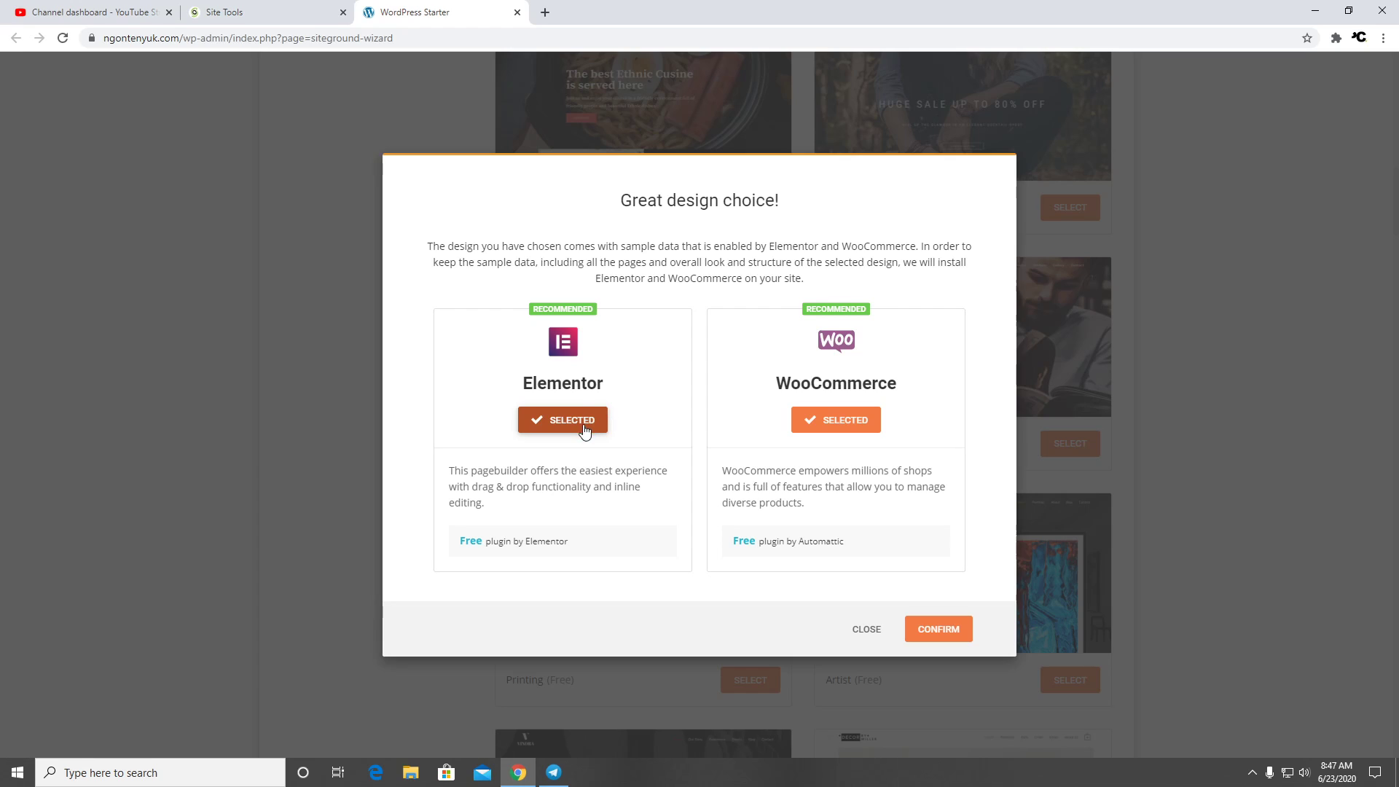
{"action": "left_click", "coordinate": [948, 631]}
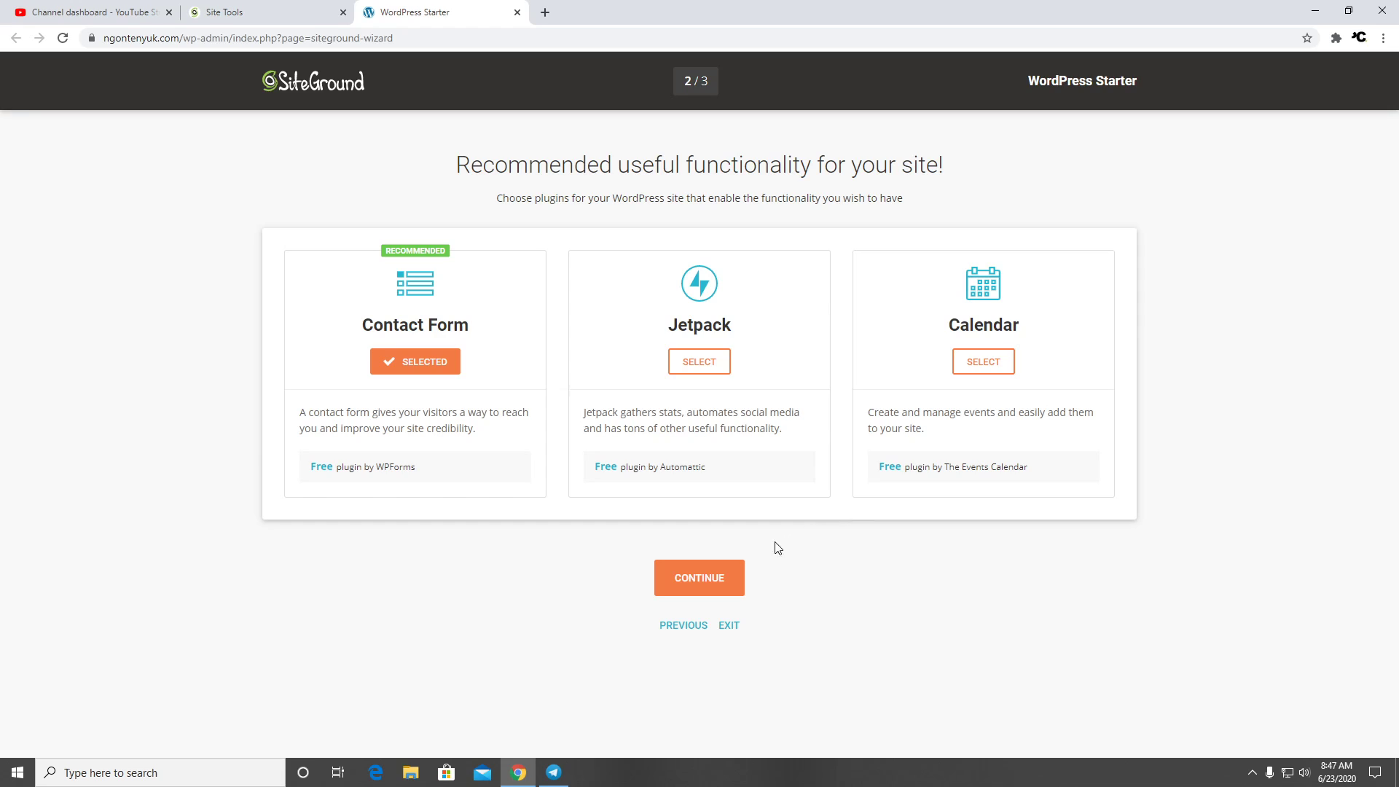
{"action": "left_click", "coordinate": [733, 581]}
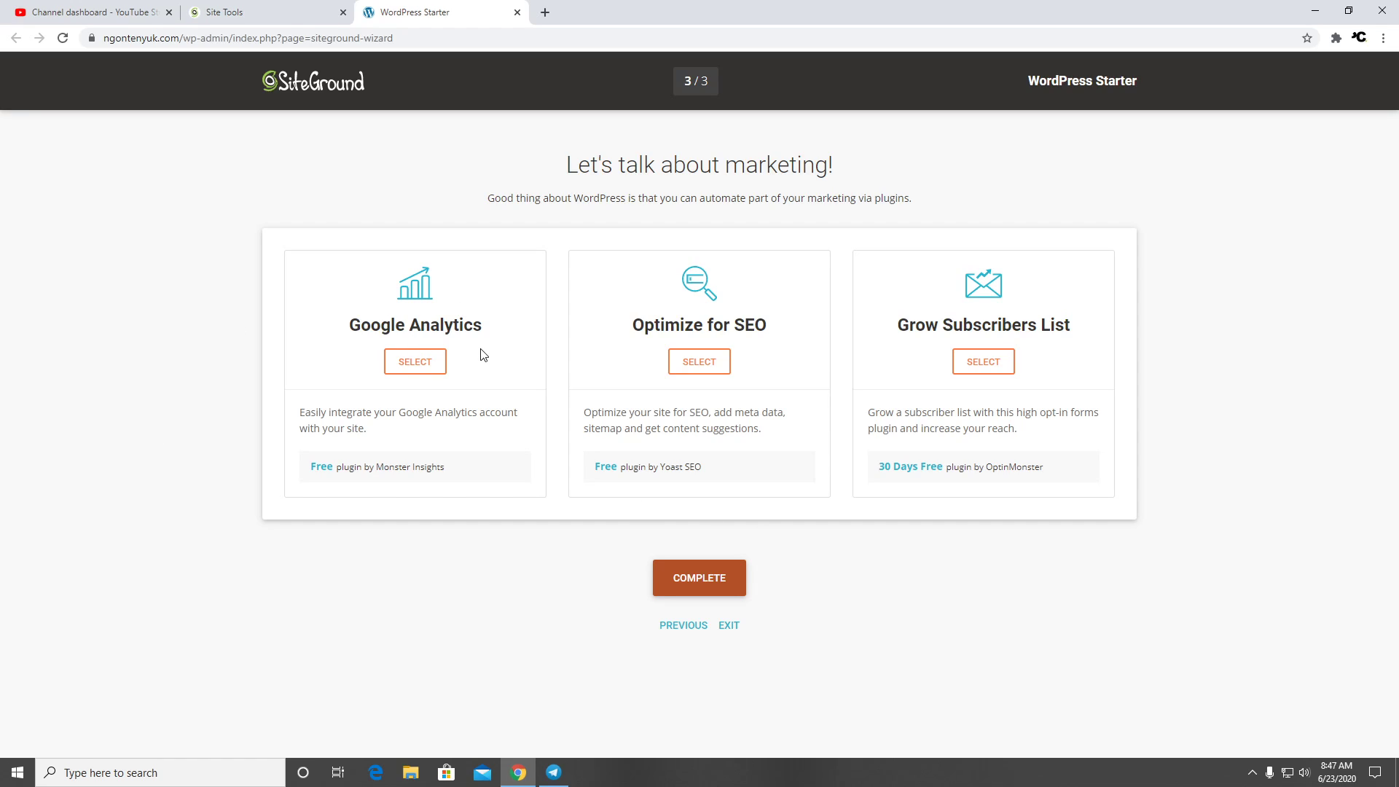
Complete the SiteGround WordPress Starter wizard and let the installer import the sample data
{"action": "left_click", "coordinate": [712, 579]}
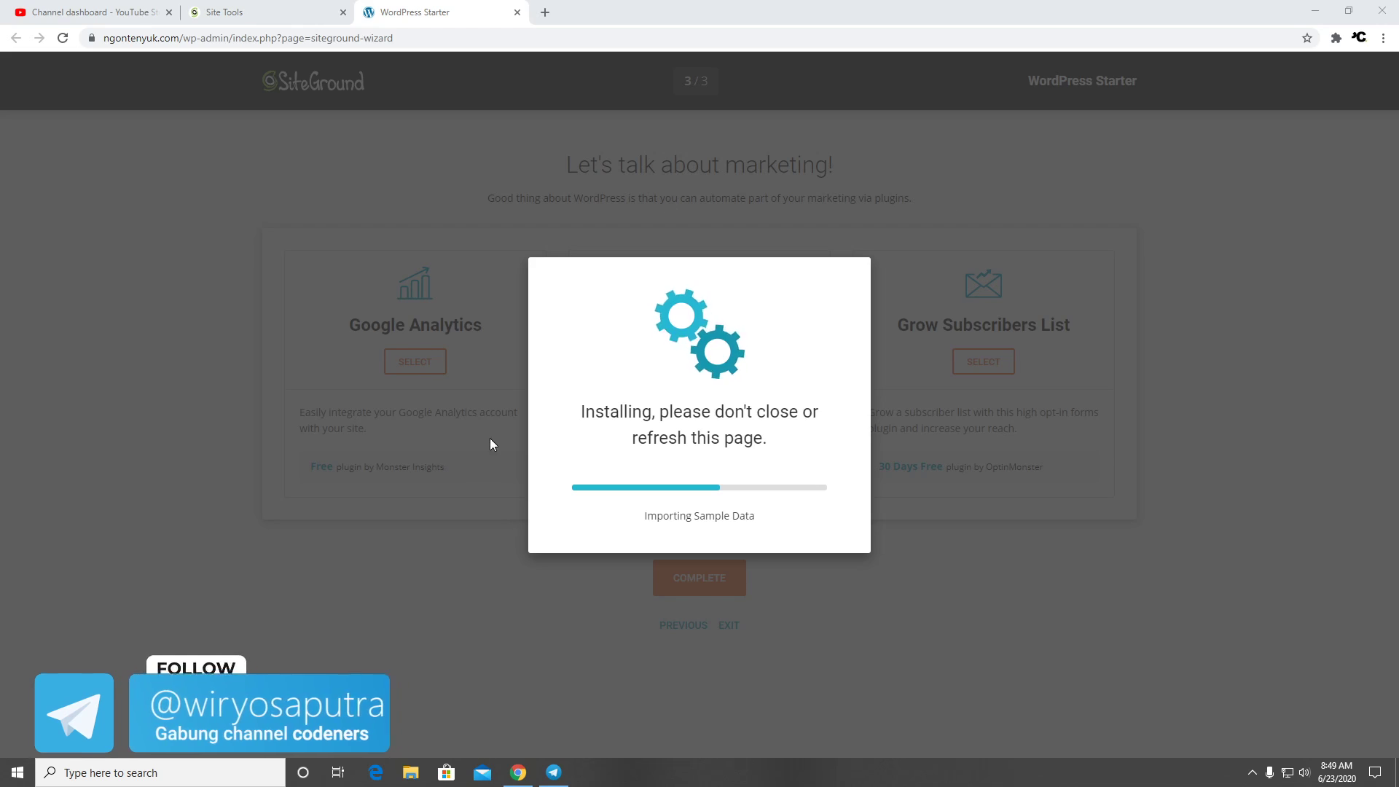
Browse the Codeners channel in Telegram, then minimize Telegram while the installation finishes
{"action": "left_click", "coordinate": [554, 772]}
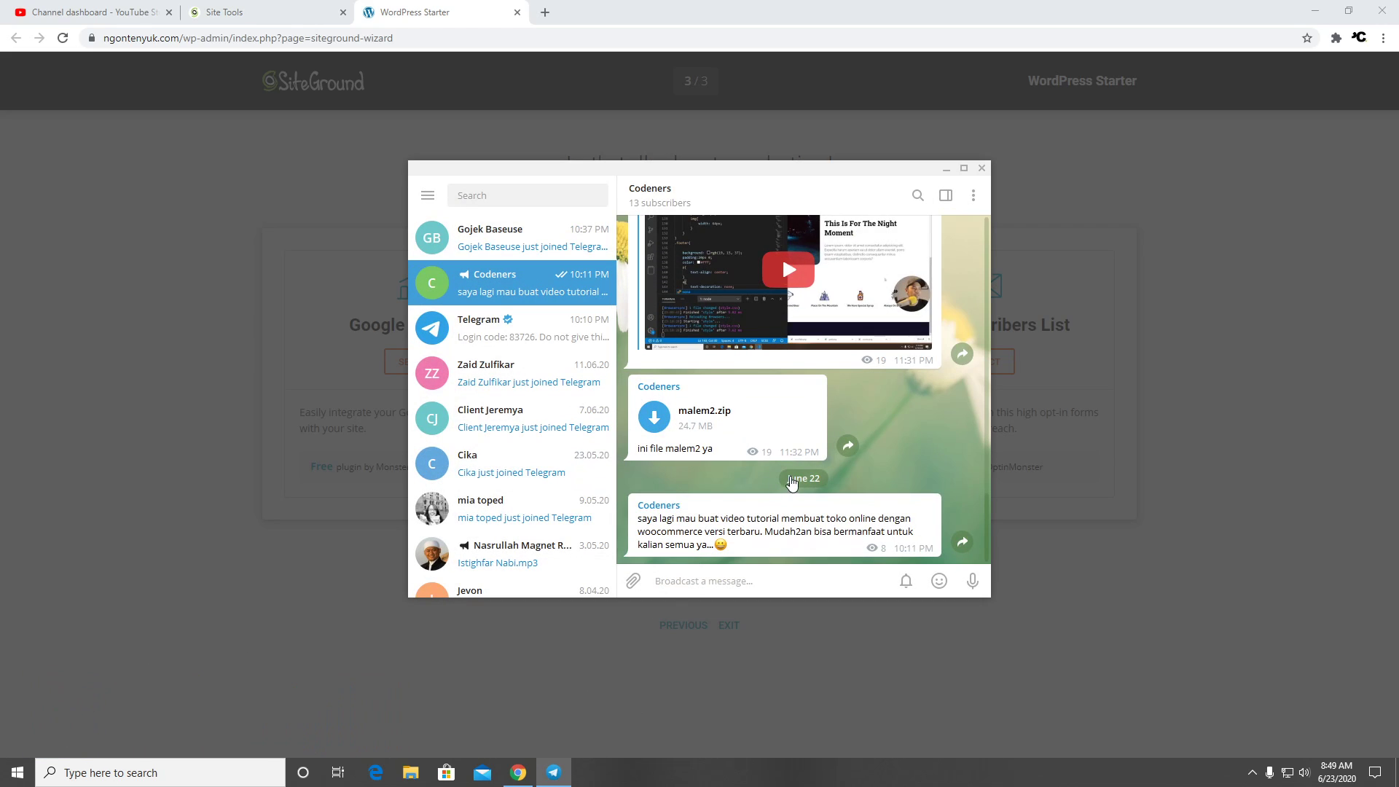
{"action": "scroll", "coordinate": [845, 479], "scroll_direction": "up", "scroll_amount": 5}
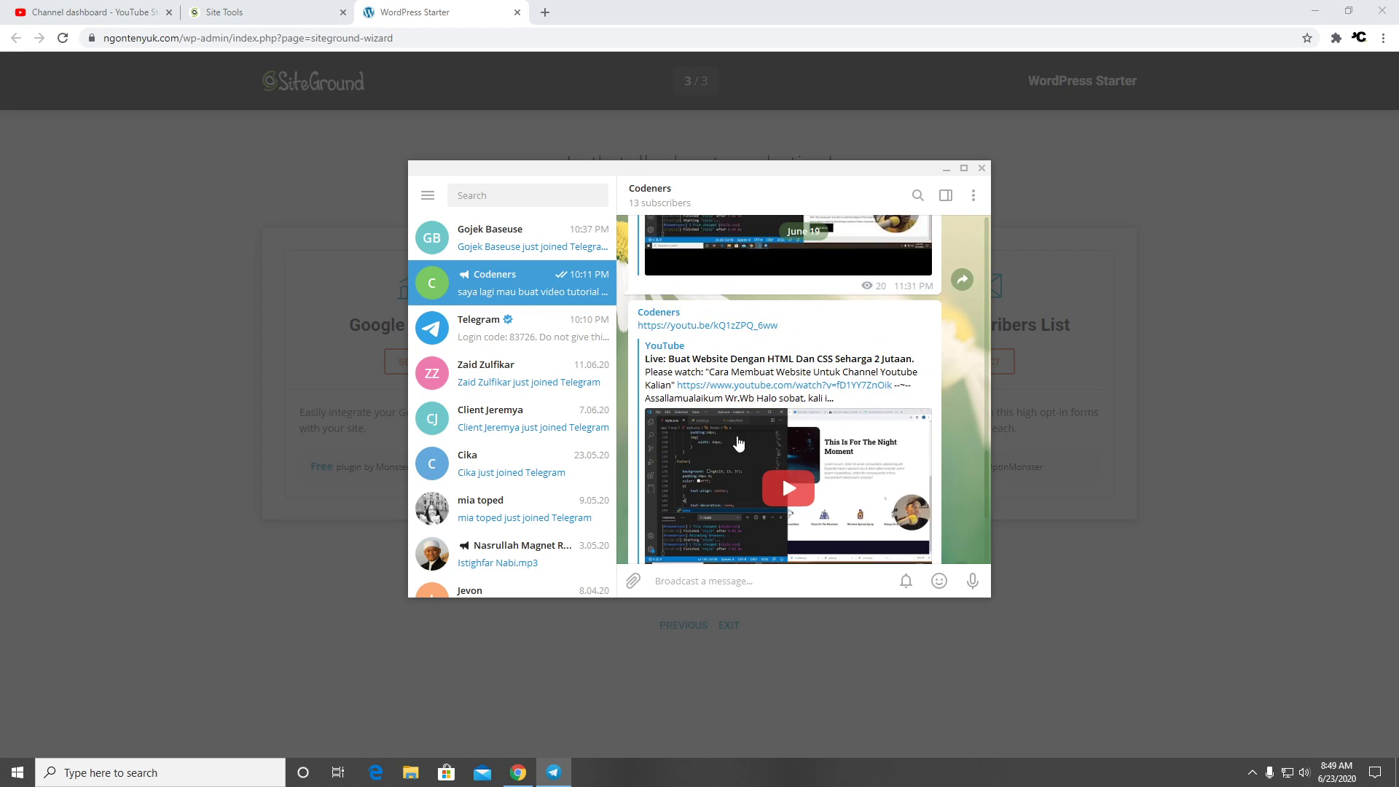
{"action": "scroll", "coordinate": [845, 479], "scroll_direction": "down", "scroll_amount": 5}
{"action": "scroll", "coordinate": [827, 442], "scroll_direction": "up", "scroll_amount": 5}
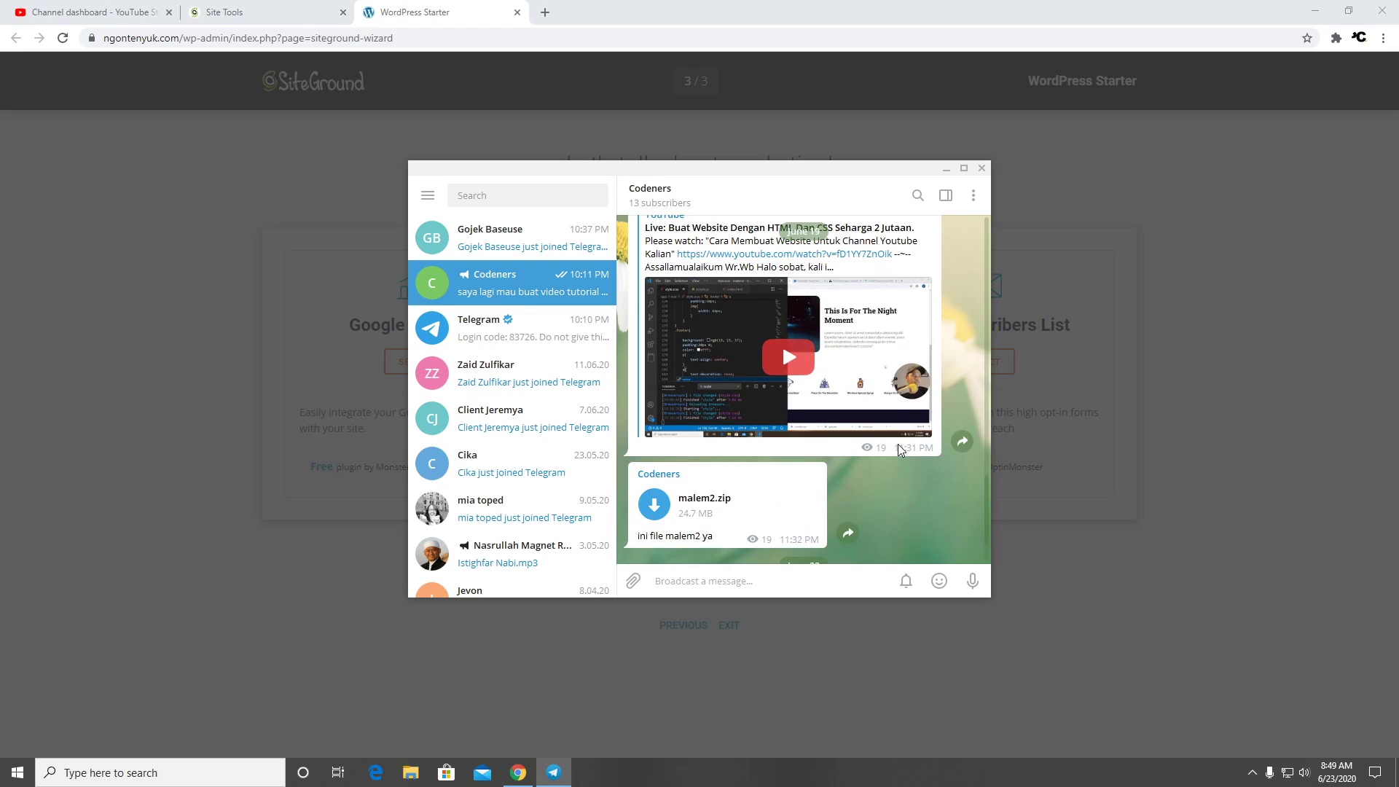
{"action": "scroll", "coordinate": [782, 368], "scroll_direction": "down", "scroll_amount": 5}
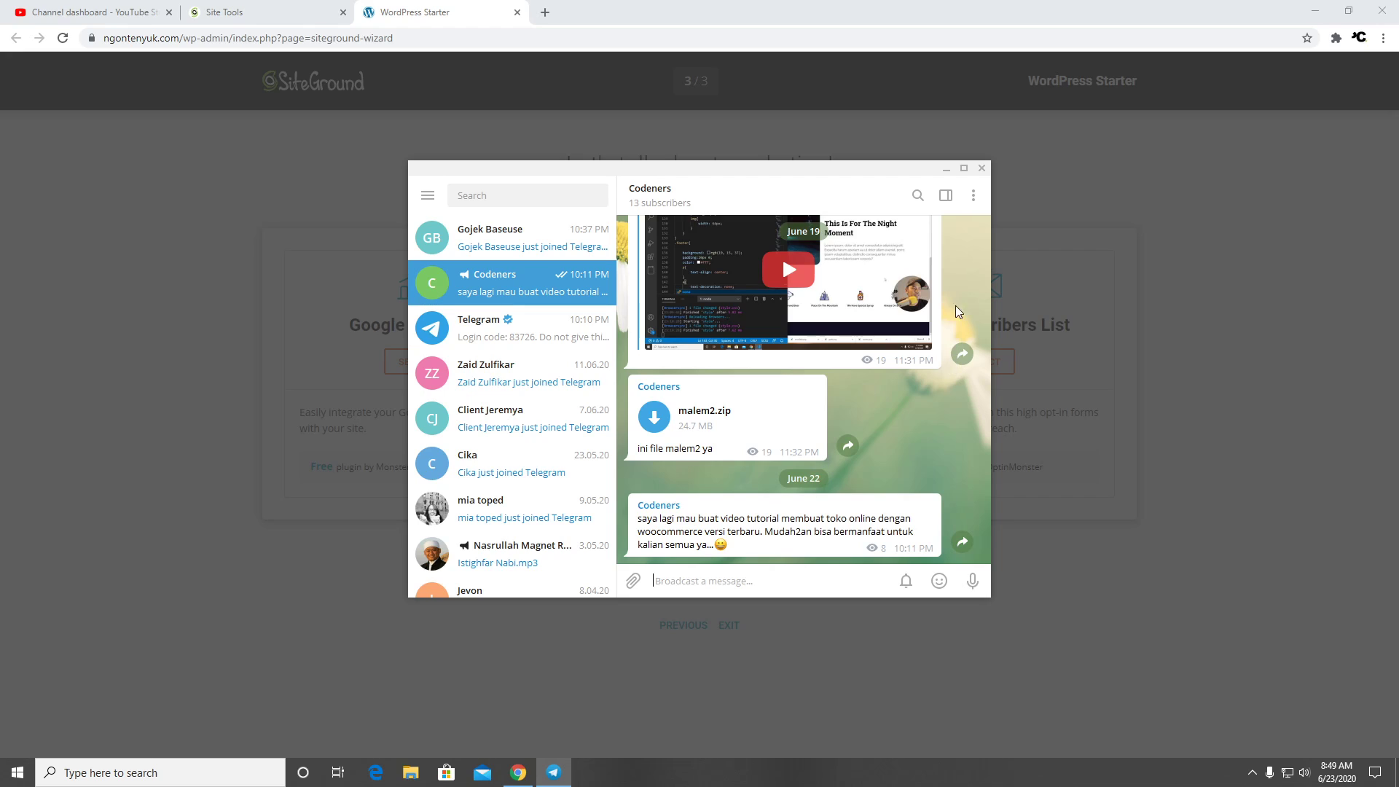
{"action": "left_click", "coordinate": [946, 168]}
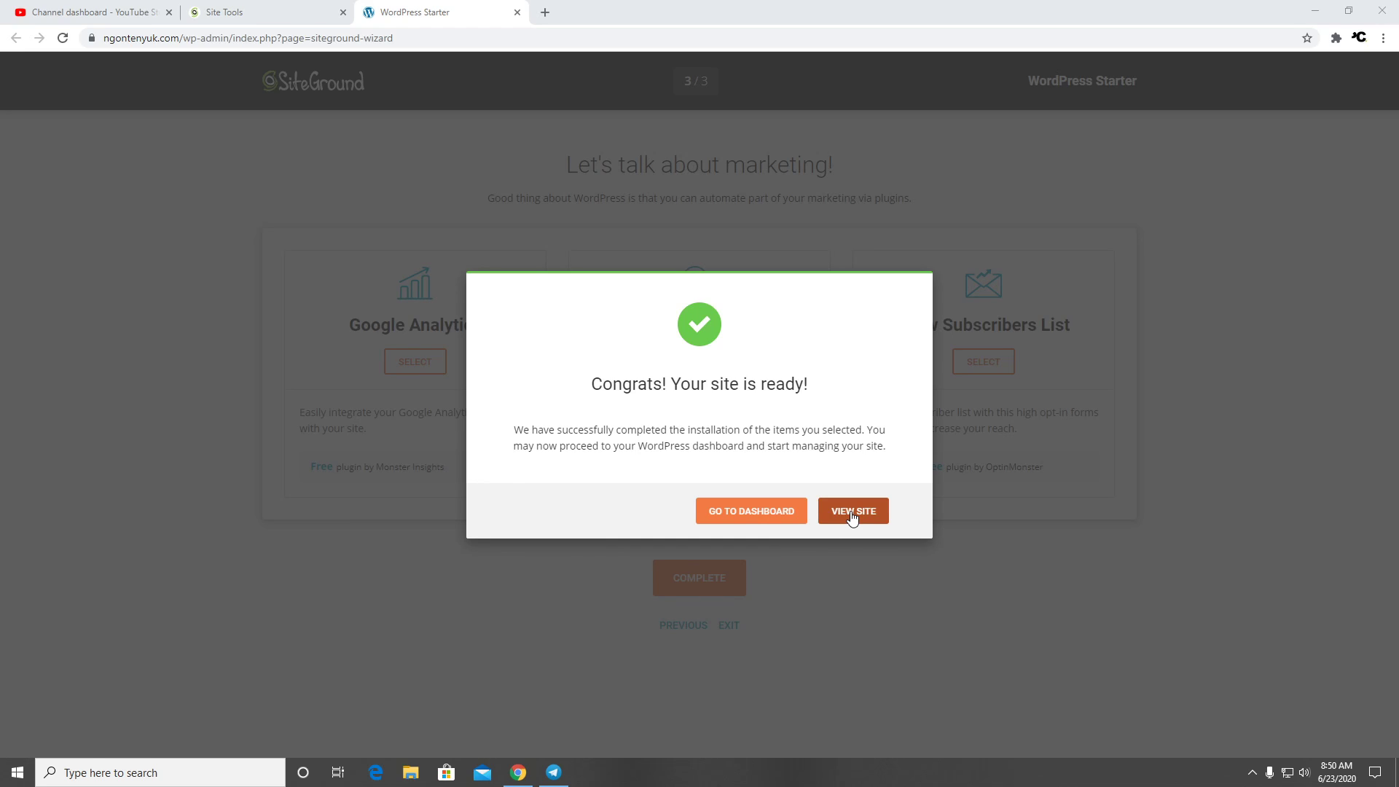
View the new 'WE PRINT WHAT YOU WANT!' Printing homepage and scroll through it
{"action": "left_click", "coordinate": [744, 518]}
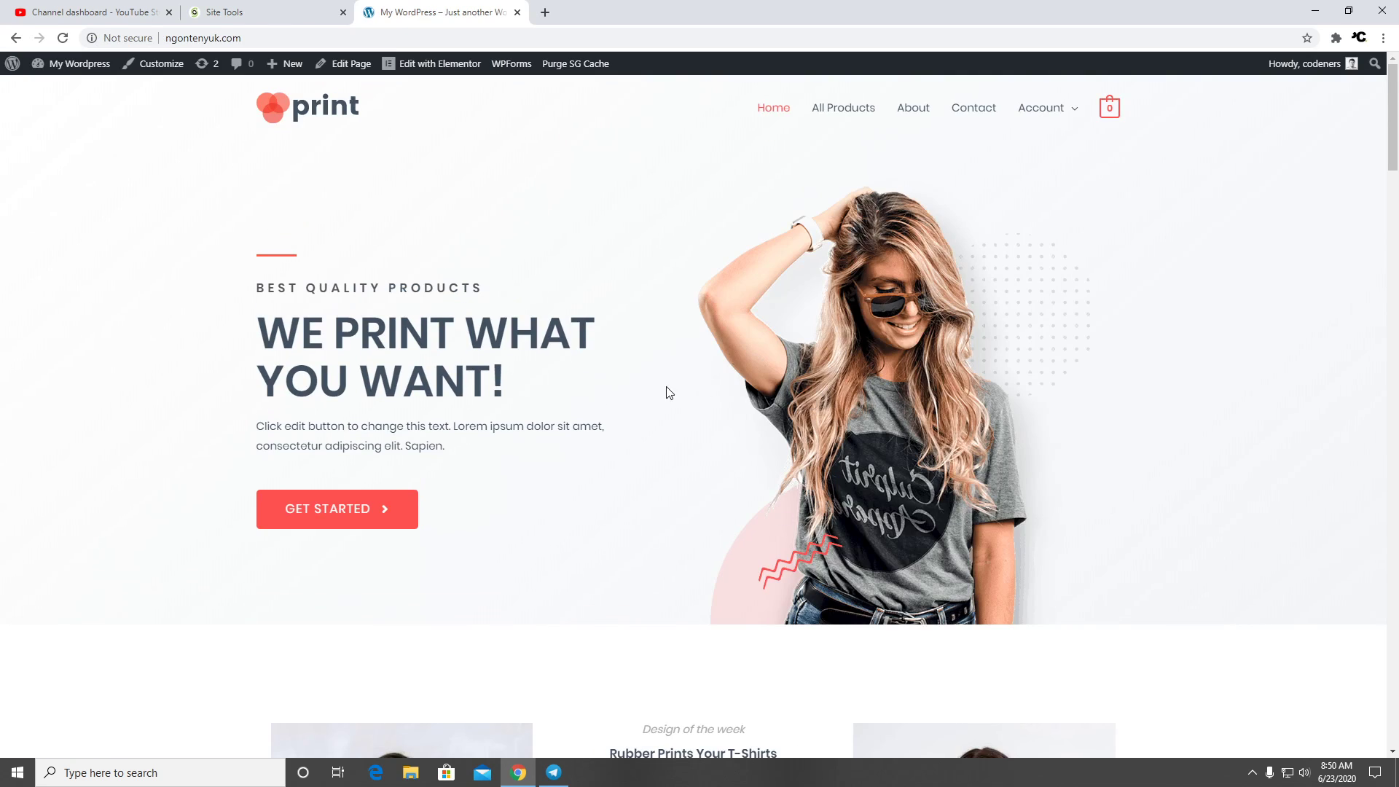
{"action": "scroll", "coordinate": [572, 377], "scroll_direction": "down", "scroll_amount": 6}
{"action": "scroll", "coordinate": [572, 376], "scroll_direction": "down", "scroll_amount": 20}
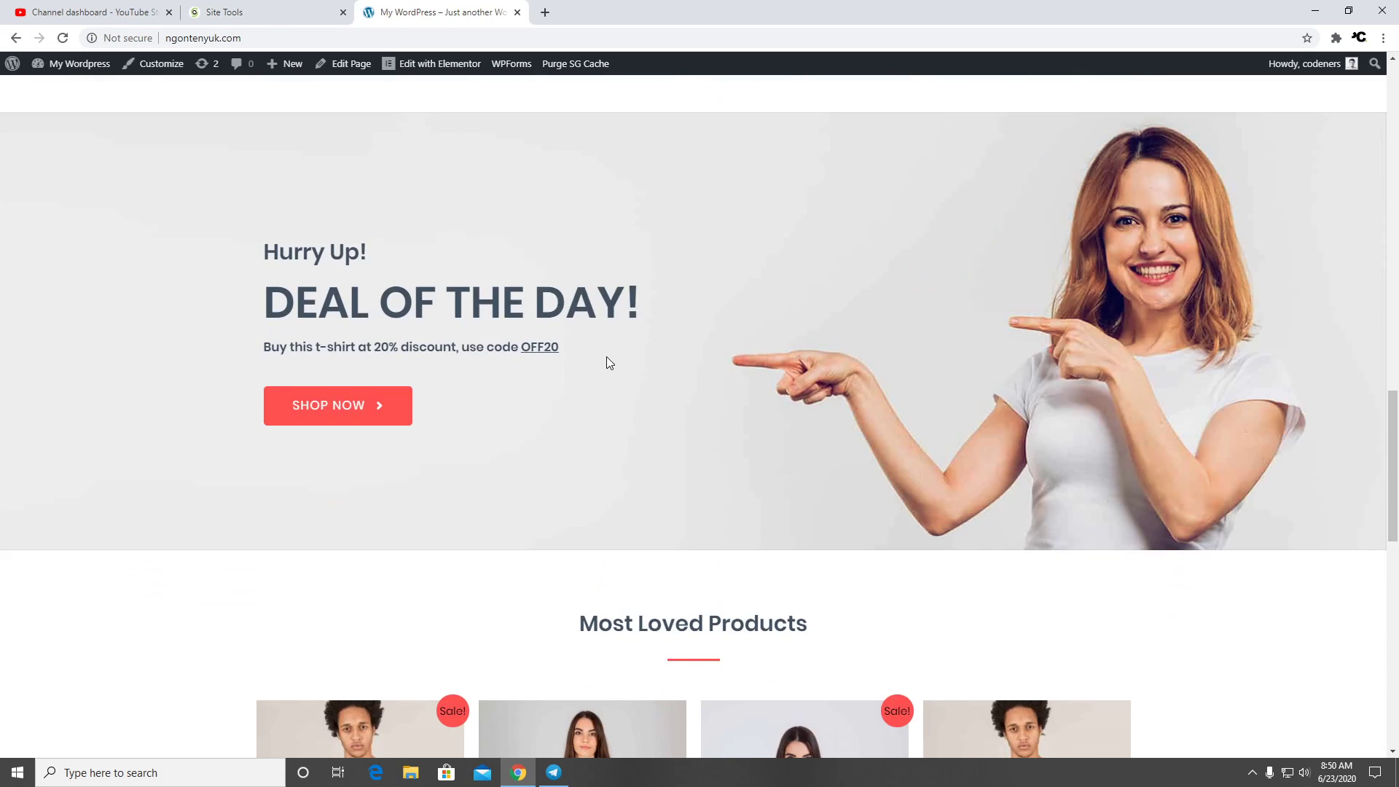
{"action": "scroll", "coordinate": [609, 363], "scroll_direction": "down", "scroll_amount": 6}
{"action": "scroll", "coordinate": [905, 403], "scroll_direction": "up", "scroll_amount": 13}
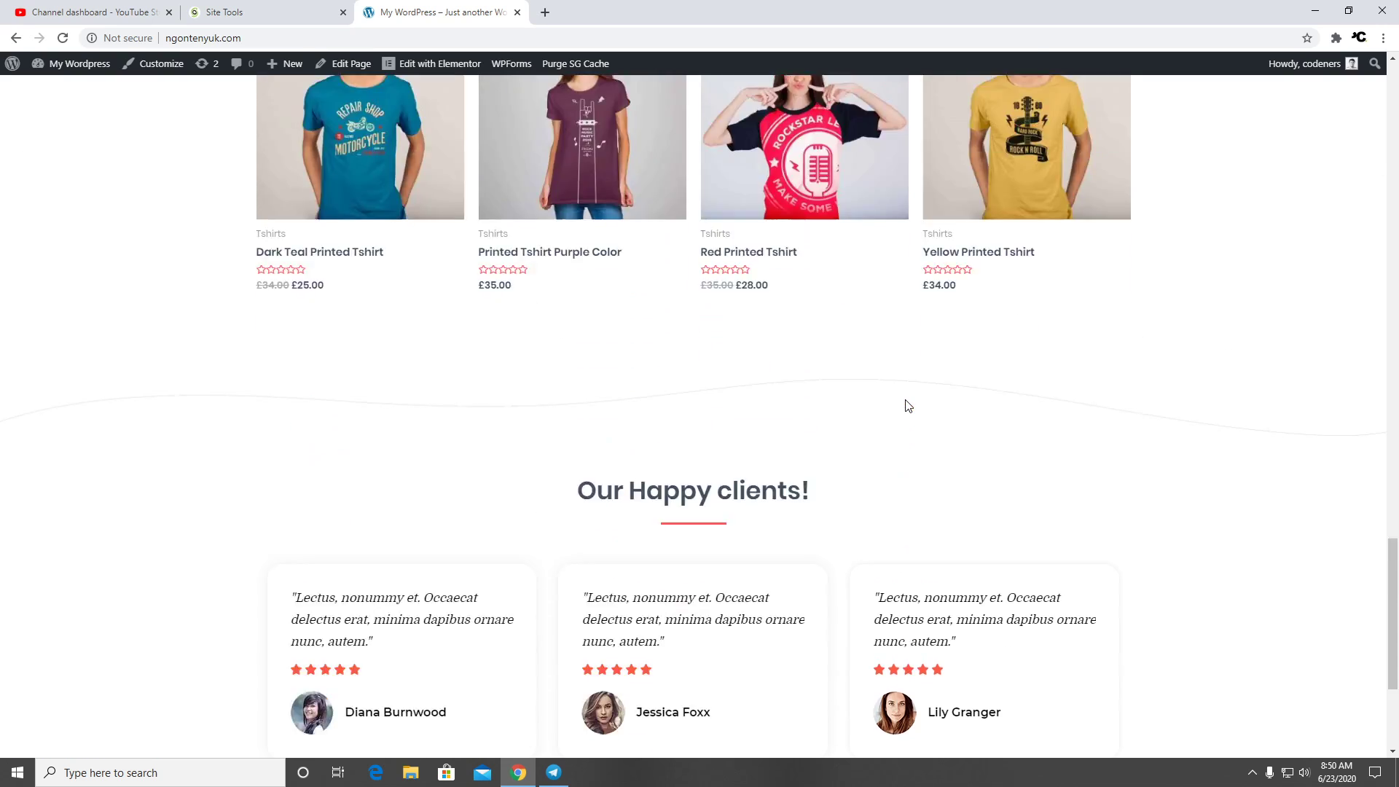
{"action": "scroll", "coordinate": [907, 395], "scroll_direction": "up", "scroll_amount": 15}
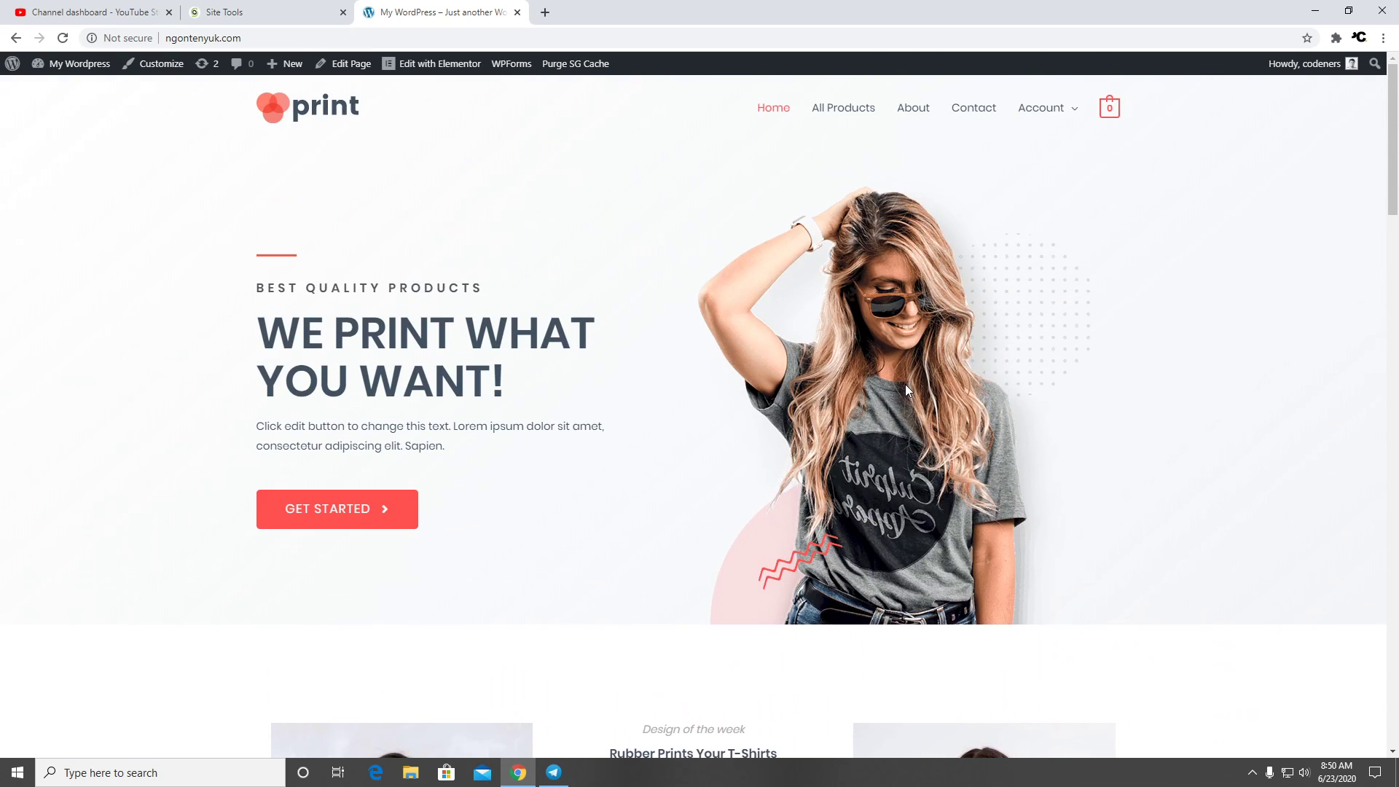
{"action": "scroll", "coordinate": [1162, 295], "scroll_direction": "down", "scroll_amount": 5}
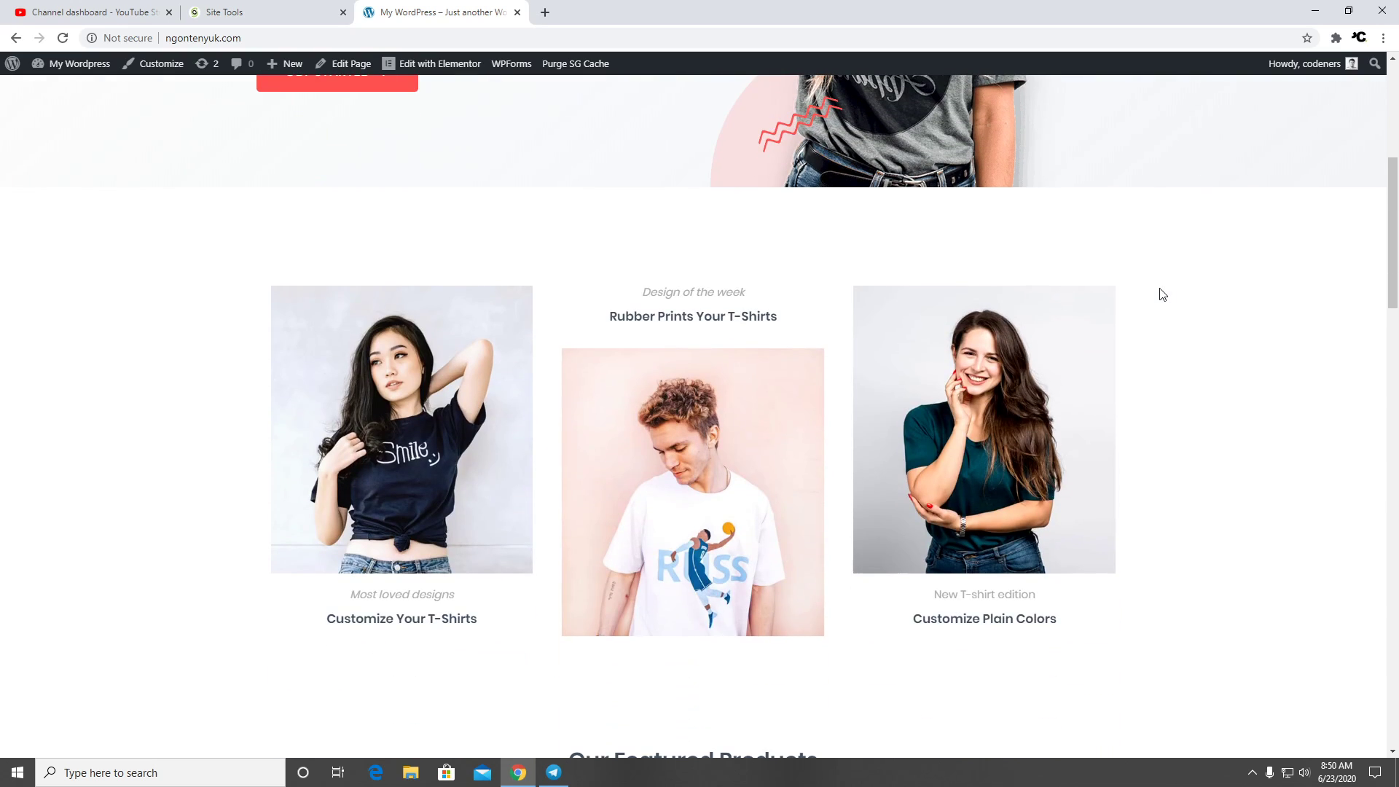
{"action": "scroll", "coordinate": [802, 274], "scroll_direction": "down", "scroll_amount": 5}
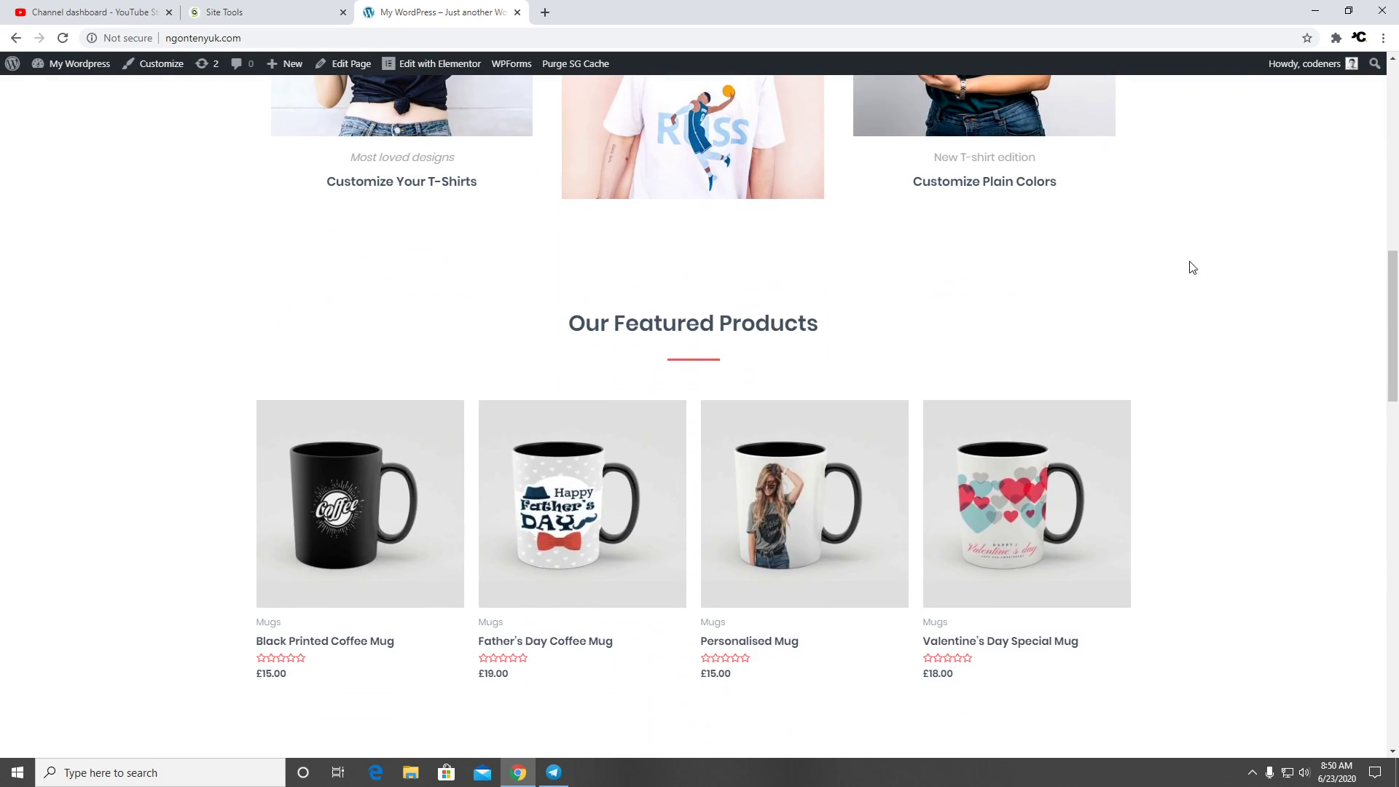
Preview the homepage at mobile width using DevTools, then close DevTools
{"action": "right_click", "coordinate": [1185, 263]}
{"action": "left_click", "coordinate": [1224, 483]}
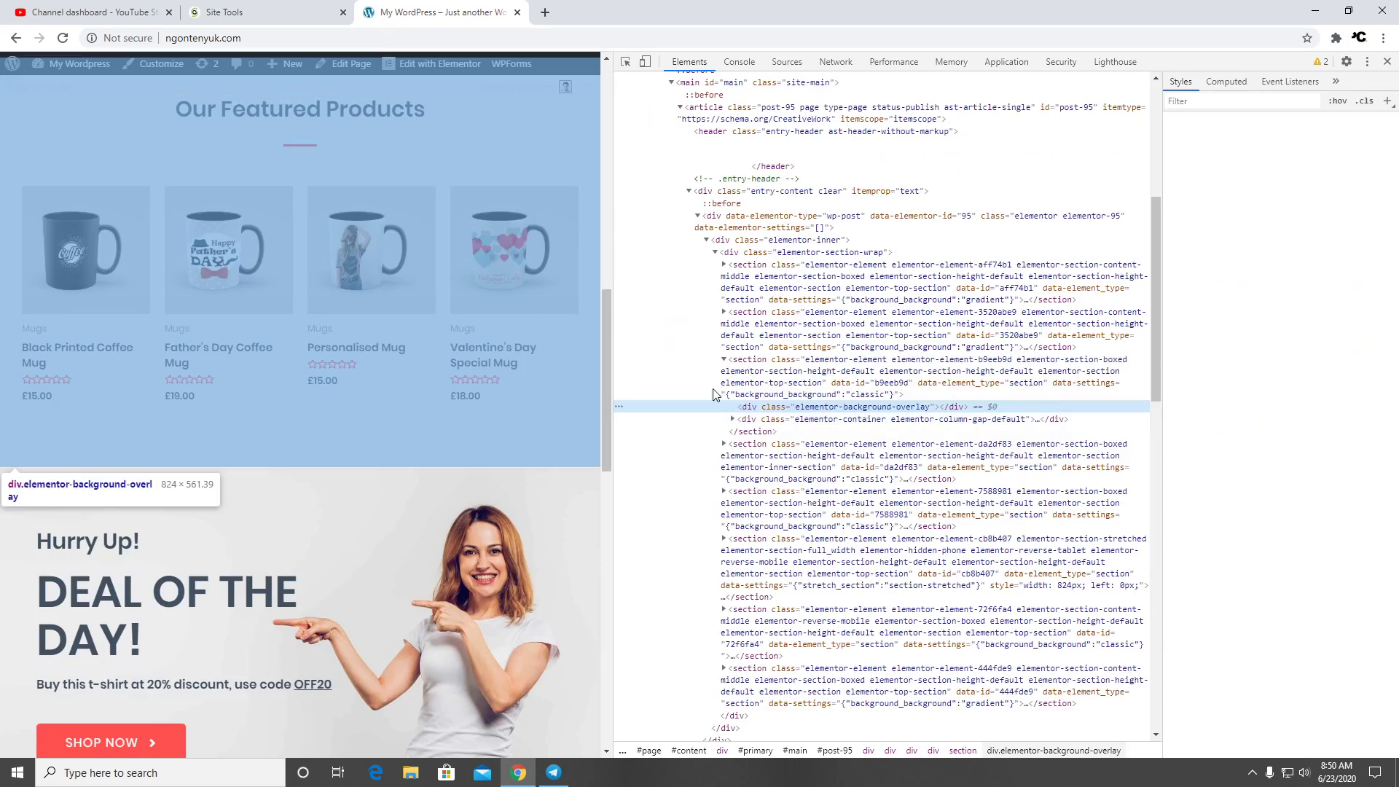
{"action": "left_click_drag", "start_coordinate": [606, 374], "coordinate": [263, 364]}
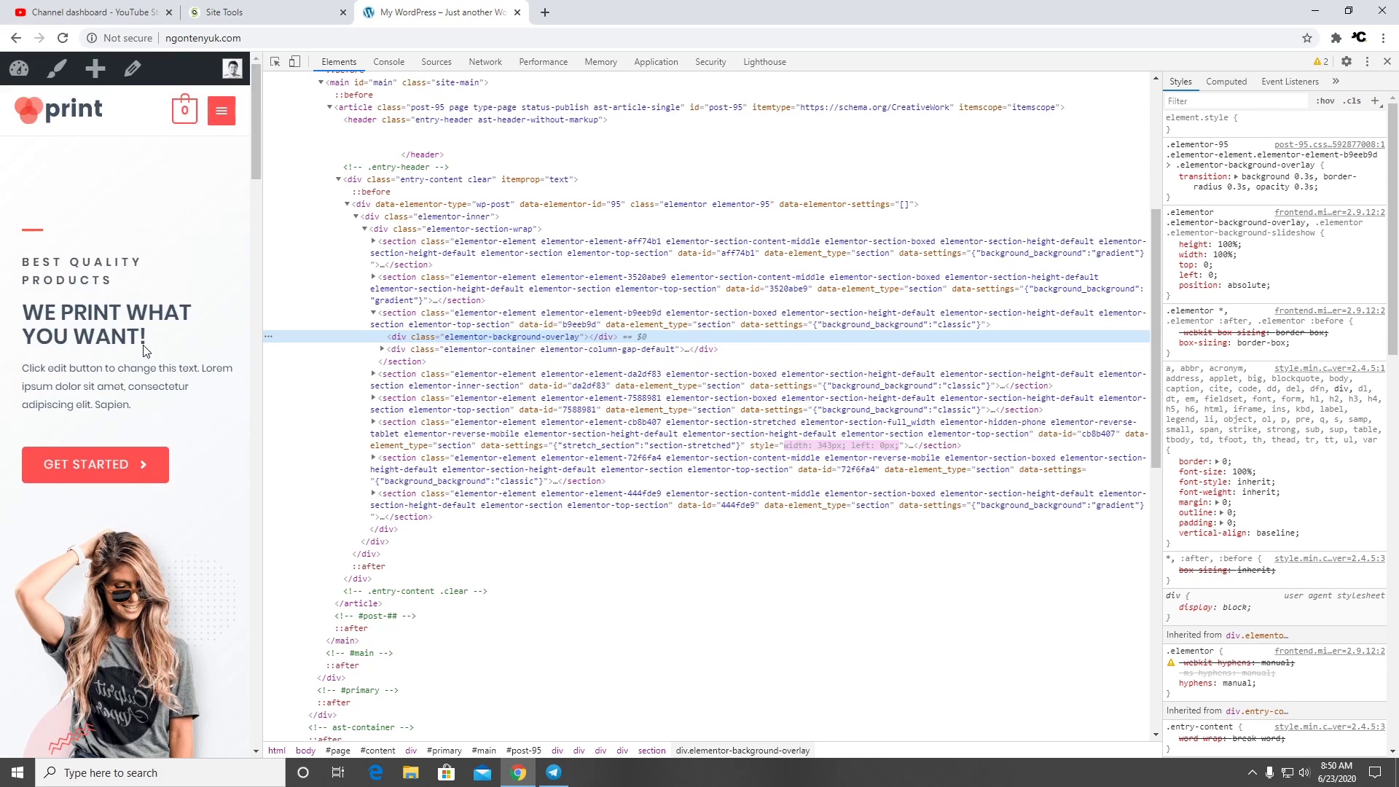
{"action": "scroll", "coordinate": [142, 347], "scroll_direction": "down", "scroll_amount": 15}
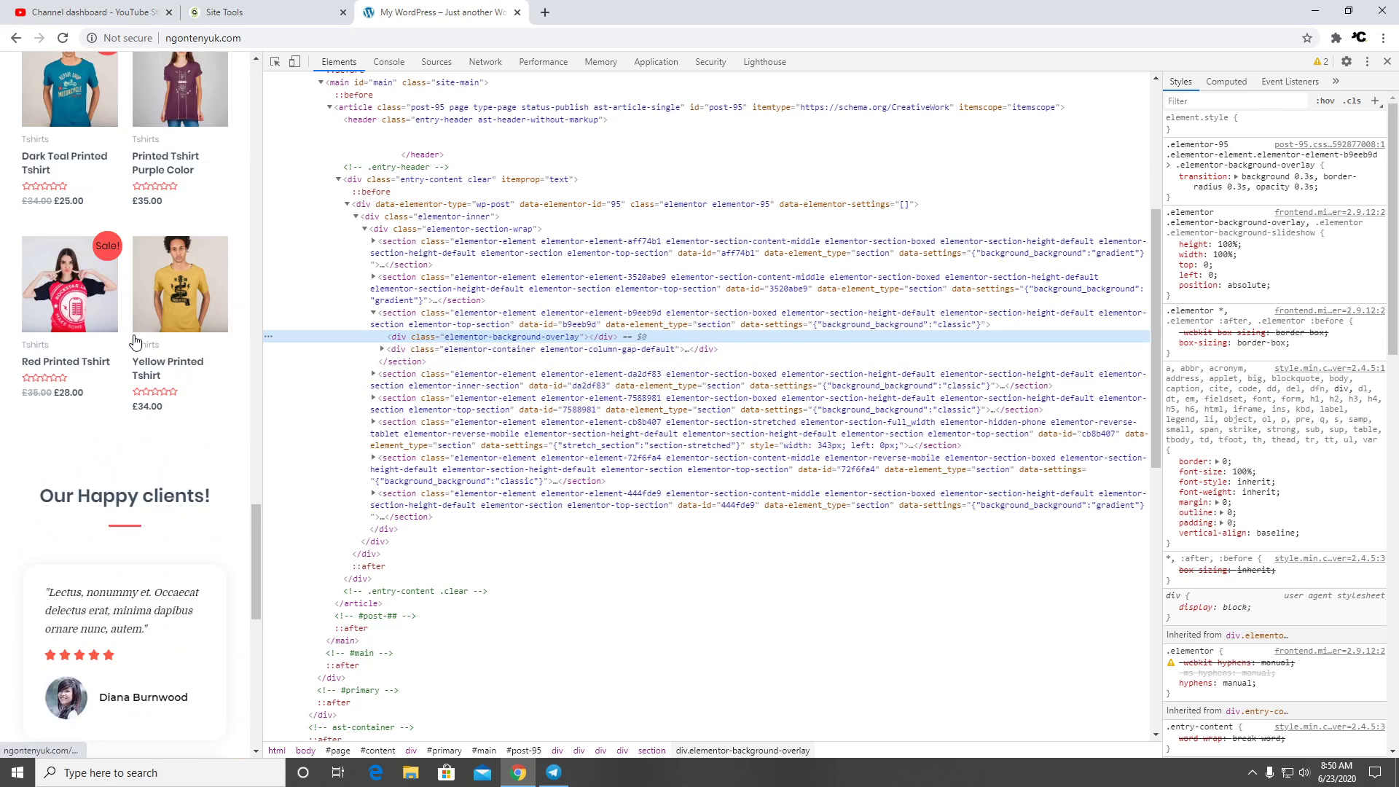
{"action": "scroll", "coordinate": [135, 334], "scroll_direction": "down", "scroll_amount": 3}
{"action": "left_click", "coordinate": [1387, 61]}
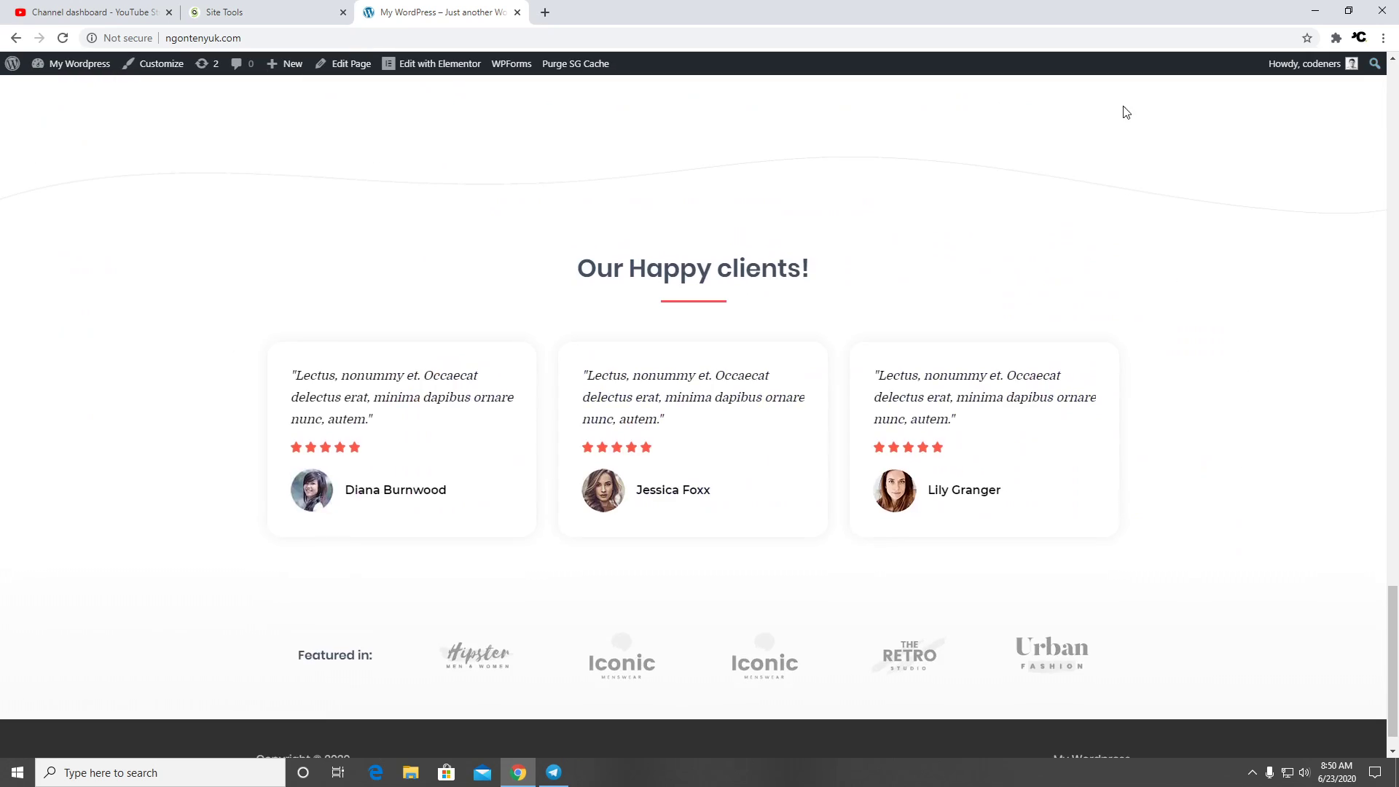
{"action": "scroll", "coordinate": [751, 218], "scroll_direction": "up", "scroll_amount": 20}
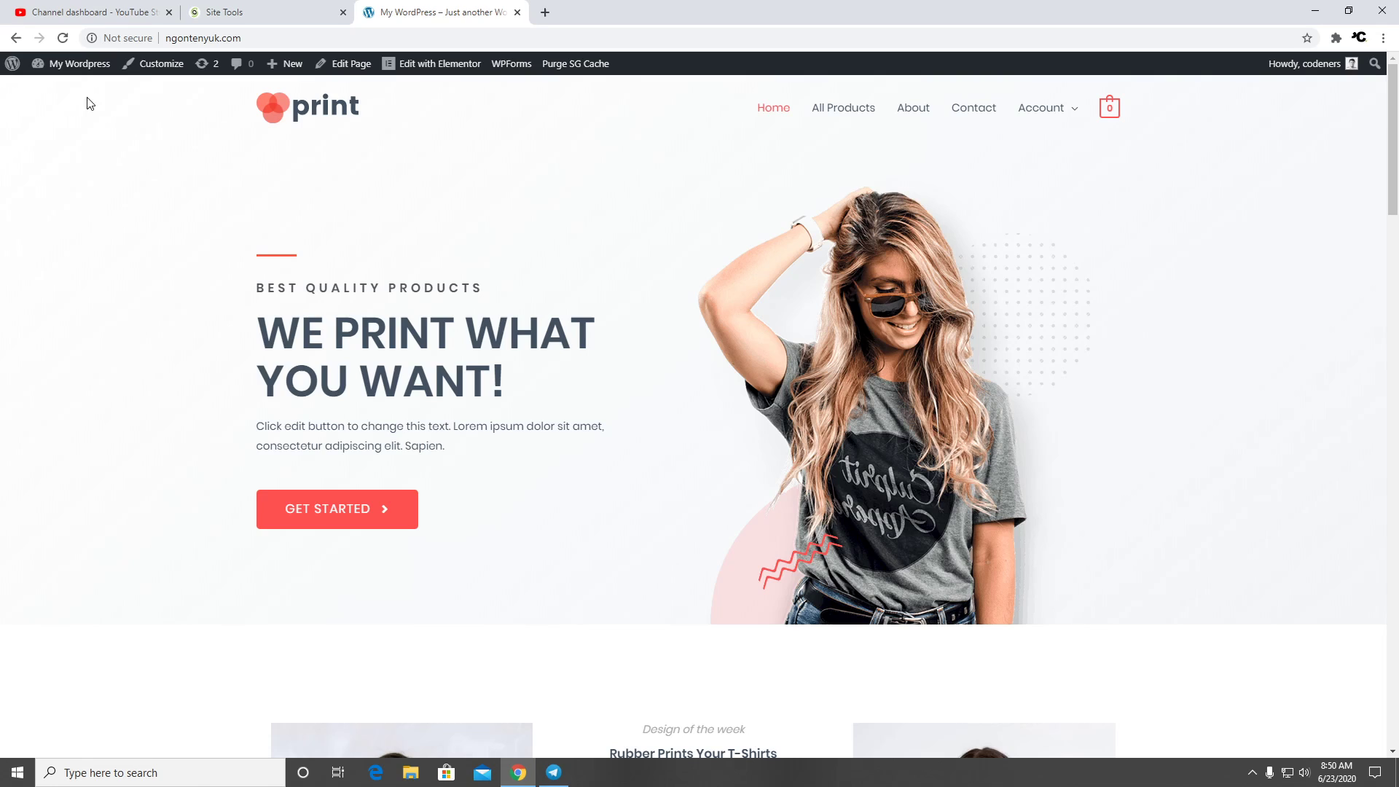
{"action": "mouse_move", "coordinate": [73, 69]}
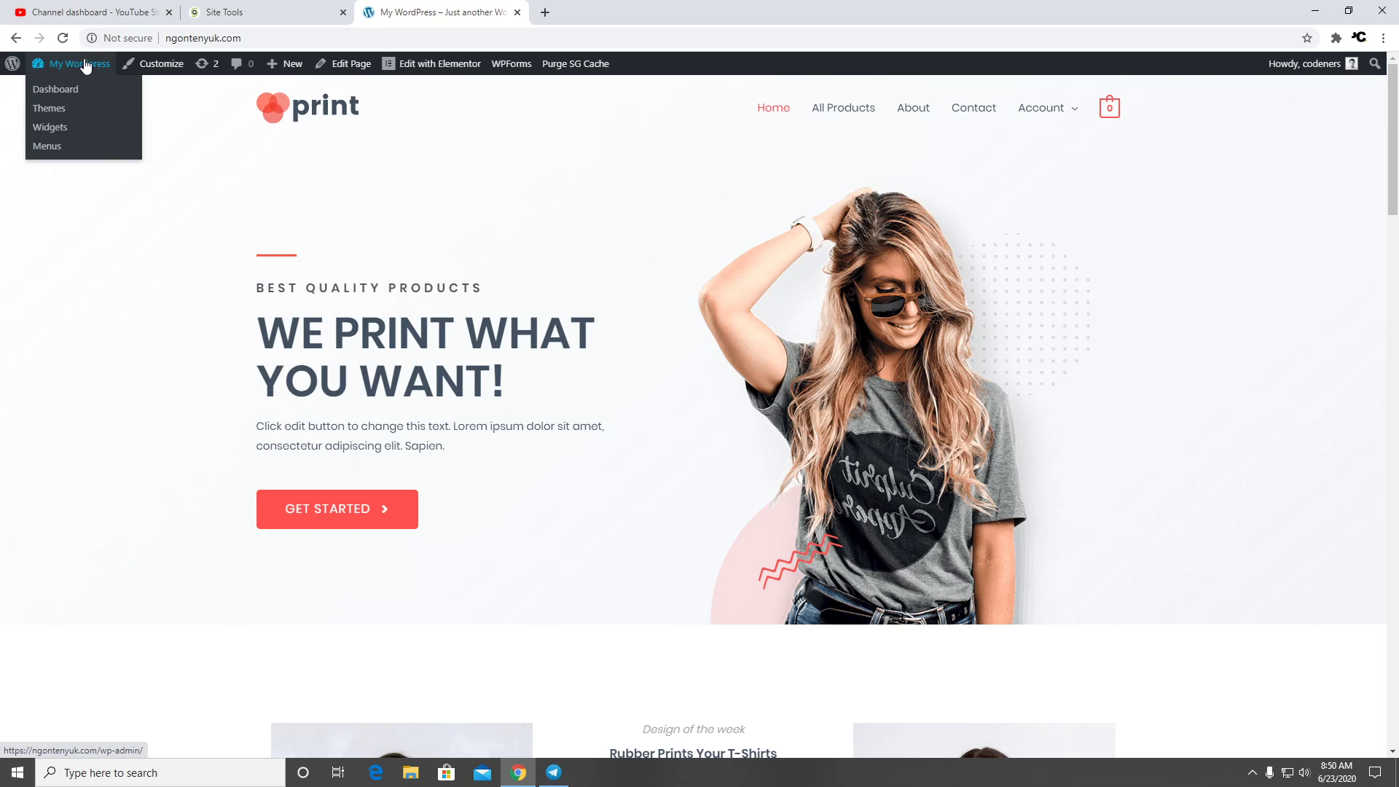
Go to the Dashboard and open the Updates page listing WordPress Importer and theme updates
{"action": "left_click", "coordinate": [61, 94]}
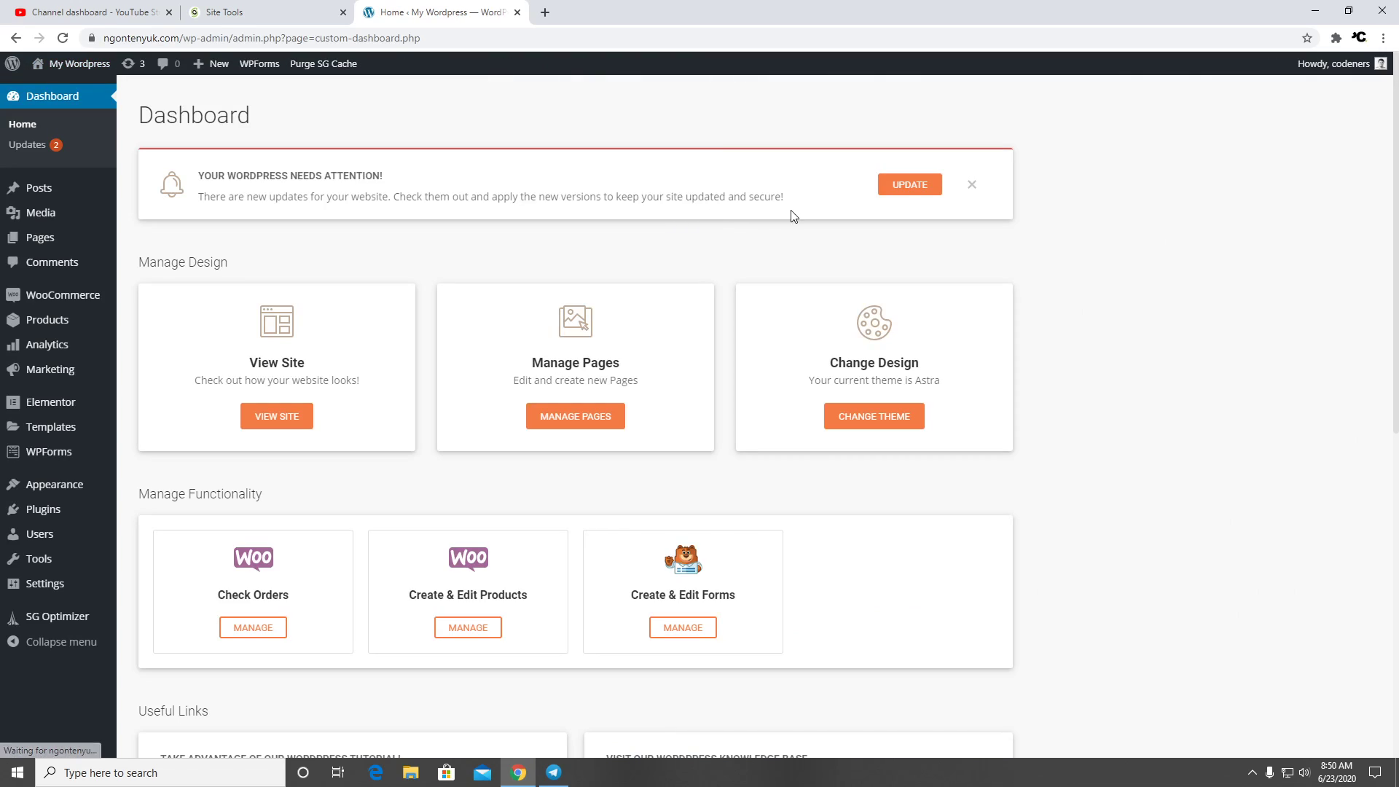
{"action": "left_click", "coordinate": [925, 189]}
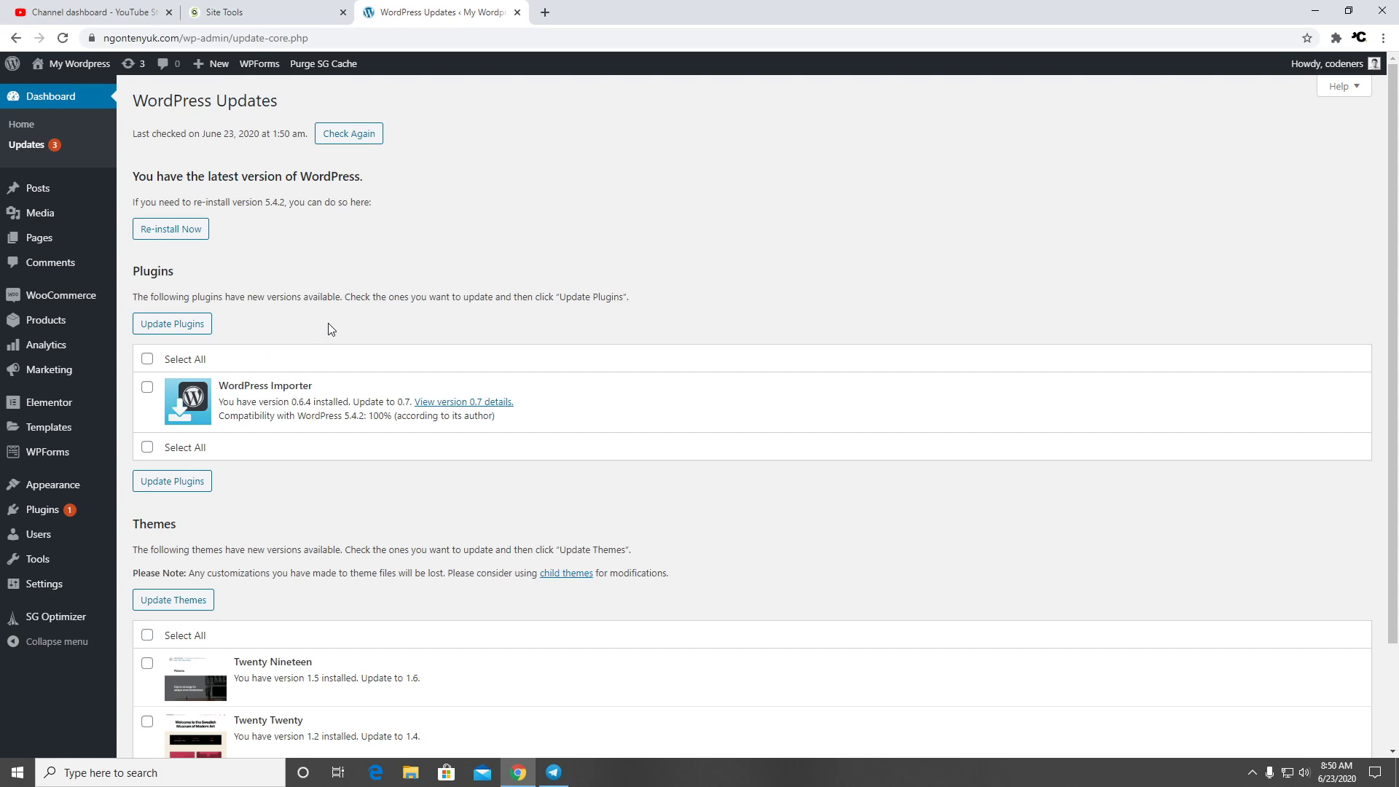
Update the WordPress Importer plugin and the Twenty Nineteen and Twenty Twenty themes
{"action": "left_click", "coordinate": [147, 359]}
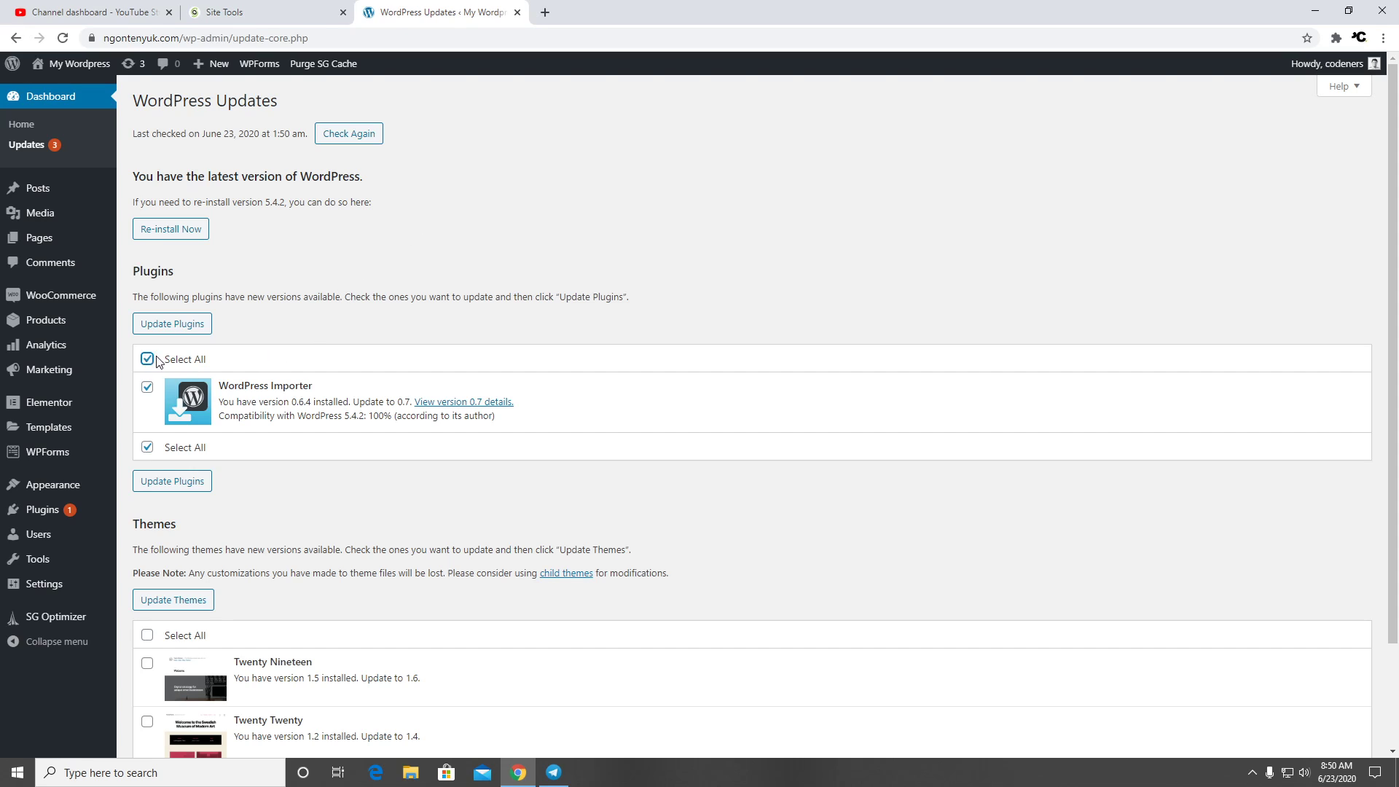
{"action": "left_click", "coordinate": [168, 483]}
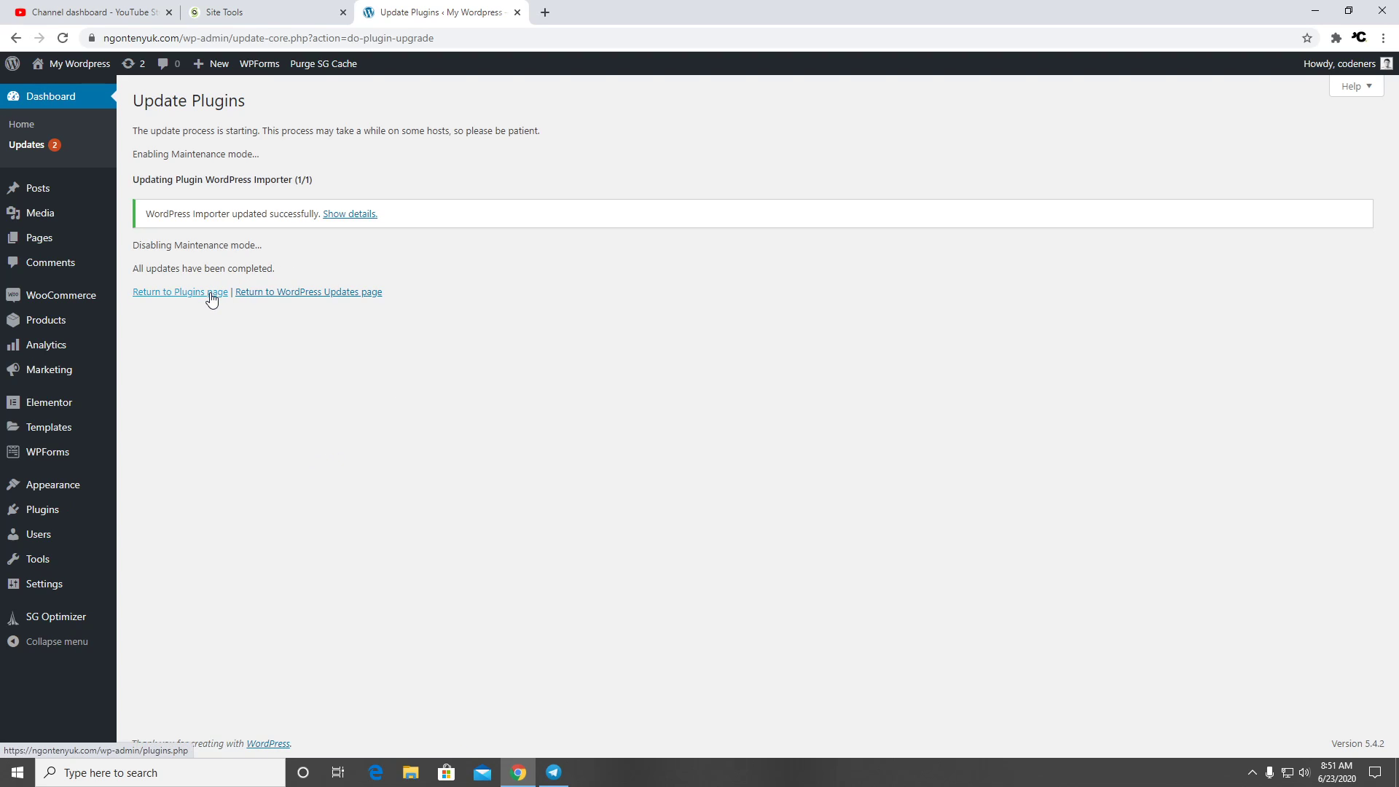
{"action": "left_click", "coordinate": [30, 147]}
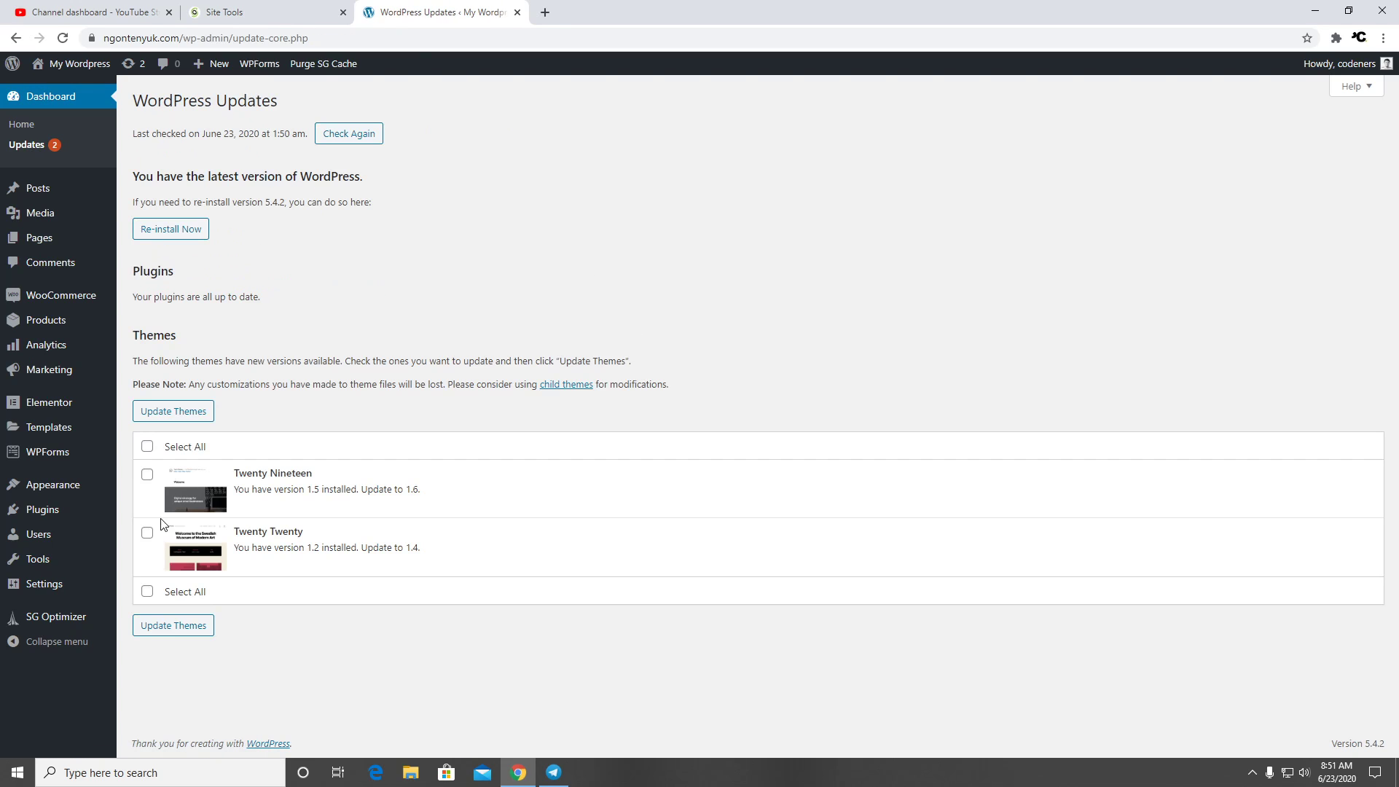
{"action": "left_click", "coordinate": [147, 446]}
{"action": "left_click", "coordinate": [194, 626]}
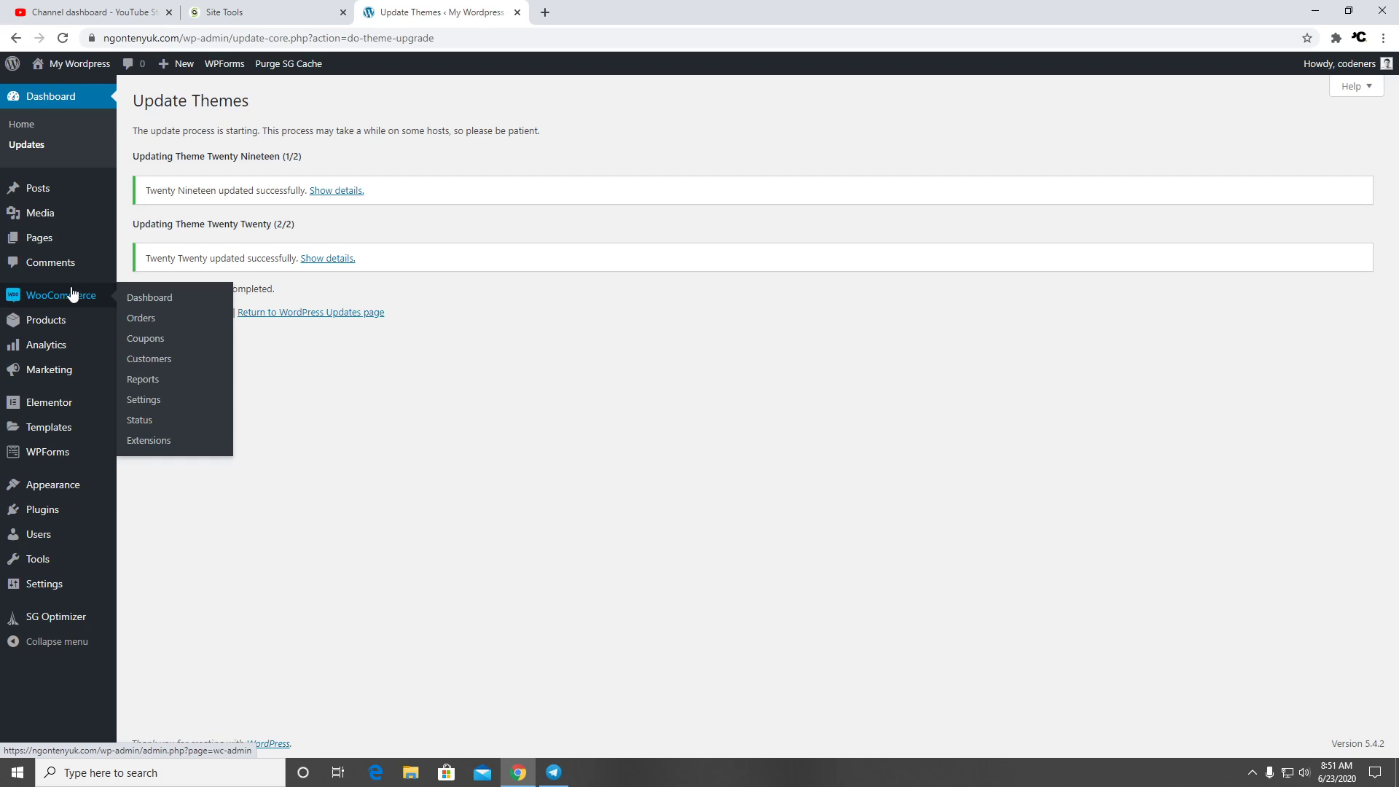
Check the SiteGround Site Tools tab, then open the WooCommerce dashboard
{"action": "left_click", "coordinate": [266, 11]}
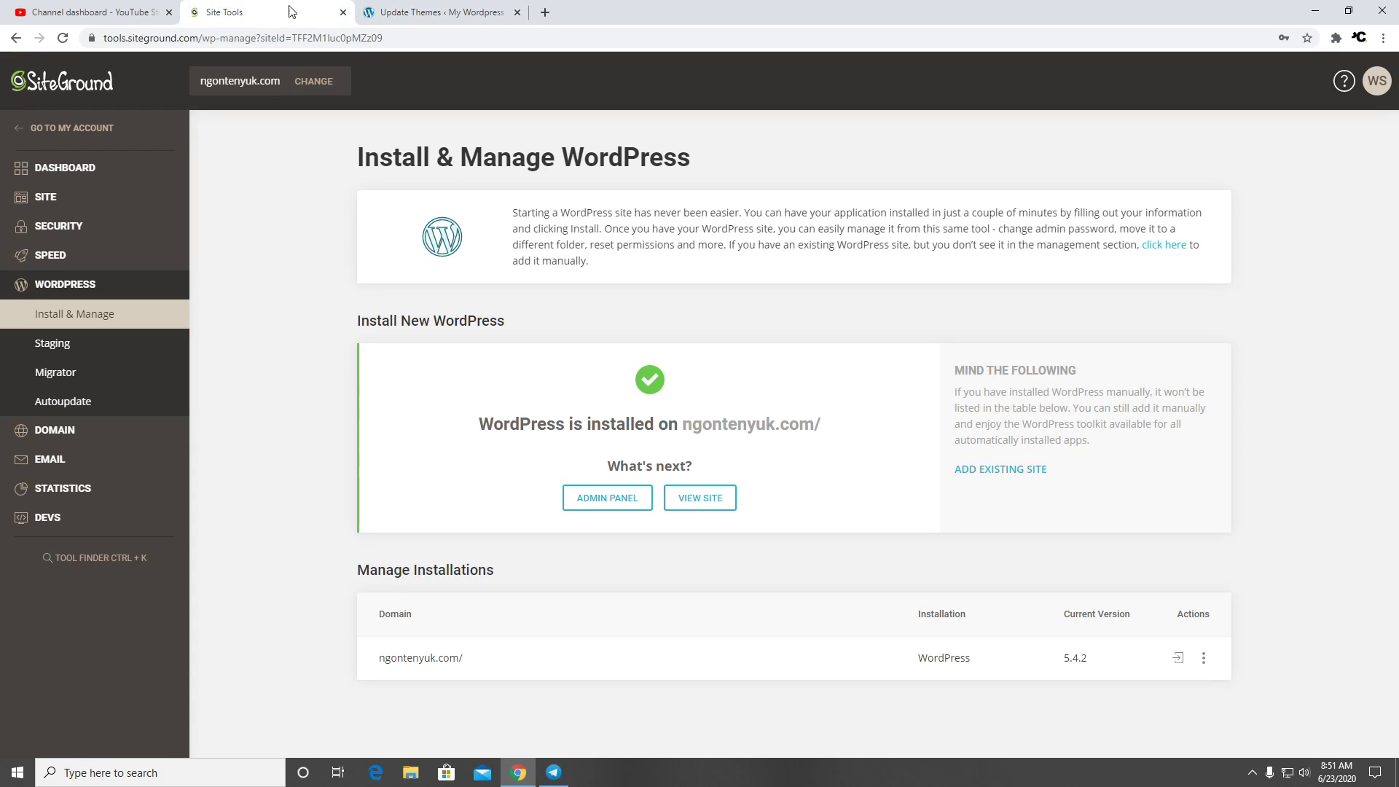
{"action": "left_click", "coordinate": [448, 13]}
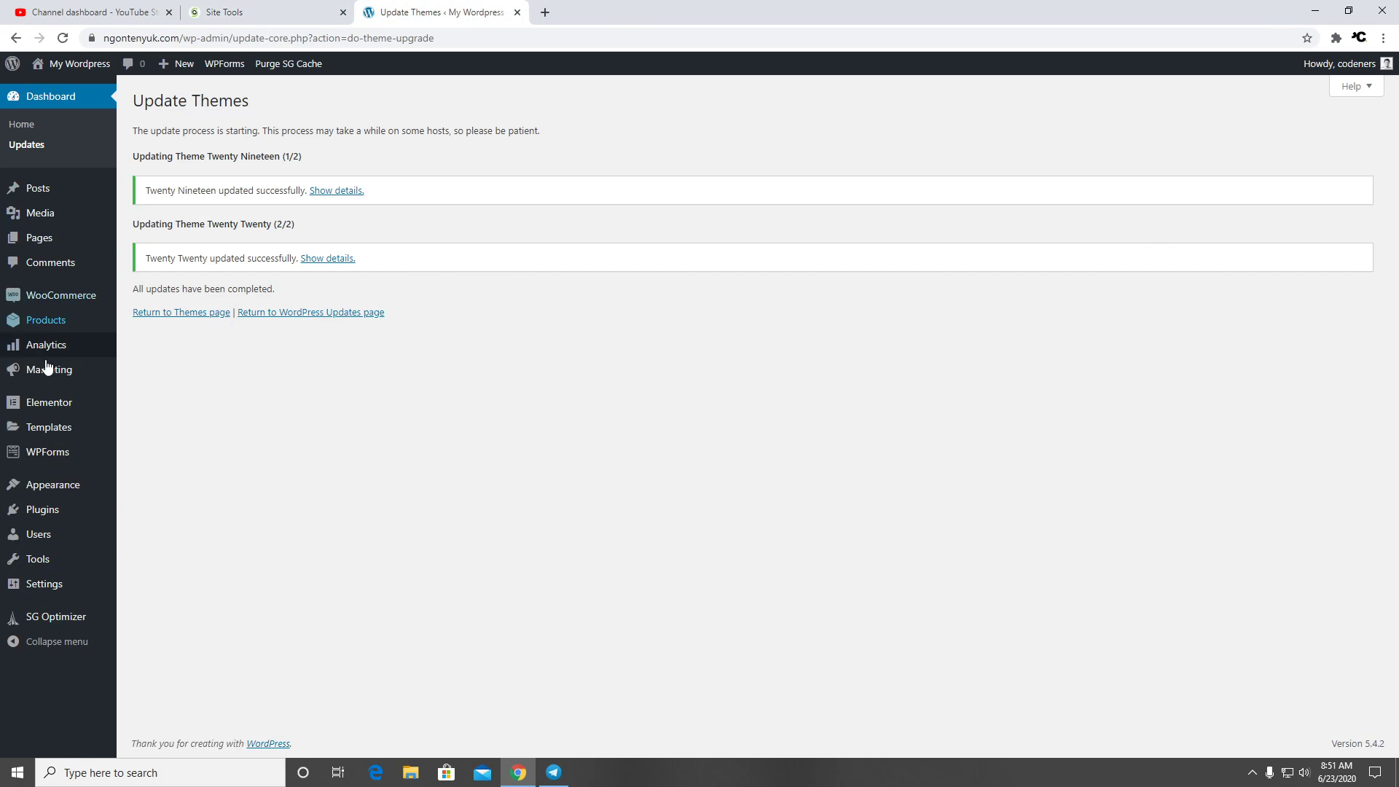
{"action": "left_click", "coordinate": [59, 300]}
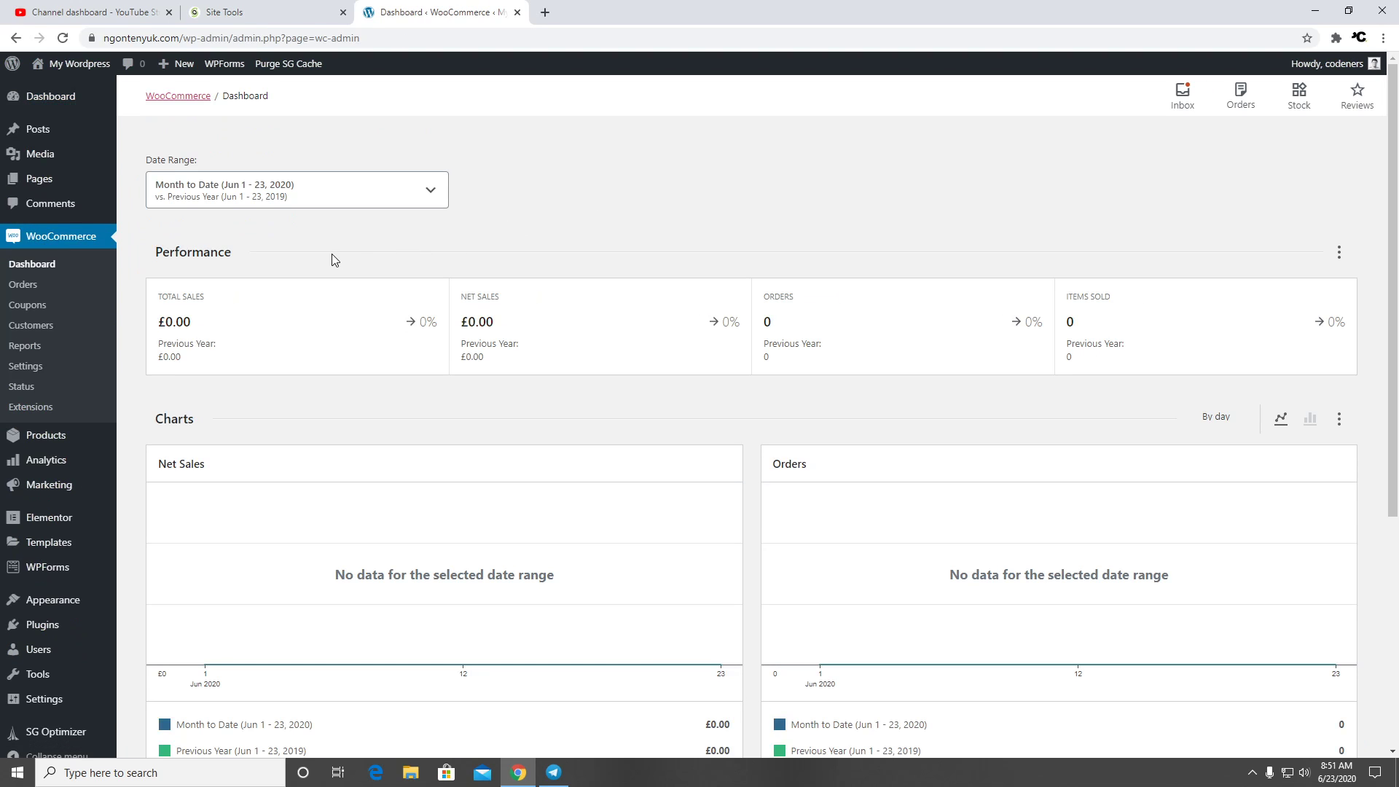
Launch the WooCommerce setup wizard from Settings and accept the guided store setup
{"action": "scroll", "coordinate": [558, 251], "scroll_direction": "down", "scroll_amount": 5}
{"action": "scroll", "coordinate": [552, 275], "scroll_direction": "up", "scroll_amount": 5}
{"action": "left_click", "coordinate": [26, 366]}
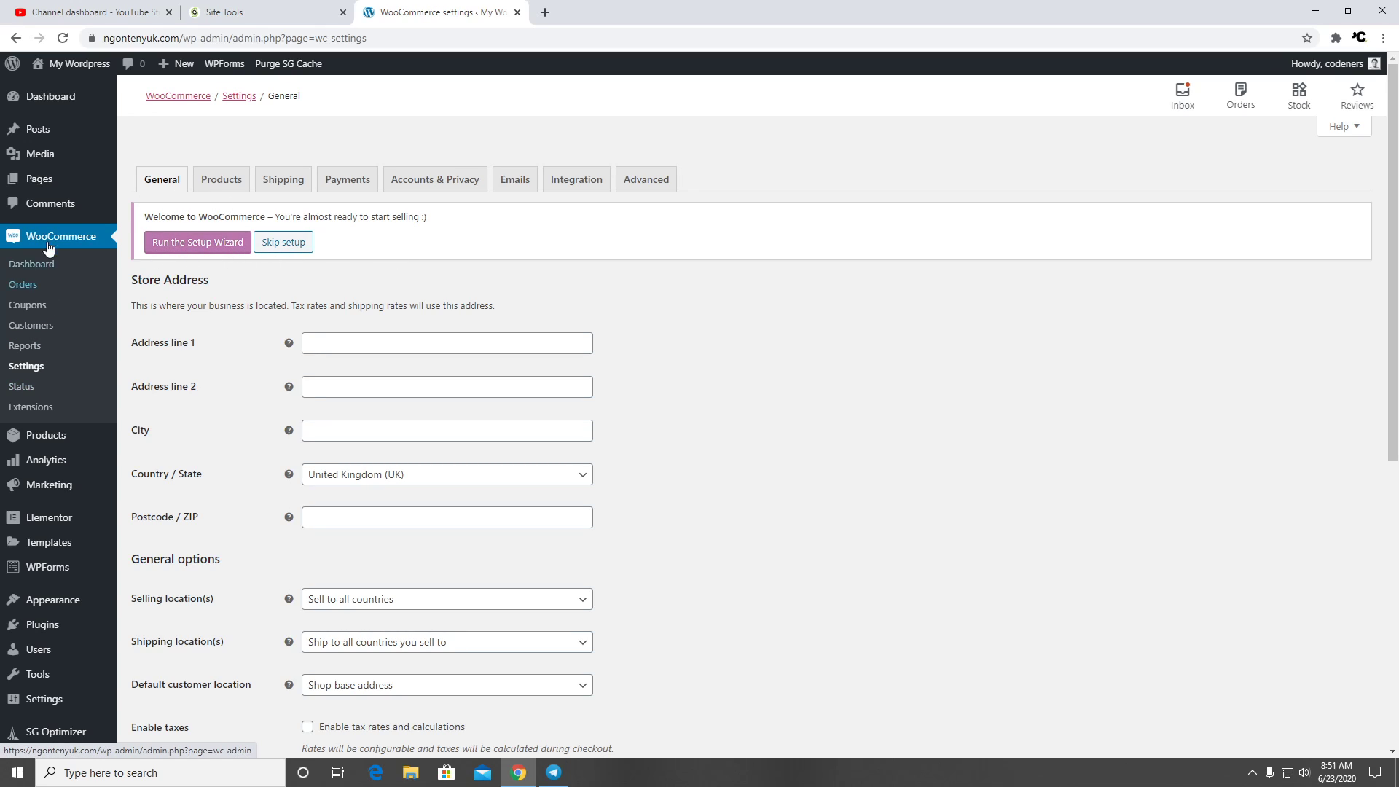
{"action": "left_click", "coordinate": [176, 244]}
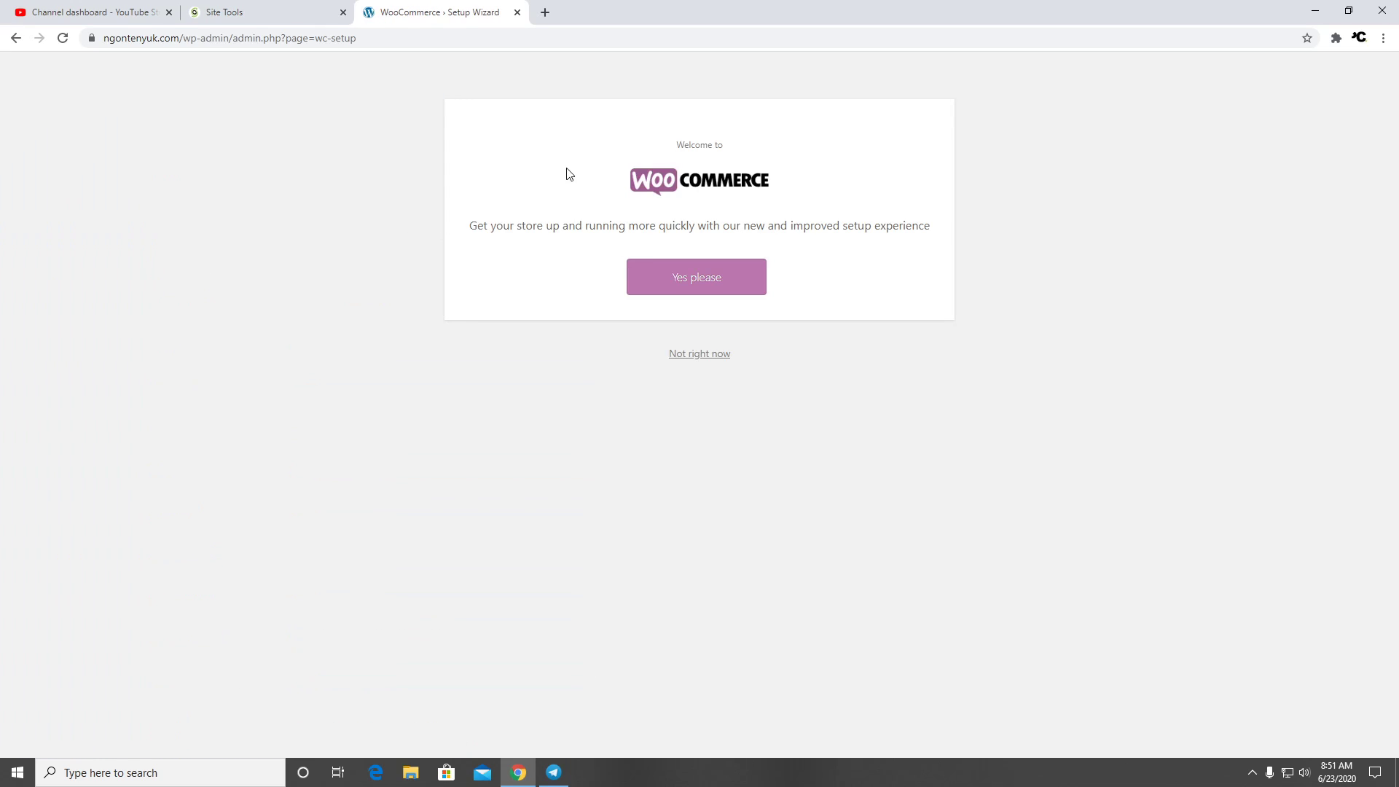
{"action": "left_click", "coordinate": [694, 283]}
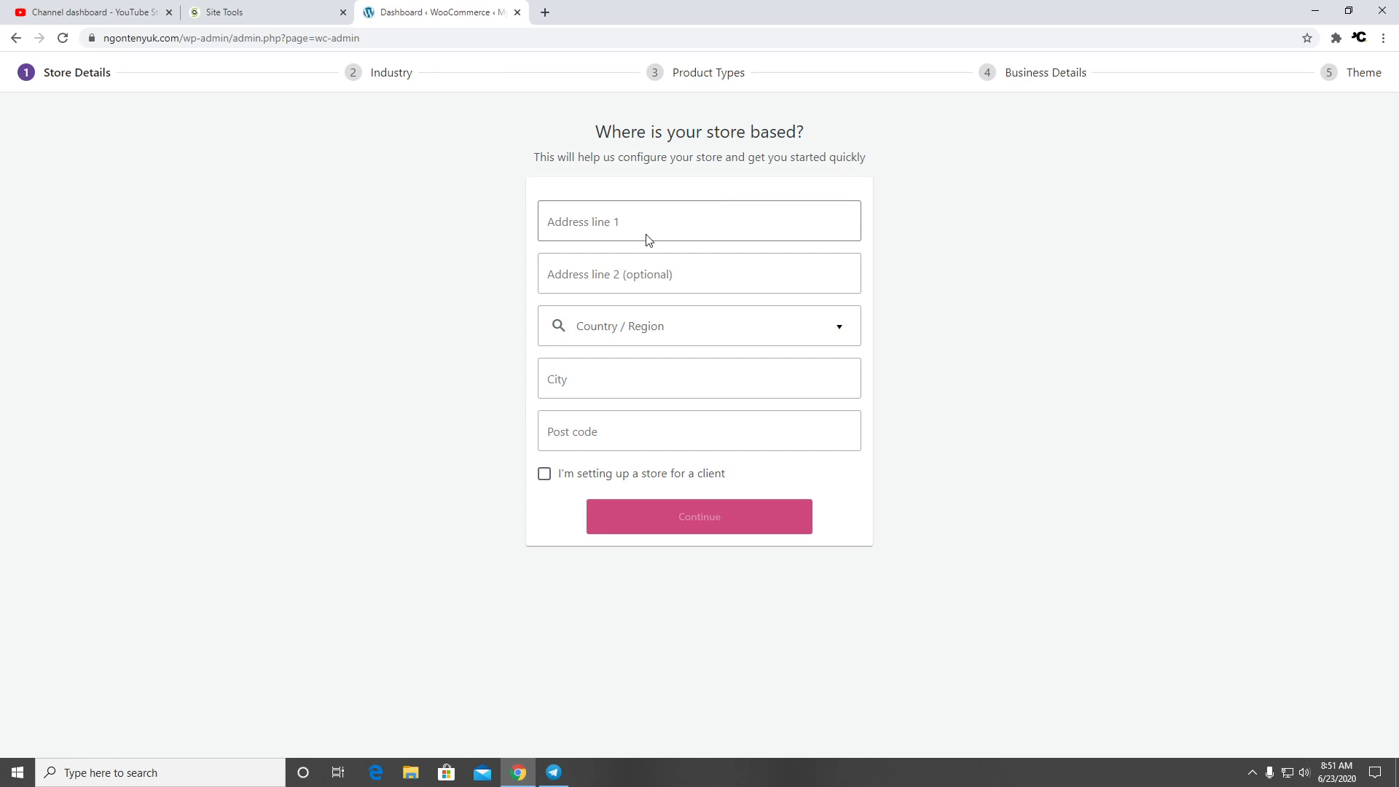
Enter the store's street address and set the region to Indonesia — Jawa Barat
{"action": "left_click", "coordinate": [648, 230]}
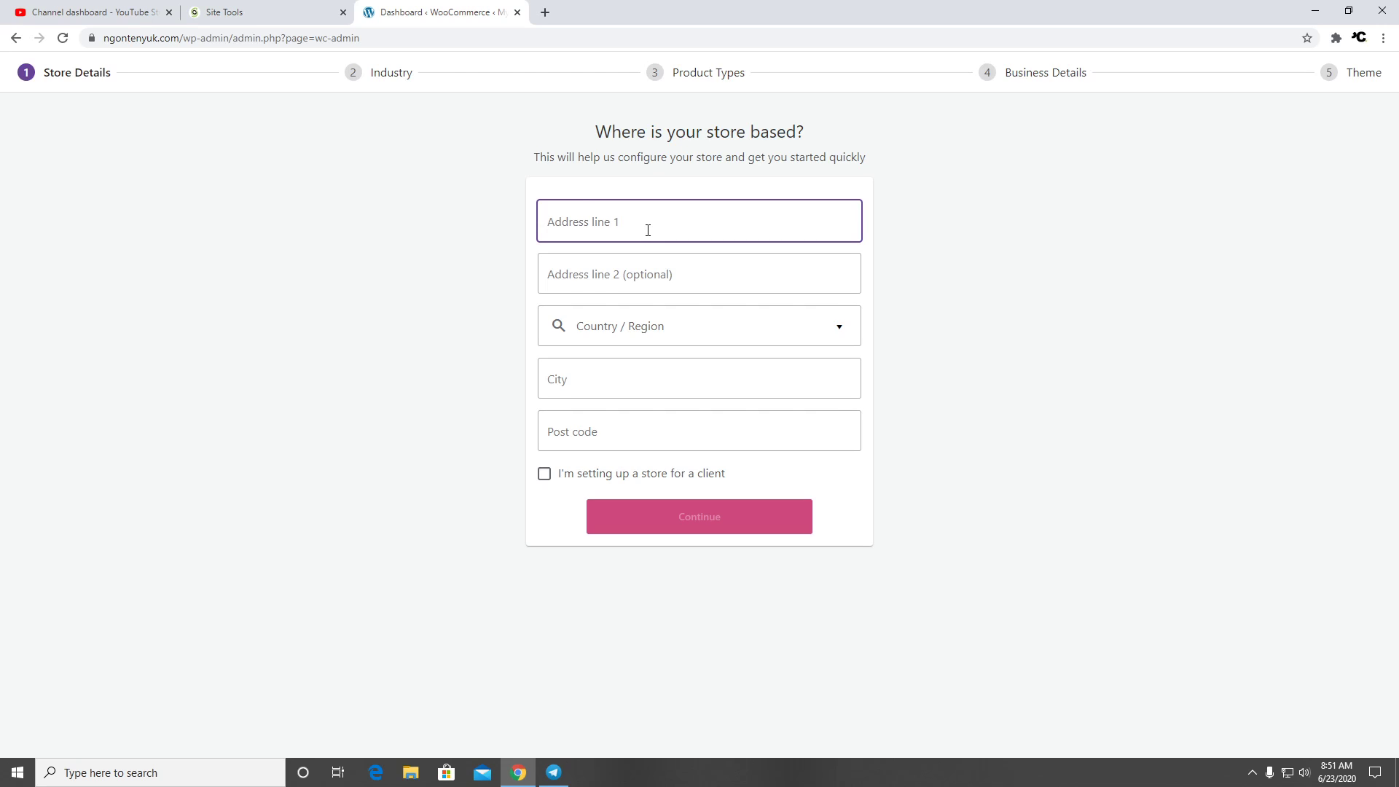
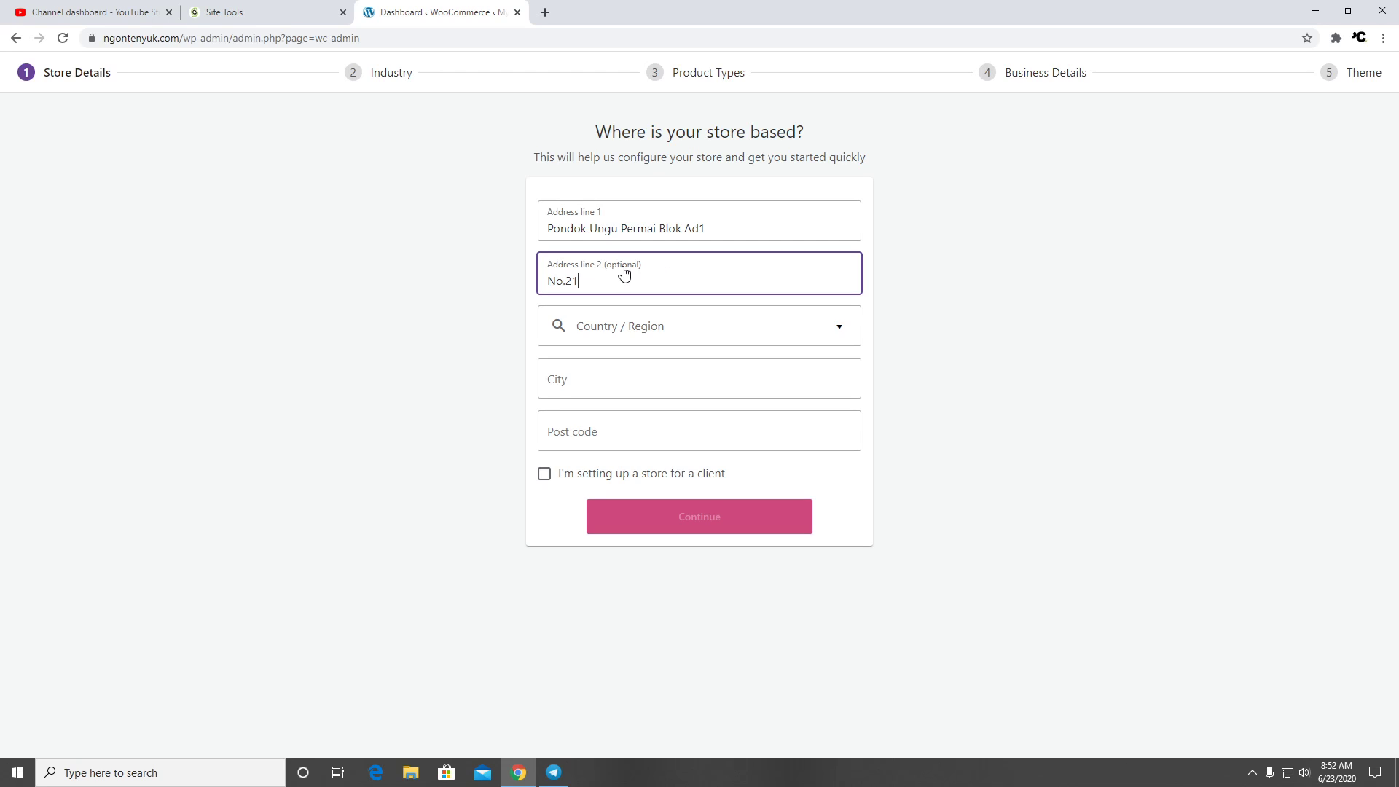
{"action": "left_click", "coordinate": [697, 322]}
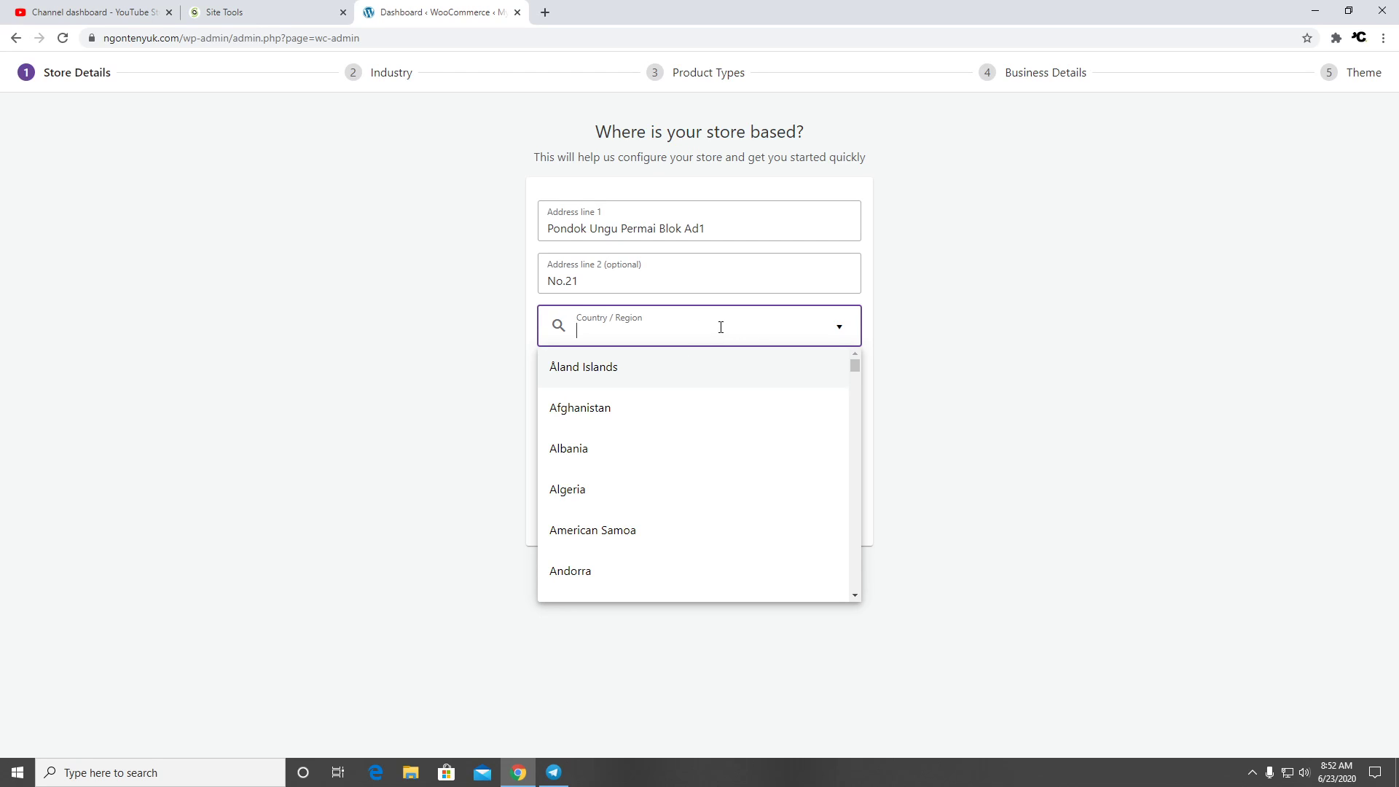
{"action": "type", "text": "ind"}
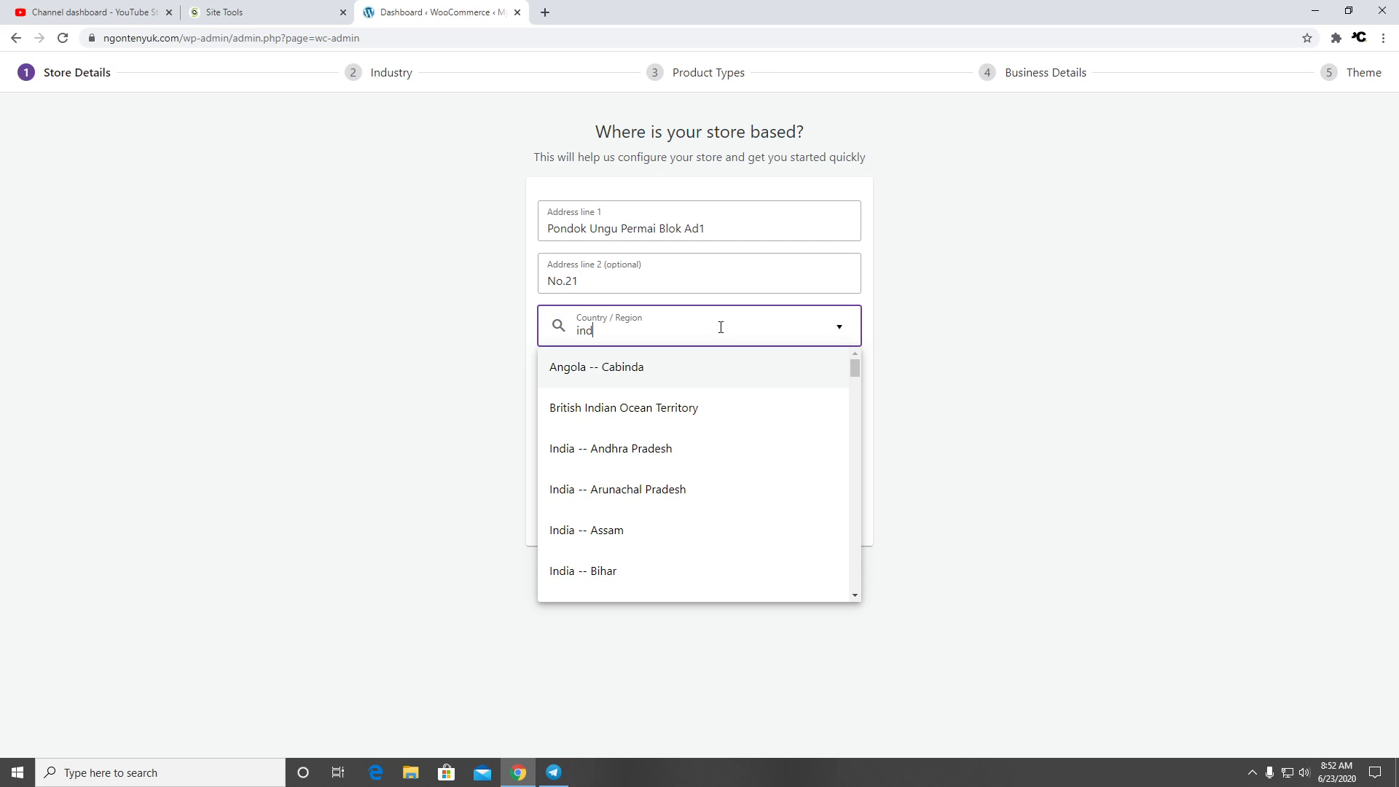
{"action": "type", "text": "one"}
{"action": "scroll", "coordinate": [678, 415], "scroll_direction": "down", "scroll_amount": 5}
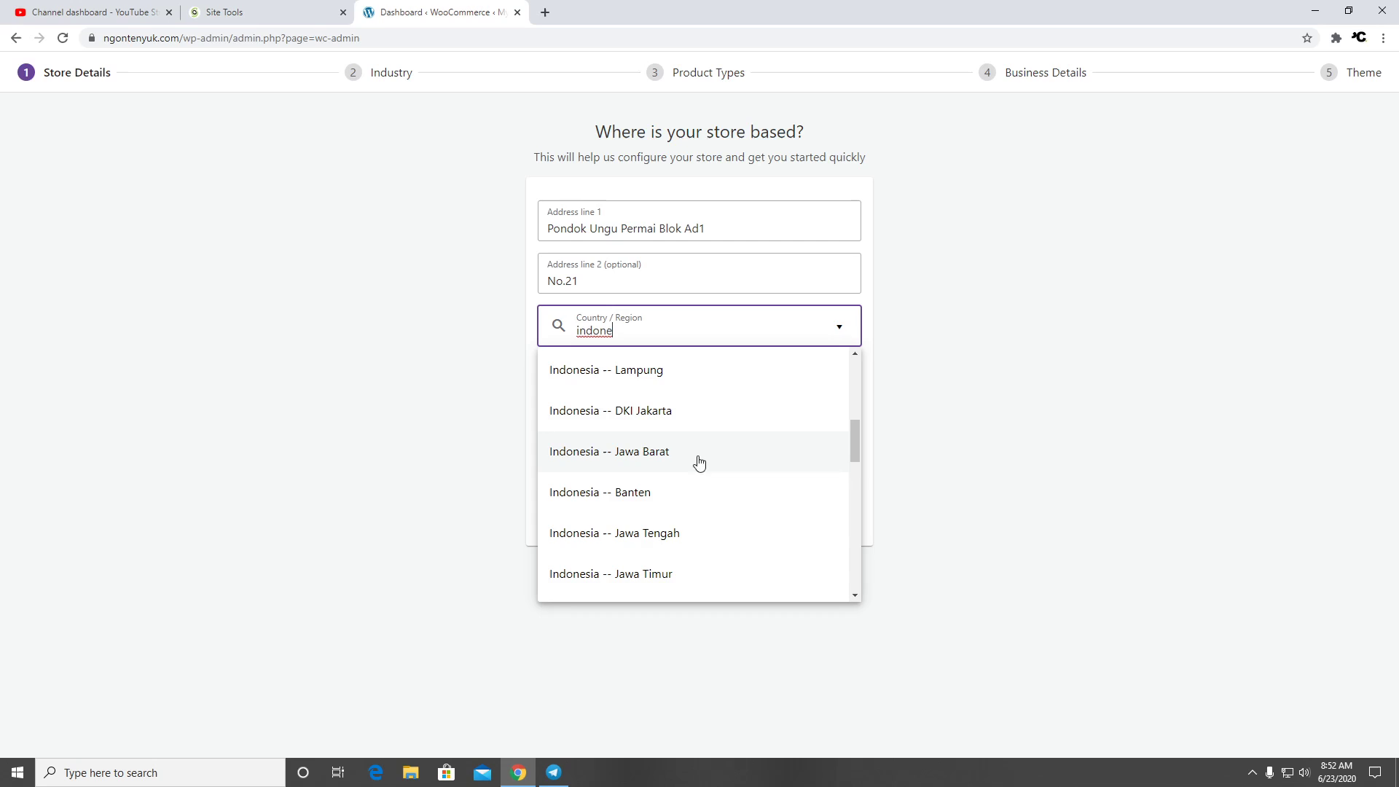
{"action": "left_click", "coordinate": [700, 459]}
Fill in the store's city and post code and submit the store details
{"action": "left_click", "coordinate": [667, 383]}
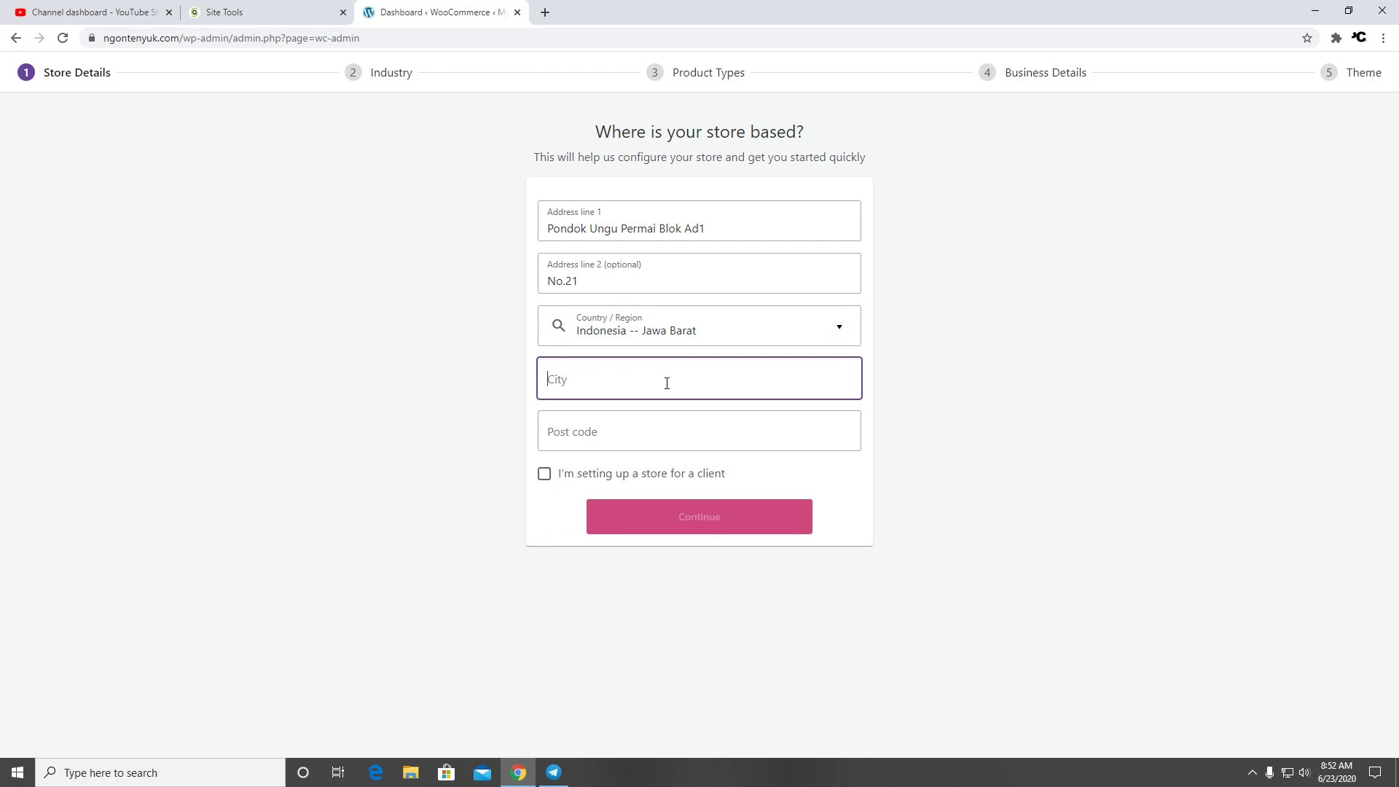
{"action": "type", "text": "Bekasi Utara"}
{"action": "key", "text": "Tab"}
{"action": "type", "text": "1"}
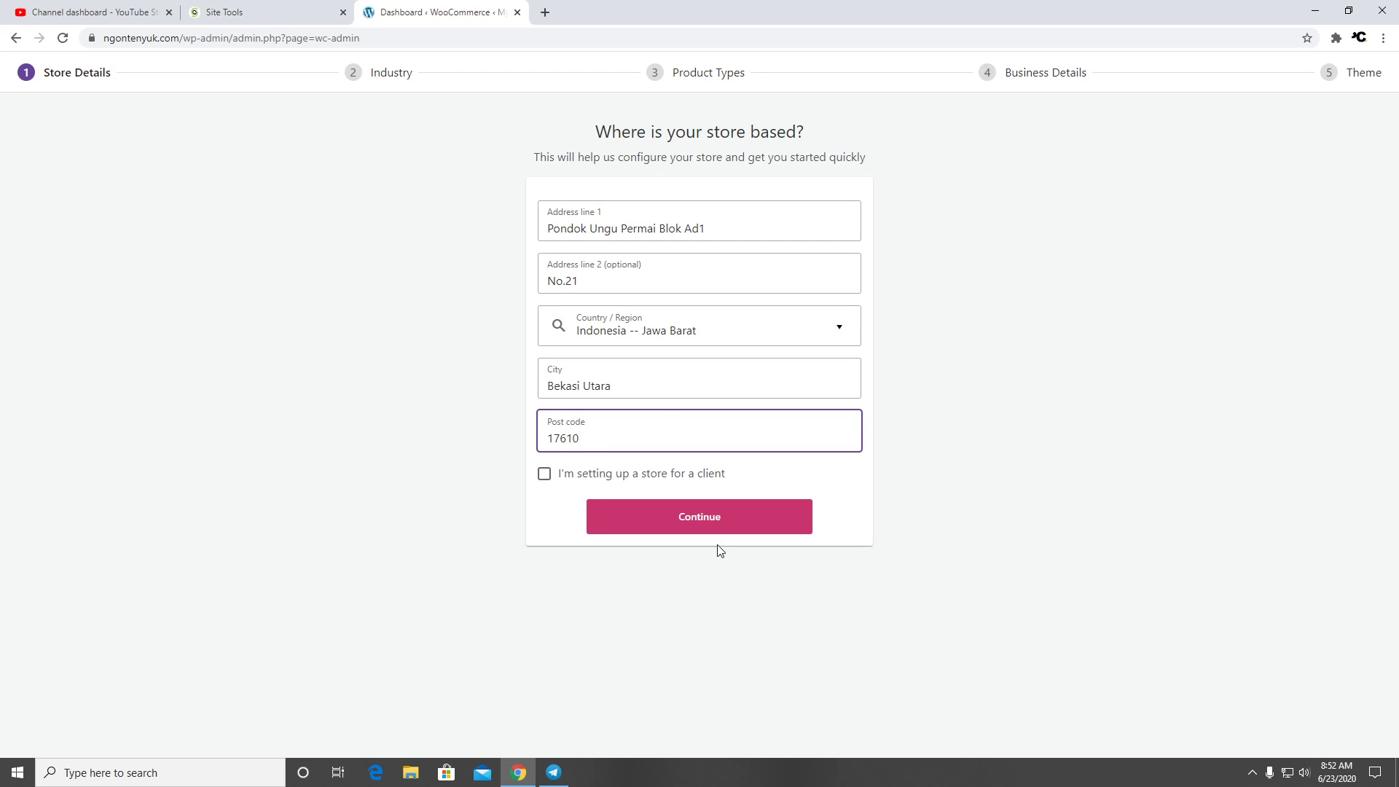
{"action": "left_click", "coordinate": [749, 524]}
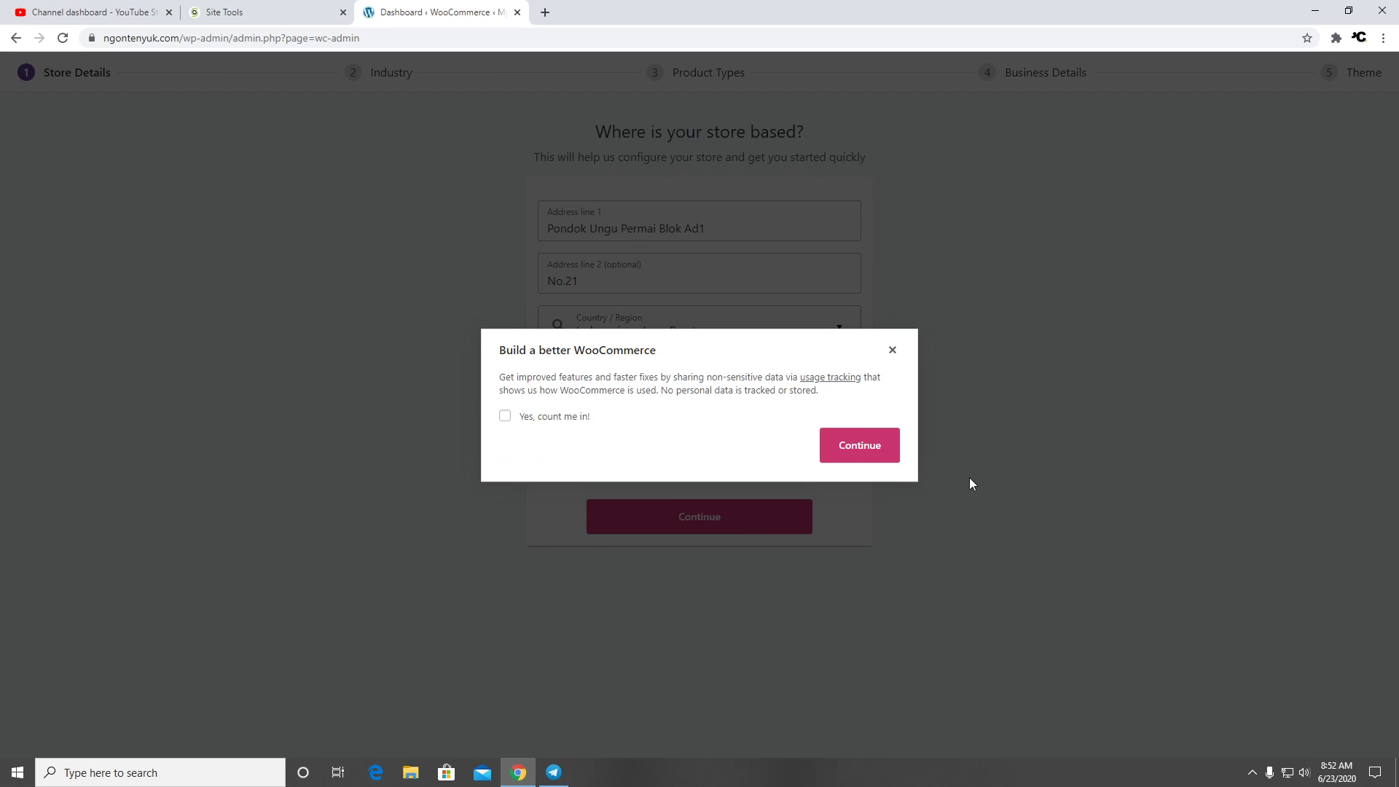
Dismiss the tracking prompt and set the industry to Other, described as 'Books And Course'
{"action": "left_click", "coordinate": [886, 455]}
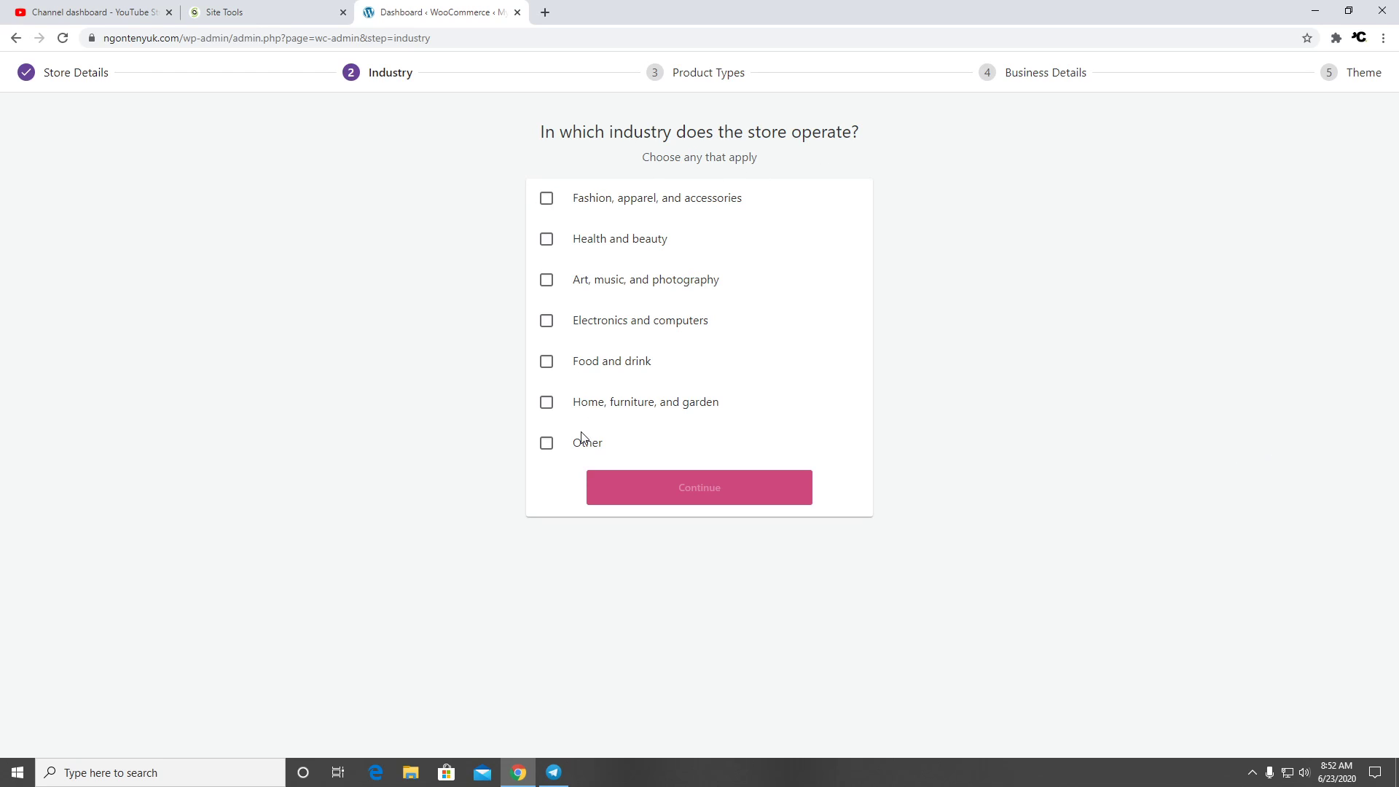
{"action": "left_click", "coordinate": [546, 444]}
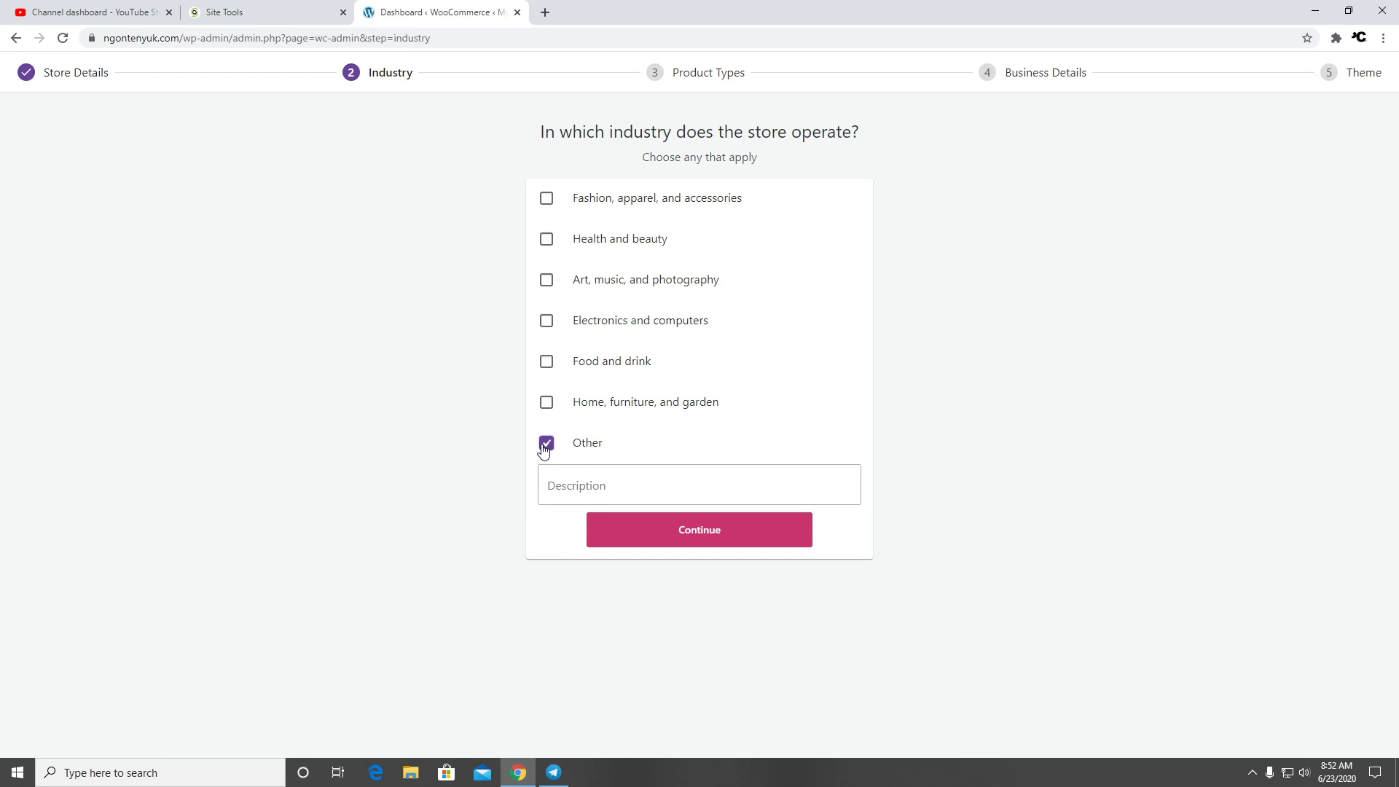
{"action": "left_click", "coordinate": [625, 481]}
{"action": "type", "text": "Books And Co"}
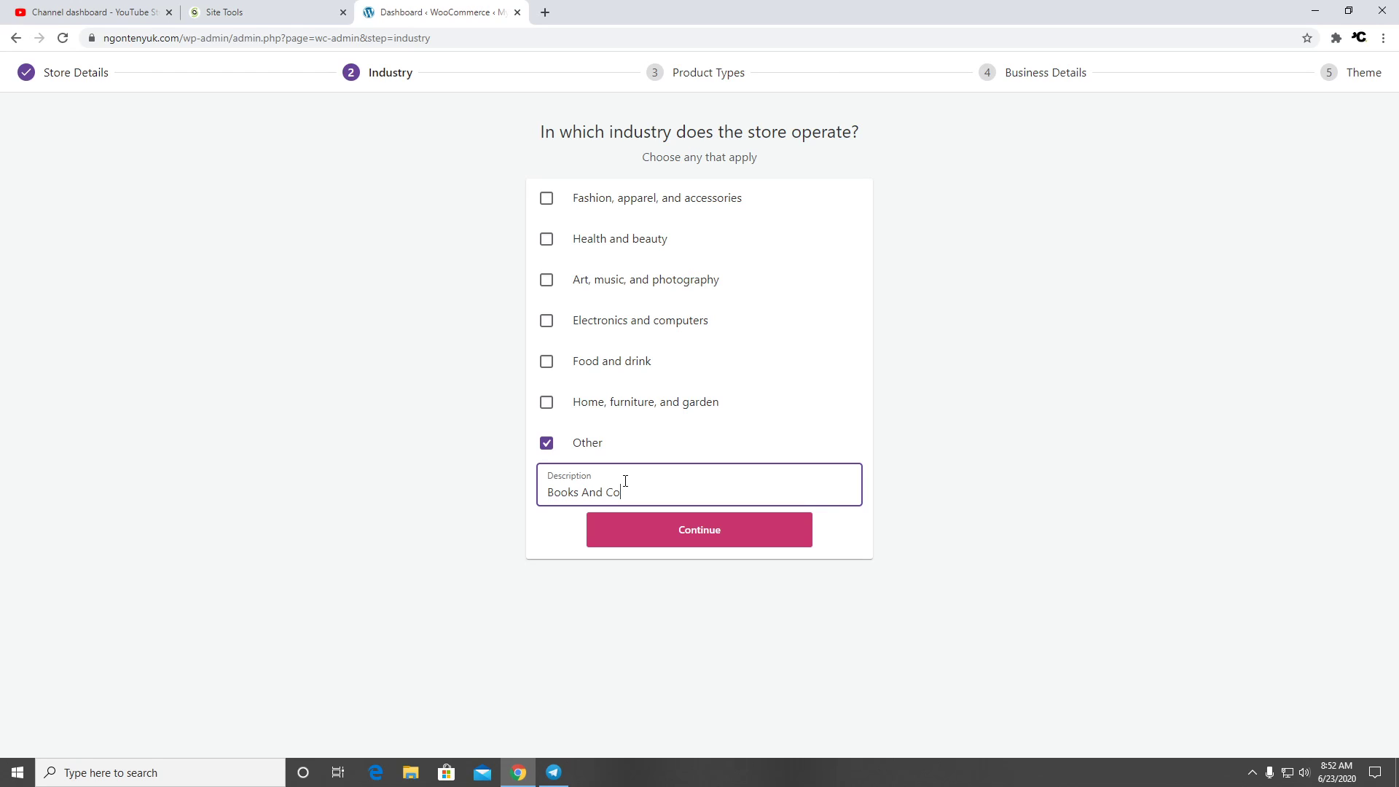
{"action": "type", "text": "urse"}
{"action": "left_click", "coordinate": [661, 539]}
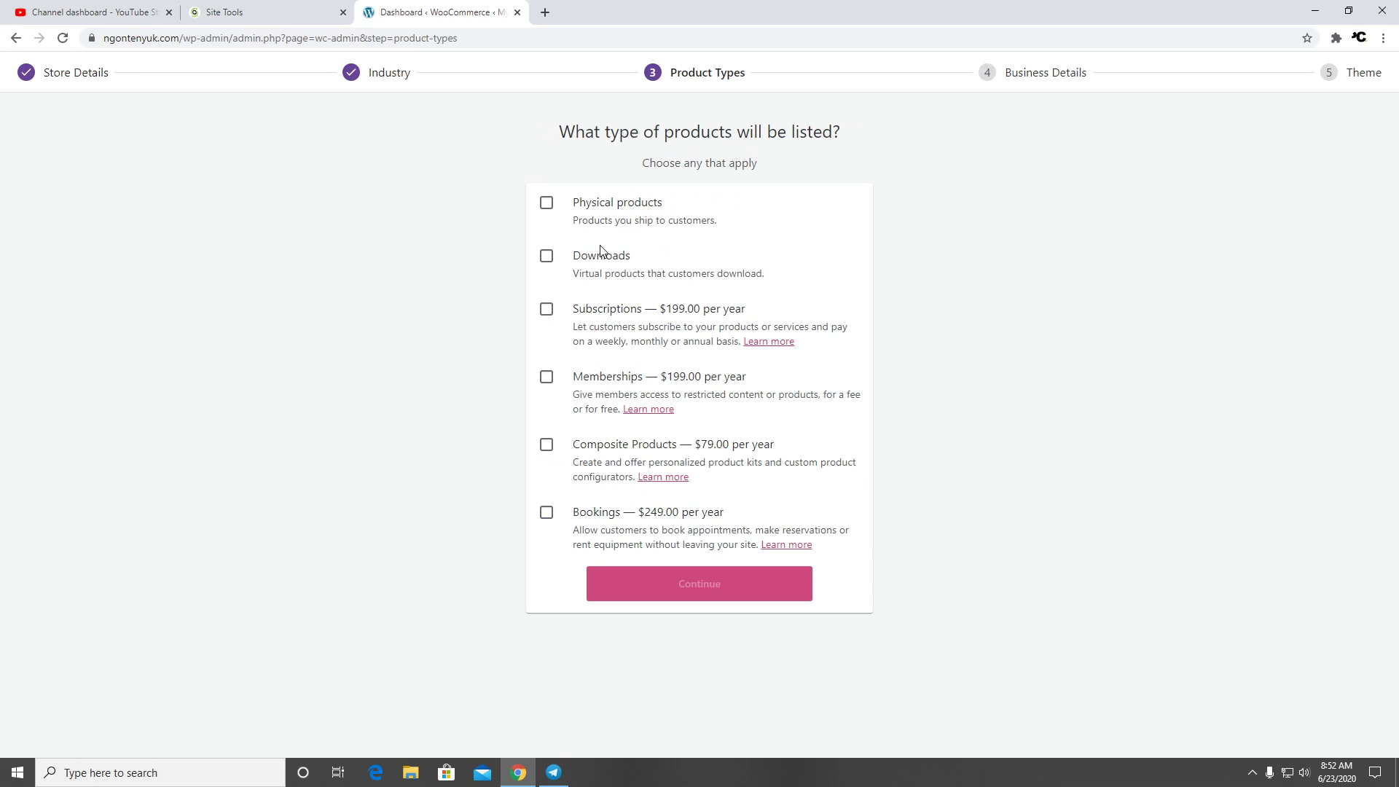
Tick Downloads and Physical products on the Product Types step, leaving paid extensions unchecked
{"action": "left_click", "coordinate": [547, 259]}
{"action": "left_click", "coordinate": [545, 207]}
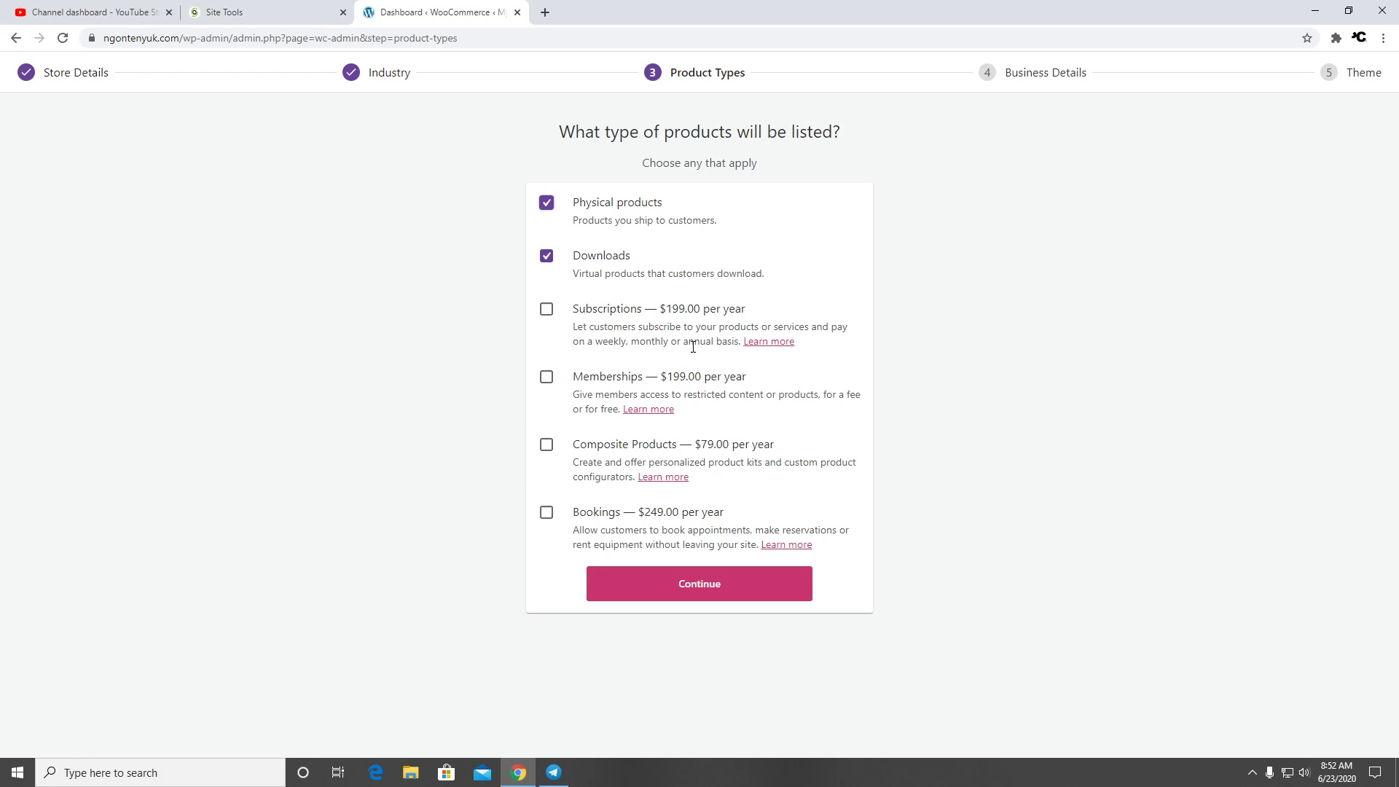
Read the $199.00-yearly WooCommerce Memberships page in a new tab, then return to the wizard
{"action": "left_click", "coordinate": [655, 412]}
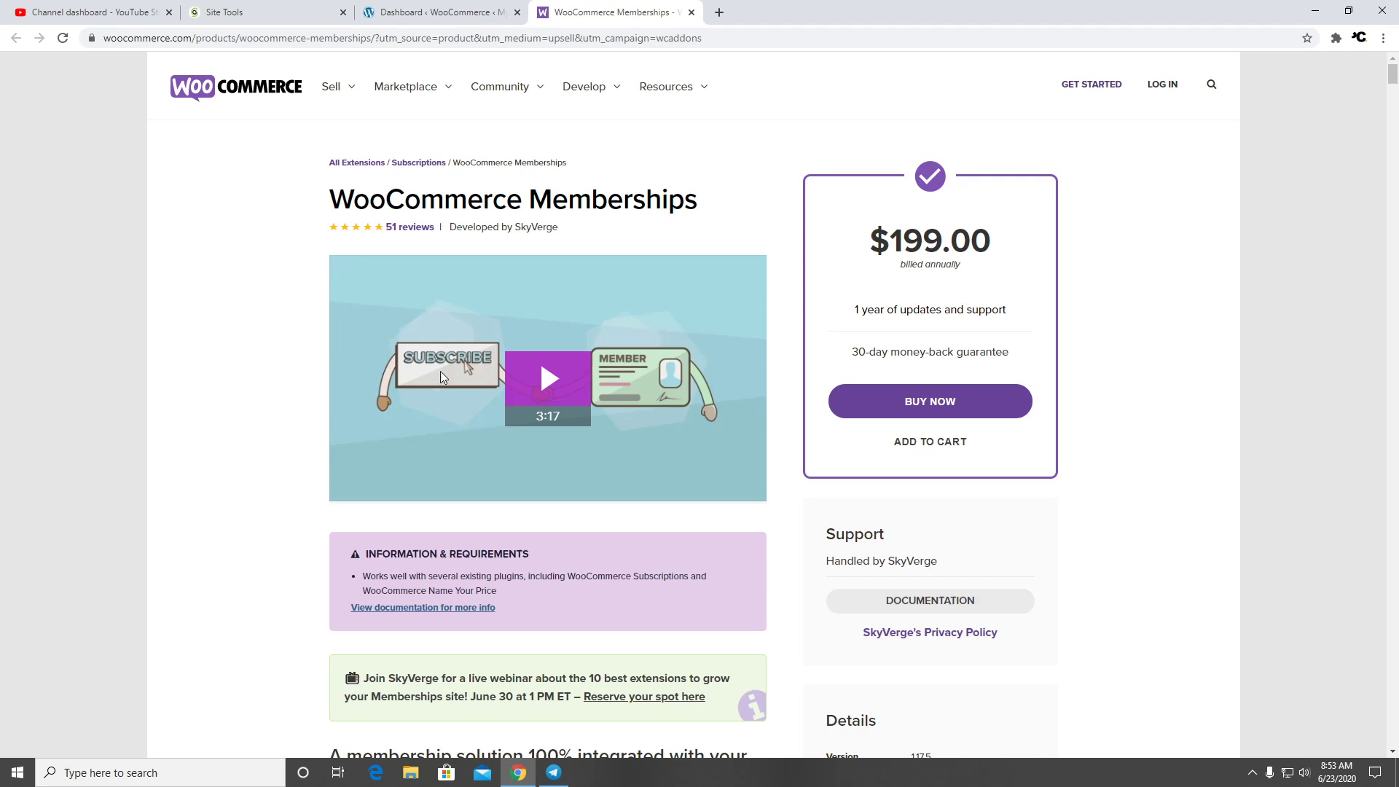
{"action": "scroll", "coordinate": [722, 365], "scroll_direction": "down", "scroll_amount": 2}
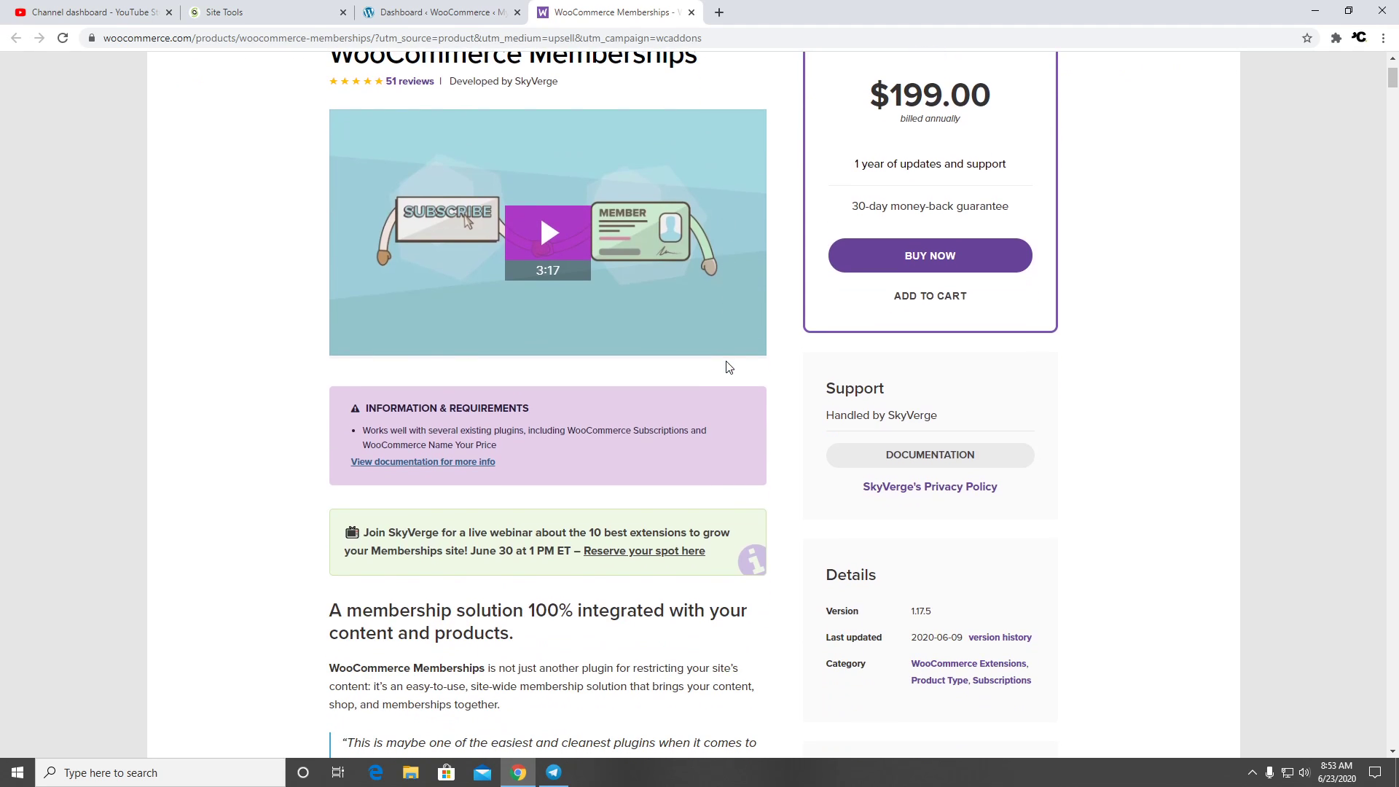
{"action": "scroll", "coordinate": [726, 360], "scroll_direction": "down", "scroll_amount": 15}
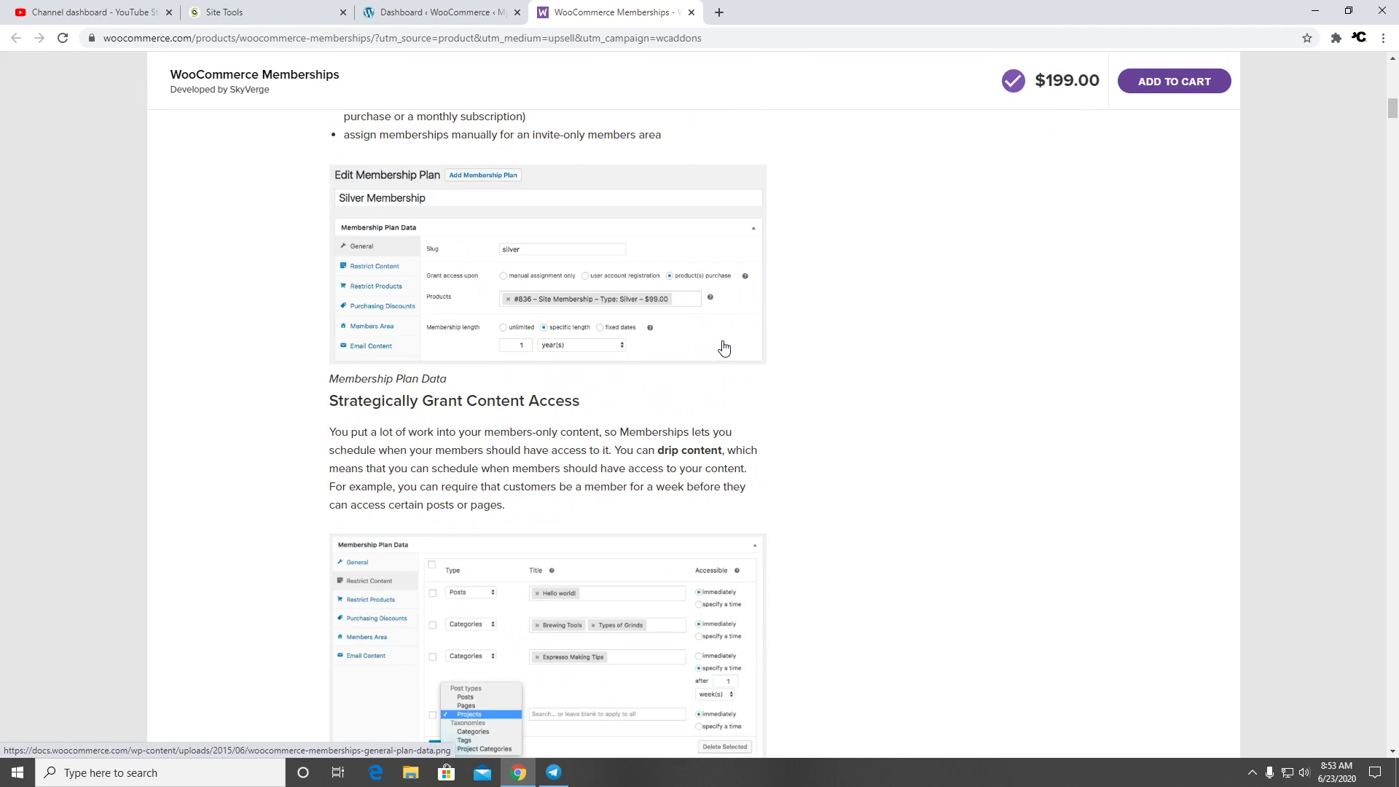
{"action": "scroll", "coordinate": [724, 349], "scroll_direction": "down", "scroll_amount": 13}
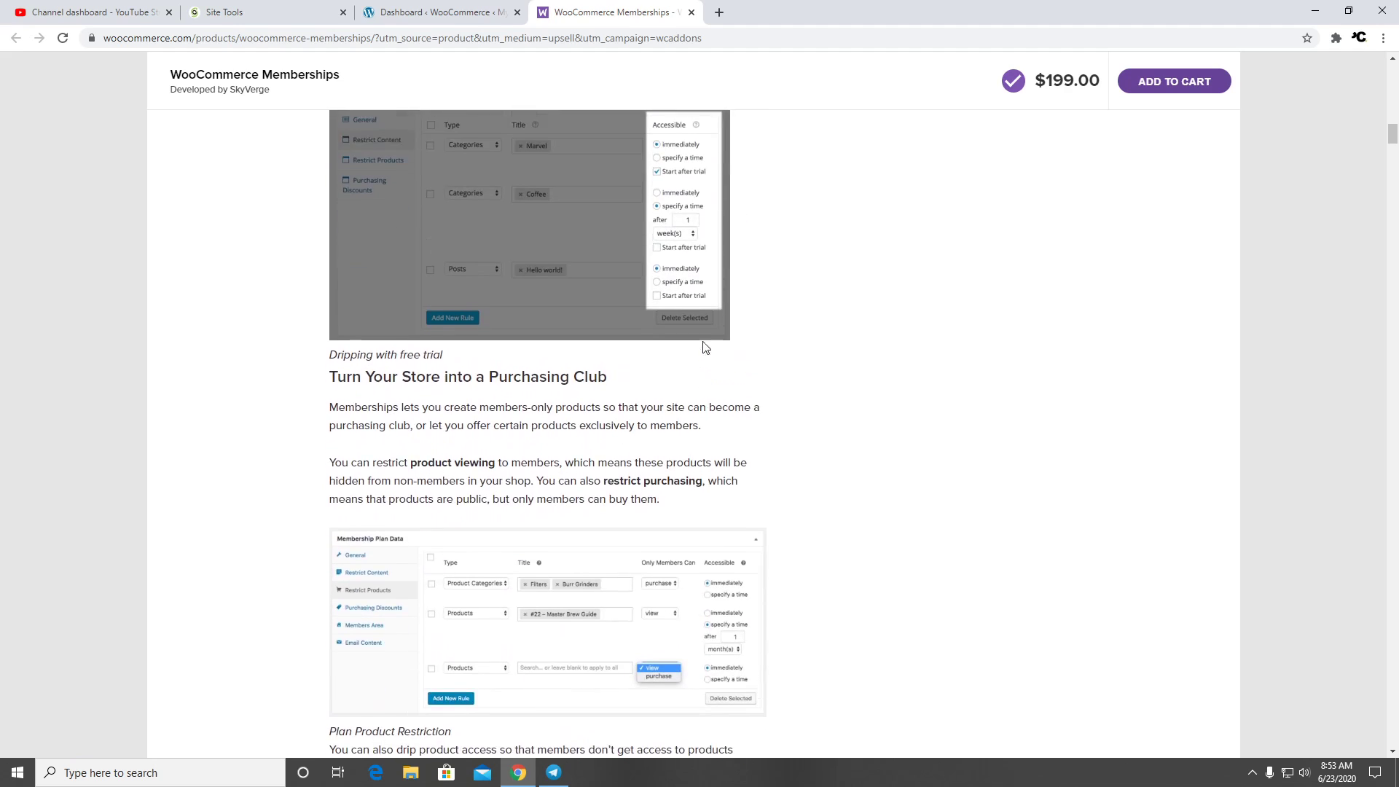
{"action": "scroll", "coordinate": [705, 348], "scroll_direction": "down", "scroll_amount": 15}
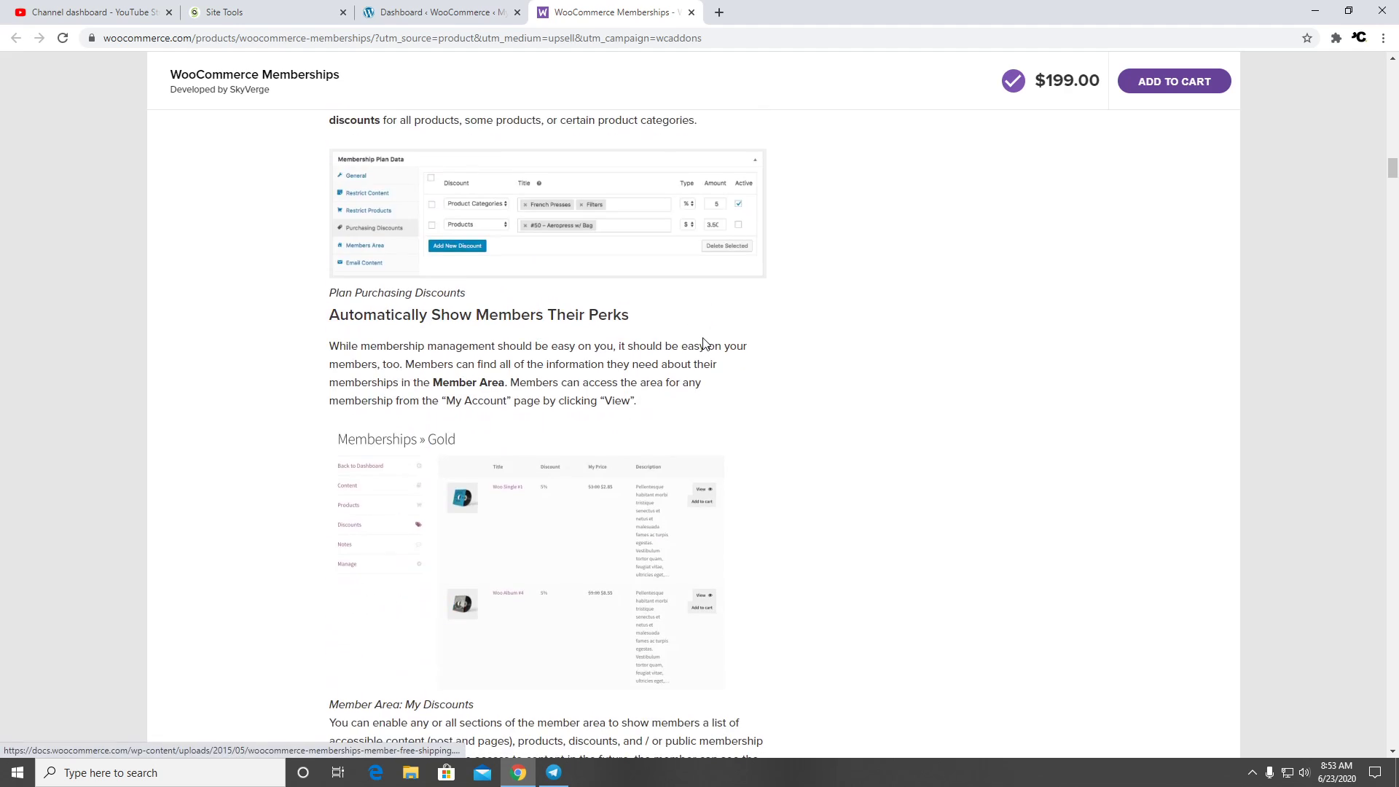
{"action": "scroll", "coordinate": [704, 342], "scroll_direction": "down", "scroll_amount": 5}
{"action": "scroll", "coordinate": [704, 342], "scroll_direction": "down", "scroll_amount": 7}
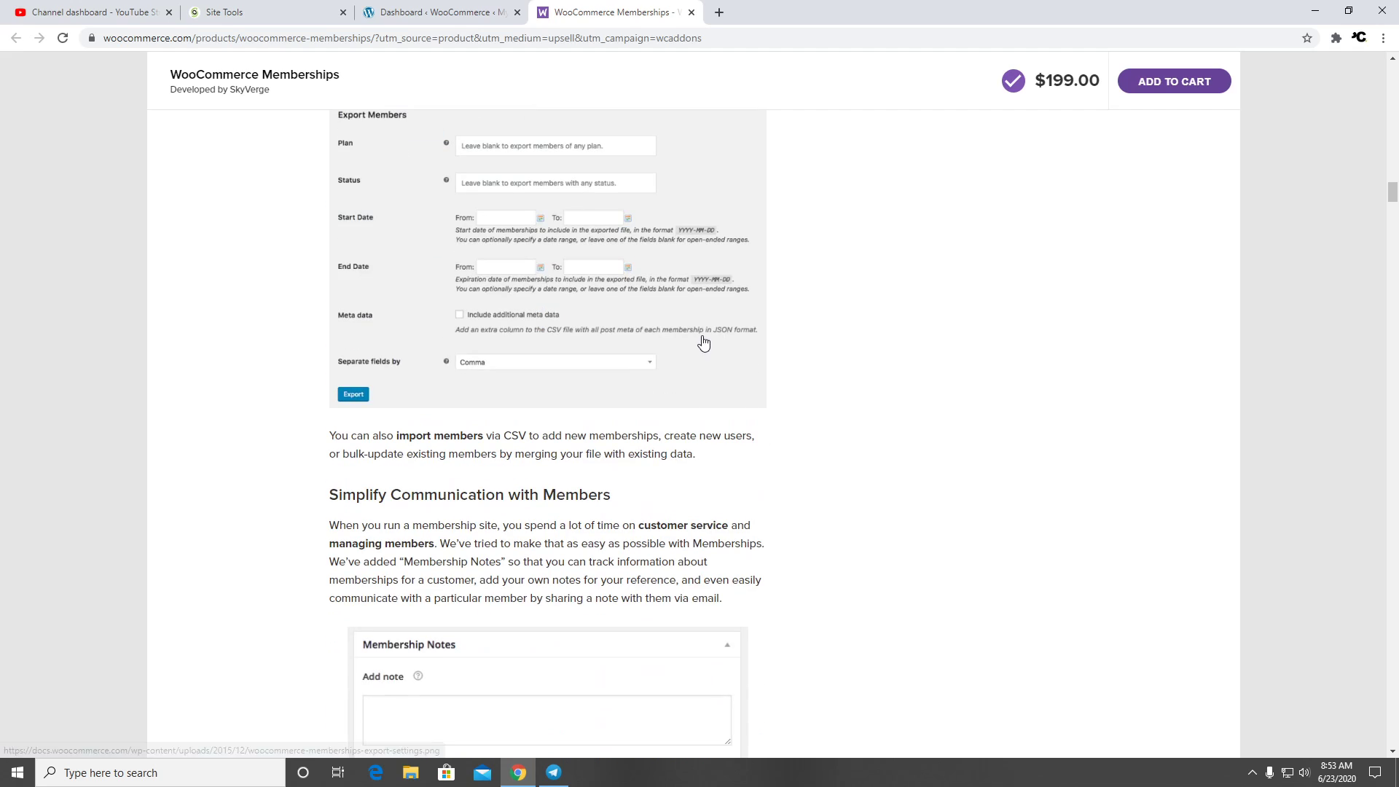
{"action": "left_click", "coordinate": [444, 11]}
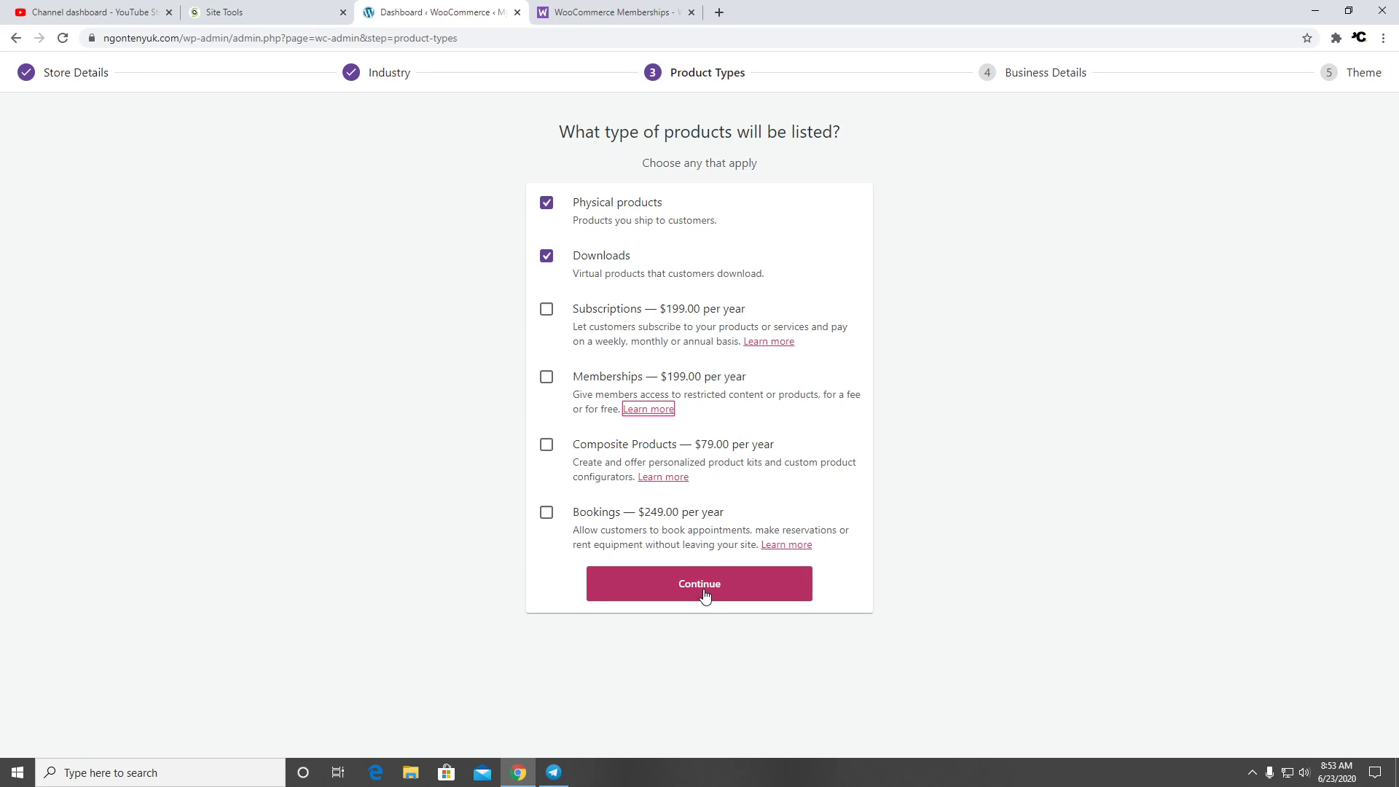
Confirm the product types, then choose 1 - 10 products and not selling elsewhere
{"action": "left_click", "coordinate": [749, 595]}
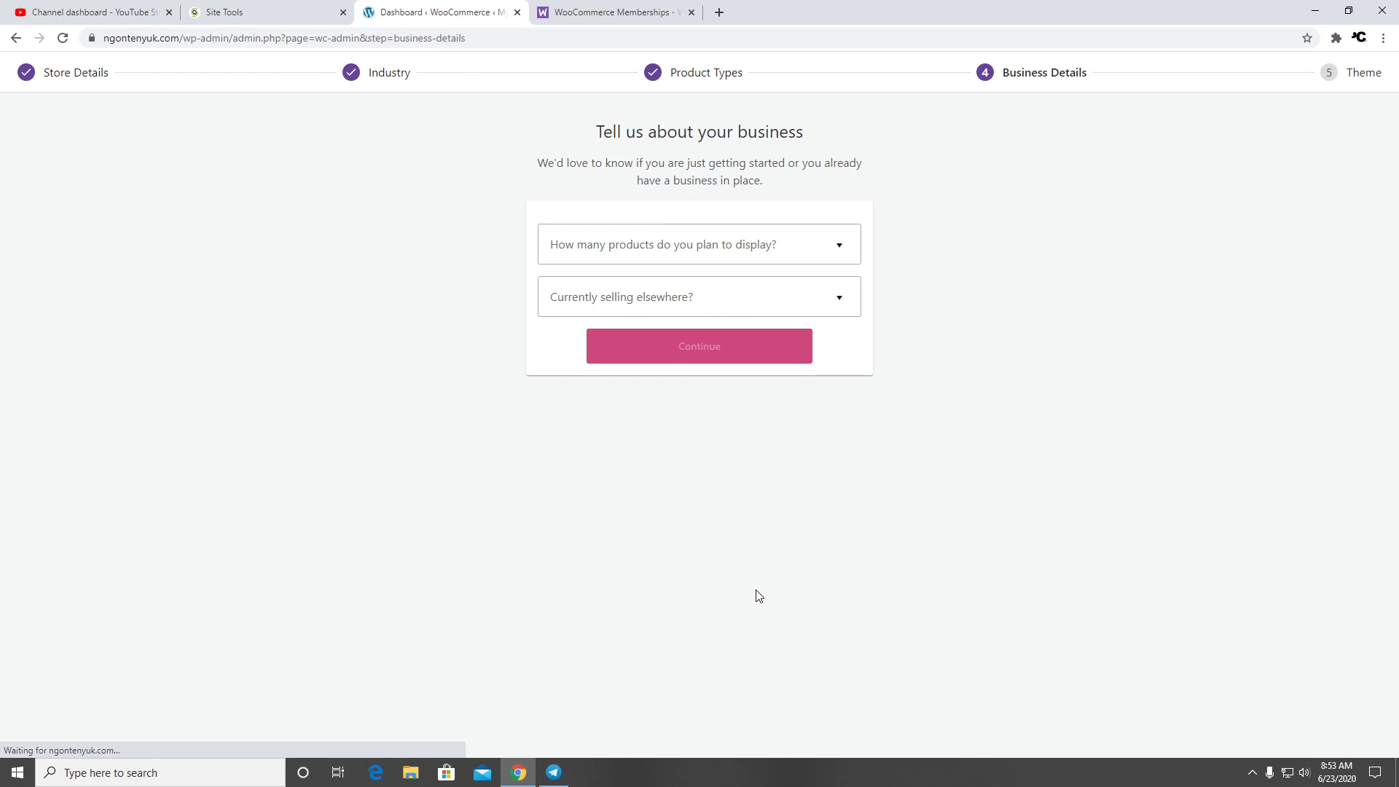
{"action": "left_click", "coordinate": [801, 250]}
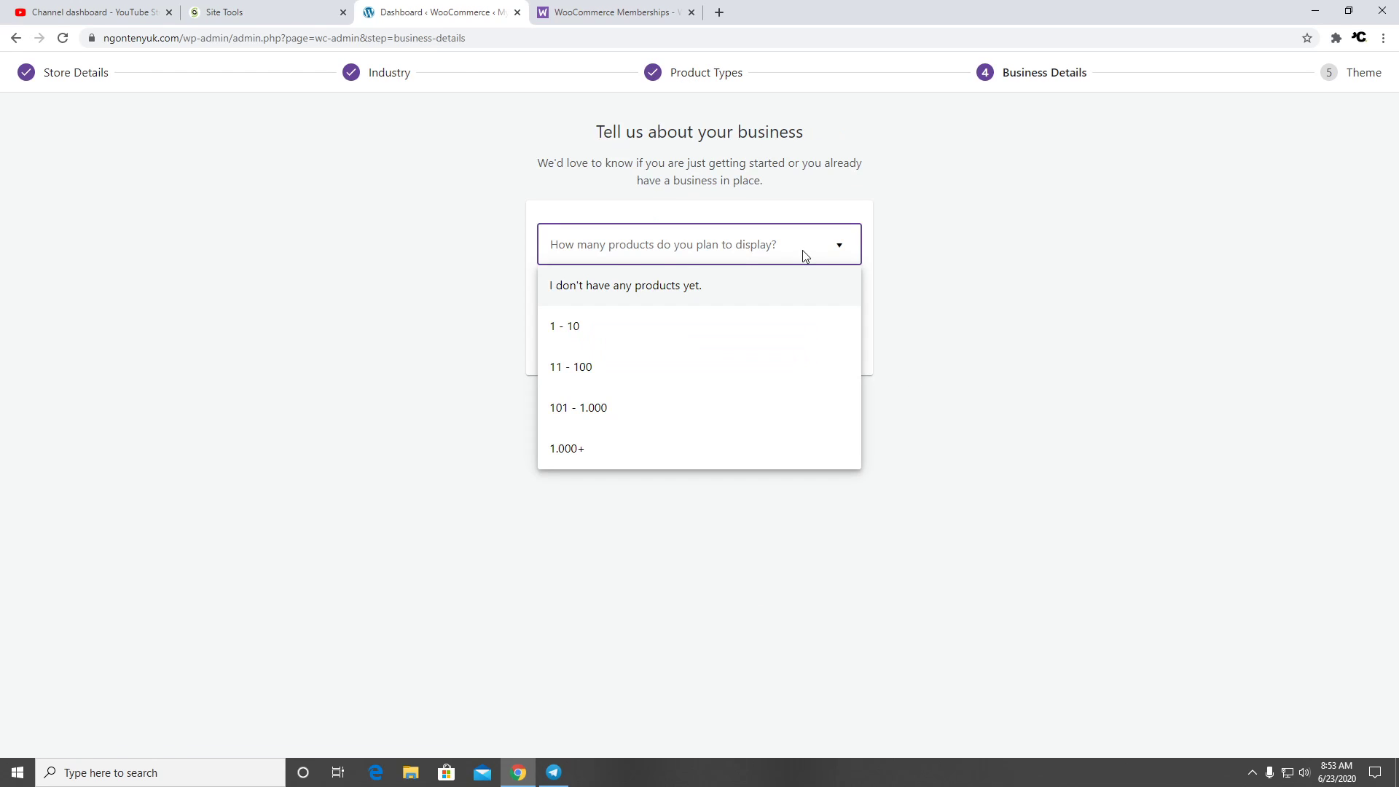
{"action": "left_click", "coordinate": [630, 340]}
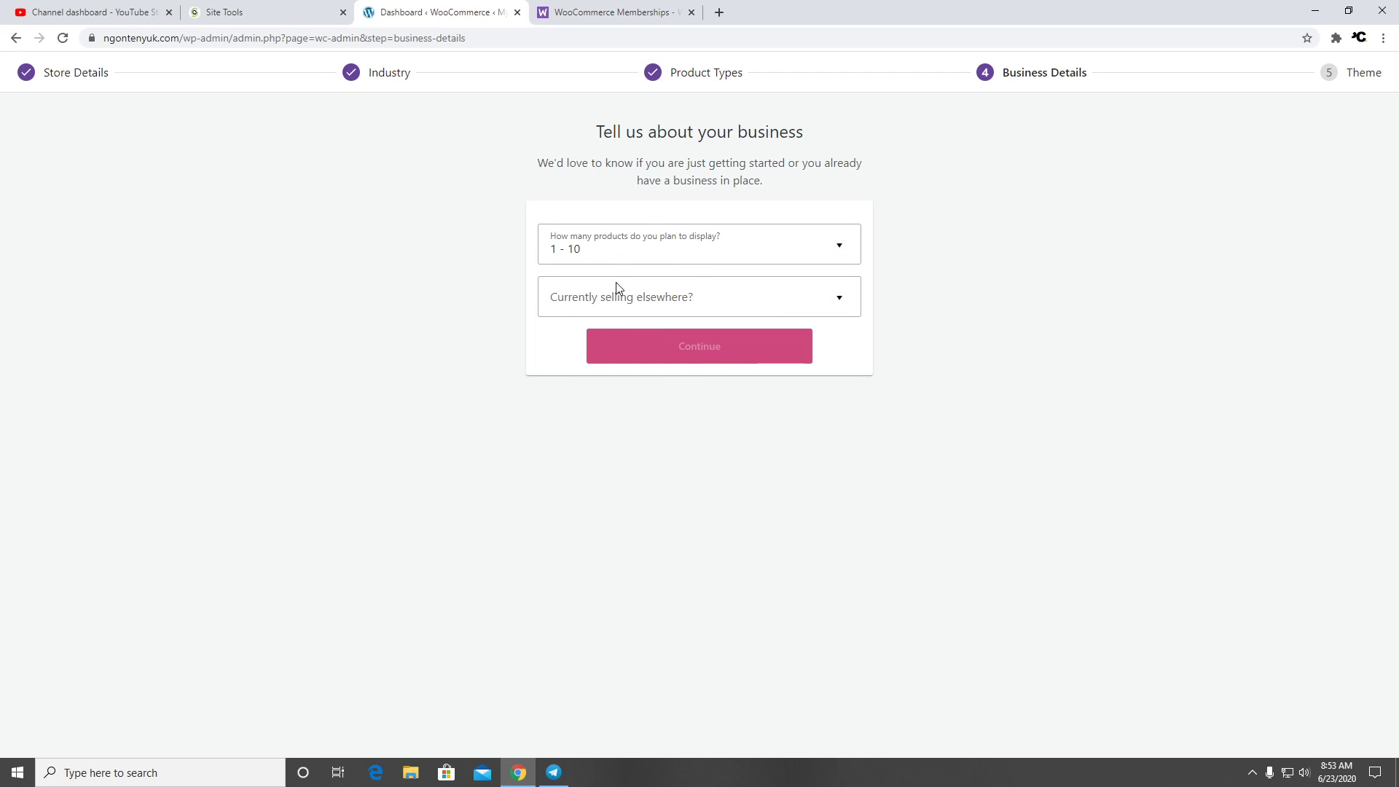
{"action": "left_click", "coordinate": [688, 305]}
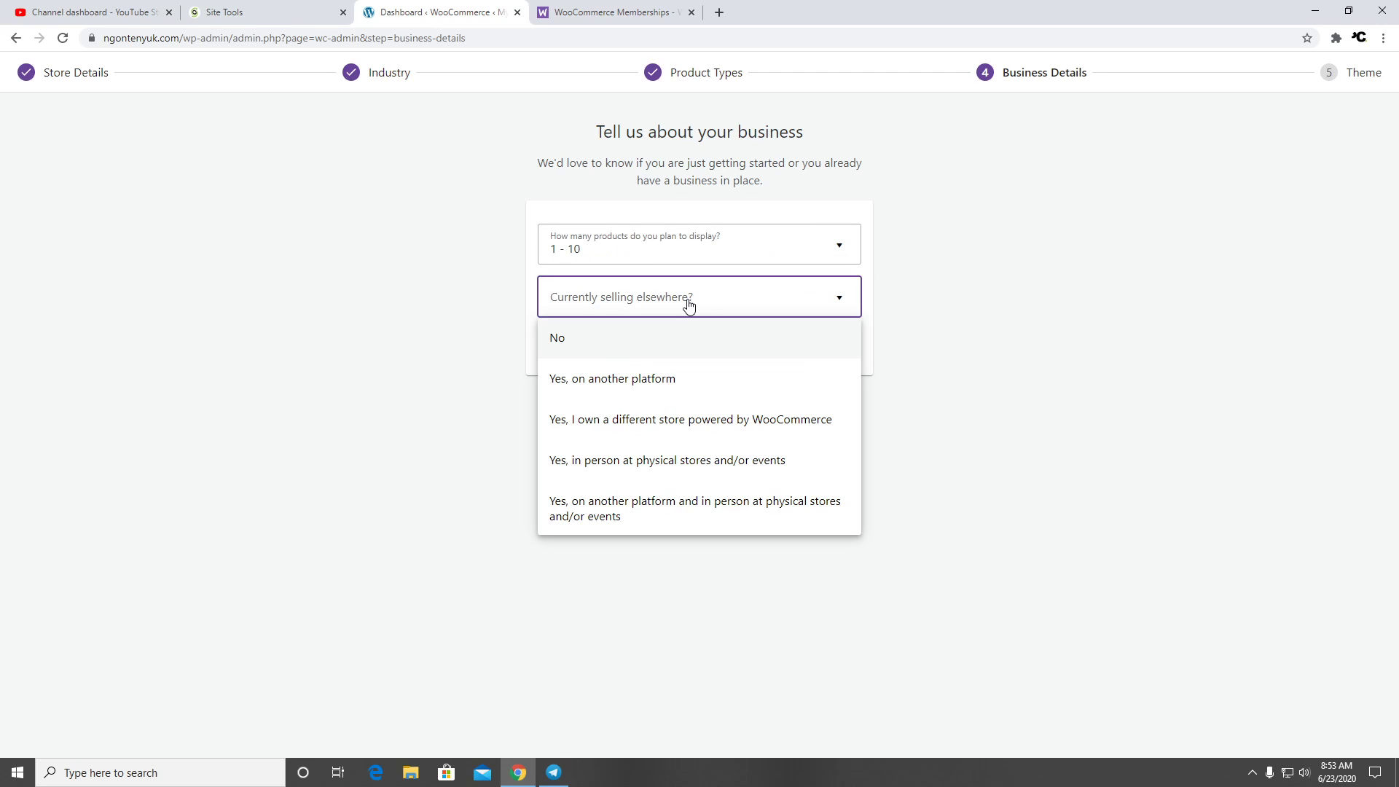
{"action": "left_click", "coordinate": [663, 353]}
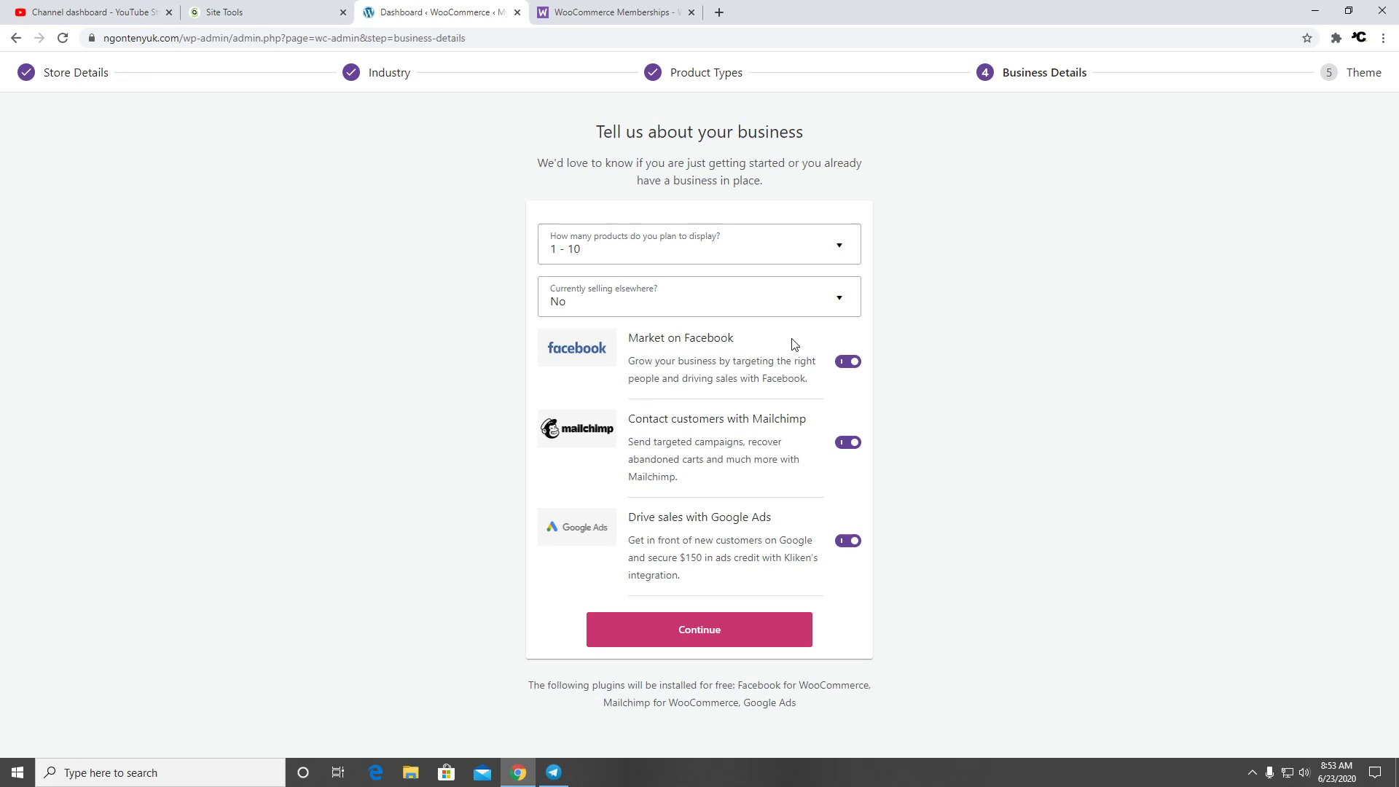
Turn off the Facebook, Mailchimp and Google Ads add-on plugins and confirm the business details
{"action": "left_click", "coordinate": [852, 362]}
{"action": "left_click", "coordinate": [849, 442]}
{"action": "left_click", "coordinate": [849, 541]}
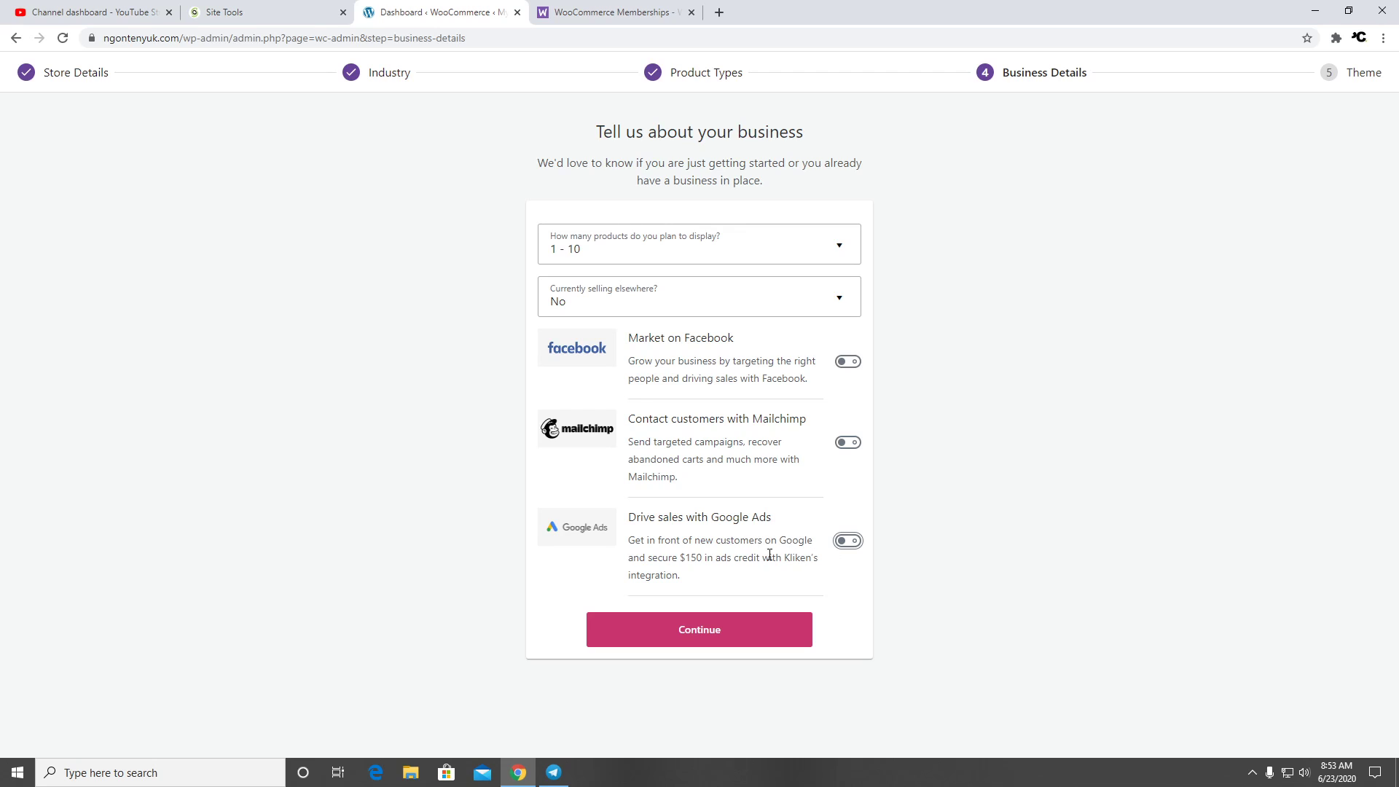
{"action": "left_click", "coordinate": [760, 643]}
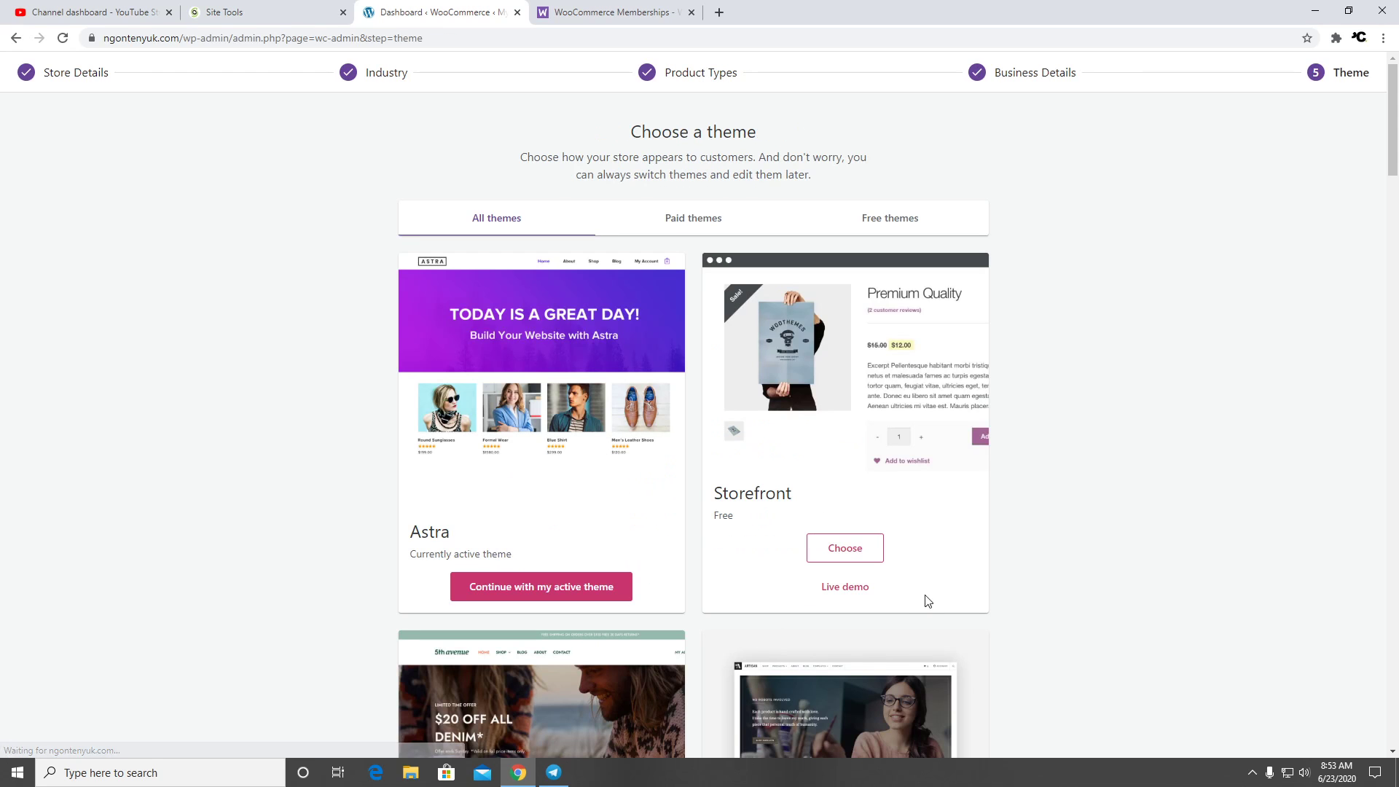
Skip choosing a new theme and decline Jetpack and WooCommerce Services
{"action": "scroll", "coordinate": [1037, 365], "scroll_direction": "down", "scroll_amount": 20}
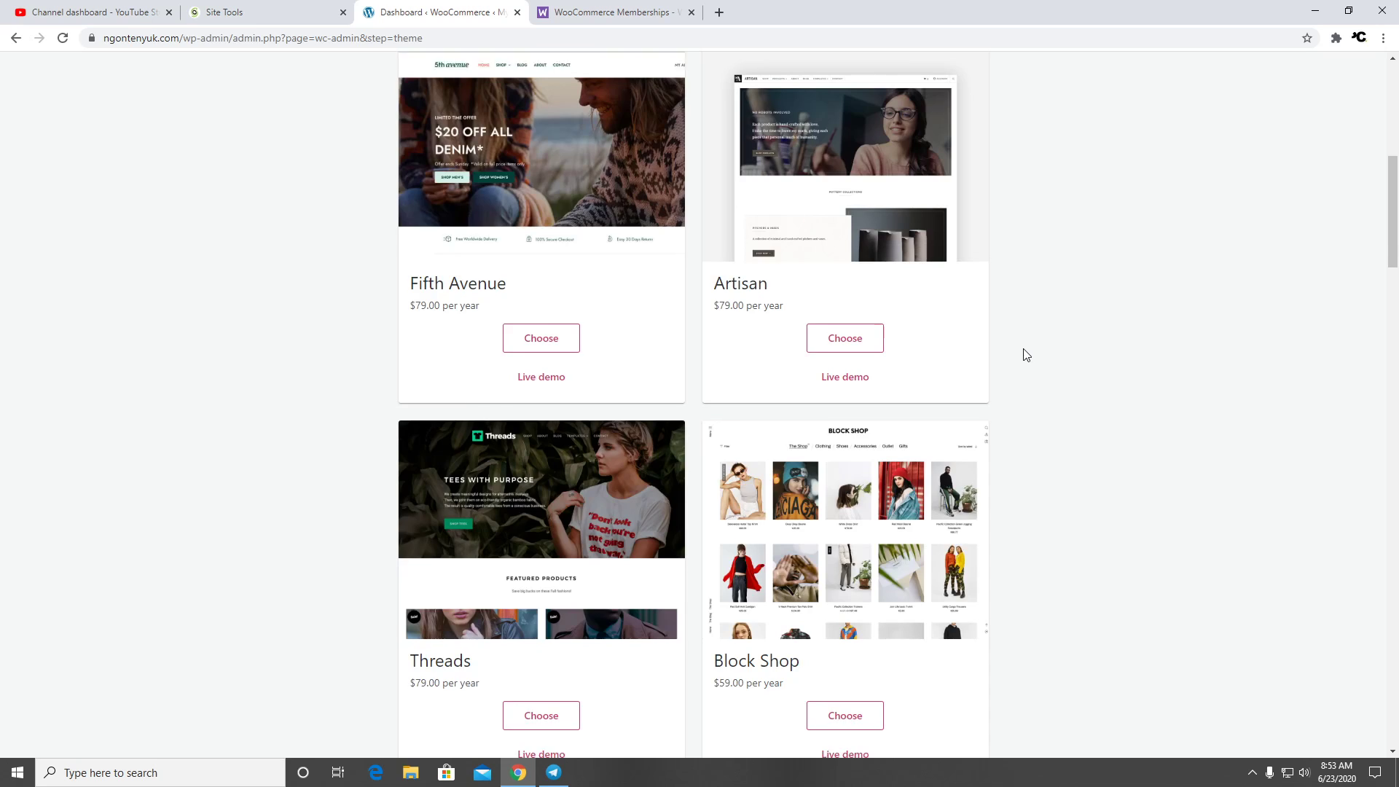
{"action": "scroll", "coordinate": [1007, 375], "scroll_direction": "down", "scroll_amount": 7}
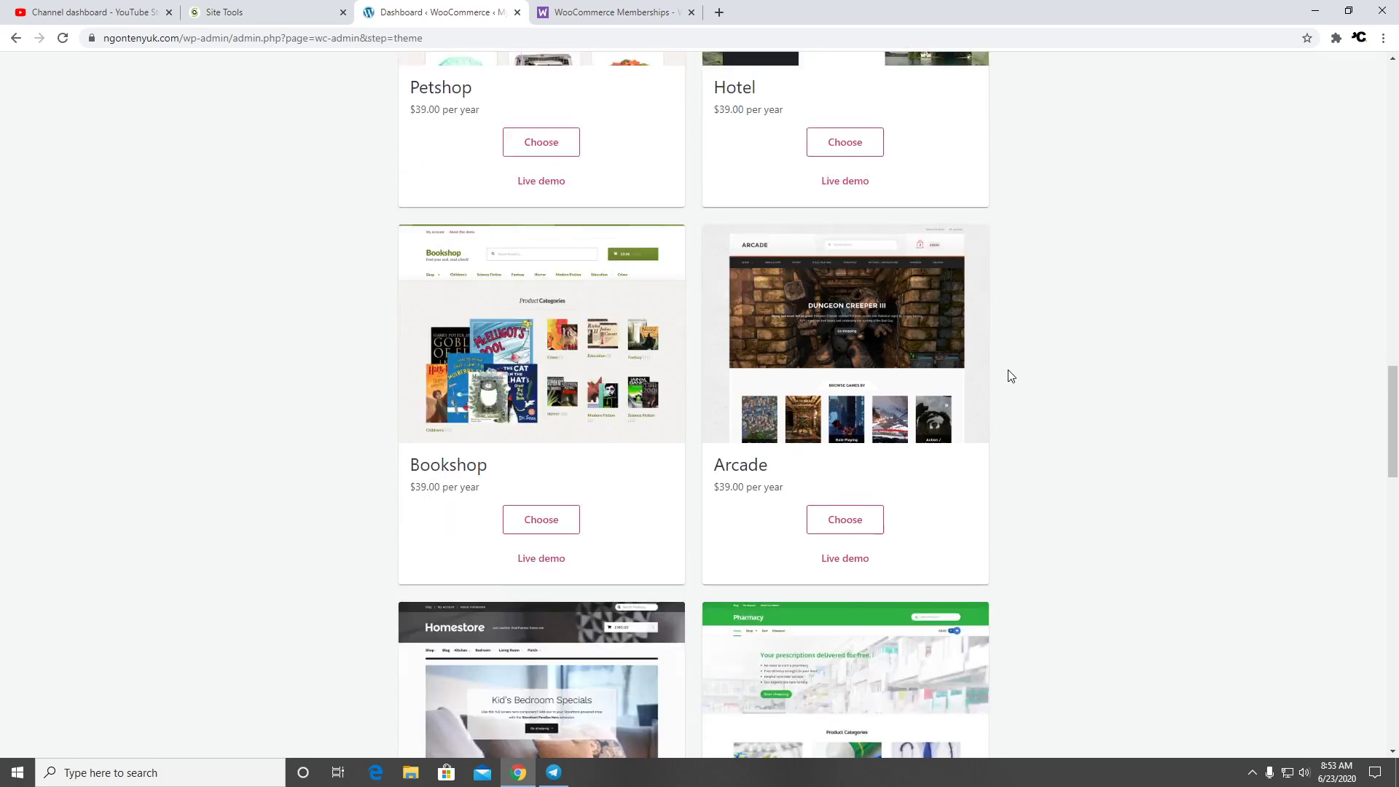
{"action": "scroll", "coordinate": [571, 390], "scroll_direction": "down", "scroll_amount": 8}
{"action": "scroll", "coordinate": [571, 390], "scroll_direction": "down", "scroll_amount": 11}
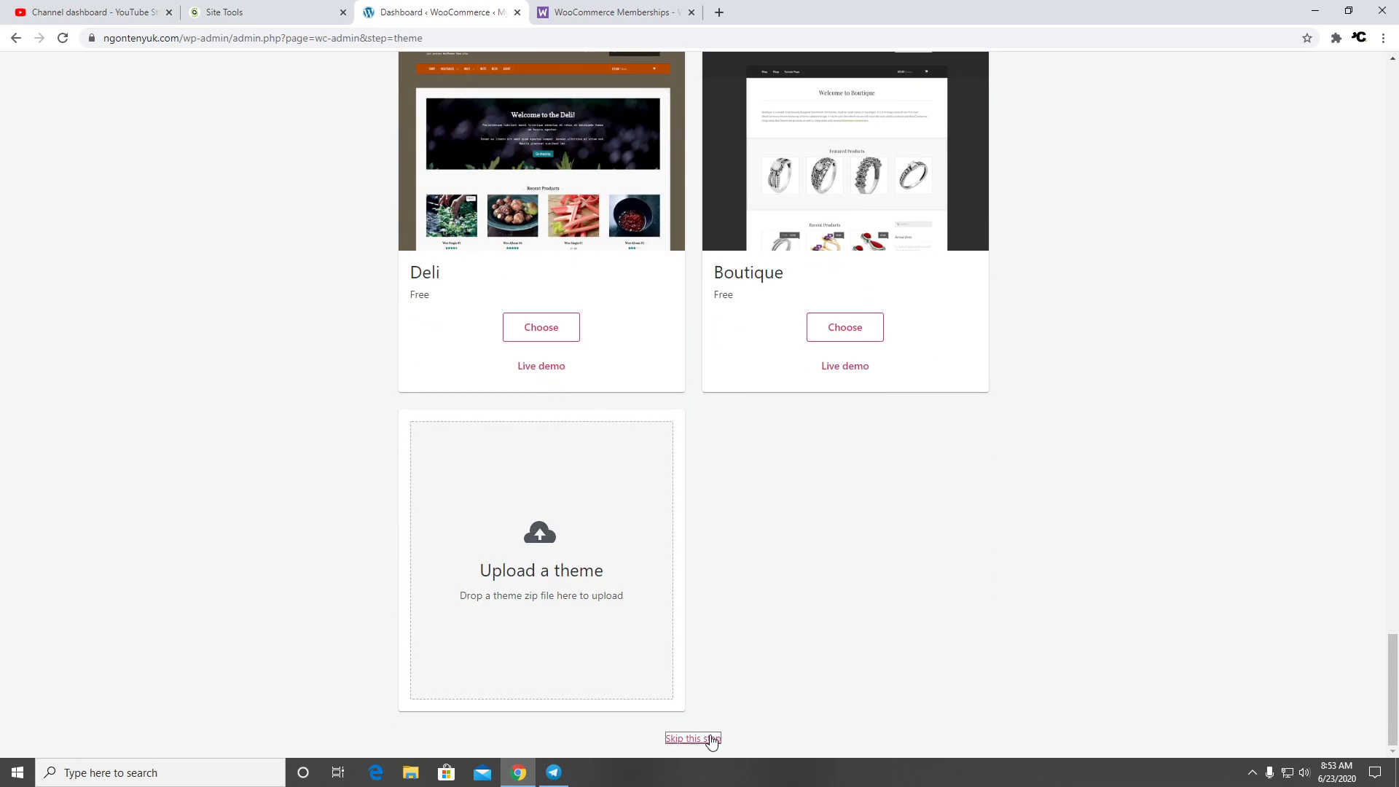
{"action": "left_click", "coordinate": [712, 737]}
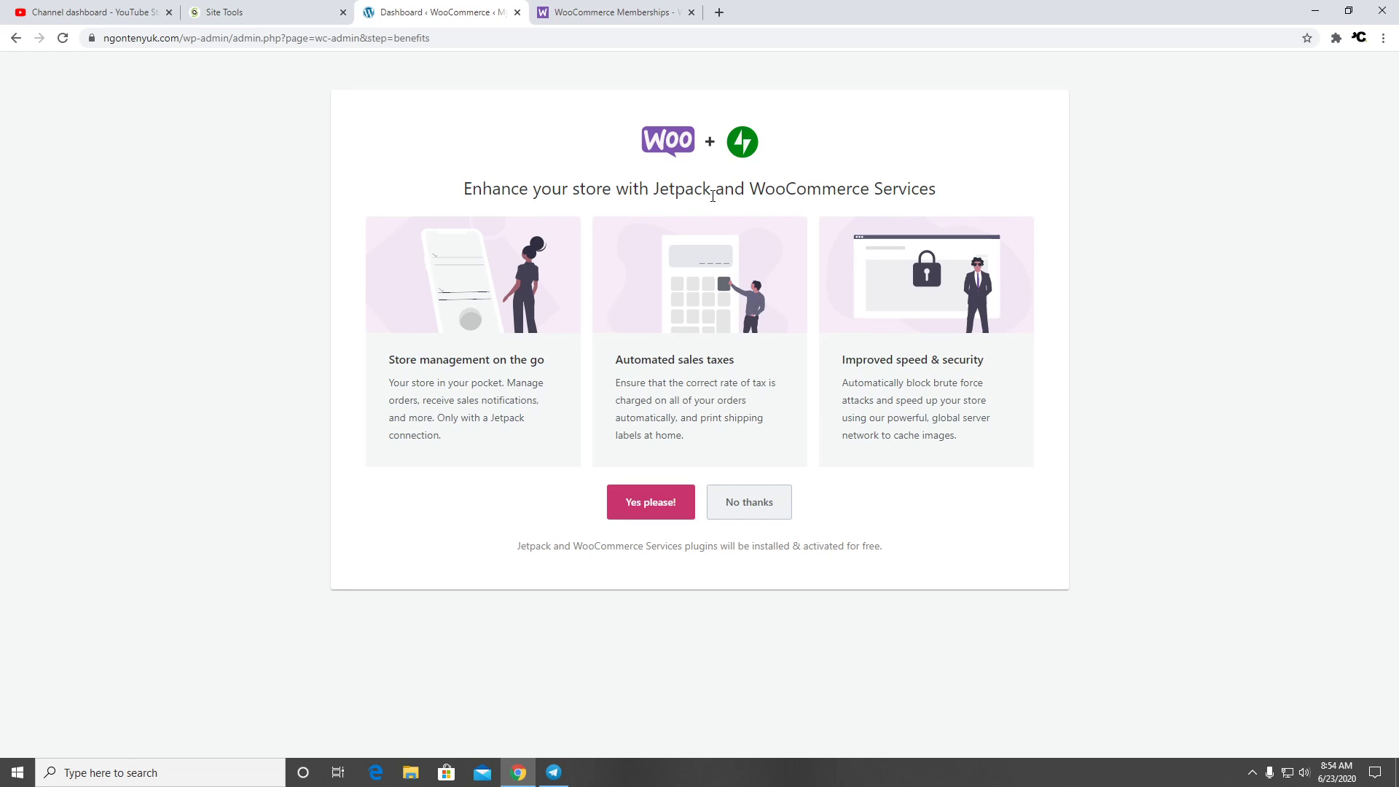
{"action": "left_click", "coordinate": [736, 502]}
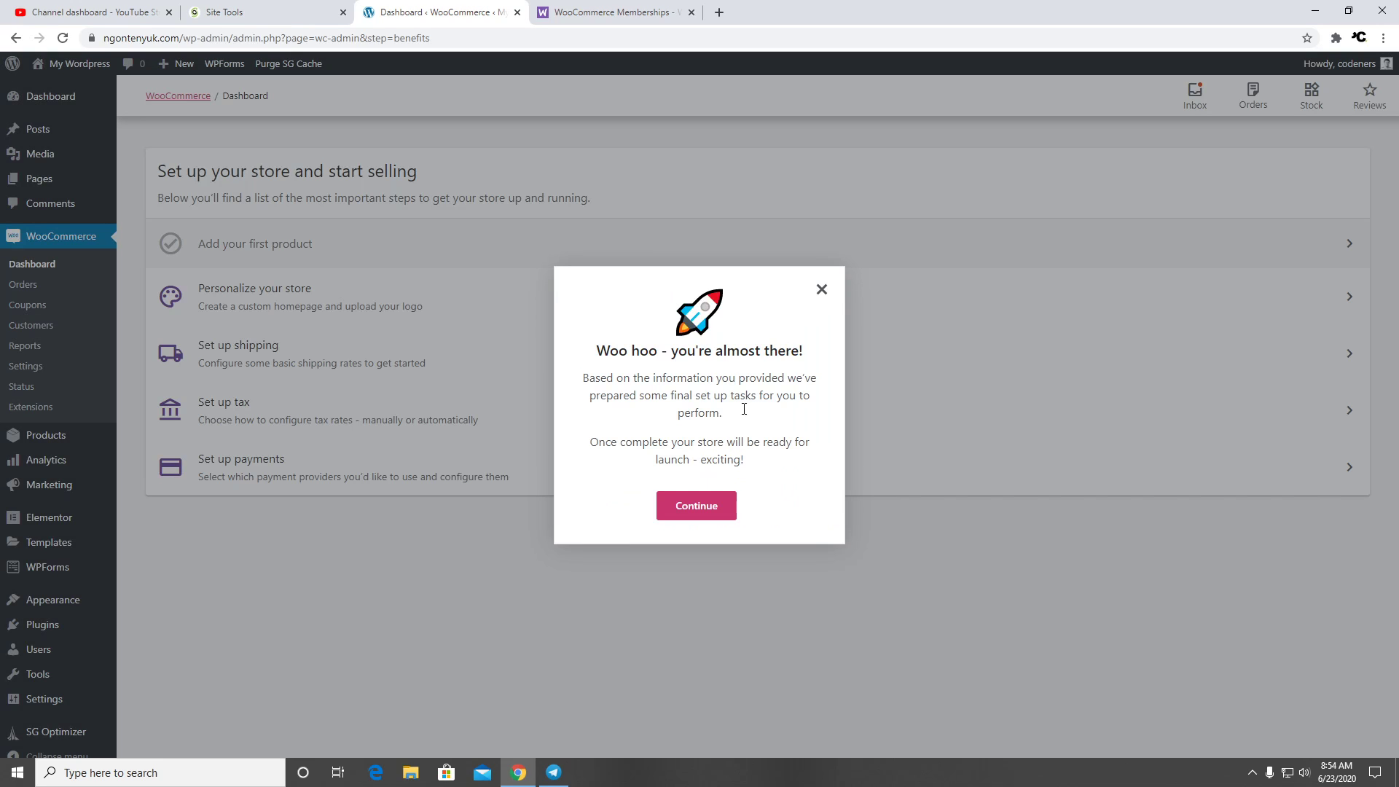
Dismiss the setup dialog and open the public site in a new tab
{"action": "left_click", "coordinate": [722, 512]}
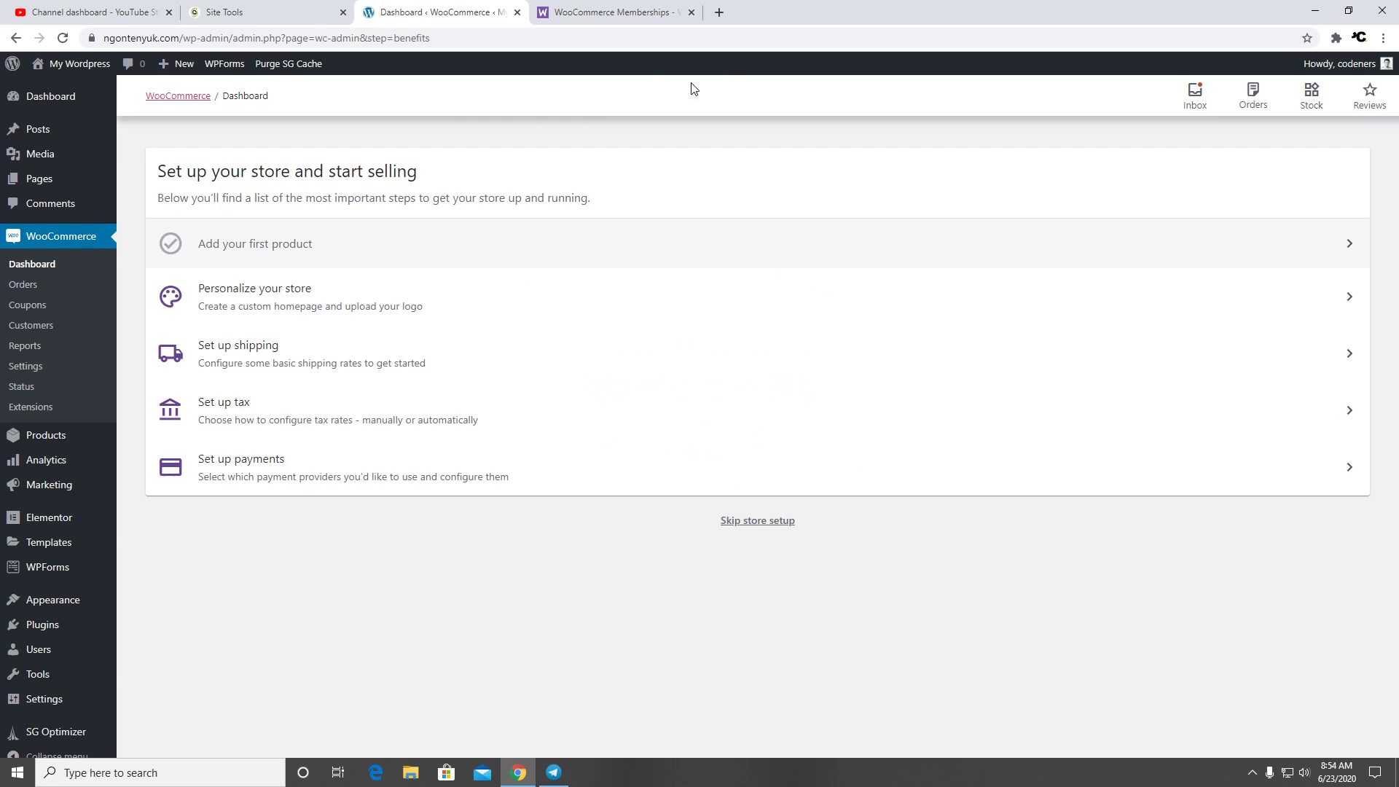
{"action": "right_click", "coordinate": [85, 89]}
{"action": "left_click", "coordinate": [109, 99]}
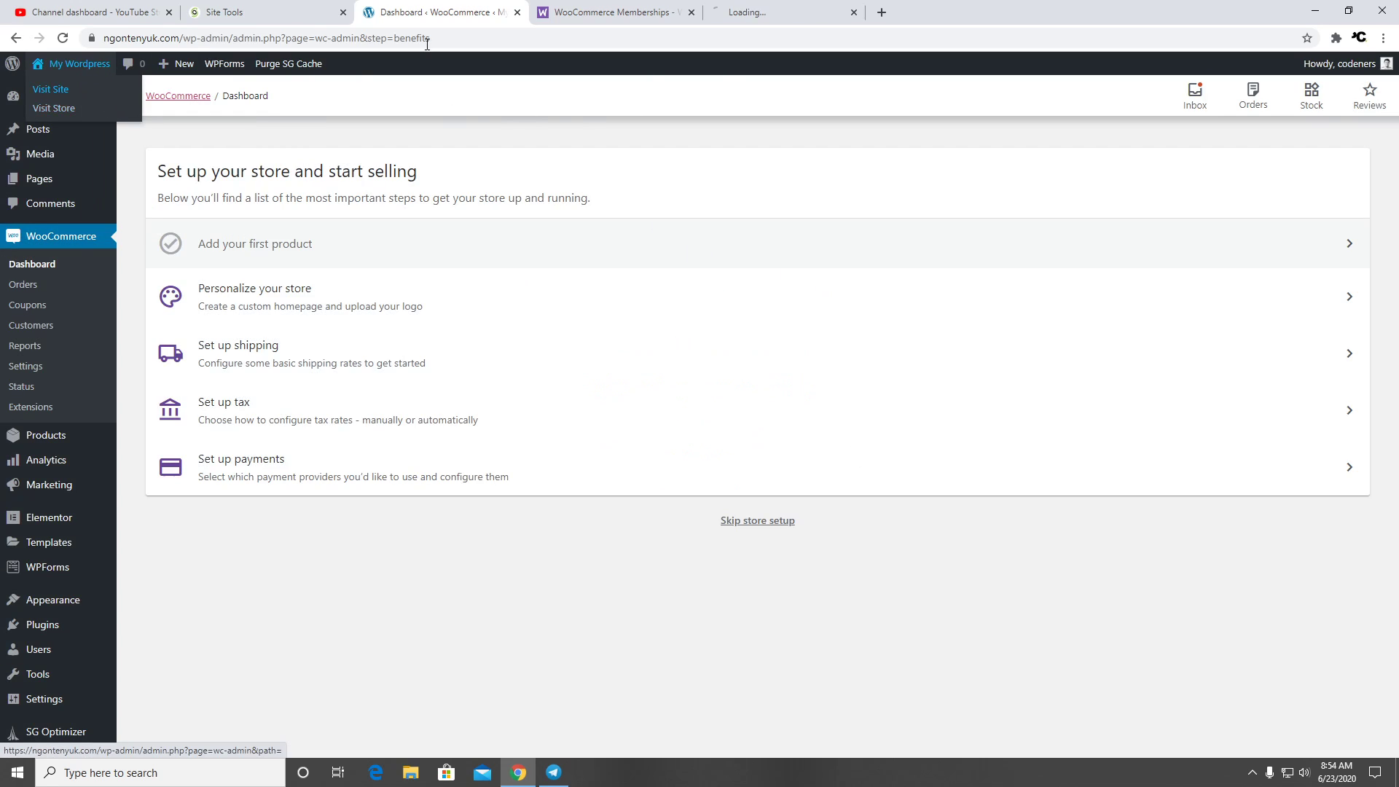
Move the storefront tab beside the admin tab, view its empty Cart page, and return to the dashboard
{"action": "left_click", "coordinate": [729, 12]}
{"action": "left_click_drag", "start_coordinate": [656, 13], "coordinate": [624, 12]}
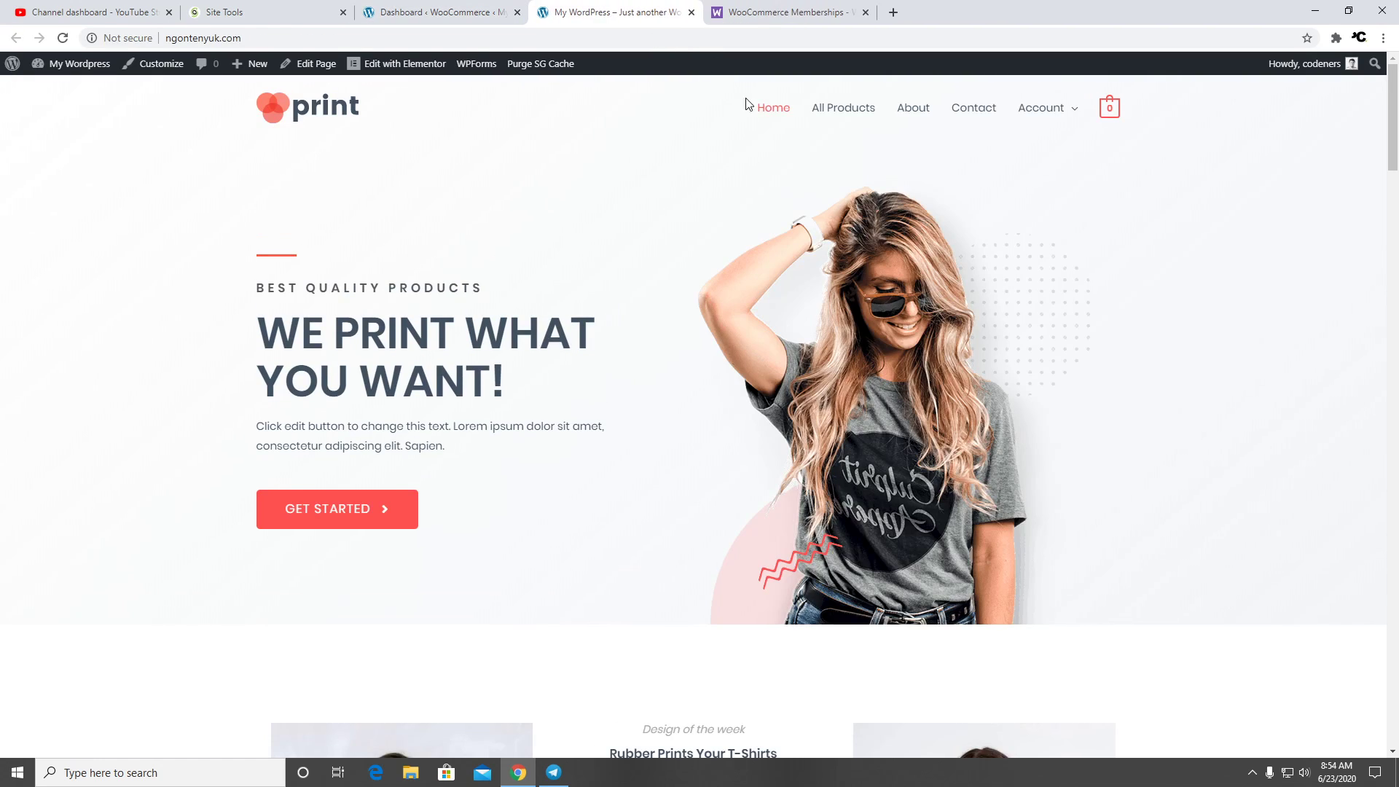
{"action": "left_click", "coordinate": [1102, 121]}
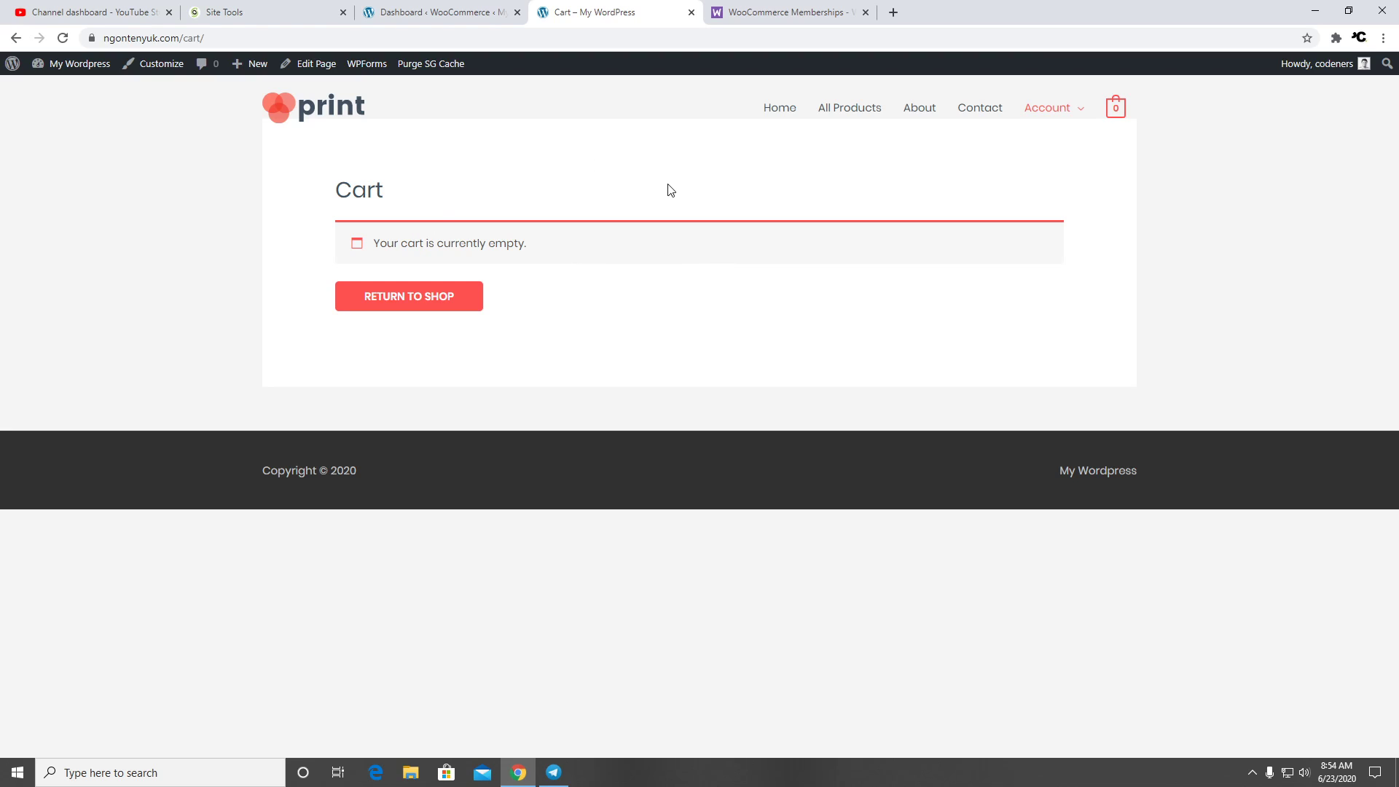
{"action": "left_click", "coordinate": [440, 9]}
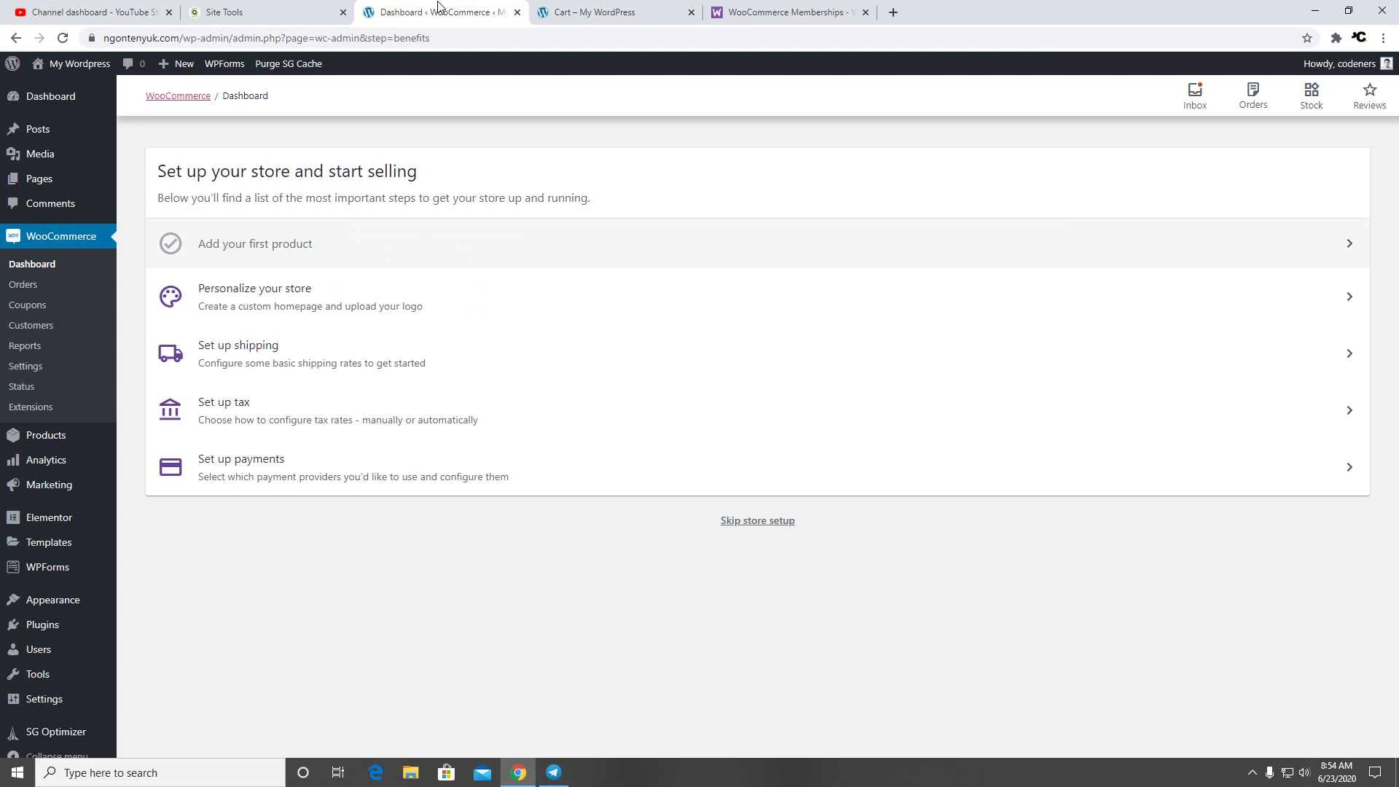
Skip the custom homepage and replace the store logo with the uploaded iMac - 1.png image
{"action": "left_click", "coordinate": [399, 296]}
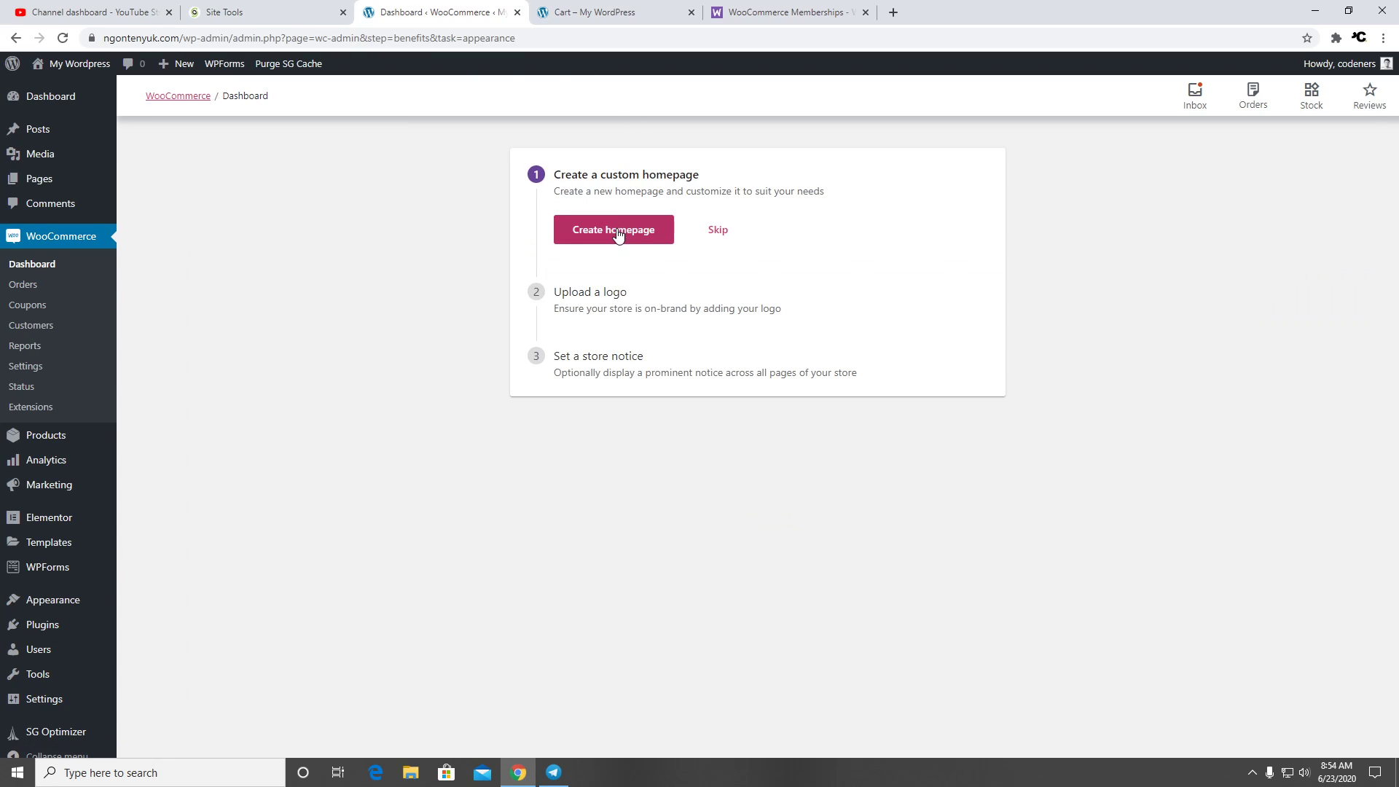
{"action": "left_click", "coordinate": [719, 232]}
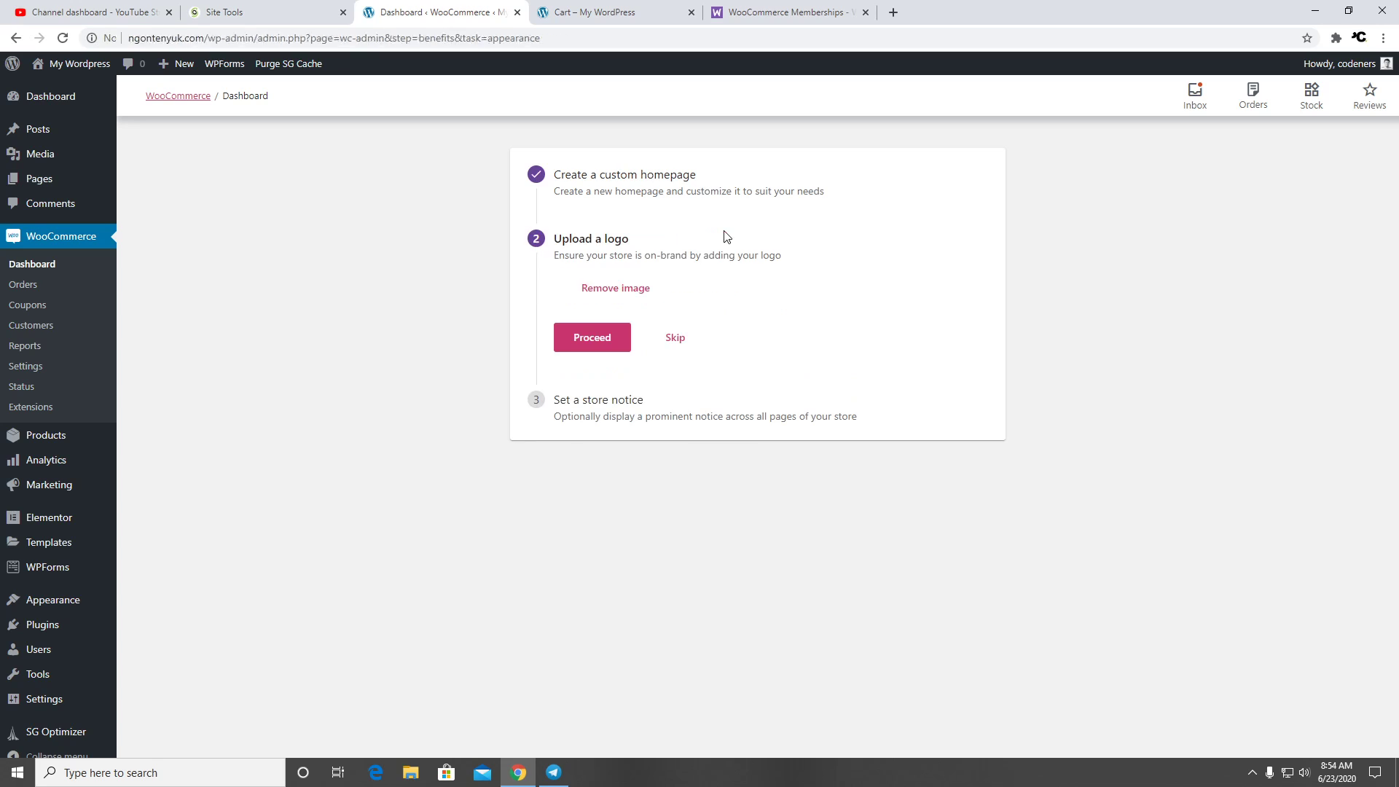
{"action": "left_click", "coordinate": [715, 292]}
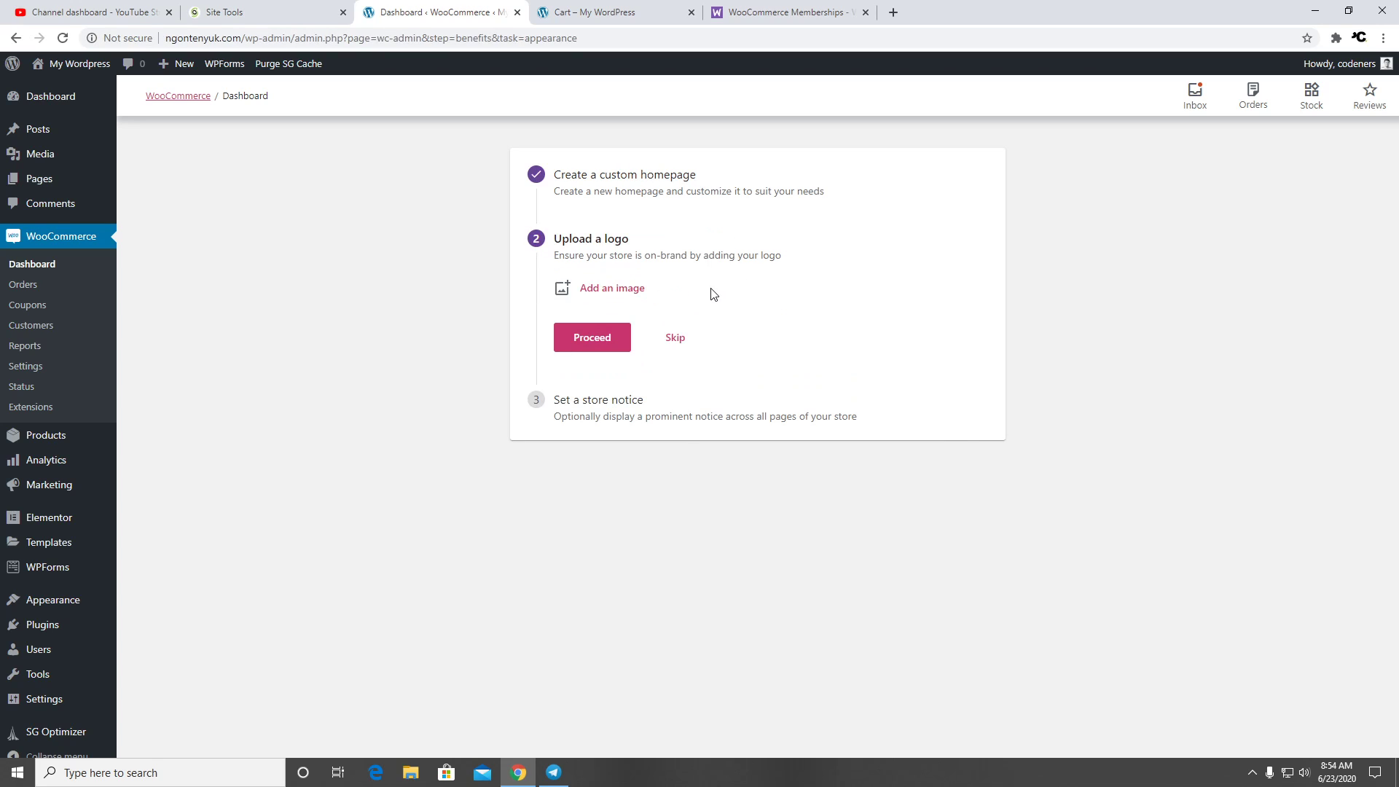
{"action": "left_click", "coordinate": [615, 288]}
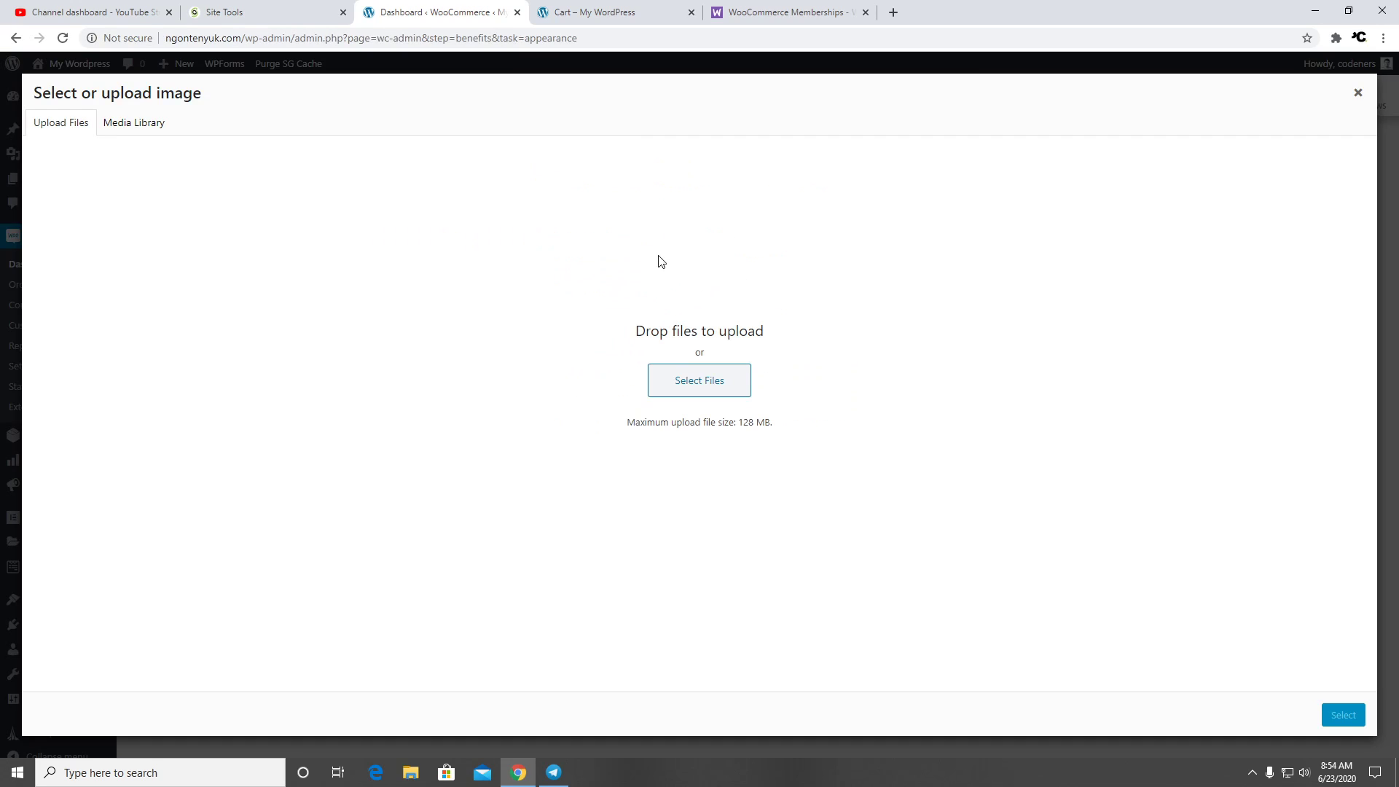
{"action": "left_click", "coordinate": [663, 370]}
{"action": "left_click", "coordinate": [252, 146]}
{"action": "double_click", "coordinate": [252, 146]}
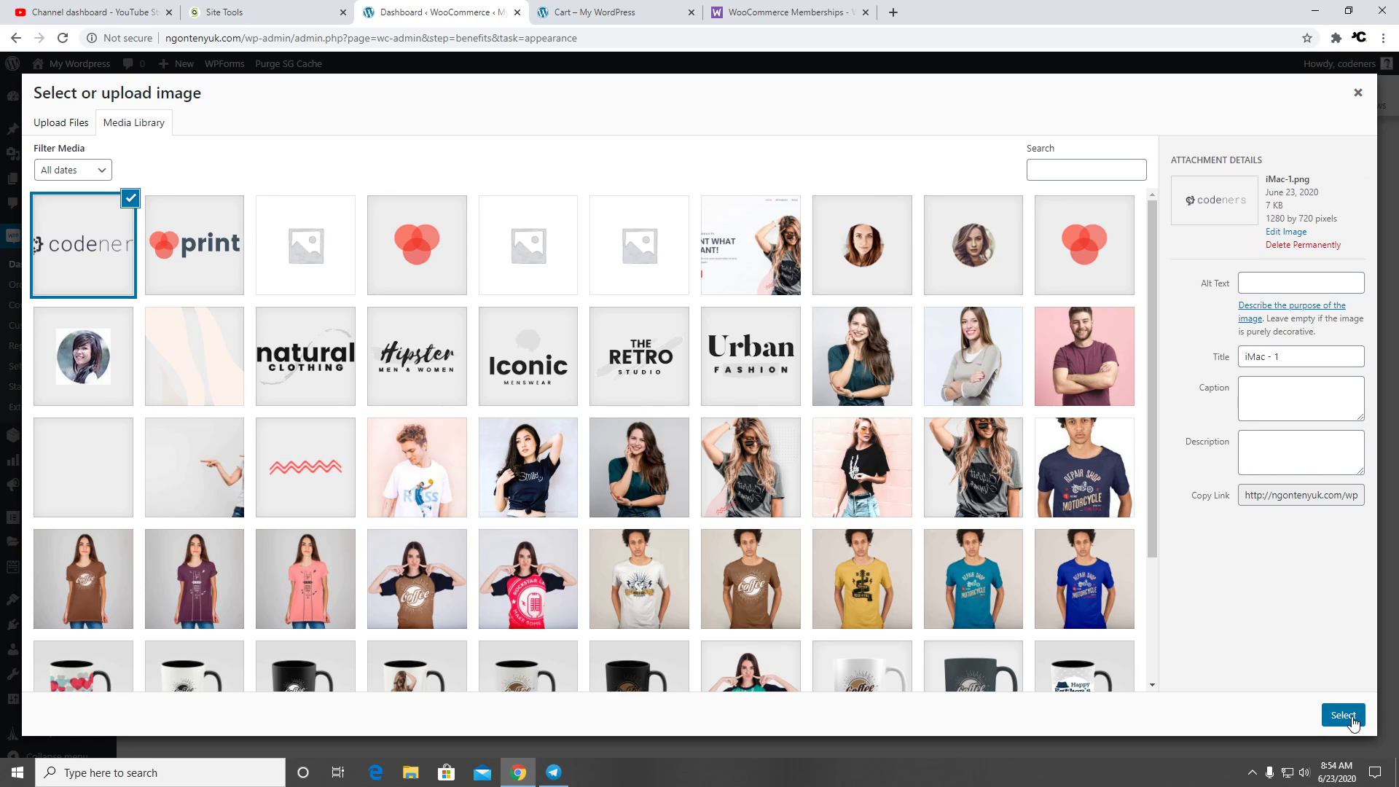
{"action": "left_click", "coordinate": [1343, 715]}
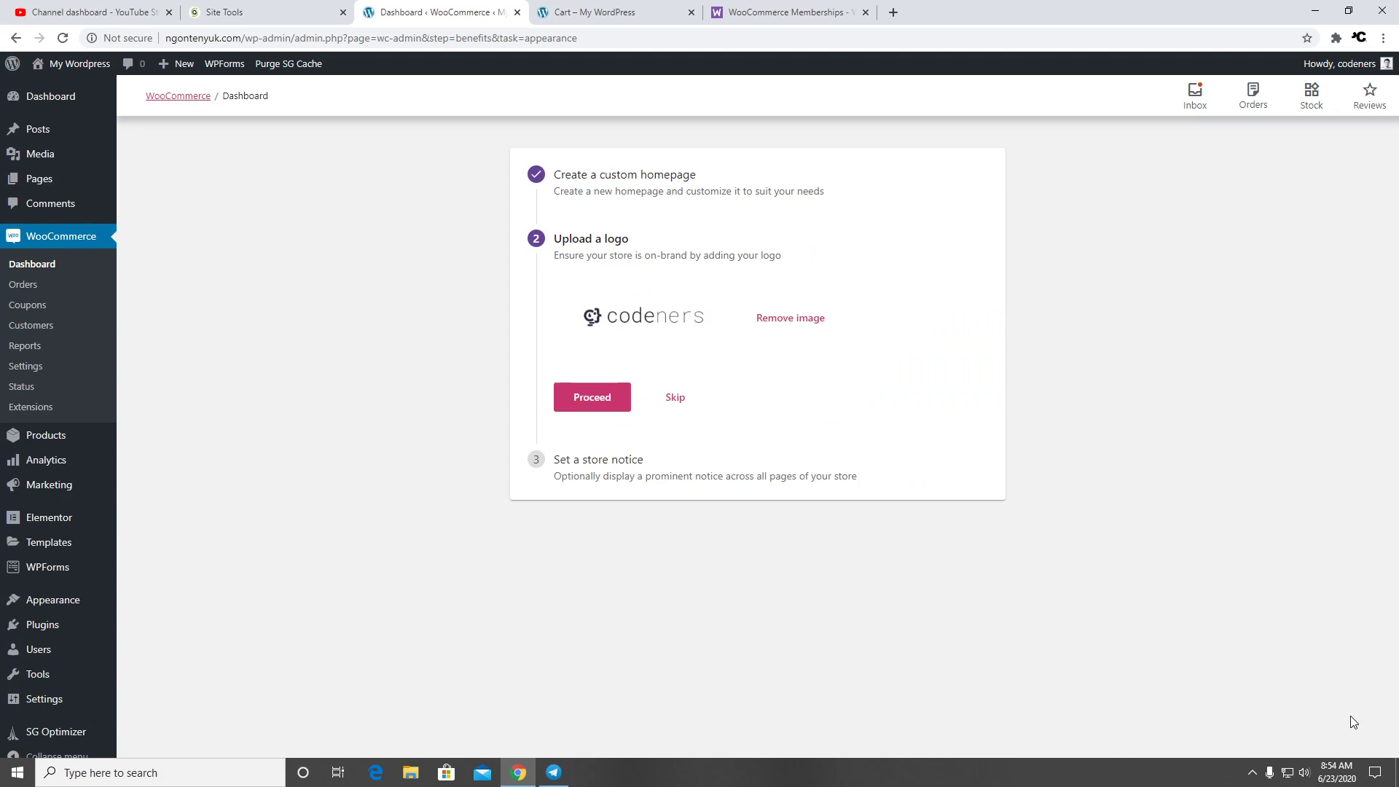
{"action": "left_click", "coordinate": [607, 406]}
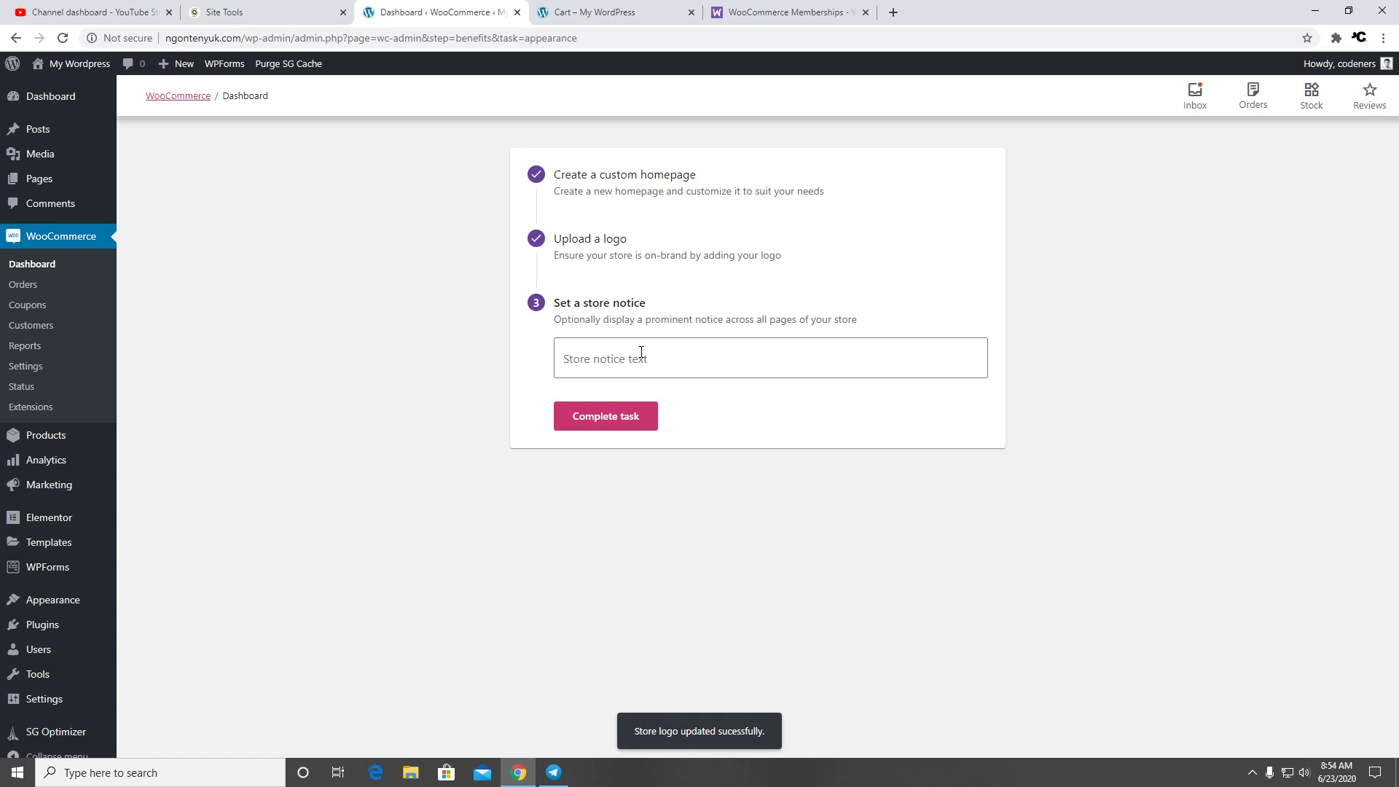
Set the store notice to 'Lagi Ada Promo Untuk Bulan Juni Ini. Diskon Sampai 20%' and complete the task
{"action": "left_click", "coordinate": [642, 360]}
{"action": "left_click", "coordinate": [592, 13]}
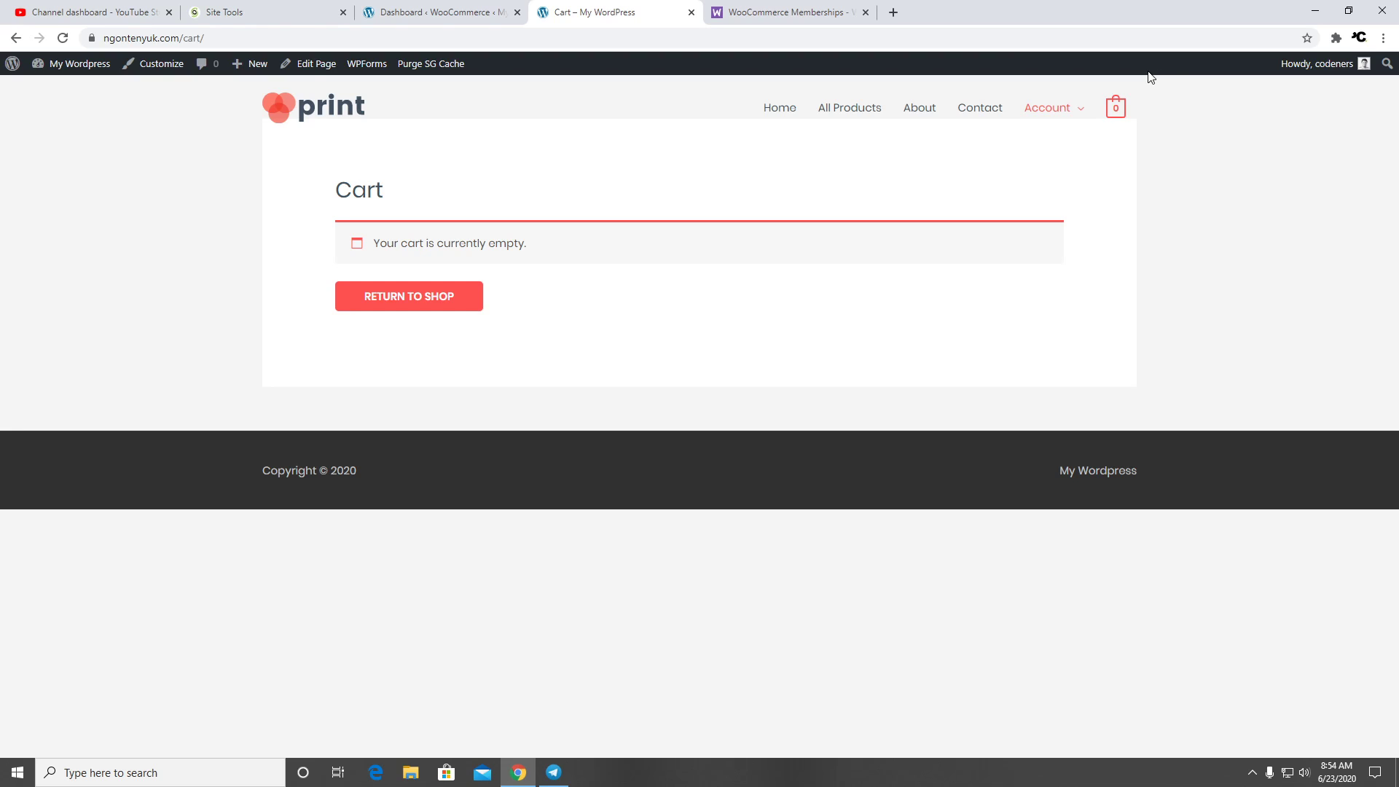
{"action": "left_click", "coordinate": [458, 10]}
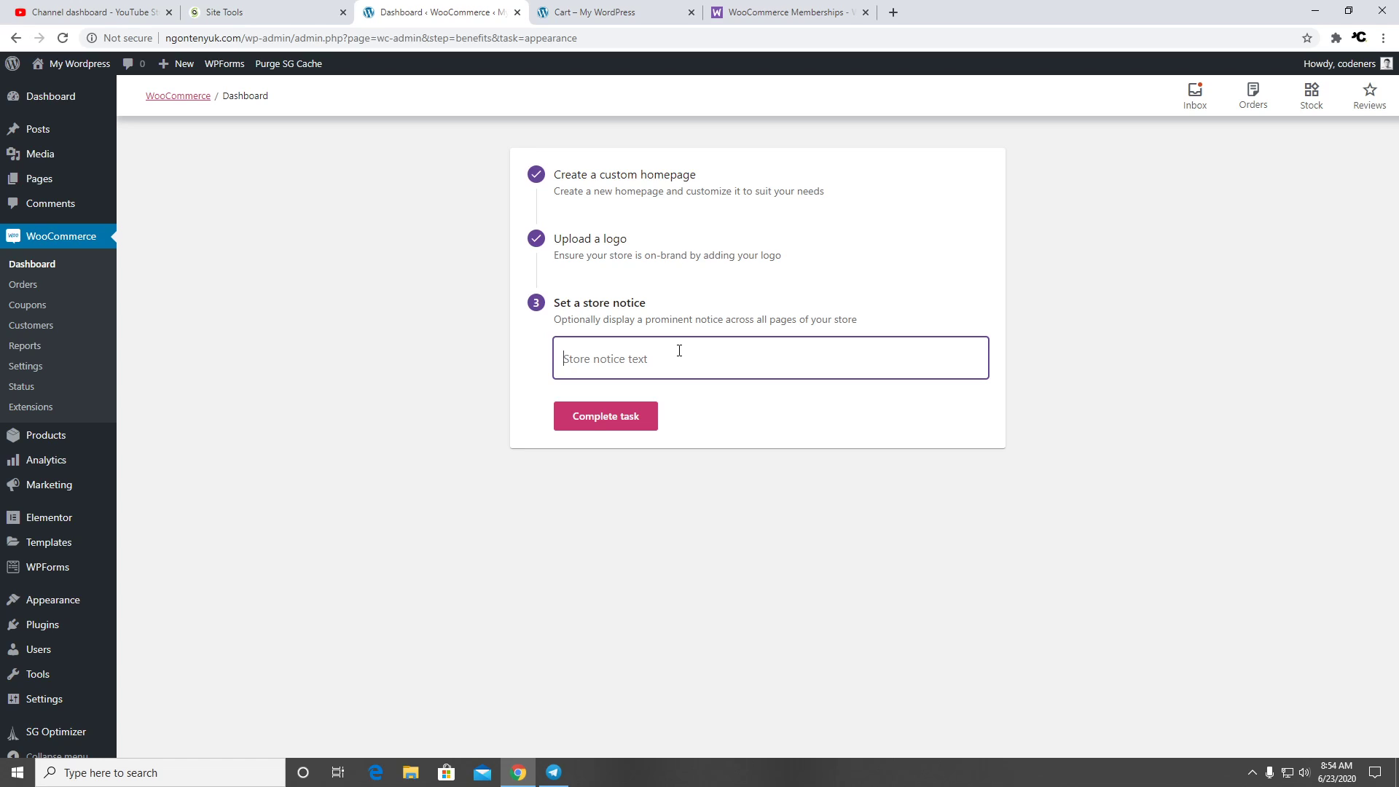
{"action": "type", "text": "Lagi Ada Promo Untu"}
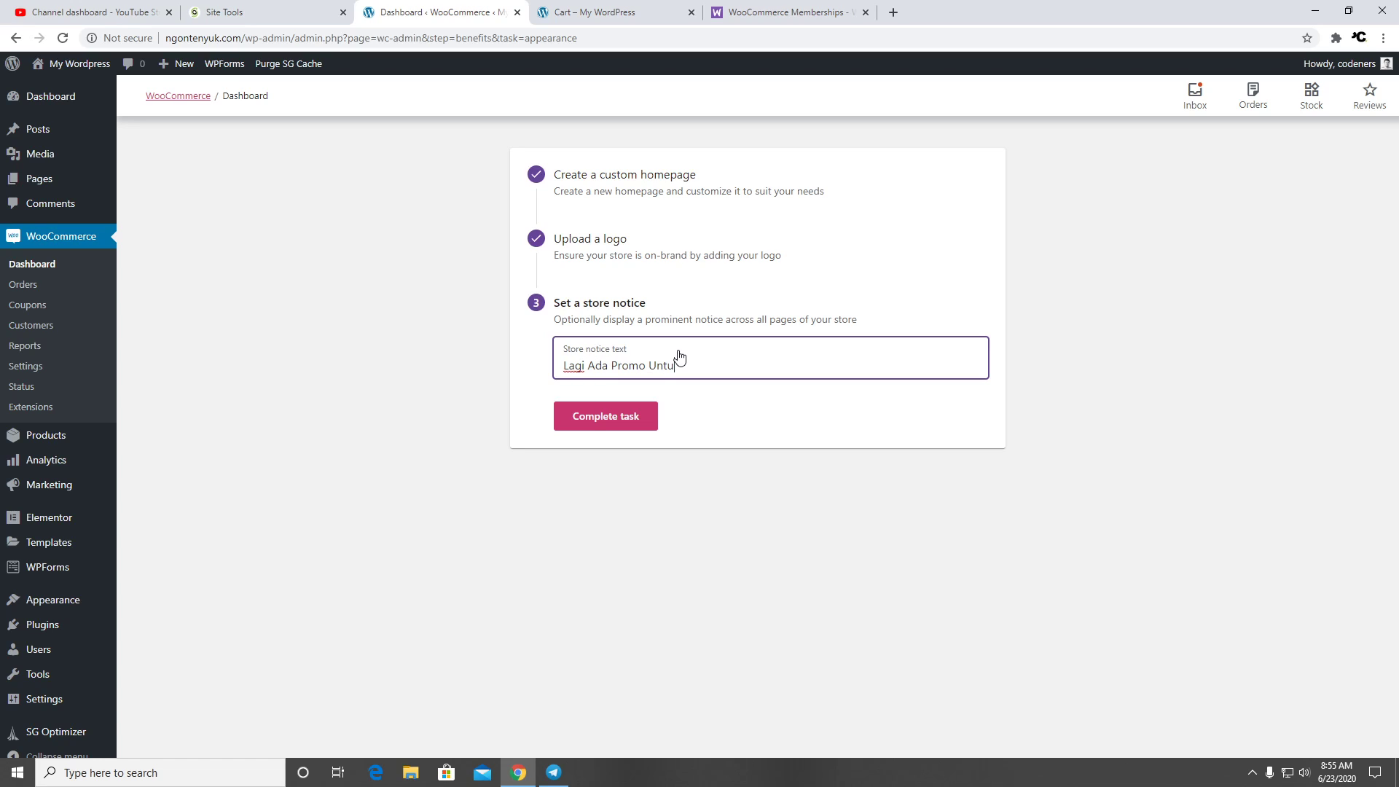
{"action": "type", "text": "k B"}
{"action": "type", "text": "ulan Juni Ini. Diskon Sampai 20%"}
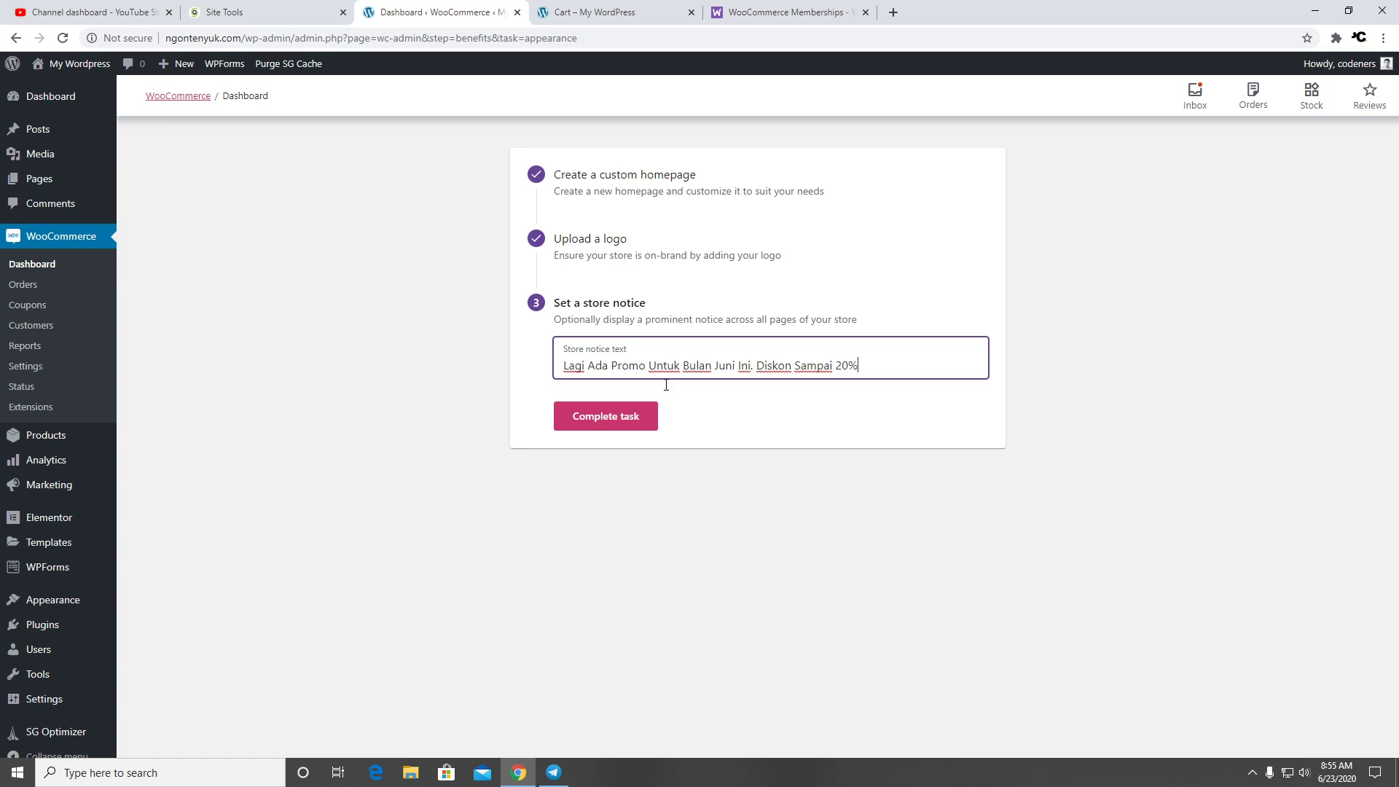
{"action": "left_click", "coordinate": [630, 422]}
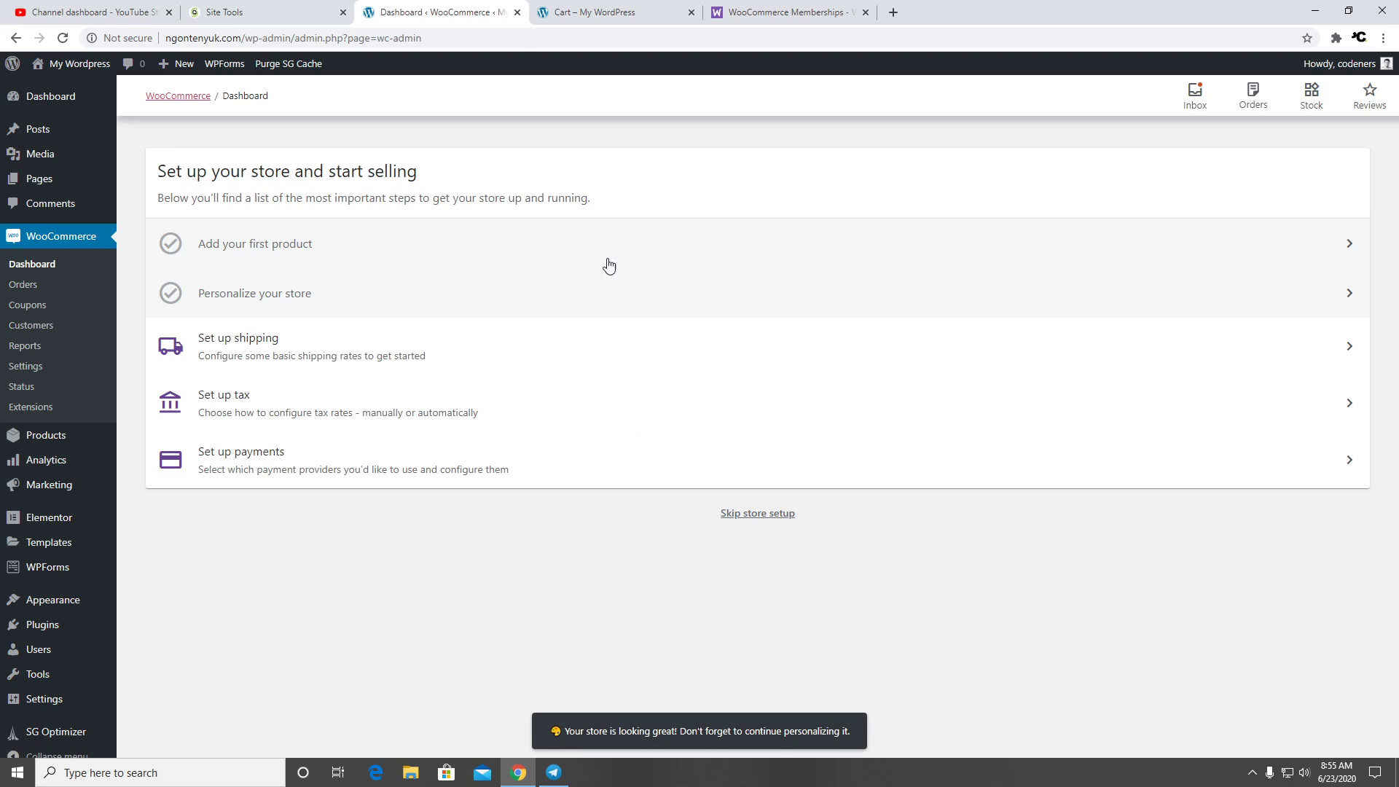
Load the storefront home page to check the purple promo notice bar, then return to the dashboard
{"action": "left_click", "coordinate": [587, 12]}
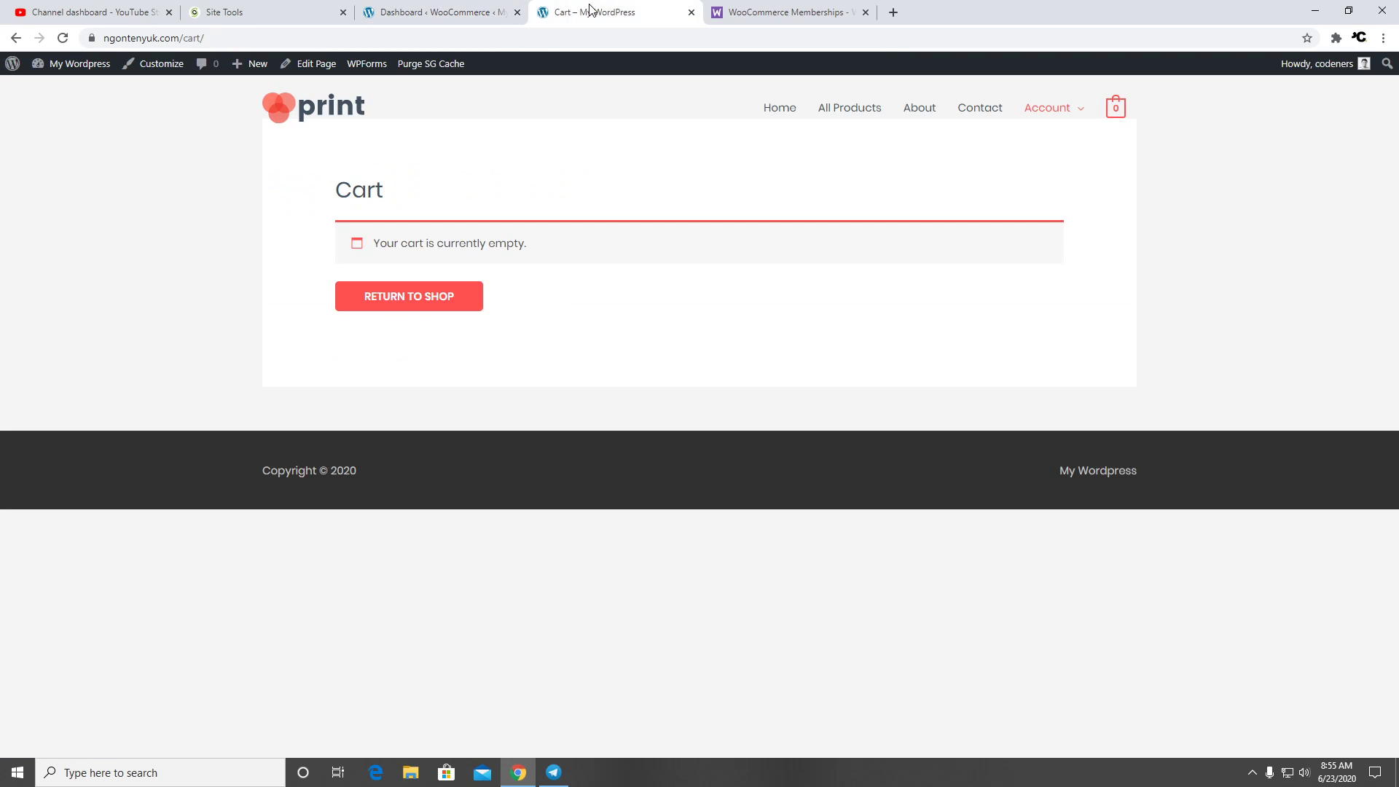
{"action": "left_click", "coordinate": [319, 108]}
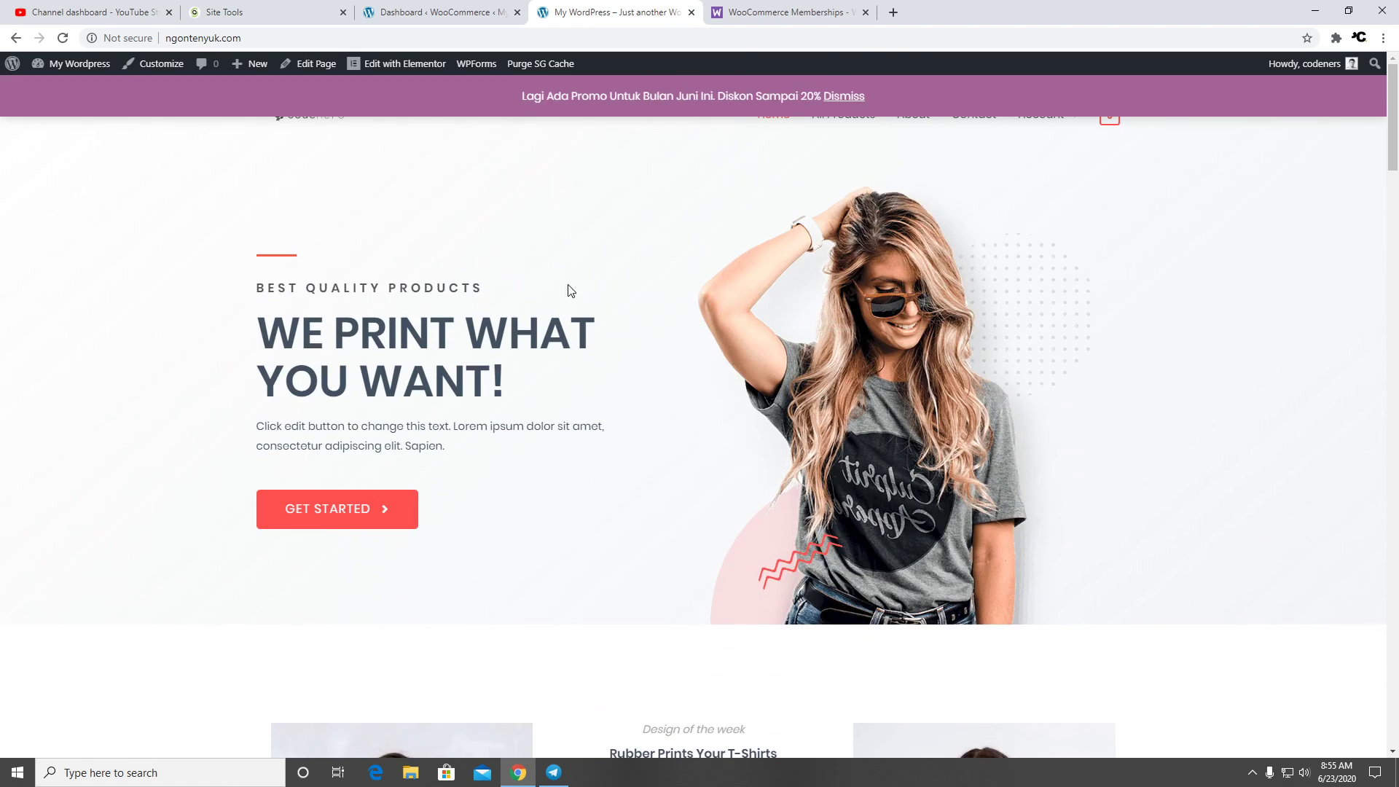
{"action": "left_click", "coordinate": [491, 9]}
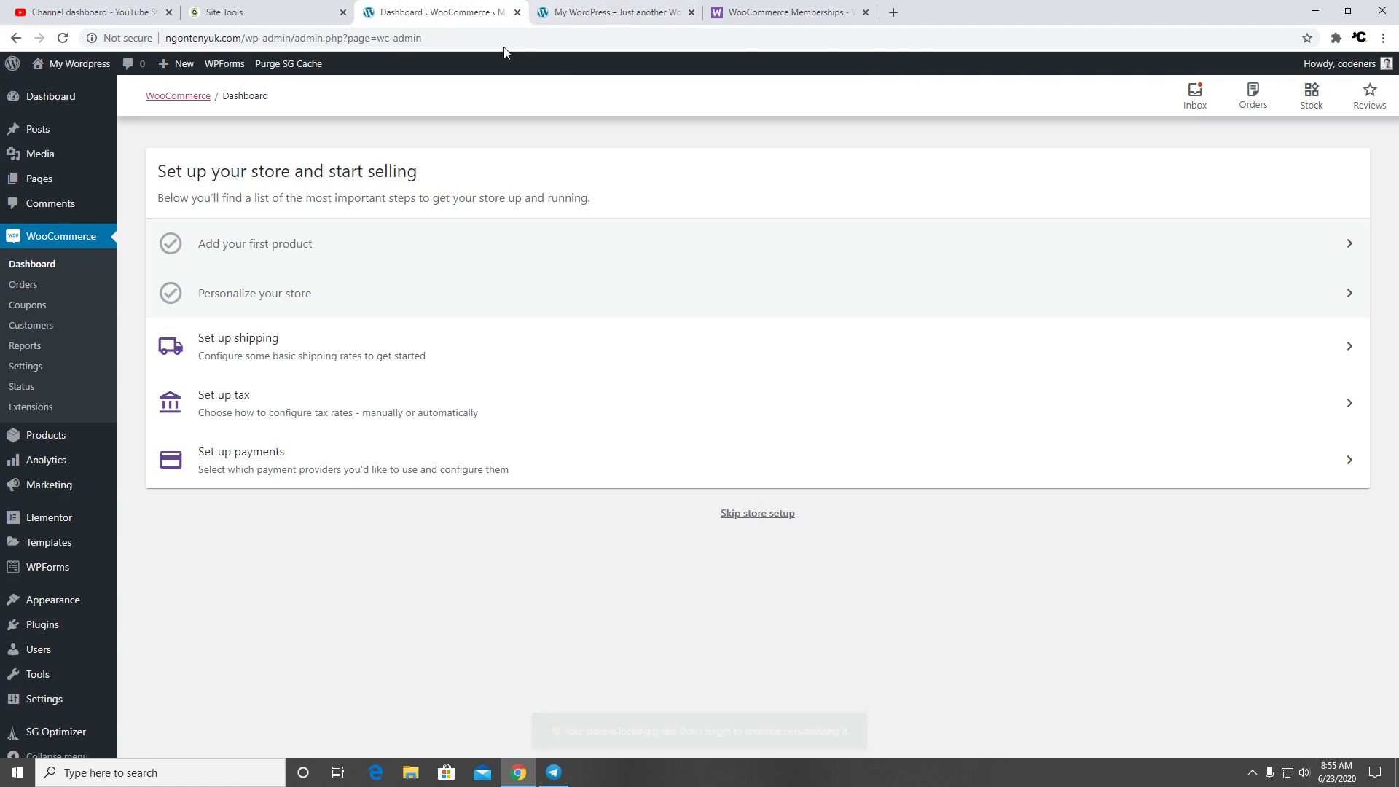
Start the shipping task, confirm the store location, and edit the Indonesia shipping cost
{"action": "left_click", "coordinate": [333, 354]}
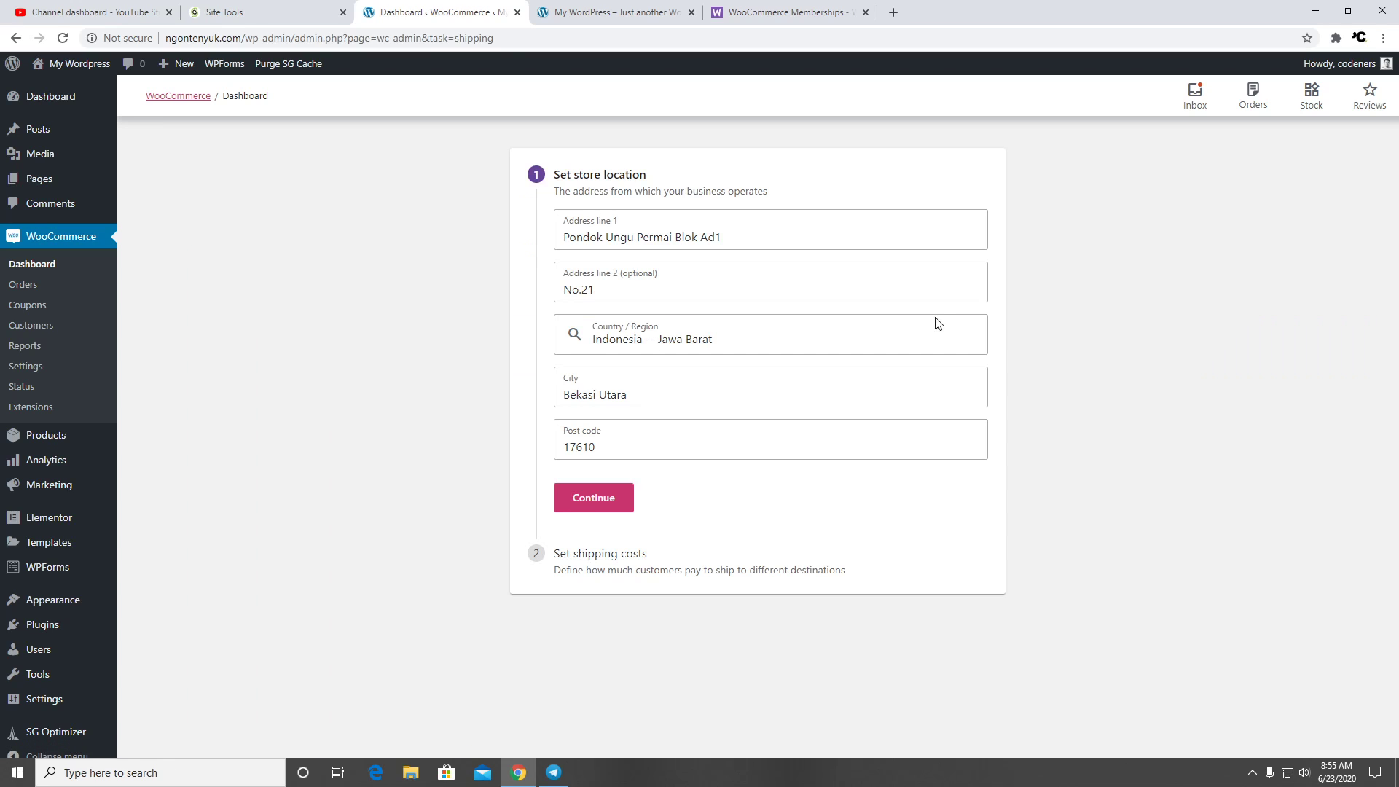
{"action": "left_click", "coordinate": [608, 505]}
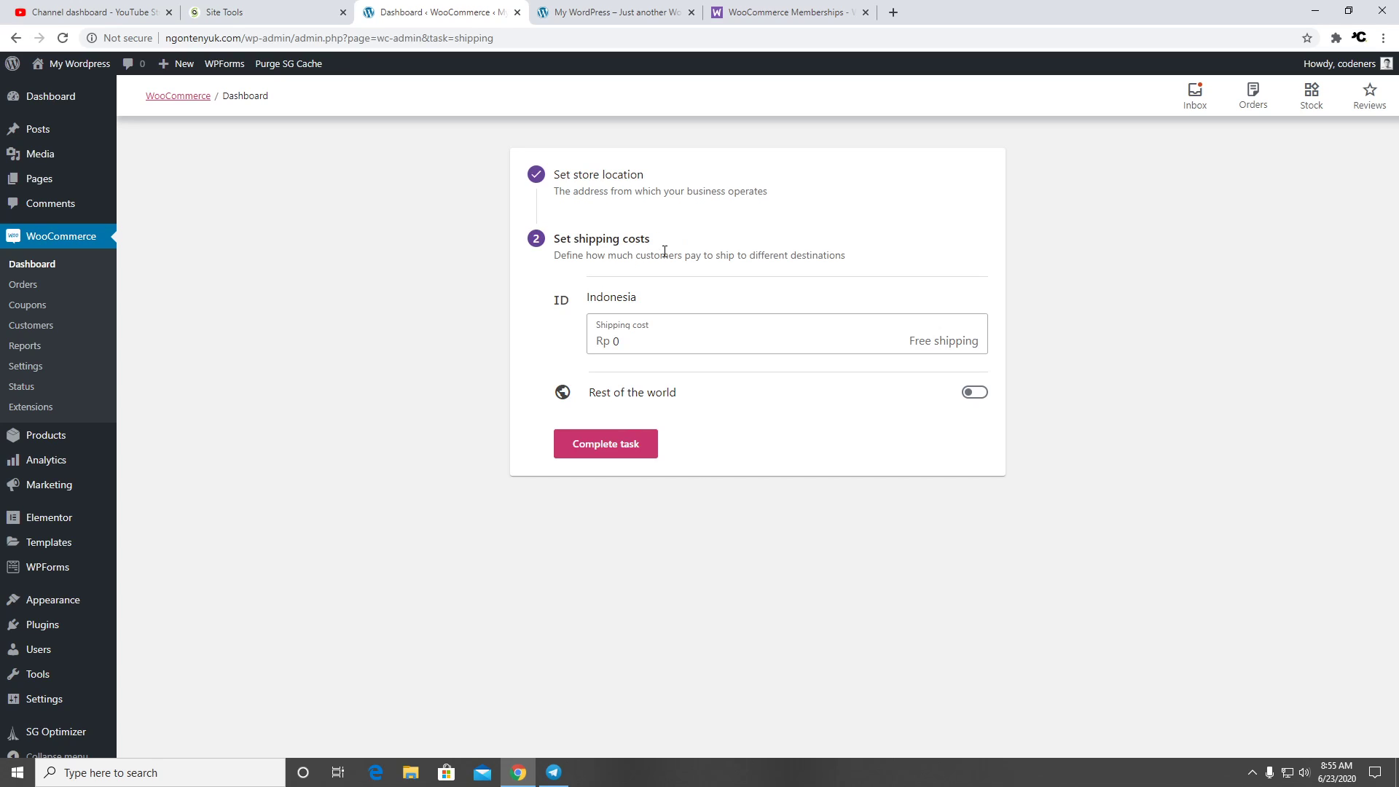
{"action": "left_click", "coordinate": [655, 342]}
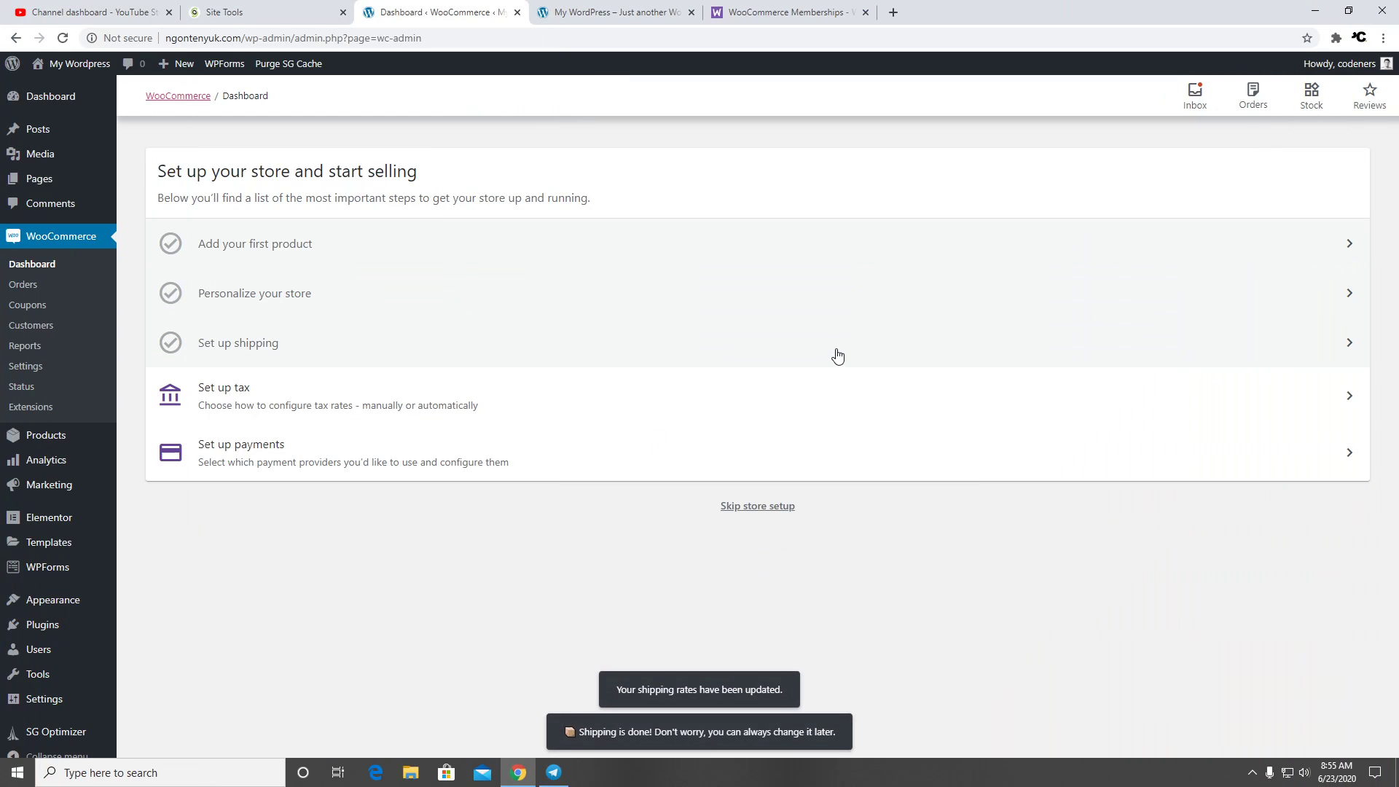
Add and save a 10% standard tax rate through the Set up tax task
{"action": "left_click", "coordinate": [536, 399]}
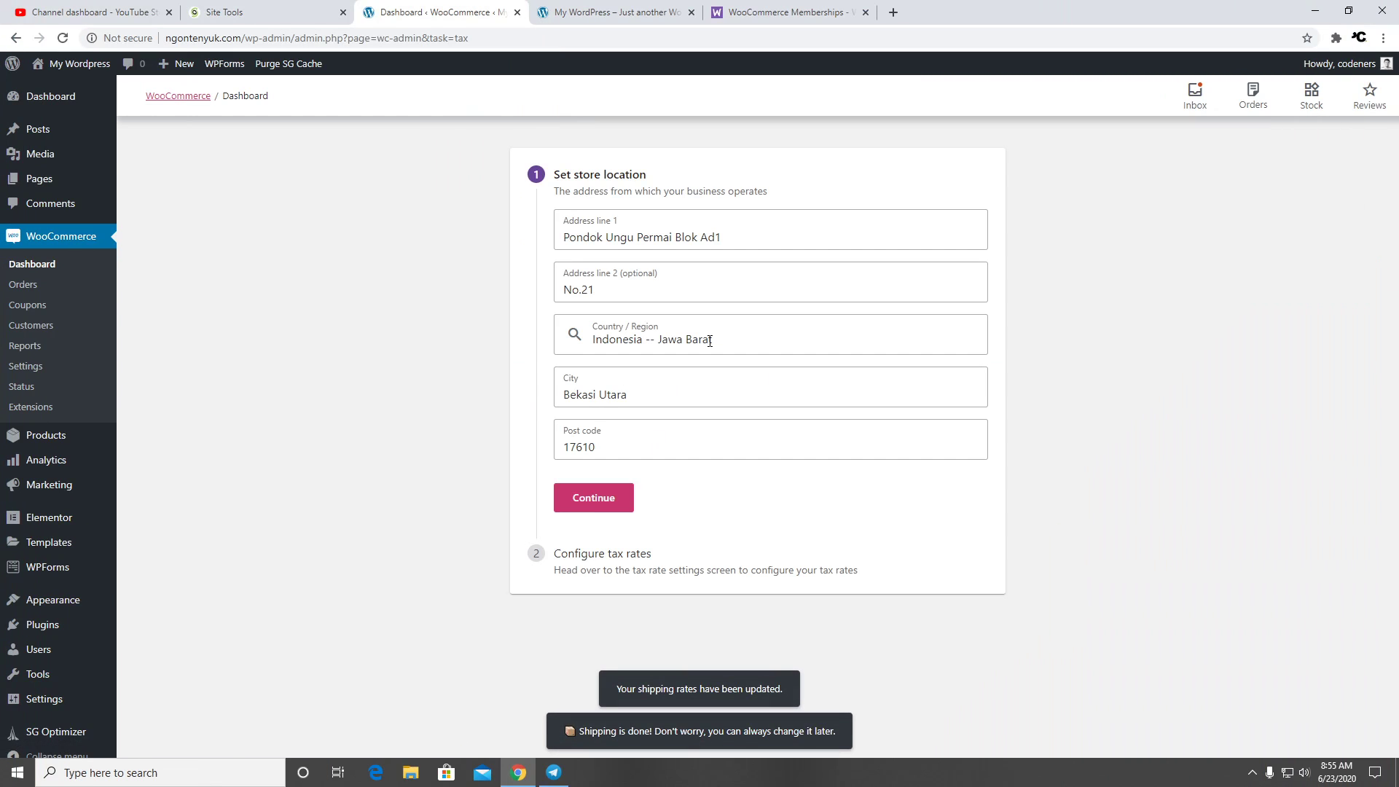
{"action": "left_click", "coordinate": [621, 503]}
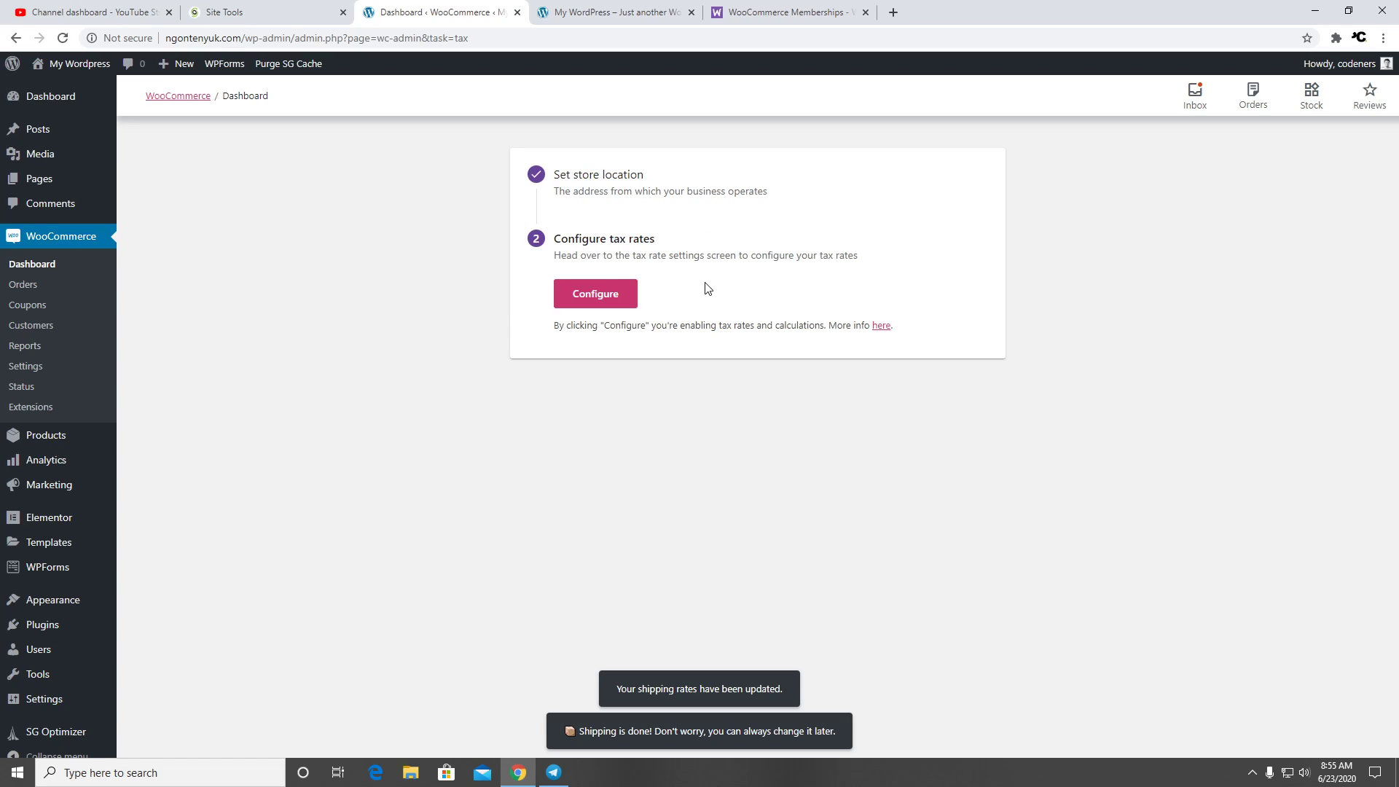
{"action": "left_click", "coordinate": [608, 294]}
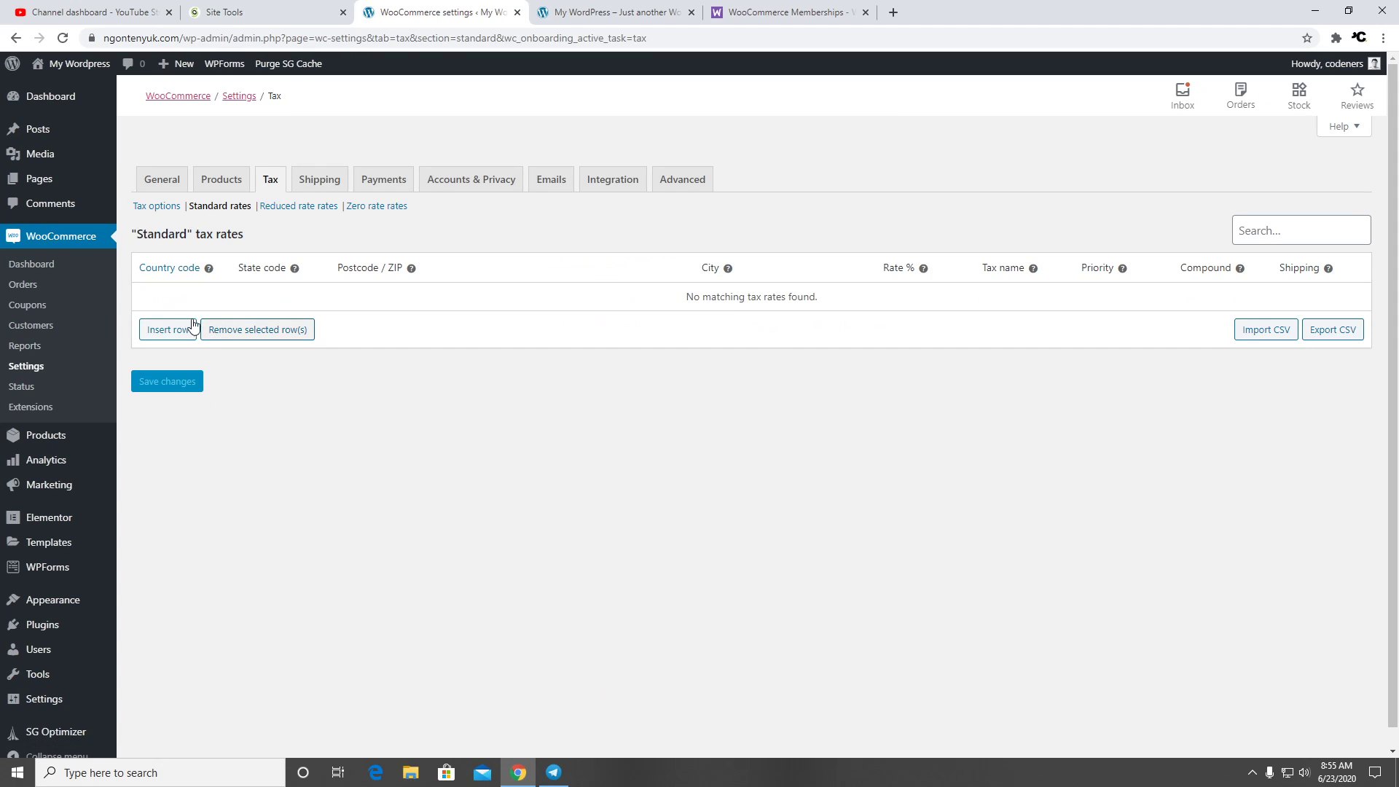
{"action": "left_click", "coordinate": [164, 332]}
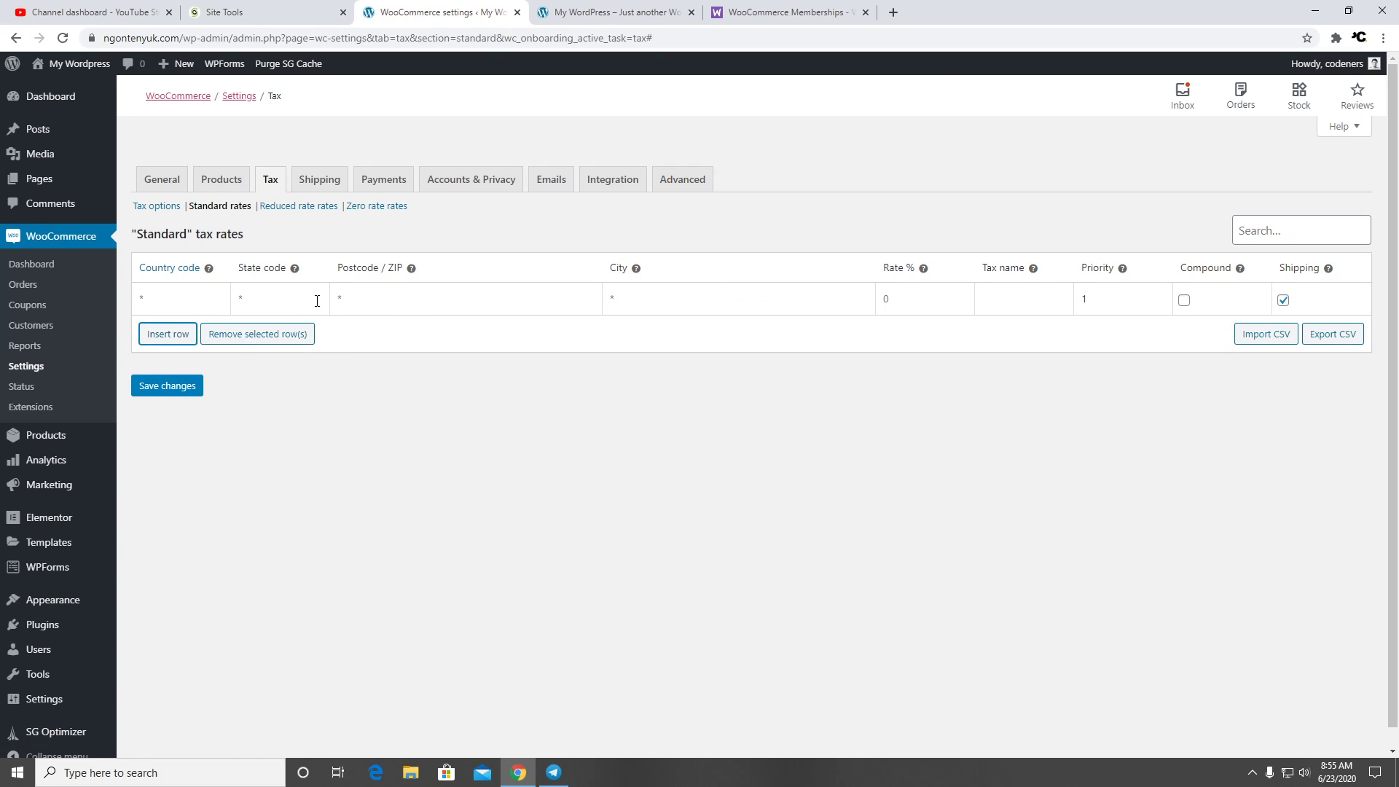
{"action": "left_click", "coordinate": [919, 300]}
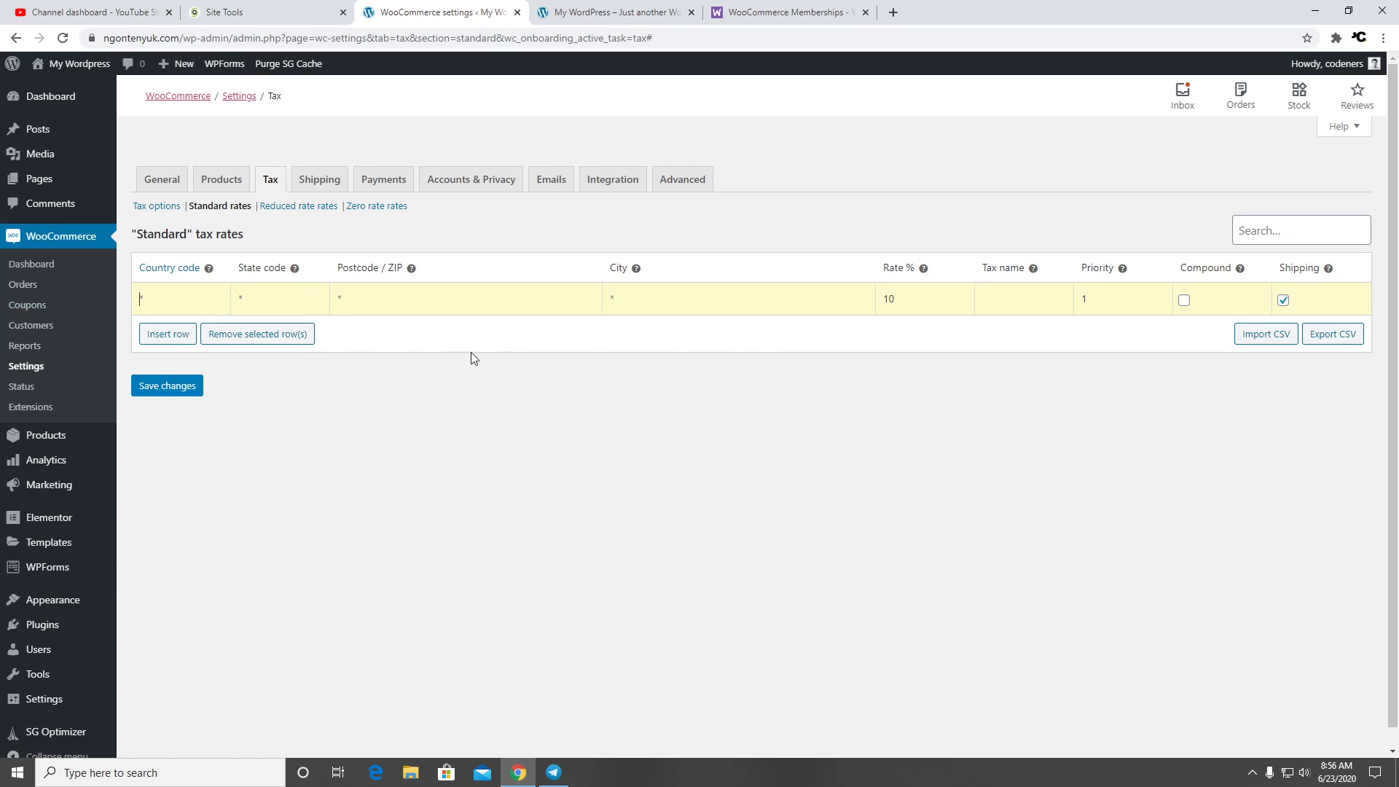
{"action": "left_click", "coordinate": [167, 387]}
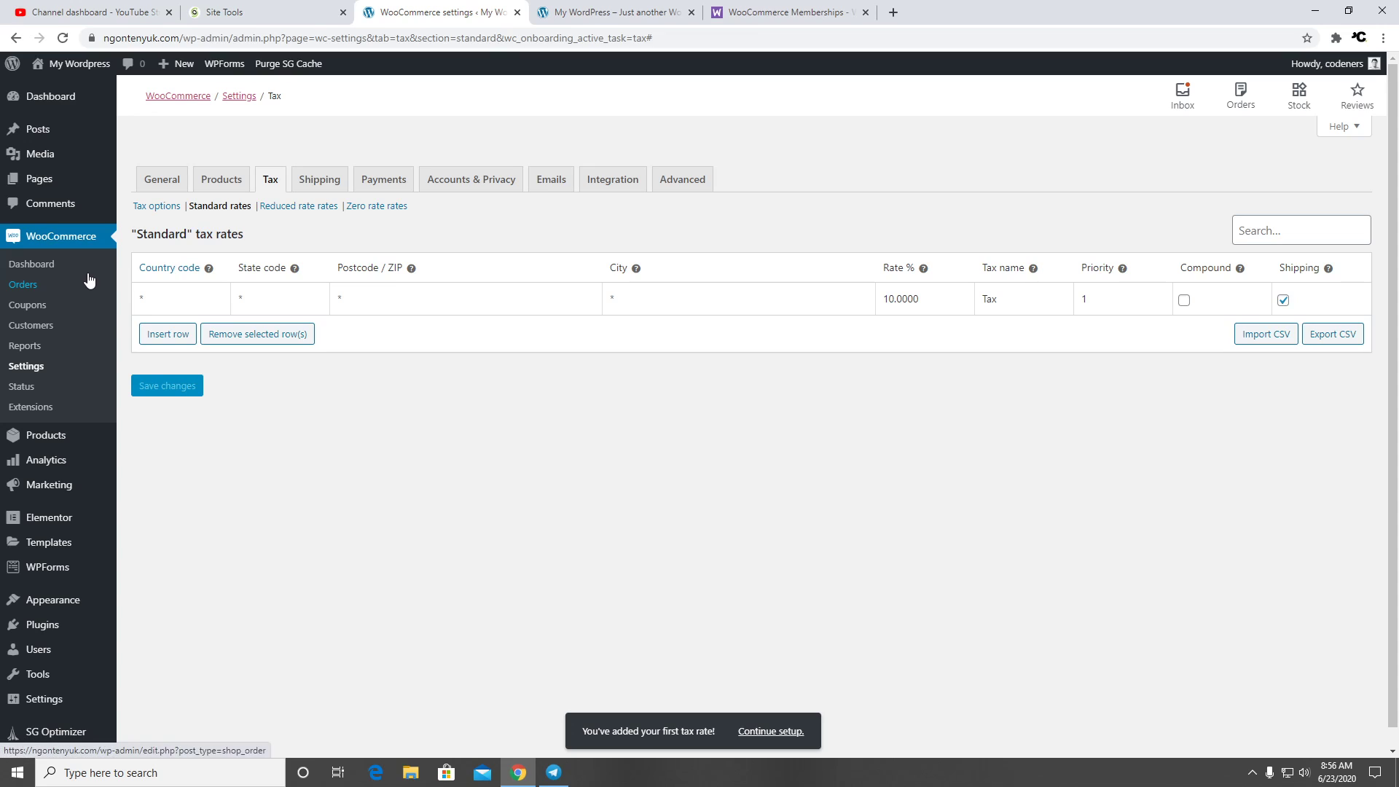
{"action": "left_click", "coordinate": [309, 186]}
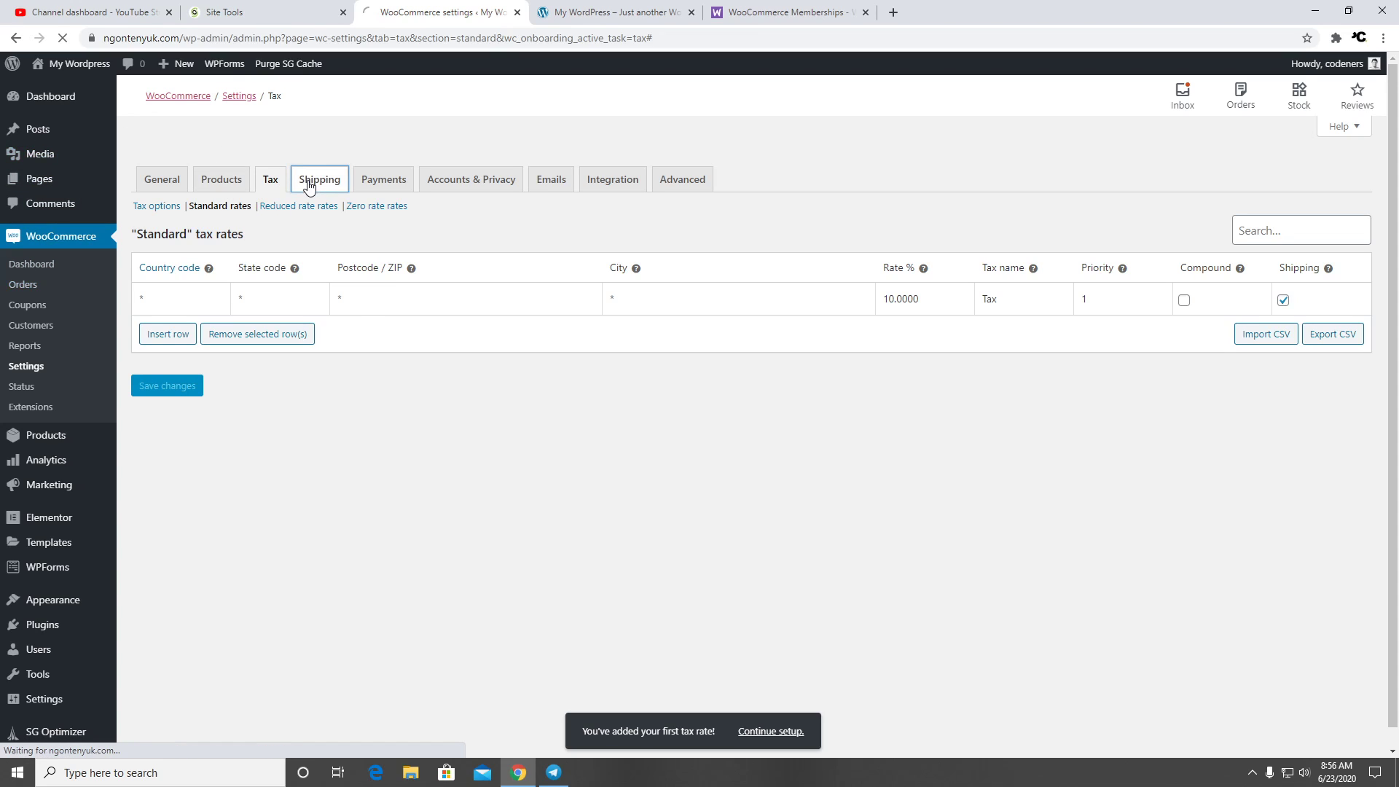
Enable Direct bank transfer payments and review its description text in the settings
{"action": "left_click", "coordinate": [376, 196]}
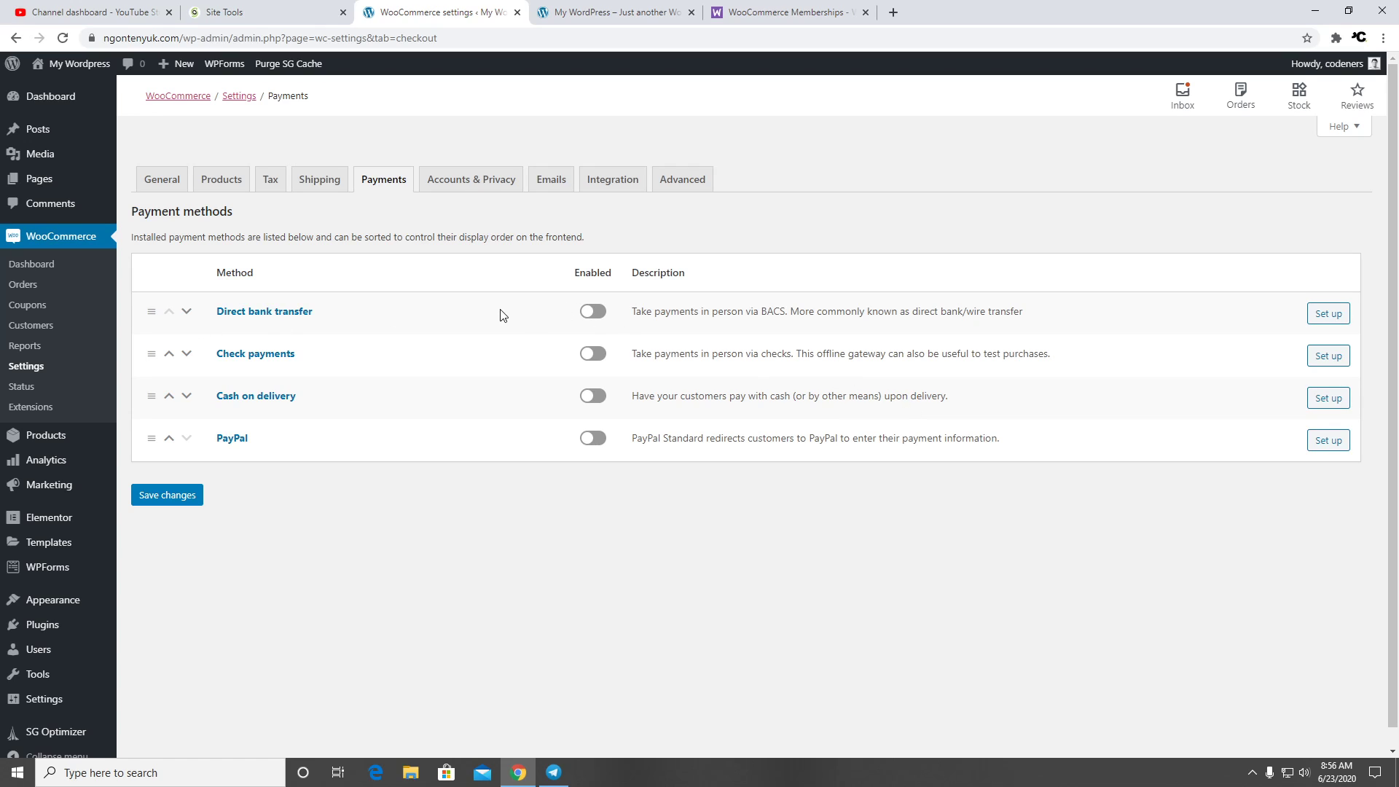
{"action": "left_click", "coordinate": [593, 311]}
{"action": "left_click", "coordinate": [1329, 314]}
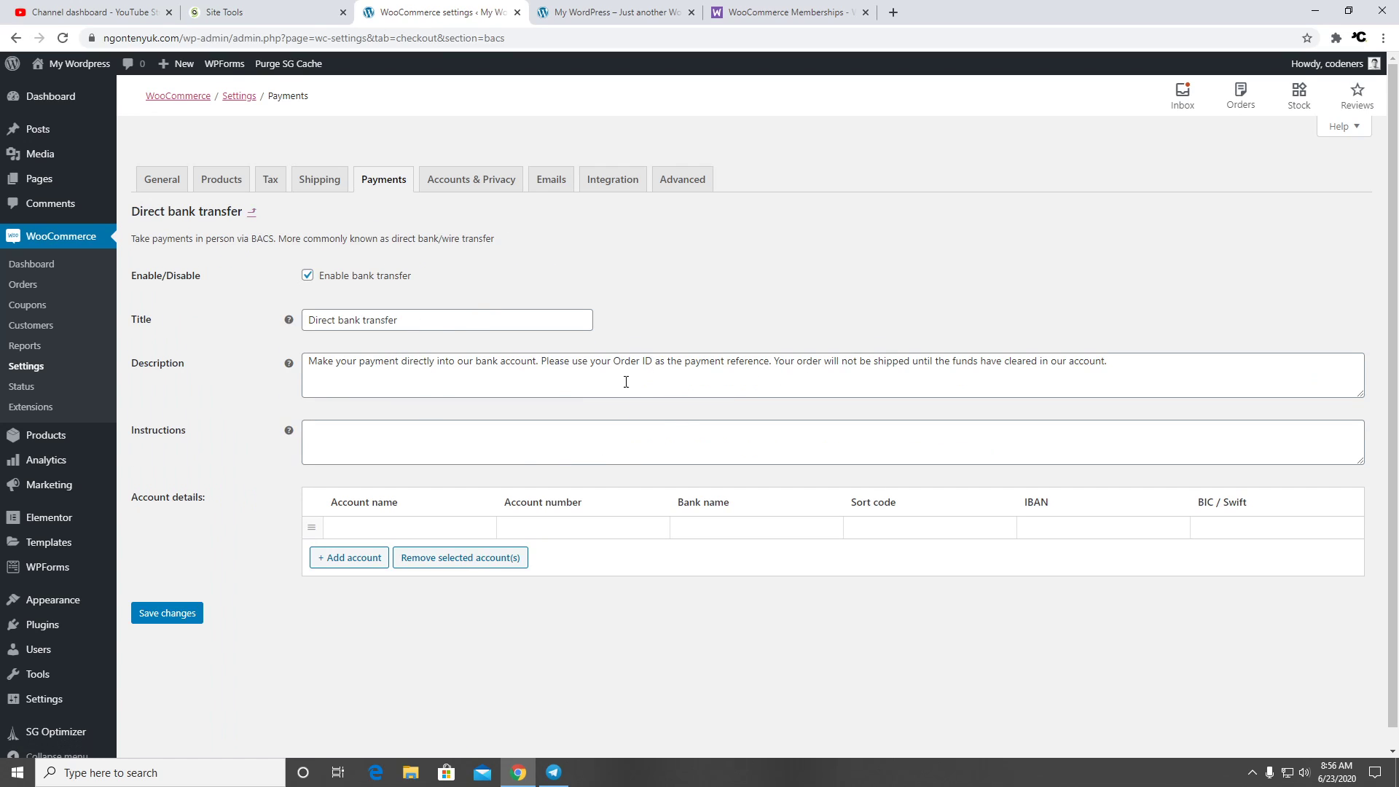
{"action": "left_click_drag", "start_coordinate": [1142, 355], "coordinate": [266, 354]}
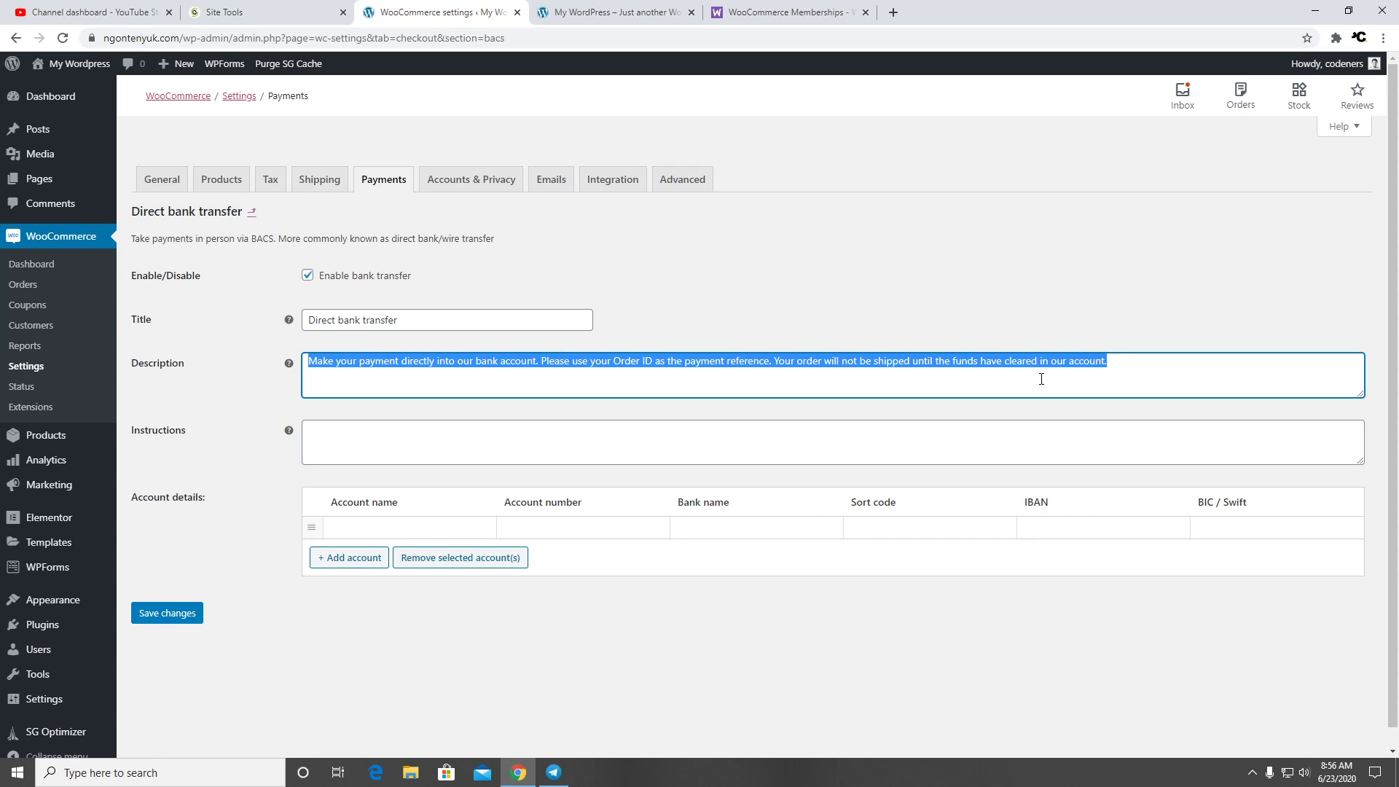
{"action": "left_click", "coordinate": [819, 363]}
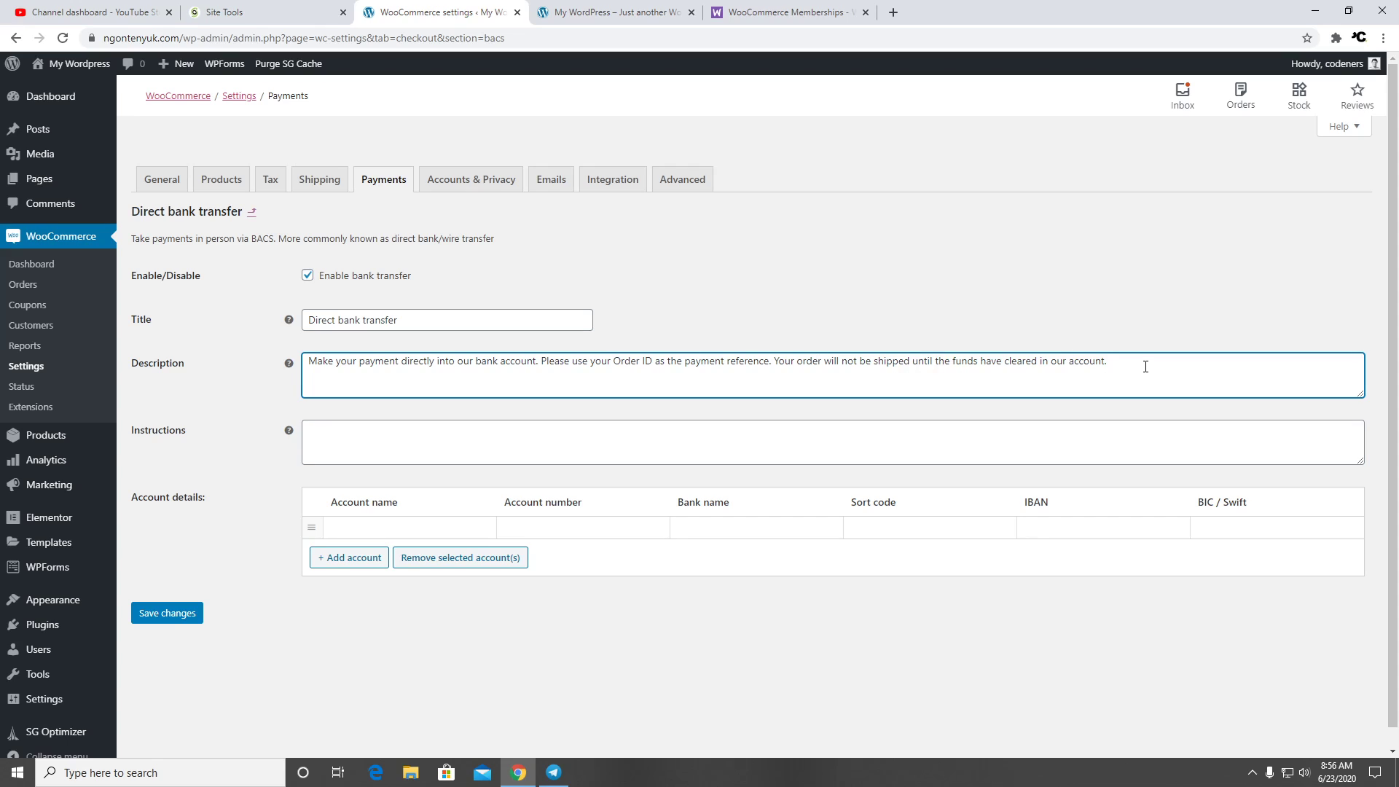
{"action": "left_click_drag", "start_coordinate": [1146, 367], "coordinate": [820, 372]}
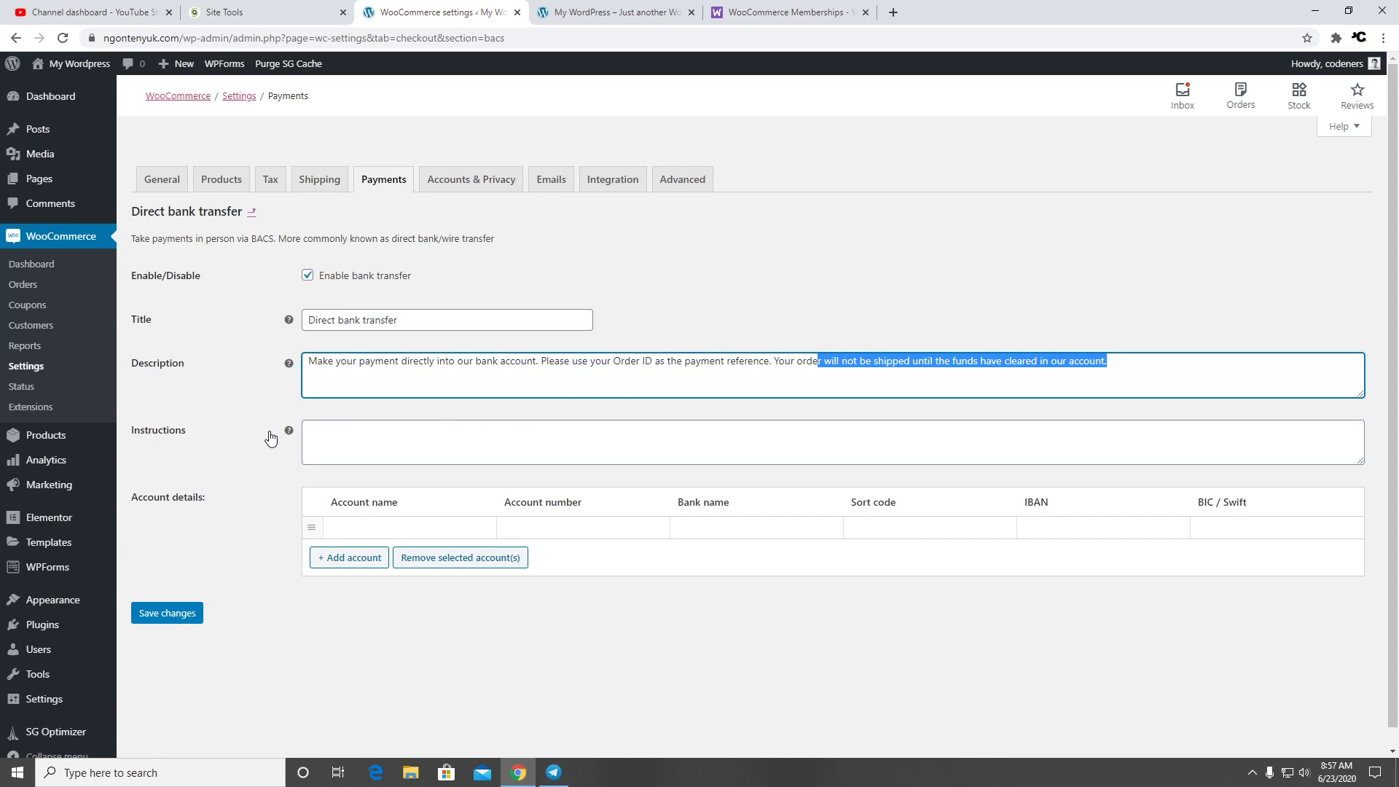
{"action": "left_click", "coordinate": [271, 442]}
{"action": "left_click", "coordinate": [434, 430]}
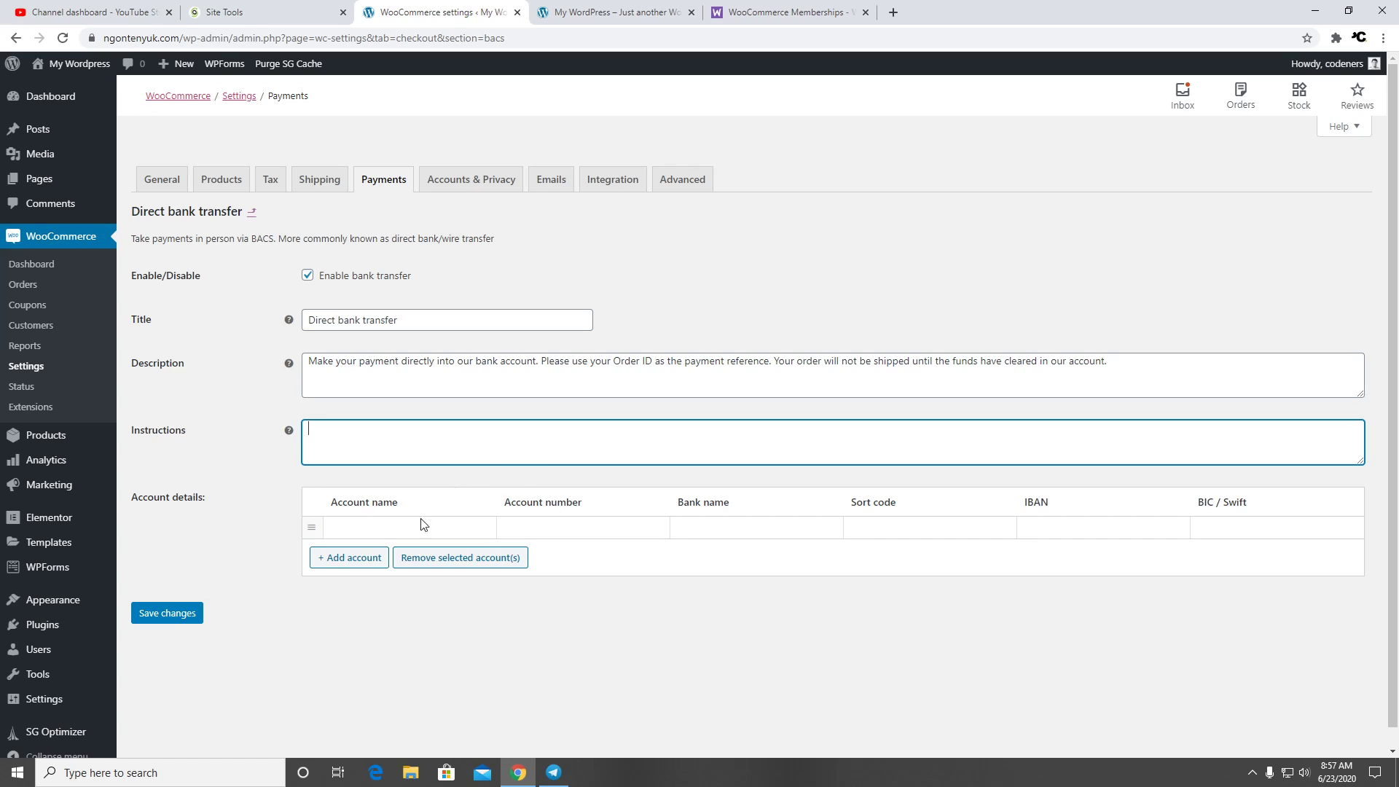
Add a bank account with the holder's name, account number and Bank BCA, and save it
{"action": "left_click", "coordinate": [458, 519]}
{"action": "left_click", "coordinate": [440, 557]}
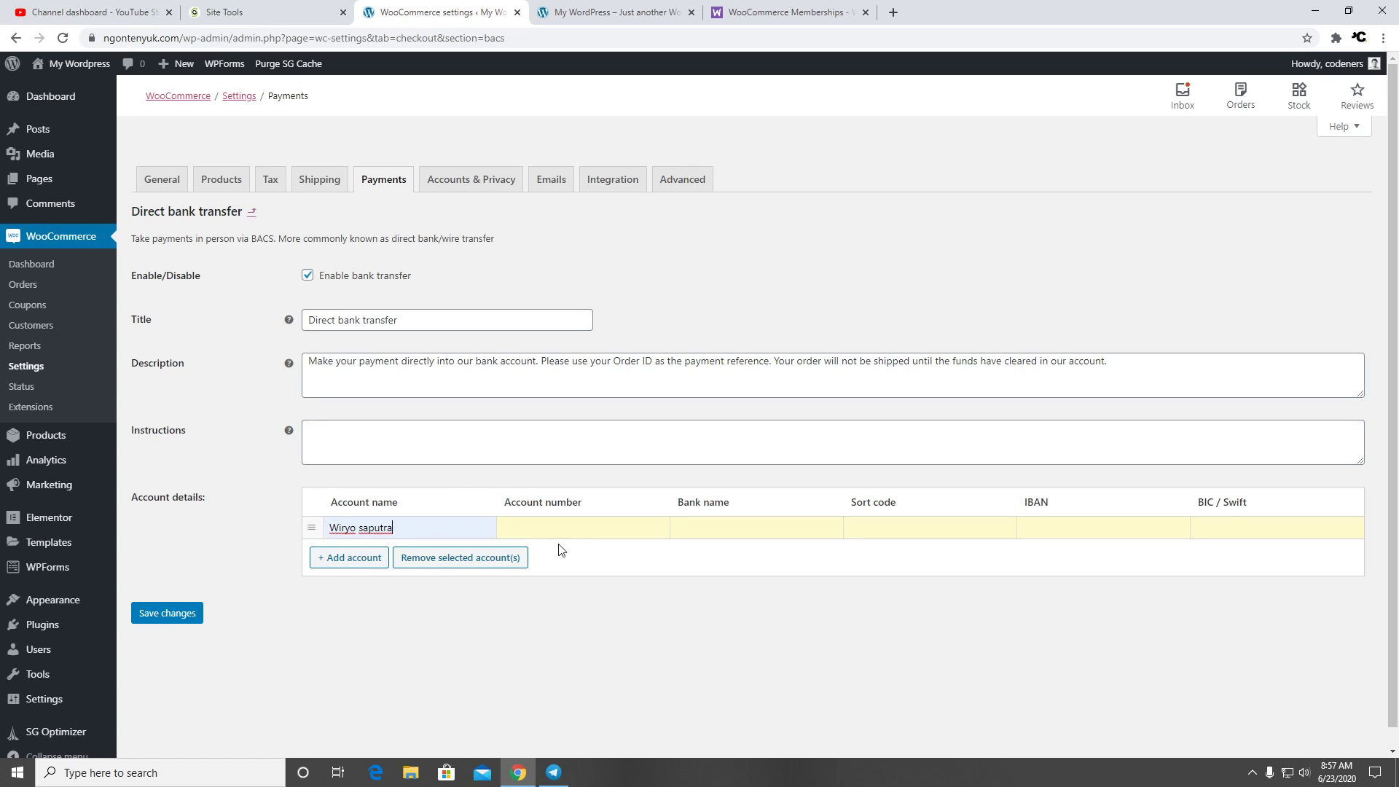
{"action": "left_click", "coordinate": [587, 534]}
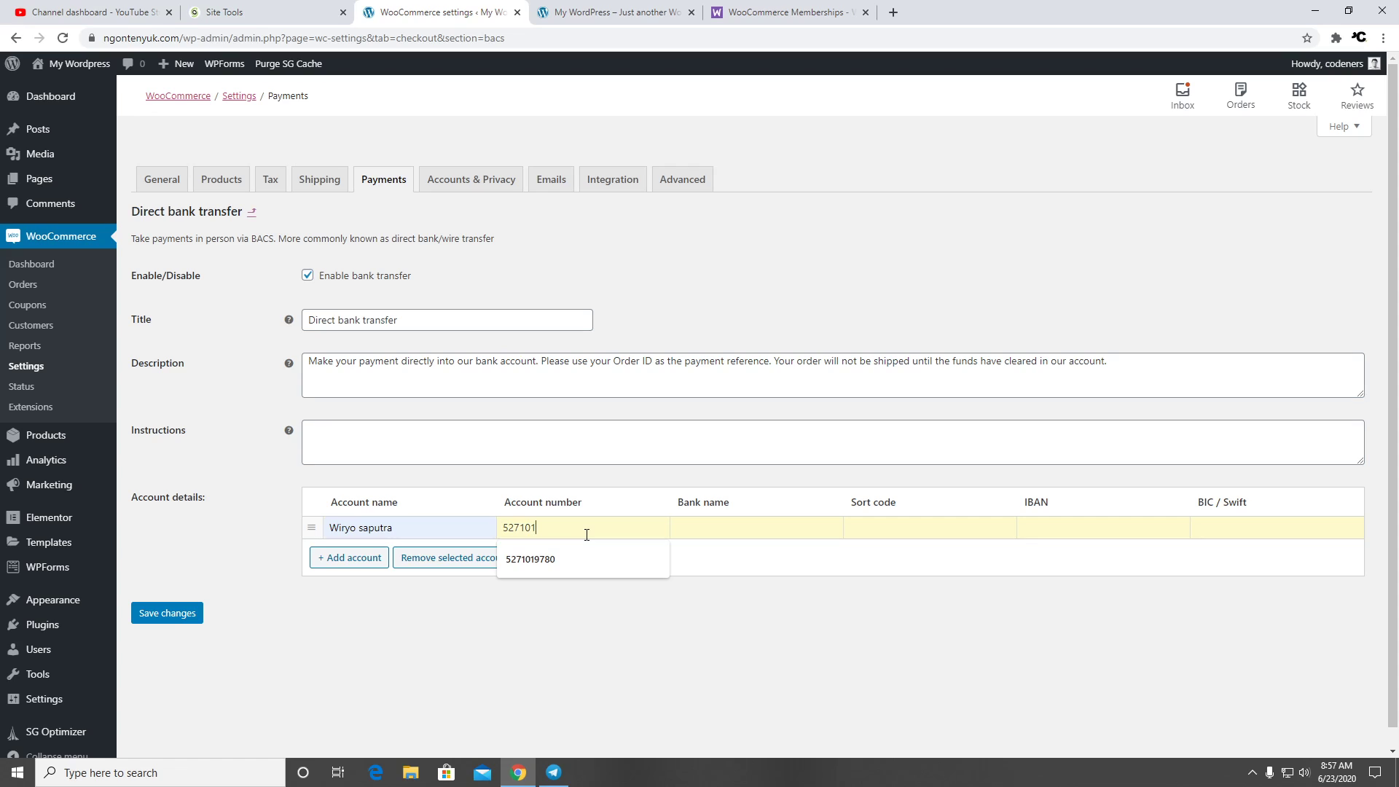
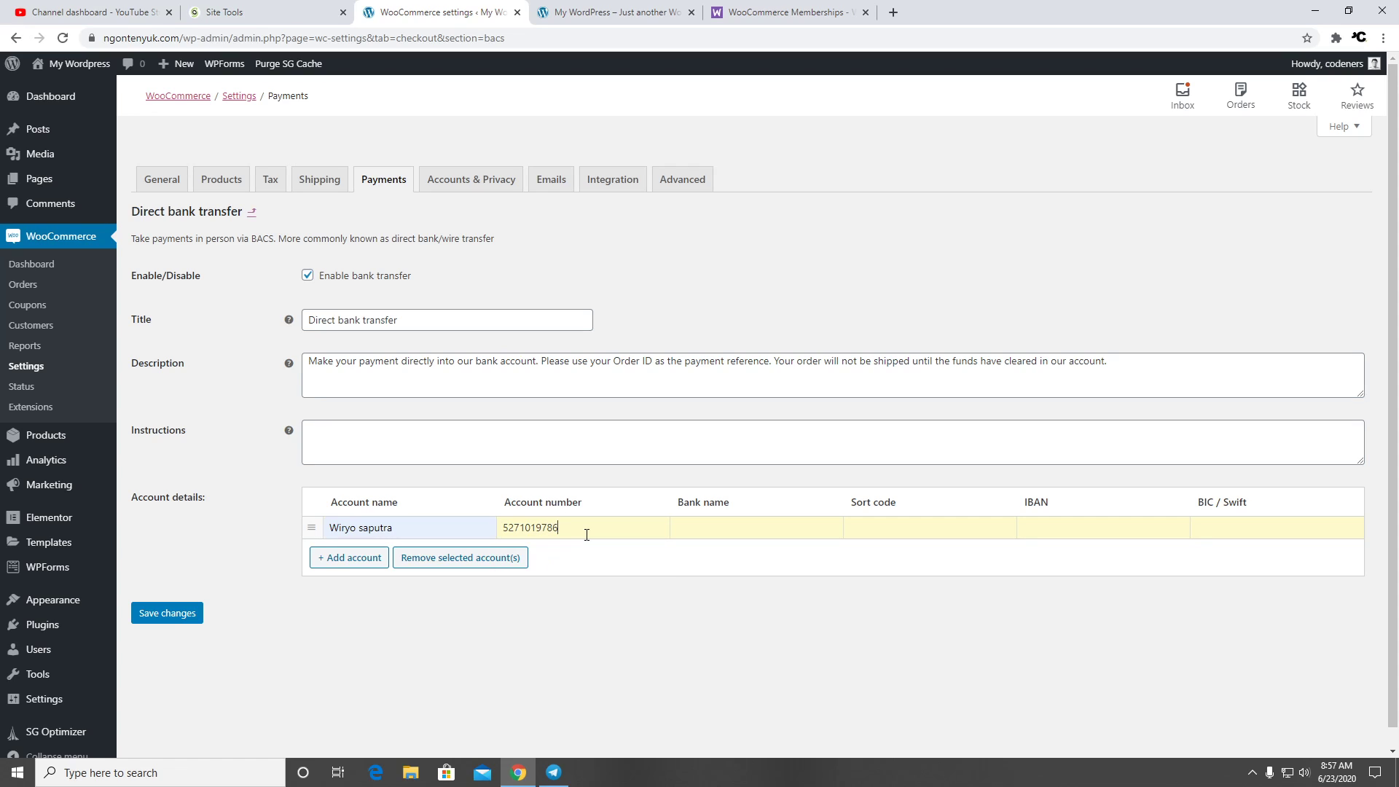
{"action": "left_click", "coordinate": [699, 531]}
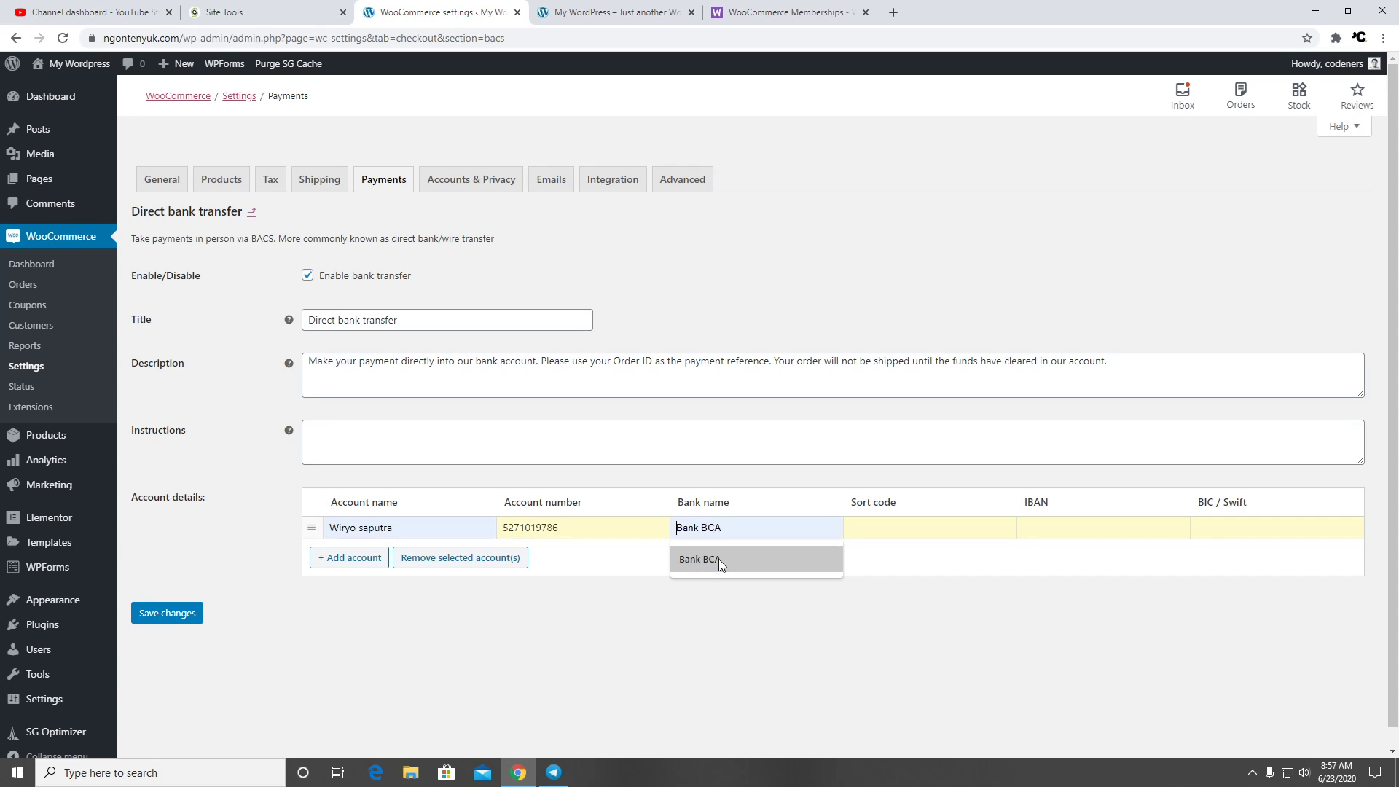
{"action": "left_click", "coordinate": [719, 558]}
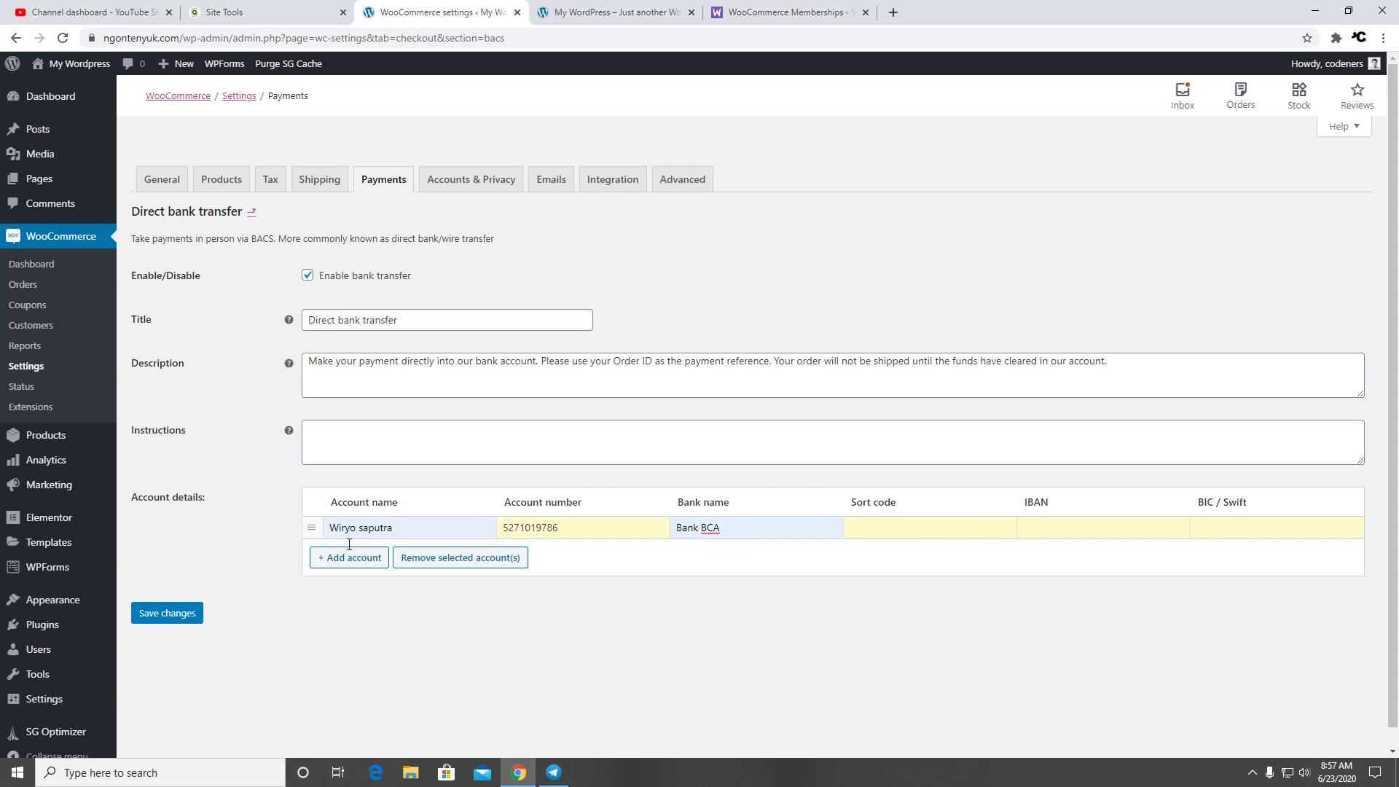
{"action": "left_click", "coordinate": [190, 616]}
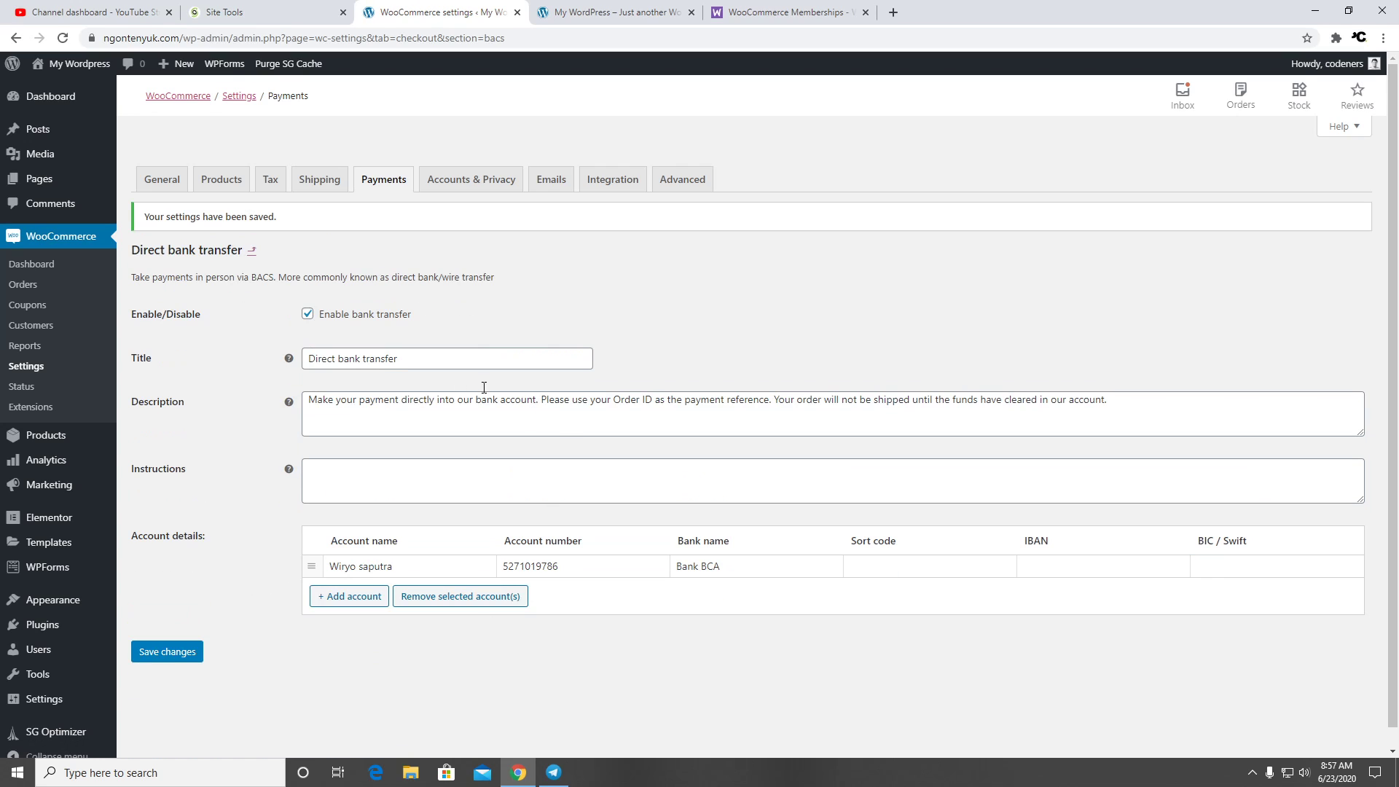
{"action": "left_click", "coordinate": [484, 192]}
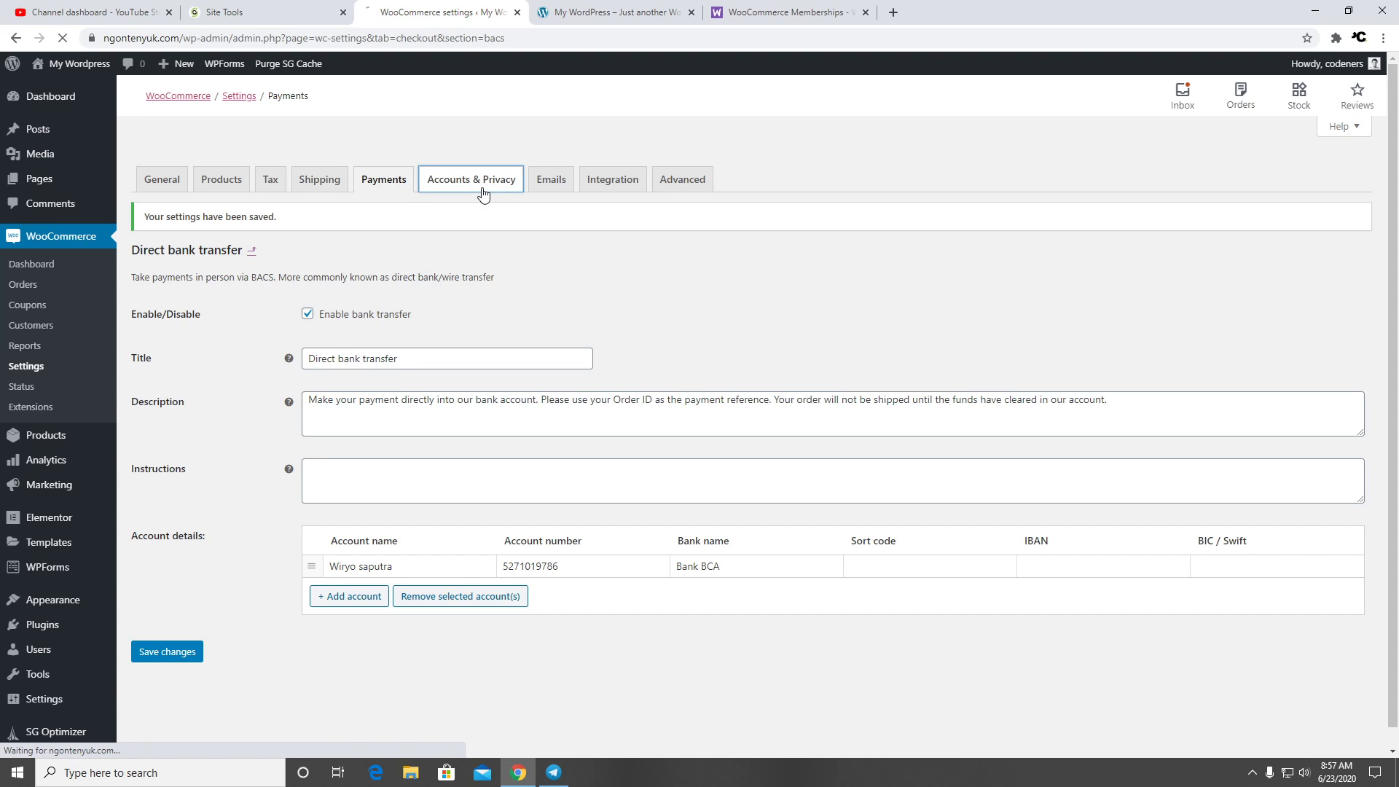
Choose Privacy Policy as the store's privacy page and save the settings
{"action": "scroll", "coordinate": [476, 537], "scroll_direction": "down", "scroll_amount": 5}
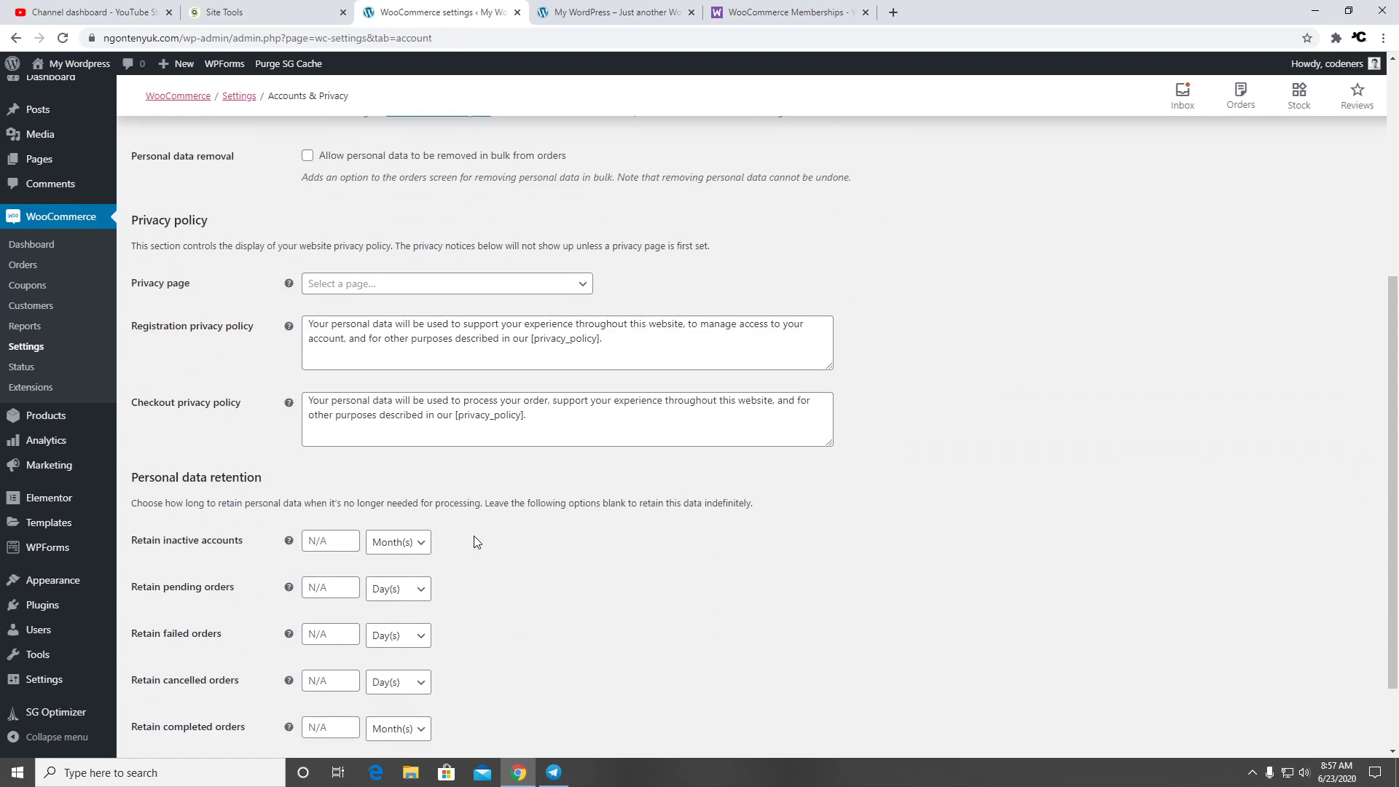
{"action": "left_click", "coordinate": [562, 284]}
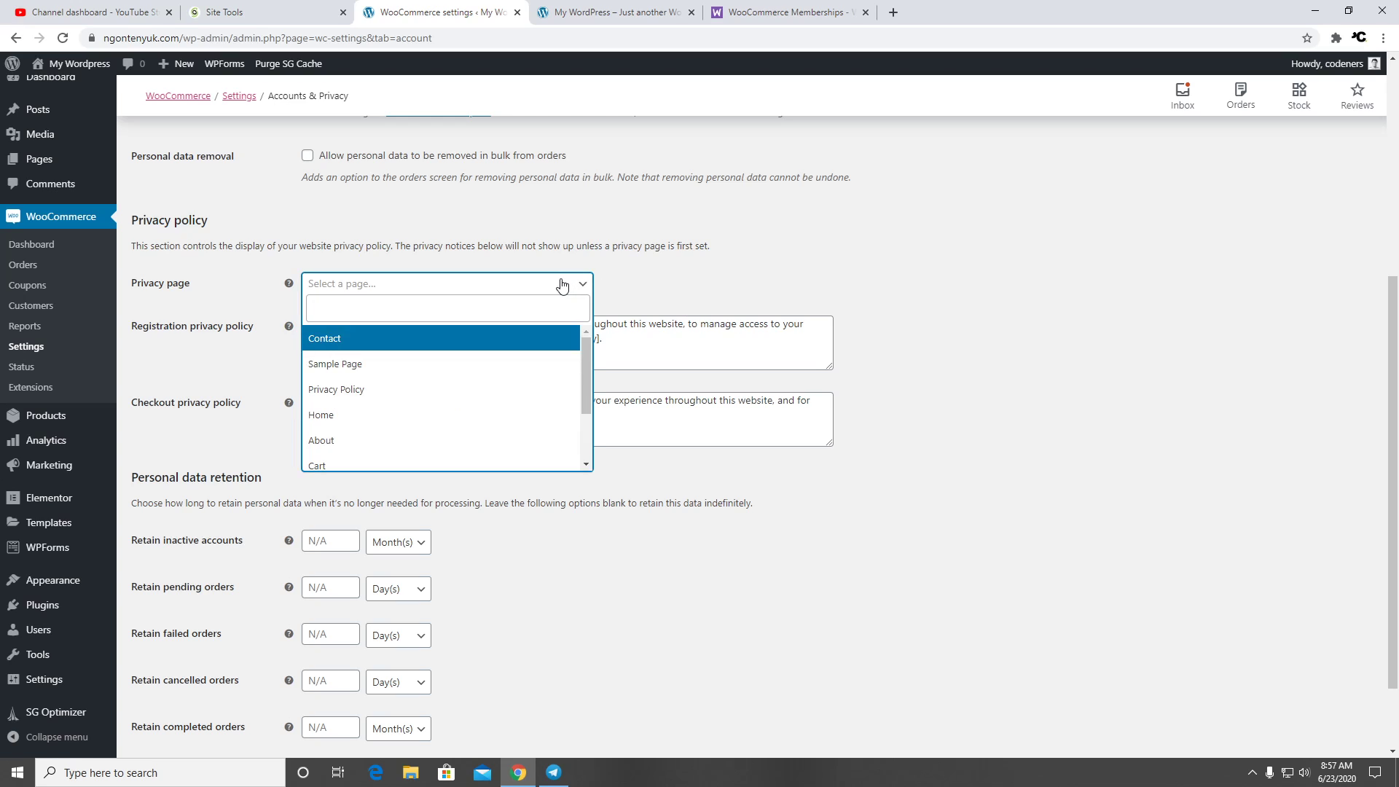
{"action": "left_click", "coordinate": [506, 389]}
{"action": "scroll", "coordinate": [509, 547], "scroll_direction": "down", "scroll_amount": 2}
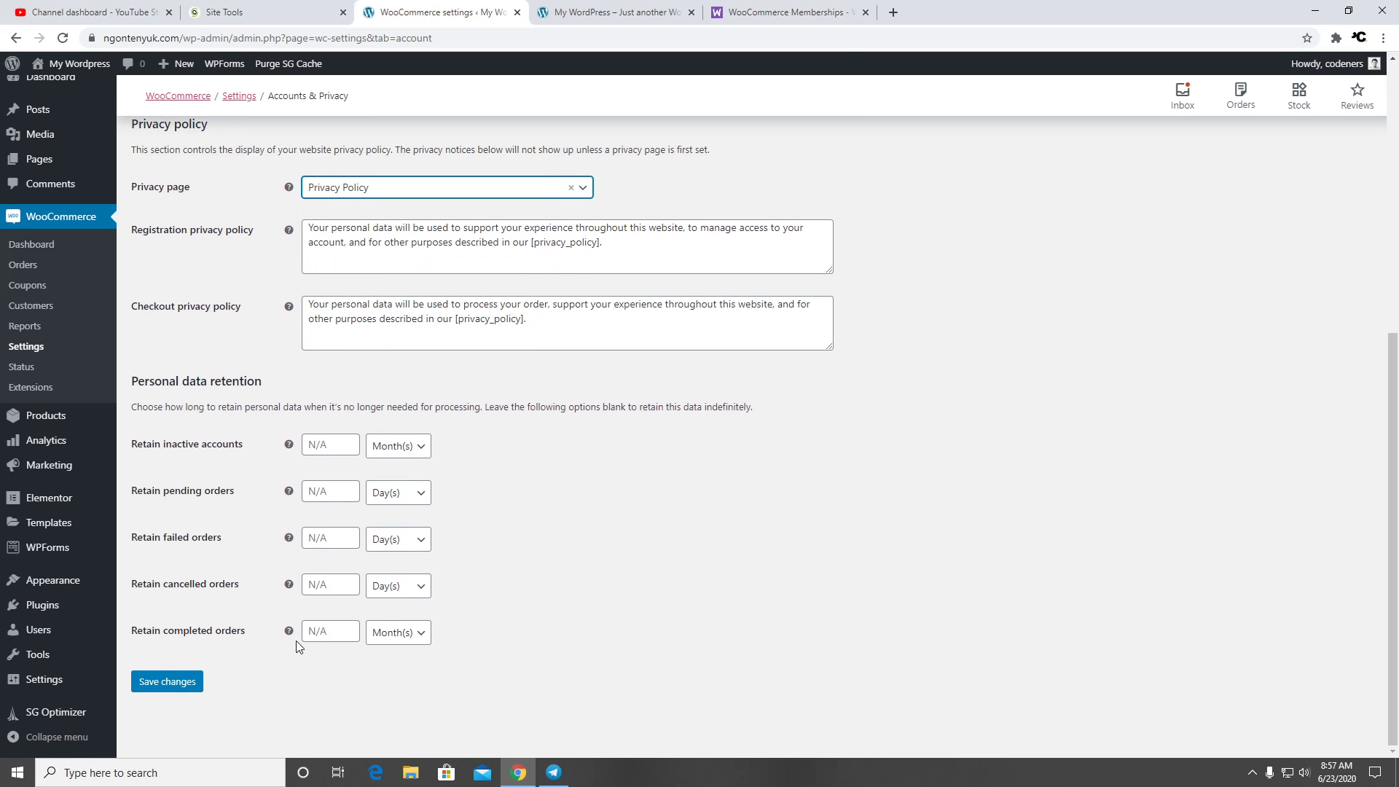
{"action": "left_click", "coordinate": [183, 682]}
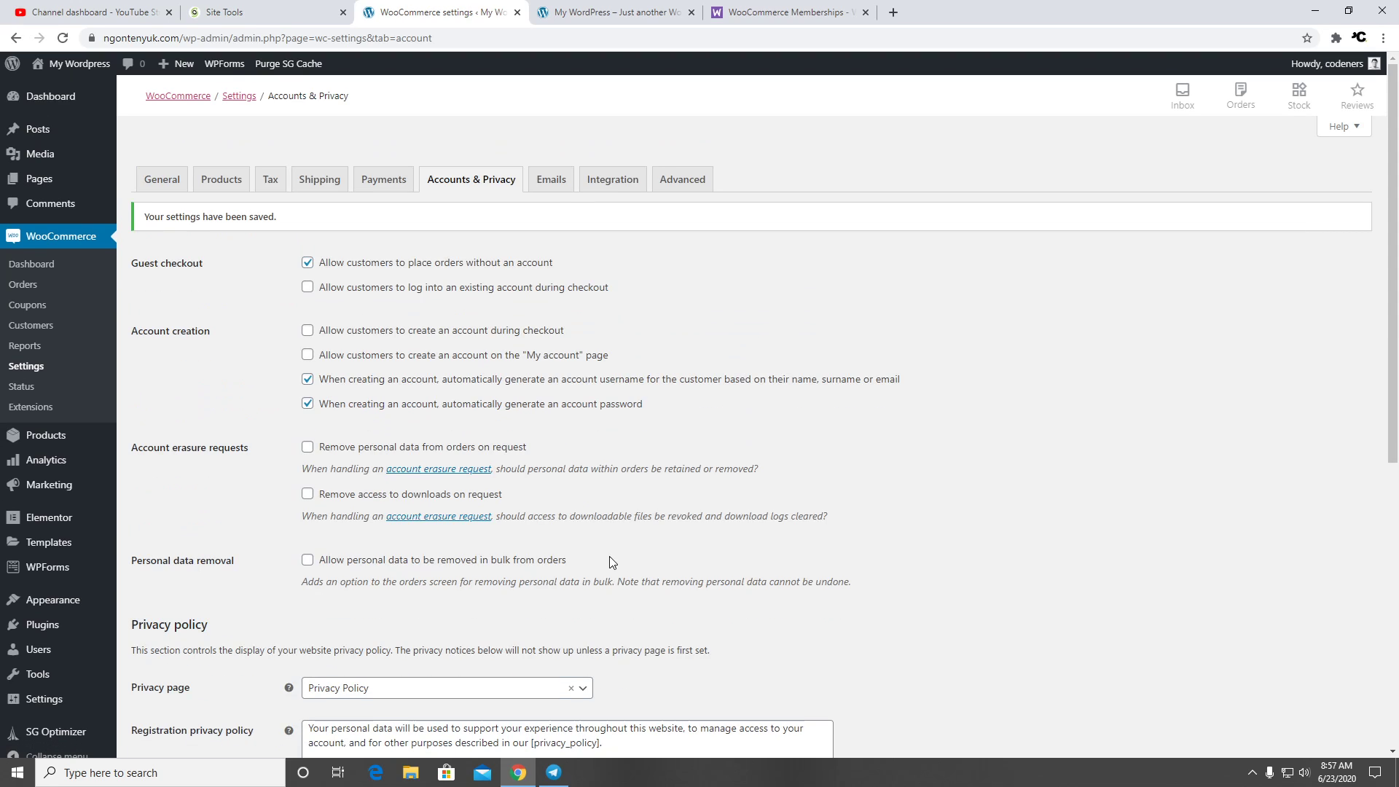
{"action": "left_click", "coordinate": [547, 188]}
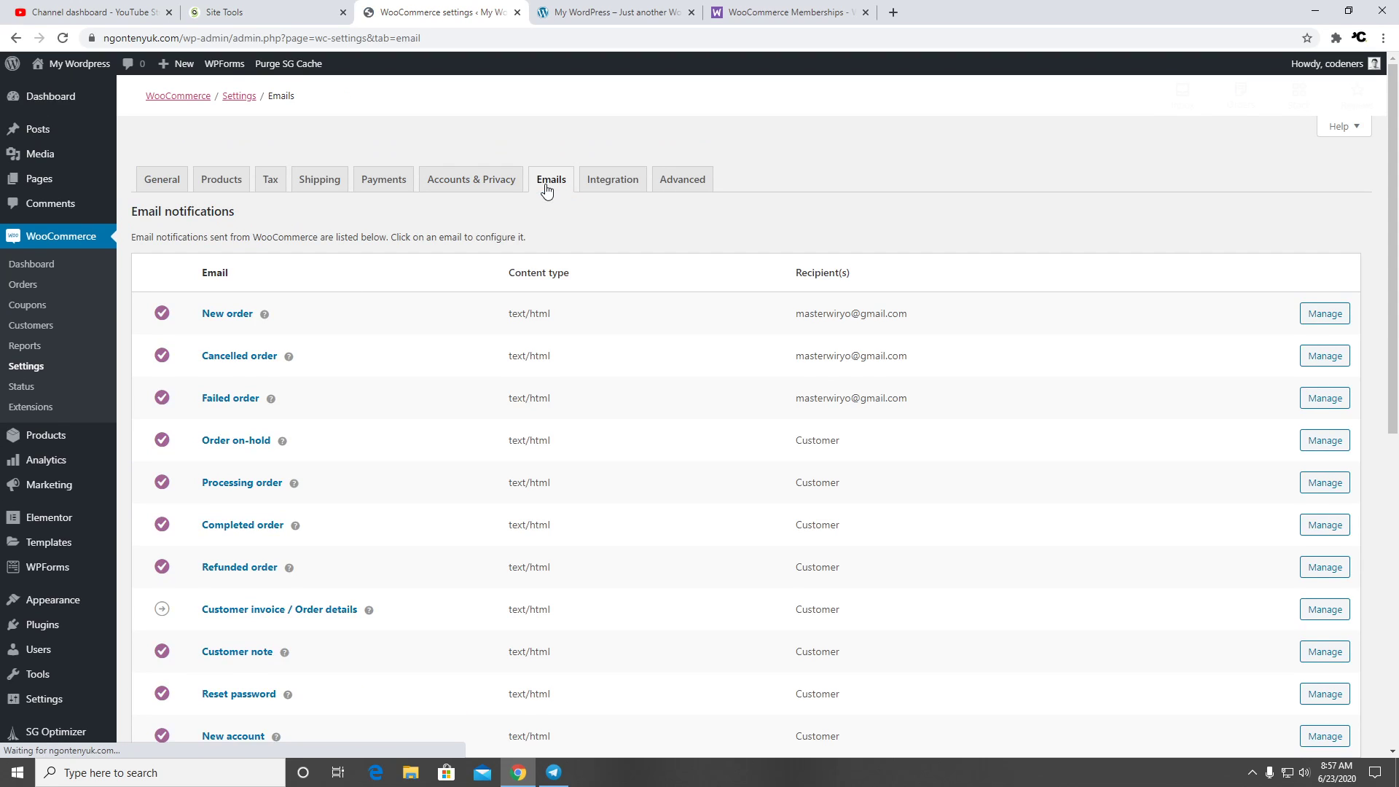
{"action": "scroll", "coordinate": [472, 416], "scroll_direction": "down", "scroll_amount": 3}
Open the New order email settings and review its additional content
{"action": "scroll", "coordinate": [472, 416], "scroll_direction": "up", "scroll_amount": 3}
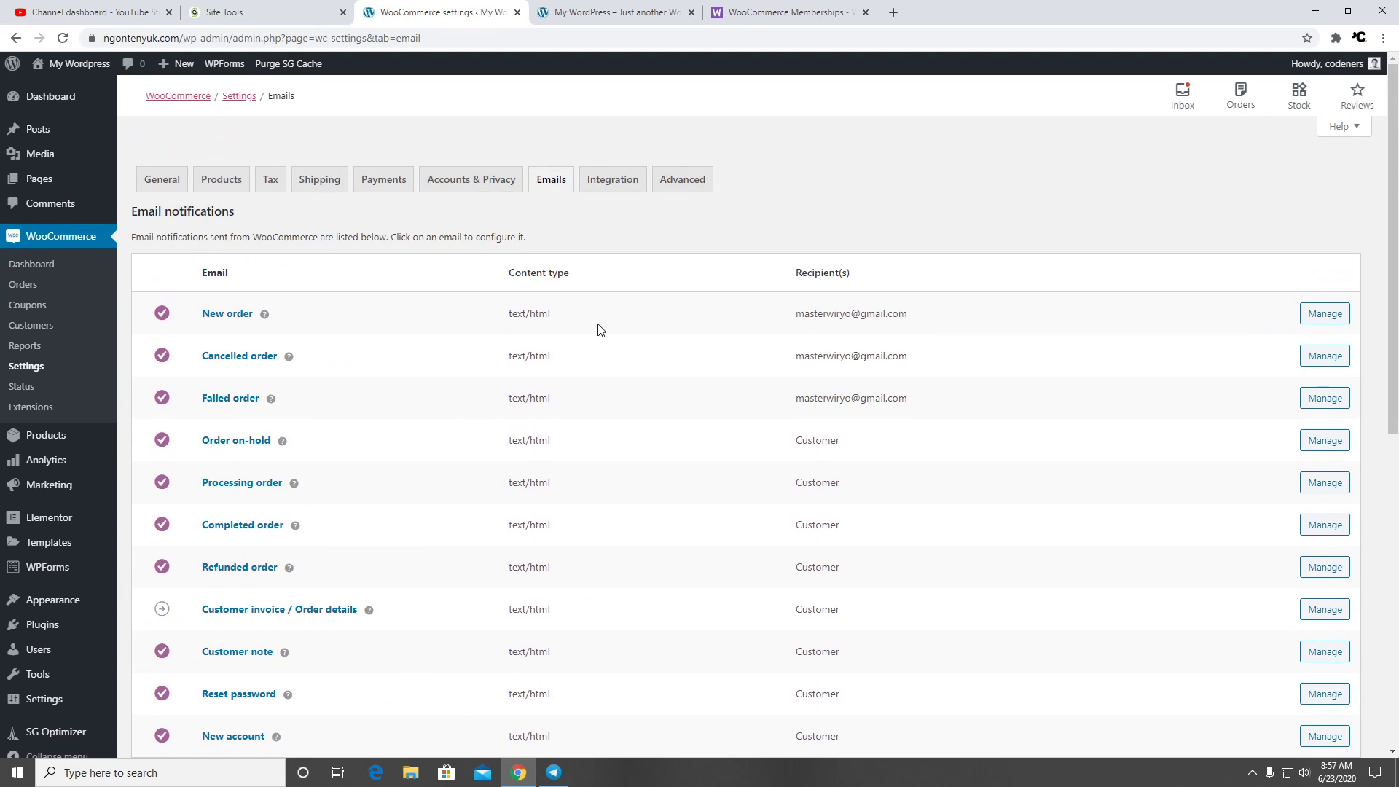
{"action": "left_click", "coordinate": [1304, 315]}
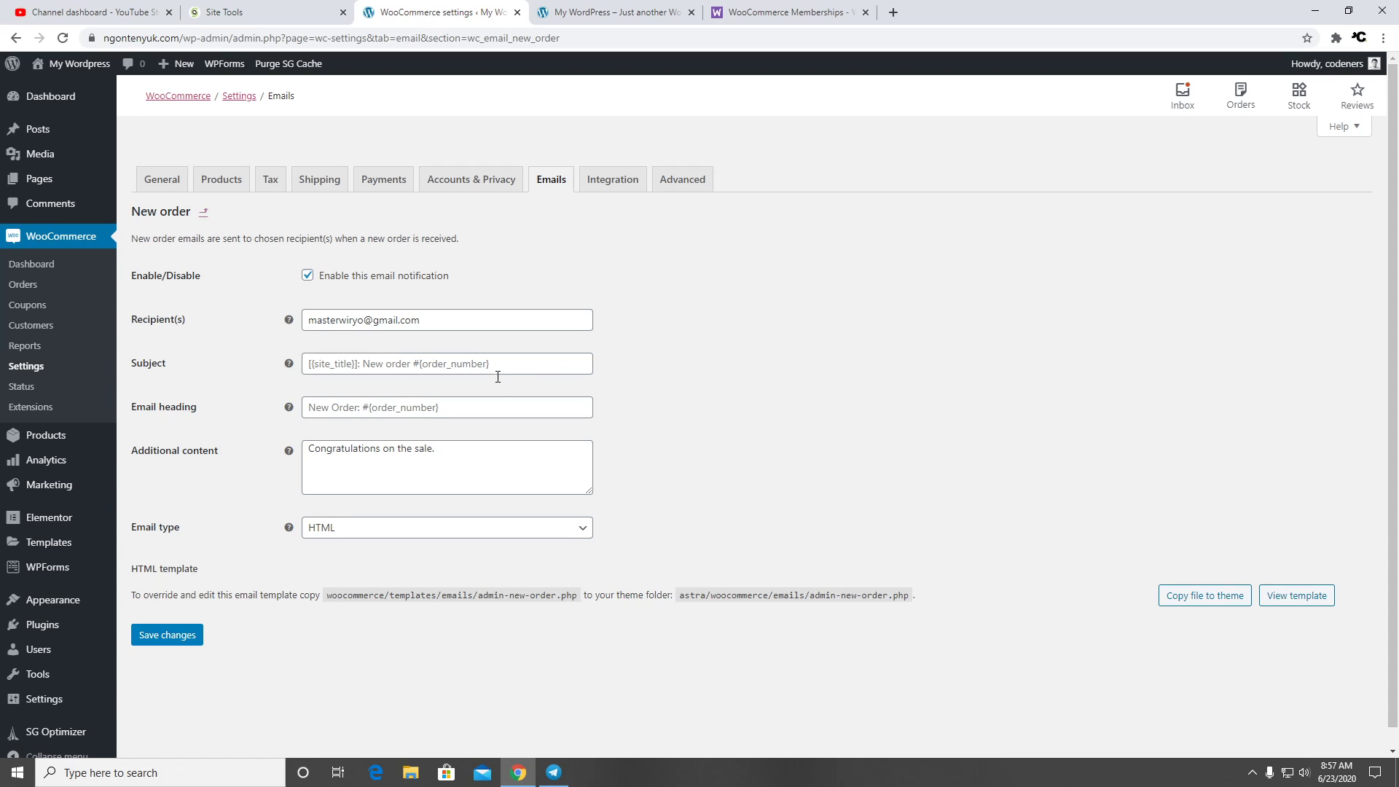
{"action": "left_click_drag", "start_coordinate": [476, 449], "coordinate": [265, 453]}
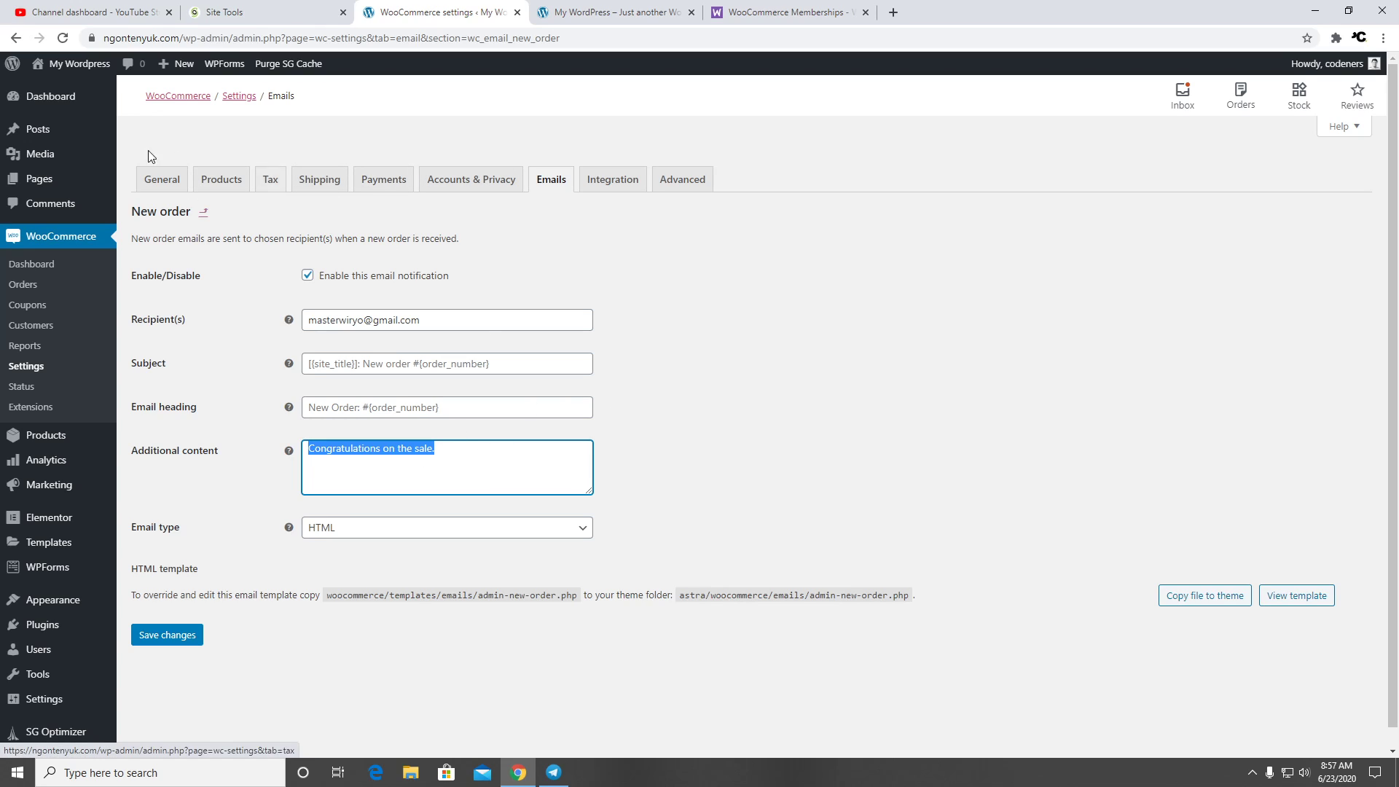
Return to the email notifications list and show the MaxMind Geolocation integration settings
{"action": "left_click", "coordinate": [15, 38]}
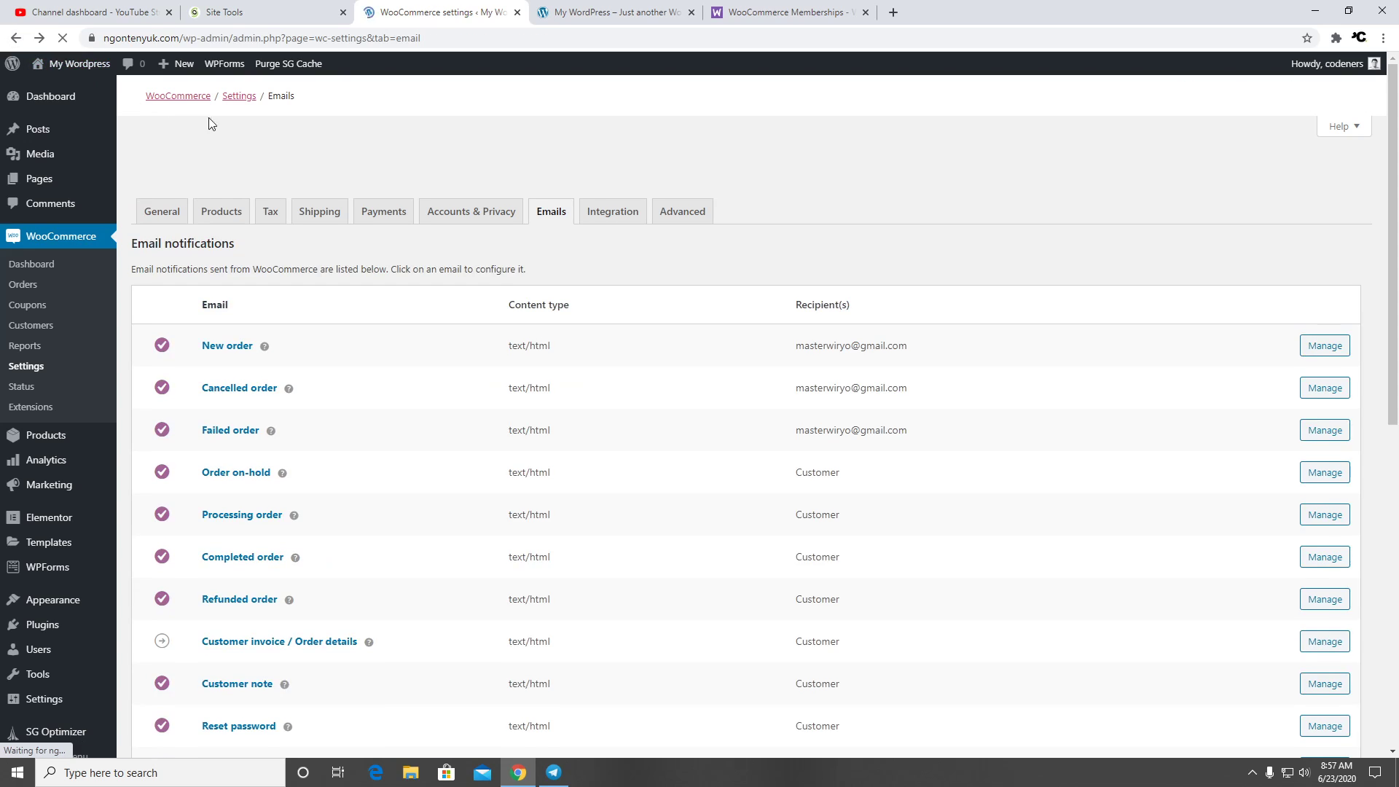
{"action": "scroll", "coordinate": [712, 522], "scroll_direction": "down", "scroll_amount": 5}
{"action": "scroll", "coordinate": [706, 522], "scroll_direction": "up", "scroll_amount": 4}
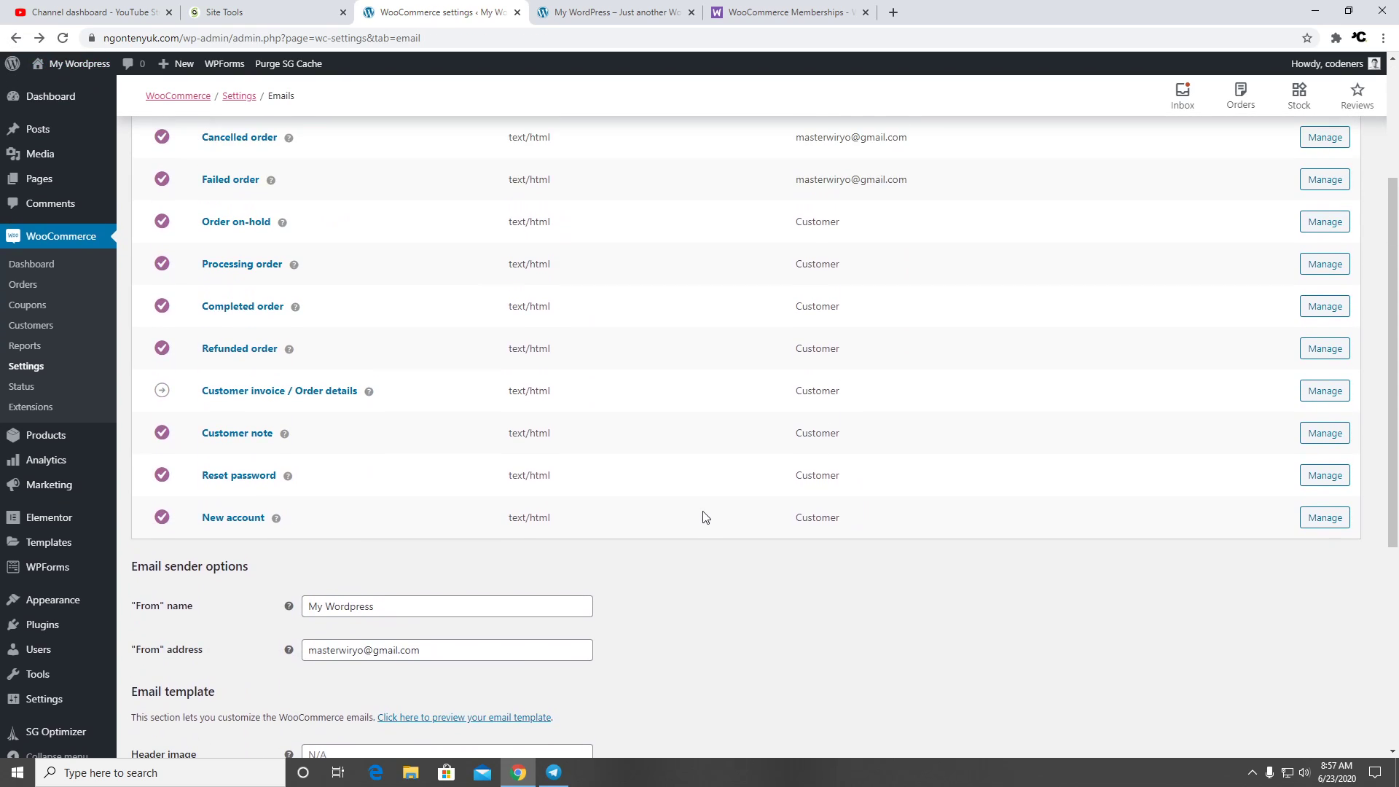
{"action": "scroll", "coordinate": [699, 521], "scroll_direction": "up", "scroll_amount": 1}
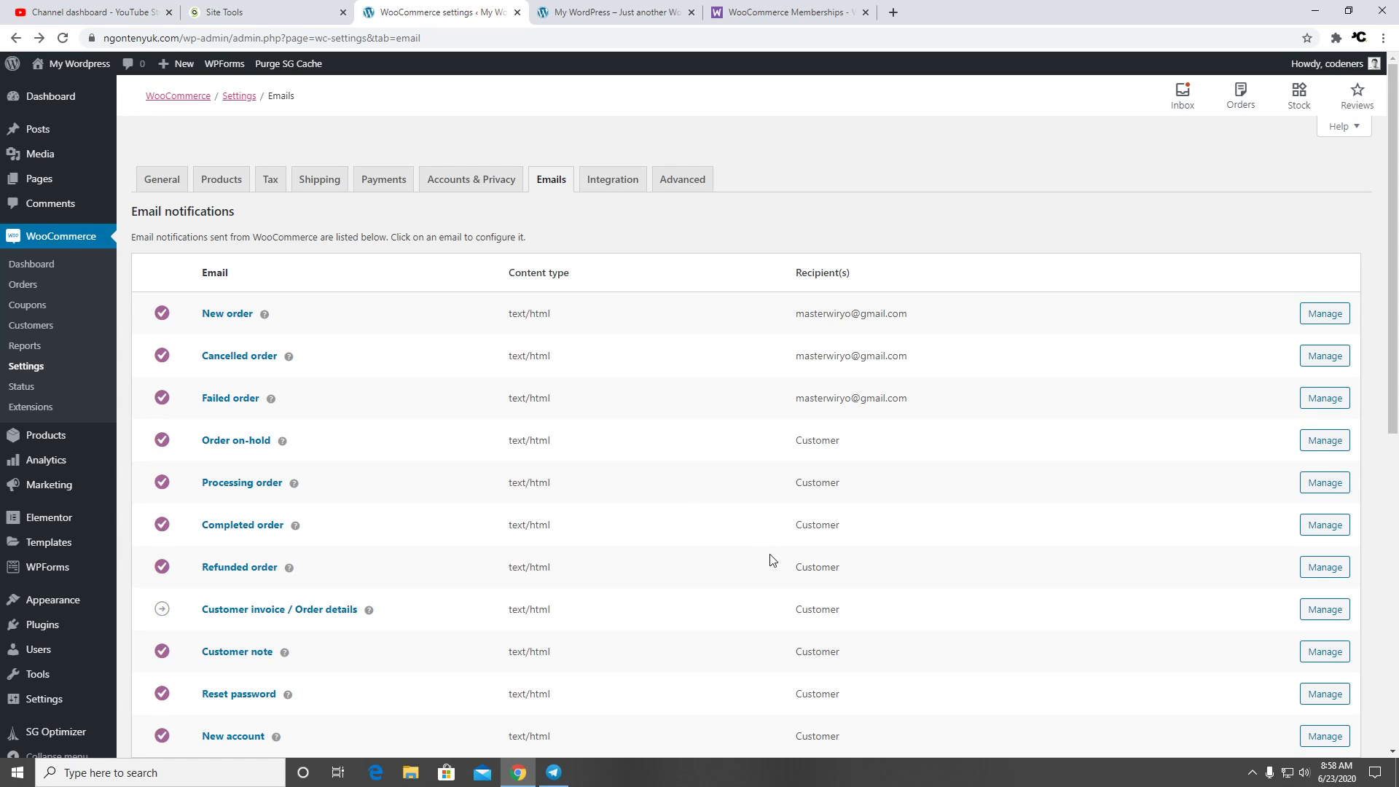
{"action": "left_click", "coordinate": [602, 184]}
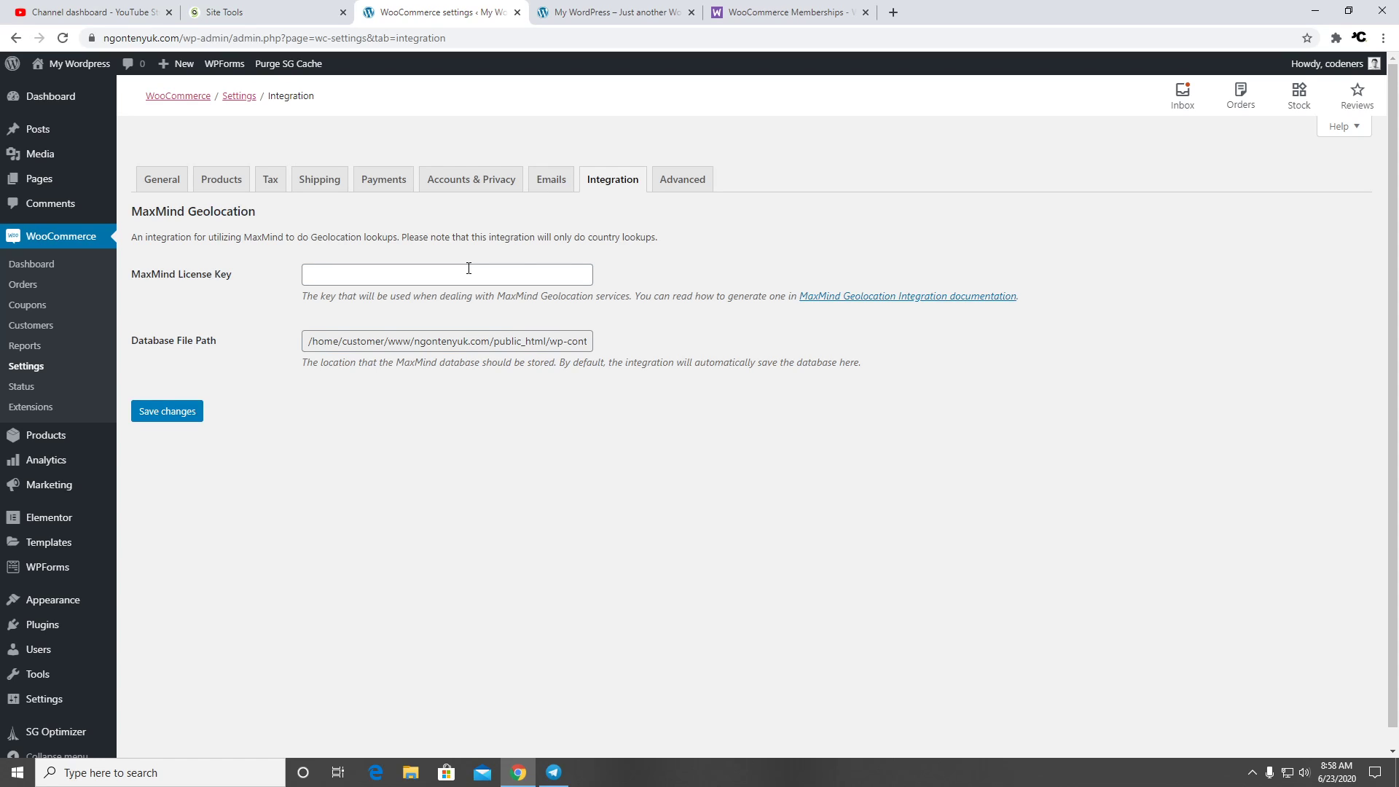
Enable forced secure checkout in the Advanced settings and save the change
{"action": "left_click", "coordinate": [695, 193]}
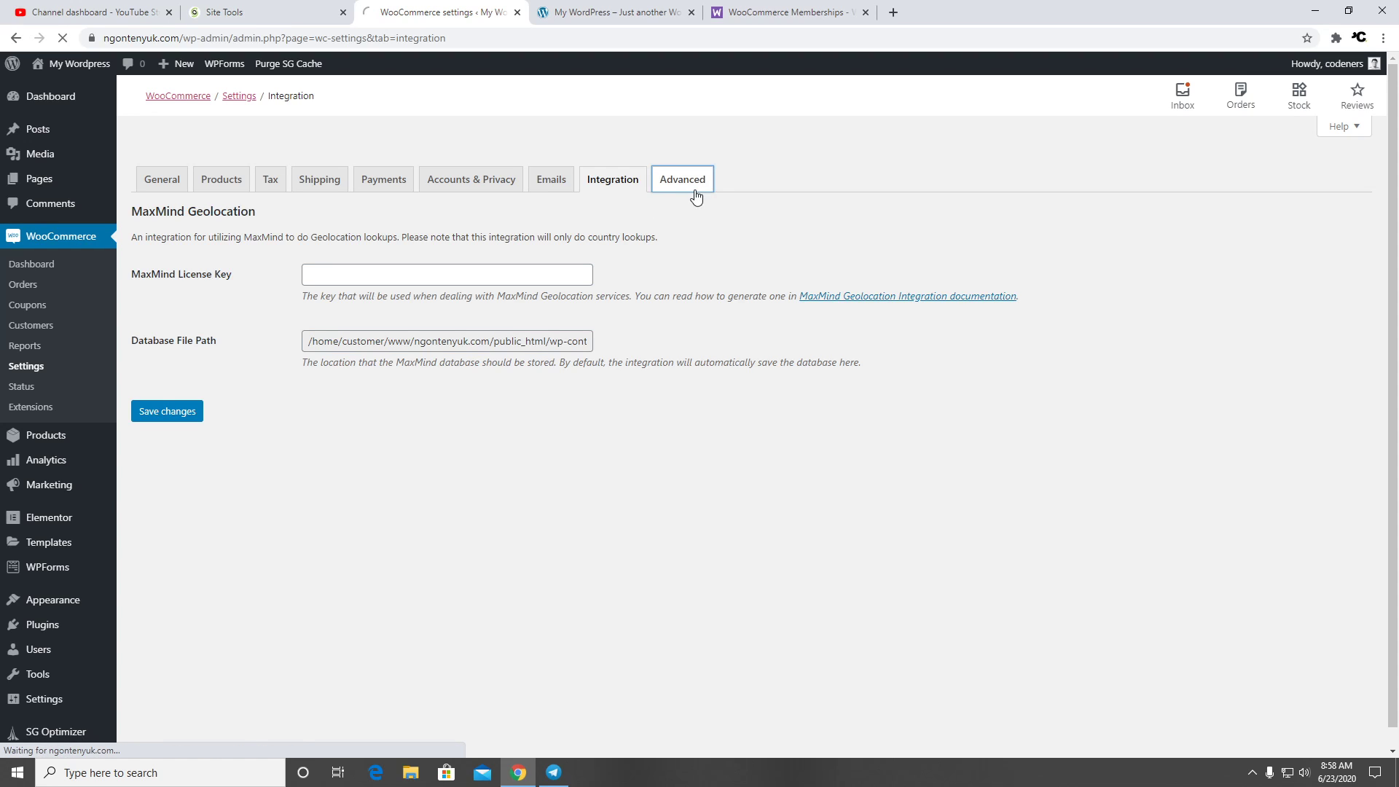
{"action": "scroll", "coordinate": [465, 412], "scroll_direction": "down", "scroll_amount": 4}
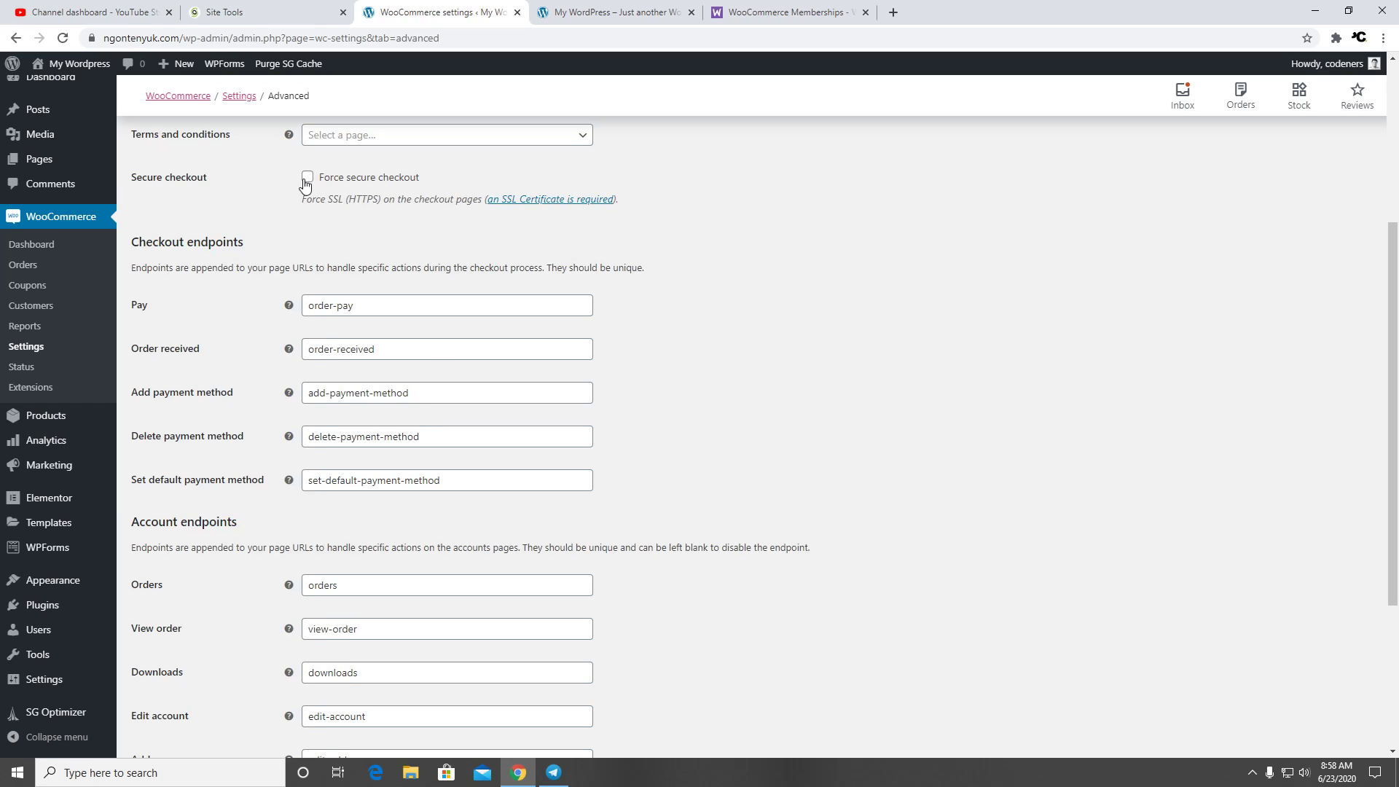
{"action": "left_click", "coordinate": [307, 178]}
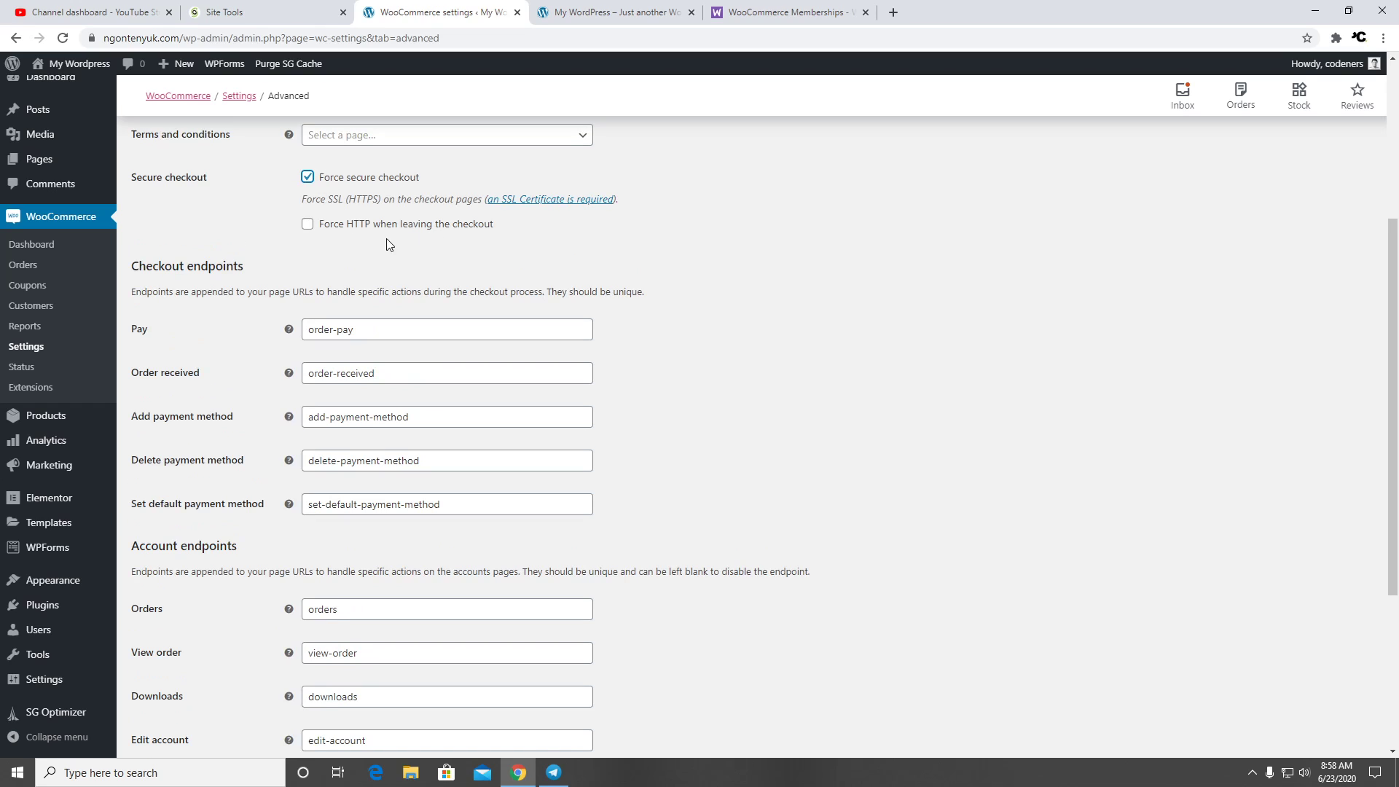
{"action": "scroll", "coordinate": [696, 379], "scroll_direction": "down", "scroll_amount": 4}
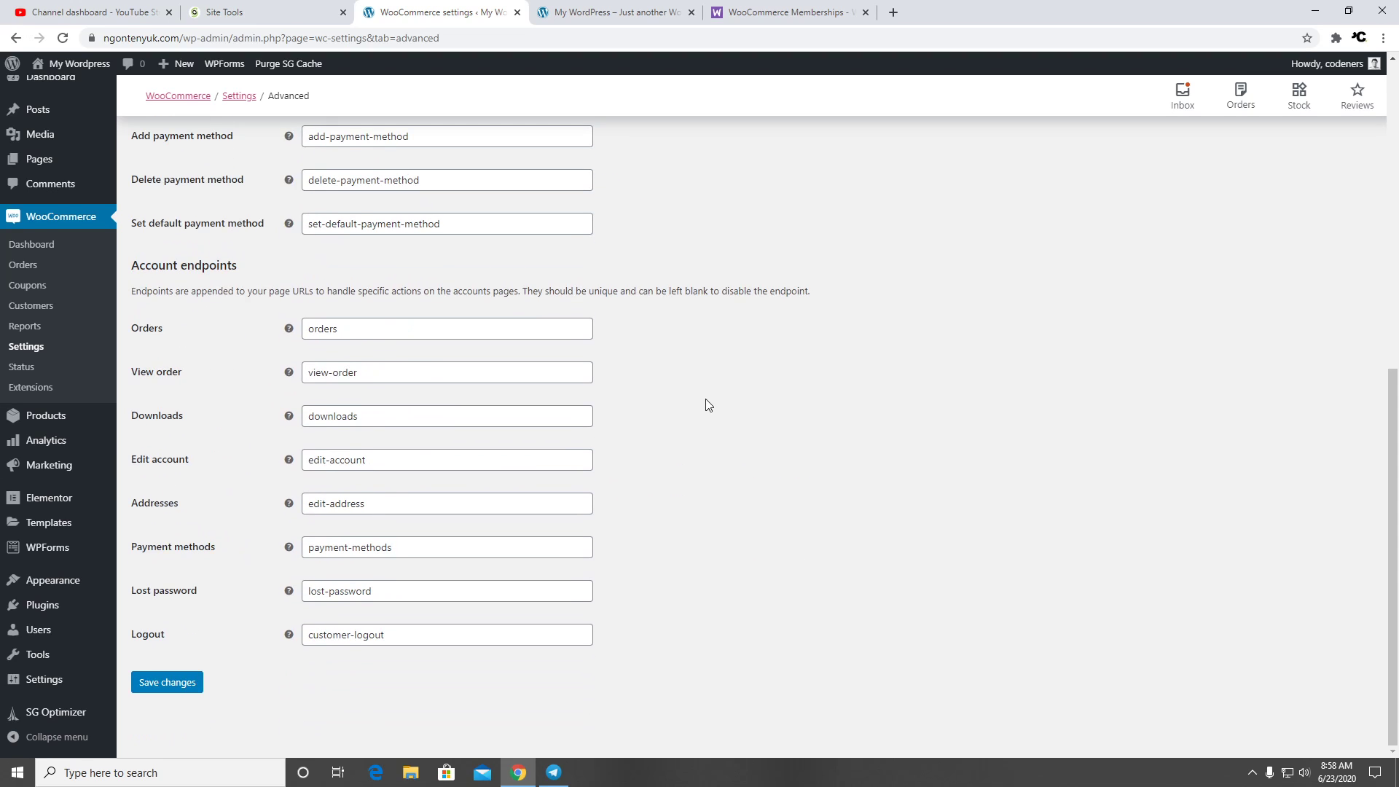
{"action": "scroll", "coordinate": [704, 401], "scroll_direction": "up", "scroll_amount": 8}
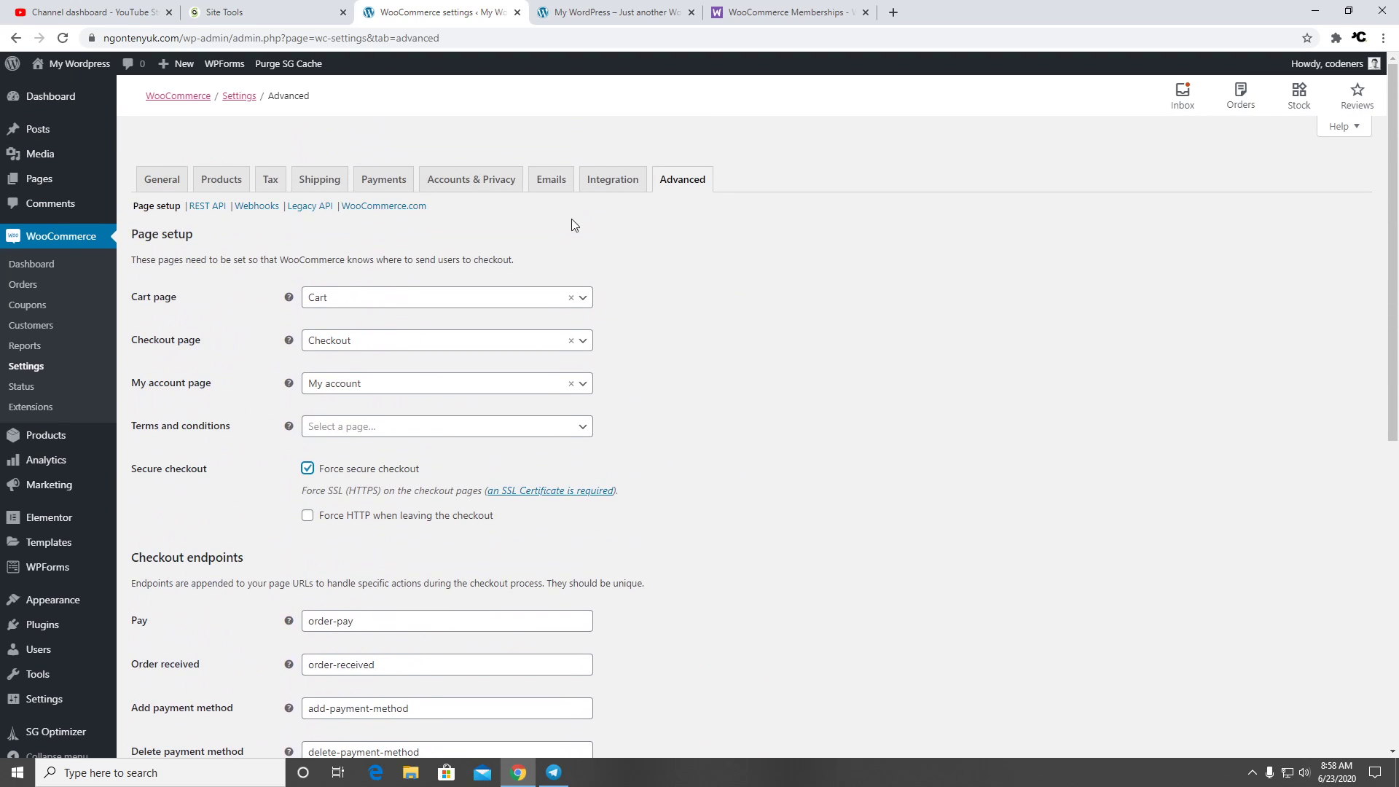
{"action": "left_click", "coordinate": [162, 179]}
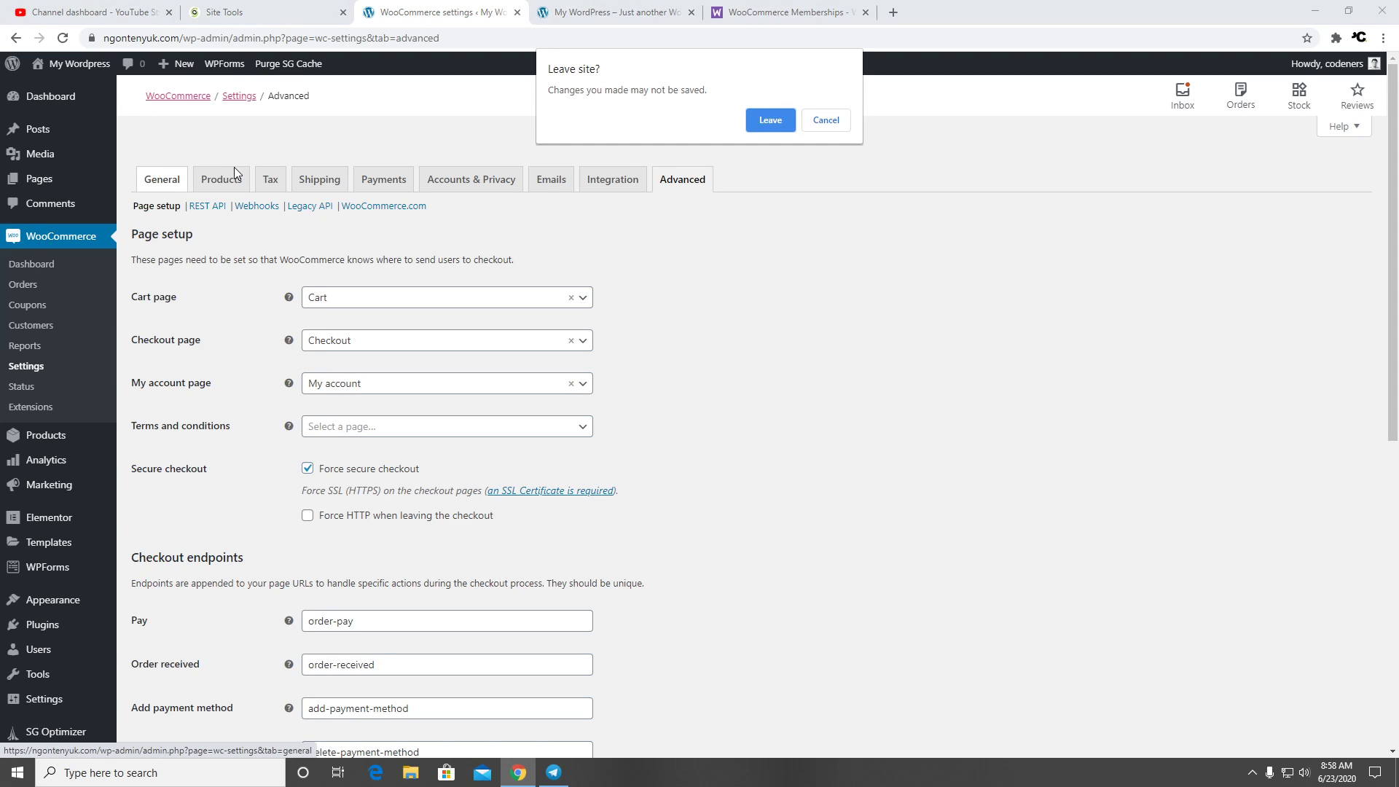
{"action": "left_click", "coordinate": [826, 121]}
{"action": "scroll", "coordinate": [802, 303], "scroll_direction": "down", "scroll_amount": 8}
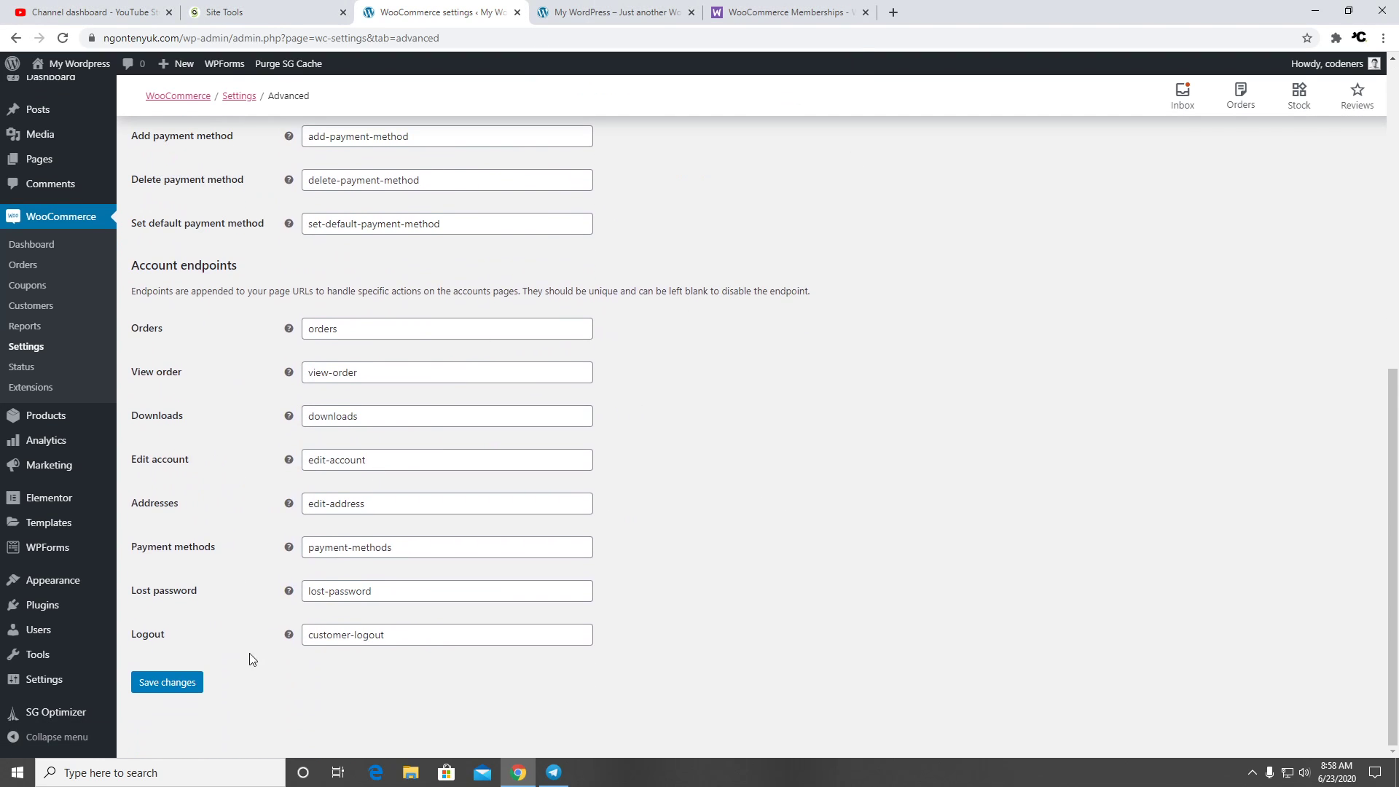
{"action": "left_click", "coordinate": [195, 682]}
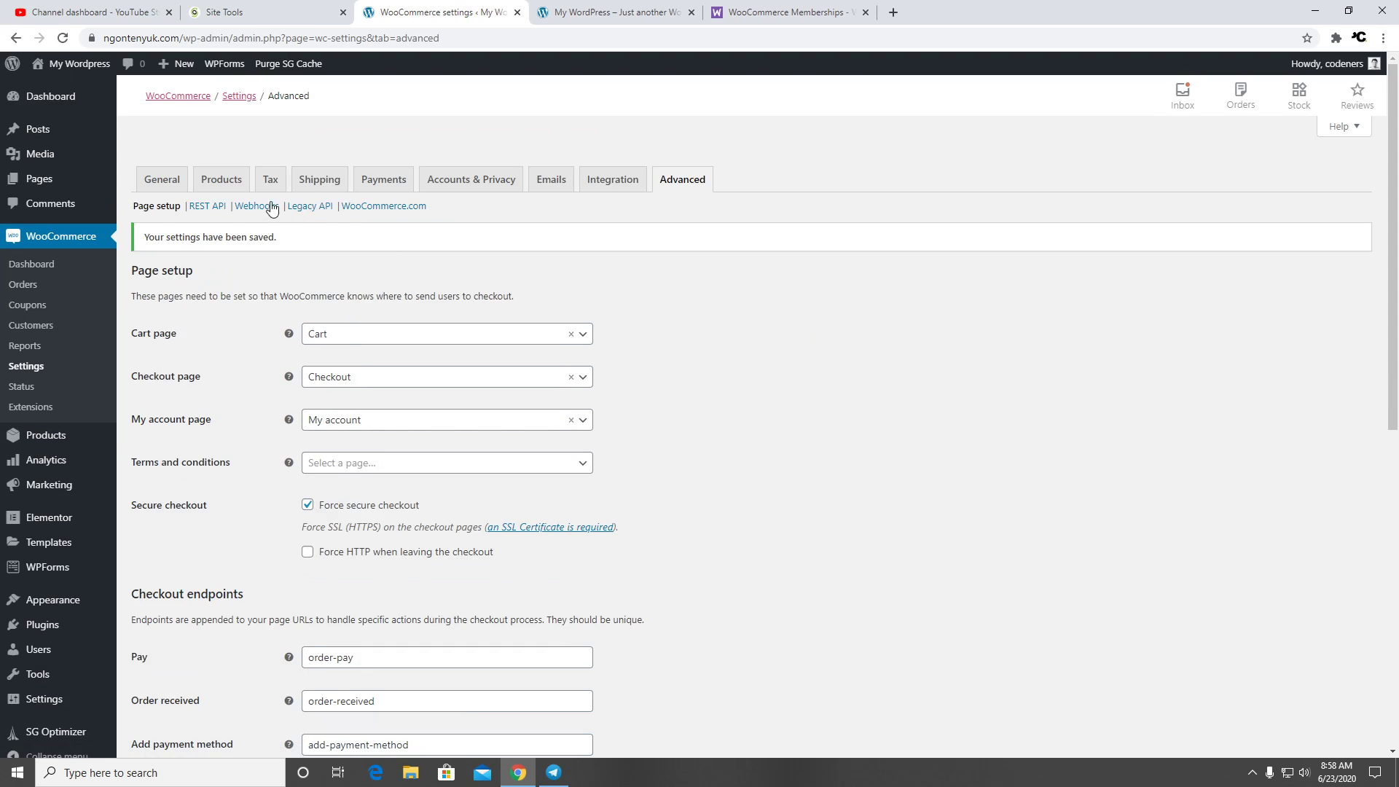
Review the General and Products settings, then go to the Installed Plugins list
{"action": "left_click", "coordinate": [165, 183]}
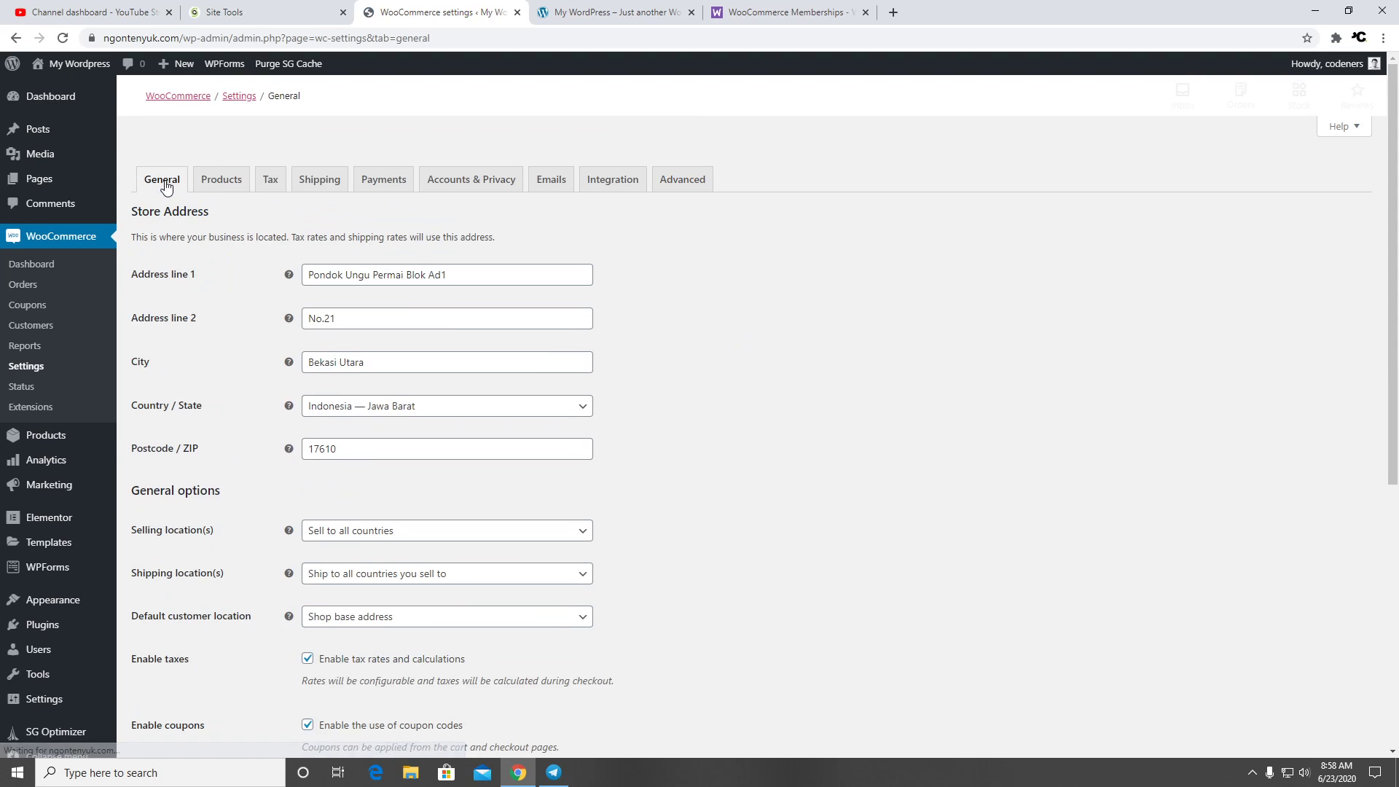
{"action": "scroll", "coordinate": [233, 219], "scroll_direction": "down", "scroll_amount": 5}
{"action": "scroll", "coordinate": [256, 292], "scroll_direction": "up", "scroll_amount": 5}
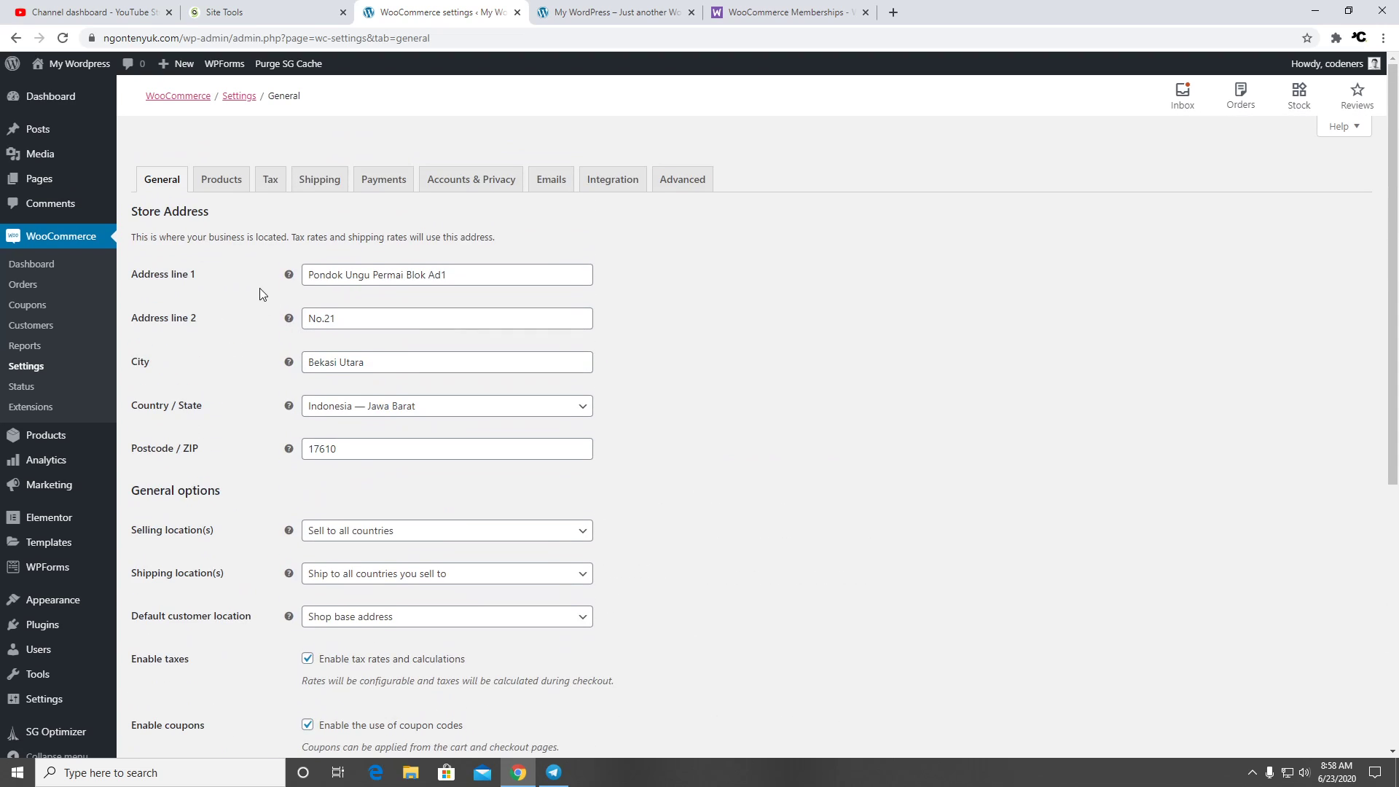
{"action": "left_click", "coordinate": [228, 189]}
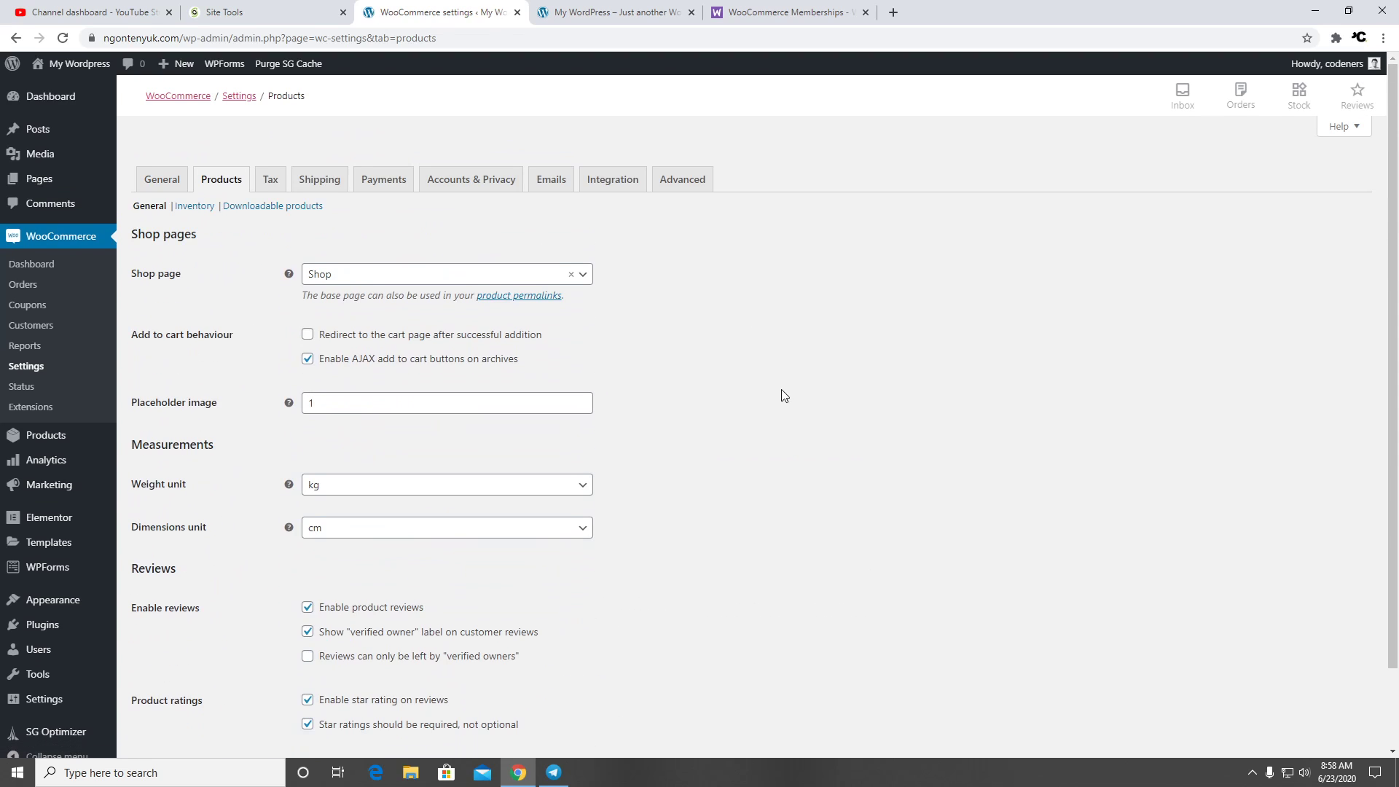
{"action": "scroll", "coordinate": [782, 390], "scroll_direction": "down", "scroll_amount": 2}
{"action": "scroll", "coordinate": [671, 387], "scroll_direction": "up", "scroll_amount": 2}
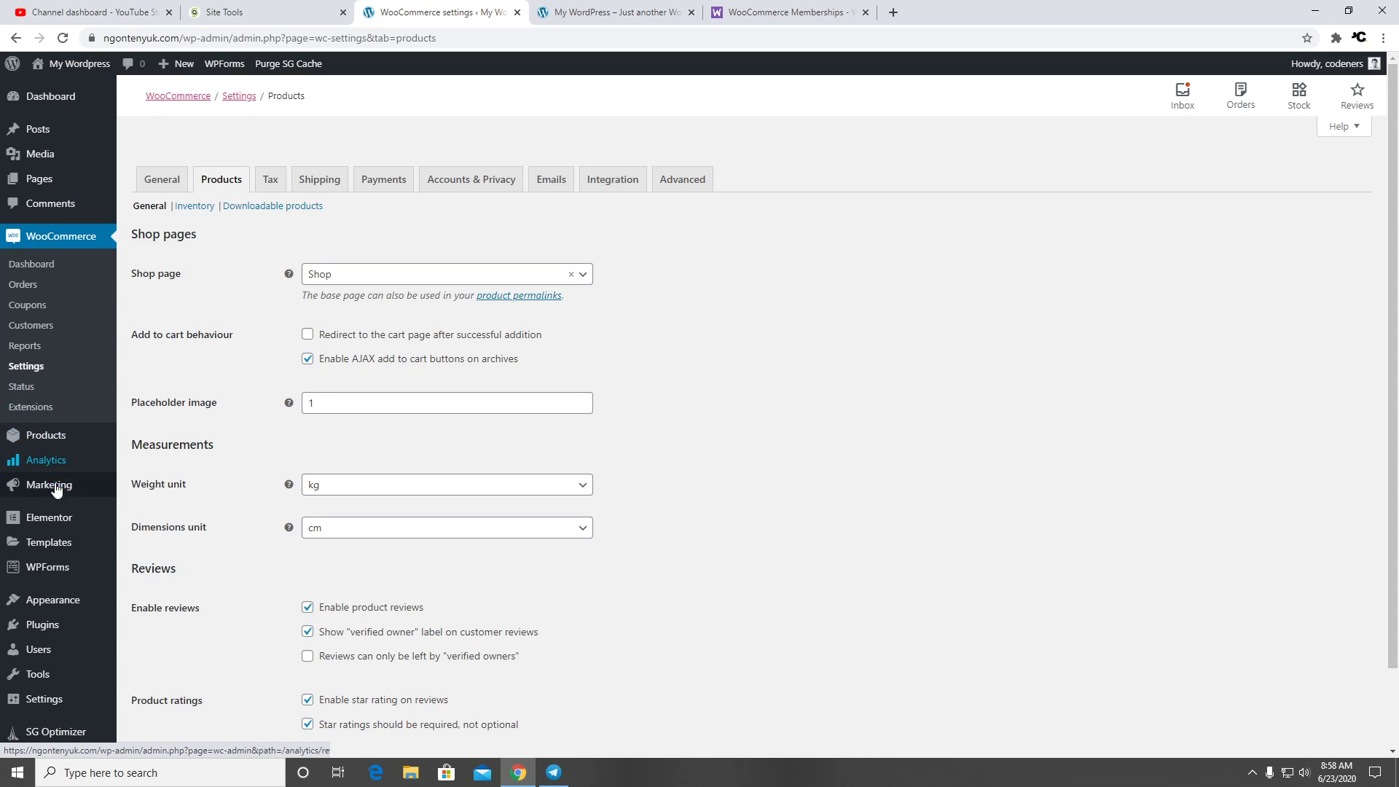
{"action": "left_click", "coordinate": [64, 634]}
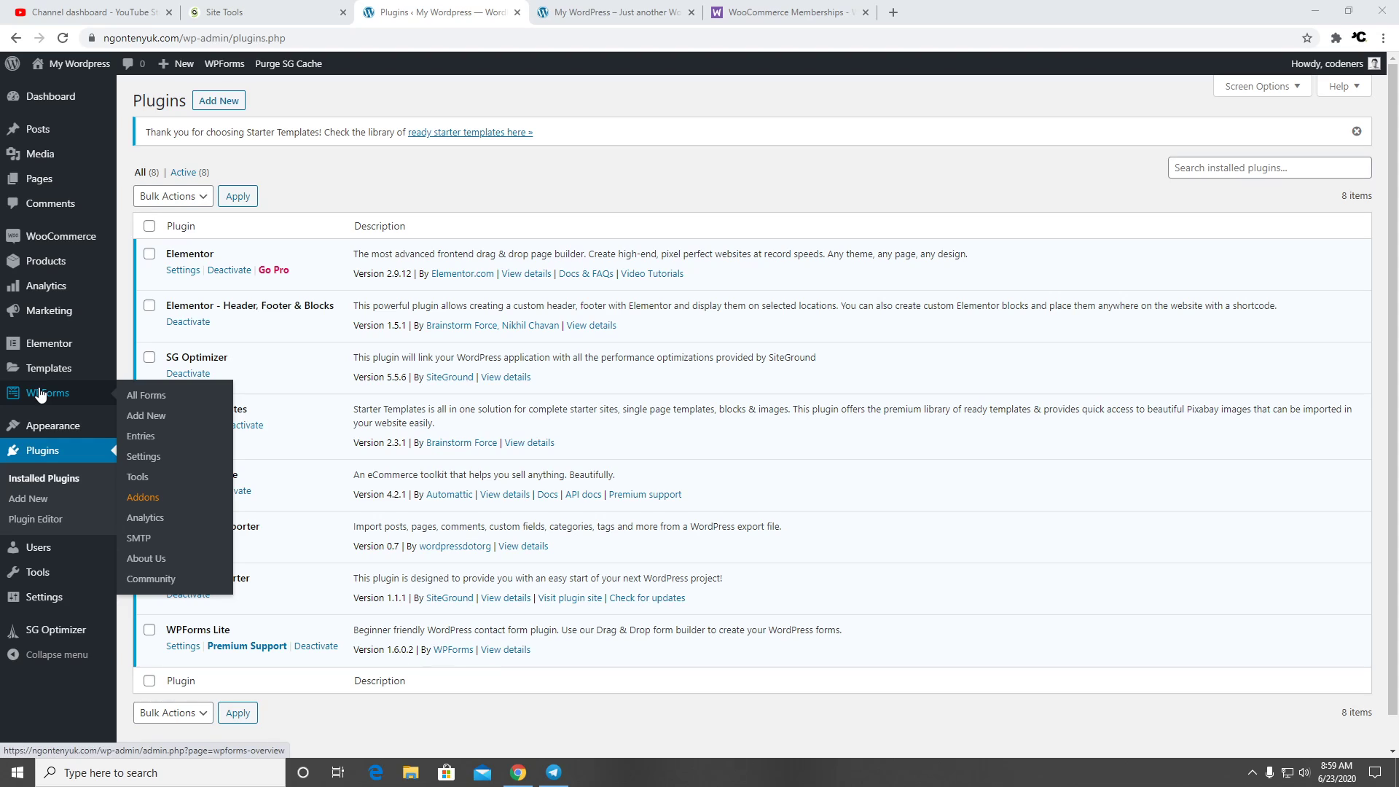
Search installed plugins for 'ongkos kirim', then search the Add Plugins directory for 'ongkos kirim'
{"action": "left_click", "coordinate": [1170, 167]}
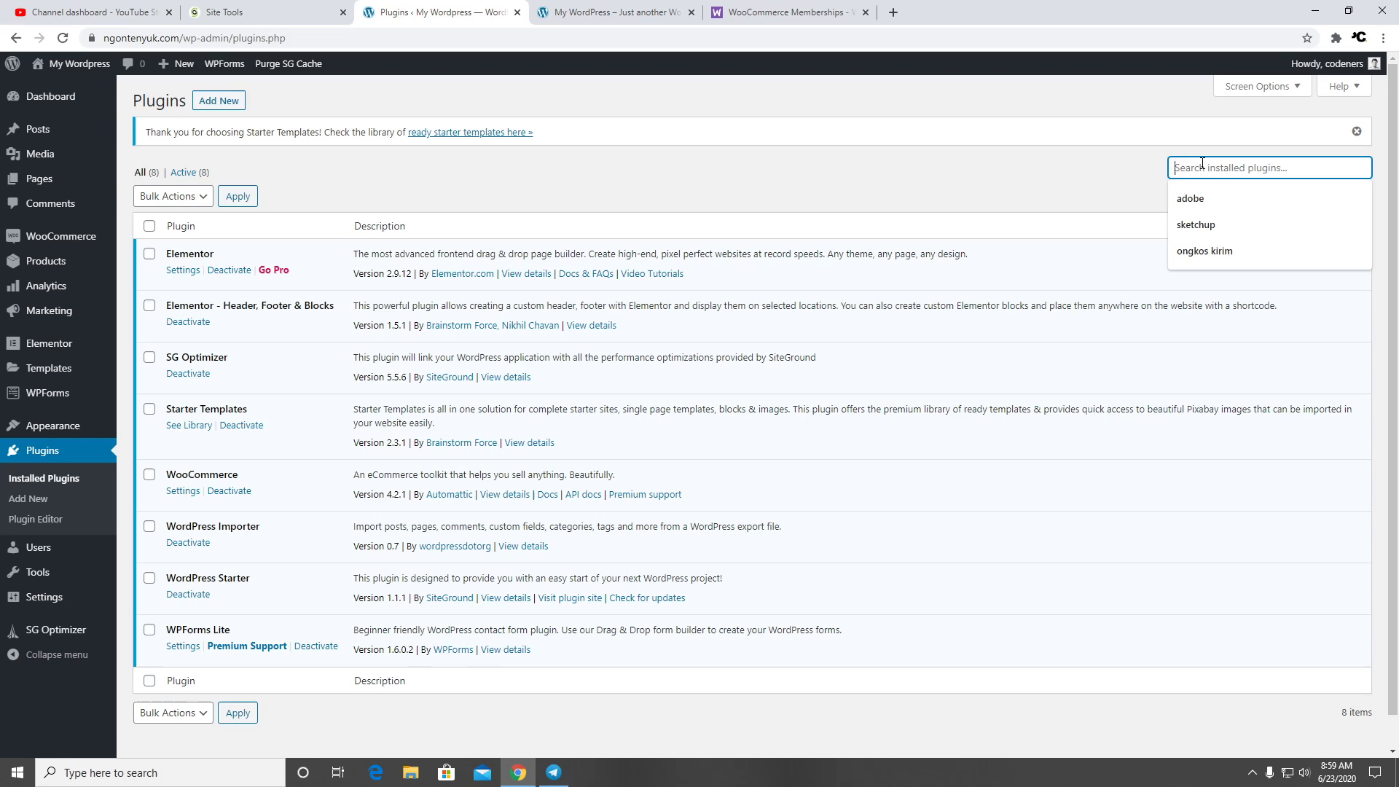
{"action": "type", "text": "ongkos"}
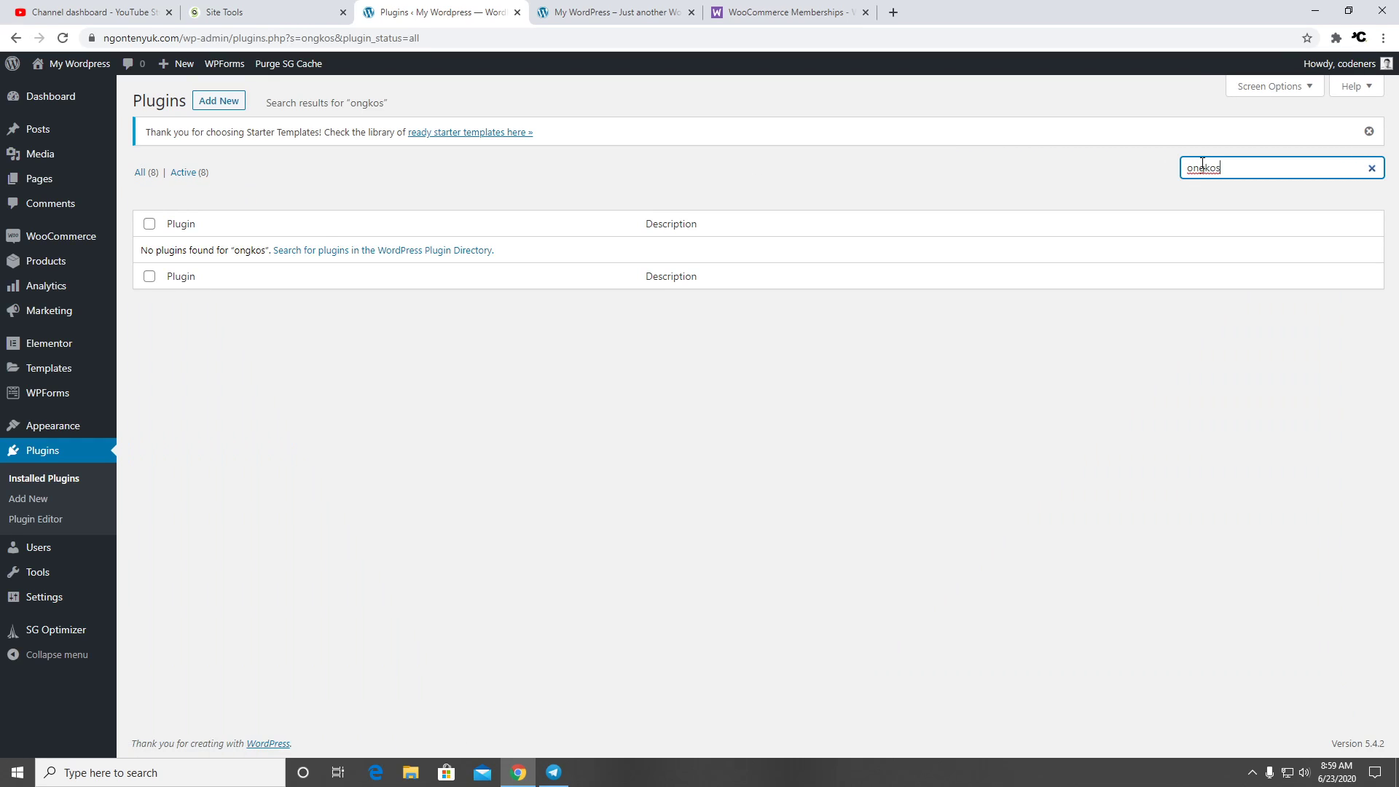
{"action": "type", "text": " kirim"}
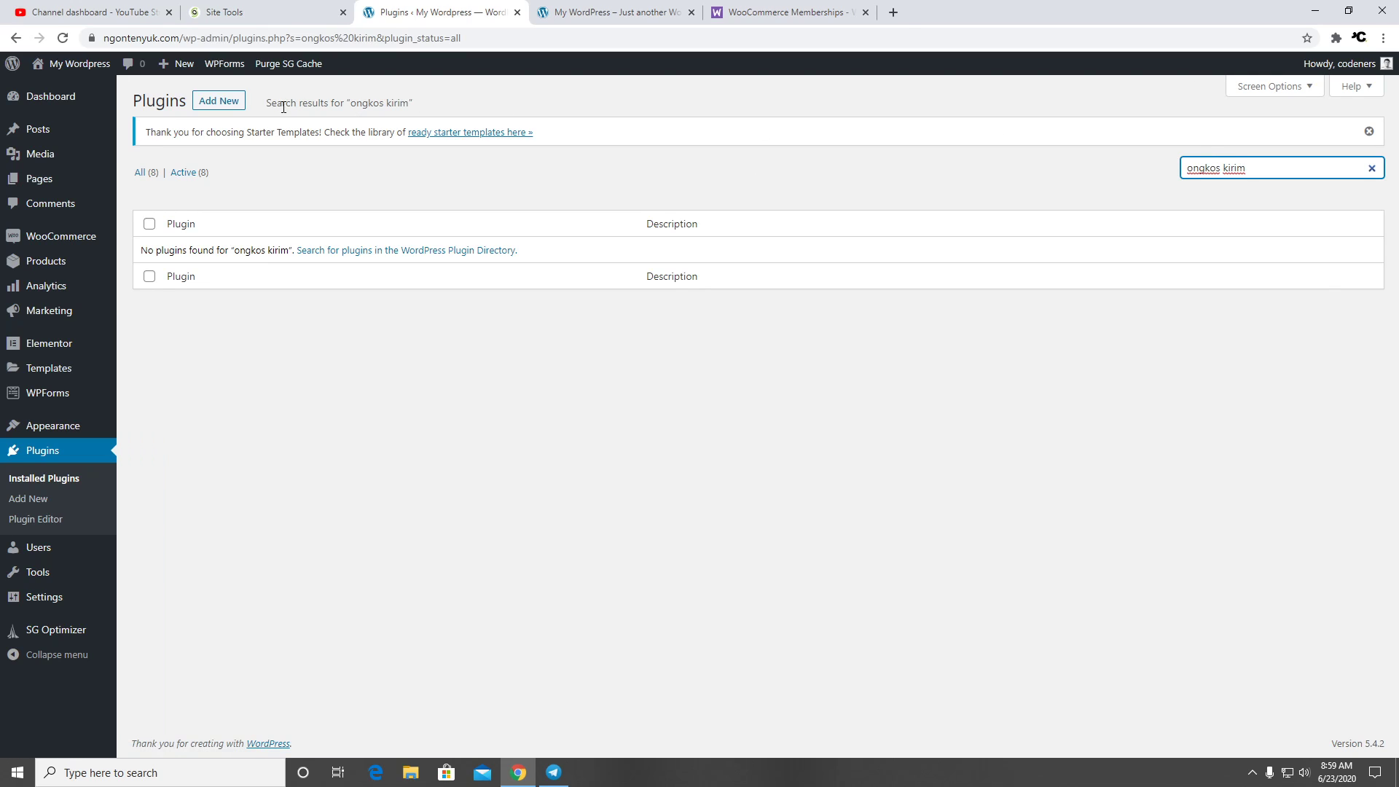
{"action": "left_click", "coordinate": [219, 101]}
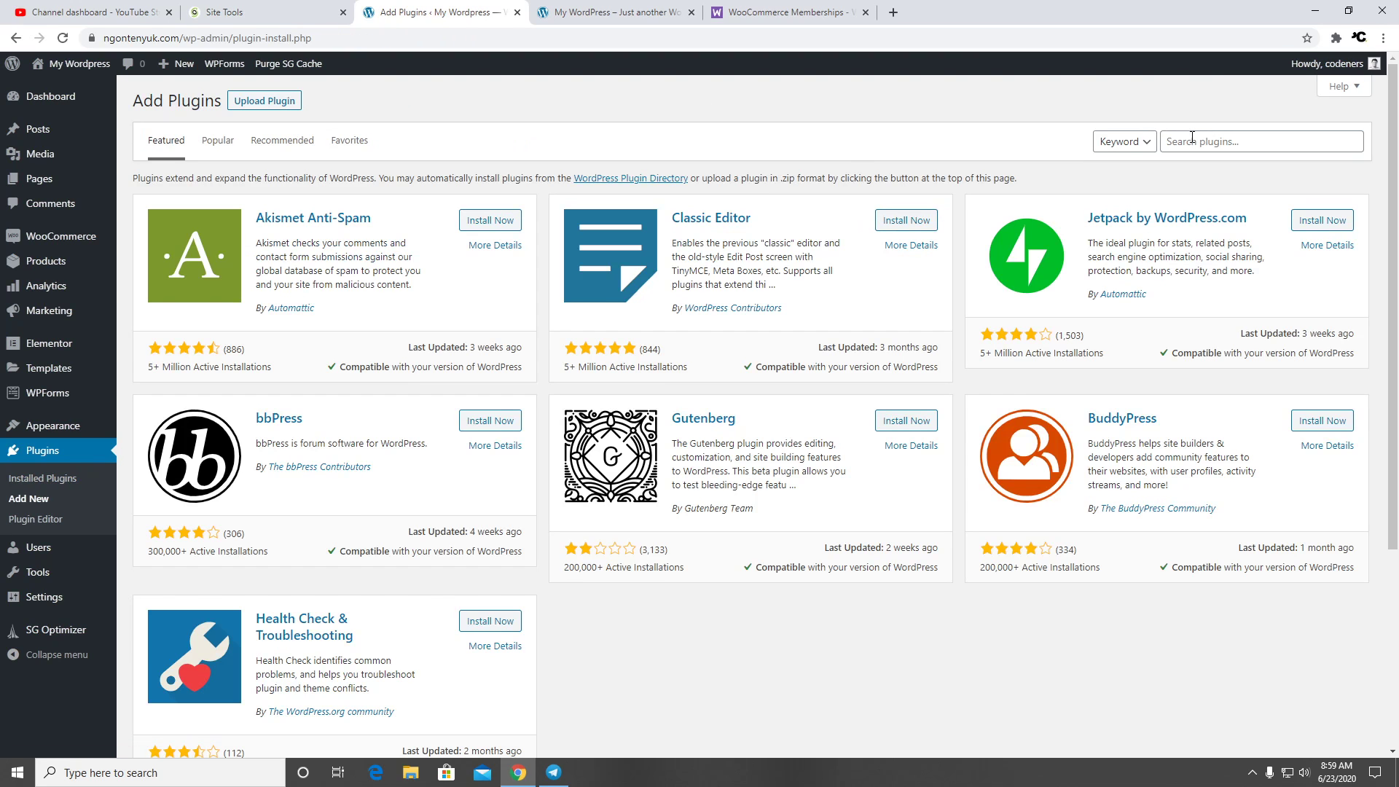
{"action": "left_click", "coordinate": [1193, 140]}
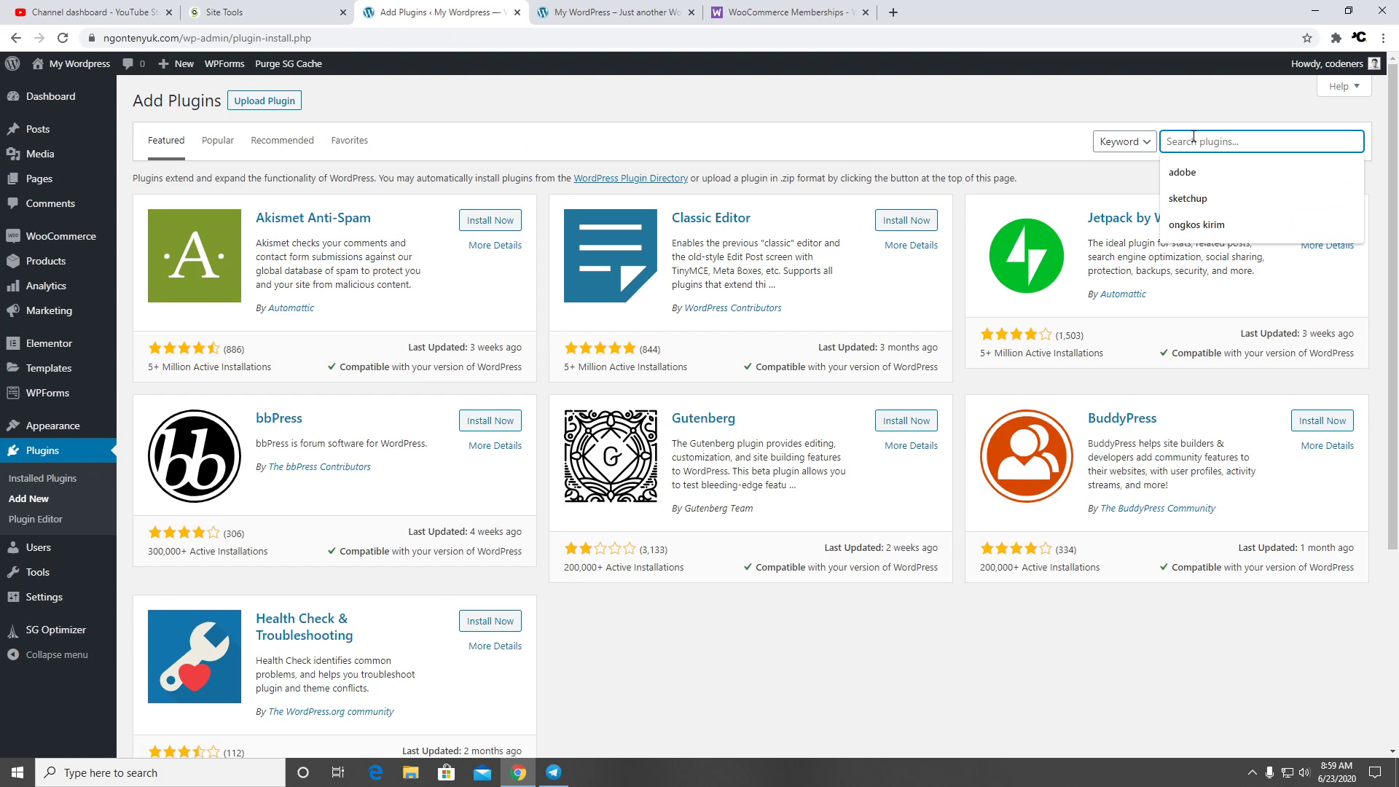
{"action": "type", "text": "ongki"}
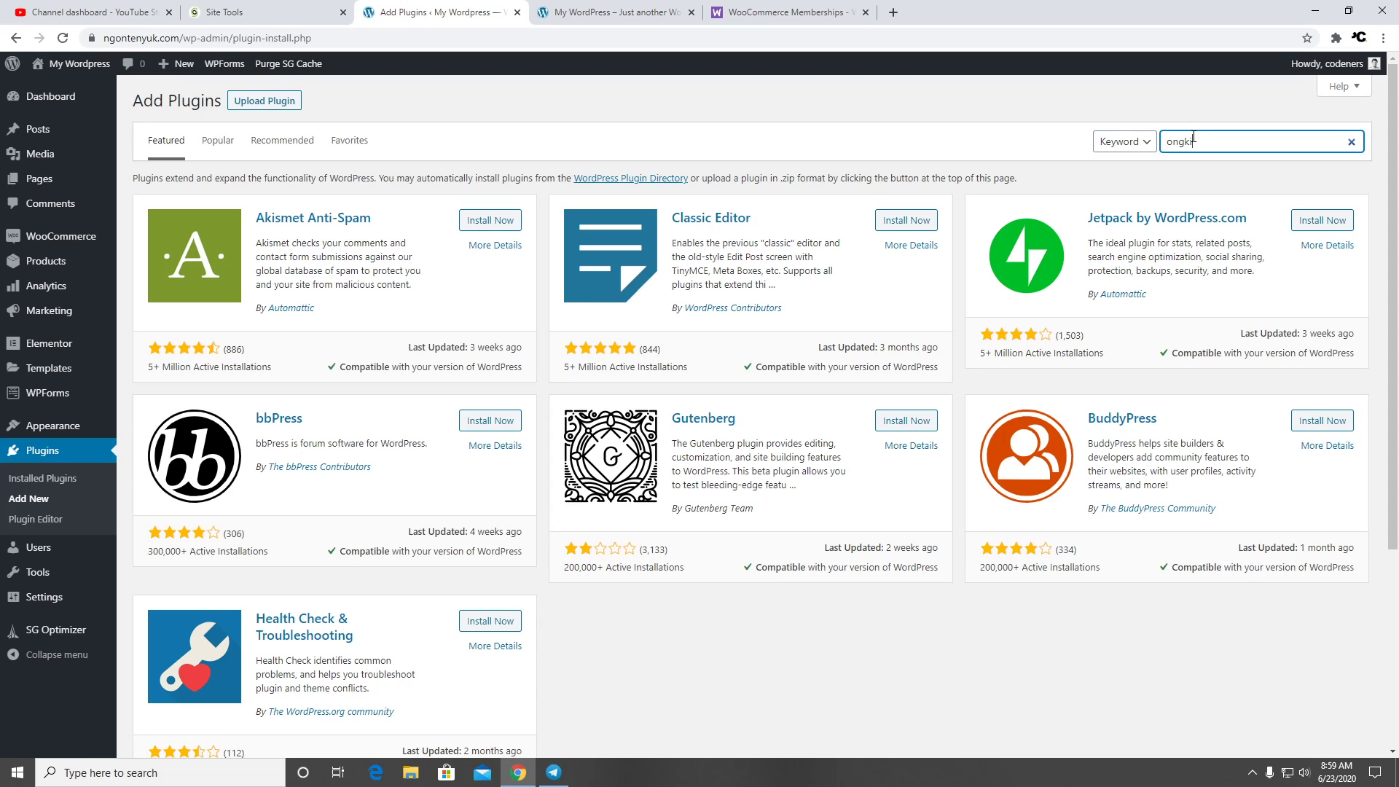
{"action": "key", "text": "BackSpace"}
{"action": "type", "text": "os kirim"}
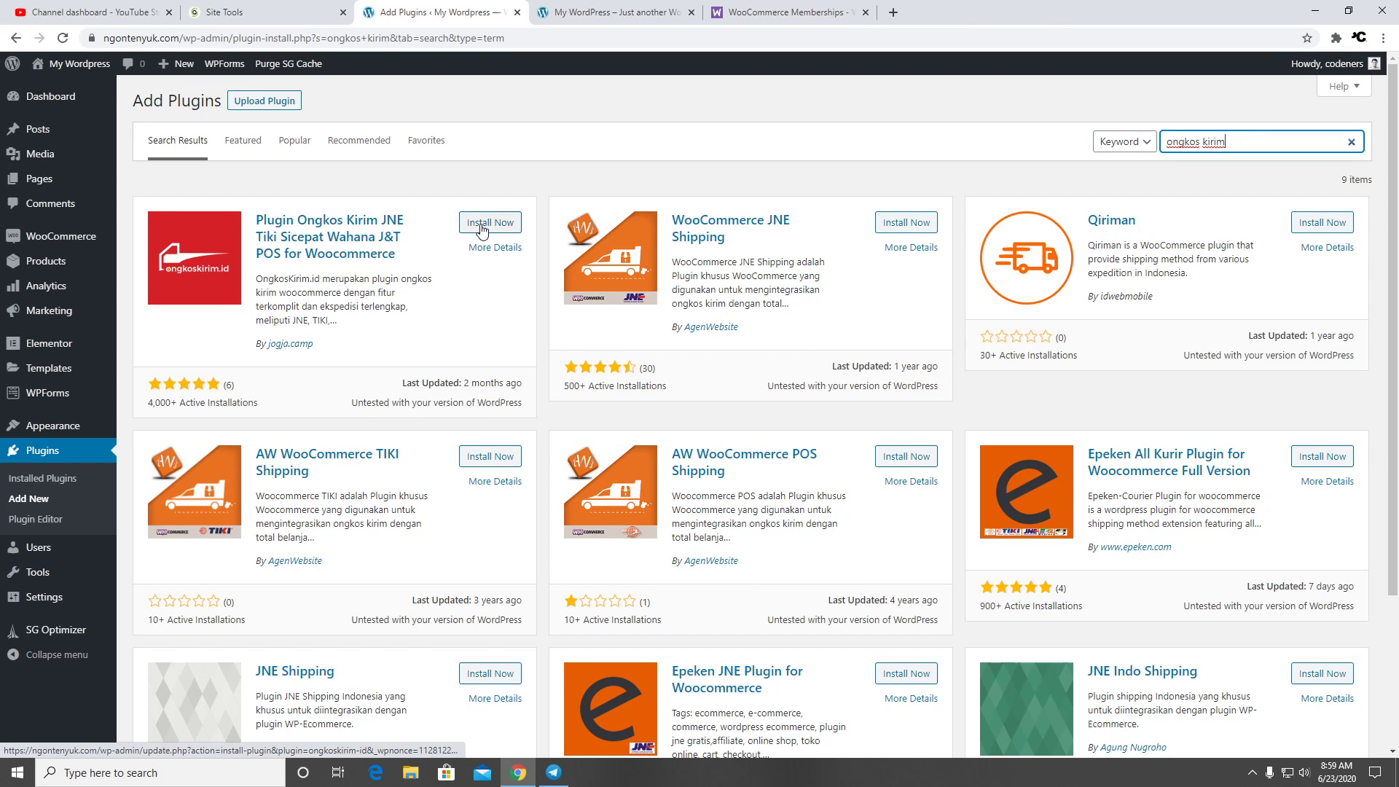
Open the jogja.camp author site in a new tab, browse it, and return to the results
{"action": "right_click", "coordinate": [298, 346]}
{"action": "left_click", "coordinate": [324, 356]}
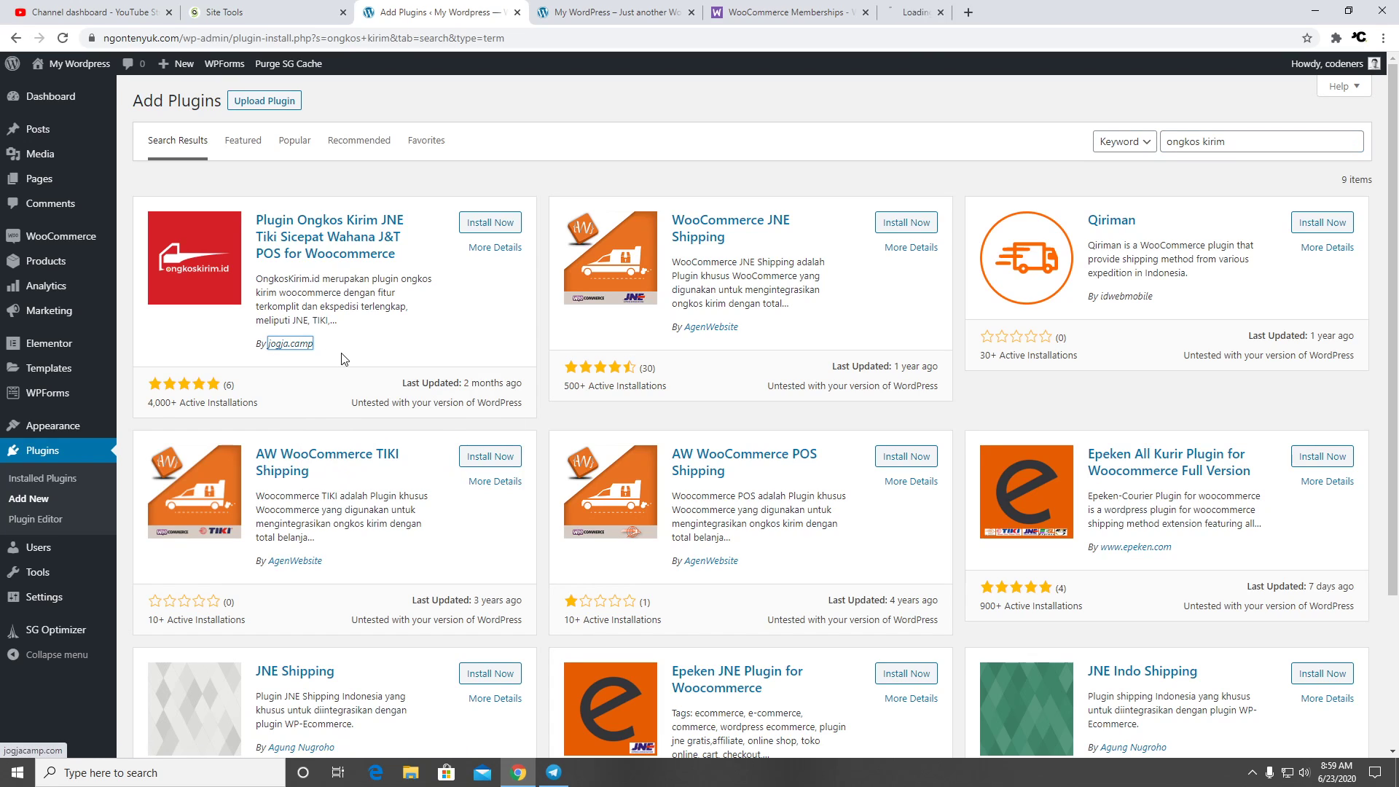
{"action": "left_click", "coordinate": [970, 12]}
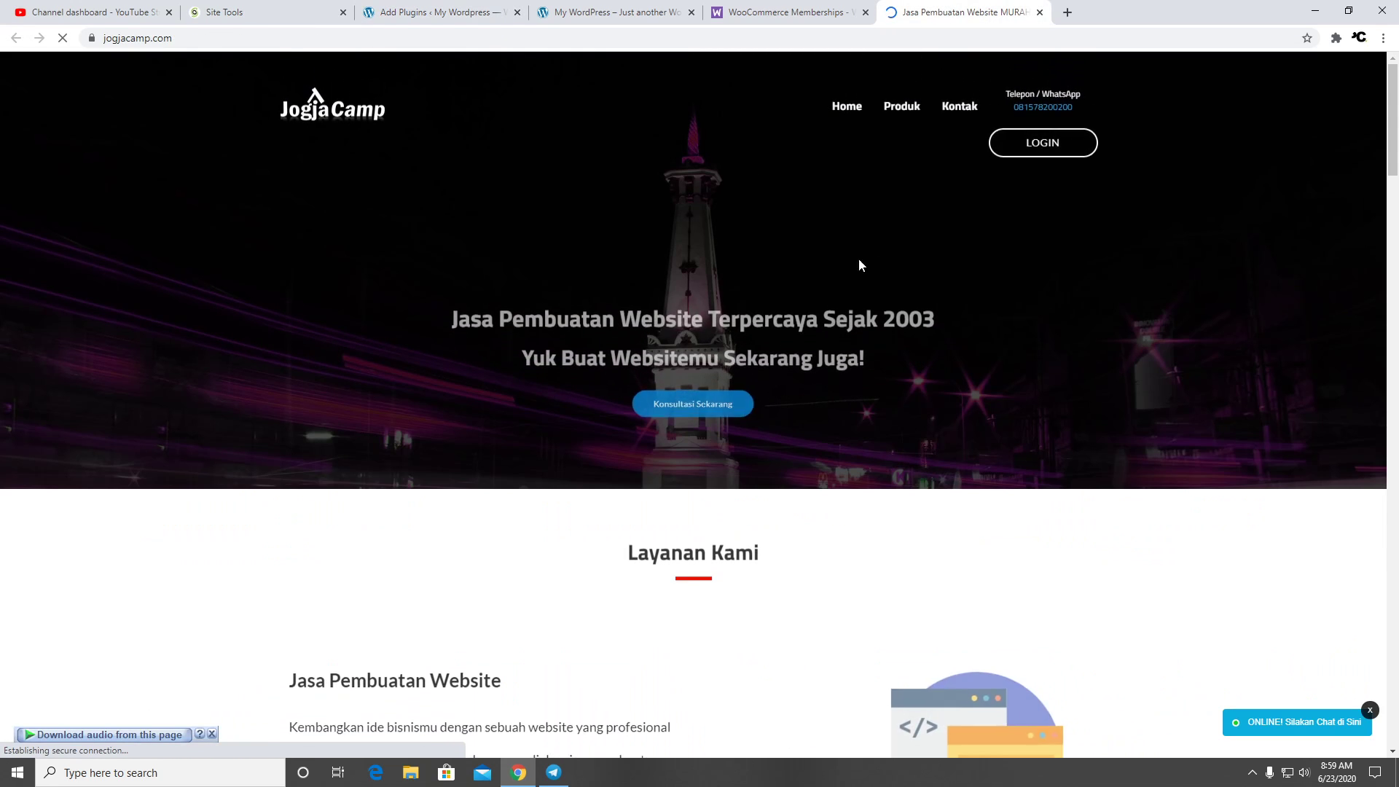
{"action": "scroll", "coordinate": [903, 248], "scroll_direction": "down", "scroll_amount": 15}
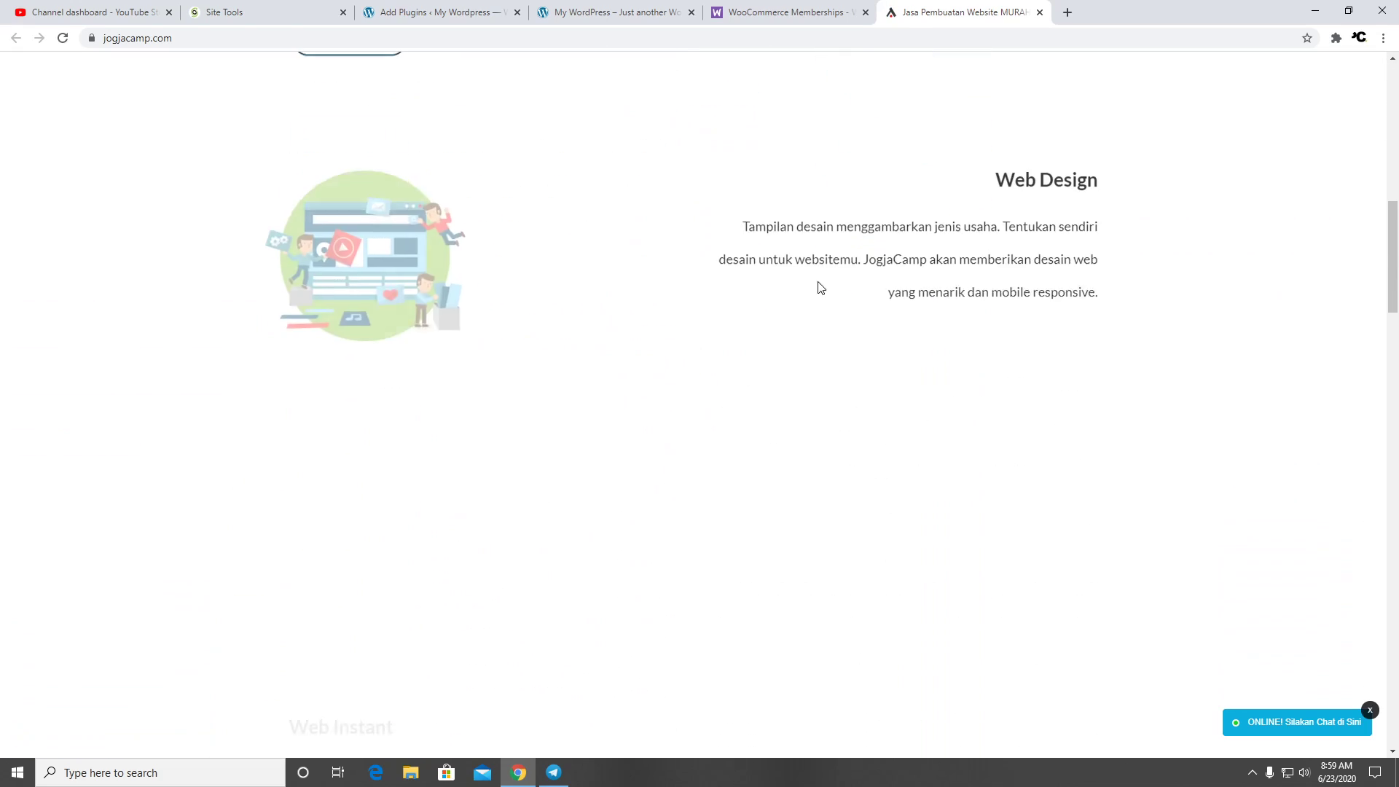
{"action": "scroll", "coordinate": [821, 281], "scroll_direction": "down", "scroll_amount": 10}
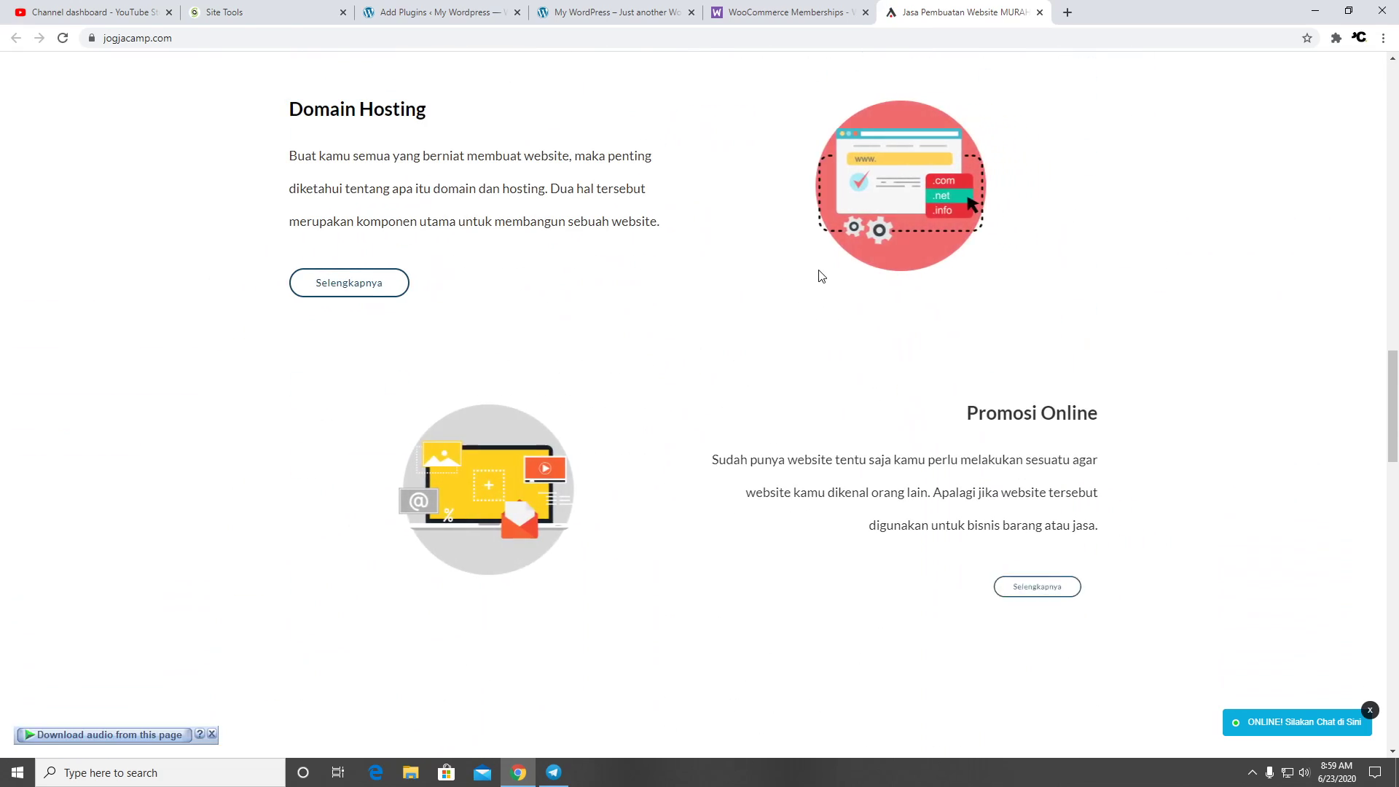
{"action": "scroll", "coordinate": [821, 279], "scroll_direction": "down", "scroll_amount": 7}
{"action": "scroll", "coordinate": [821, 275], "scroll_direction": "down", "scroll_amount": 10}
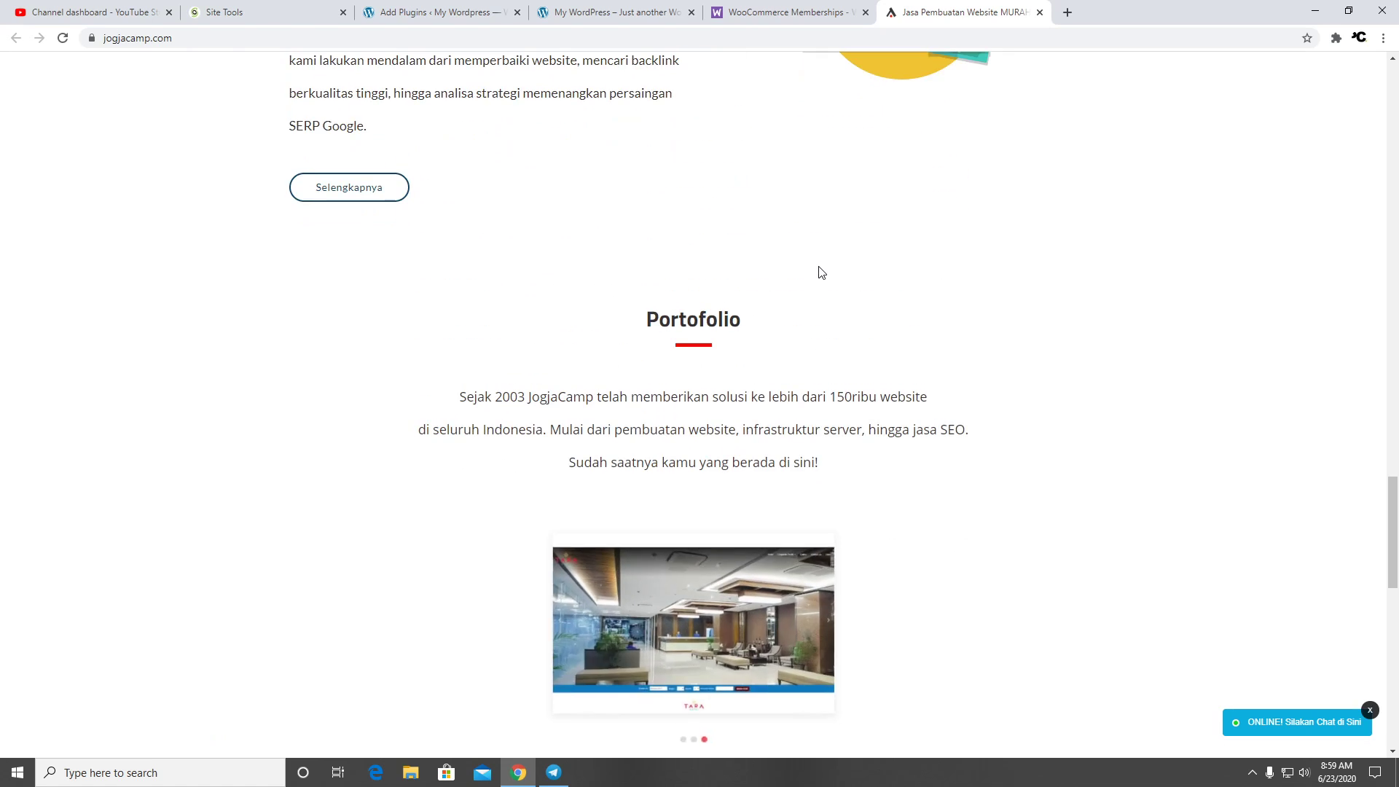
{"action": "scroll", "coordinate": [823, 271], "scroll_direction": "down", "scroll_amount": 8}
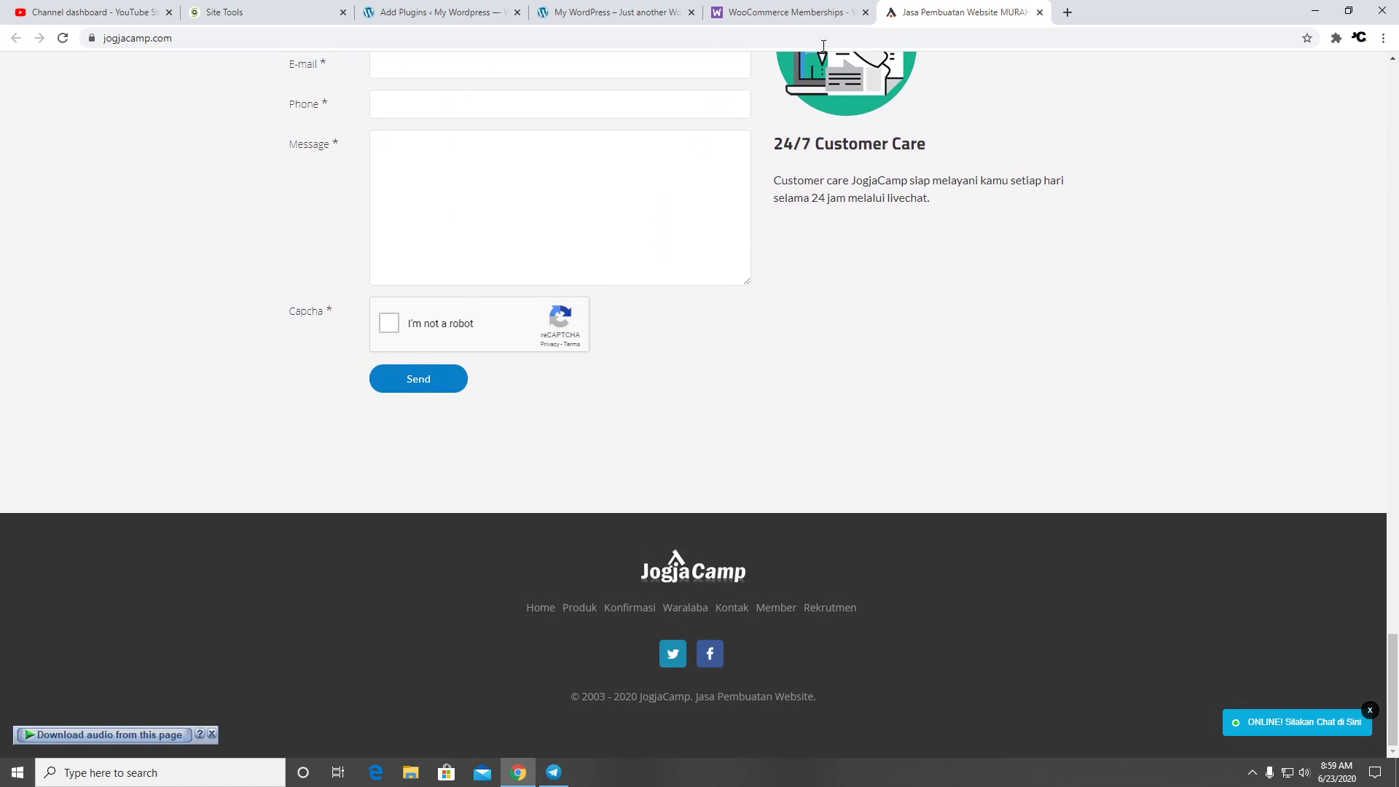
{"action": "left_click", "coordinate": [768, 20]}
{"action": "left_click", "coordinate": [620, 13]}
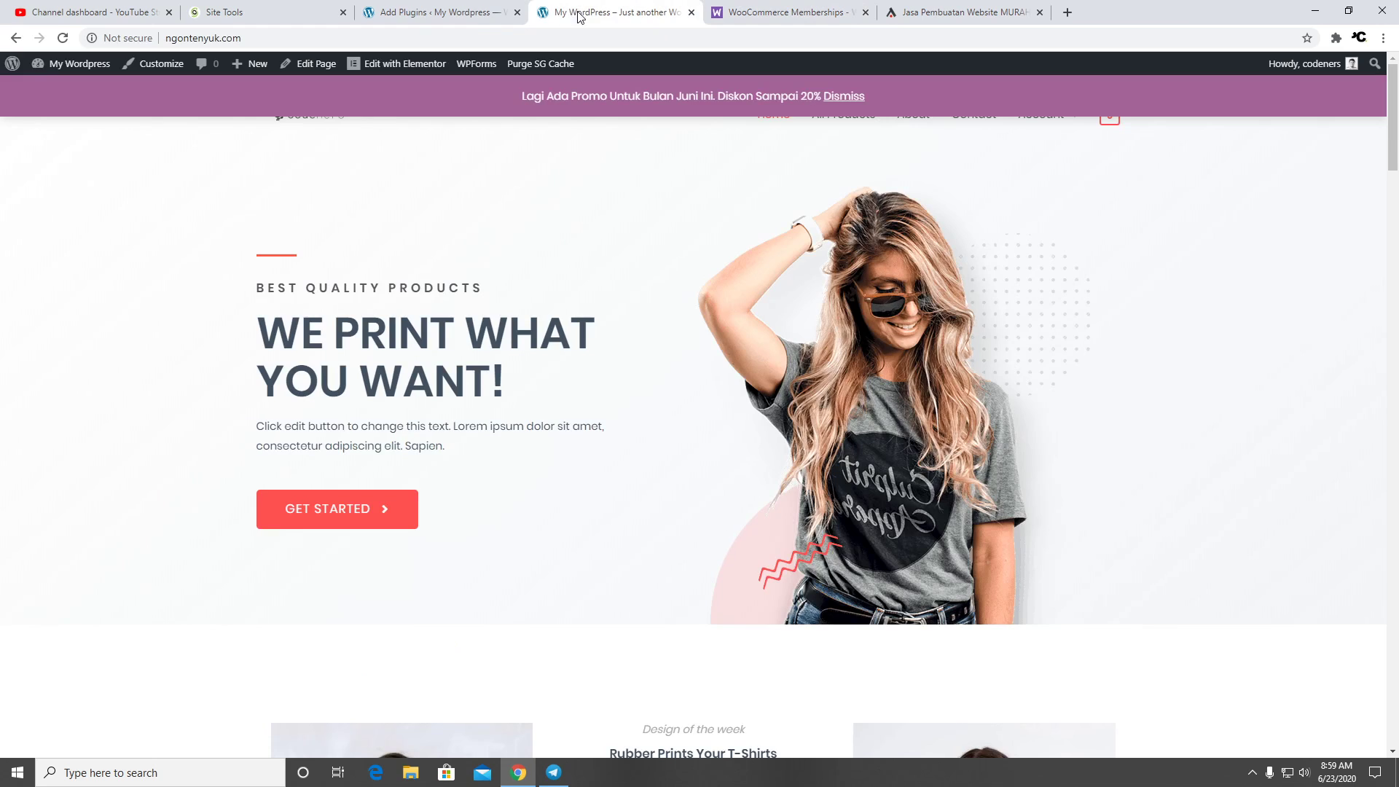
{"action": "left_click", "coordinate": [439, 10]}
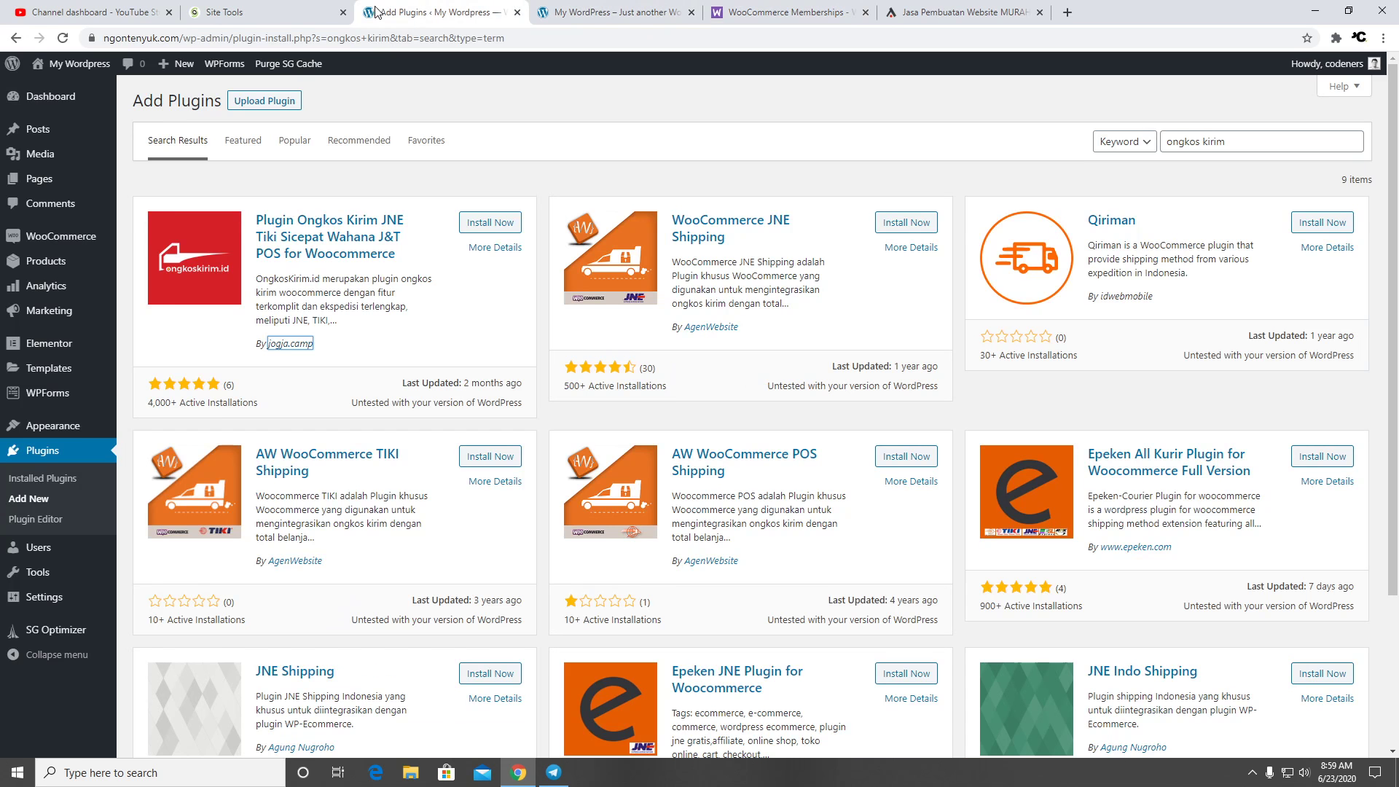
Install and activate the OngkosKirim.id plugin, view its settings, and return to Plugins
{"action": "left_click", "coordinate": [479, 226]}
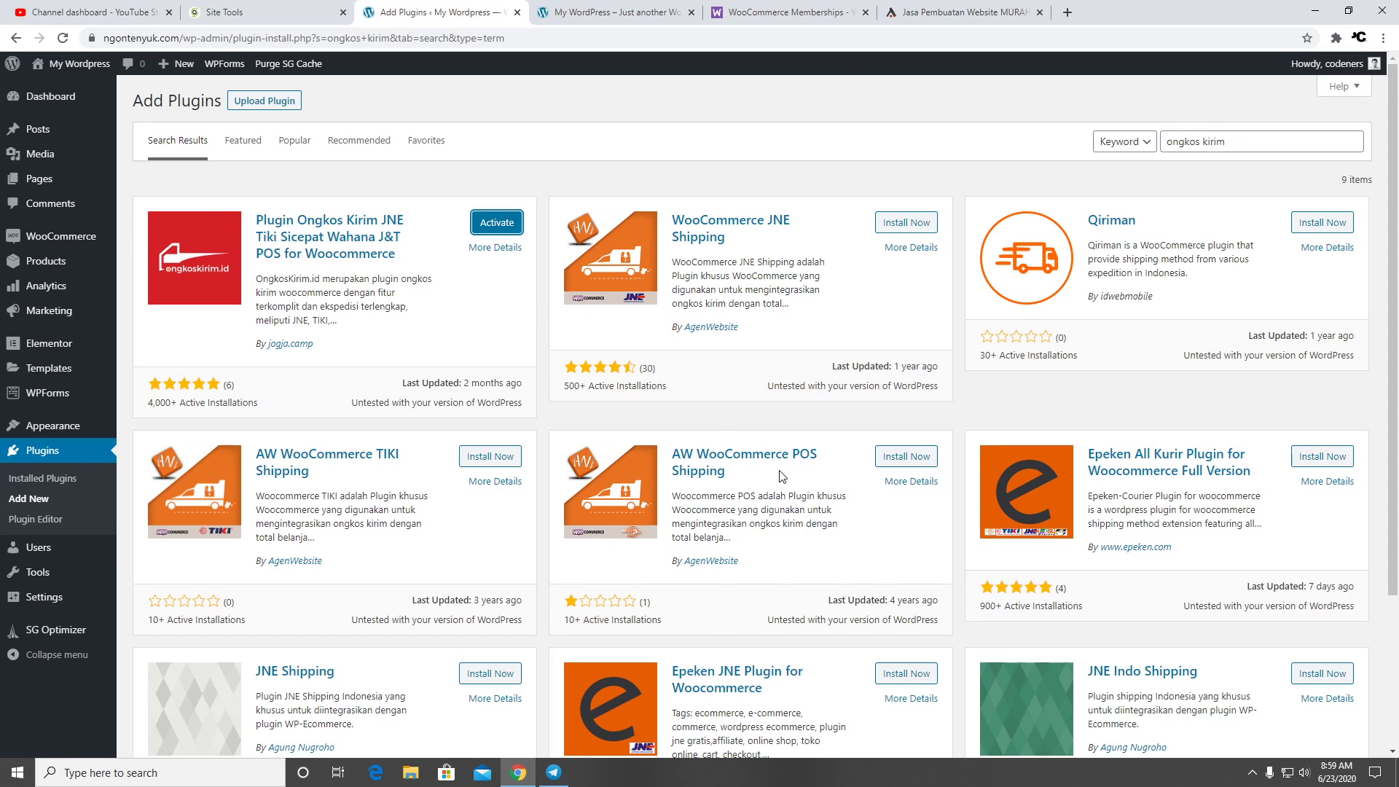
{"action": "left_click", "coordinate": [506, 224]}
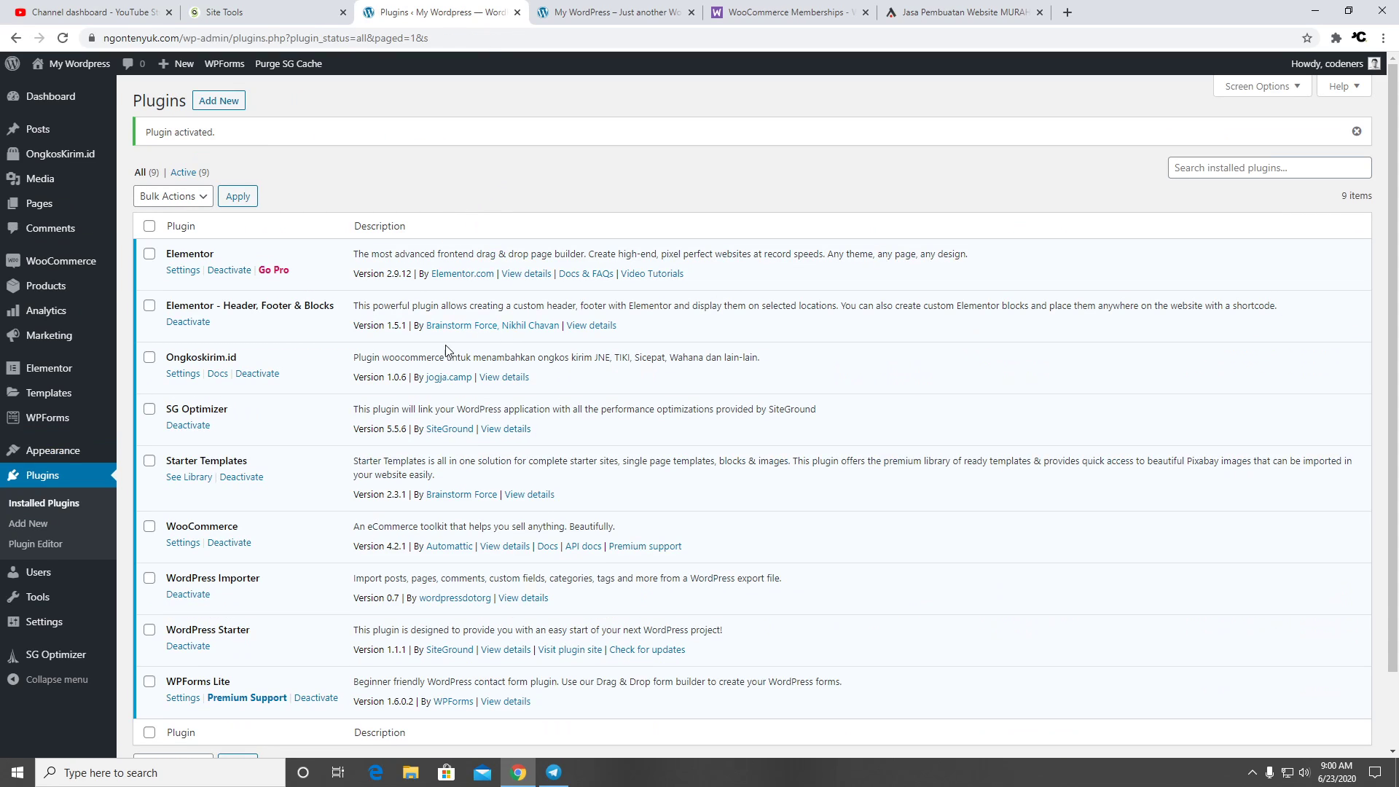
{"action": "left_click", "coordinate": [183, 374]}
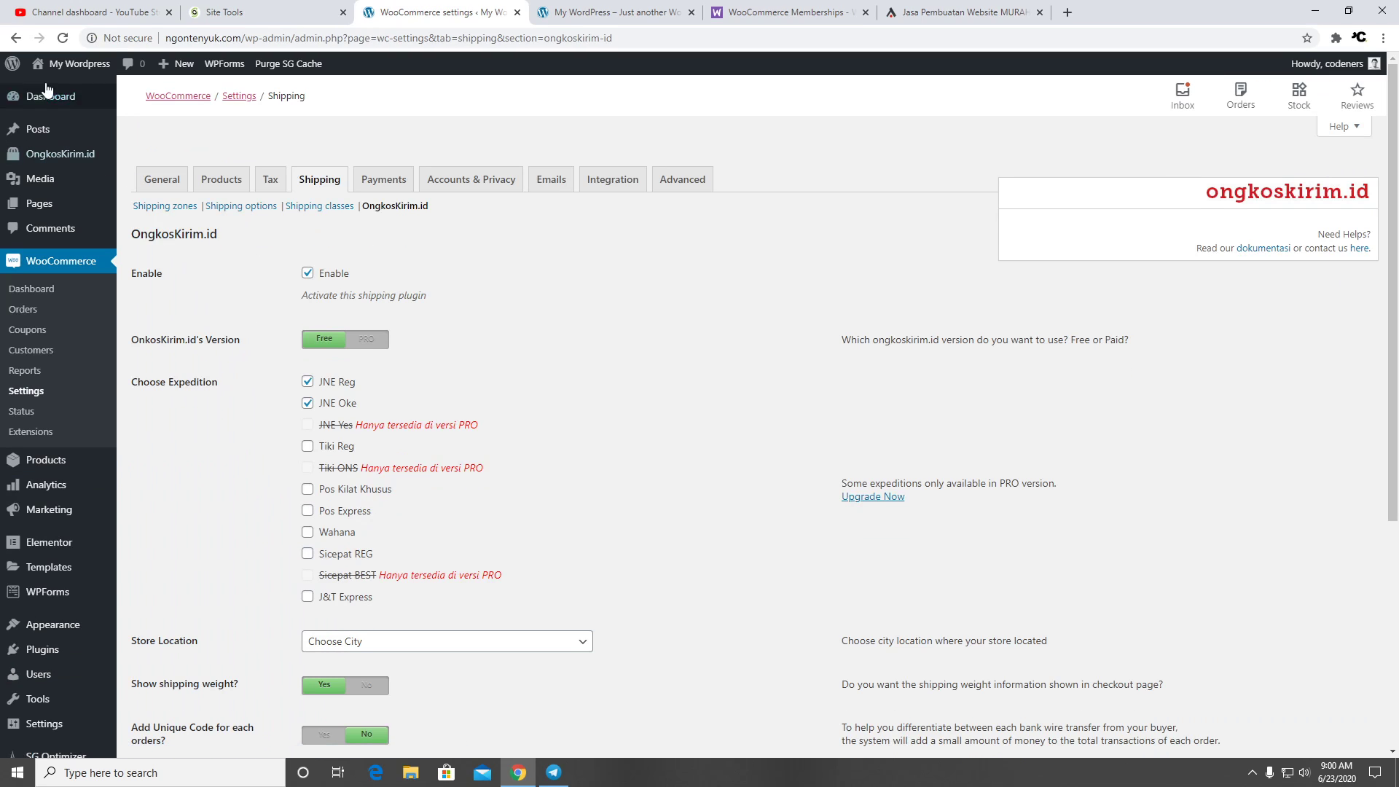
{"action": "left_click", "coordinate": [15, 38]}
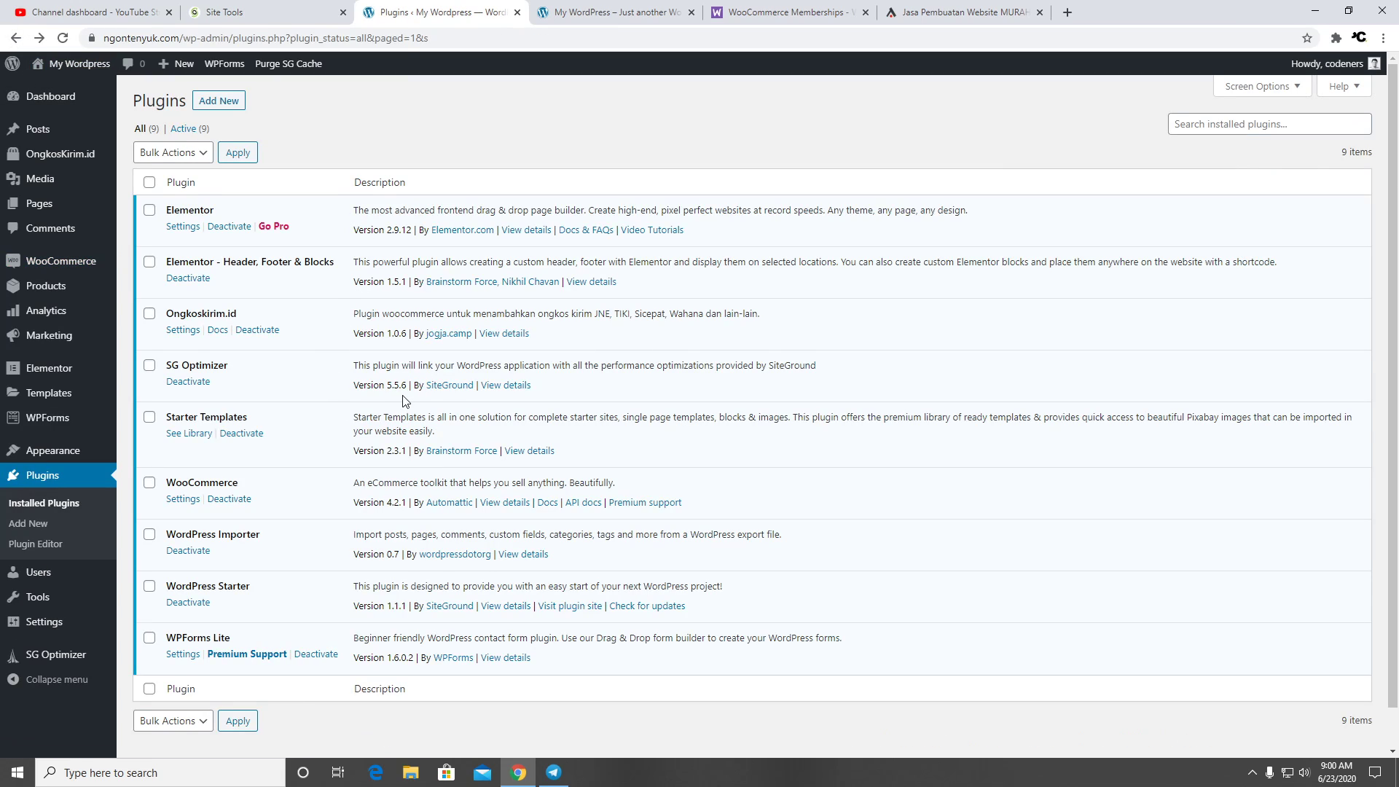
Open the Ongkoskirim.id docs in a new tab and show the Pengaturan Awal steps
{"action": "right_click", "coordinate": [226, 335]}
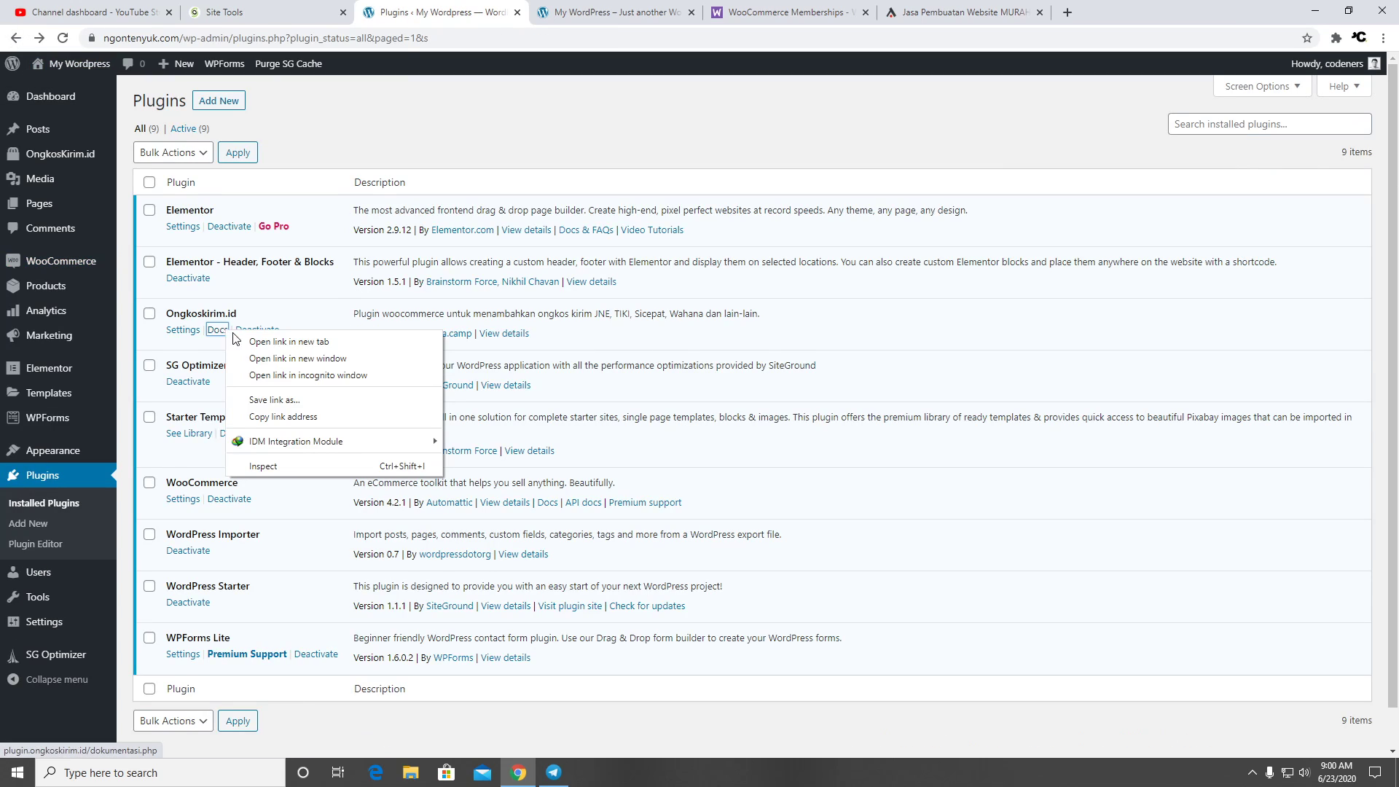
{"action": "left_click", "coordinate": [261, 344]}
{"action": "left_click_drag", "start_coordinate": [1106, 16], "coordinate": [634, 15]}
{"action": "scroll", "coordinate": [641, 362], "scroll_direction": "down", "scroll_amount": 6}
{"action": "scroll", "coordinate": [642, 362], "scroll_direction": "down", "scroll_amount": 3}
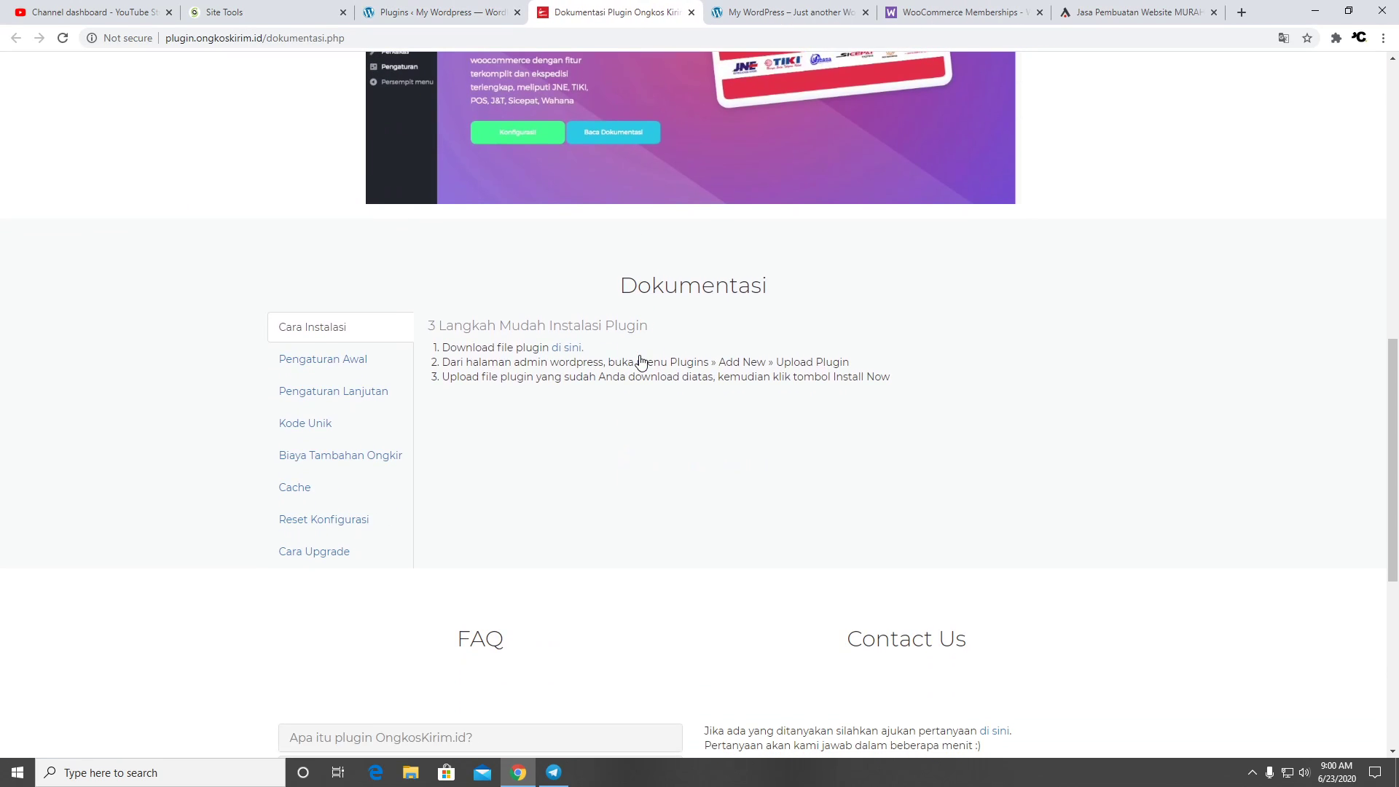
{"action": "left_click", "coordinate": [357, 371]}
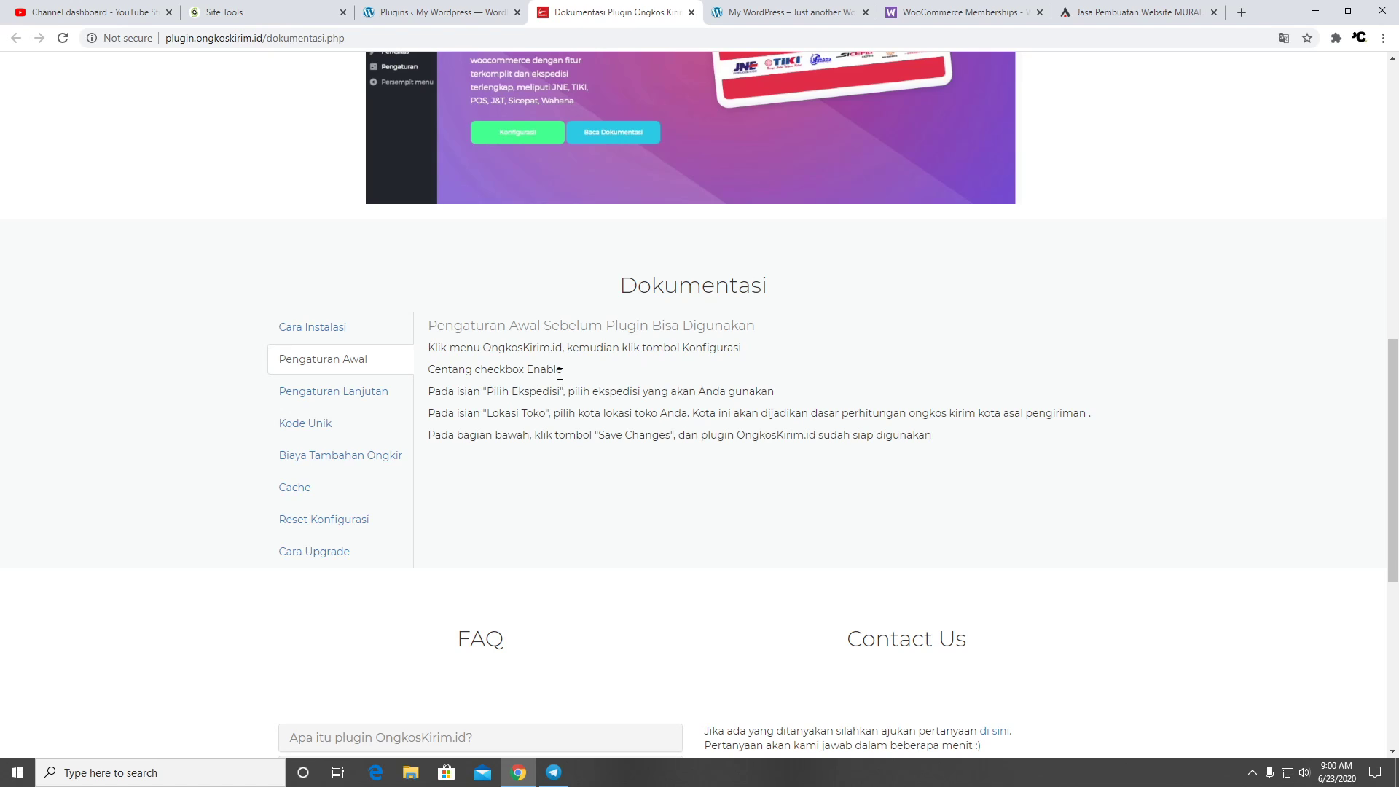
Open the Ongkoskirim.id plugin settings from the Plugins tab, then return to the docs
{"action": "left_click", "coordinate": [478, 8]}
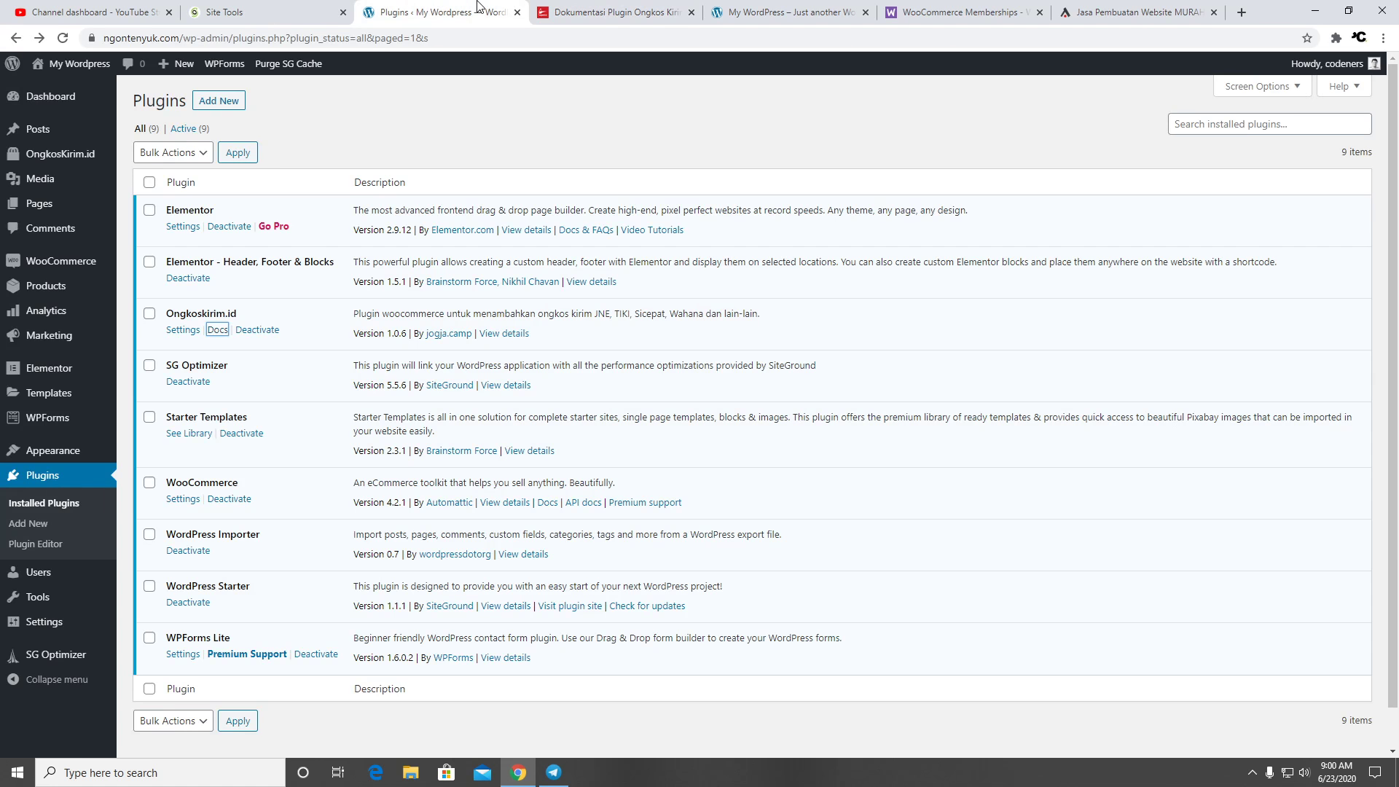
{"action": "left_click", "coordinate": [182, 329]}
{"action": "left_click", "coordinate": [627, 11]}
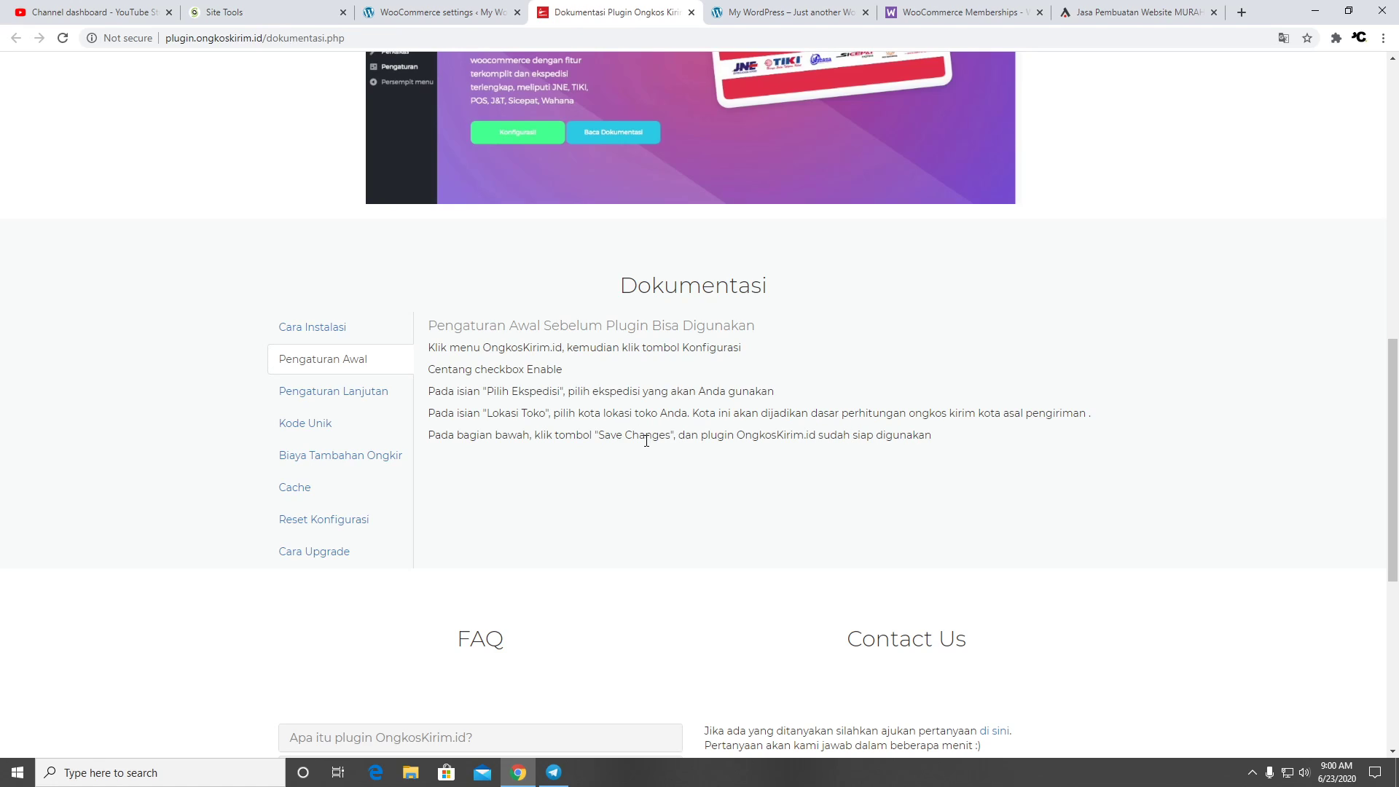
Switch back to the OngkosKirim.id settings tab, where JNE Reg and JNE Oke are enabled
{"action": "left_click", "coordinate": [425, 12]}
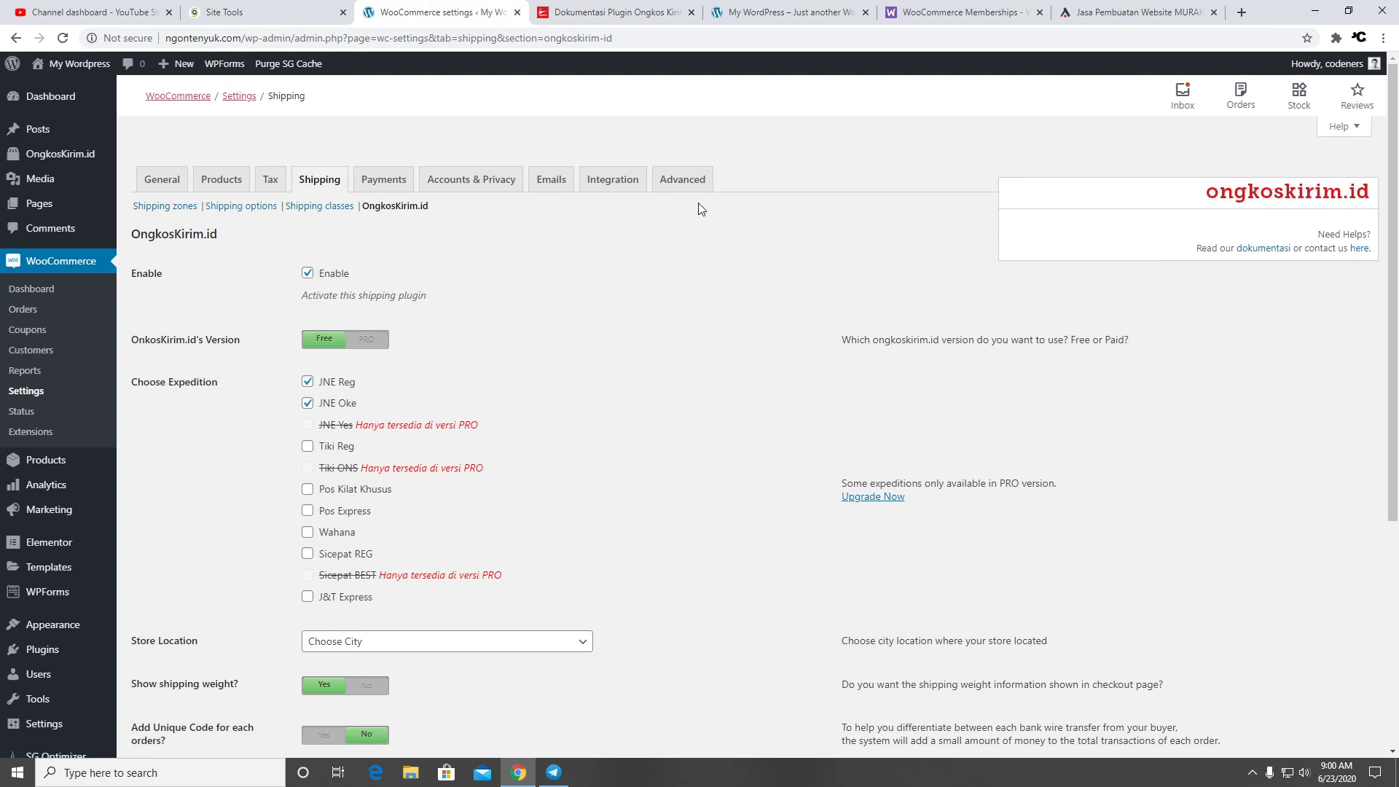
Enable the Tiki Reg, Pos Kilat Khusus, Pos Express, Wahana, Sicepat REG and J&T Express couriers
{"action": "left_click", "coordinate": [326, 451]}
{"action": "left_click", "coordinate": [331, 492]}
{"action": "left_click", "coordinate": [334, 512]}
{"action": "left_click", "coordinate": [343, 534]}
{"action": "left_click", "coordinate": [344, 555]}
{"action": "left_click", "coordinate": [386, 599]}
{"action": "scroll", "coordinate": [531, 514], "scroll_direction": "down", "scroll_amount": 3}
Set the store location to BEKASI and save the OngkosKirim.id settings
{"action": "left_click", "coordinate": [488, 424]}
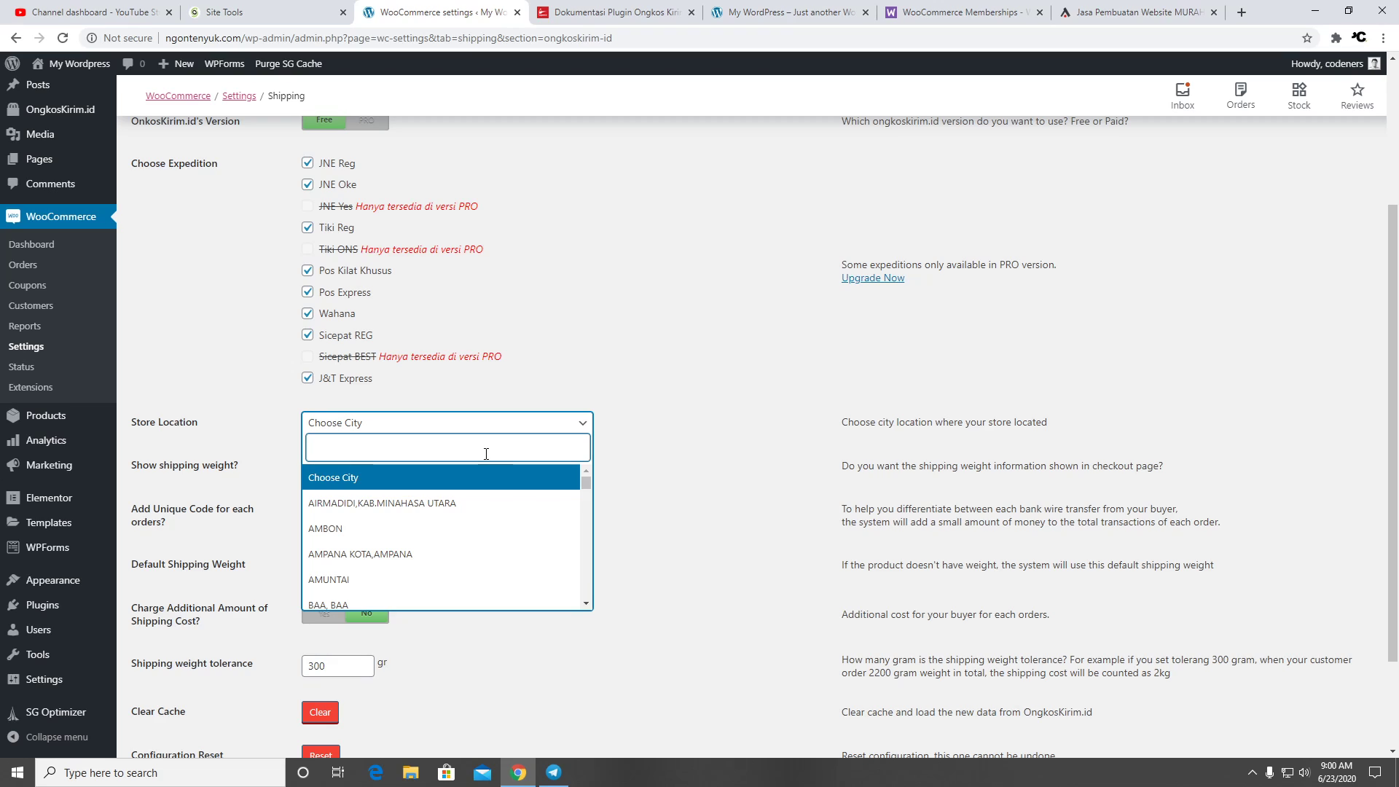
{"action": "type", "text": "be"}
{"action": "key", "text": "BackSpace"}
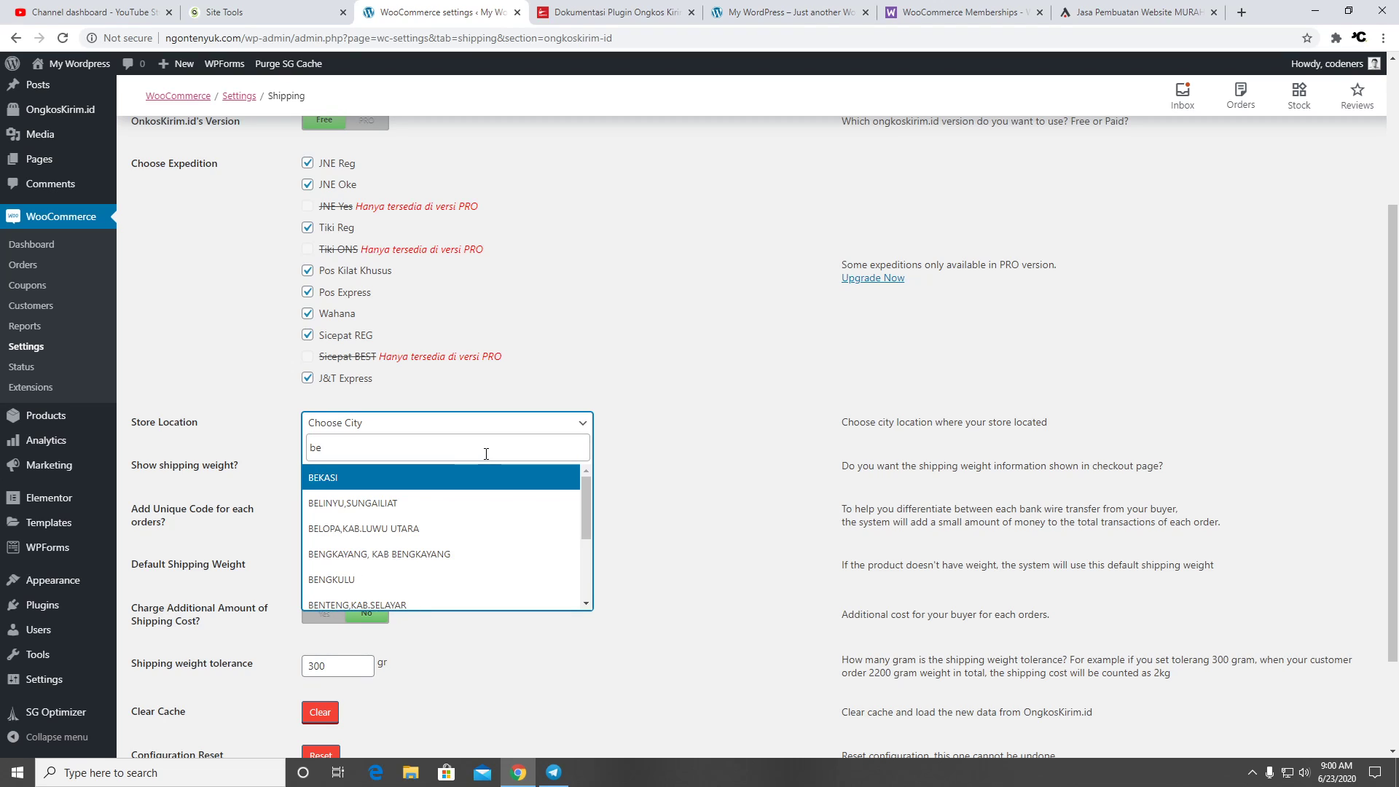
{"action": "type", "text": "abe"}
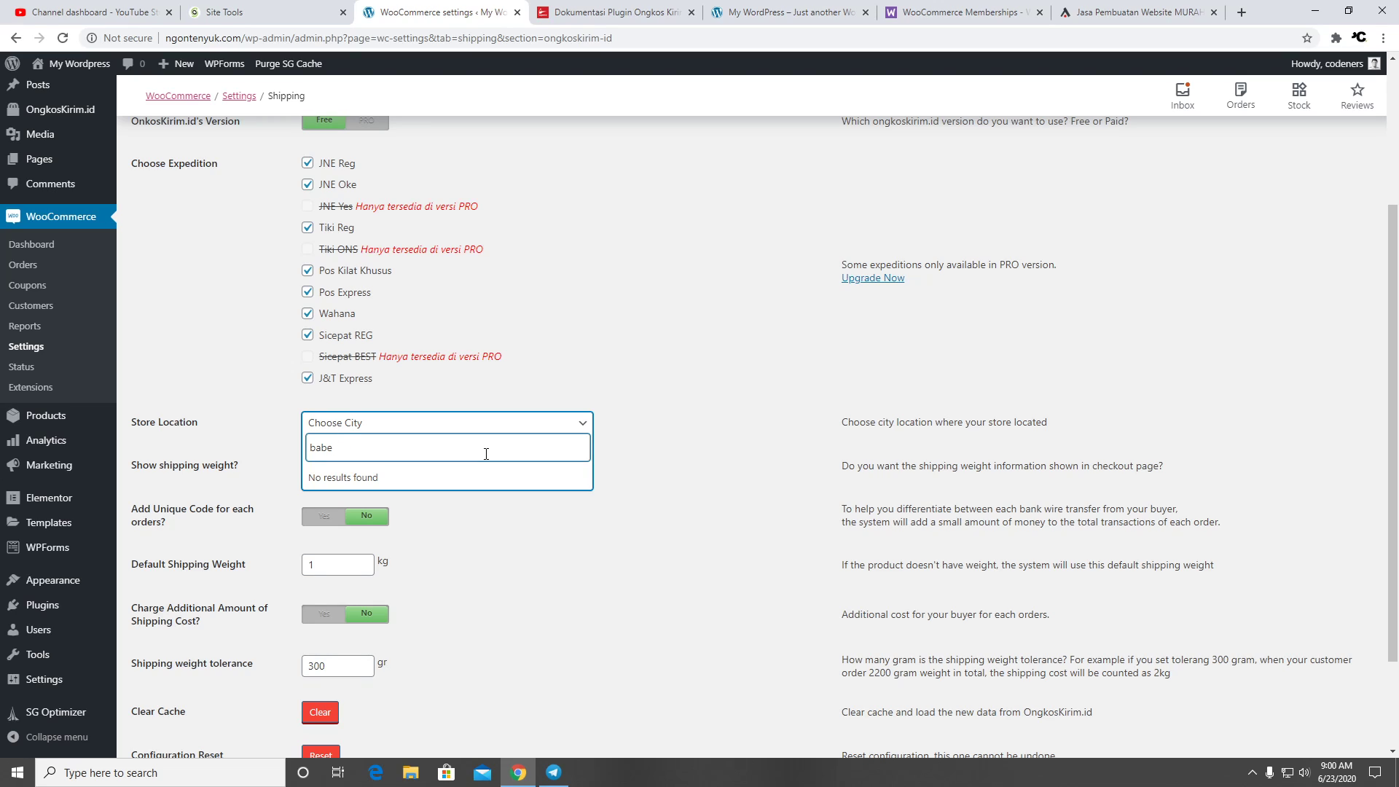
{"action": "type", "text": "la"}
{"action": "key", "text": "BackSpace"}
{"action": "key", "text": "BackSpace"}
{"action": "key", "text": "BackSpace"}
{"action": "key", "text": "BackSpace"}
{"action": "key", "text": "BackSpace"}
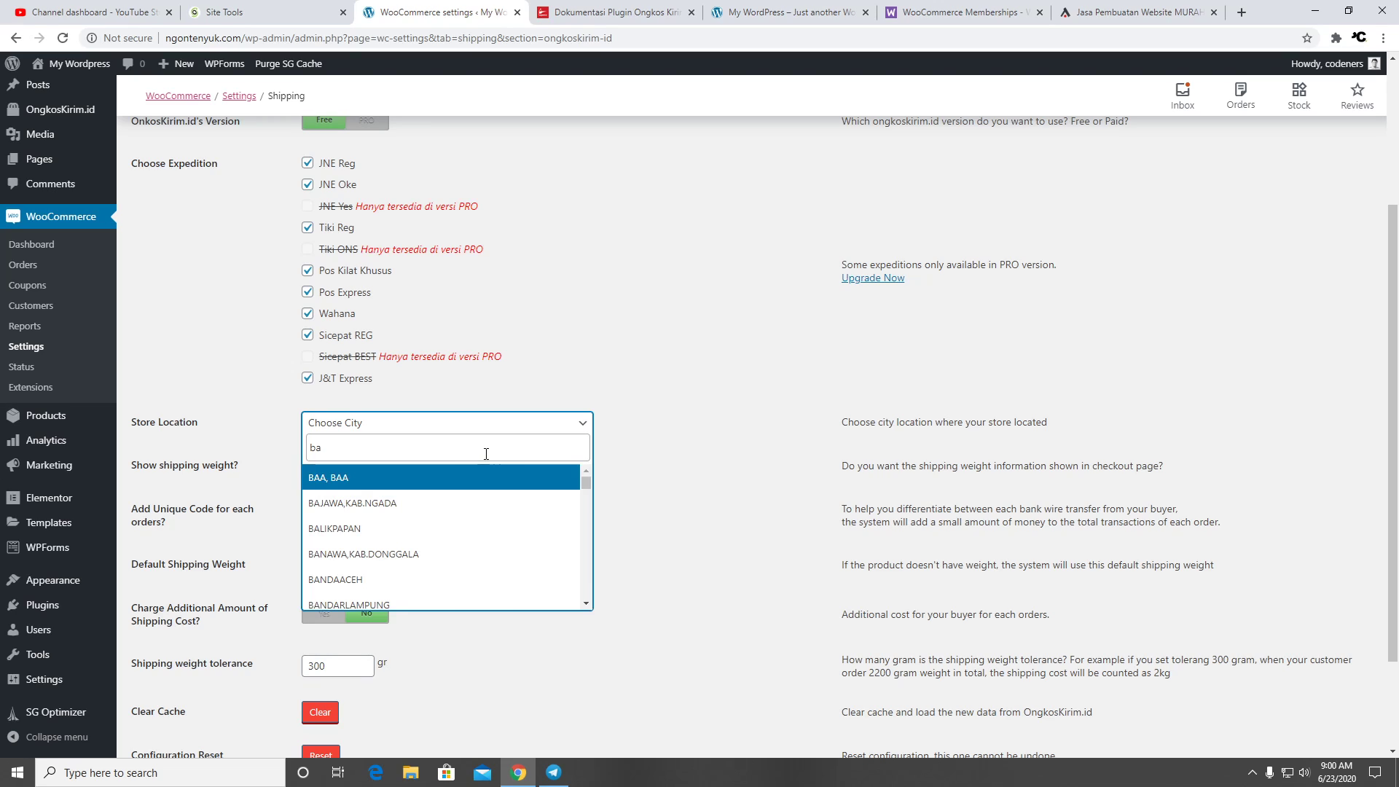
{"action": "type", "text": "ekasi"}
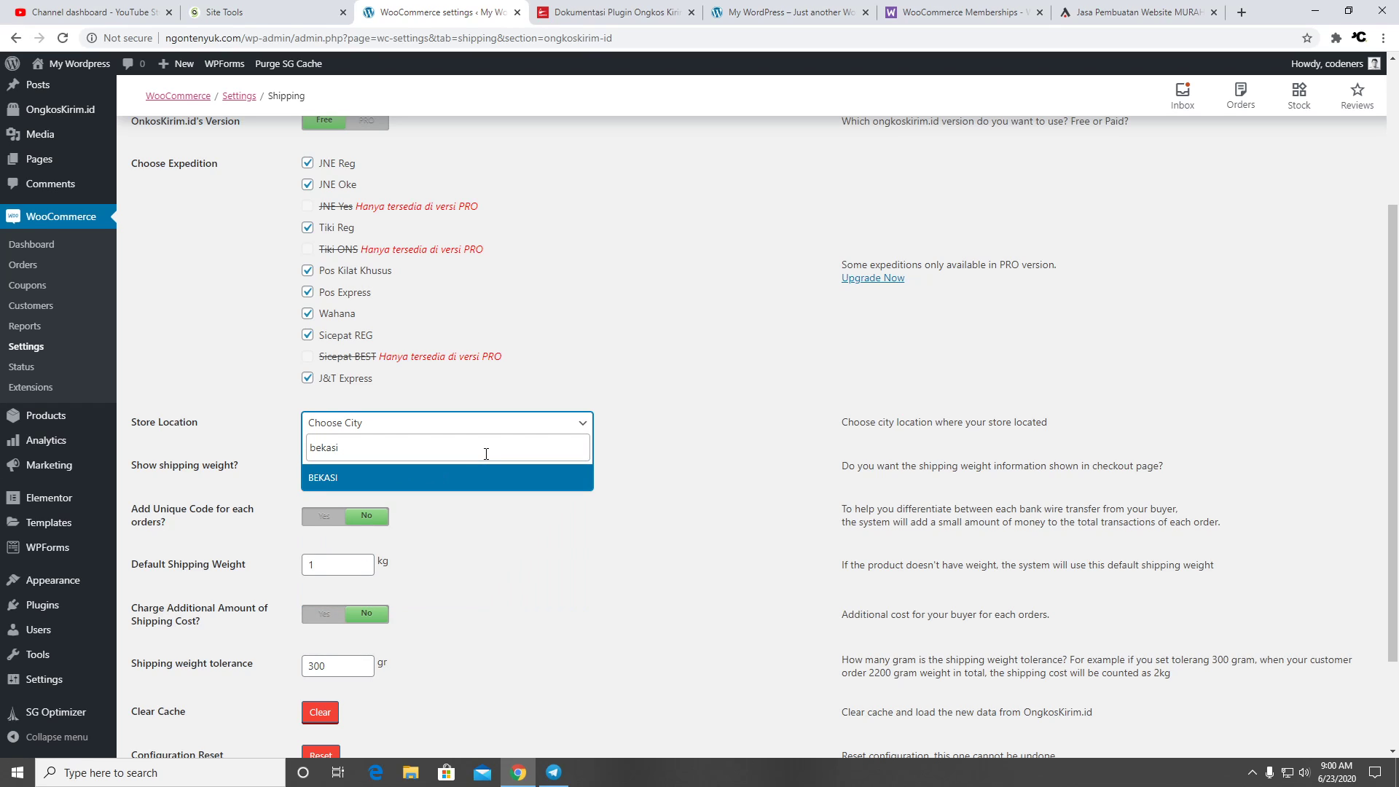
{"action": "left_click", "coordinate": [412, 479]}
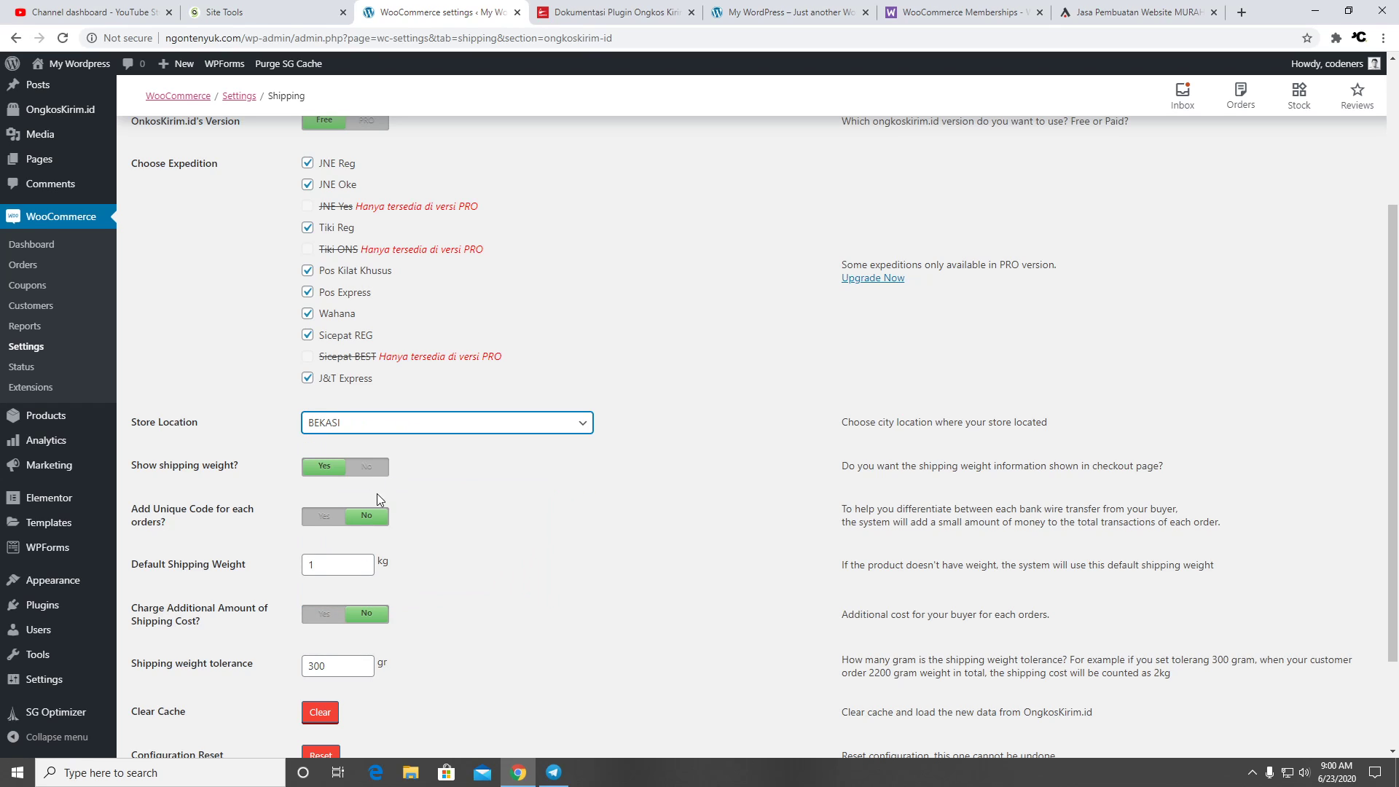
{"action": "scroll", "coordinate": [452, 549], "scroll_direction": "down", "scroll_amount": 2}
{"action": "scroll", "coordinate": [599, 543], "scroll_direction": "up", "scroll_amount": 5}
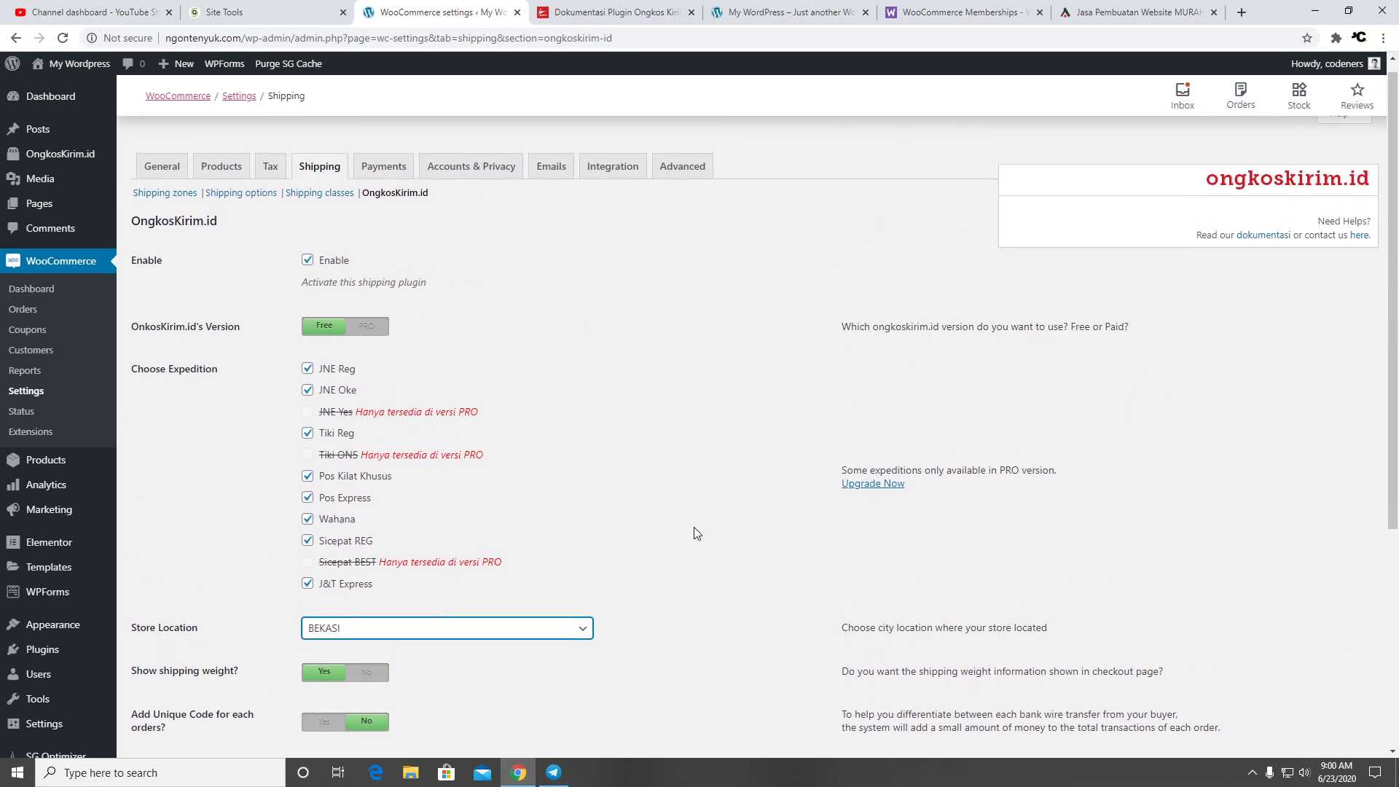
{"action": "scroll", "coordinate": [610, 437], "scroll_direction": "down", "scroll_amount": 5}
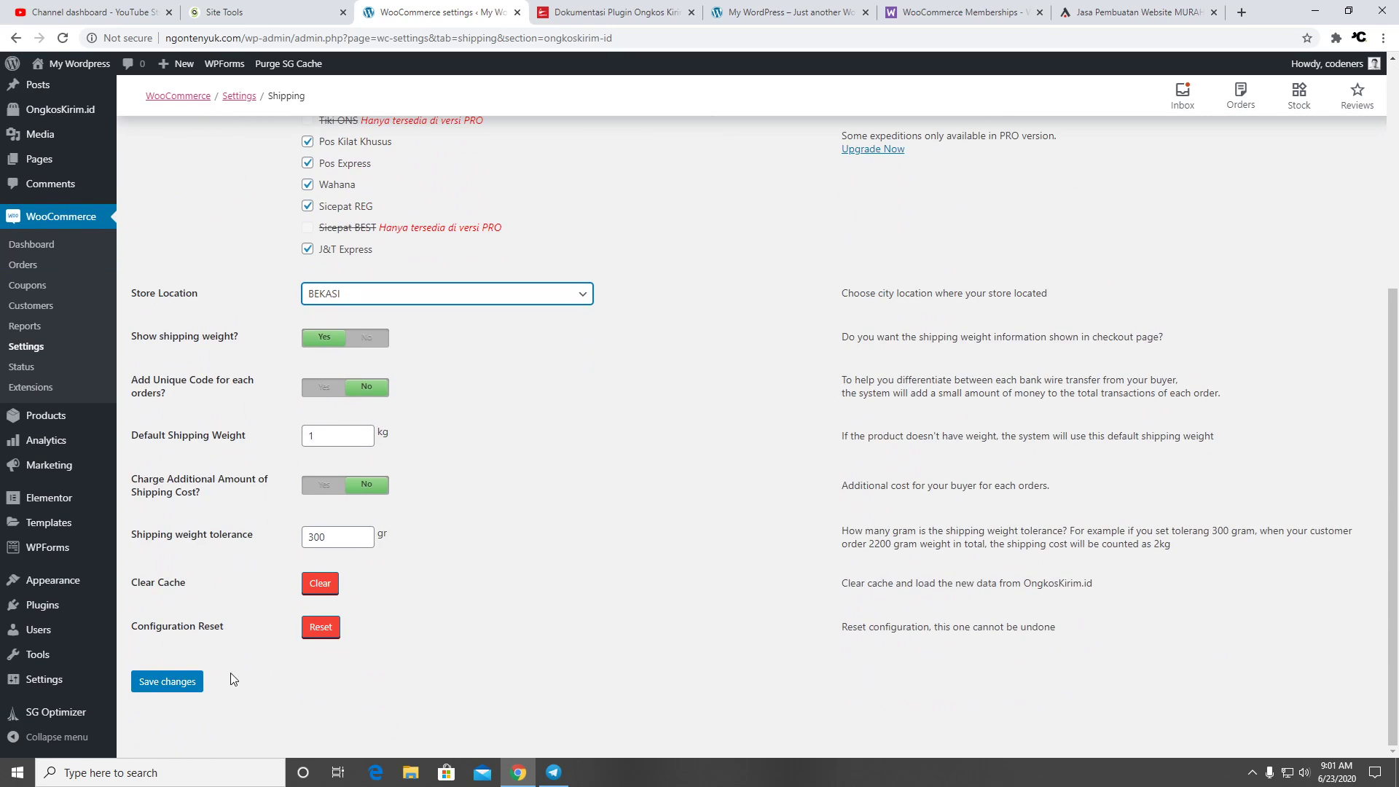
{"action": "left_click", "coordinate": [186, 682]}
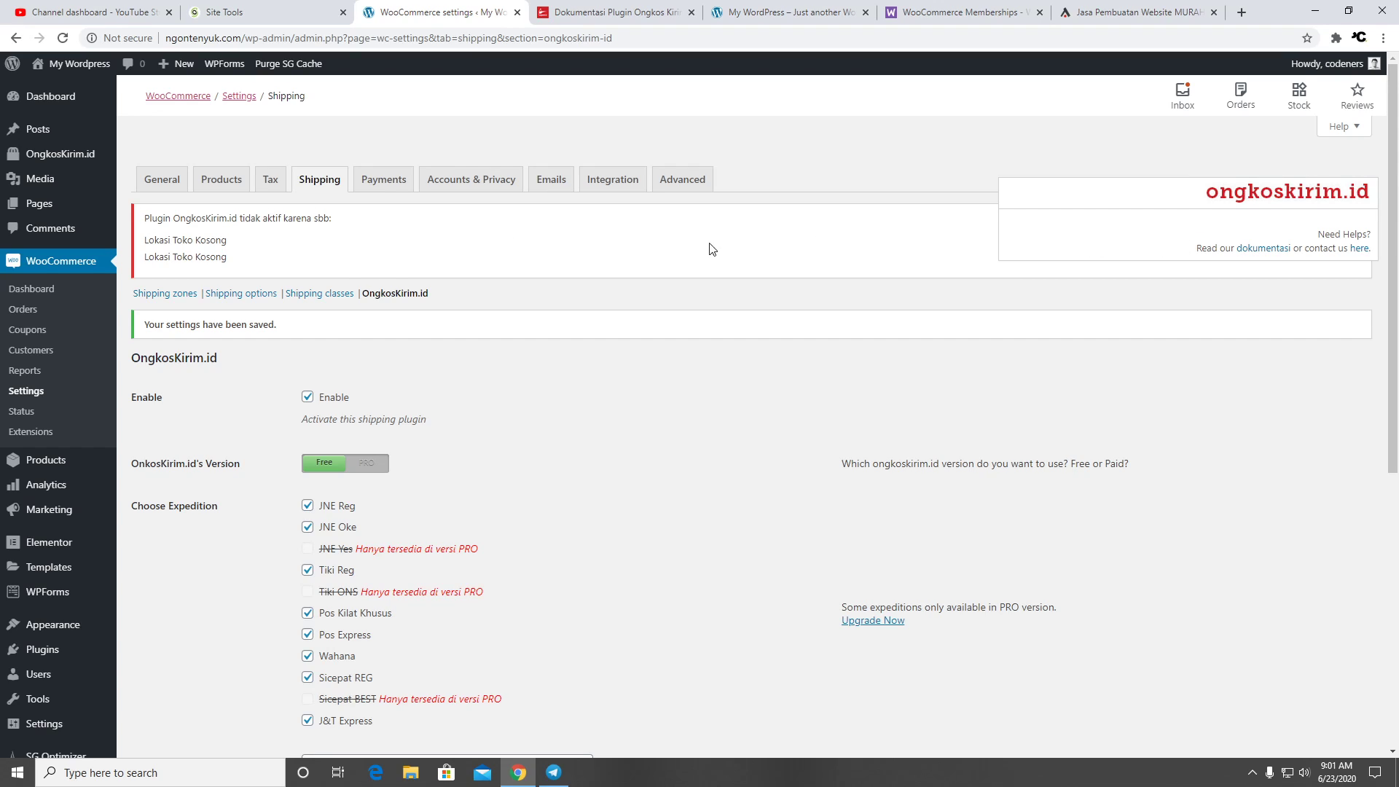
Re-select BEKASI as the store city after briefly picking BAU-BAU, and save again
{"action": "scroll", "coordinate": [519, 443], "scroll_direction": "down", "scroll_amount": 6}
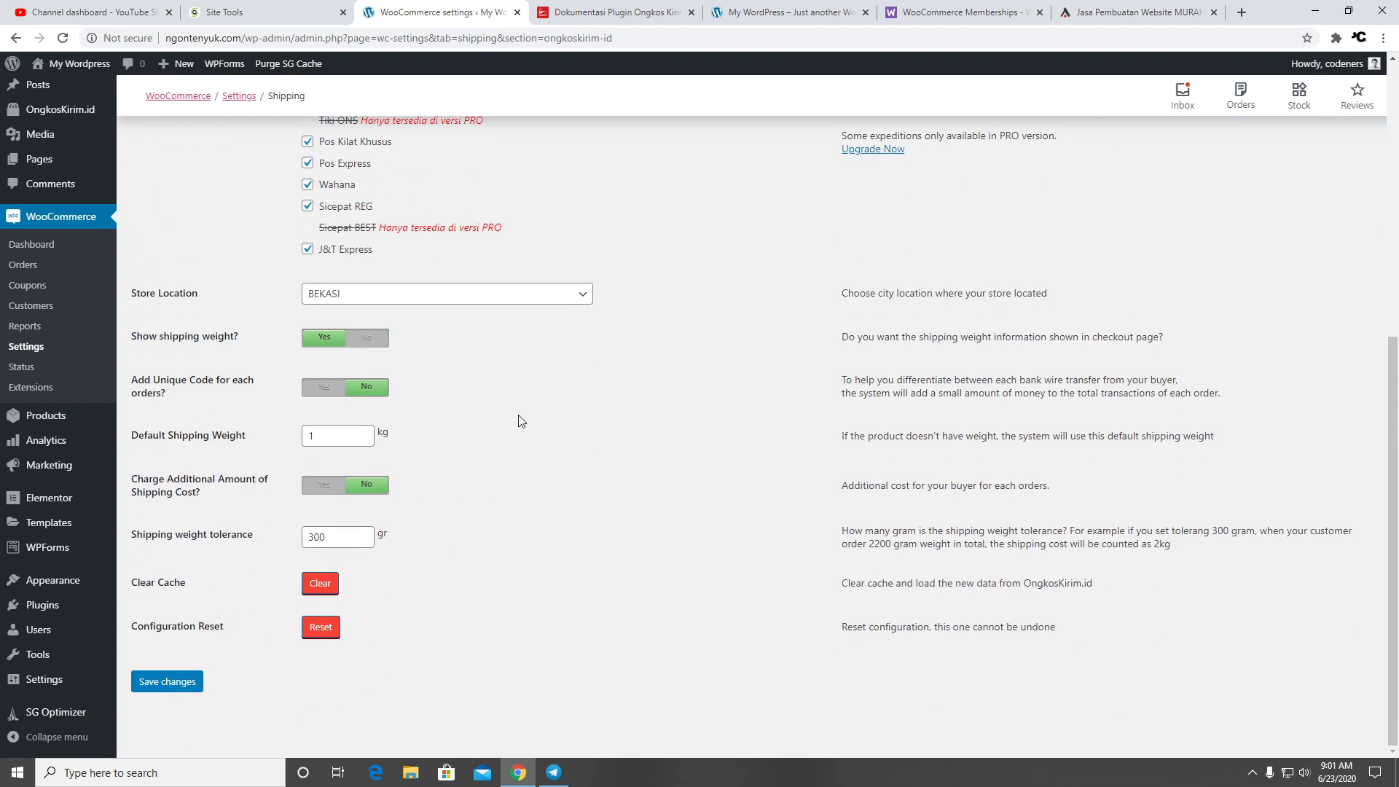
{"action": "left_click", "coordinate": [394, 295]}
{"action": "left_click", "coordinate": [393, 373]}
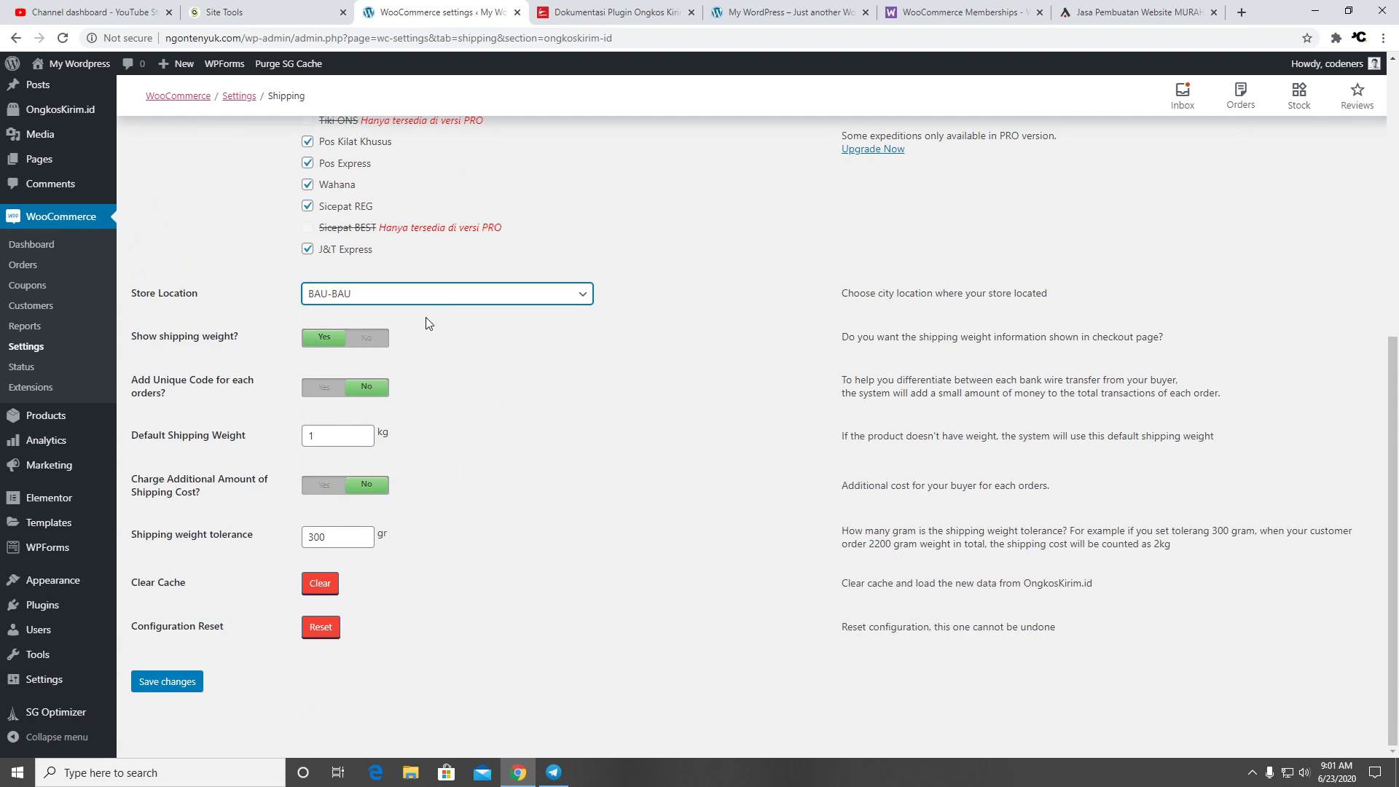
{"action": "left_click", "coordinate": [424, 299]}
{"action": "left_click", "coordinate": [396, 399]}
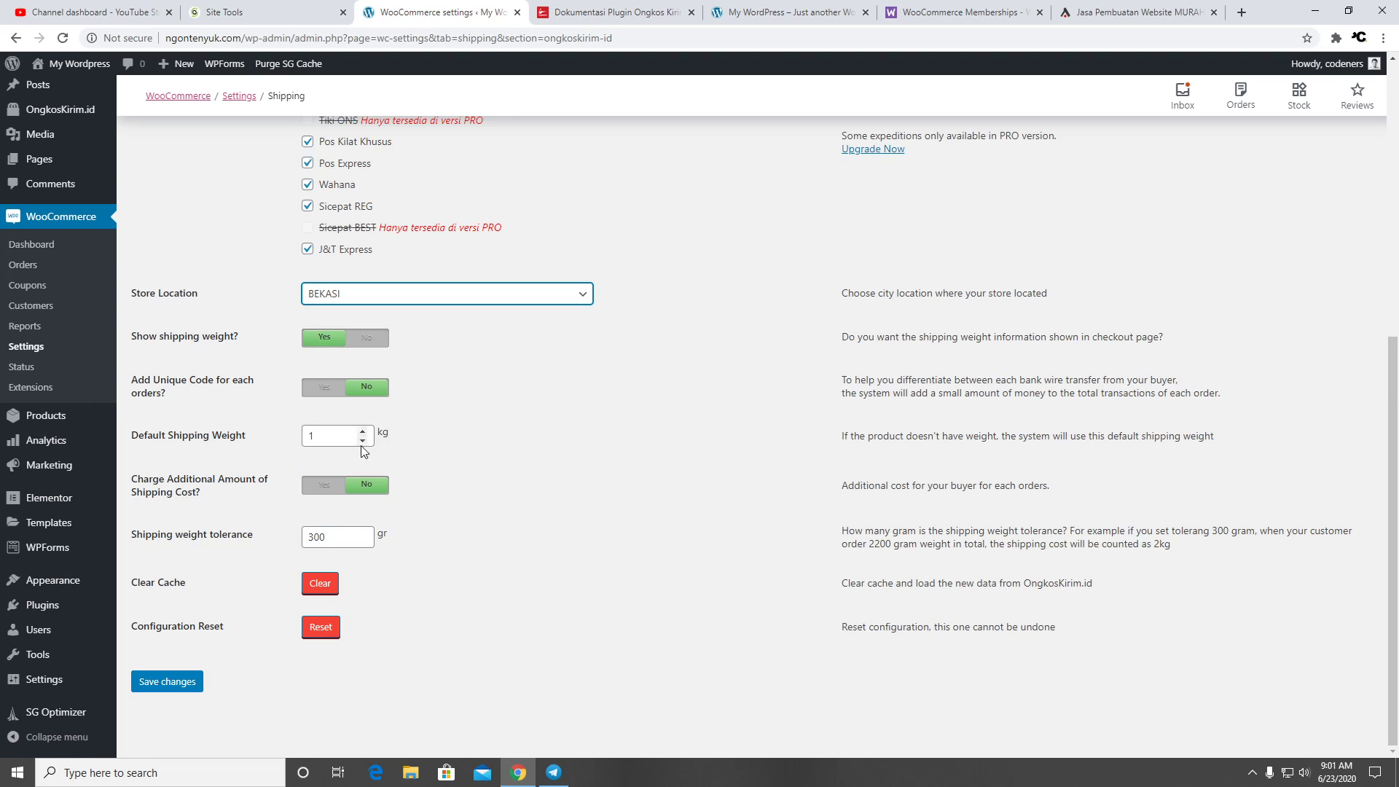
{"action": "left_click", "coordinate": [182, 685]}
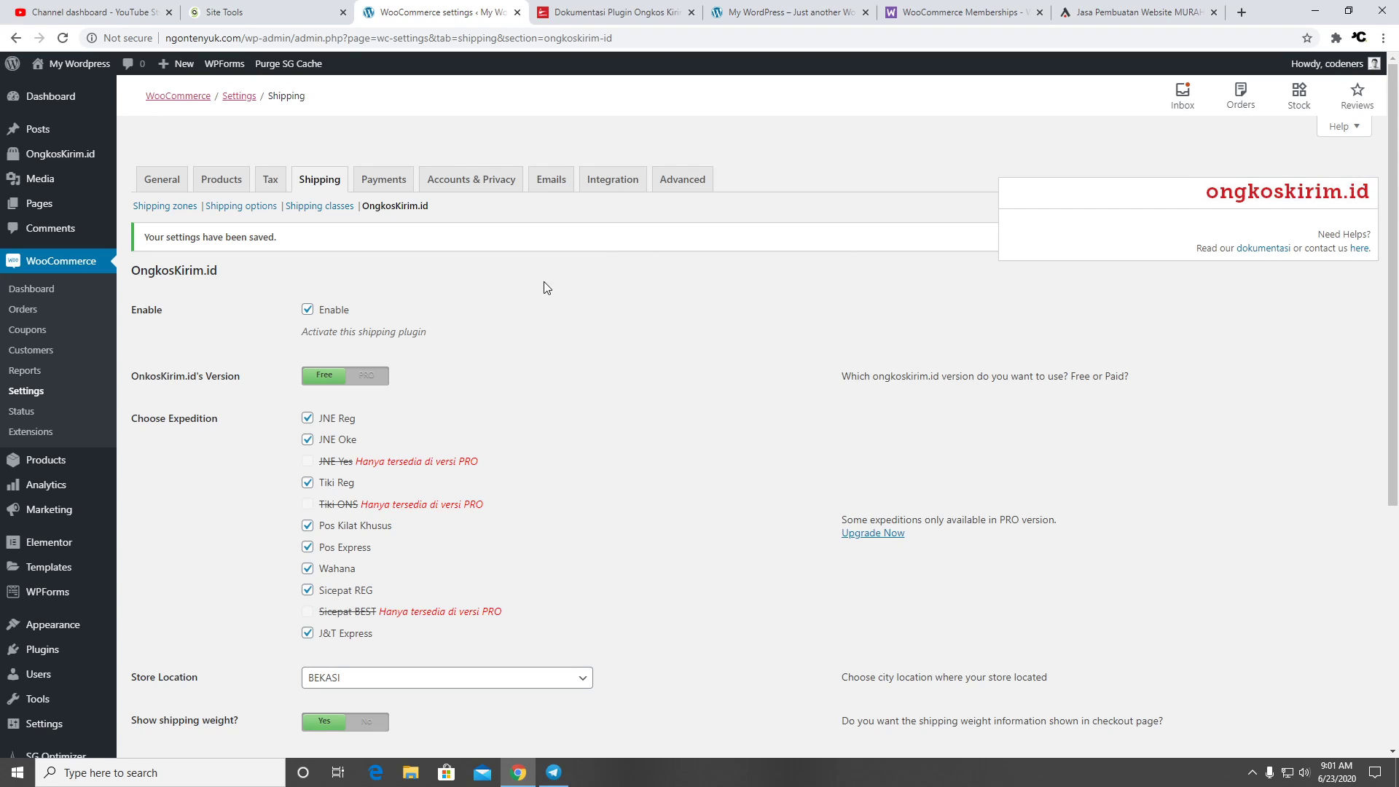
Open the storefront in a new tab, placed fourth in the tab bar
{"action": "mouse_move", "coordinate": [73, 66]}
{"action": "right_click", "coordinate": [88, 97]}
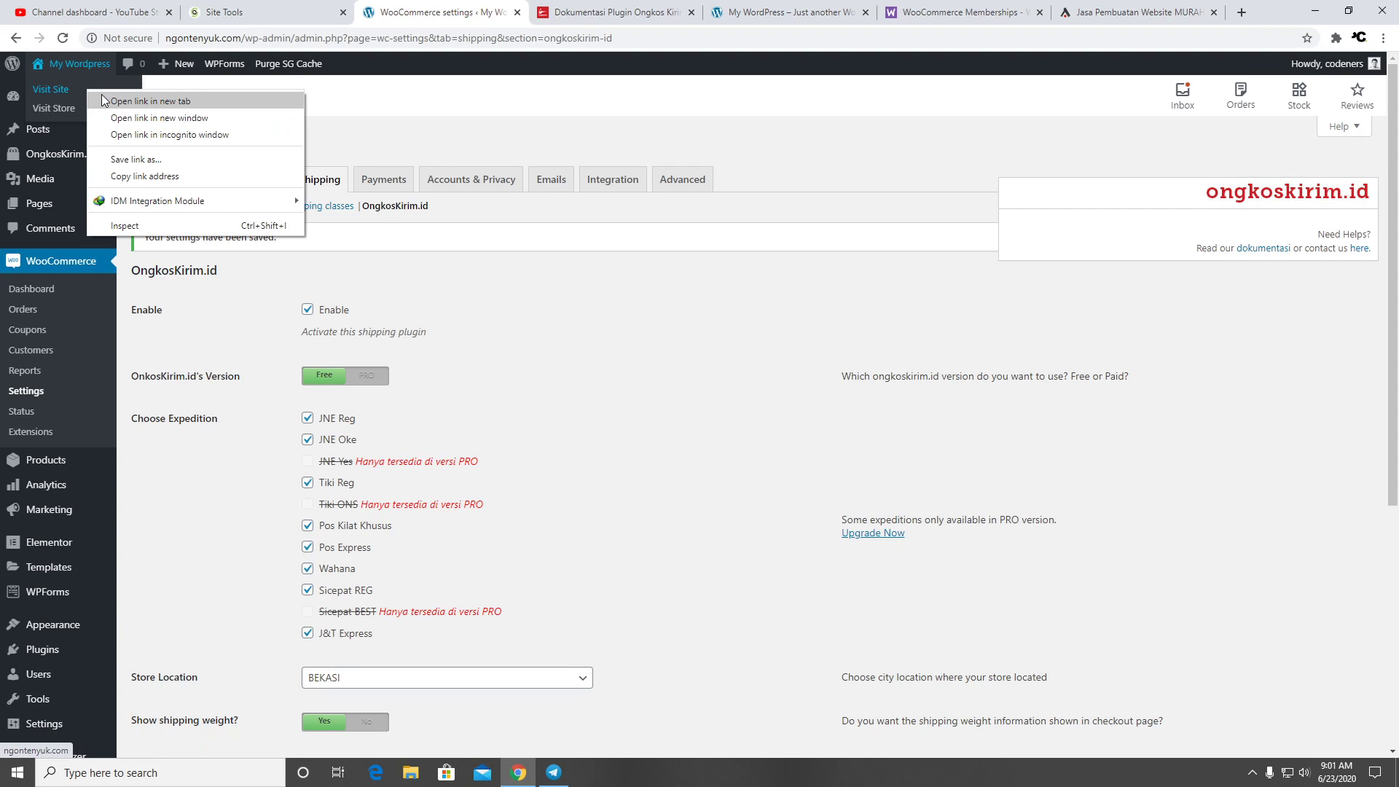
{"action": "left_click", "coordinate": [117, 100]}
{"action": "left_click_drag", "start_coordinate": [1127, 15], "coordinate": [510, 15]}
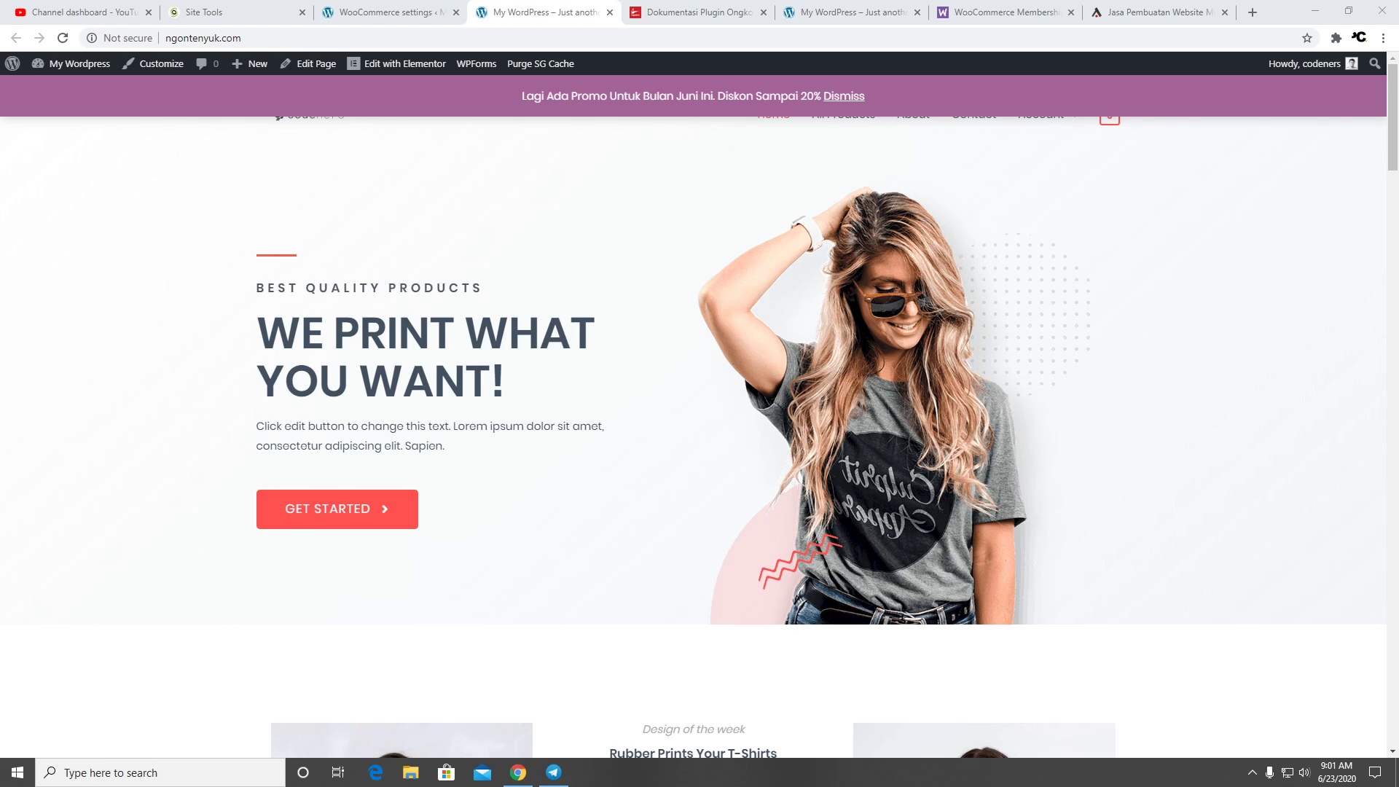
{"action": "scroll", "coordinate": [825, 190], "scroll_direction": "down", "scroll_amount": 20}
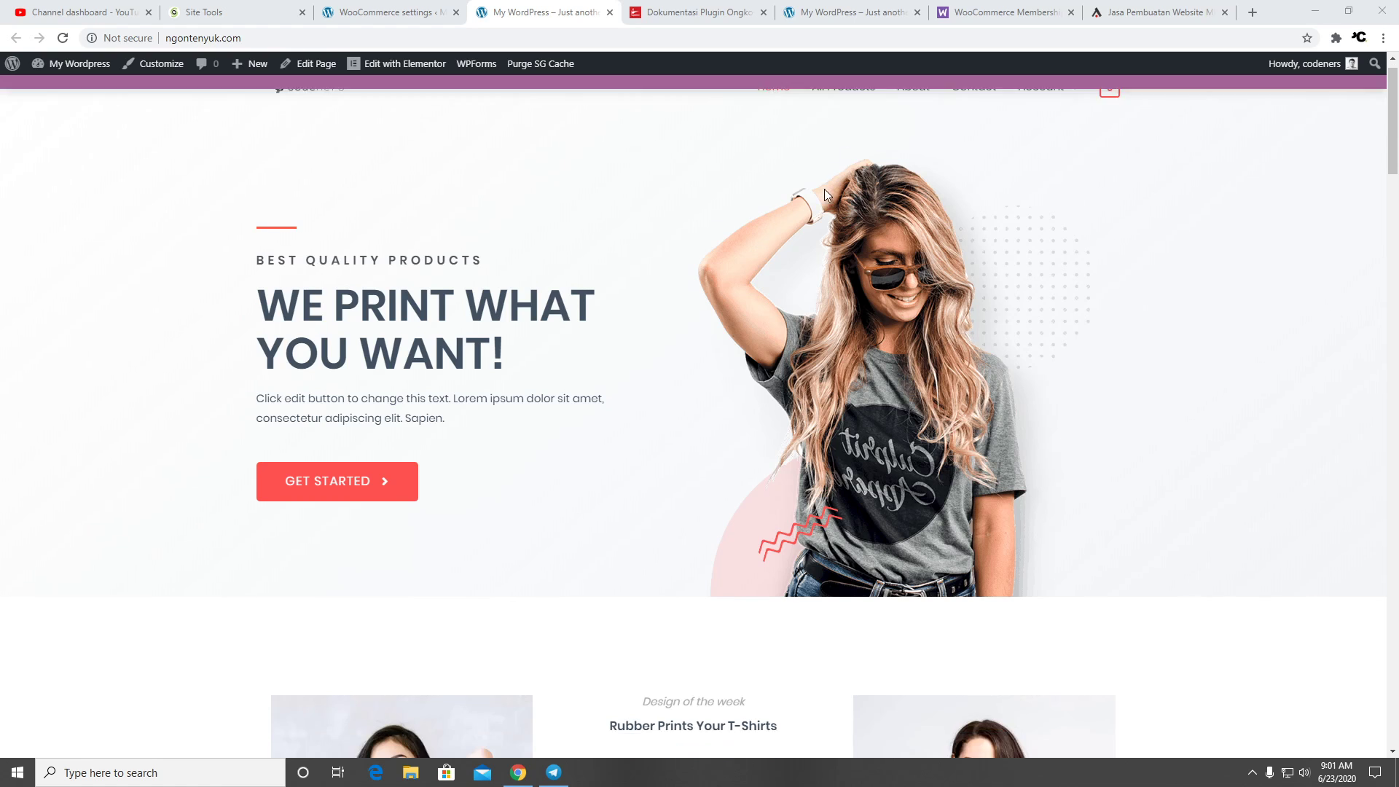
{"action": "scroll", "coordinate": [790, 228], "scroll_direction": "up", "scroll_amount": 3}
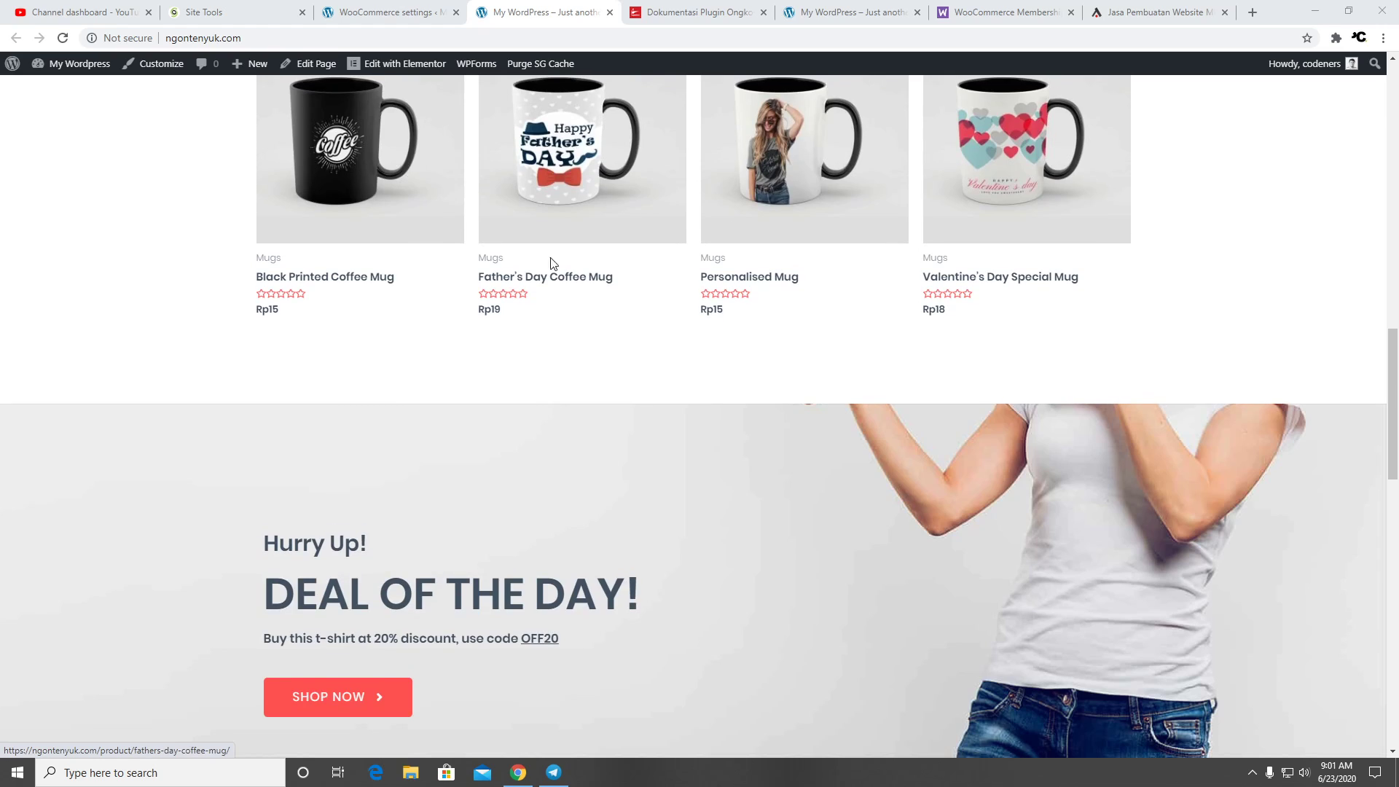
Add the Father's Day Coffee Mug to the cart and view the cart
{"action": "left_click", "coordinate": [561, 282]}
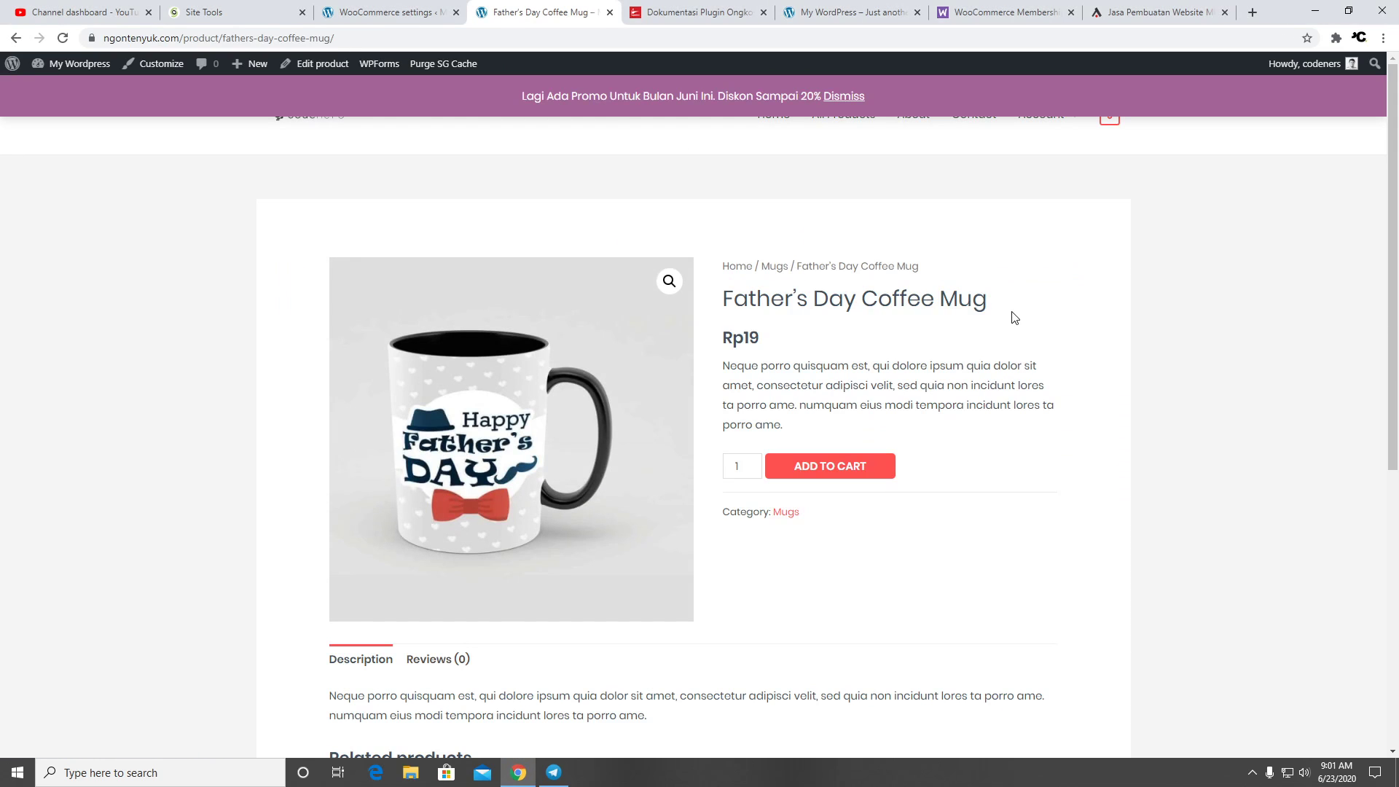
{"action": "scroll", "coordinate": [947, 328], "scroll_direction": "down", "scroll_amount": 2}
{"action": "left_click", "coordinate": [833, 325]}
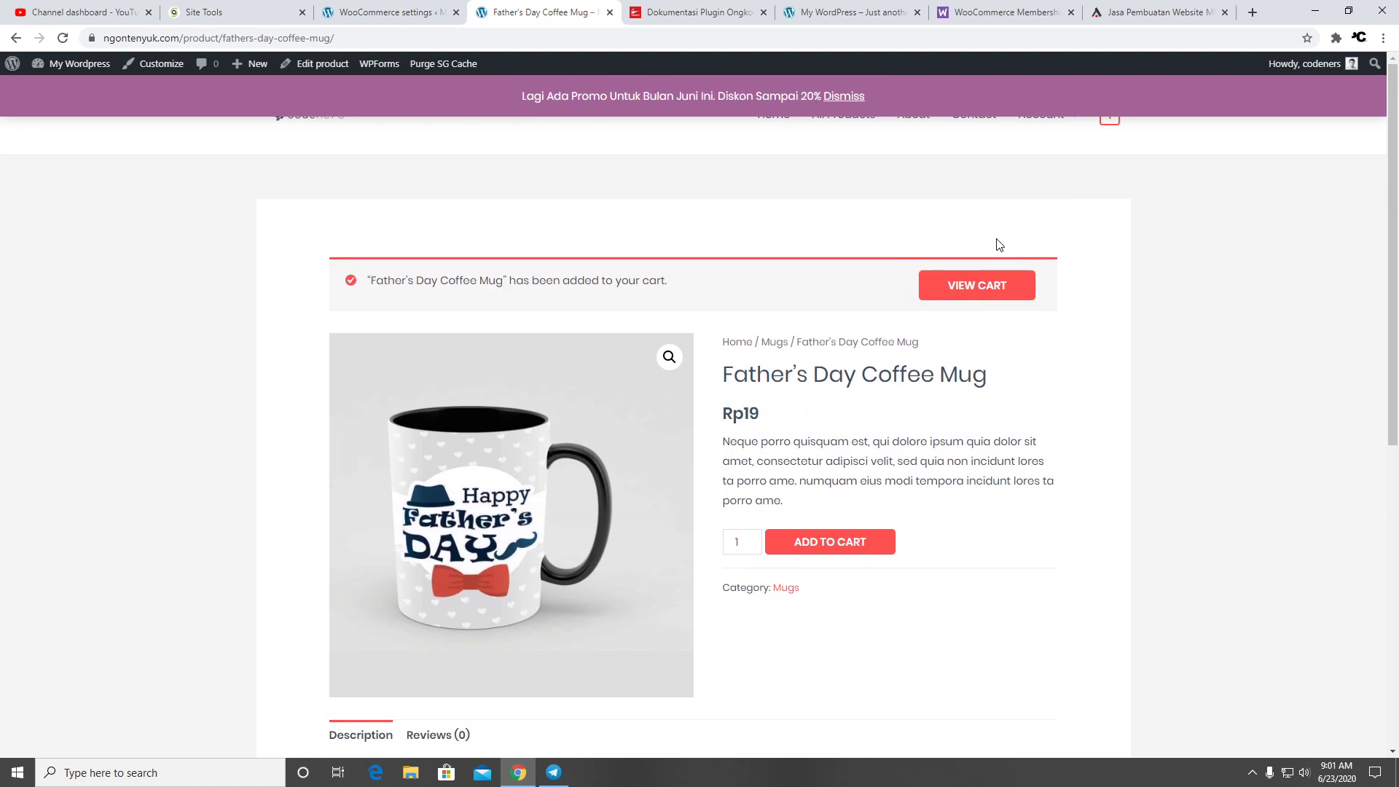
{"action": "left_click", "coordinate": [985, 287]}
{"action": "left_click", "coordinate": [846, 96]}
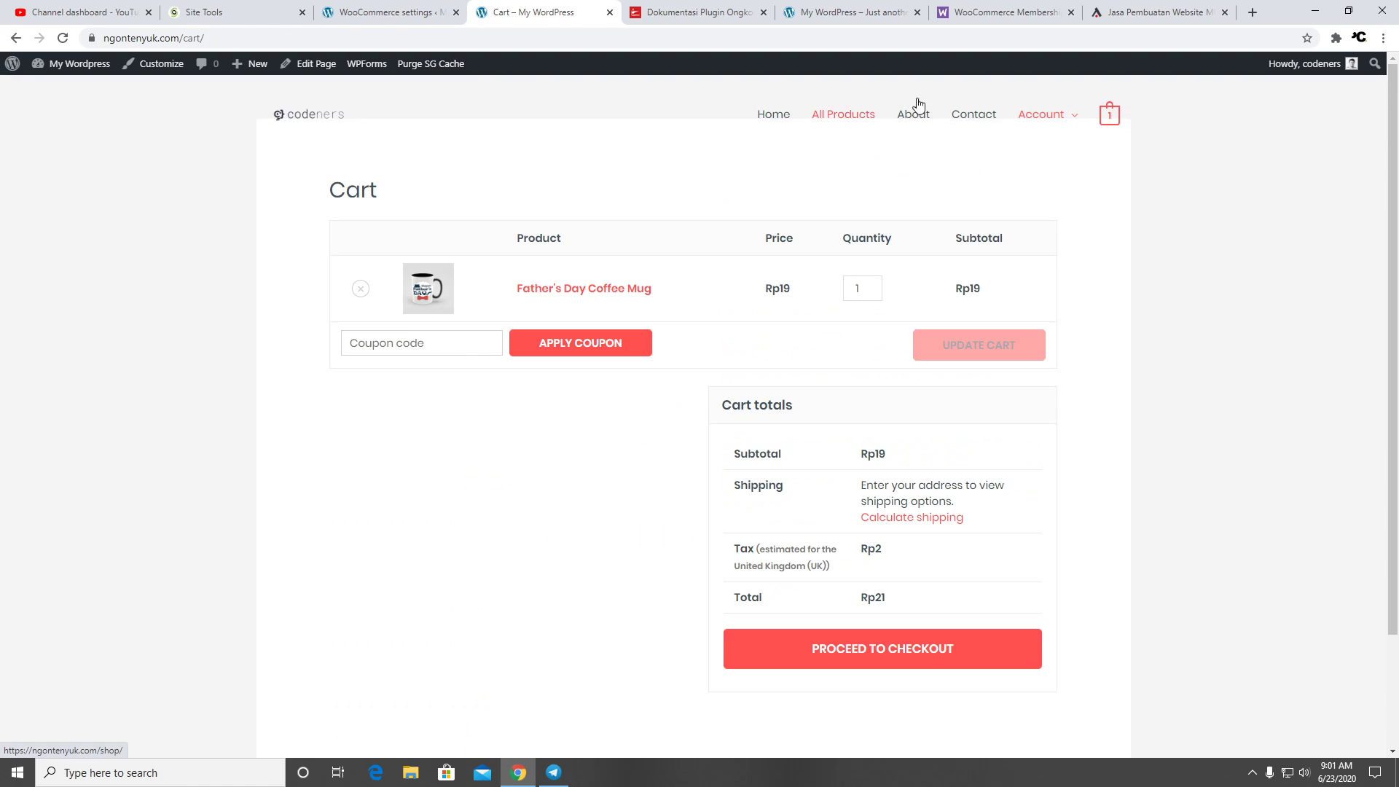
Expand the cart's shipping calculator, which shows no rates, then return to the admin settings
{"action": "left_click", "coordinate": [931, 526]}
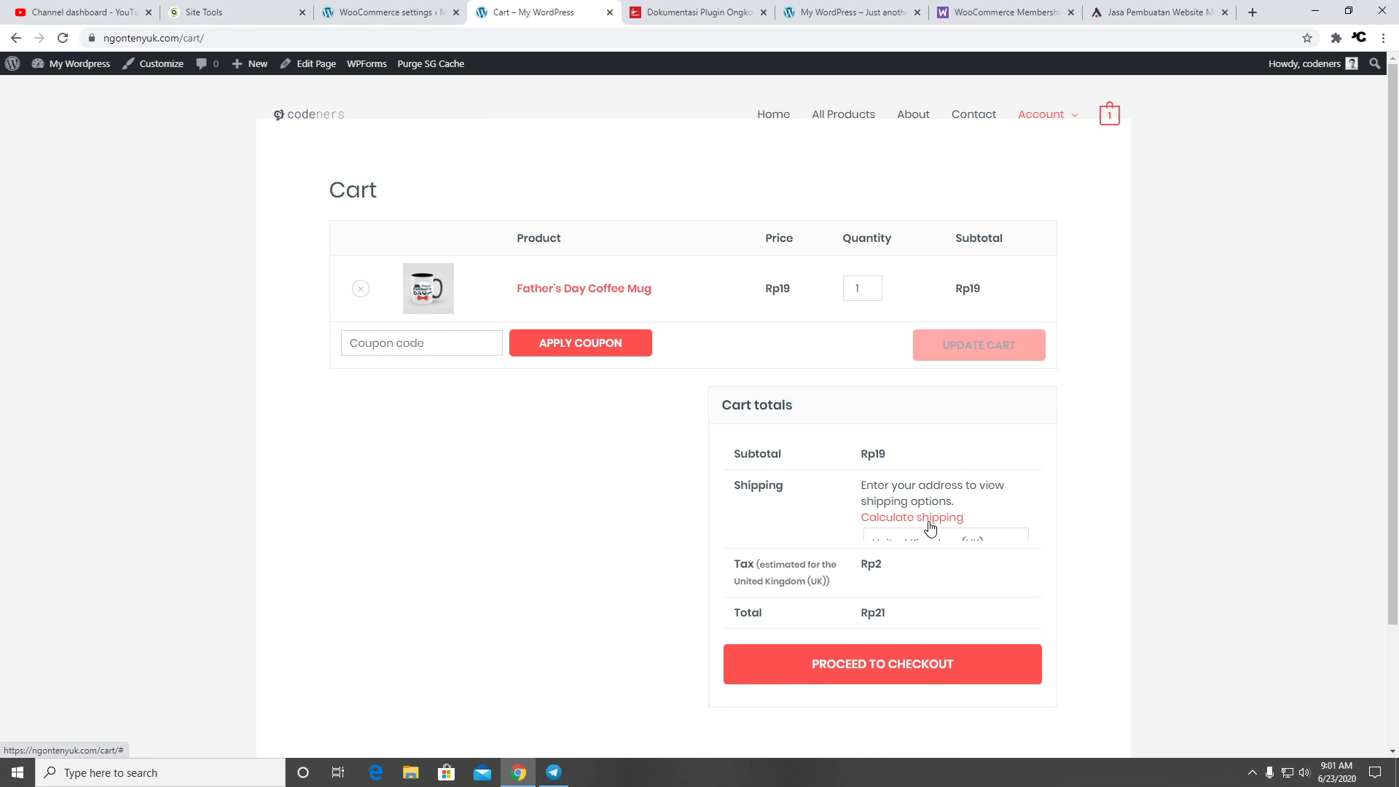
{"action": "left_click", "coordinate": [973, 544]}
{"action": "scroll", "coordinate": [1086, 540], "scroll_direction": "down", "scroll_amount": 3}
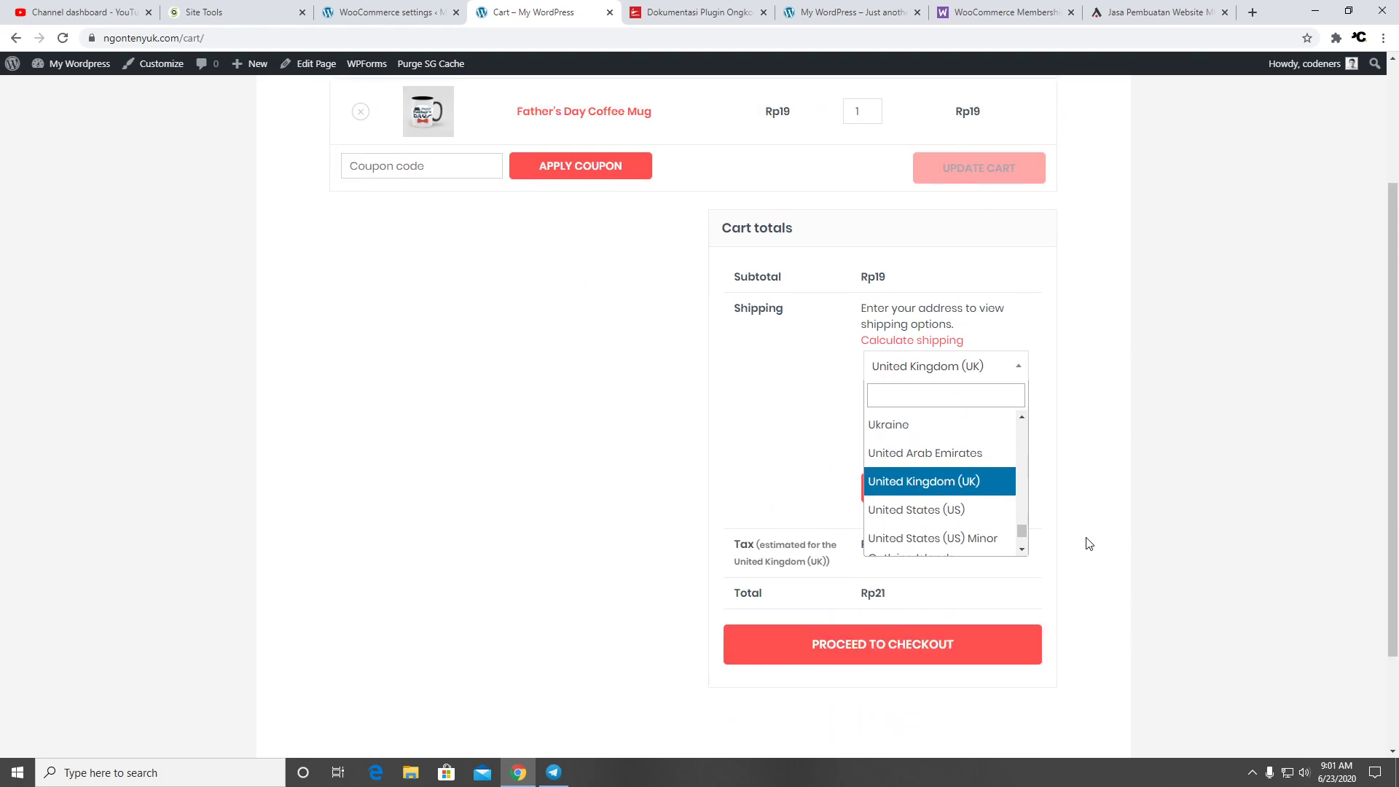
{"action": "scroll", "coordinate": [1065, 515], "scroll_direction": "up", "scroll_amount": 2}
{"action": "left_click", "coordinate": [989, 501]}
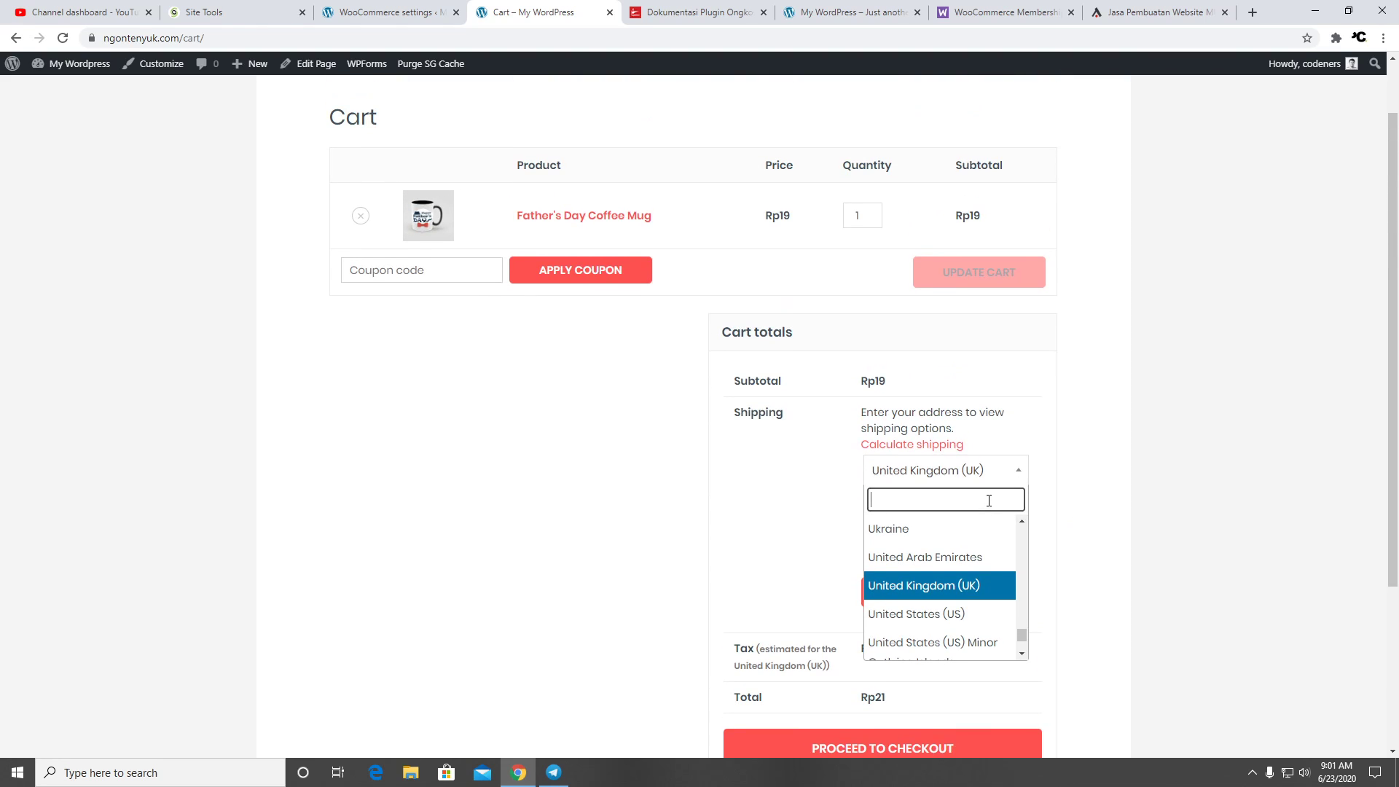
{"action": "left_click", "coordinate": [1053, 485]}
{"action": "scroll", "coordinate": [1064, 539], "scroll_direction": "down", "scroll_amount": 3}
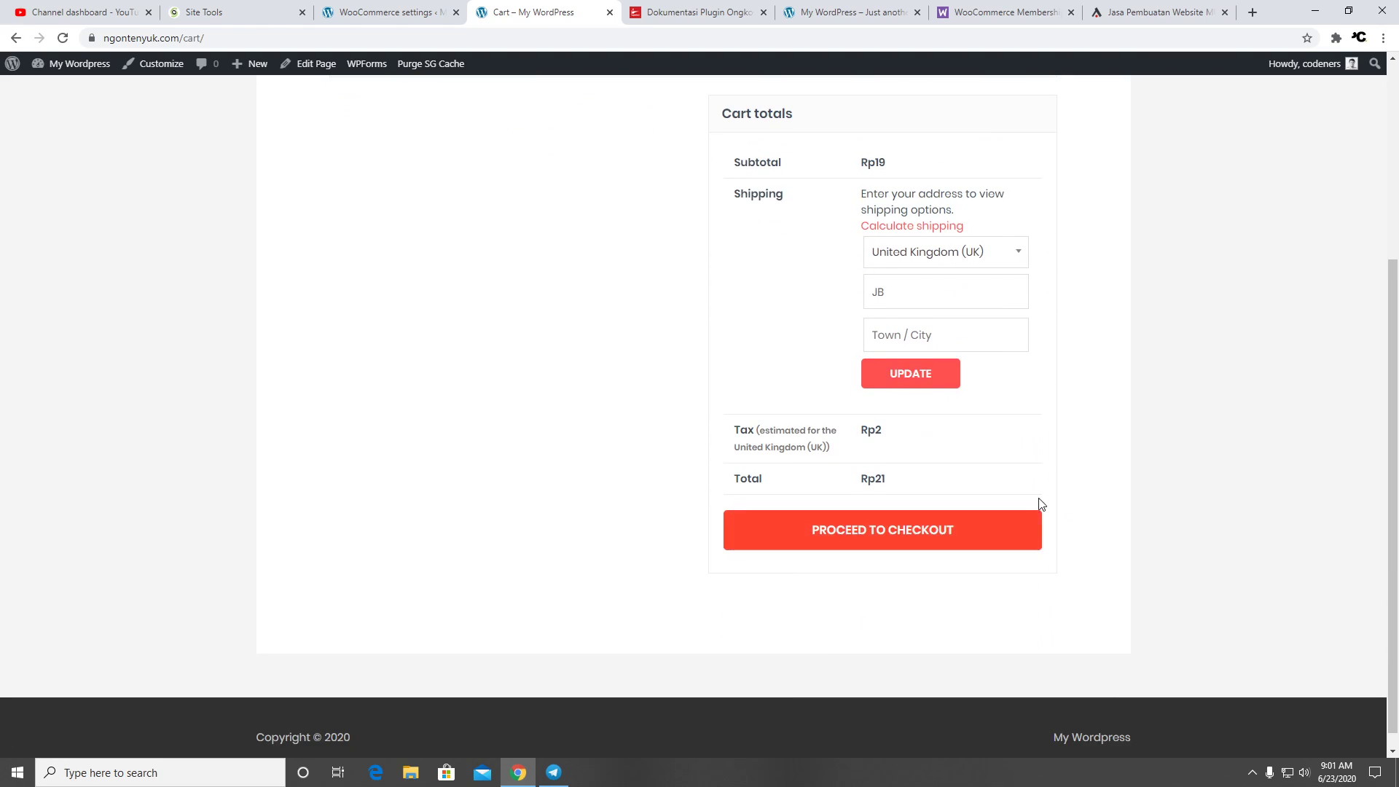
{"action": "scroll", "coordinate": [987, 445], "scroll_direction": "up", "scroll_amount": 2}
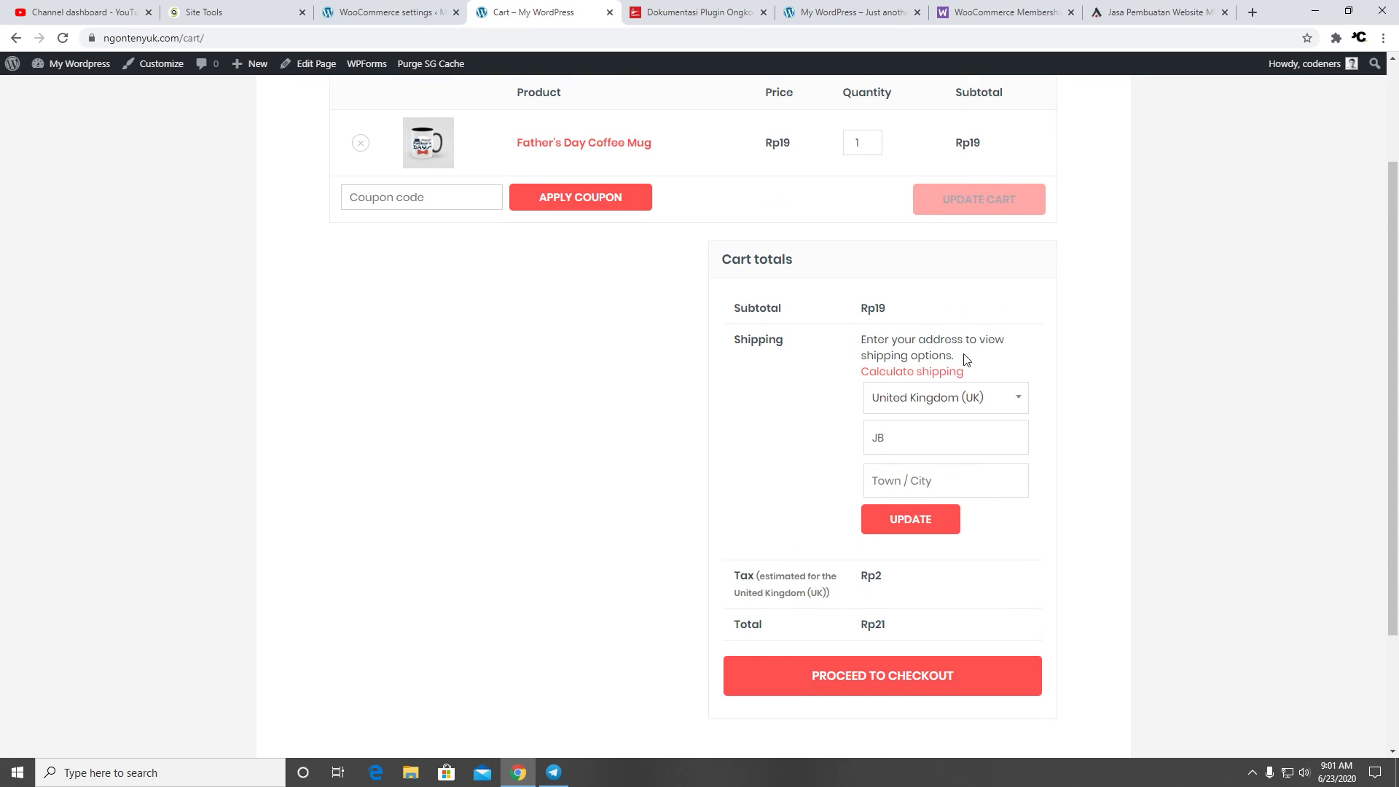
{"action": "scroll", "coordinate": [976, 408], "scroll_direction": "up", "scroll_amount": 2}
{"action": "left_click", "coordinate": [406, 16]}
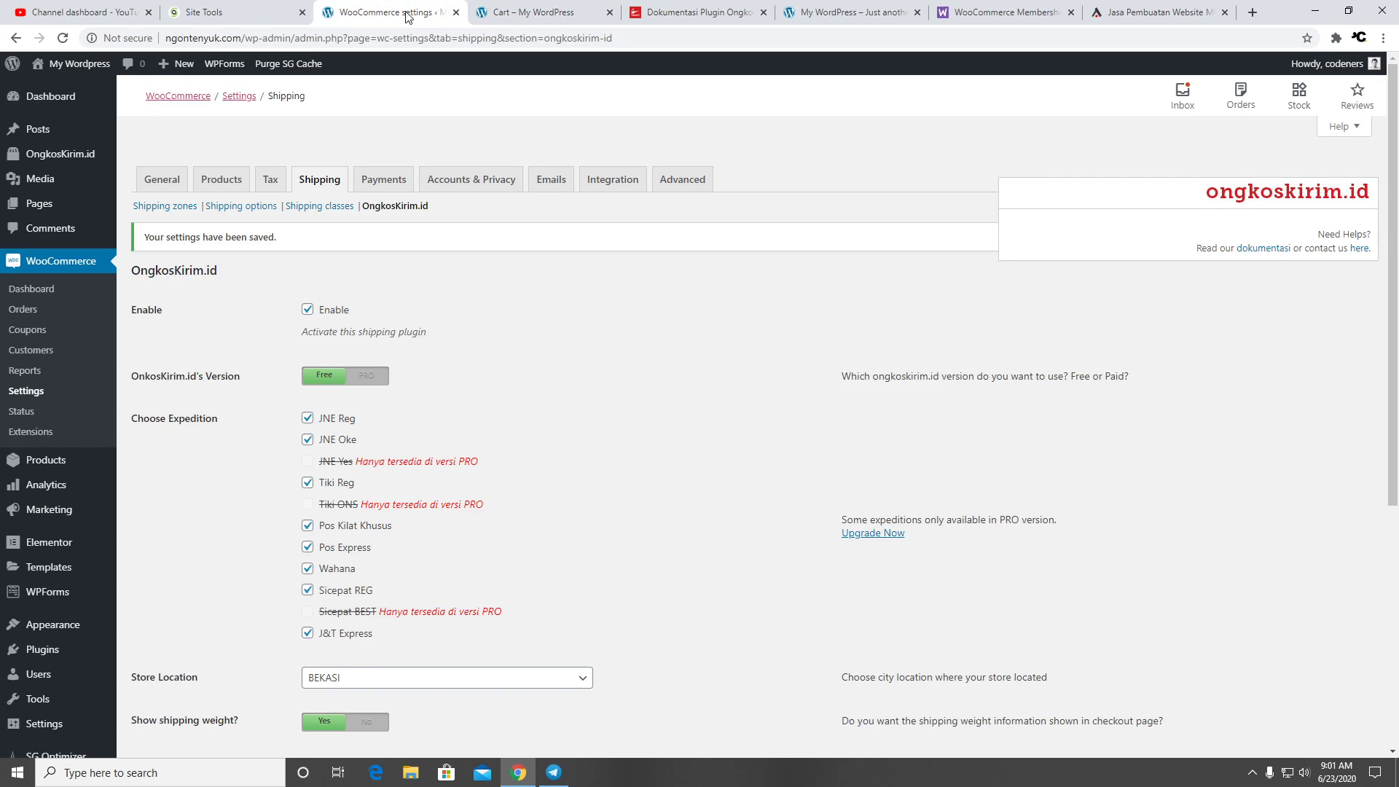
Browse the Shipping zones, Shipping options and Shipping classes sections
{"action": "left_click", "coordinate": [147, 209]}
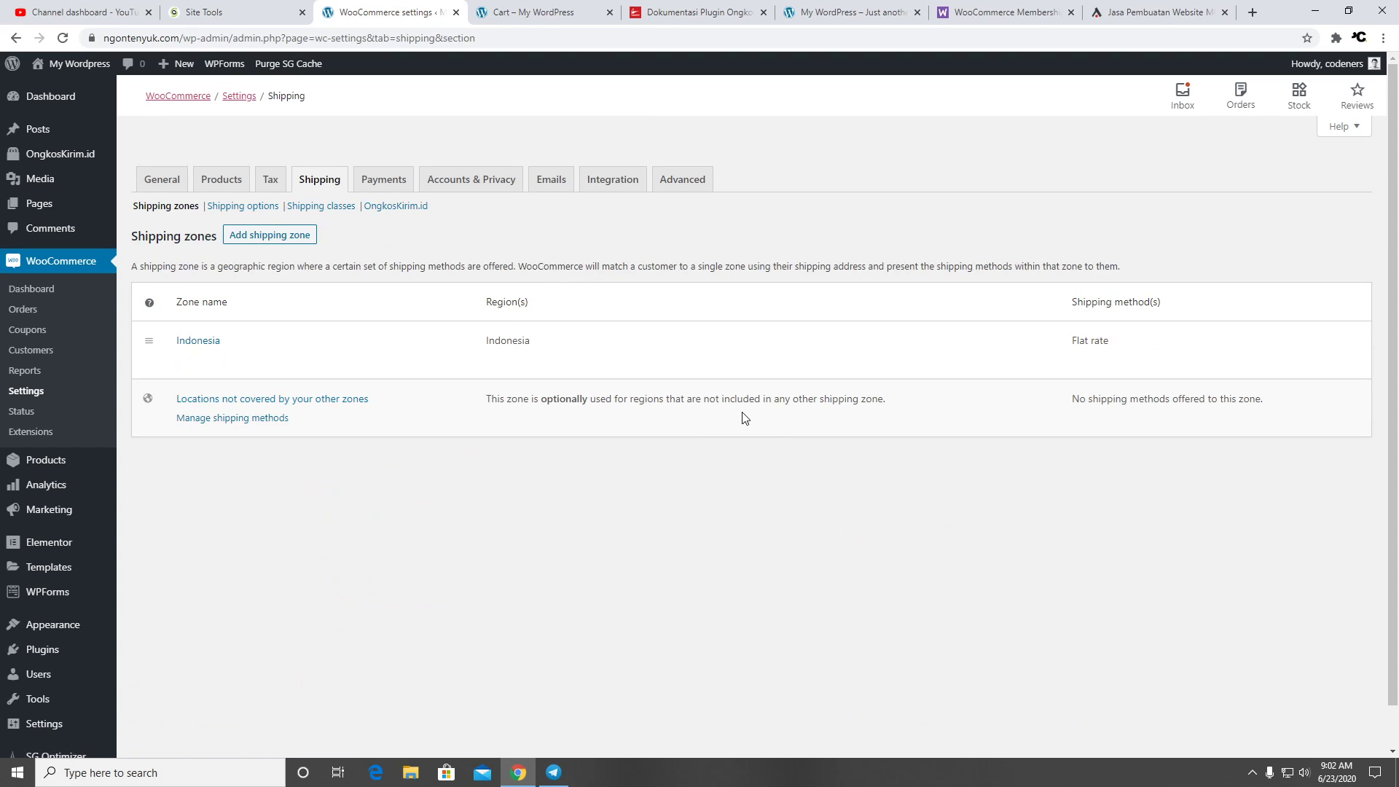
{"action": "left_click", "coordinate": [260, 207]}
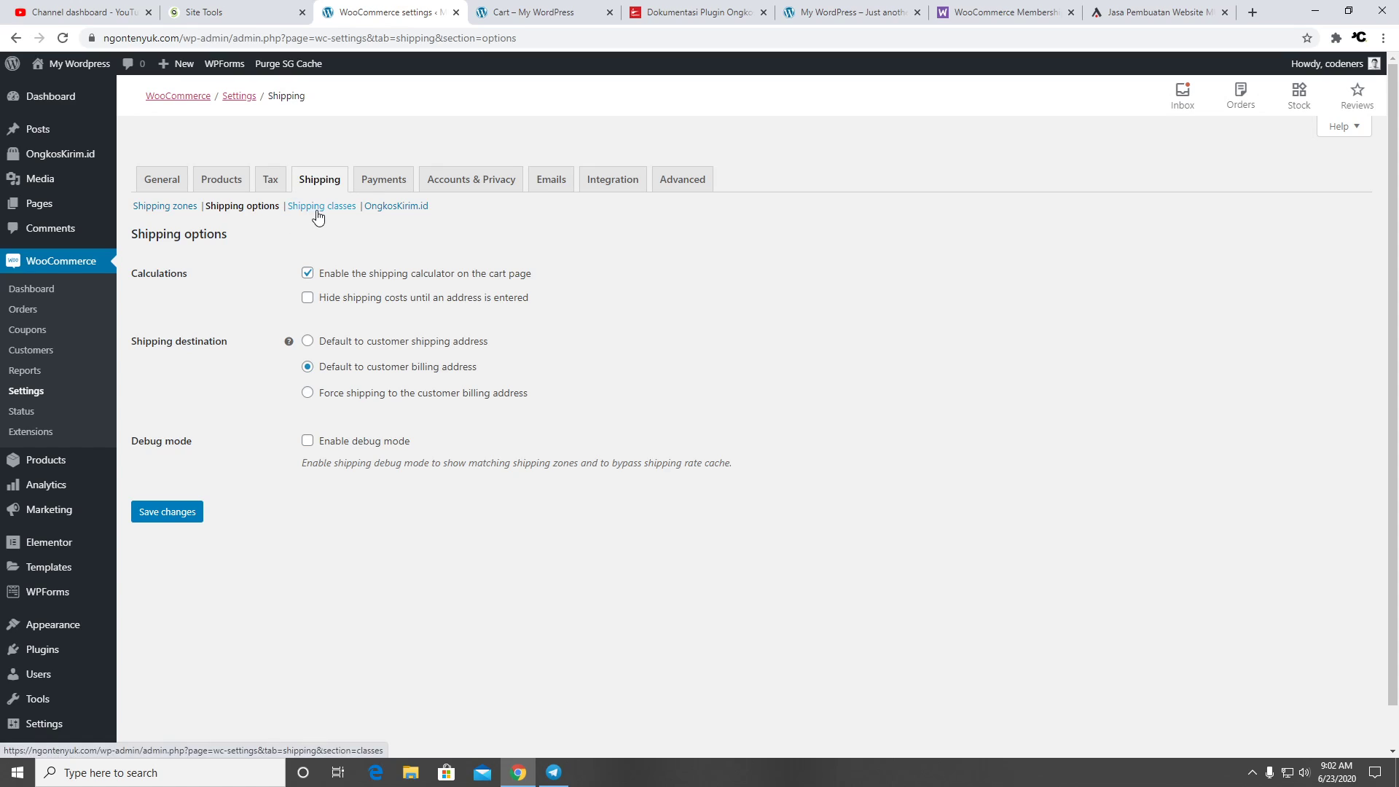
{"action": "left_click", "coordinate": [317, 212]}
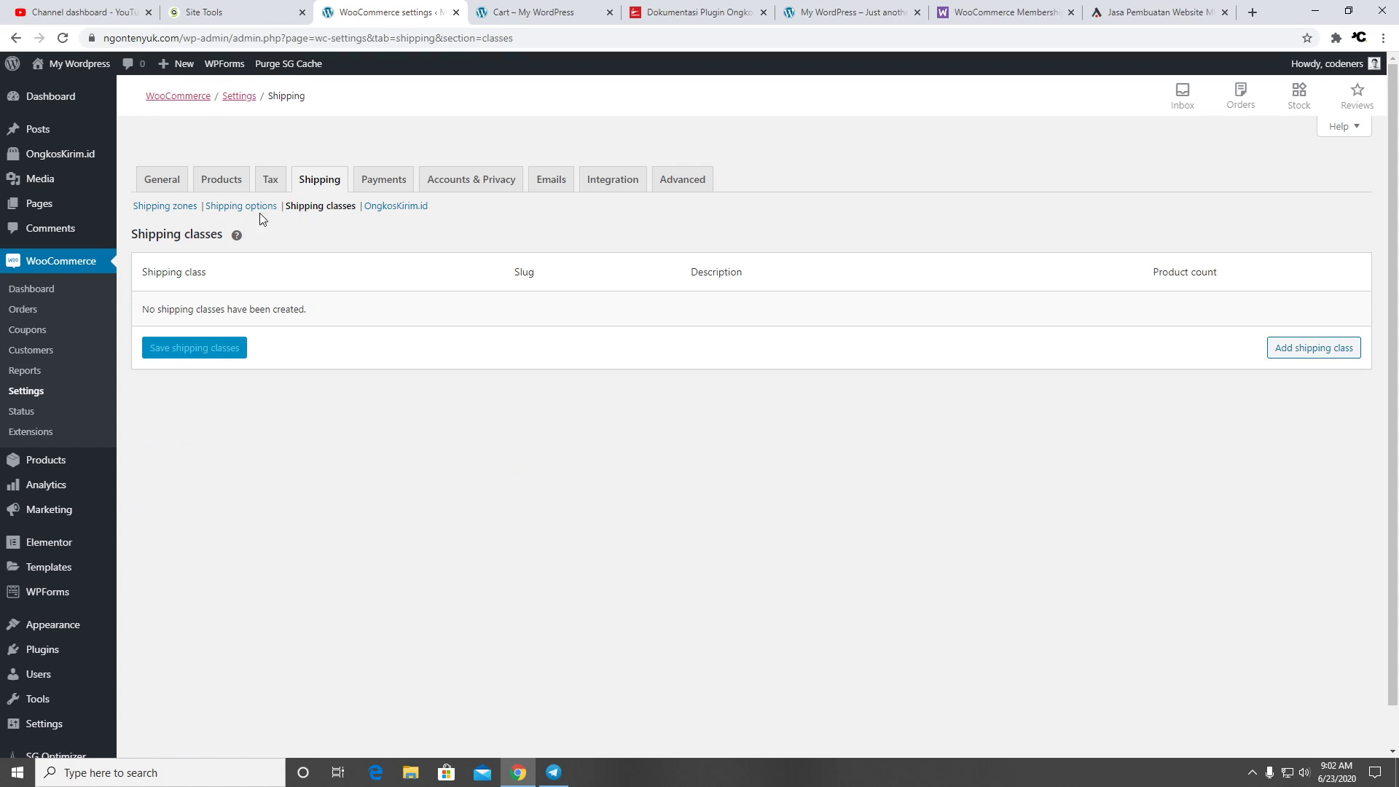
{"action": "left_click", "coordinate": [176, 209]}
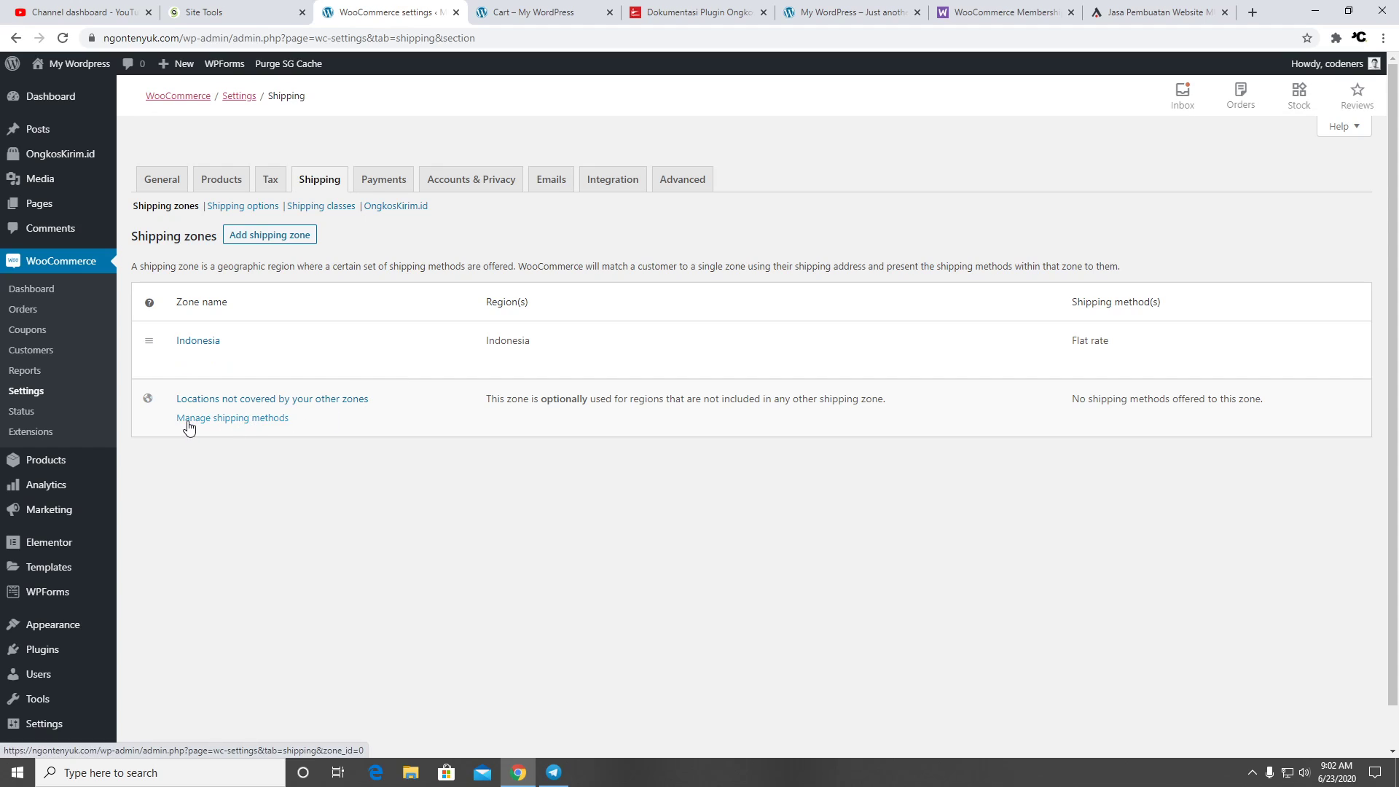
Start adding a Flat rate method to the fallback zone, then cancel without adding
{"action": "left_click", "coordinate": [189, 421]}
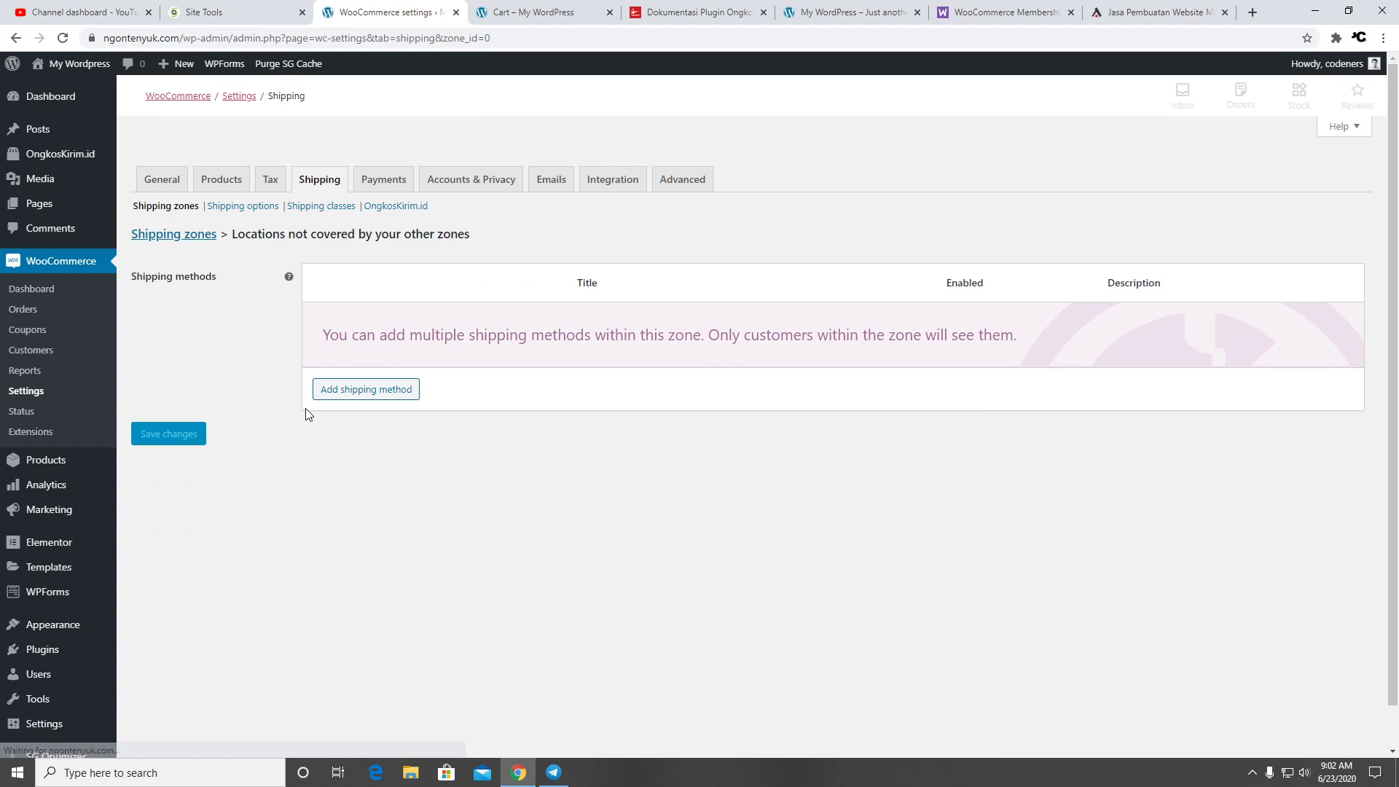
{"action": "left_click", "coordinate": [373, 392]}
{"action": "left_click", "coordinate": [677, 410]}
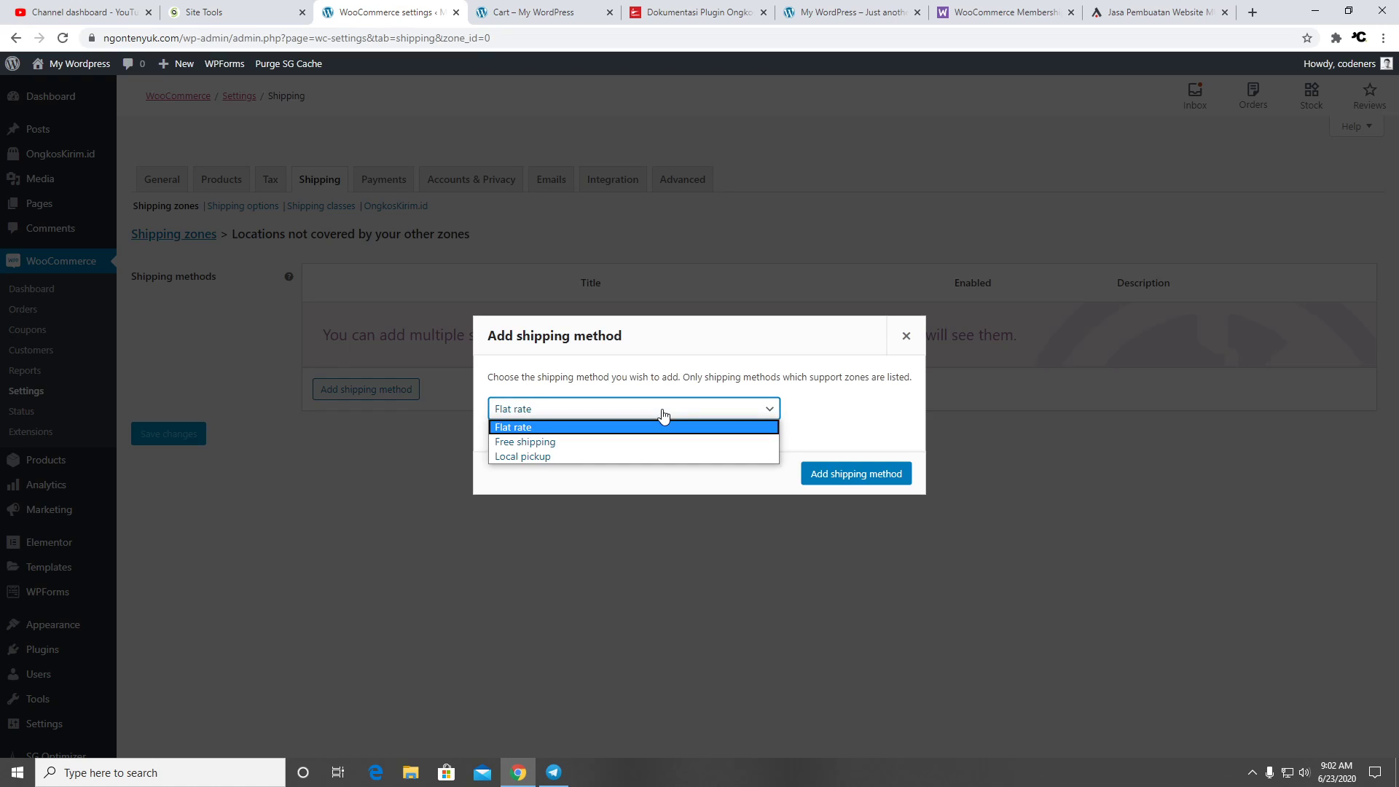
{"action": "left_click", "coordinate": [663, 415]}
{"action": "left_click", "coordinate": [906, 335]}
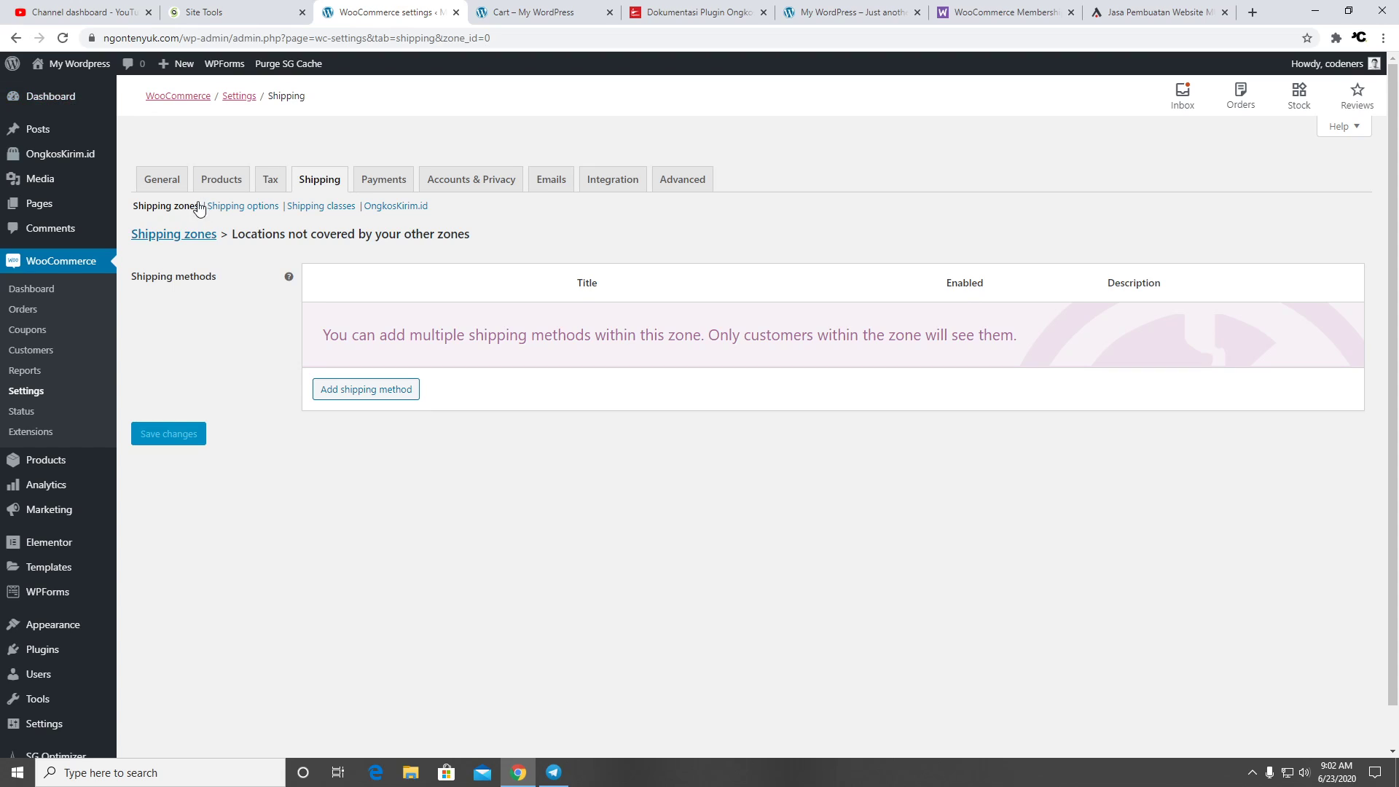
{"action": "left_click", "coordinate": [197, 236]}
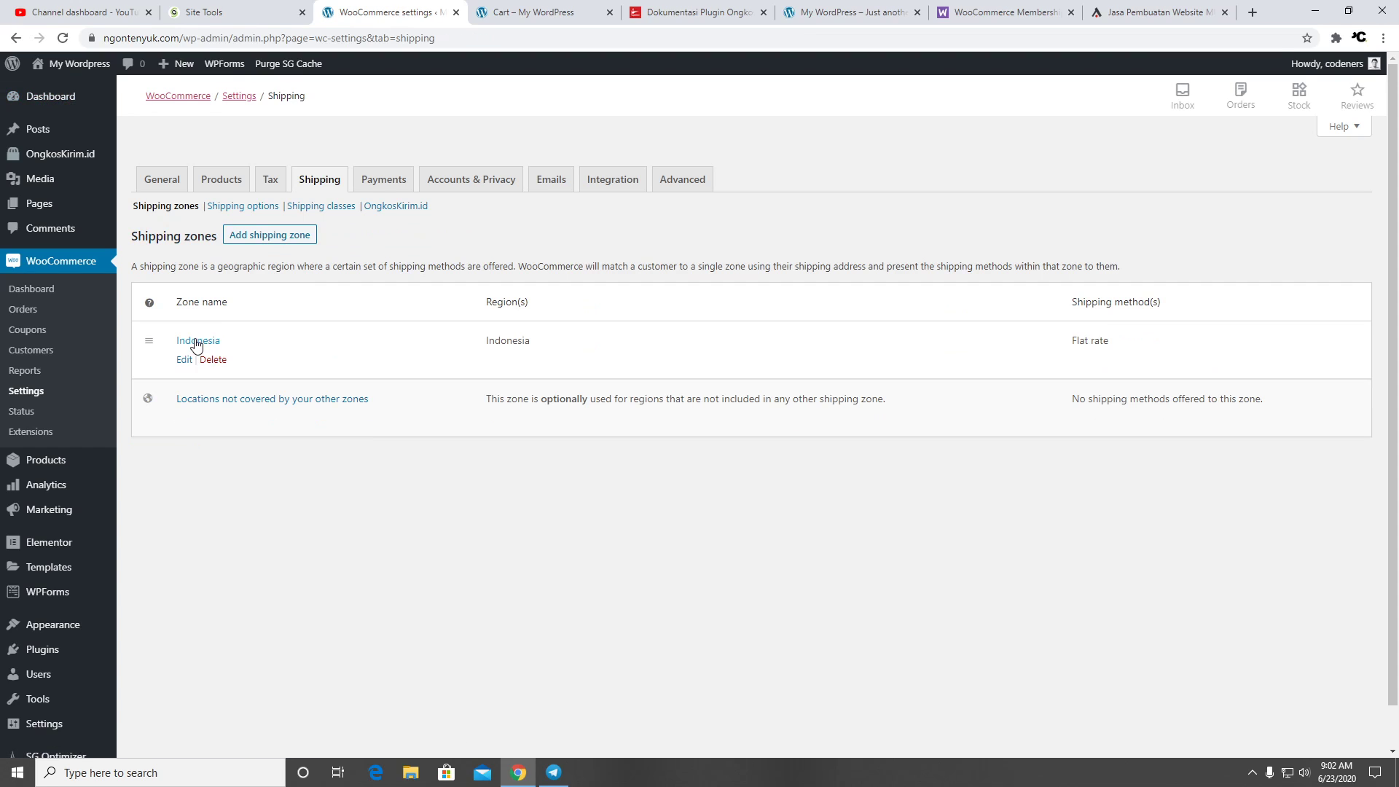
Inspect the Indonesia zone and its Flat rate costing 100000, then view Shipping options
{"action": "left_click", "coordinate": [186, 362]}
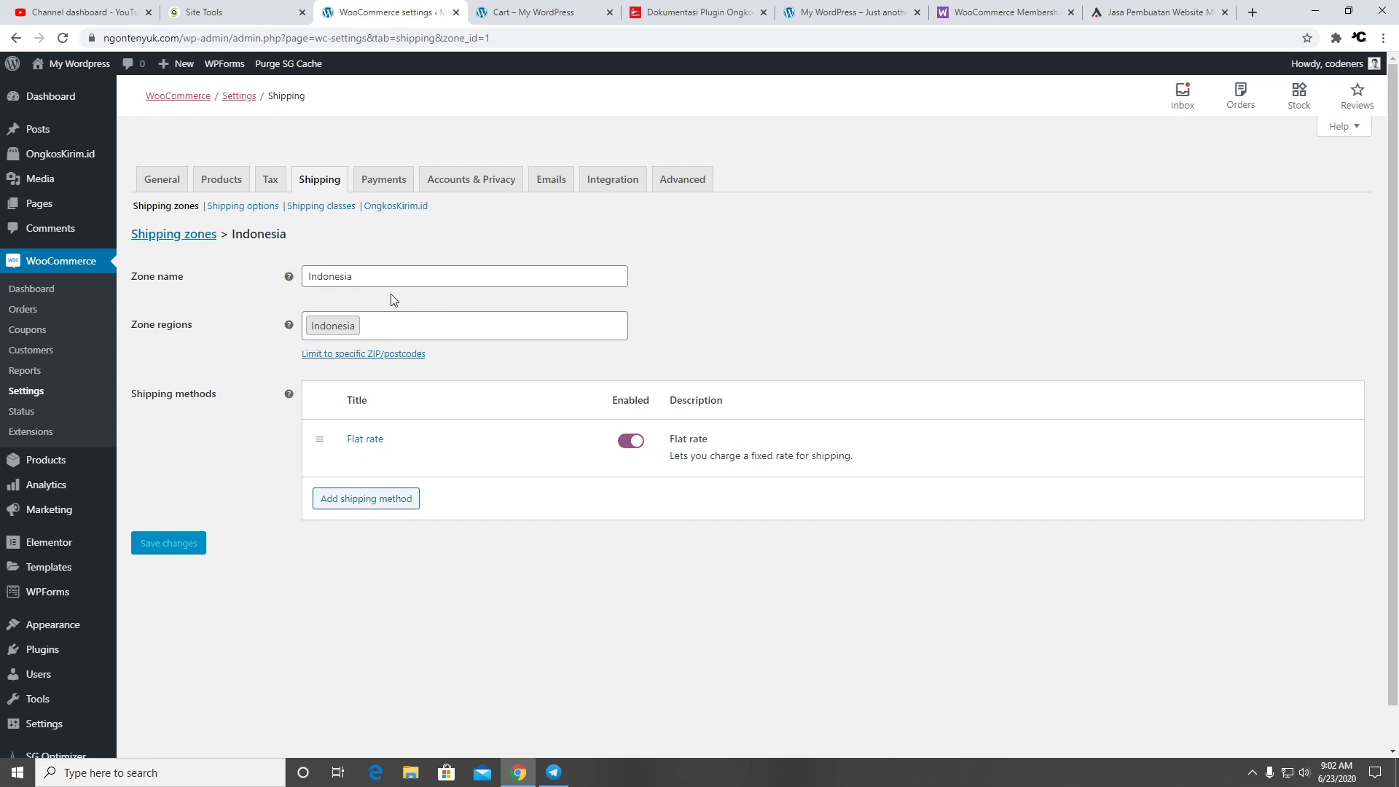
{"action": "left_click", "coordinate": [362, 355]}
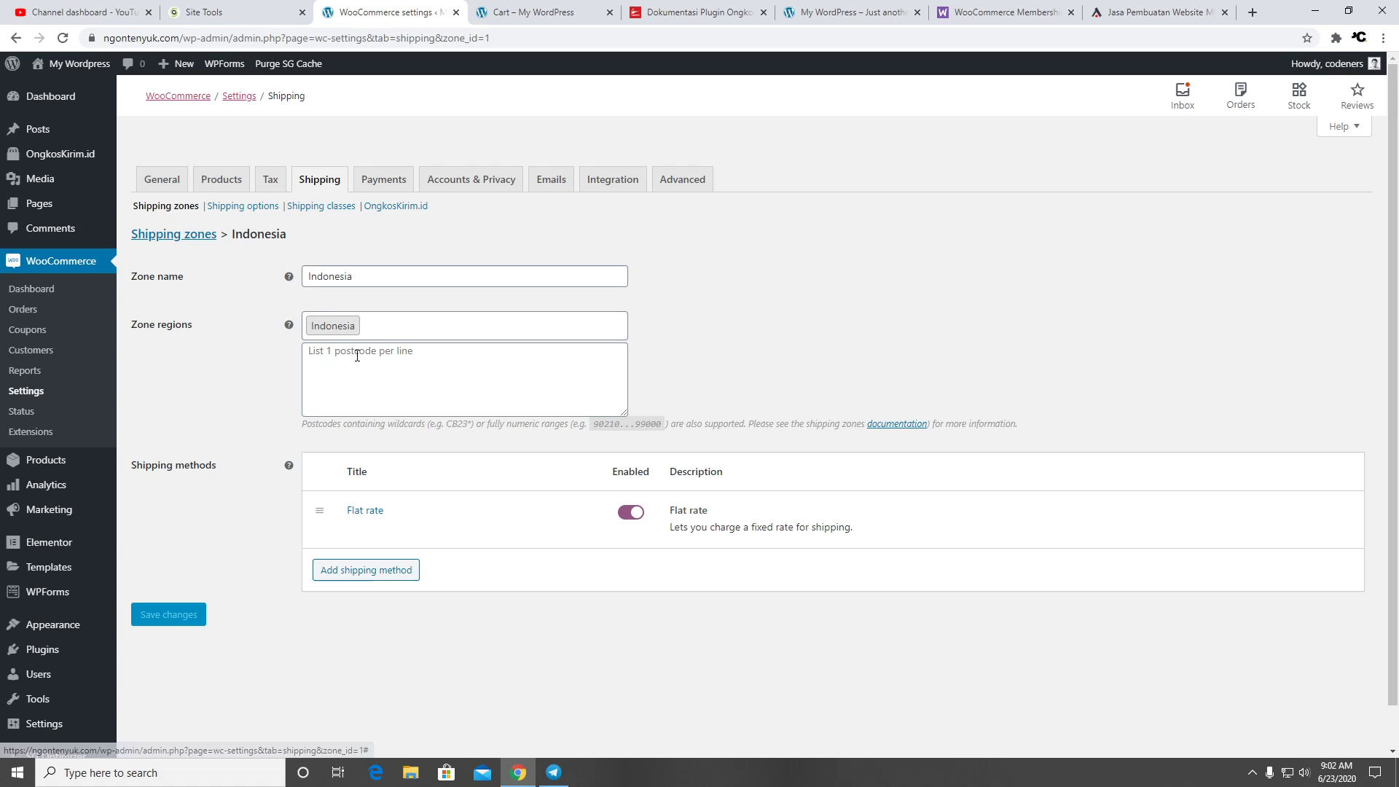
{"action": "left_click", "coordinate": [407, 358]}
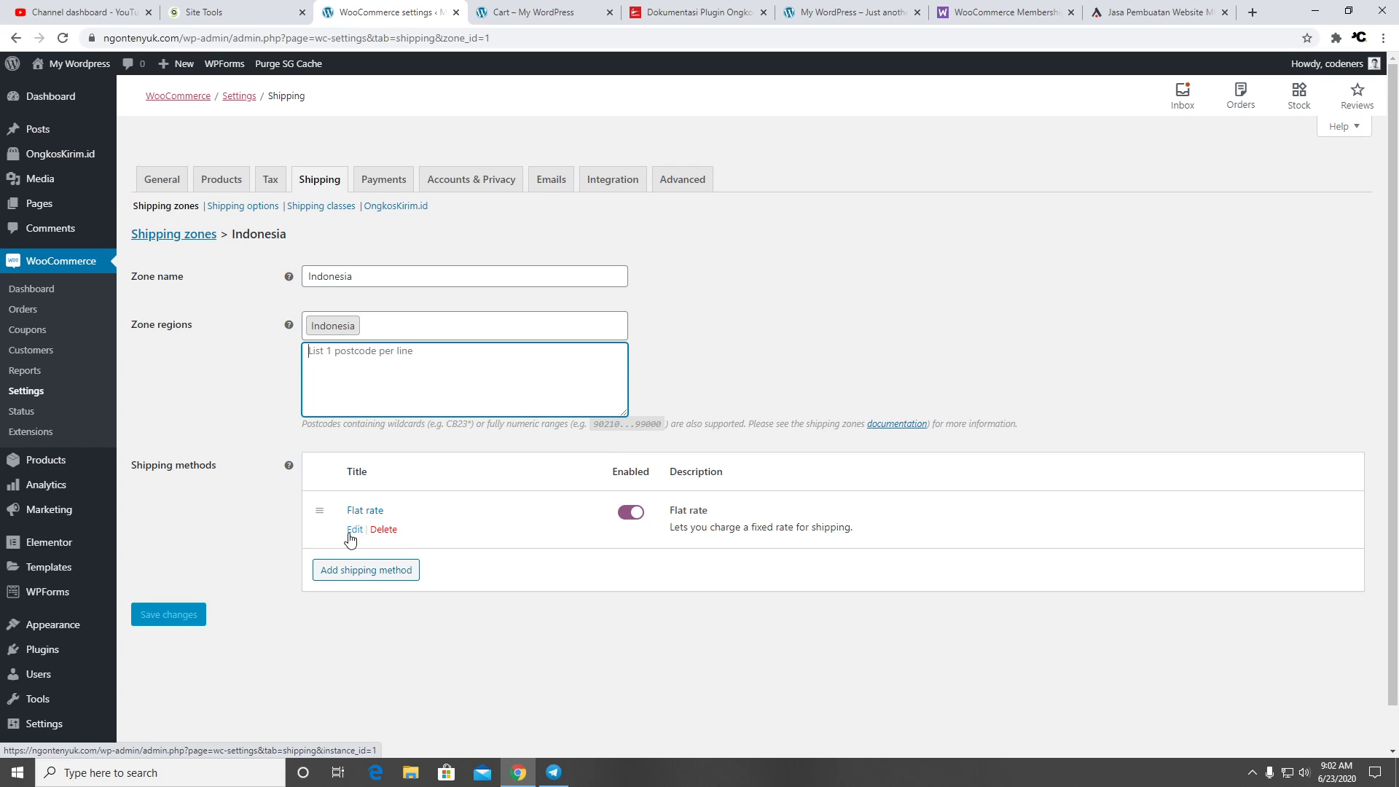
{"action": "left_click", "coordinate": [355, 530]}
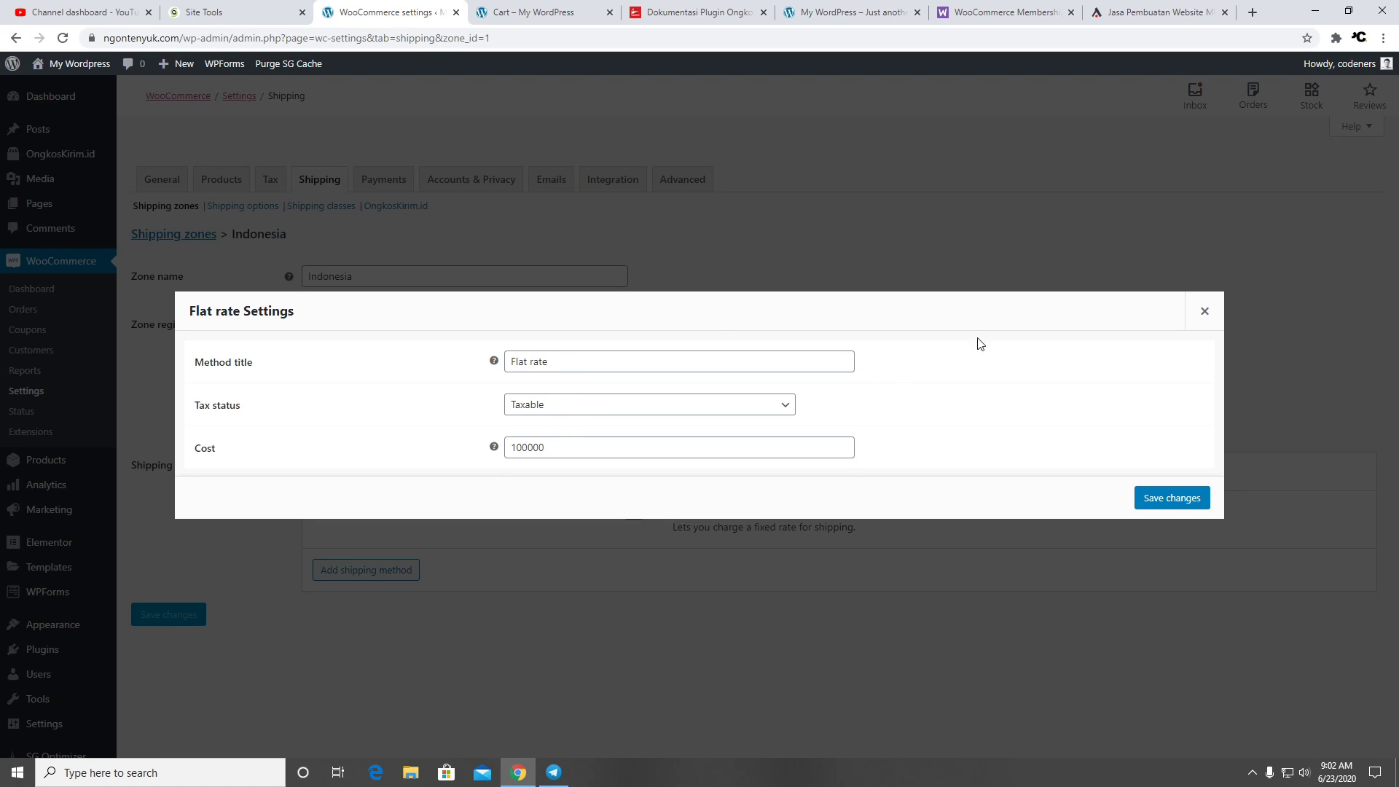
{"action": "left_click", "coordinate": [1203, 312]}
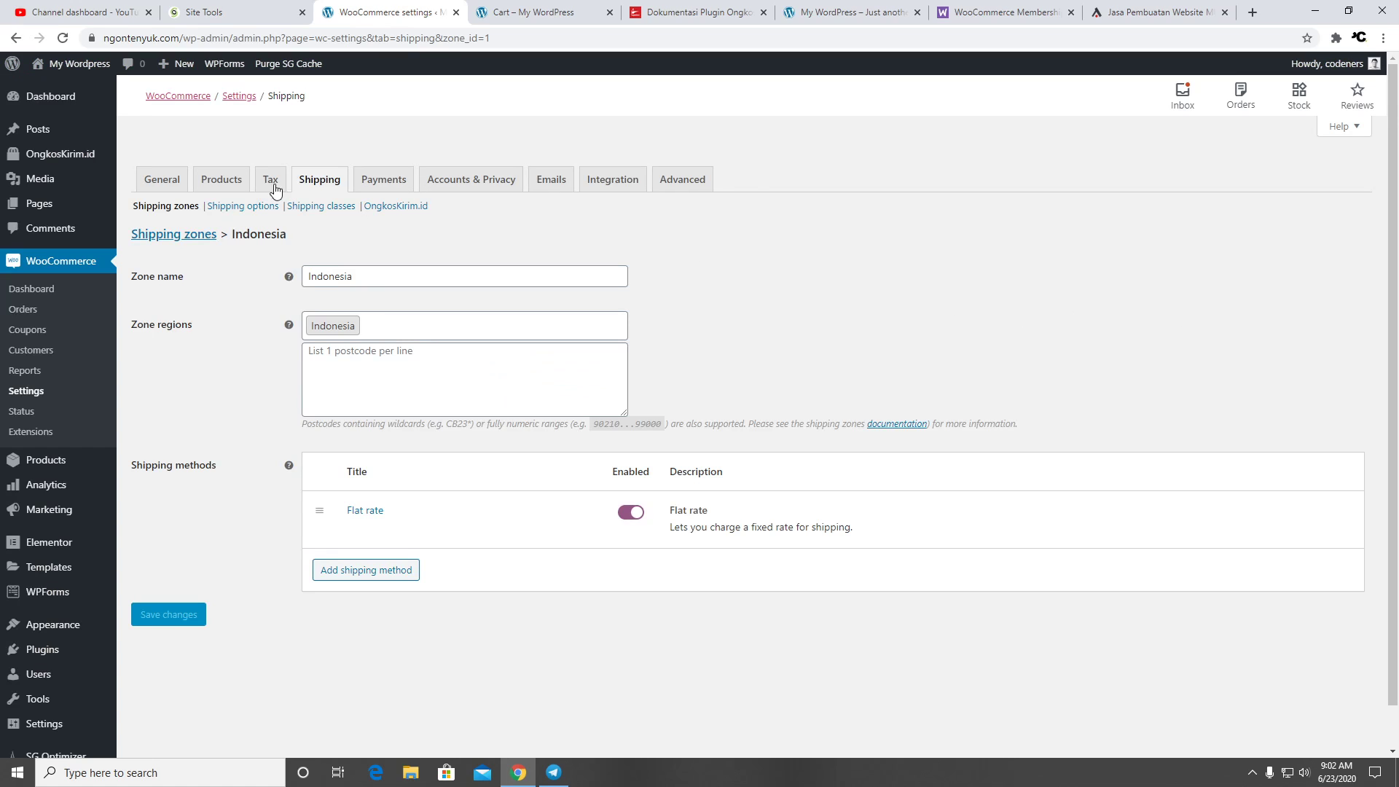
{"action": "left_click", "coordinate": [251, 206]}
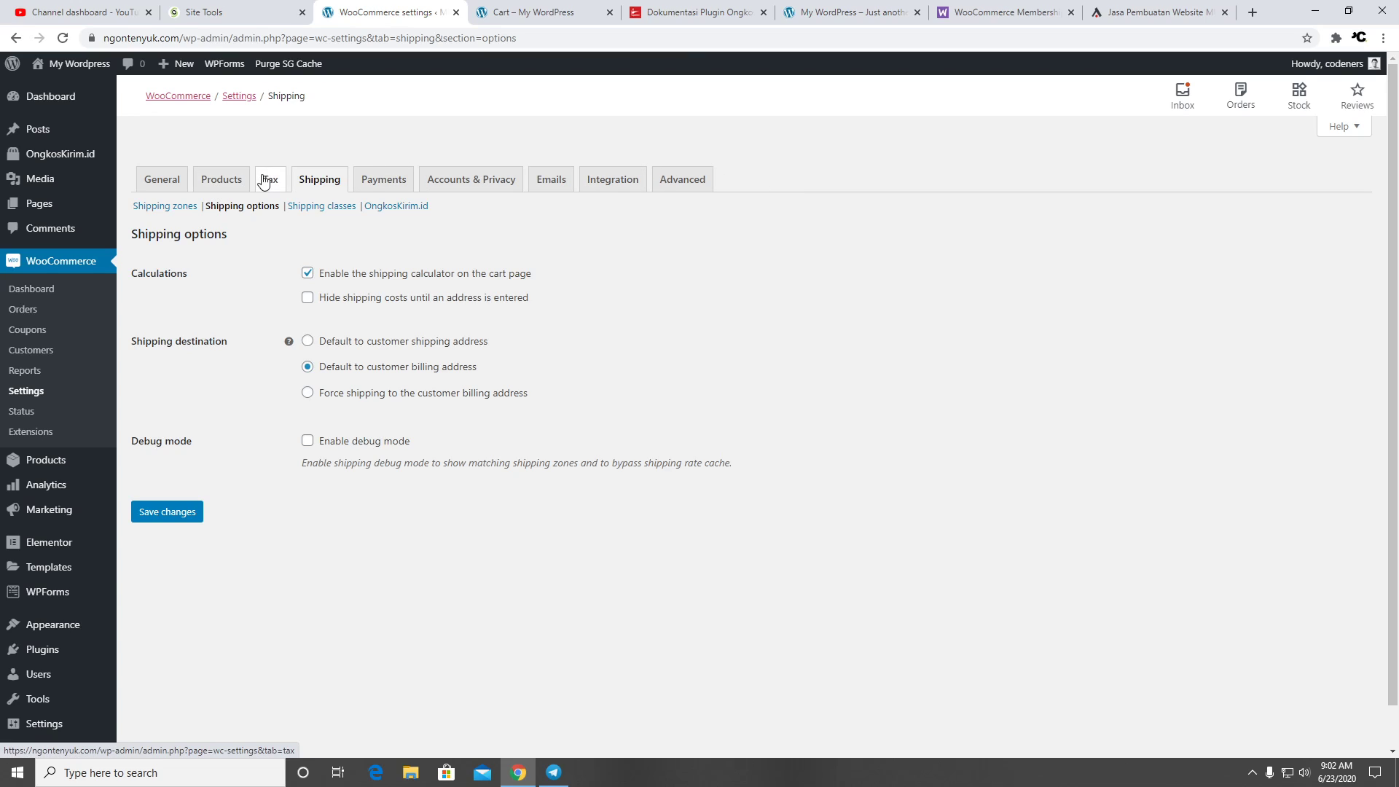
{"action": "left_click", "coordinate": [210, 182]}
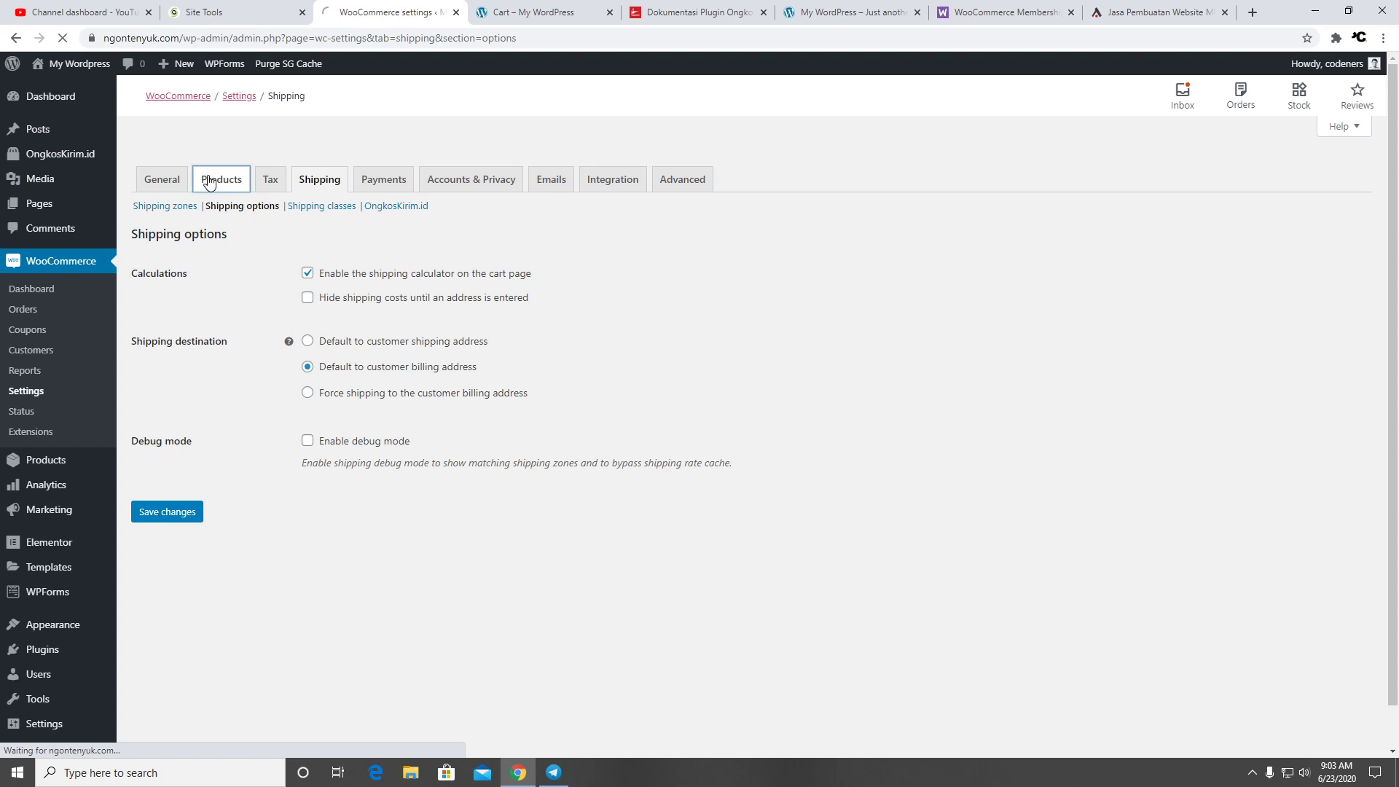
Estimate cart shipping to DKI Jakarta, Indonesia, giving Flat rate Rp100.000 and total Rp110.021
{"action": "scroll", "coordinate": [544, 282], "scroll_direction": "down", "scroll_amount": 1}
{"action": "scroll", "coordinate": [543, 283], "scroll_direction": "down", "scroll_amount": 1}
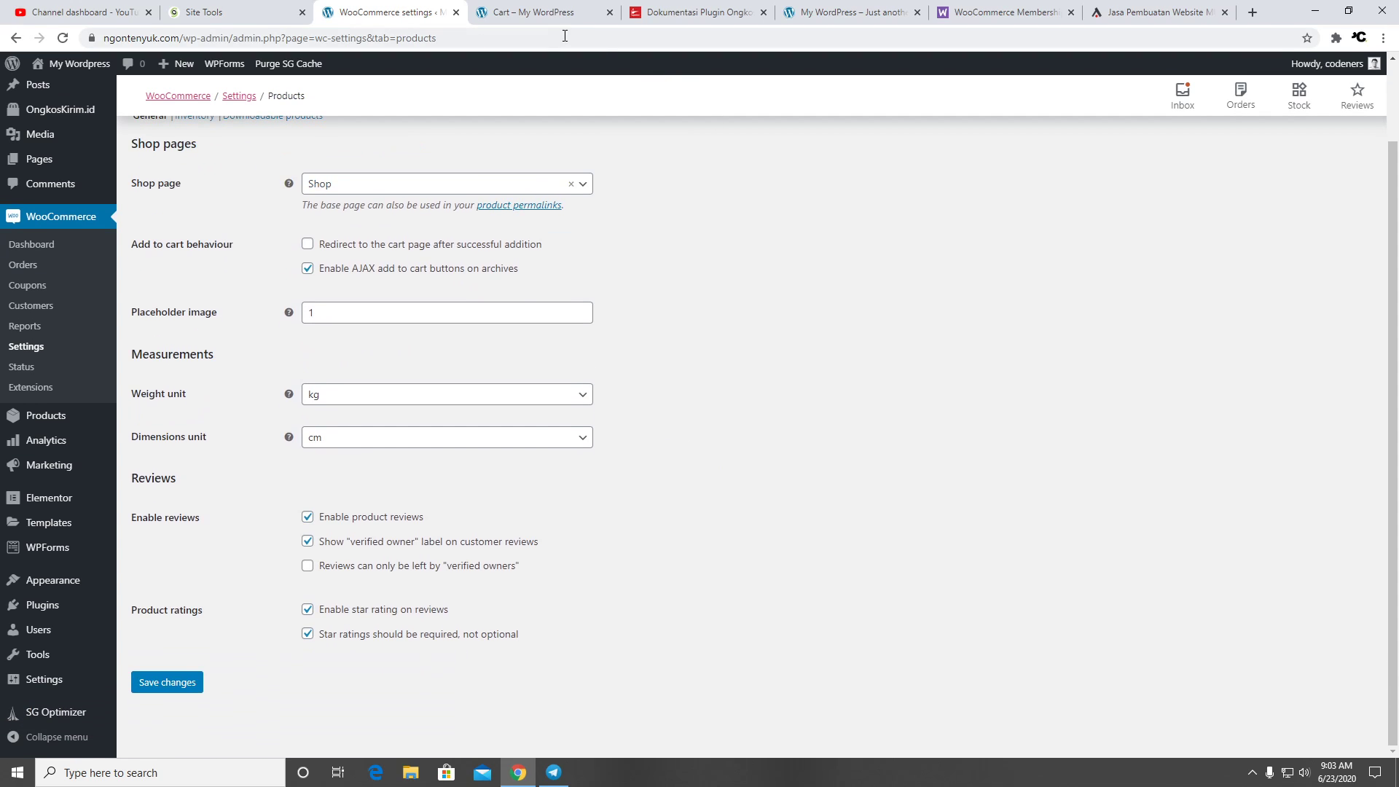
{"action": "left_click", "coordinate": [539, 19]}
{"action": "scroll", "coordinate": [926, 348], "scroll_direction": "down", "scroll_amount": 3}
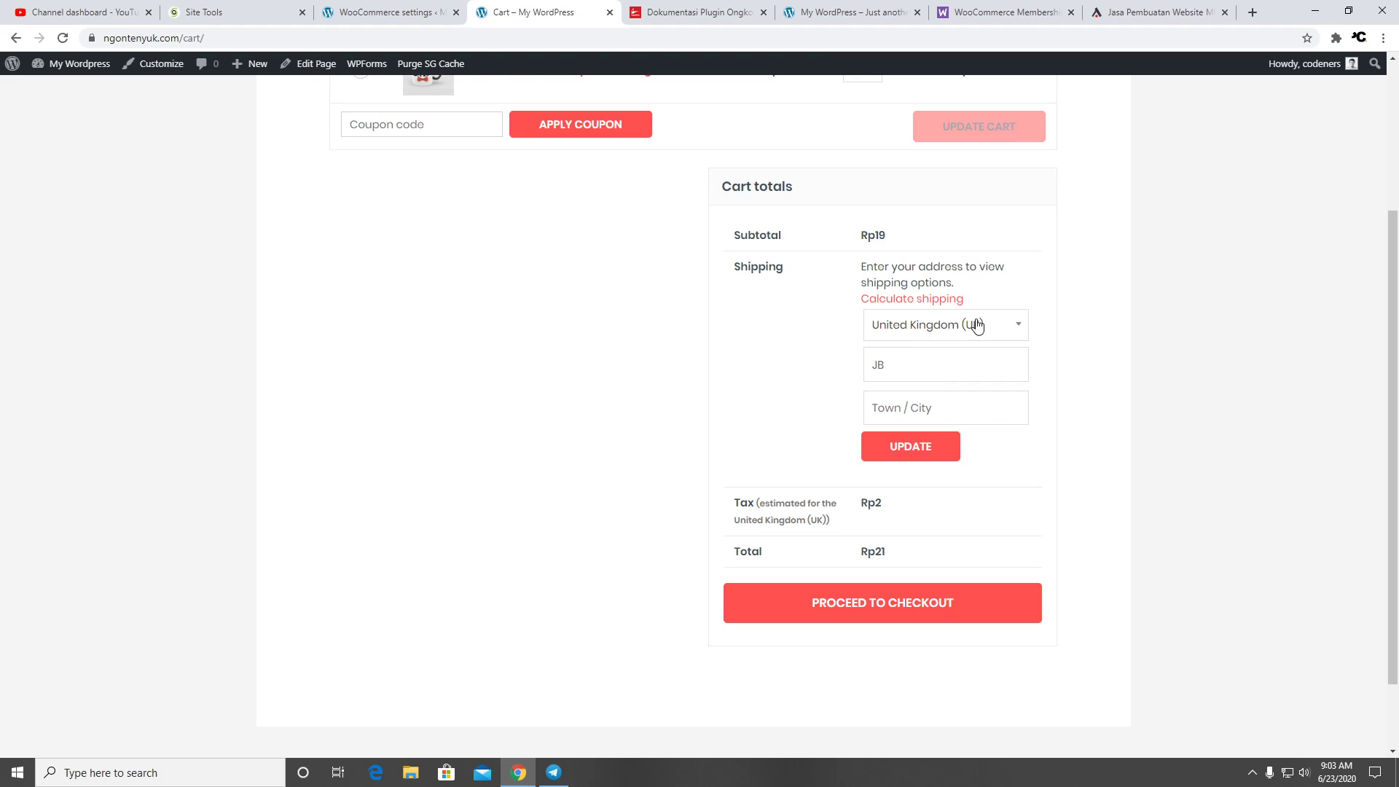
{"action": "scroll", "coordinate": [974, 335], "scroll_direction": "up", "scroll_amount": 3}
{"action": "scroll", "coordinate": [911, 357], "scroll_direction": "down", "scroll_amount": 3}
{"action": "left_click", "coordinate": [947, 329]}
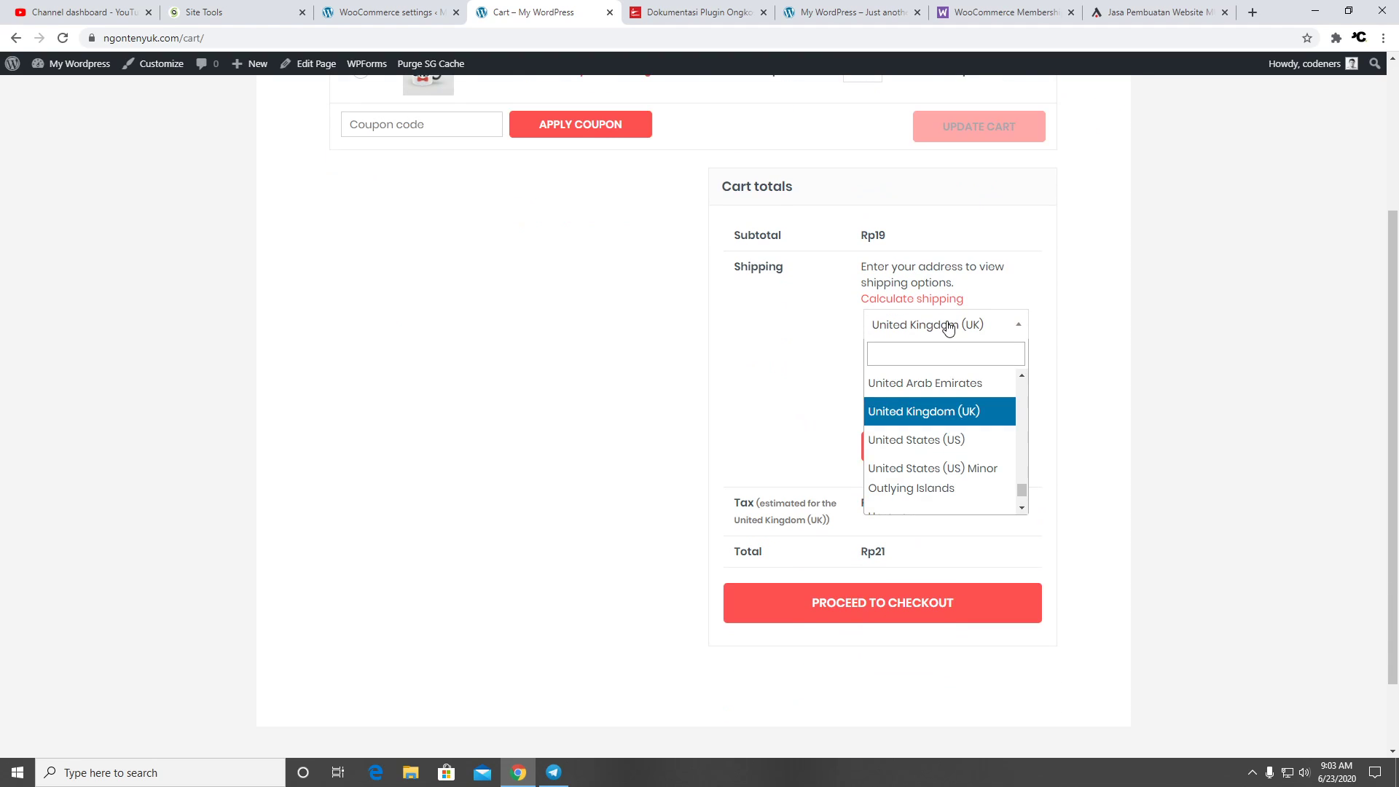
{"action": "left_click", "coordinate": [931, 355]}
{"action": "type", "text": "indon"}
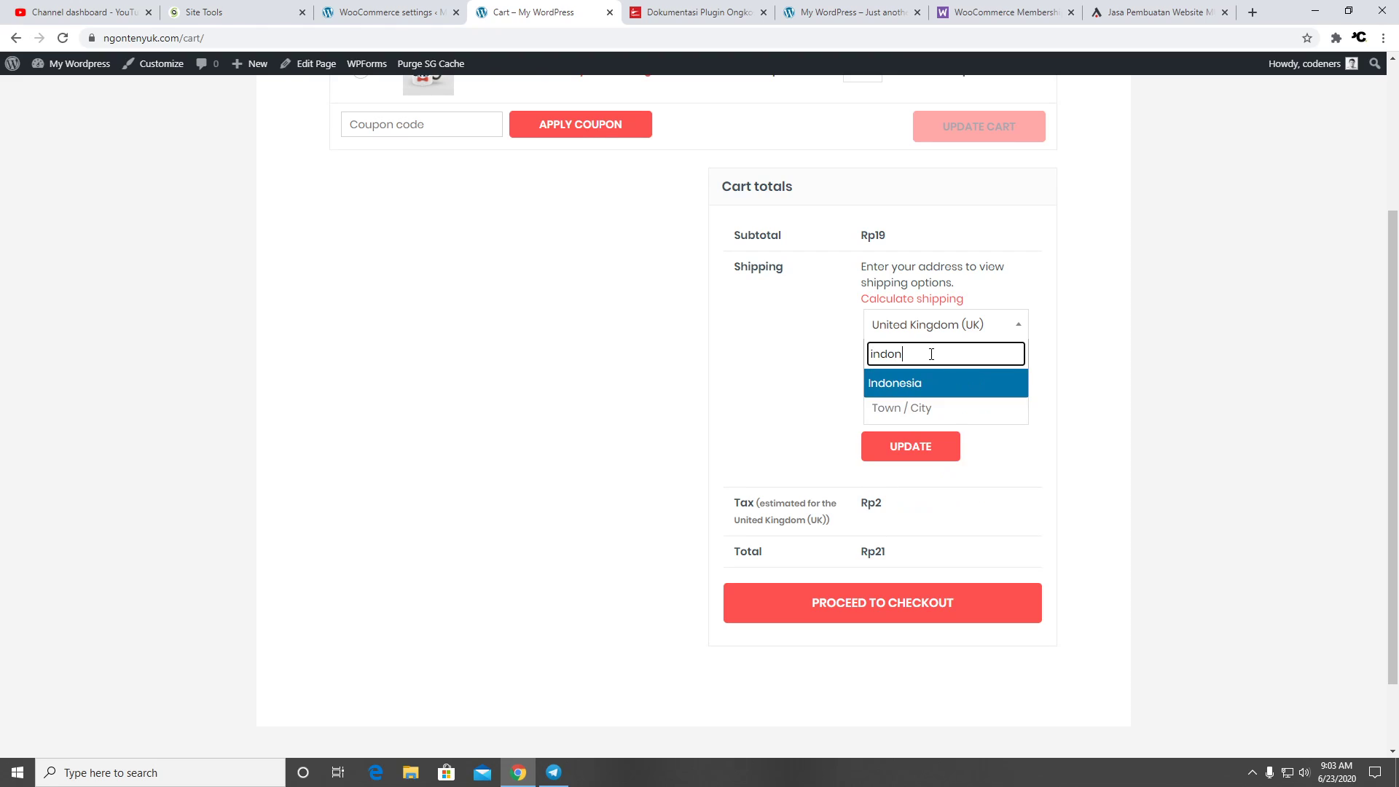
{"action": "key", "text": "Return"}
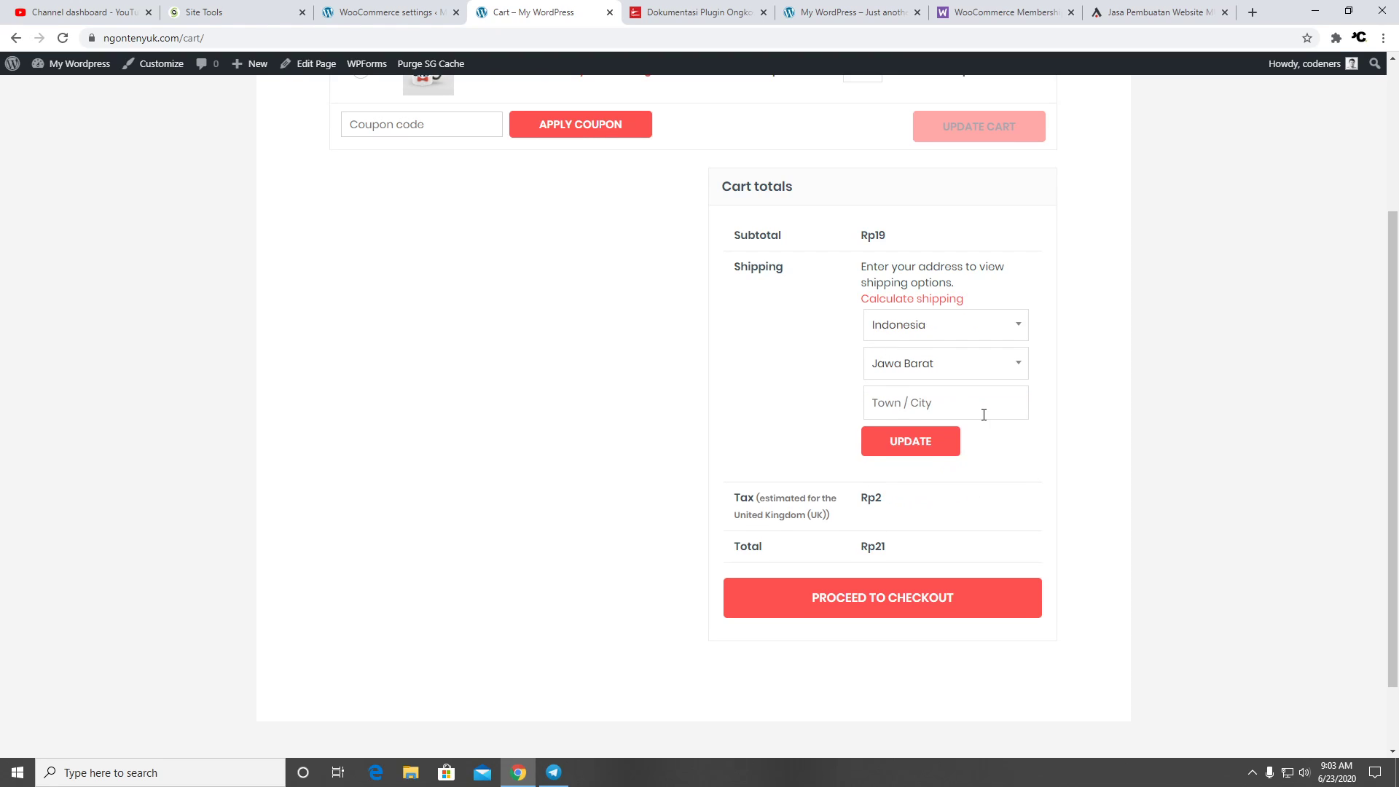
{"action": "left_click", "coordinate": [990, 378]}
{"action": "left_click", "coordinate": [953, 450]}
{"action": "left_click", "coordinate": [909, 430]}
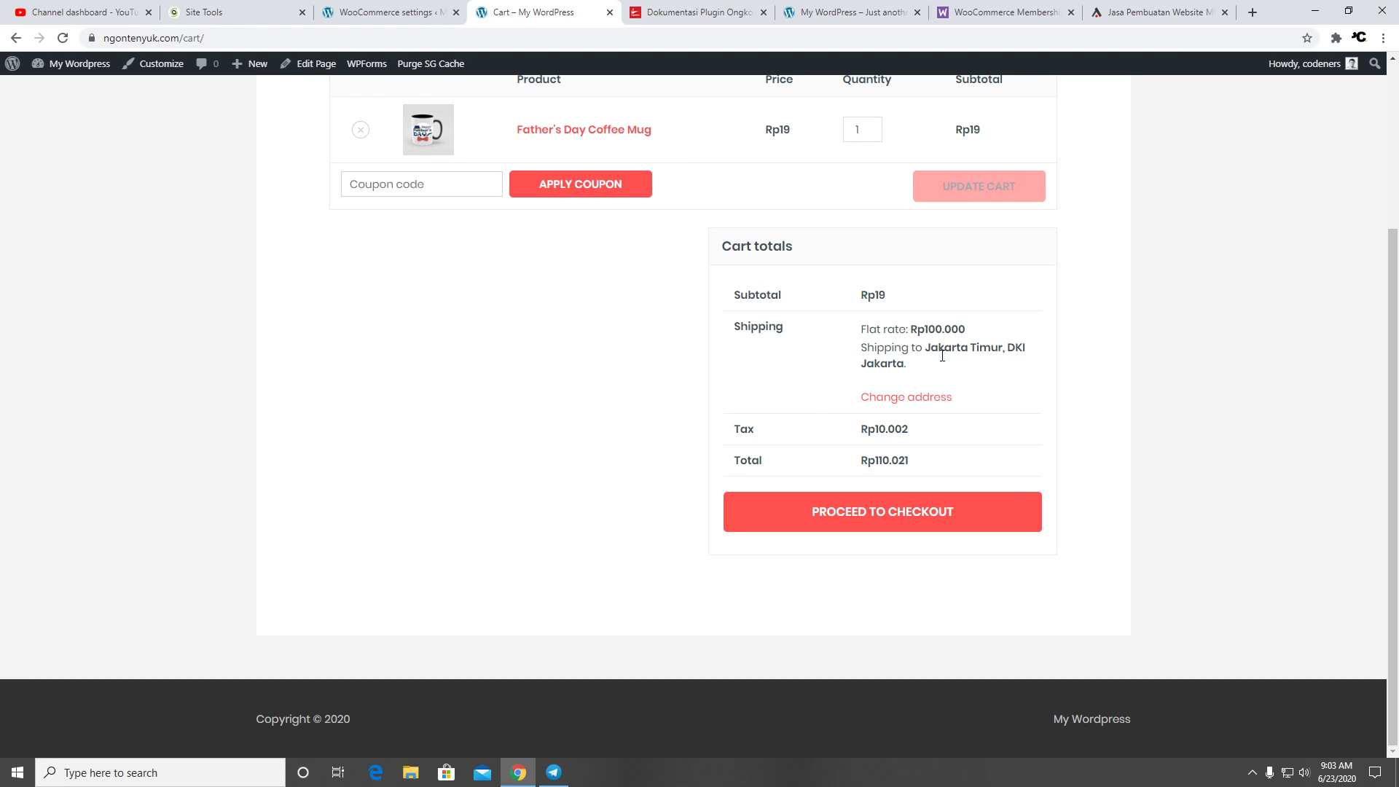
Proceed to checkout and enter the customer's first name
{"action": "left_click", "coordinate": [896, 518]}
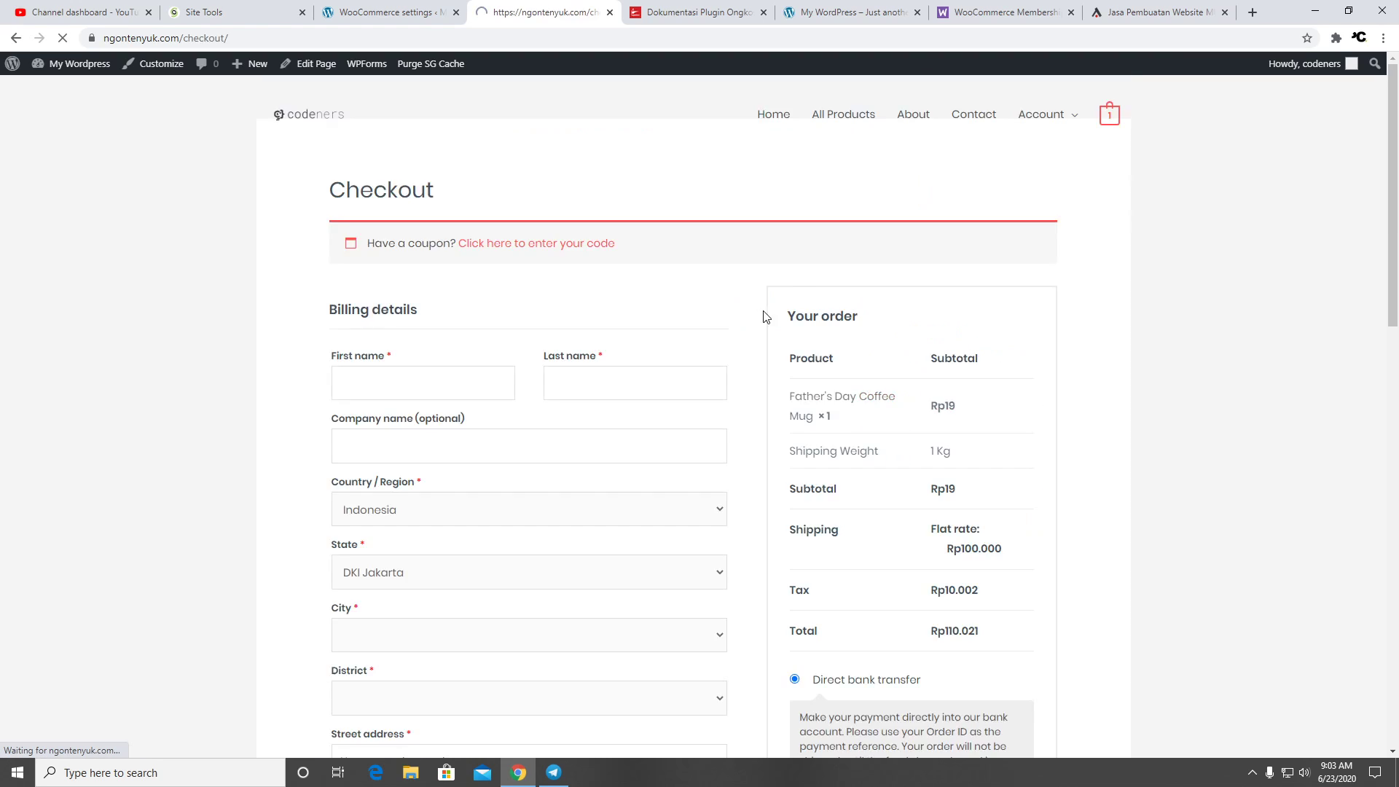
{"action": "scroll", "coordinate": [1000, 410], "scroll_direction": "down", "scroll_amount": 3}
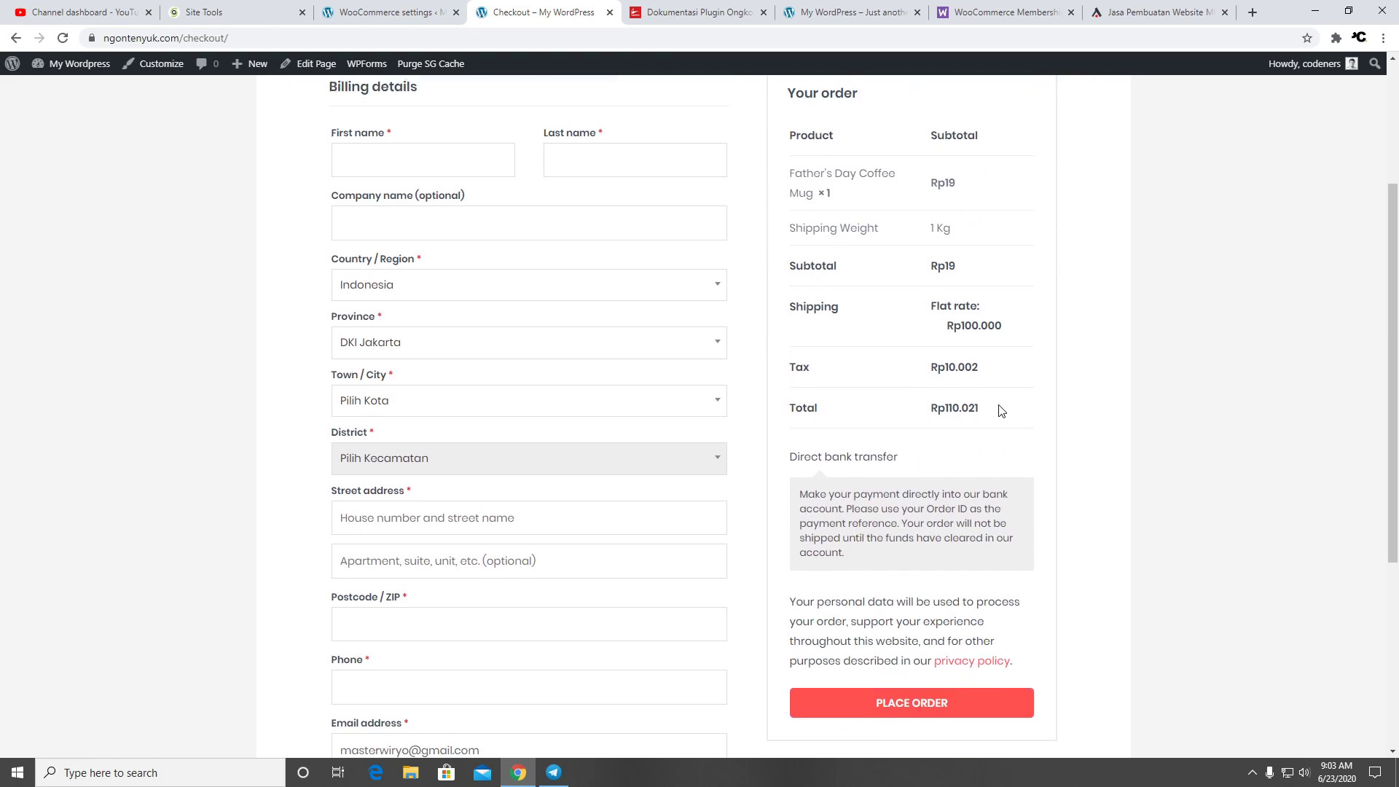
{"action": "scroll", "coordinate": [1001, 412], "scroll_direction": "down", "scroll_amount": 1}
{"action": "scroll", "coordinate": [987, 409], "scroll_direction": "up", "scroll_amount": 4}
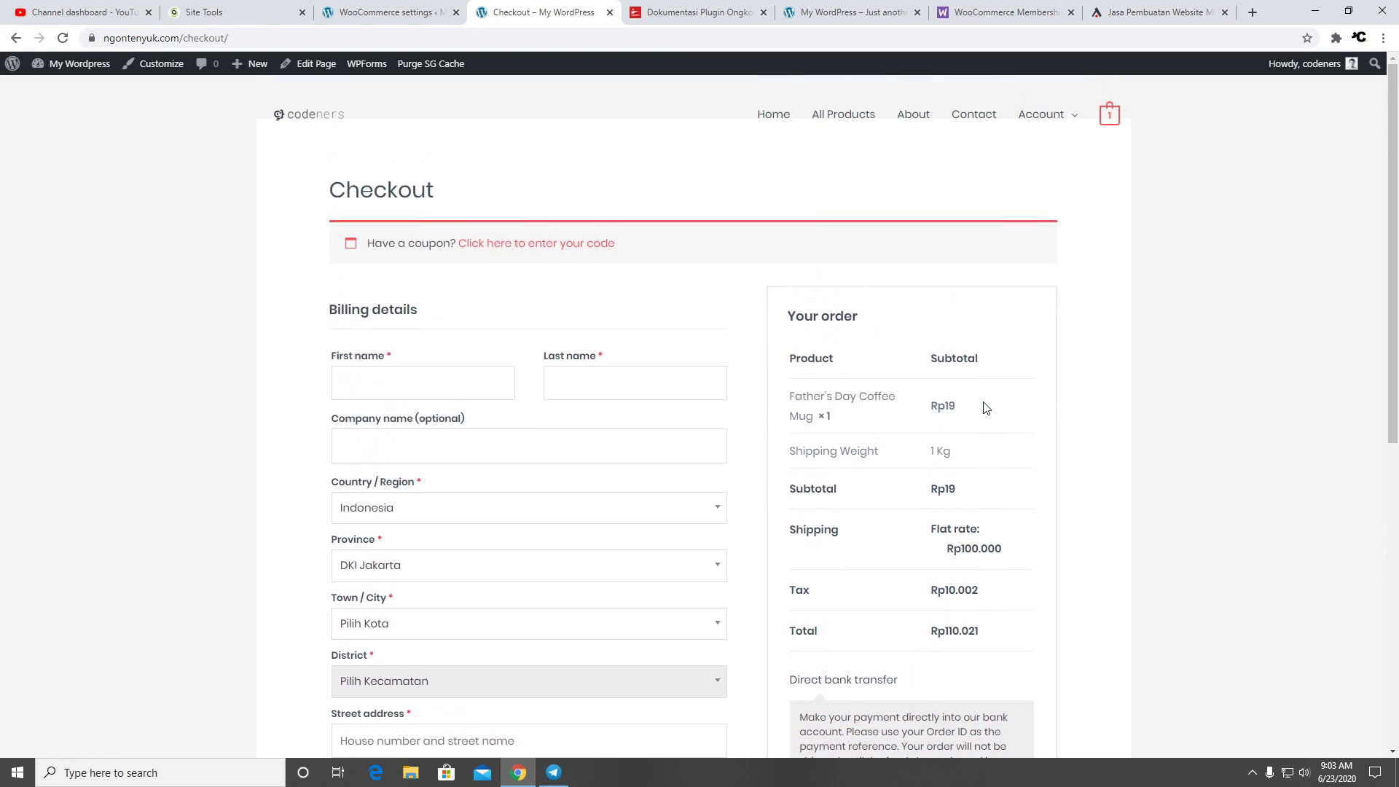
{"action": "scroll", "coordinate": [985, 406], "scroll_direction": "down", "scroll_amount": 2}
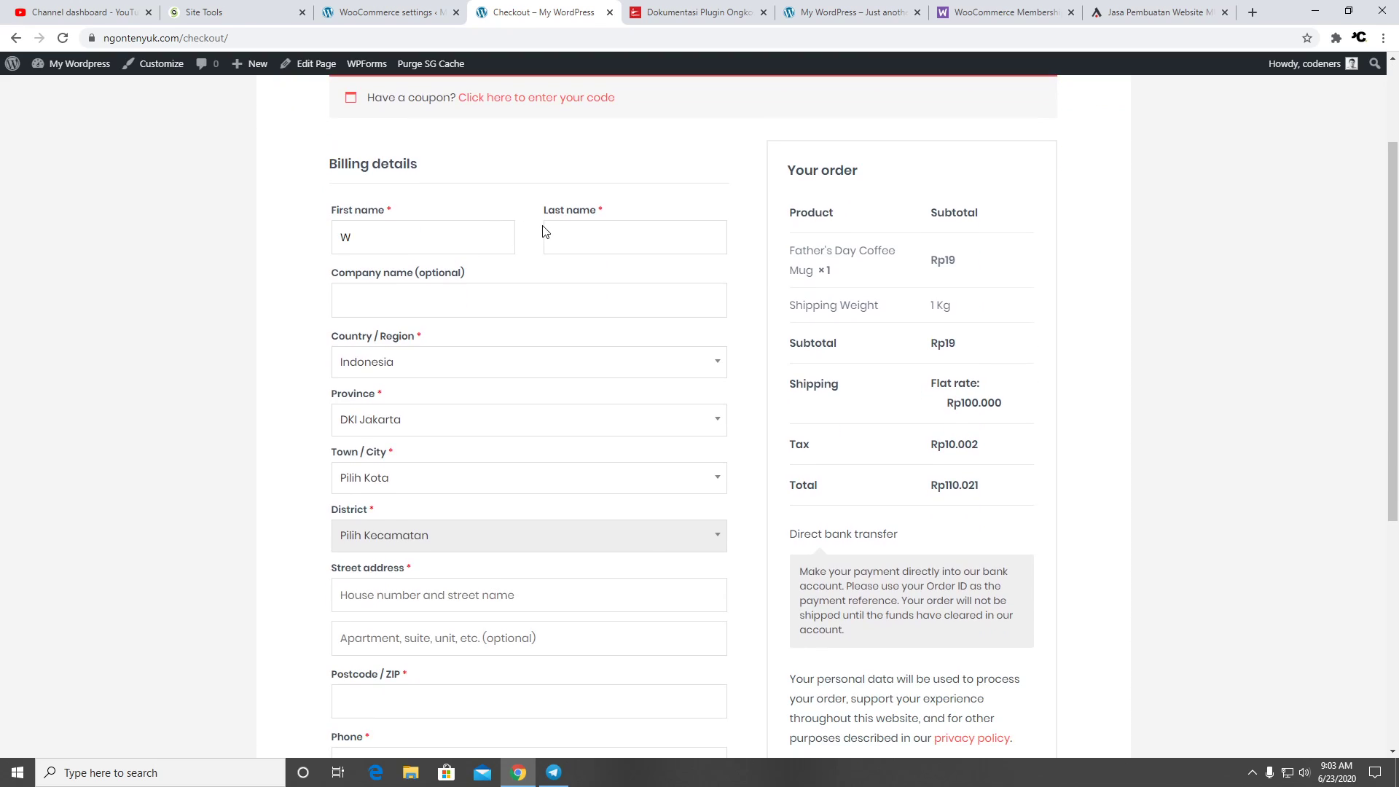
{"action": "key", "text": "Tab"}
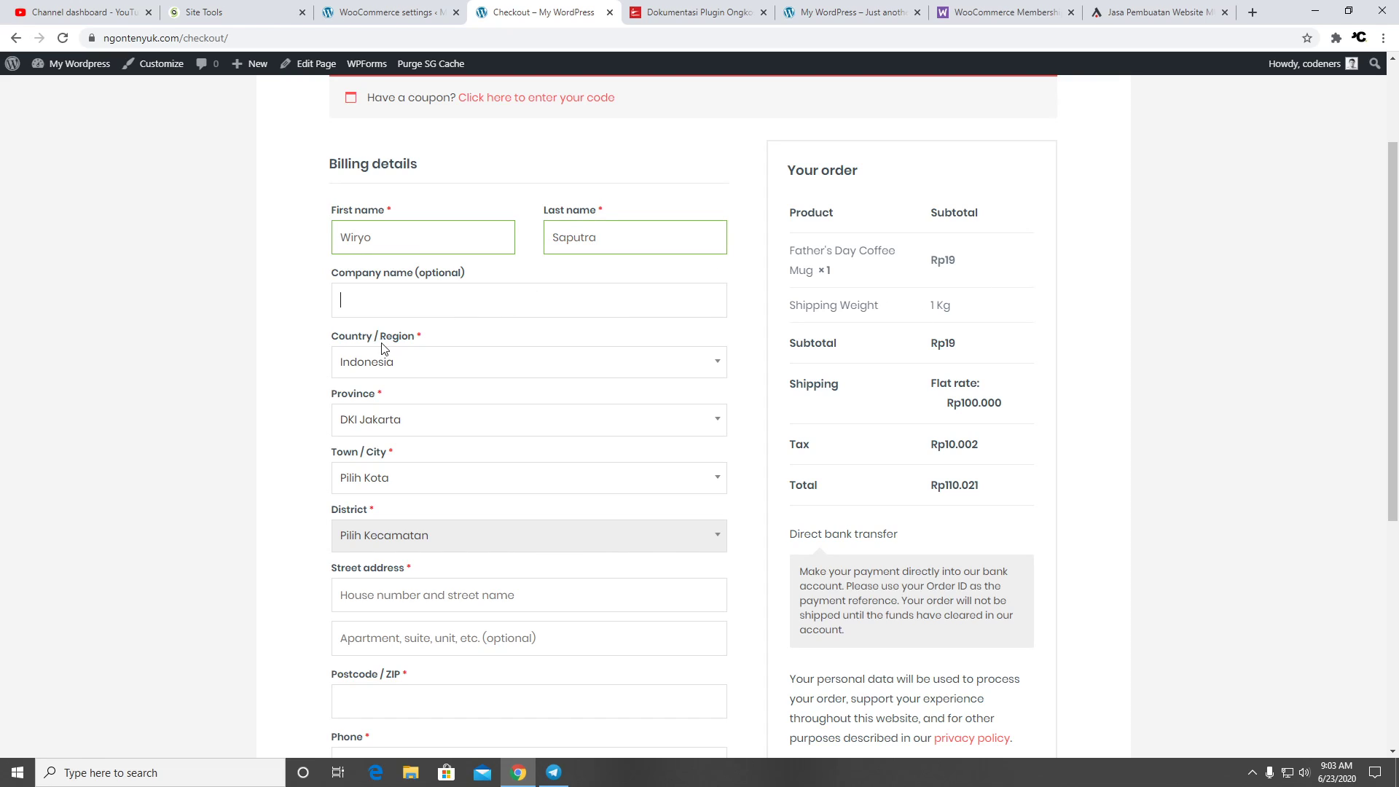
Set the delivery address to Indonesia, JAKARTA BARAT, district CENGKARENG
{"action": "left_click", "coordinate": [434, 366]}
{"action": "left_click", "coordinate": [432, 365]}
{"action": "left_click", "coordinate": [589, 483]}
{"action": "left_click", "coordinate": [539, 577]}
{"action": "scroll", "coordinate": [751, 444], "scroll_direction": "down", "scroll_amount": 2}
{"action": "left_click", "coordinate": [651, 394]}
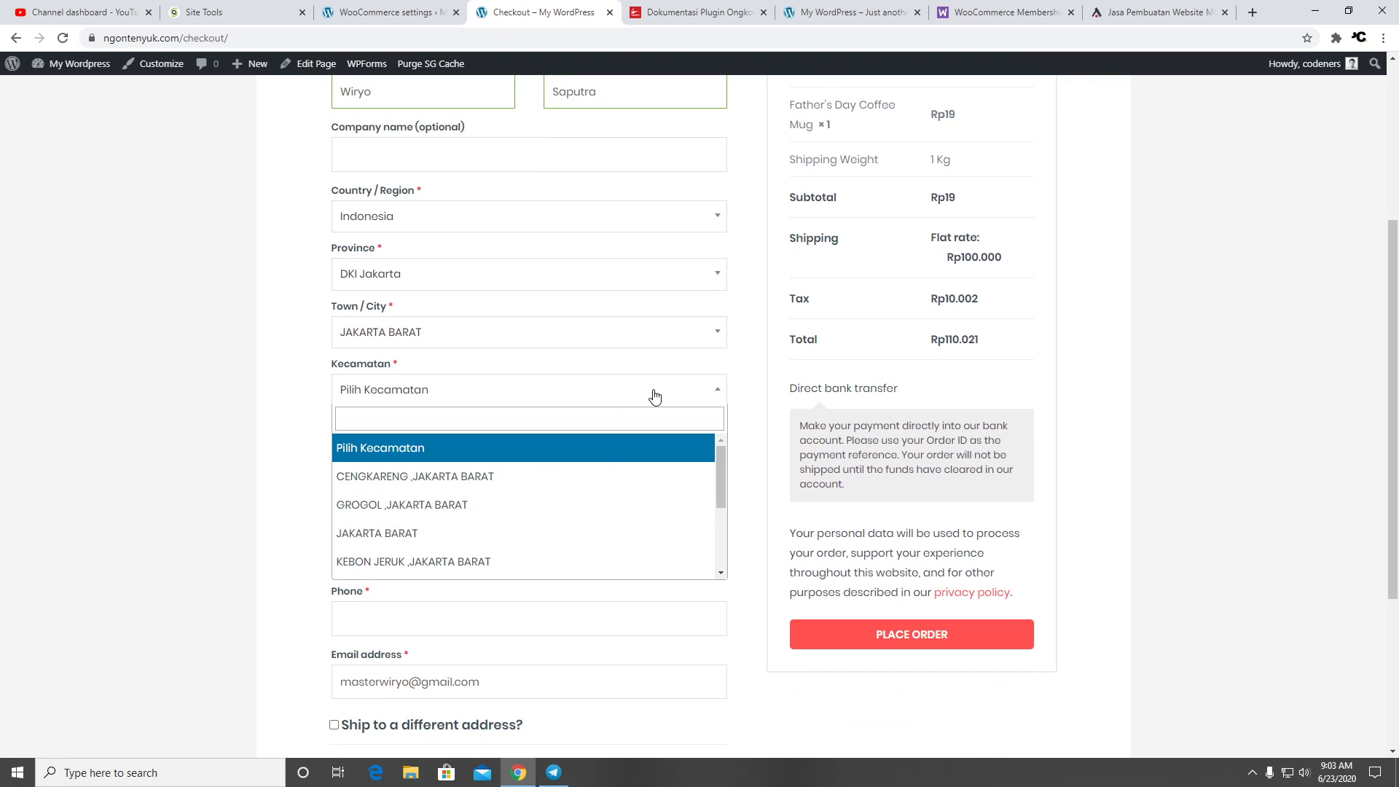
{"action": "left_click", "coordinate": [585, 477]}
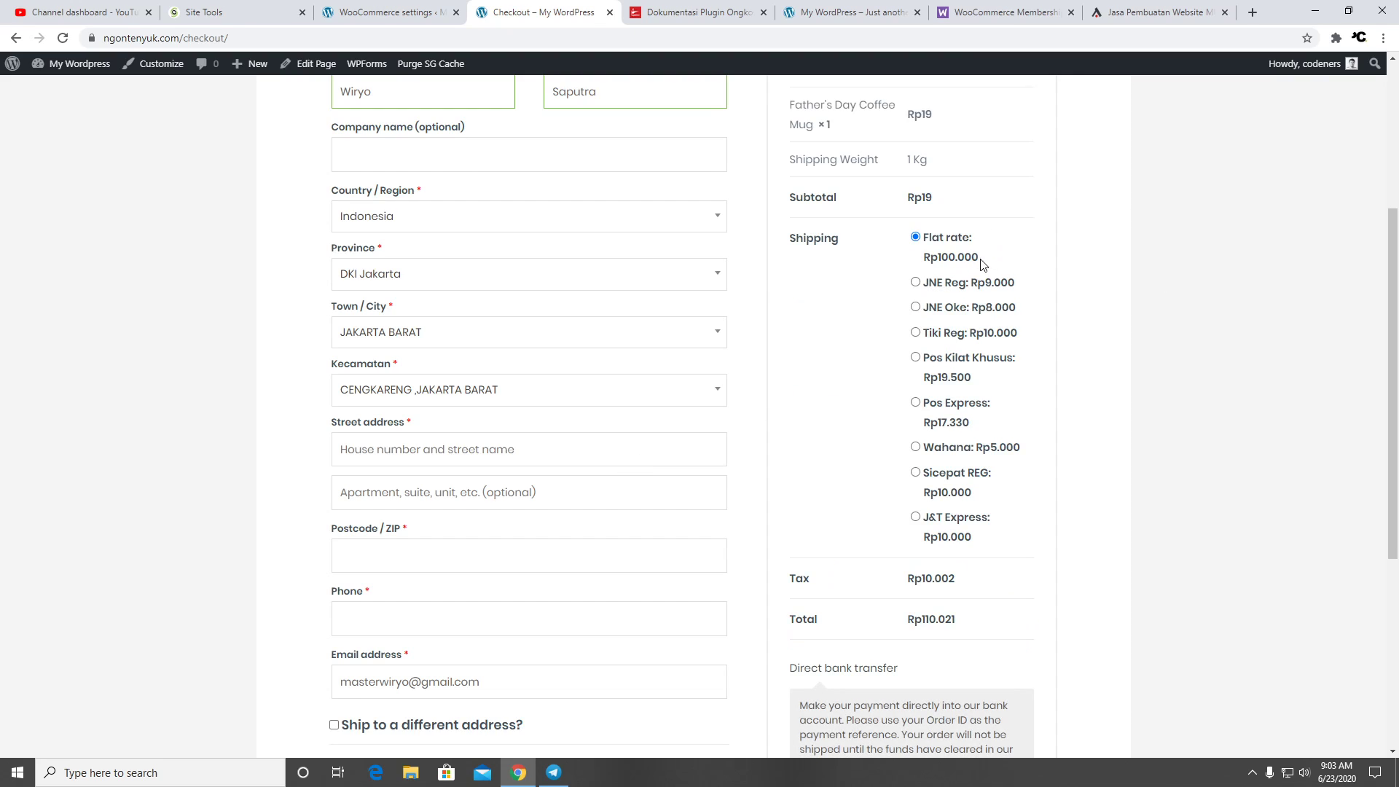
Compare JNE Reg and JNE Oke, then choose Tiki Reg at Rp10.000 for a Rp11.021 total
{"action": "left_click", "coordinate": [916, 283]}
{"action": "left_click", "coordinate": [916, 307]}
{"action": "left_click", "coordinate": [915, 333]}
{"action": "left_click", "coordinate": [384, 13]}
{"action": "scroll", "coordinate": [481, 260], "scroll_direction": "up", "scroll_amount": 2}
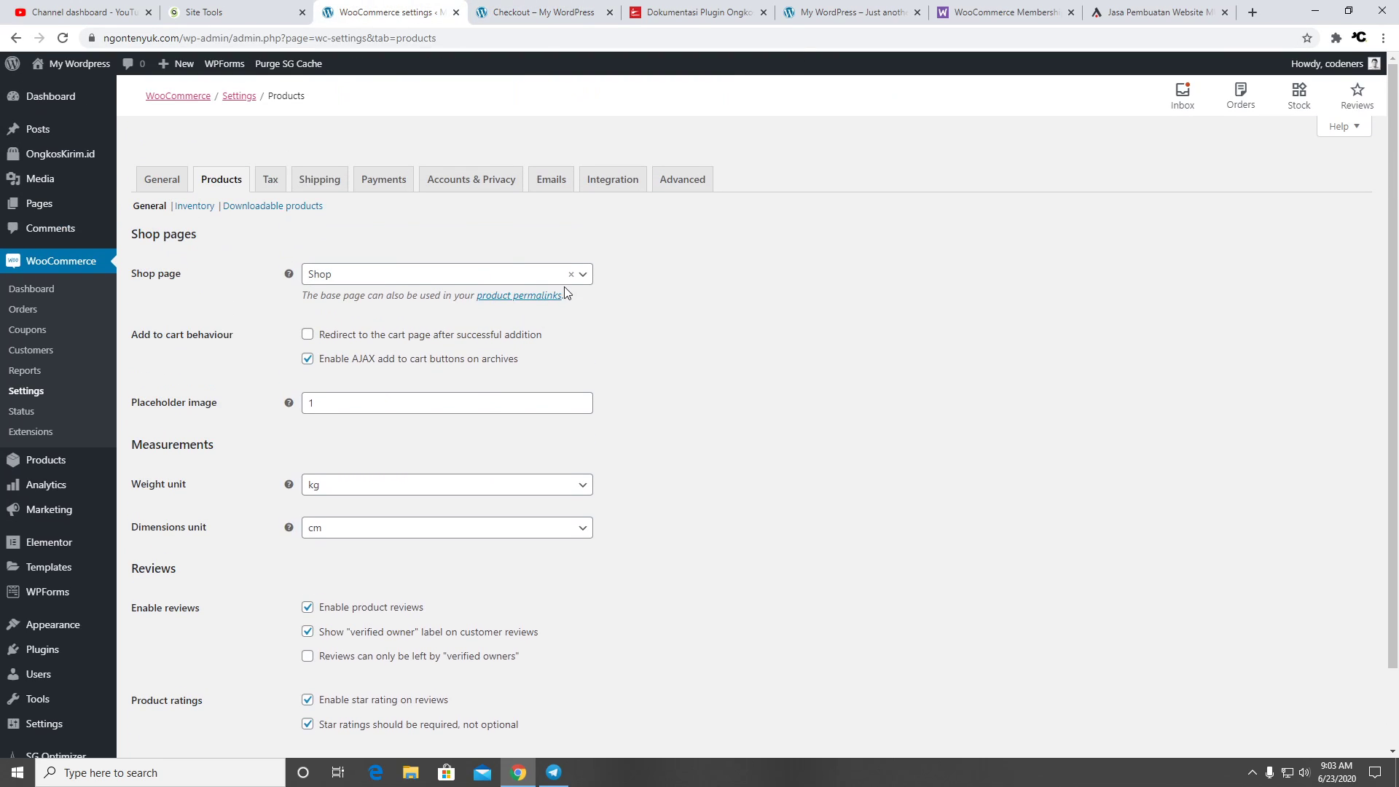
Delete the Indonesia shipping zone from the WooCommerce shipping settings
{"action": "left_click", "coordinate": [312, 187]}
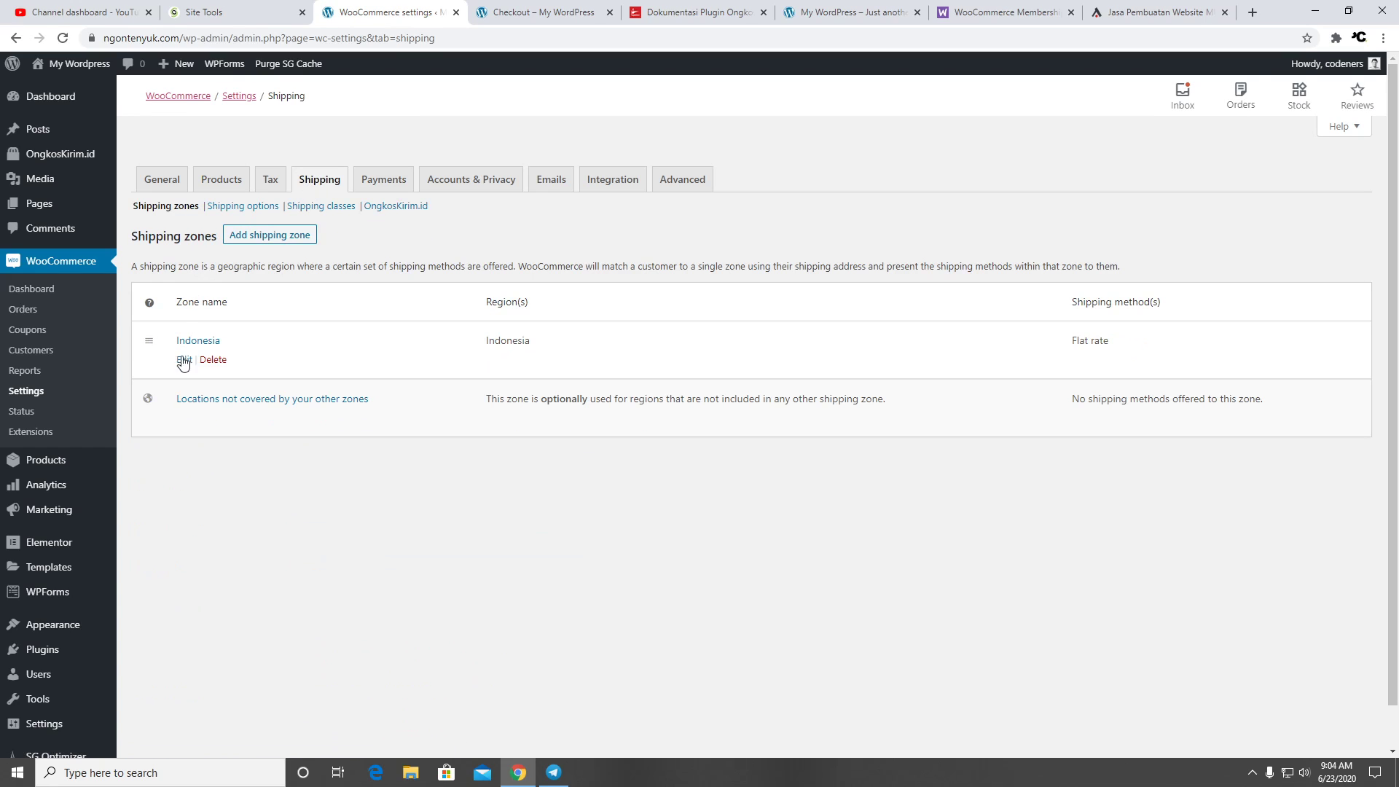
{"action": "left_click", "coordinate": [212, 360]}
{"action": "left_click", "coordinate": [761, 137]}
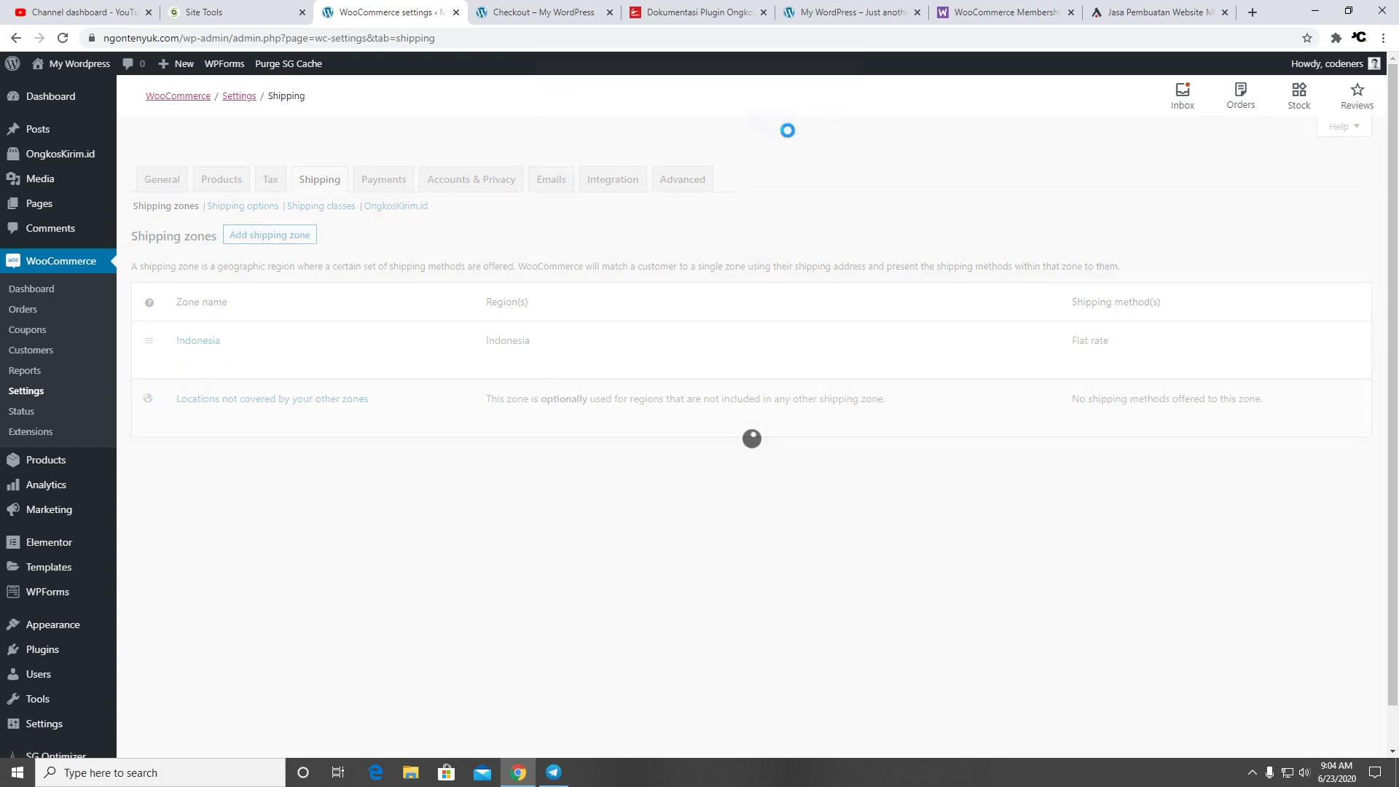
Reload checkout, re-pick JAKARTA BARAT and Cengkareng, and choose JNE Oke at Rp8.000
{"action": "key", "text": "ctrl+Tab"}
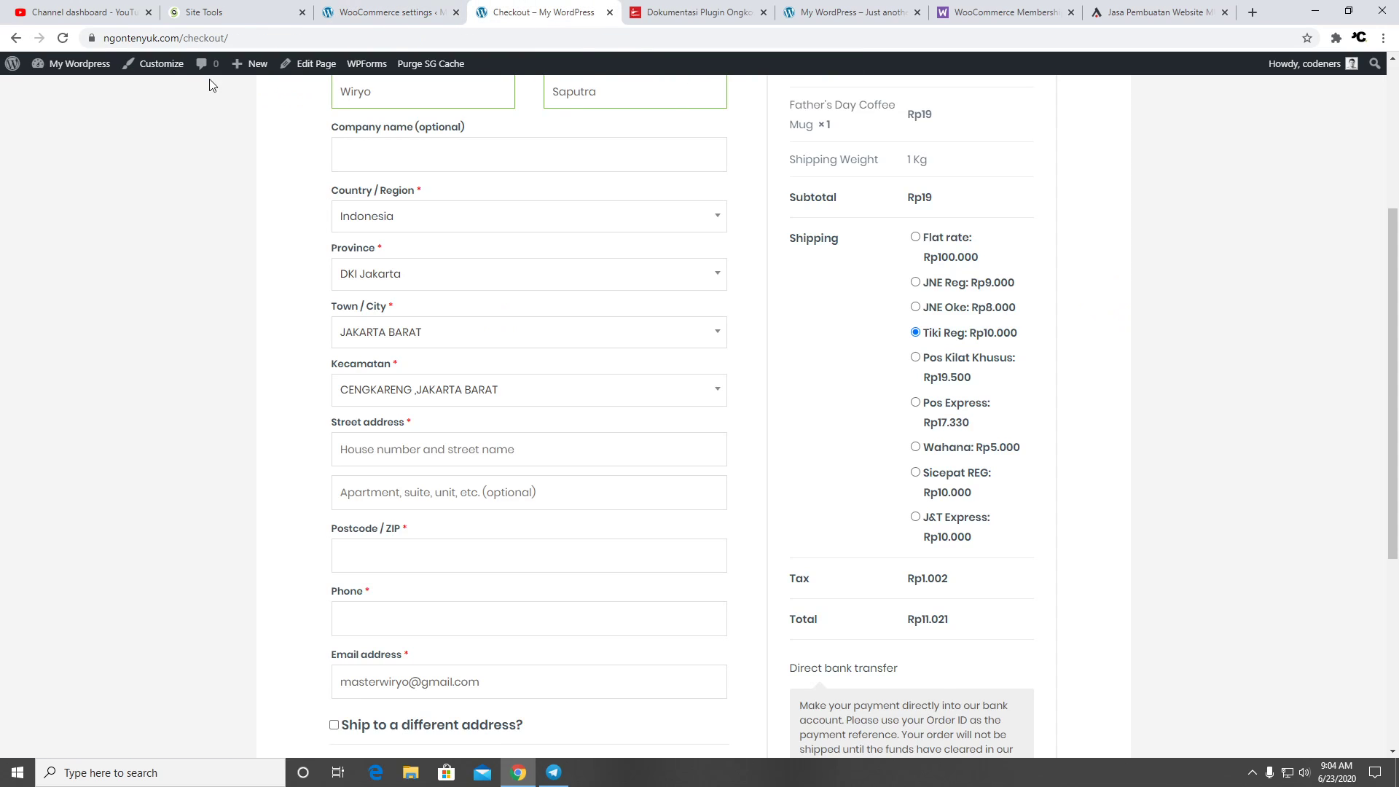
{"action": "left_click", "coordinate": [63, 37]}
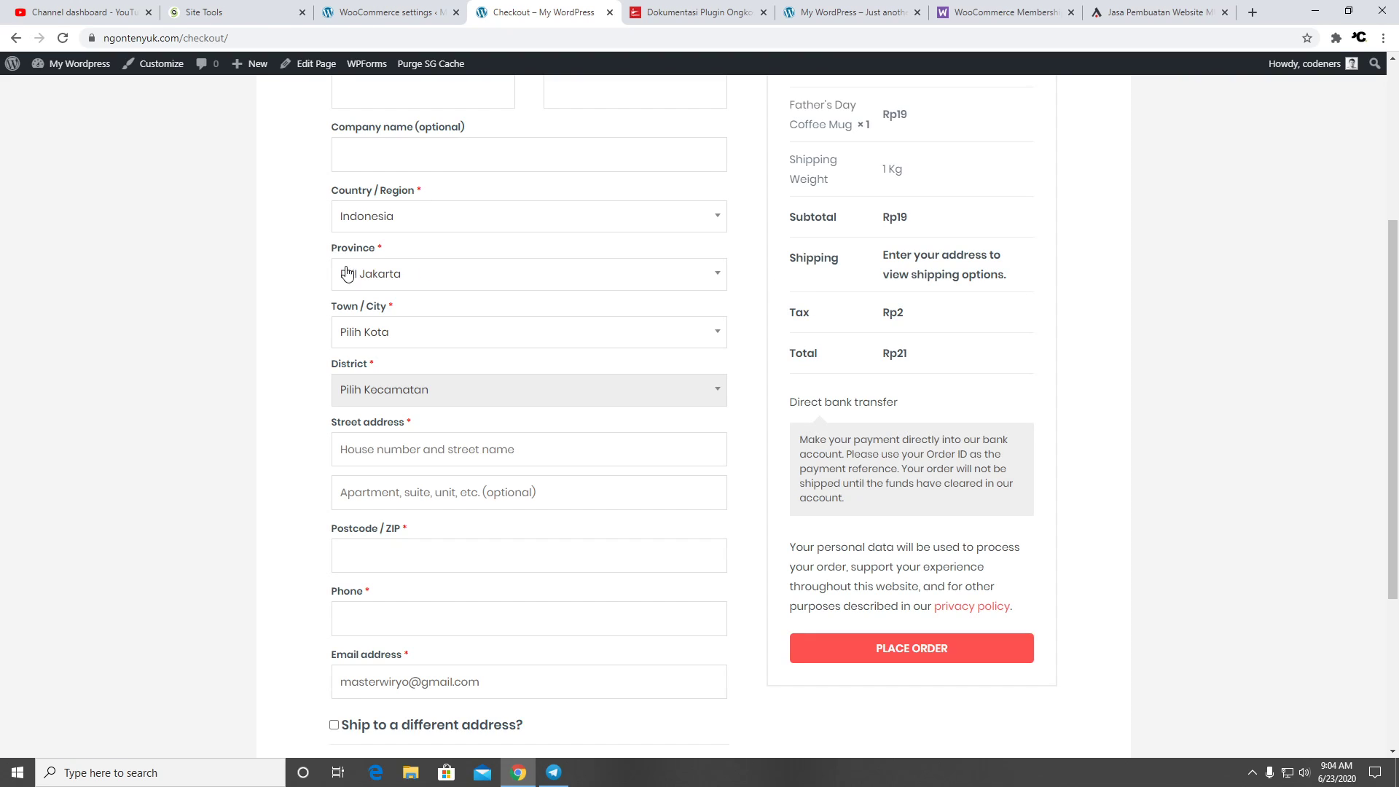
{"action": "scroll", "coordinate": [430, 229], "scroll_direction": "up", "scroll_amount": 2}
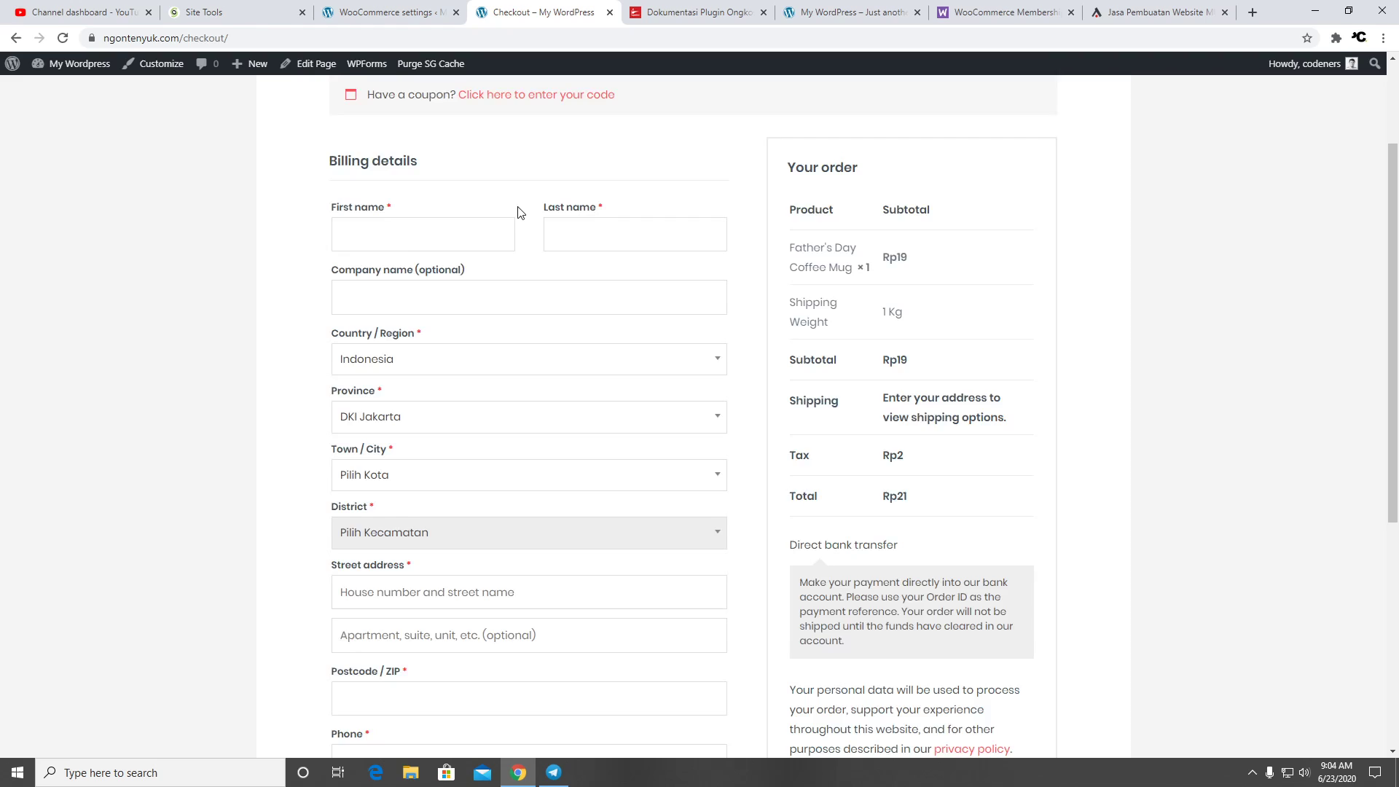
{"action": "left_click", "coordinate": [527, 485]}
{"action": "left_click", "coordinate": [481, 564]}
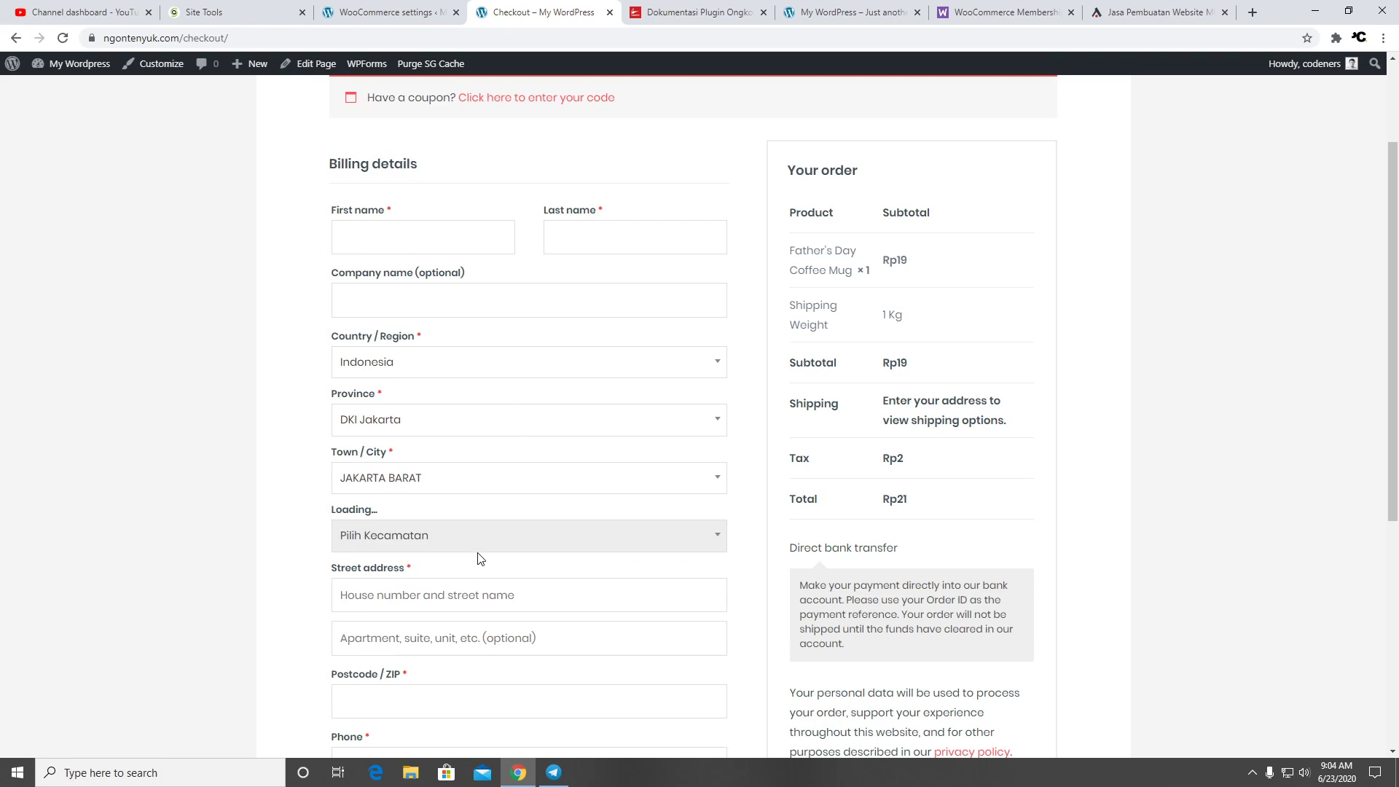
{"action": "left_click", "coordinate": [473, 543]}
{"action": "left_click", "coordinate": [459, 621]}
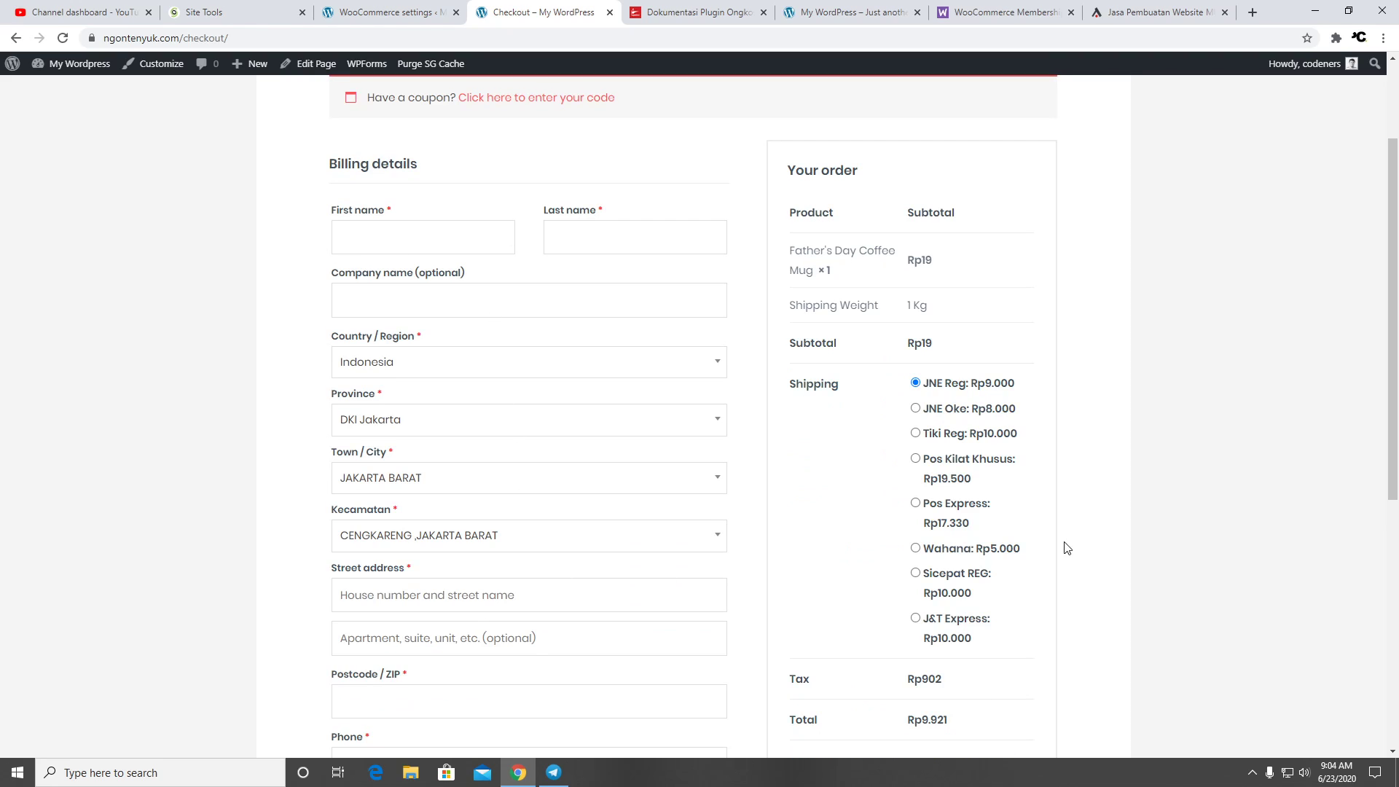
{"action": "scroll", "coordinate": [1000, 501], "scroll_direction": "down", "scroll_amount": 3}
{"action": "scroll", "coordinate": [1000, 501], "scroll_direction": "up", "scroll_amount": 4}
{"action": "scroll", "coordinate": [1000, 500], "scroll_direction": "down", "scroll_amount": 7}
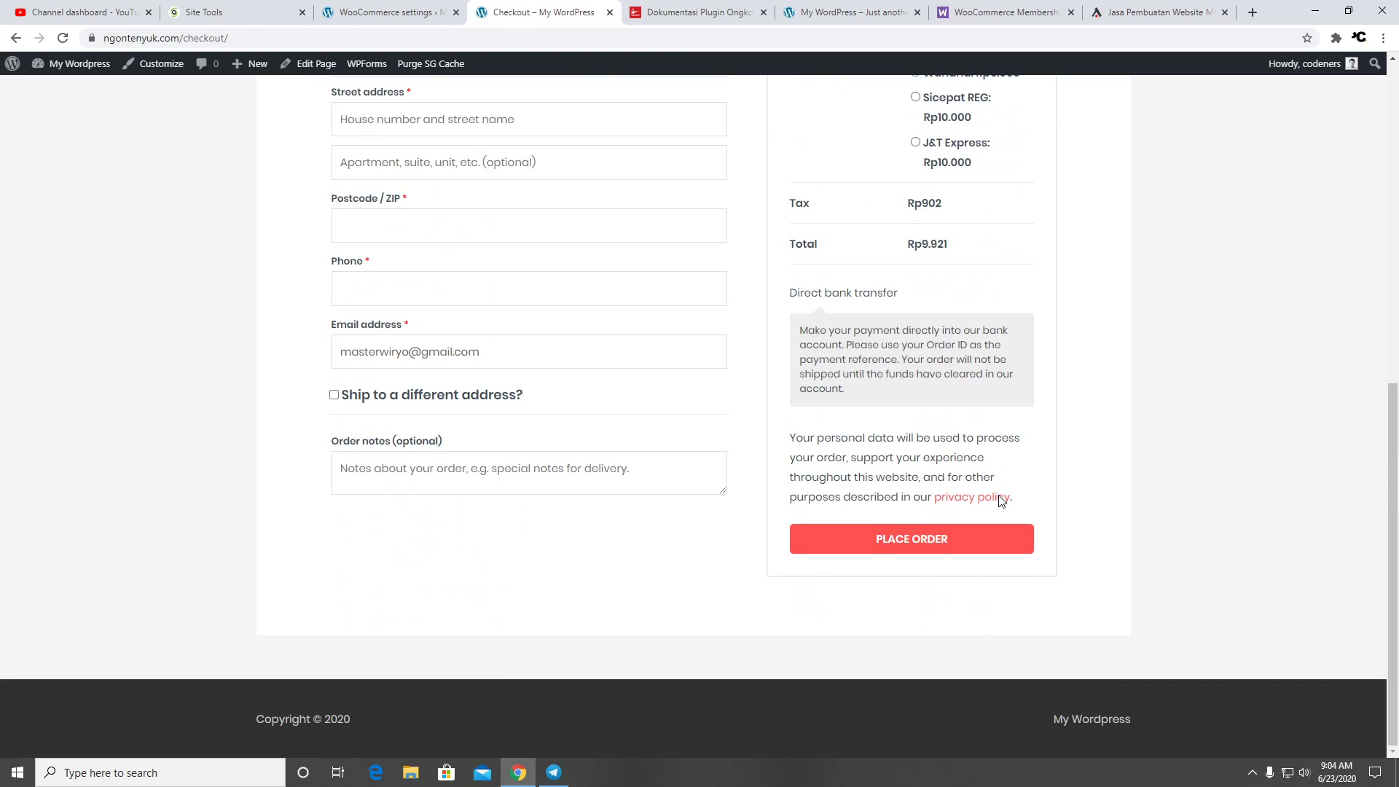
{"action": "scroll", "coordinate": [1000, 500], "scroll_direction": "up", "scroll_amount": 6}
{"action": "left_click", "coordinate": [916, 366]}
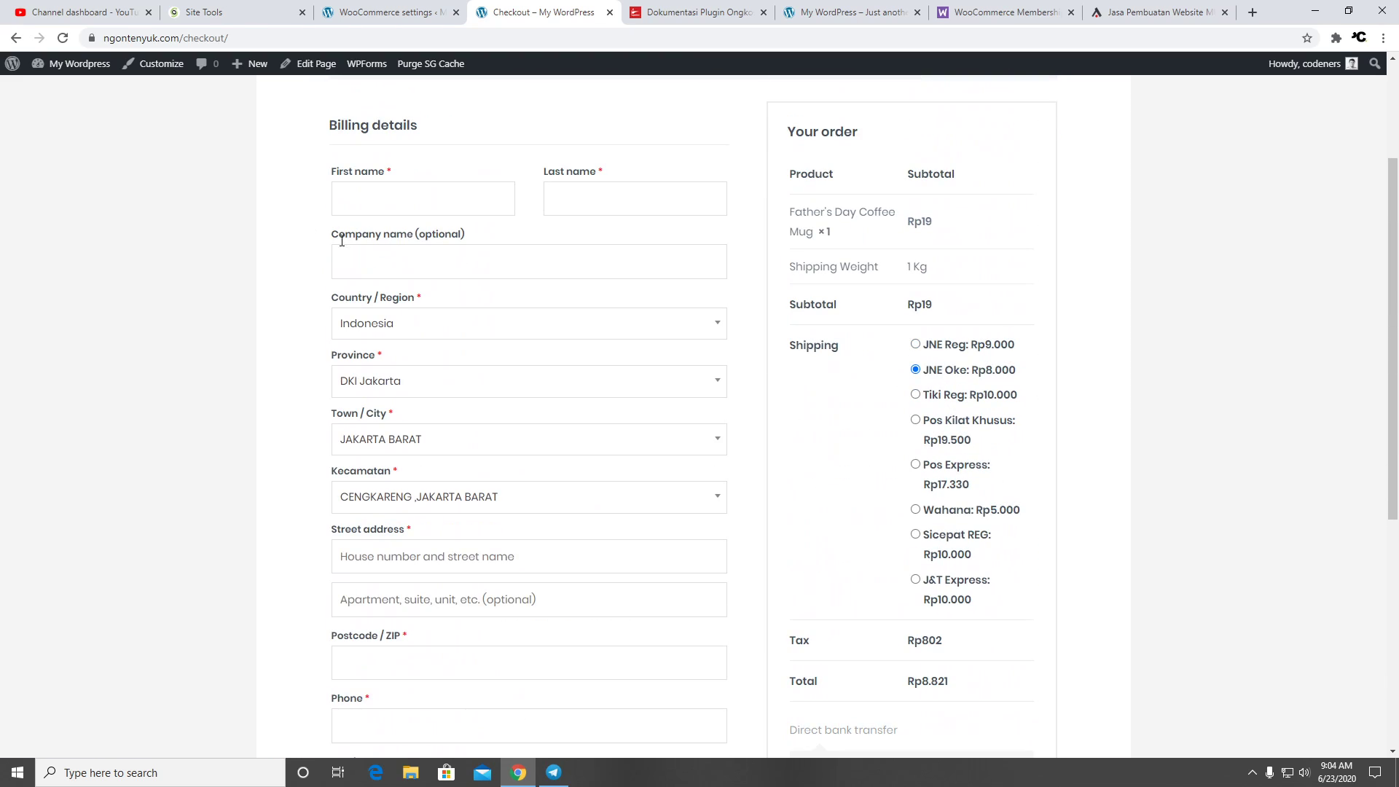
Enter the customer's first and last names in the billing details
{"action": "left_click", "coordinate": [390, 203]}
{"action": "key", "text": "Tab"}
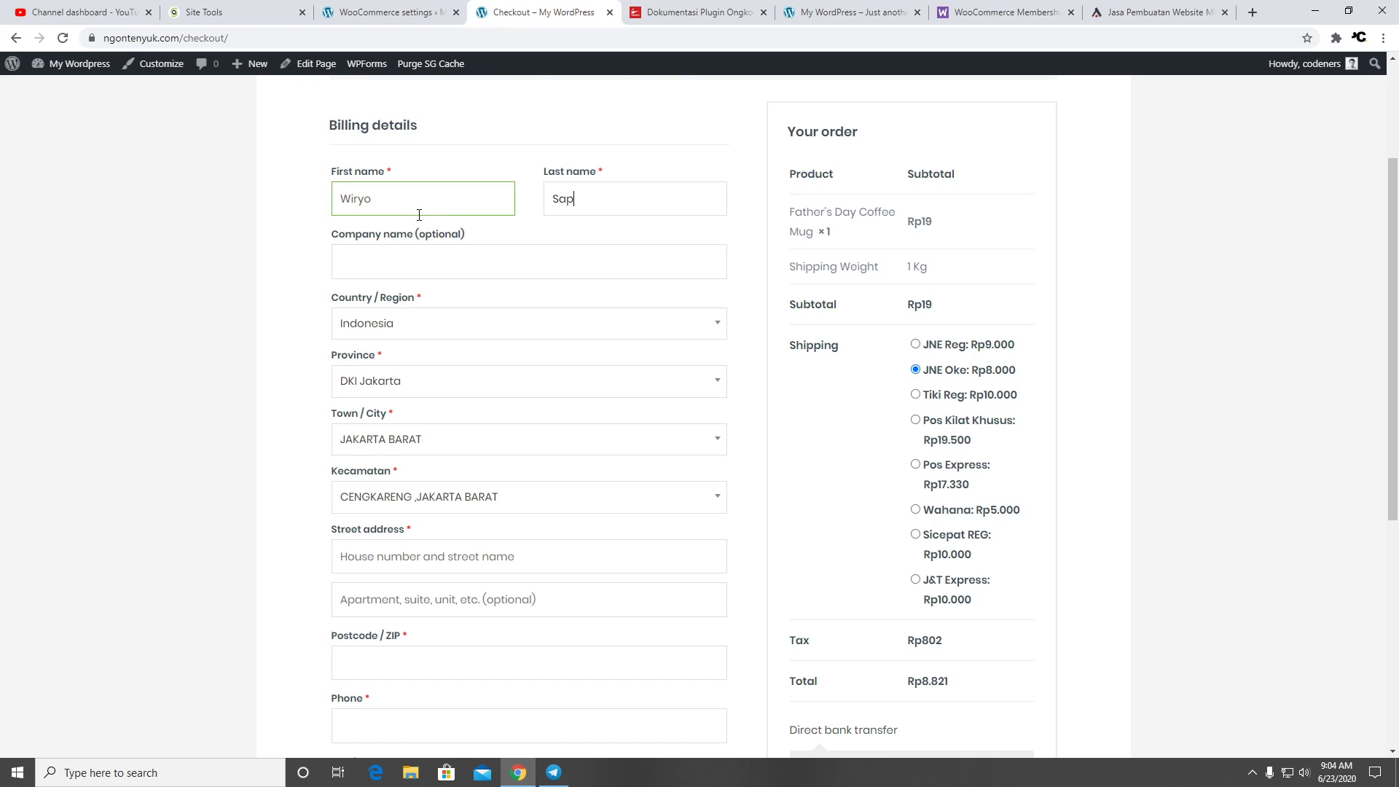
{"action": "type", "text": "Saputra"}
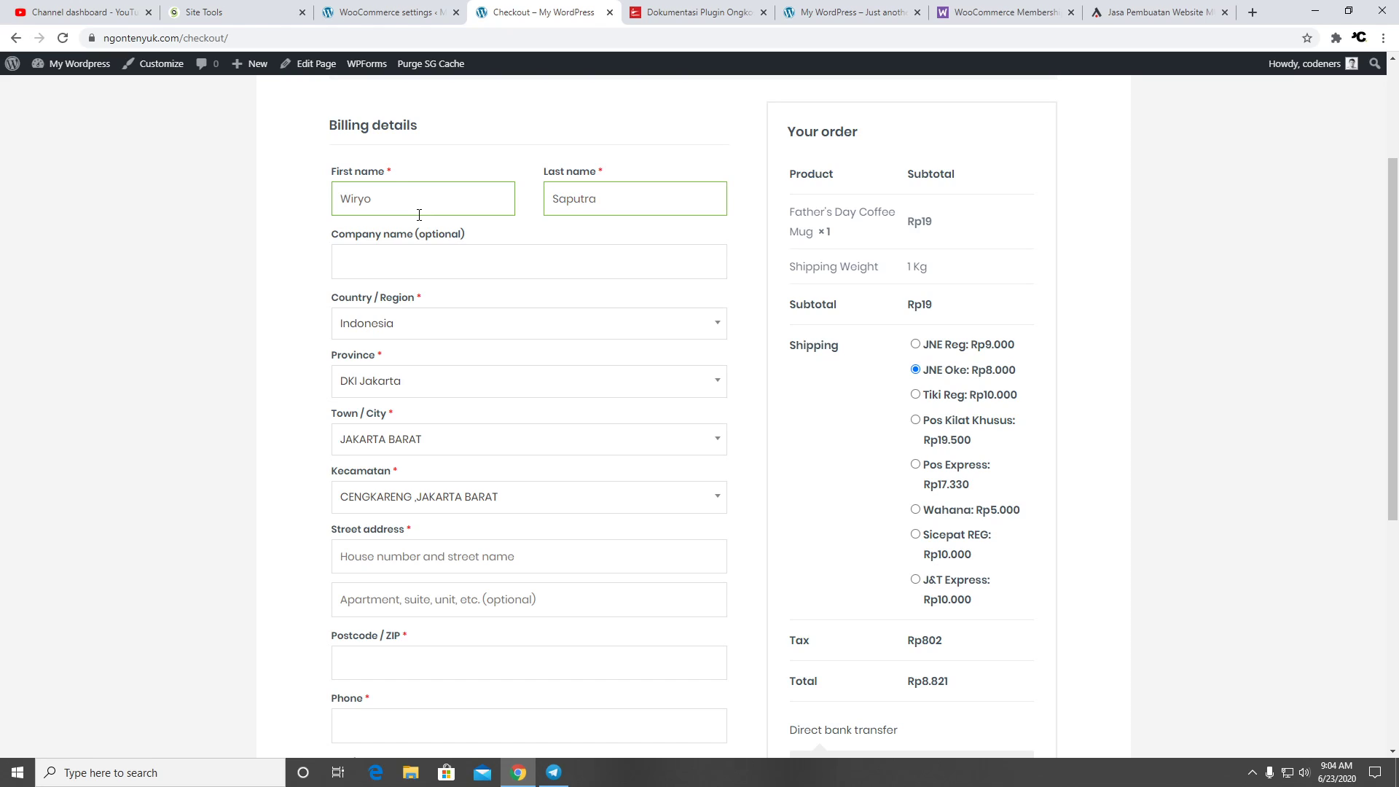
{"action": "scroll", "coordinate": [665, 274], "scroll_direction": "down", "scroll_amount": 3}
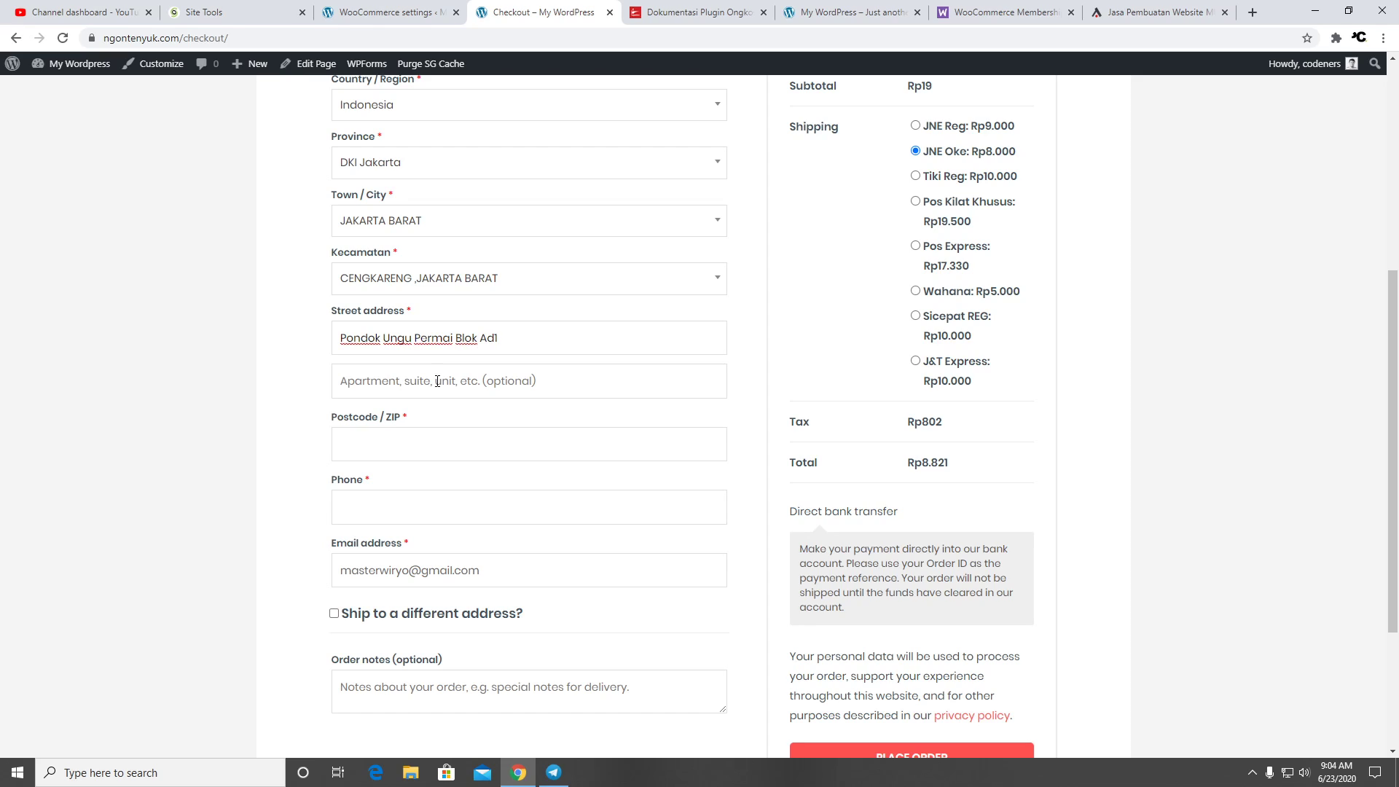
Fill in the street address, postcode and phone number, then place the order
{"action": "left_click", "coordinate": [416, 440]}
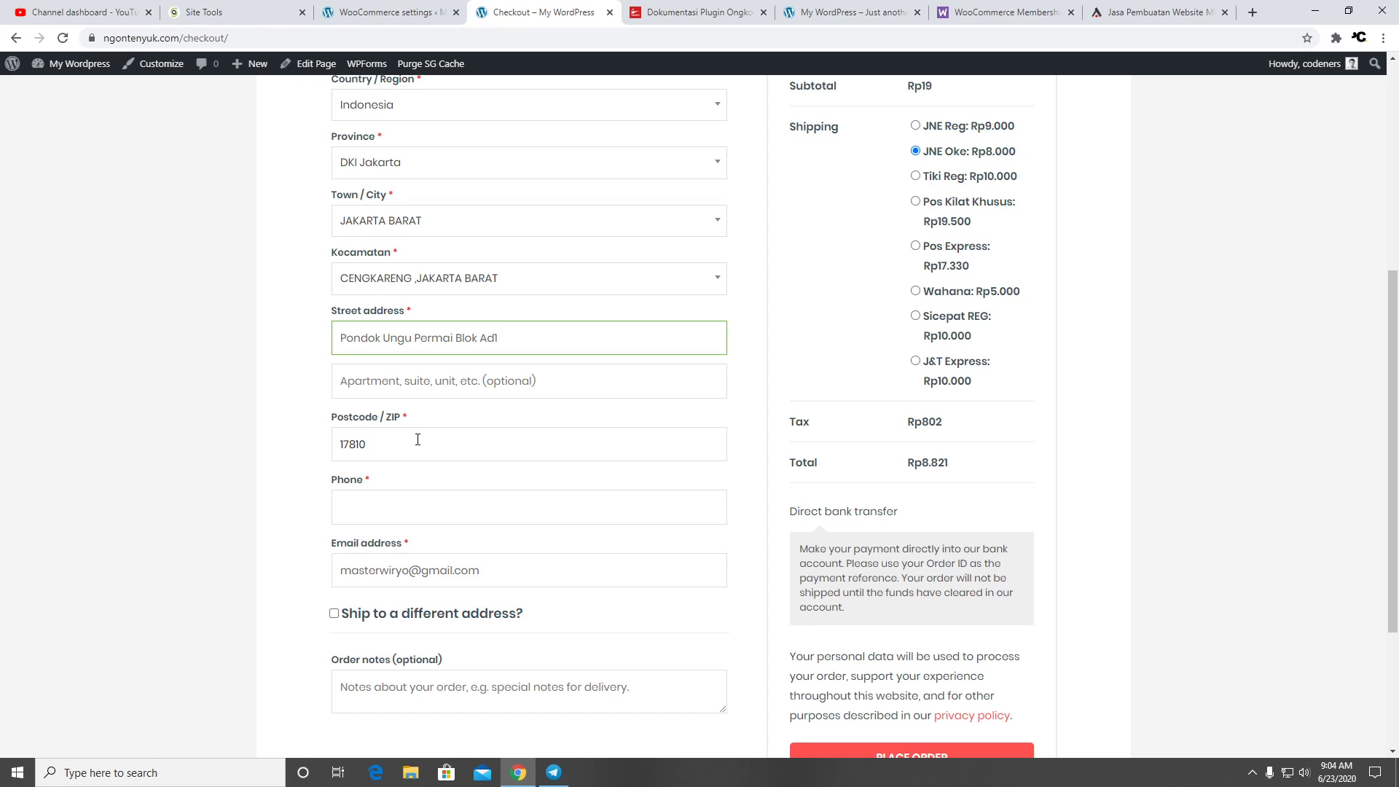
{"action": "left_click", "coordinate": [470, 506]}
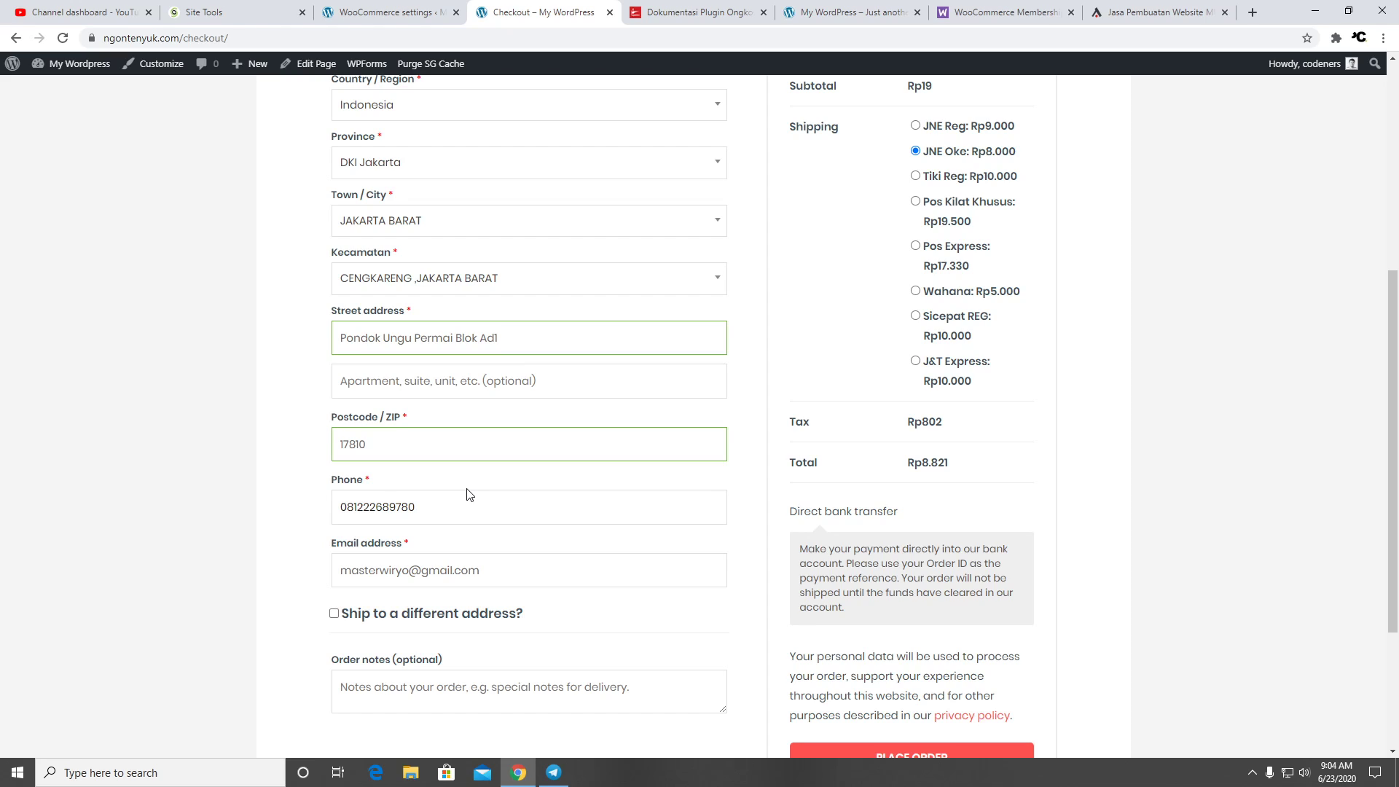
{"action": "scroll", "coordinate": [558, 570], "scroll_direction": "down", "scroll_amount": 2}
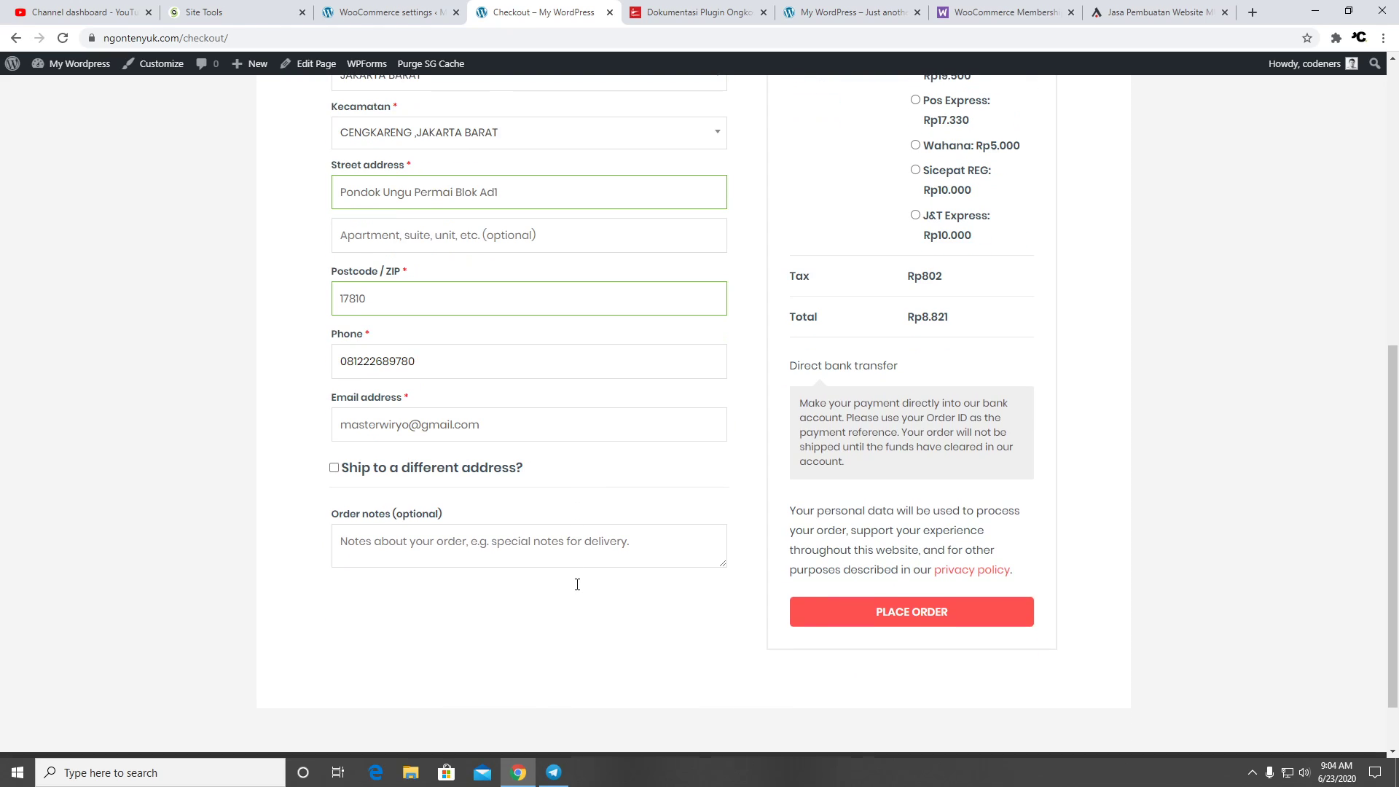
{"action": "left_click", "coordinate": [876, 622]}
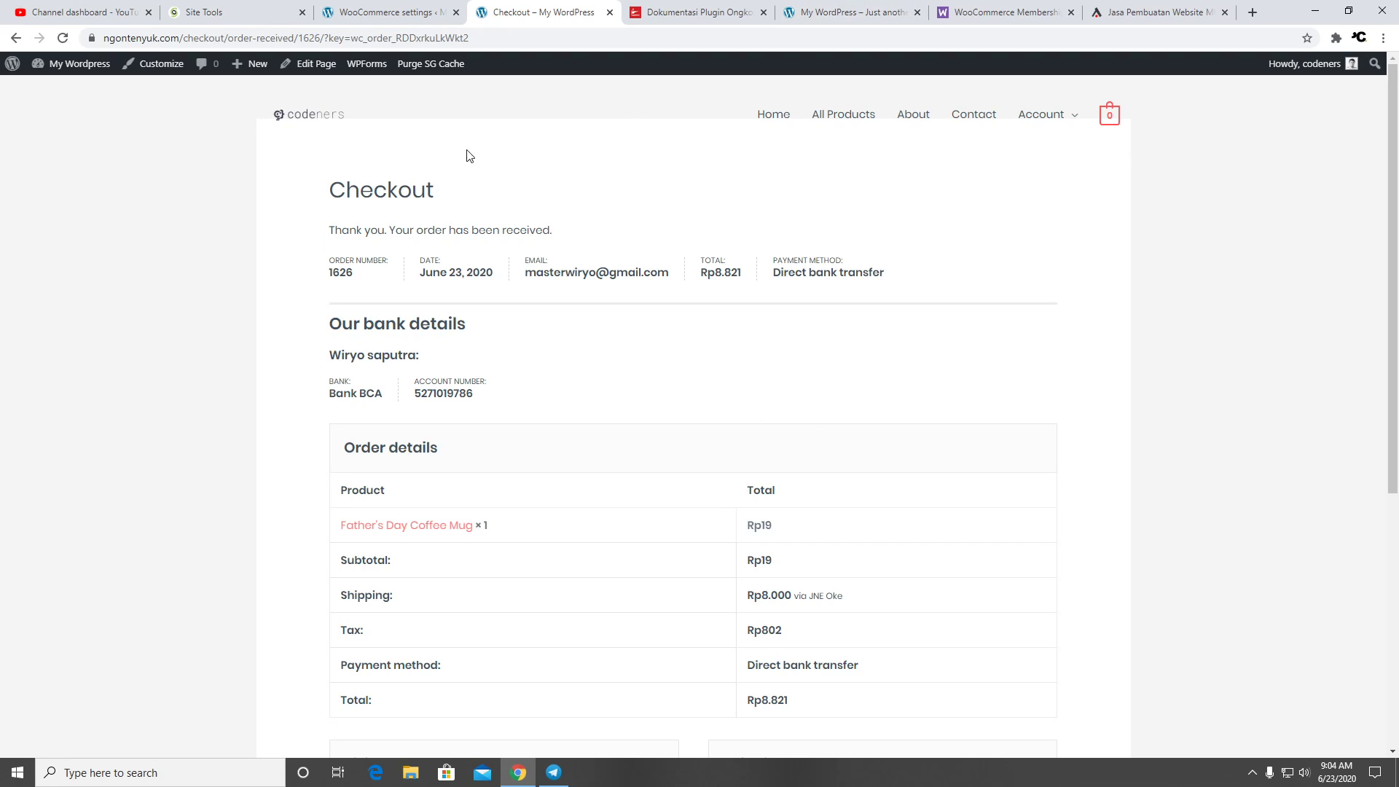
{"action": "scroll", "coordinate": [685, 216], "scroll_direction": "down", "scroll_amount": 7}
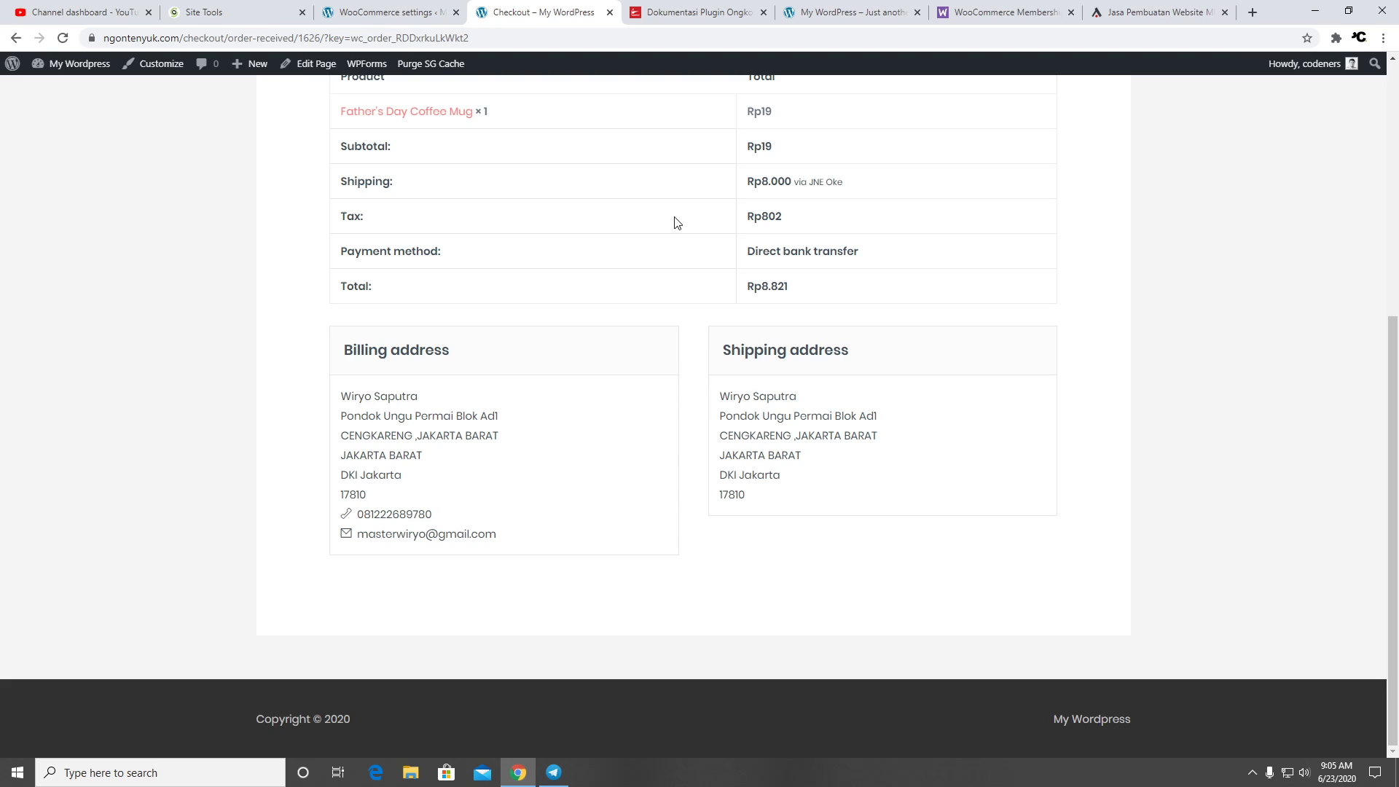
{"action": "scroll", "coordinate": [674, 217], "scroll_direction": "up", "scroll_amount": 6}
{"action": "scroll", "coordinate": [680, 217], "scroll_direction": "up", "scroll_amount": 1}
{"action": "scroll", "coordinate": [678, 215], "scroll_direction": "down", "scroll_amount": 2}
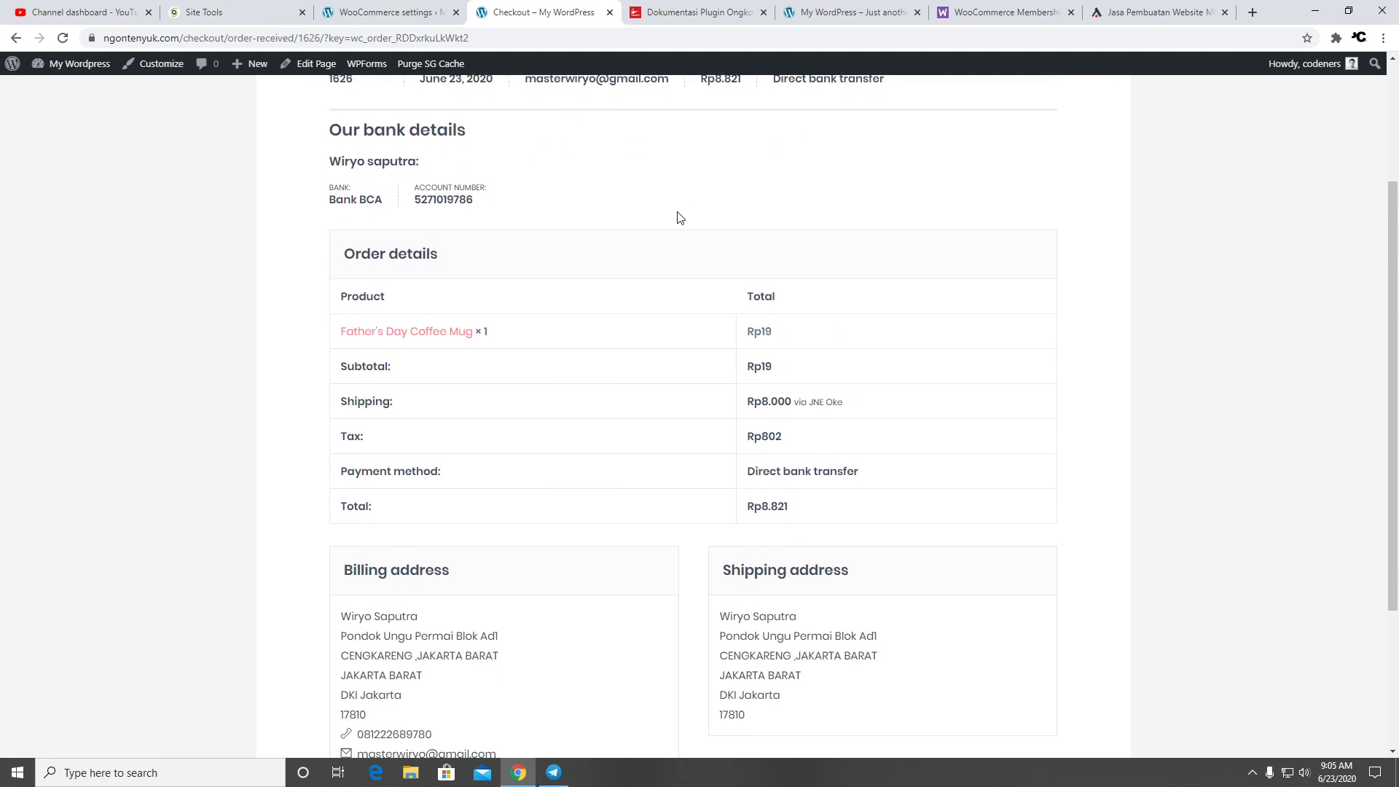
{"action": "scroll", "coordinate": [679, 216], "scroll_direction": "up", "scroll_amount": 3}
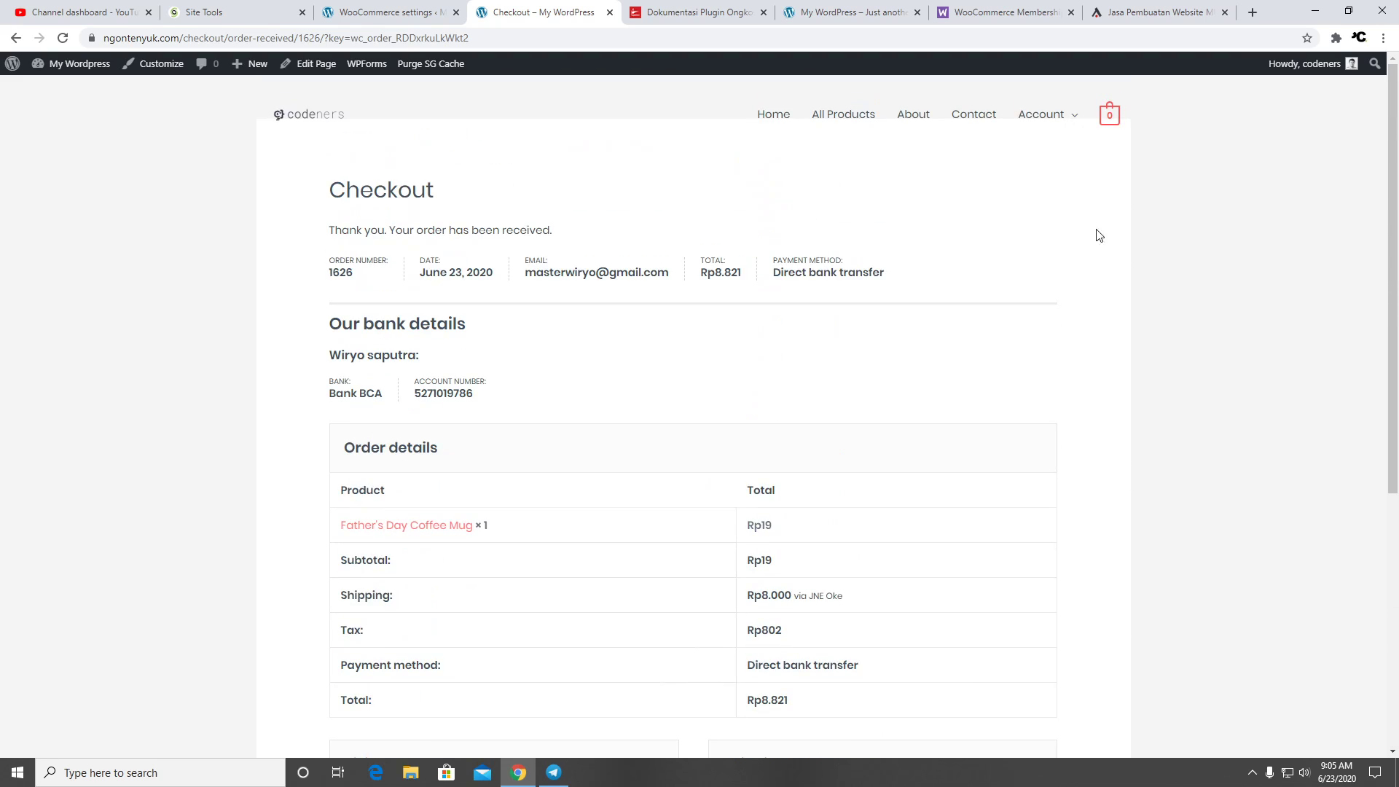
Read the store's Rp8.821 new-order email in Gmail, then return to the order confirmation
{"action": "mouse_move", "coordinate": [1060, 117]}
{"action": "left_click", "coordinate": [1253, 12]}
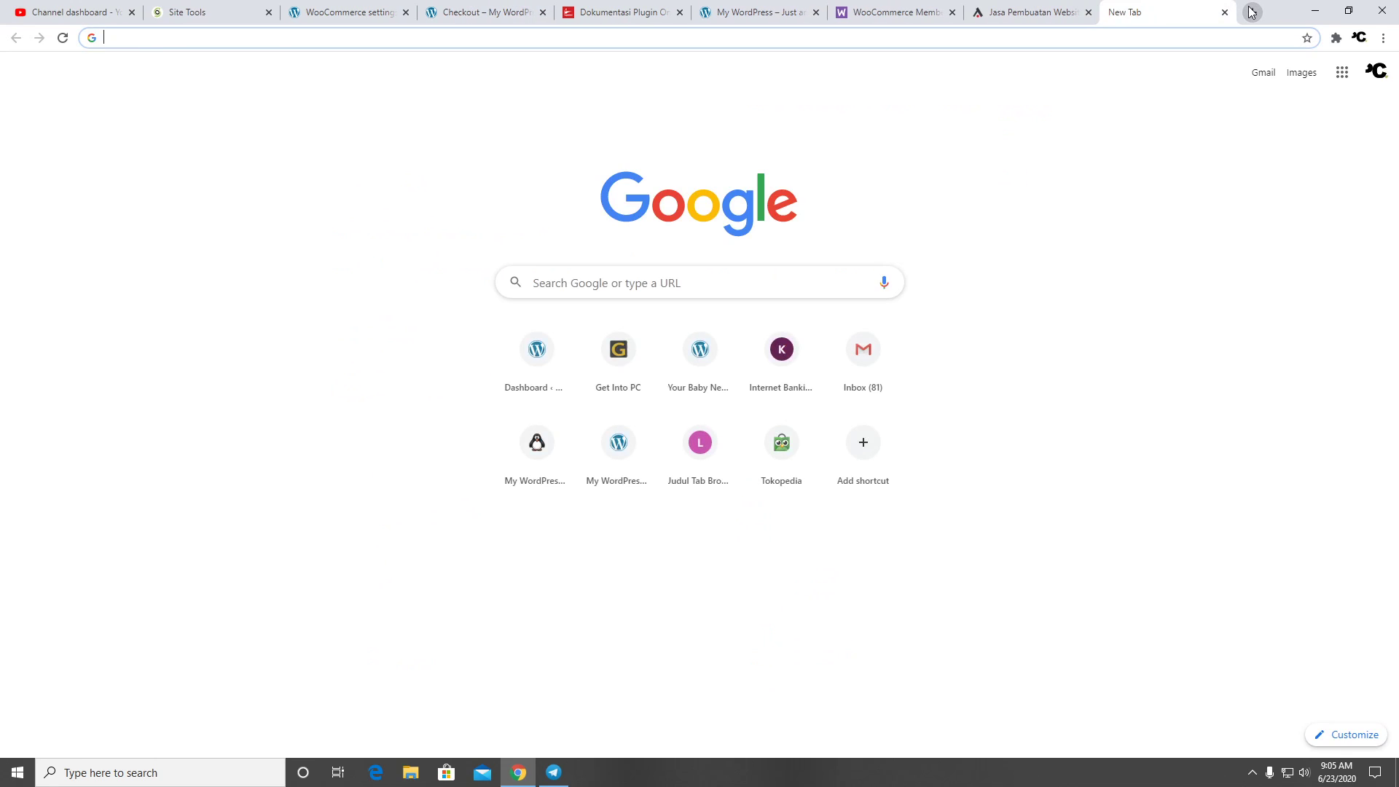
{"action": "type", "text": "mail"}
{"action": "key", "text": "Return"}
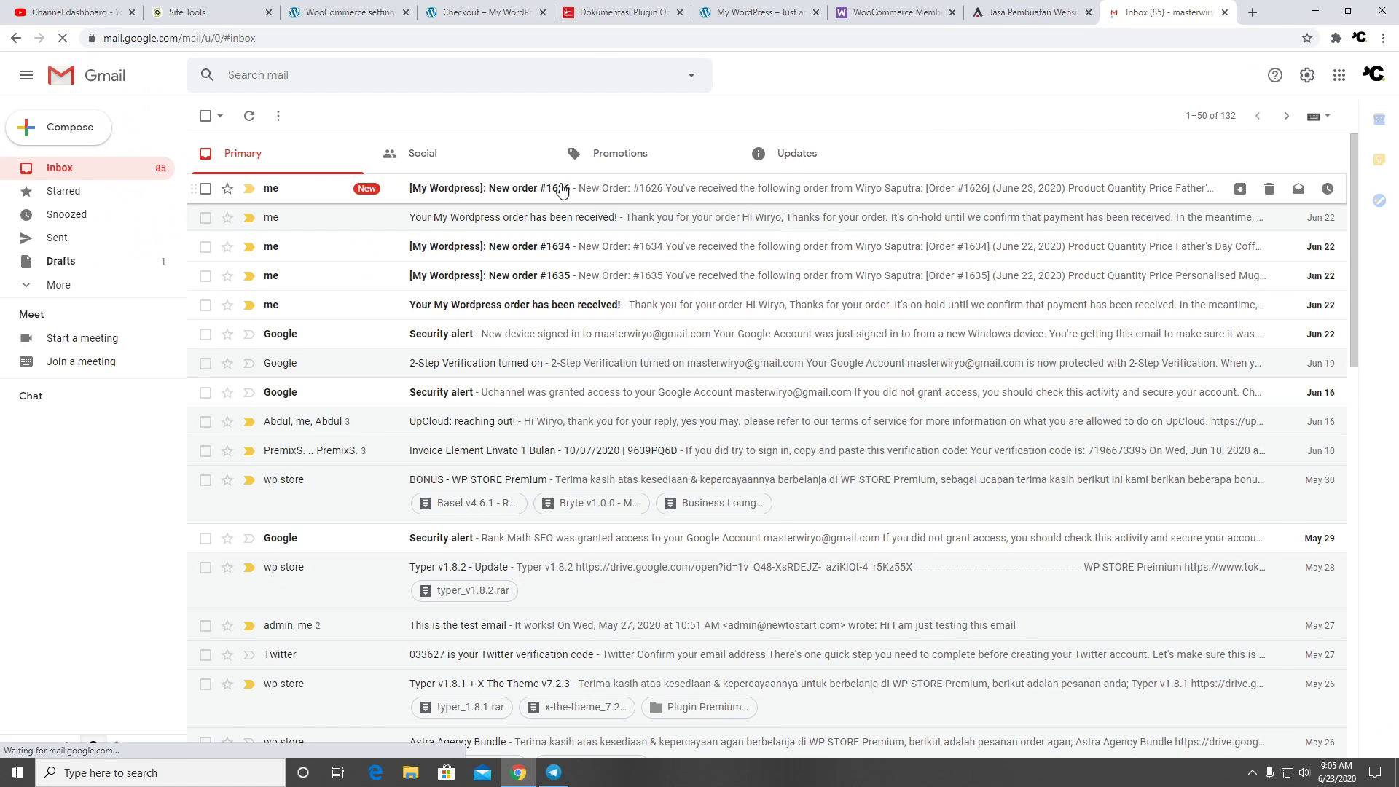
{"action": "left_click", "coordinate": [489, 188]}
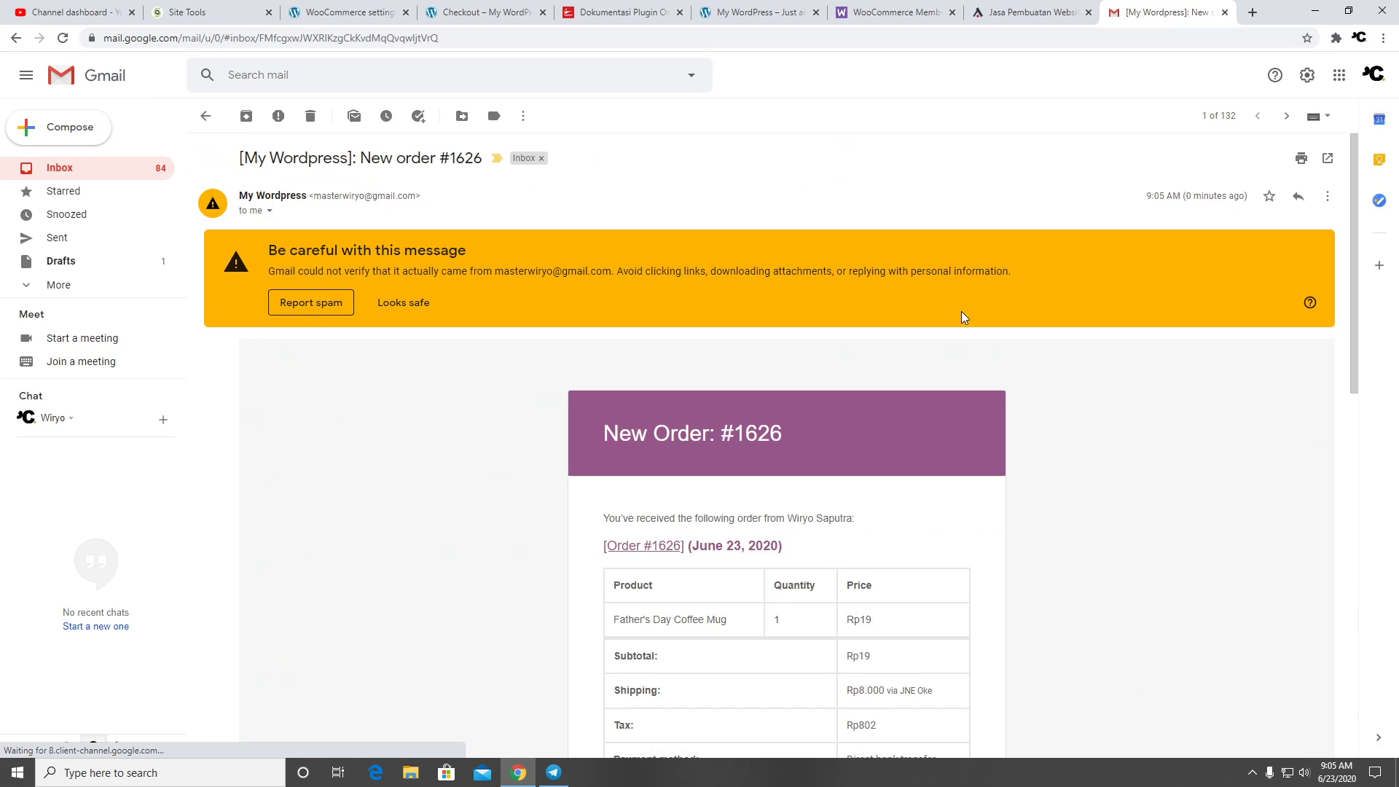
{"action": "scroll", "coordinate": [961, 317], "scroll_direction": "down", "scroll_amount": 3}
{"action": "scroll", "coordinate": [952, 315], "scroll_direction": "down", "scroll_amount": 5}
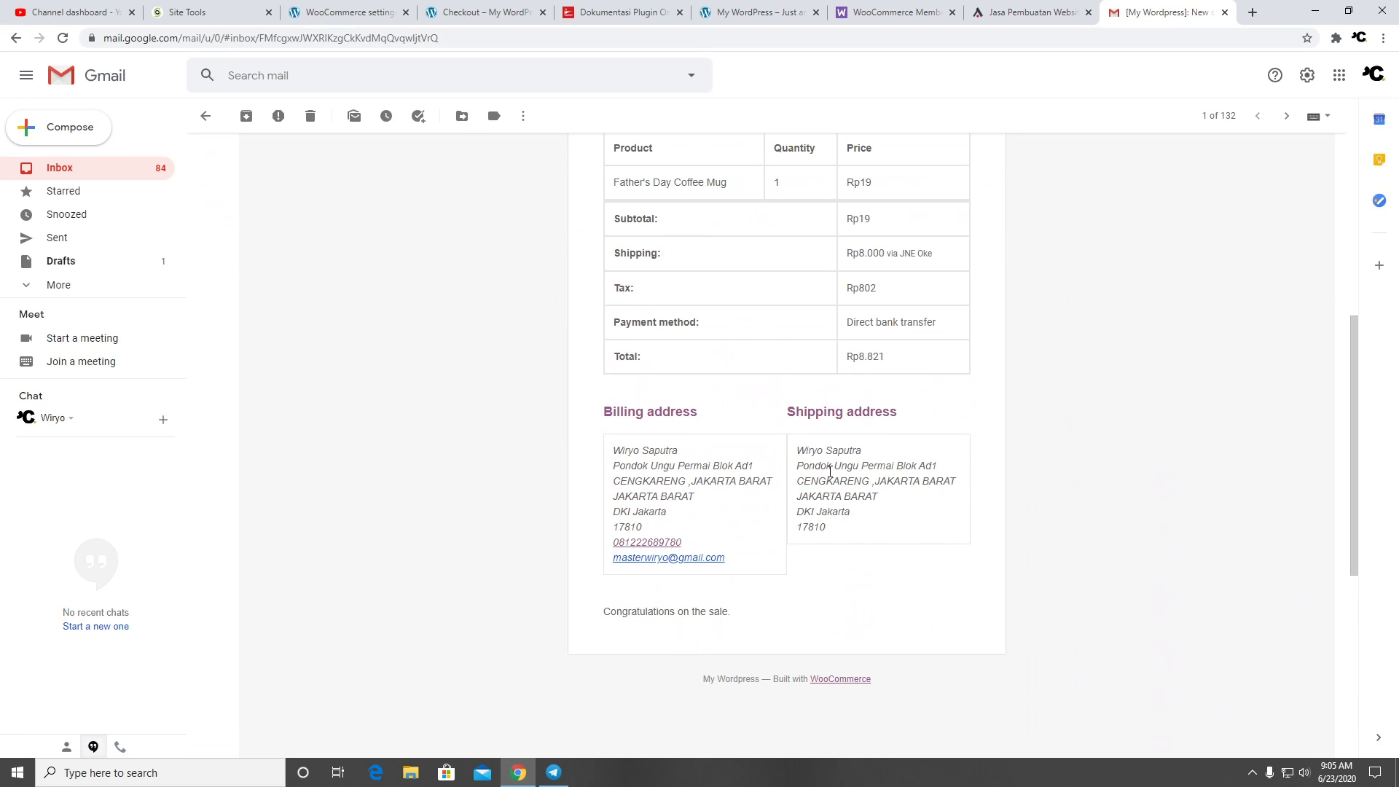
{"action": "scroll", "coordinate": [854, 411], "scroll_direction": "up", "scroll_amount": 2}
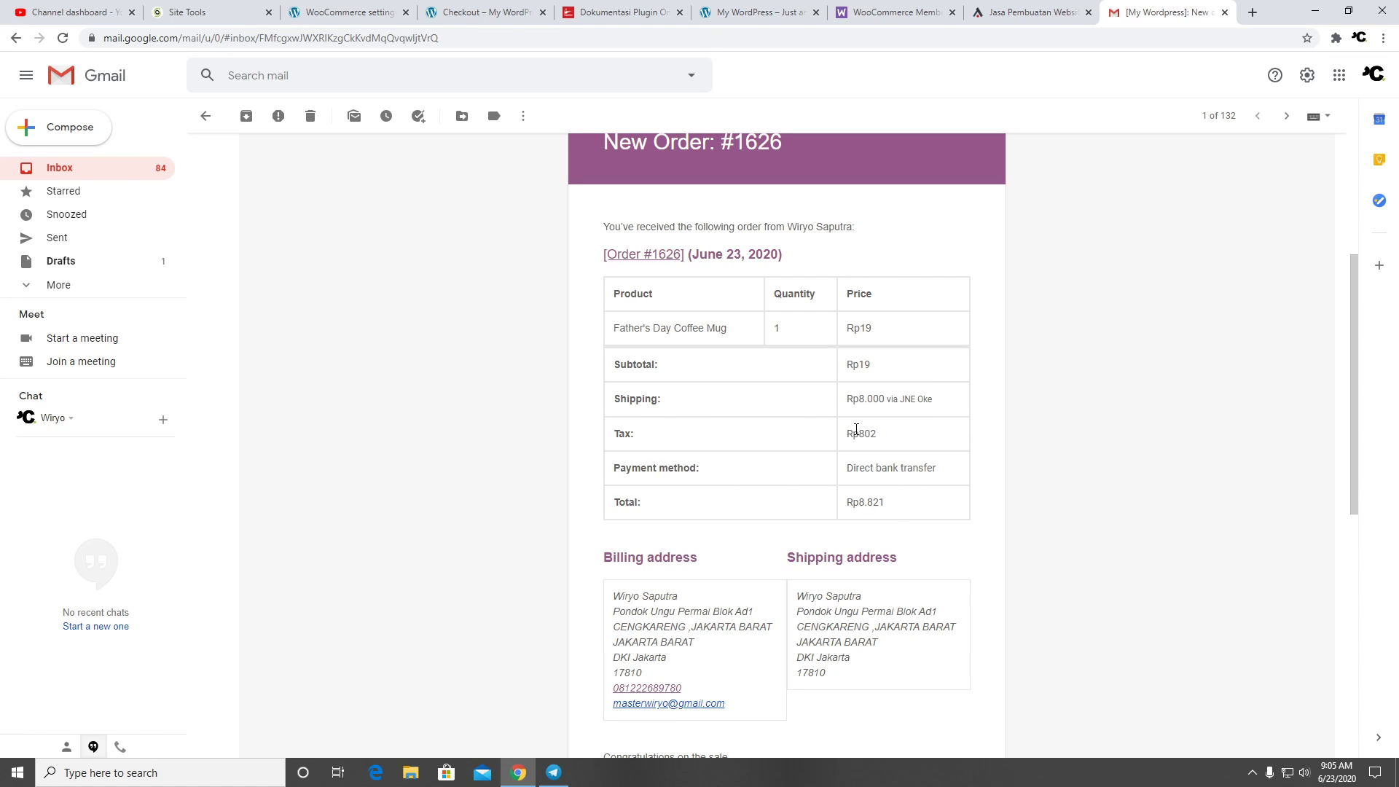
{"action": "scroll", "coordinate": [856, 430], "scroll_direction": "down", "scroll_amount": 2}
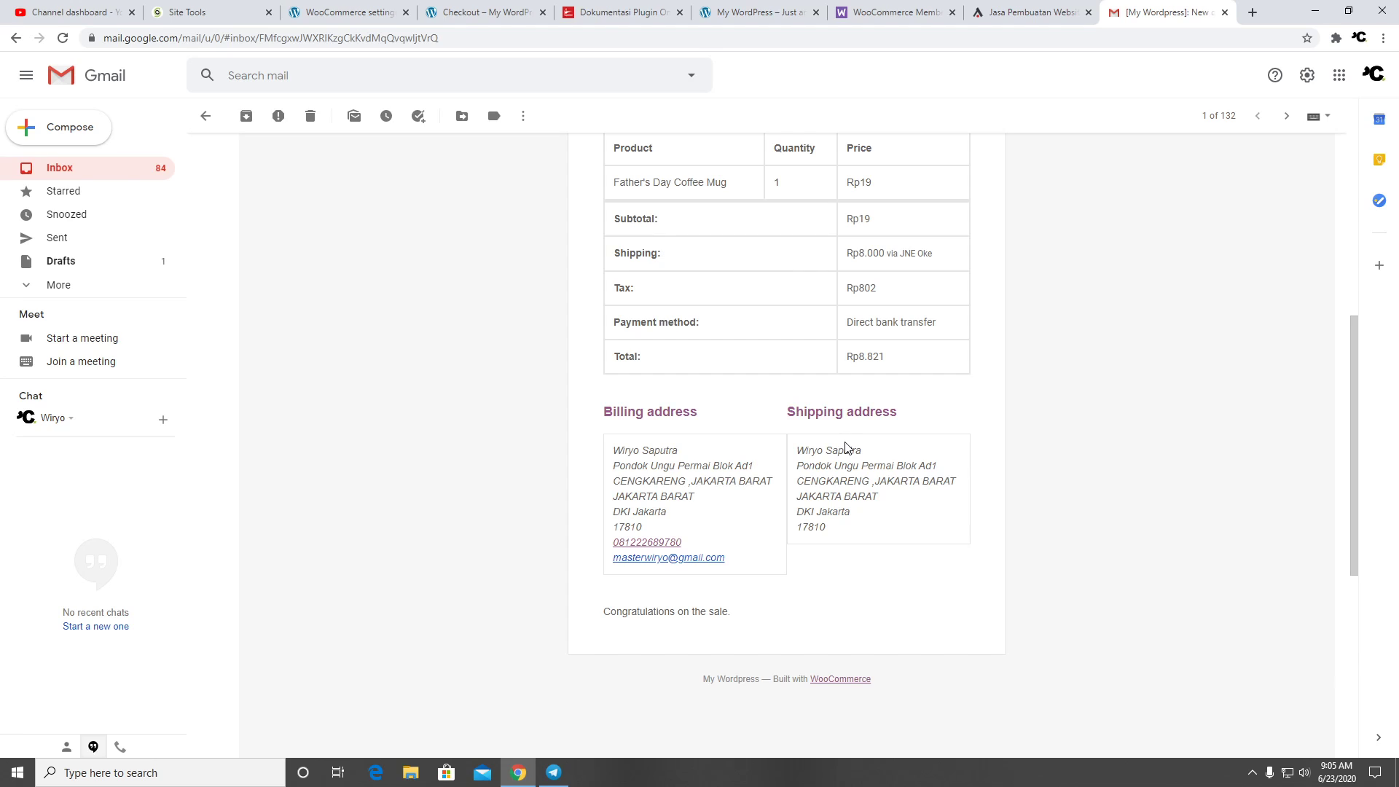
{"action": "scroll", "coordinate": [847, 448], "scroll_direction": "up", "scroll_amount": 3}
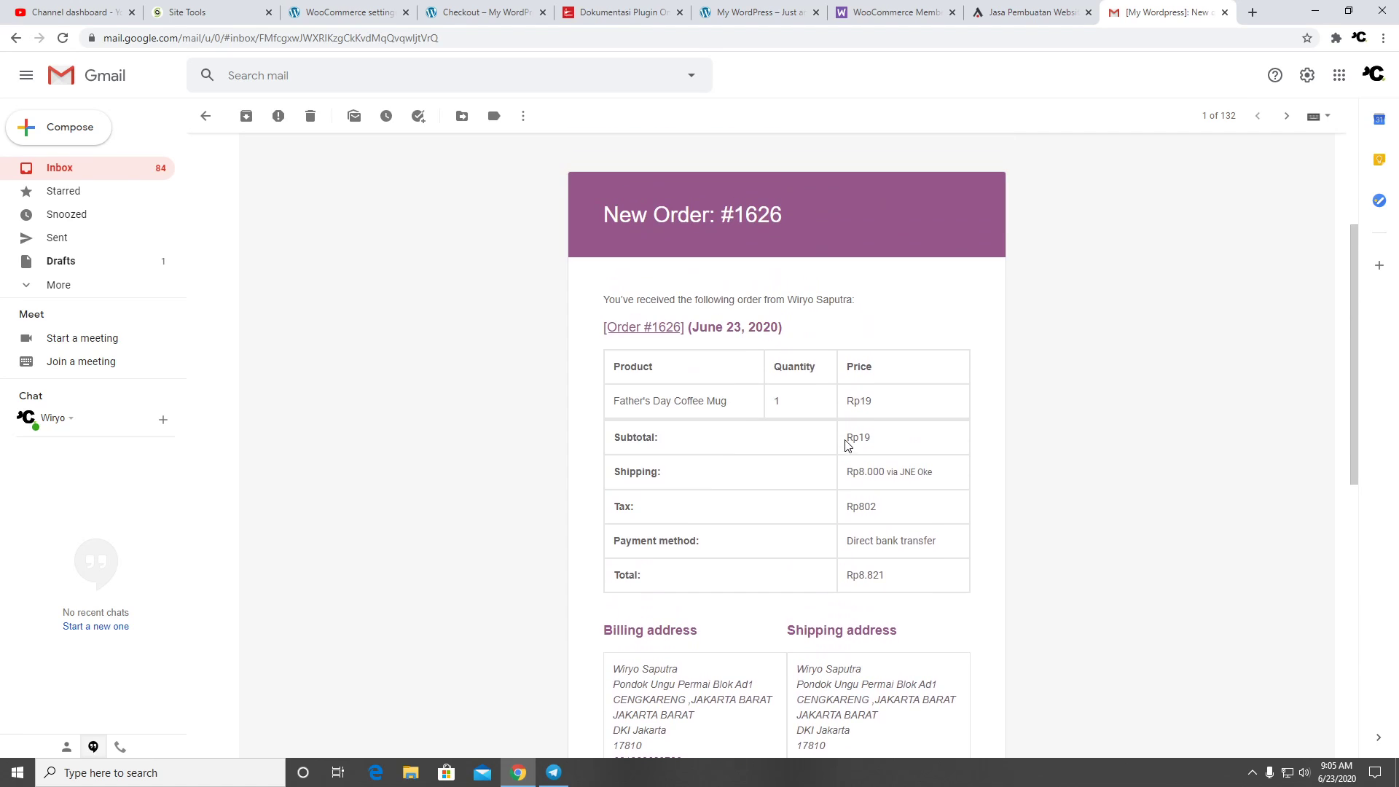
{"action": "left_click", "coordinate": [886, 15]}
{"action": "left_click", "coordinate": [476, 11]}
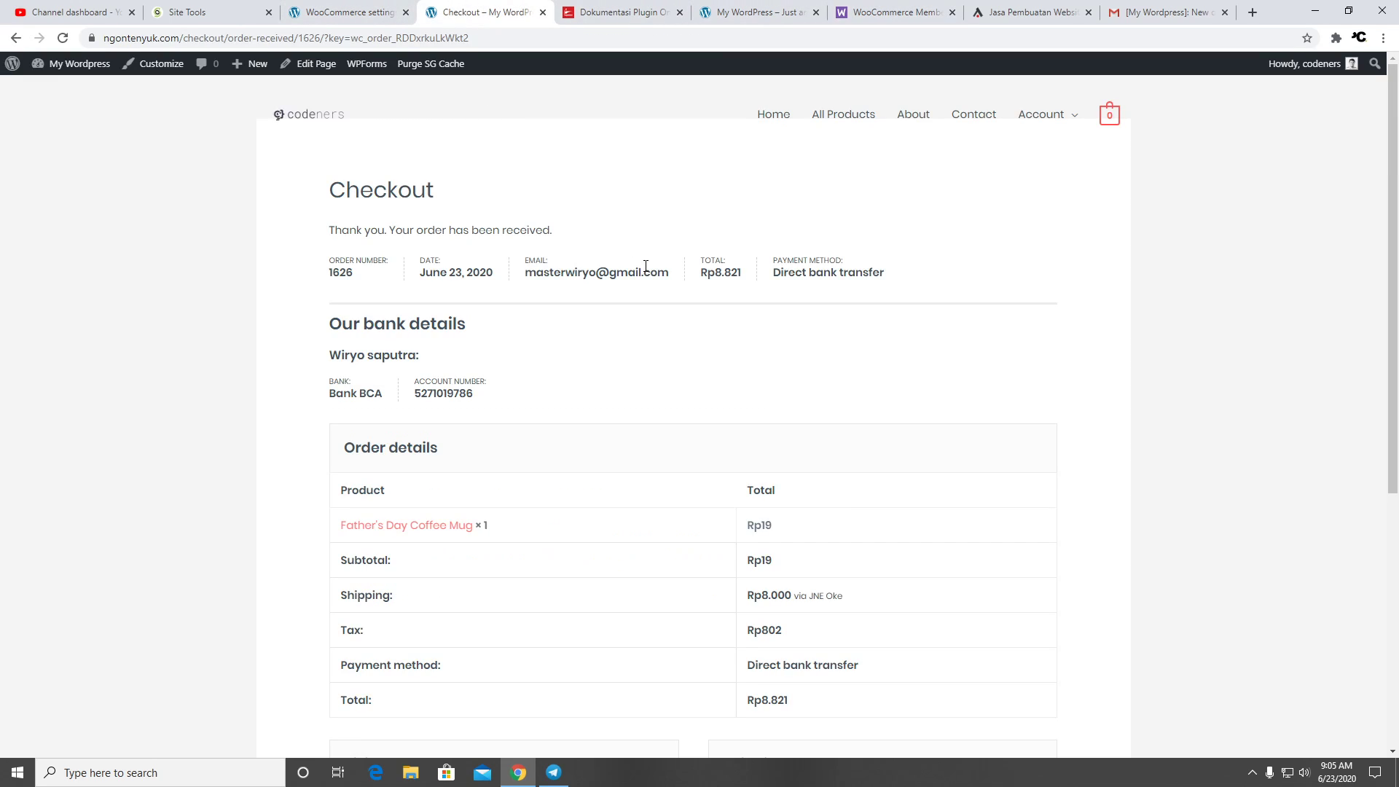
View My account's Orders list showing the new Rp8.821 order on hold
{"action": "left_click", "coordinate": [1037, 167]}
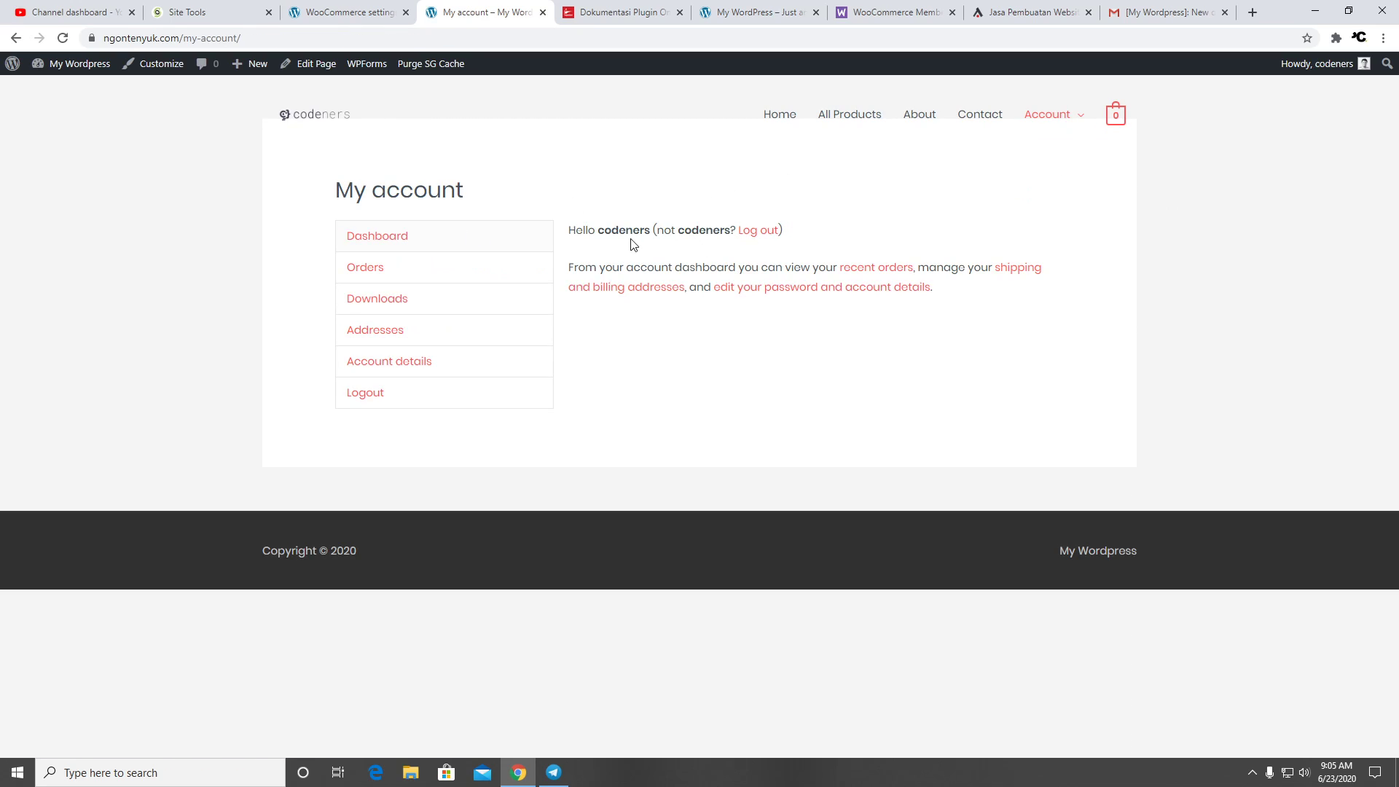
{"action": "left_click", "coordinate": [444, 278]}
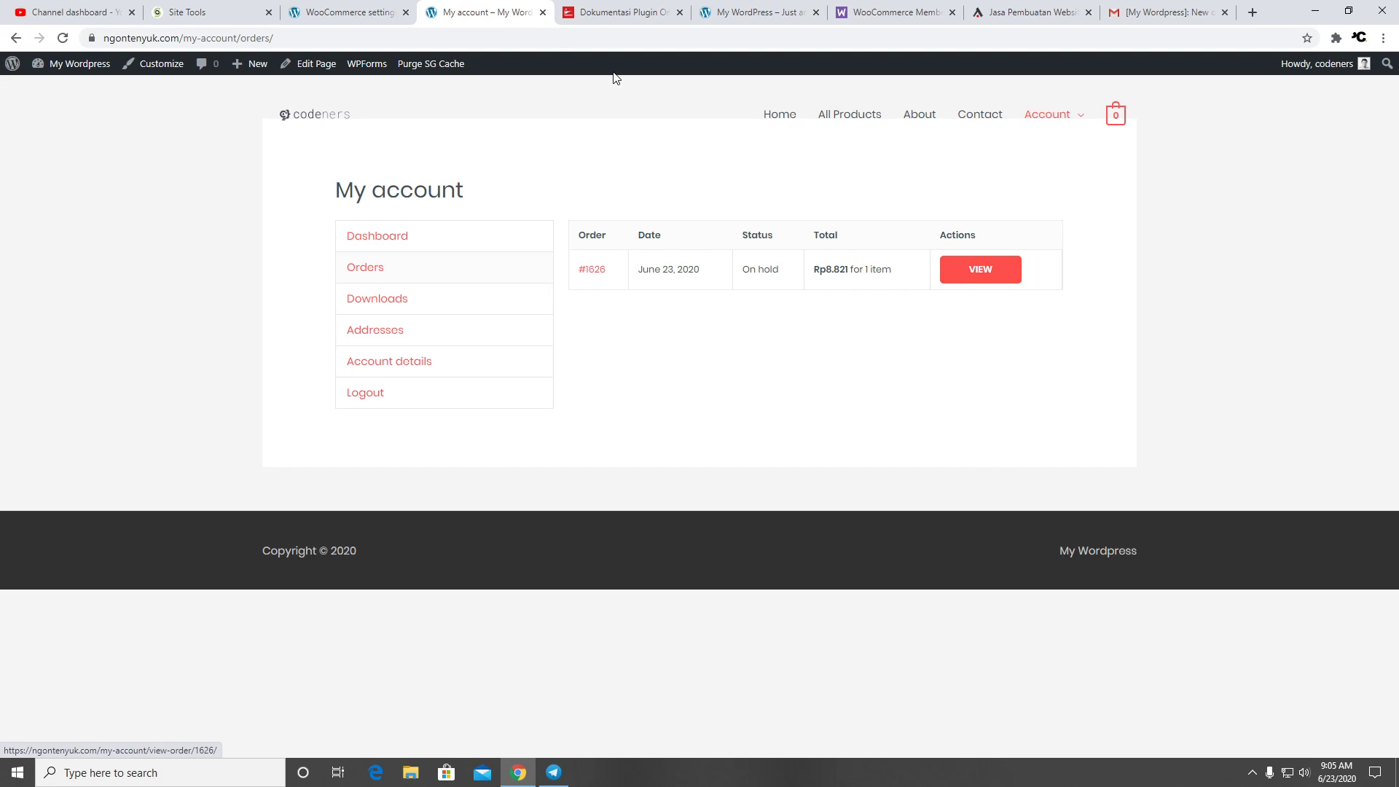
{"action": "left_click", "coordinate": [357, 12]}
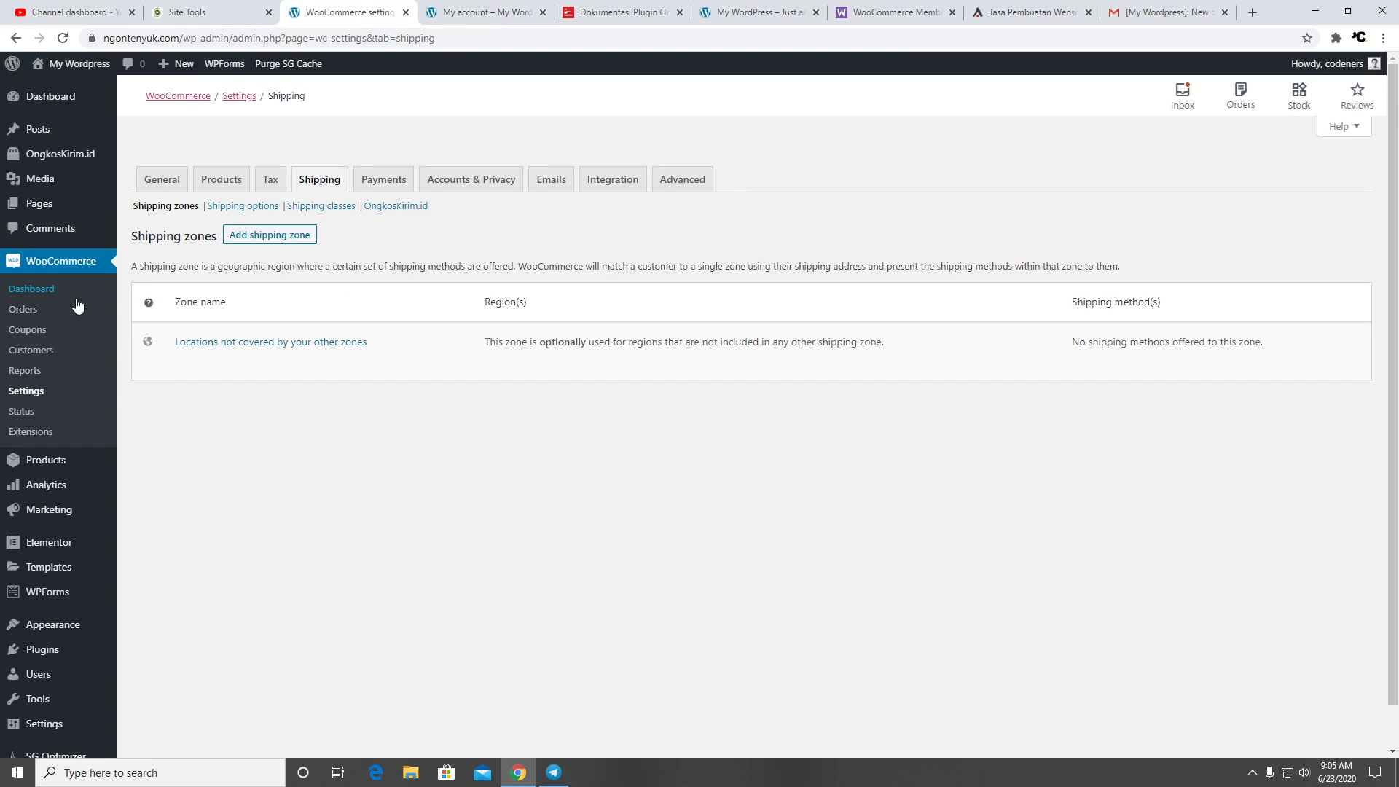
Open order #1626 from the orders list and review its details and available order actions
{"action": "left_click", "coordinate": [40, 311]}
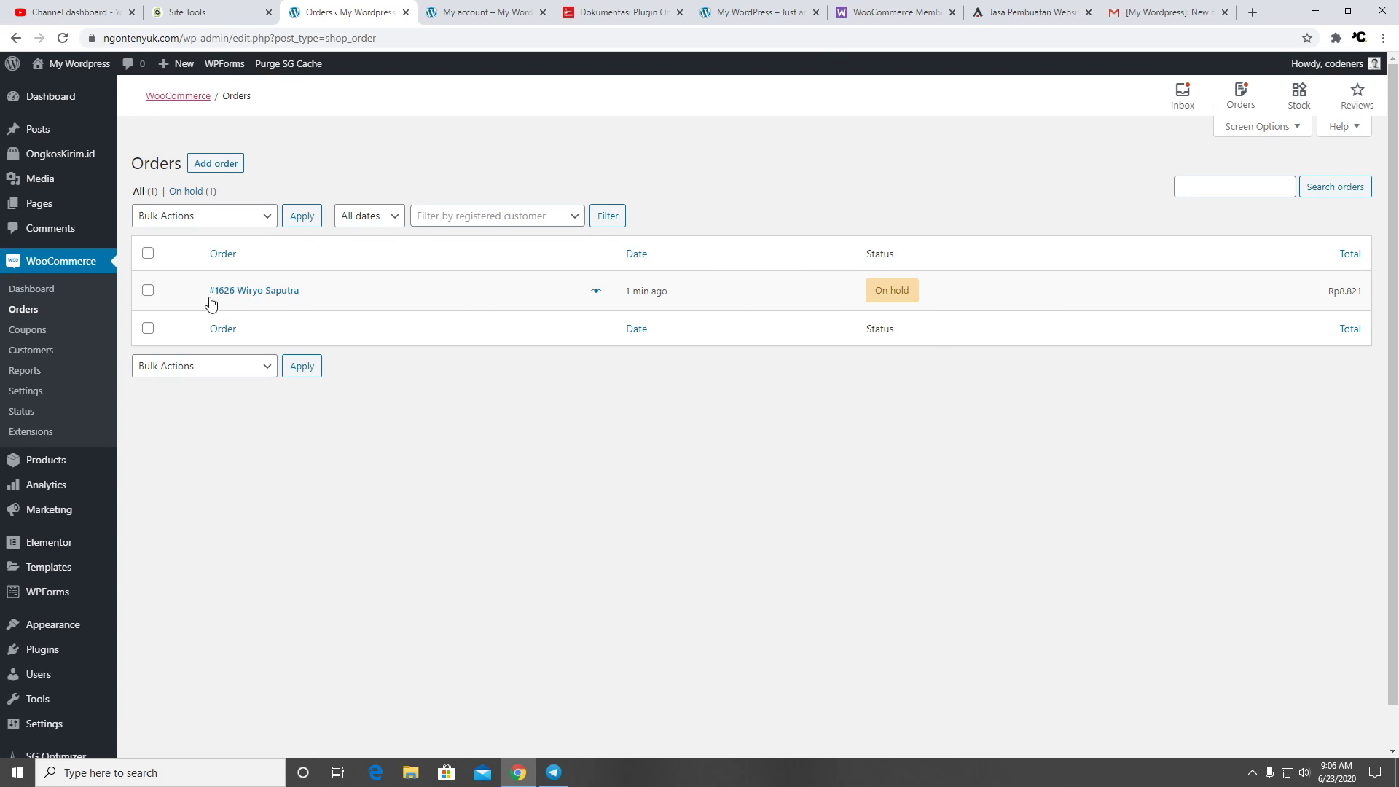
{"action": "left_click", "coordinate": [149, 292]}
{"action": "left_click", "coordinate": [284, 291]}
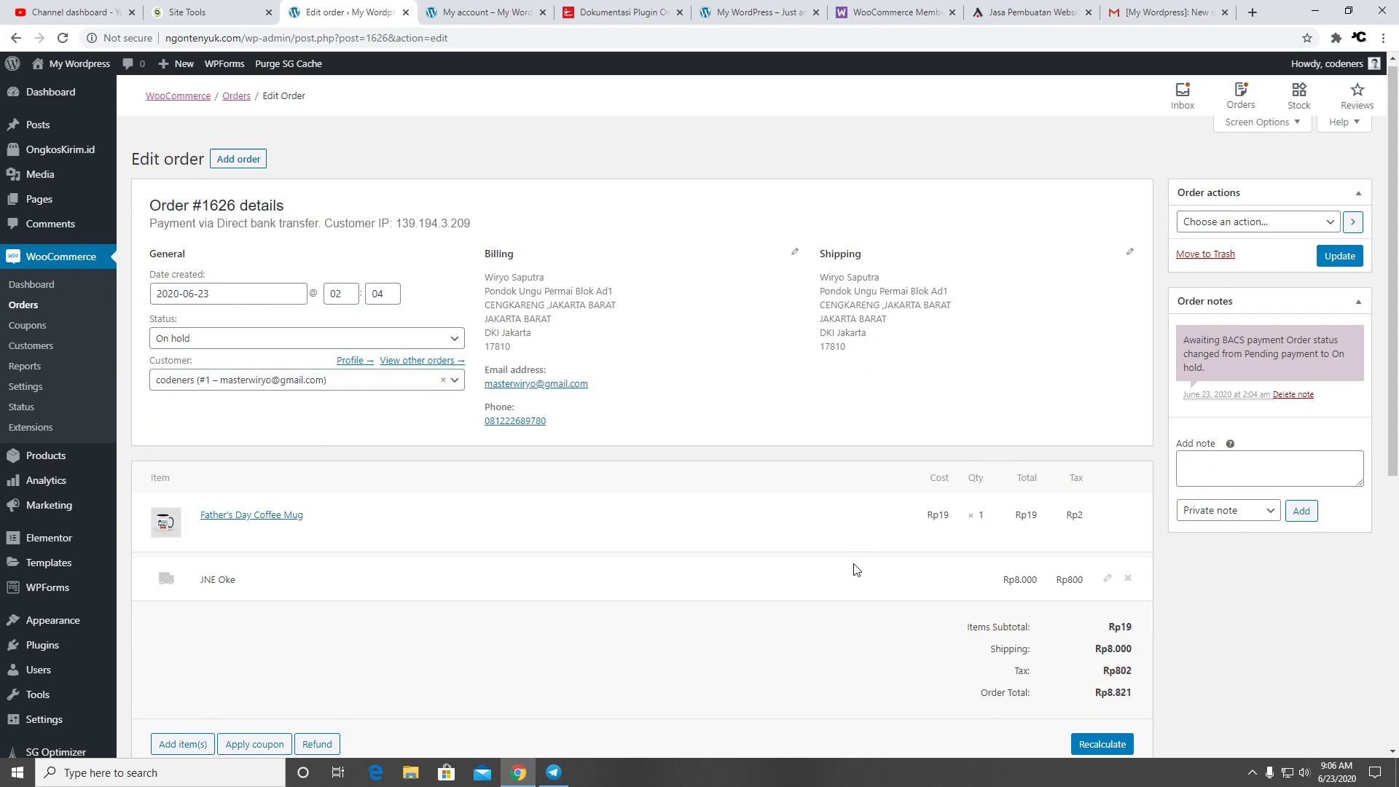
{"action": "scroll", "coordinate": [845, 539], "scroll_direction": "down", "scroll_amount": 4}
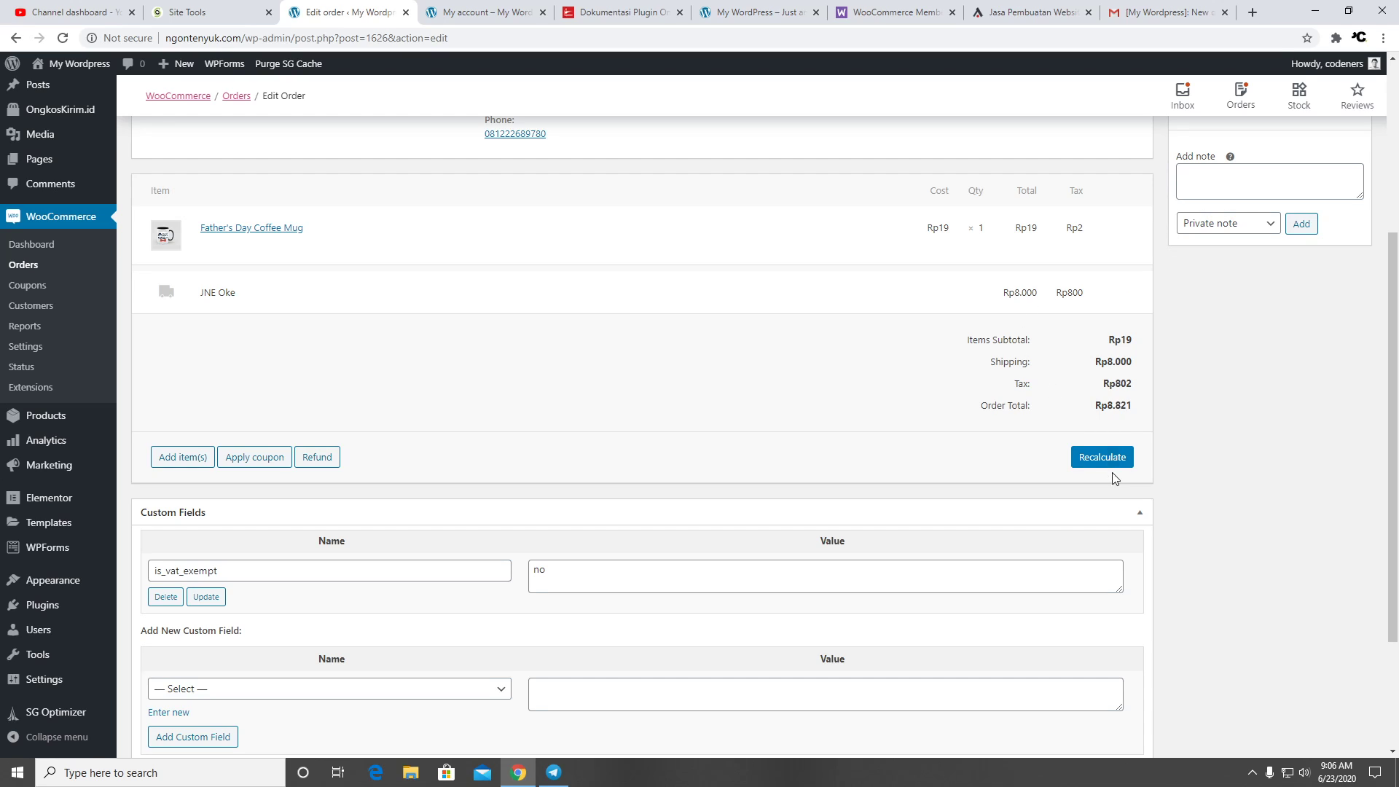
{"action": "scroll", "coordinate": [1203, 449], "scroll_direction": "down", "scroll_amount": 3}
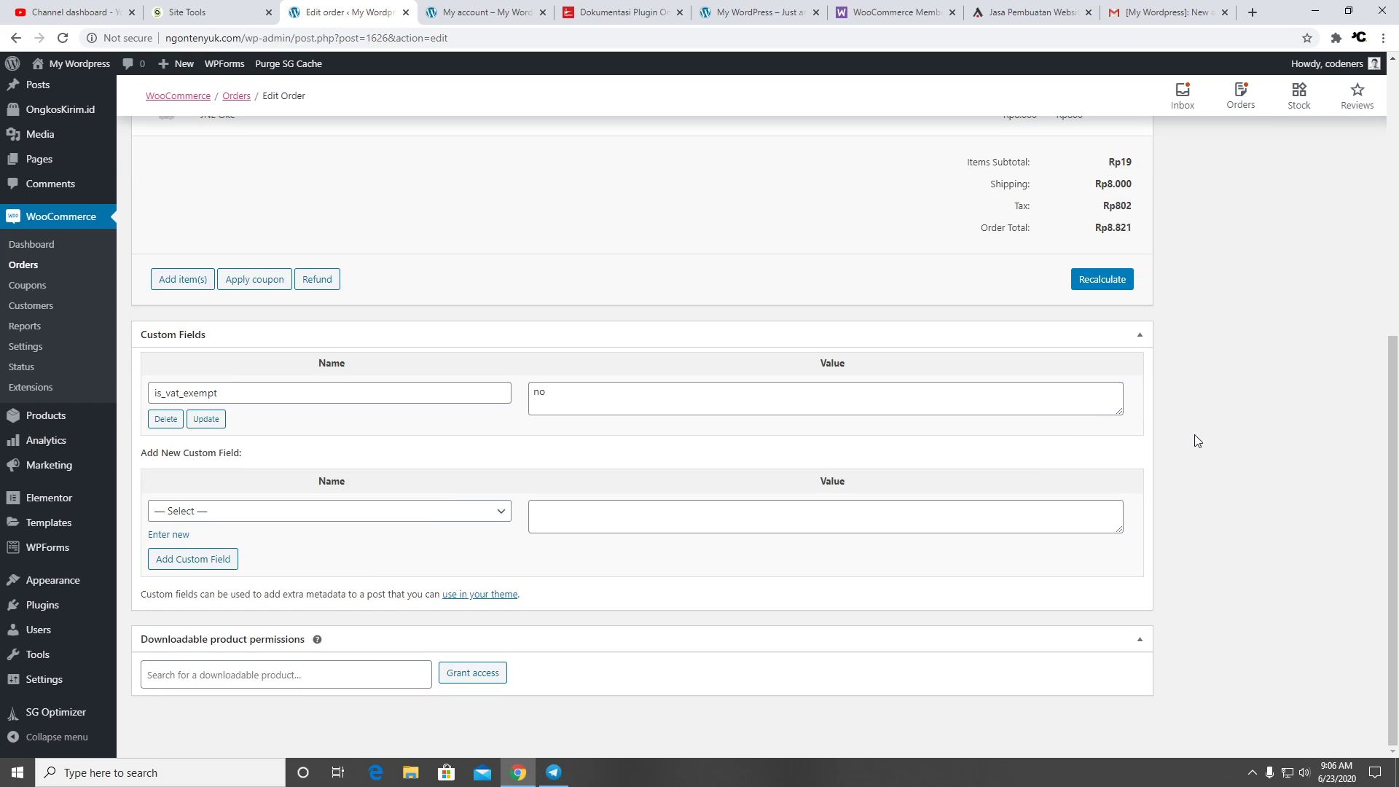
{"action": "scroll", "coordinate": [1195, 441], "scroll_direction": "up", "scroll_amount": 7}
{"action": "scroll", "coordinate": [1123, 432], "scroll_direction": "up", "scroll_amount": 1}
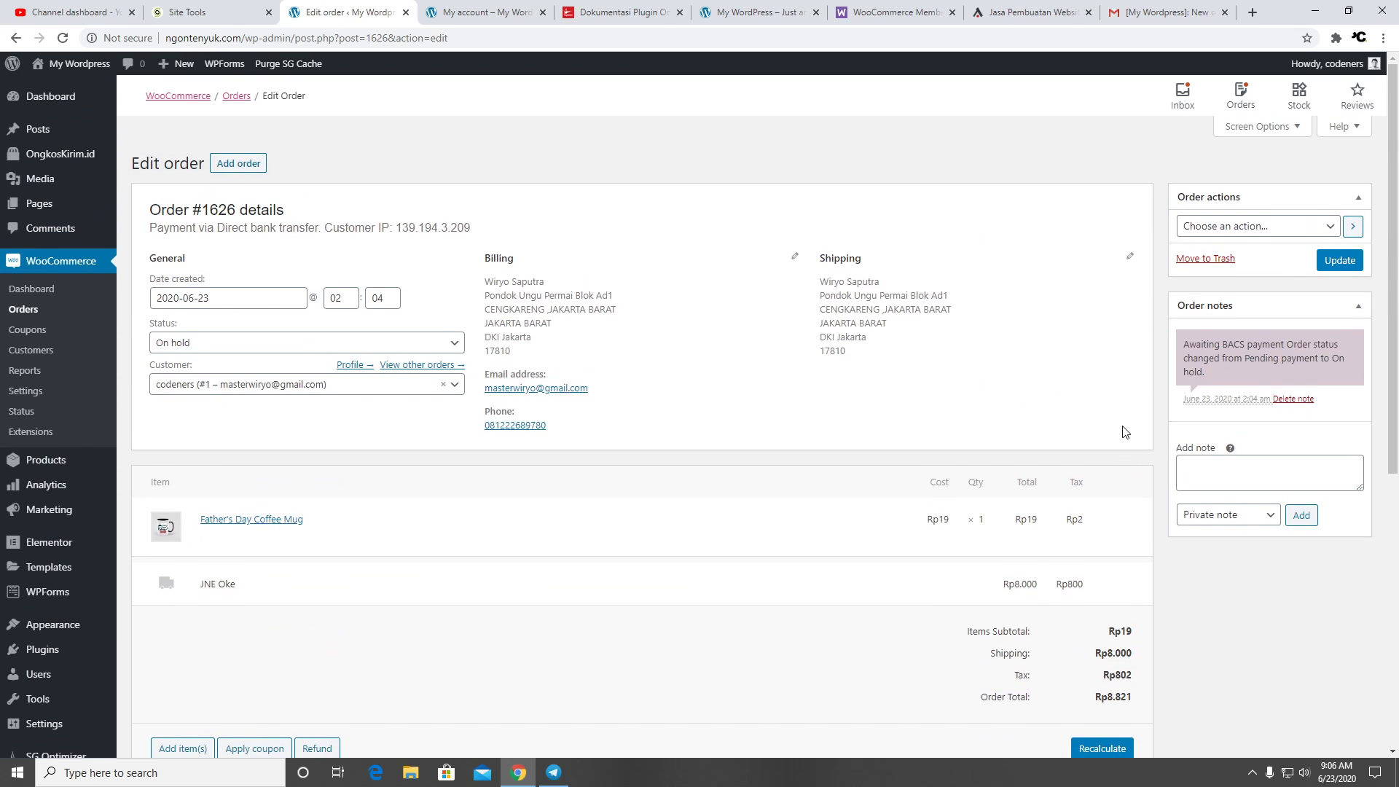
{"action": "left_click", "coordinate": [1254, 470]}
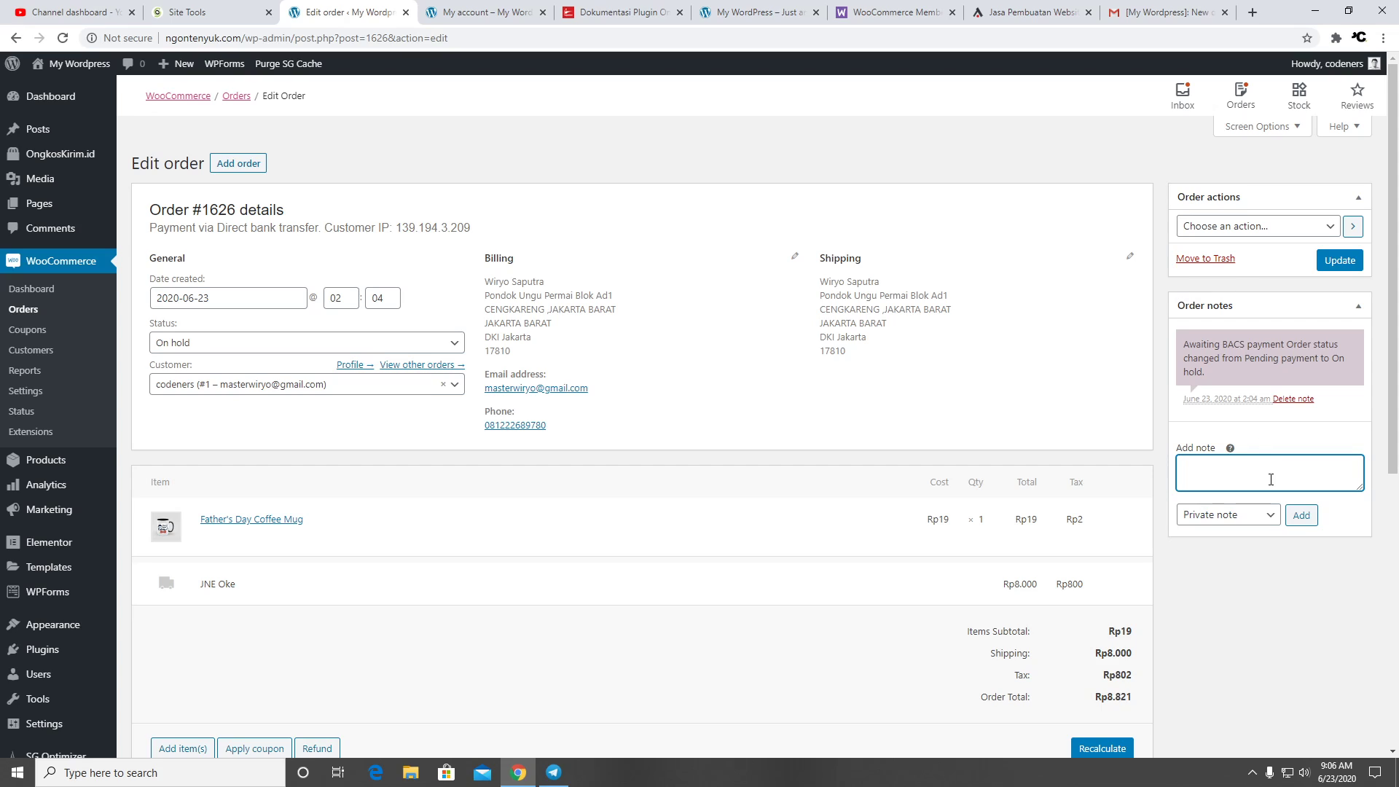
{"action": "left_click", "coordinate": [1242, 227]}
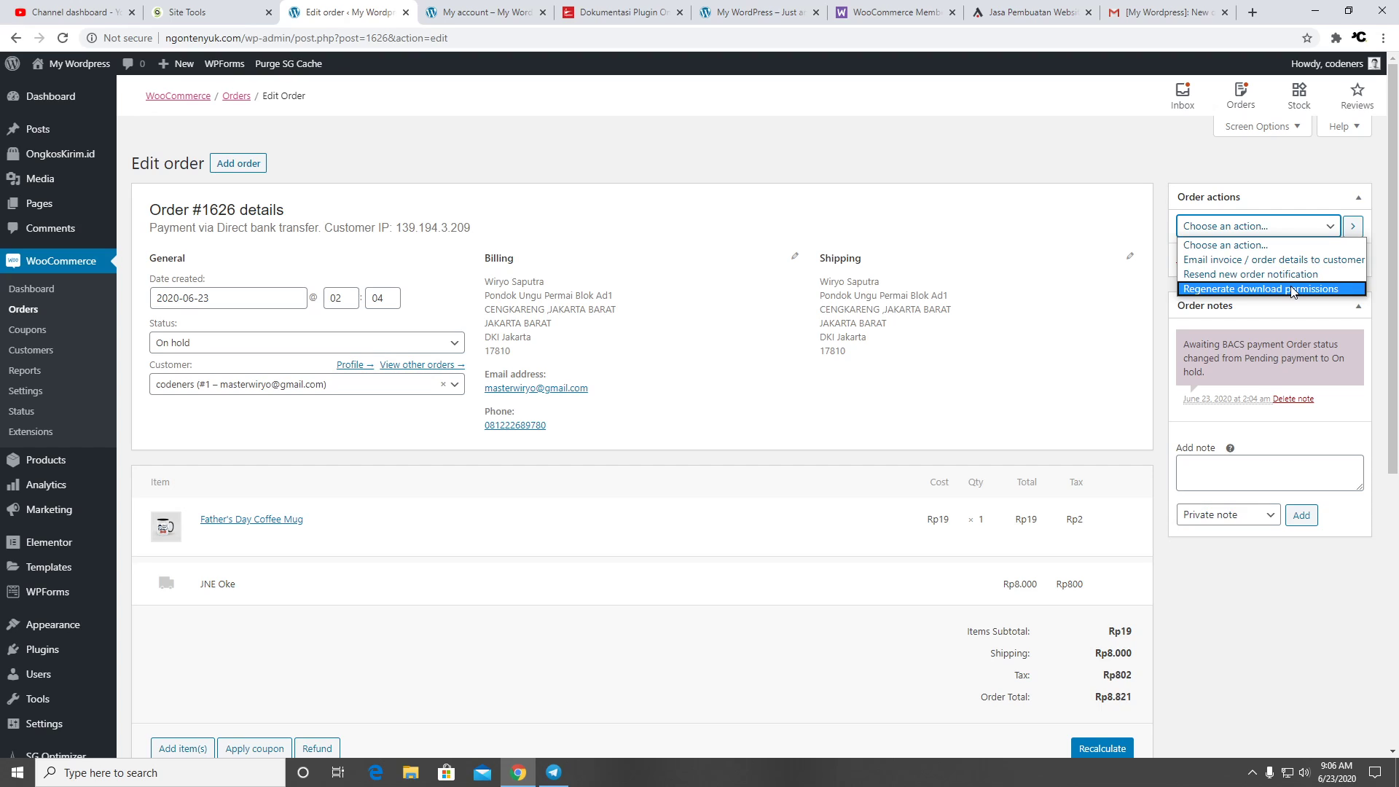
{"action": "left_click", "coordinate": [1021, 244]}
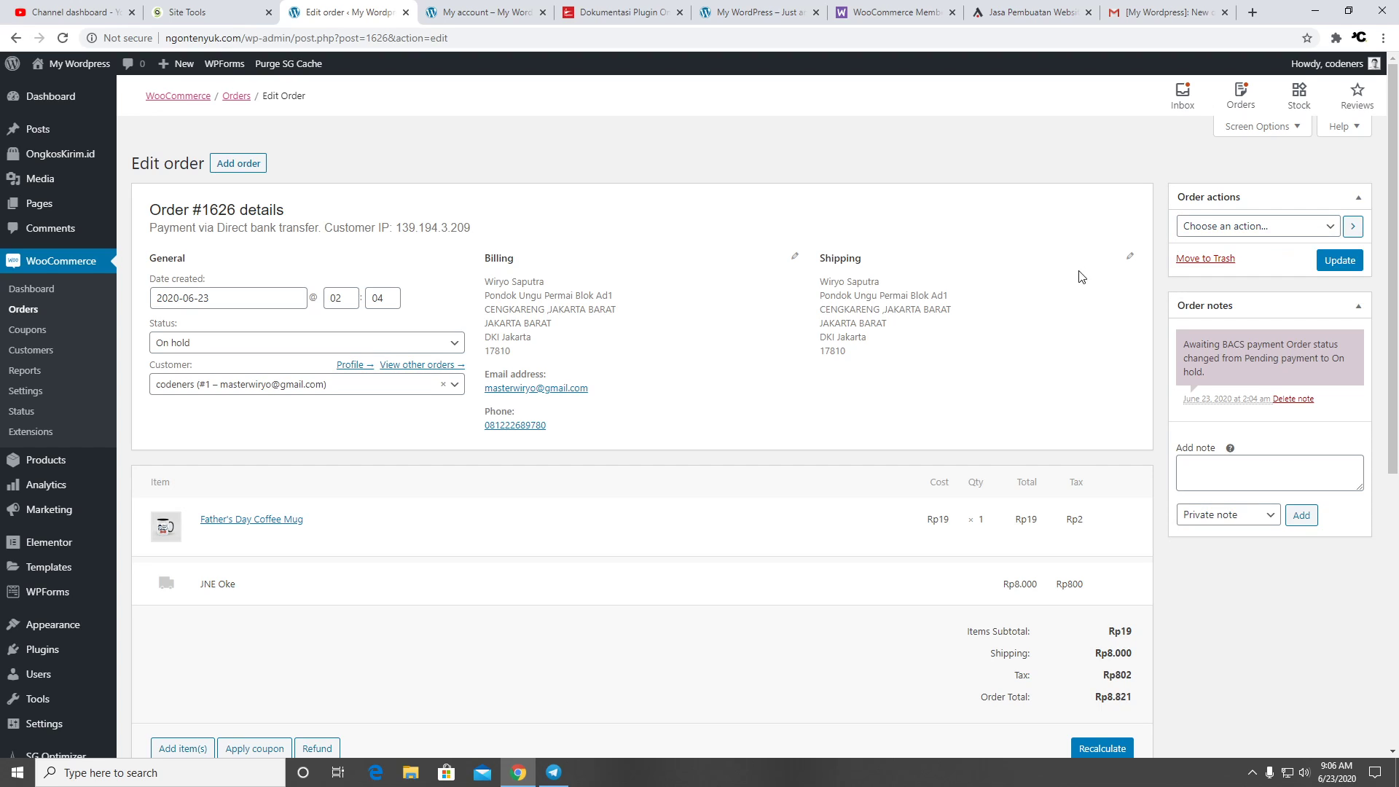
Look through the other browser tabs, including the customer's My account orders and downloads pages
{"action": "left_click", "coordinate": [1159, 13]}
{"action": "left_click", "coordinate": [896, 12]}
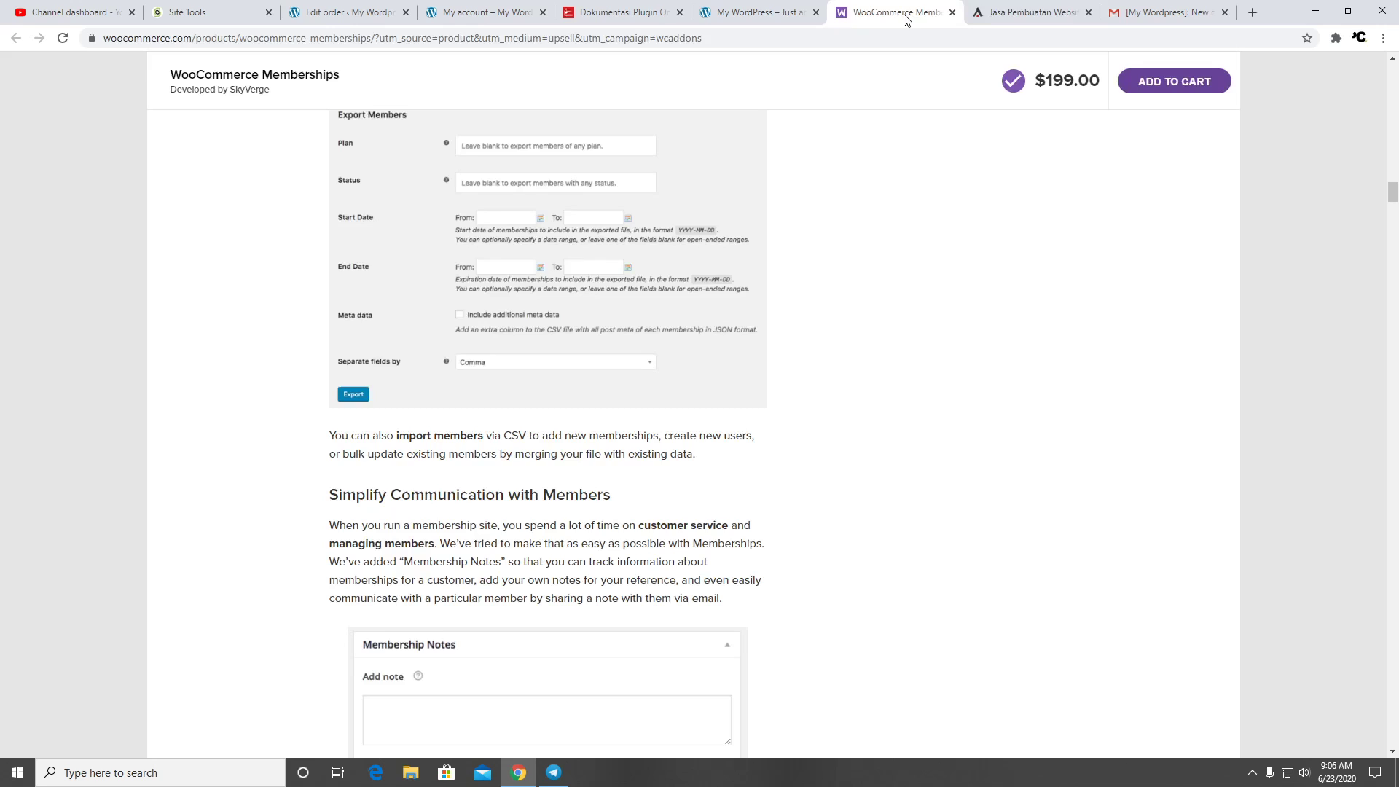
{"action": "left_click", "coordinate": [671, 13]}
{"action": "left_click", "coordinate": [745, 7]}
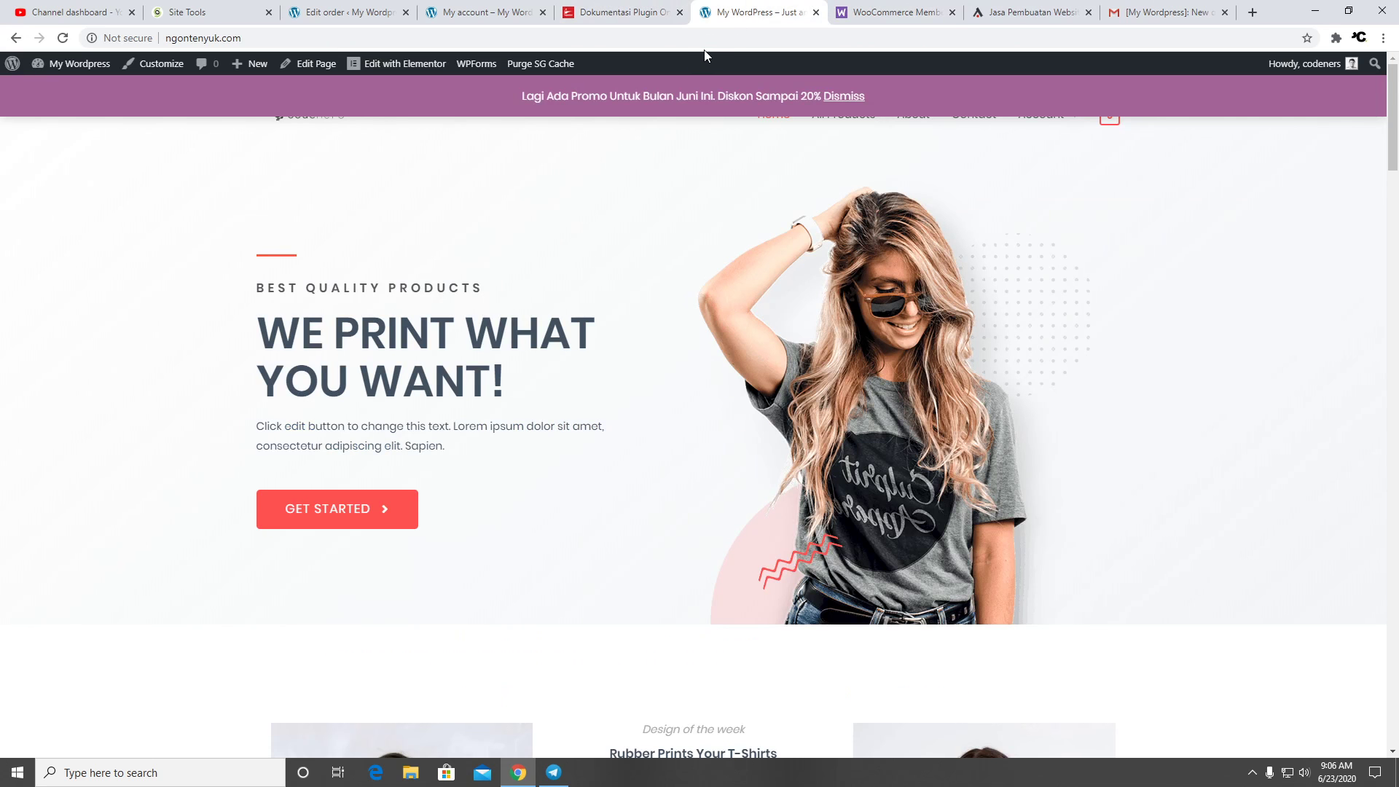
{"action": "left_click", "coordinate": [631, 16]}
{"action": "left_click", "coordinate": [478, 20]}
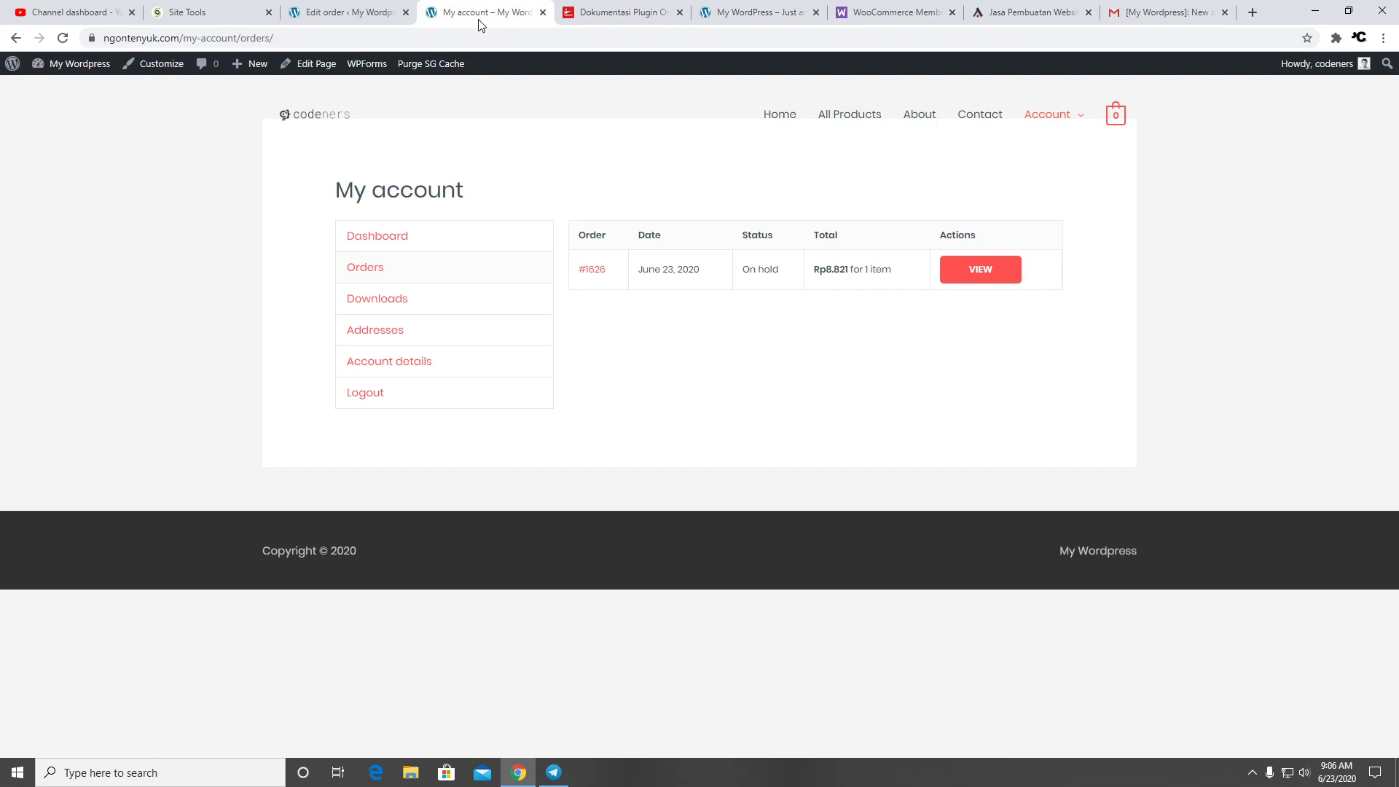
{"action": "left_click", "coordinate": [403, 310]}
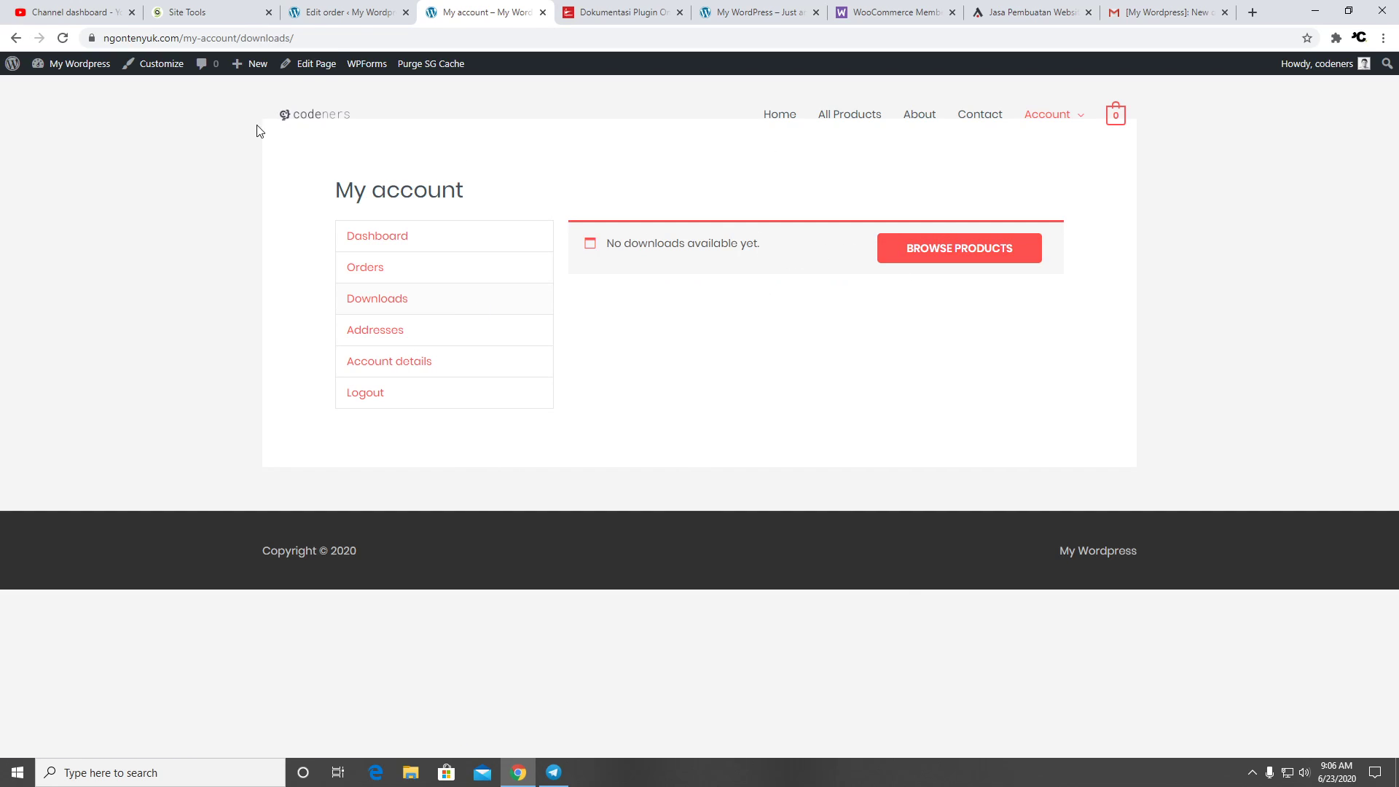
Back in order #1626, review the status options and leave it On hold
{"action": "left_click", "coordinate": [314, 14]}
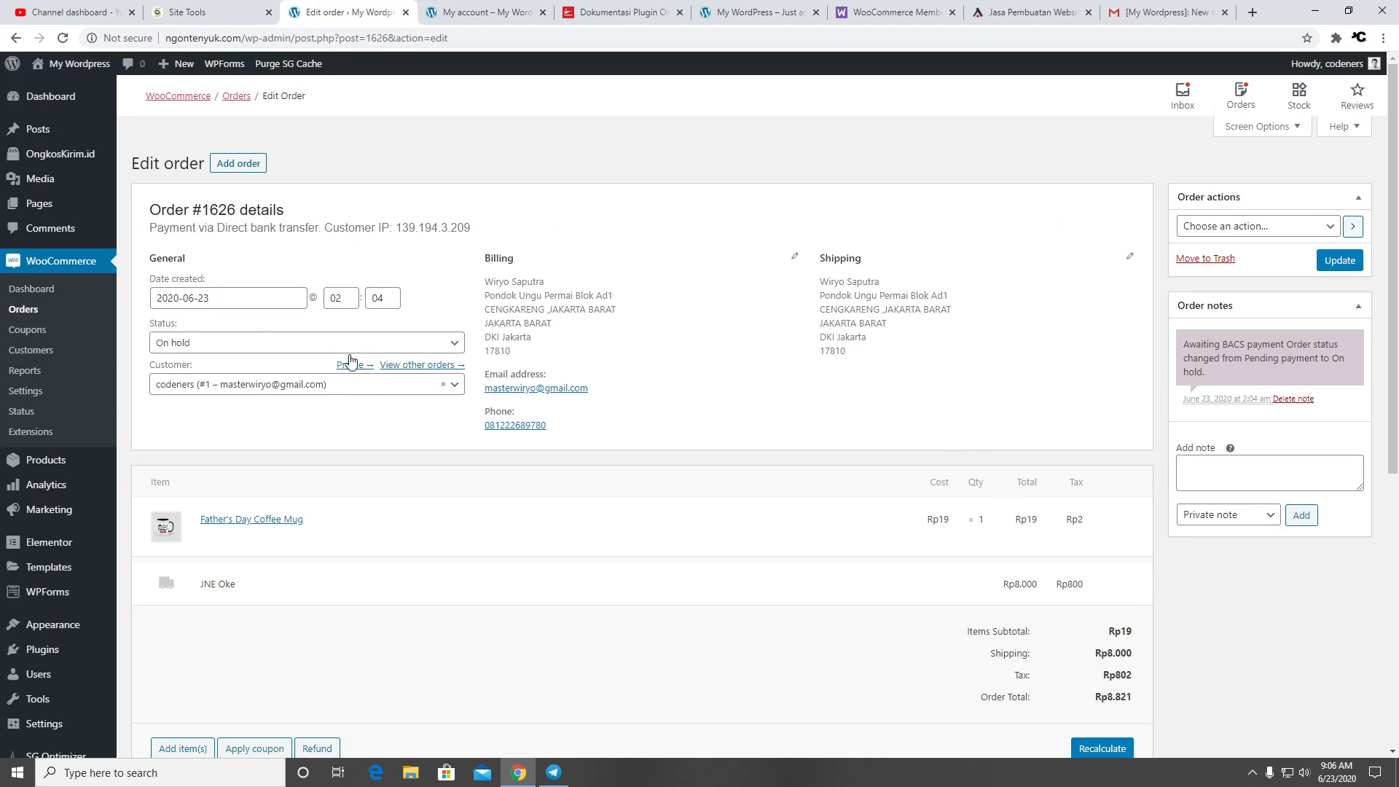
{"action": "left_click", "coordinate": [441, 344]}
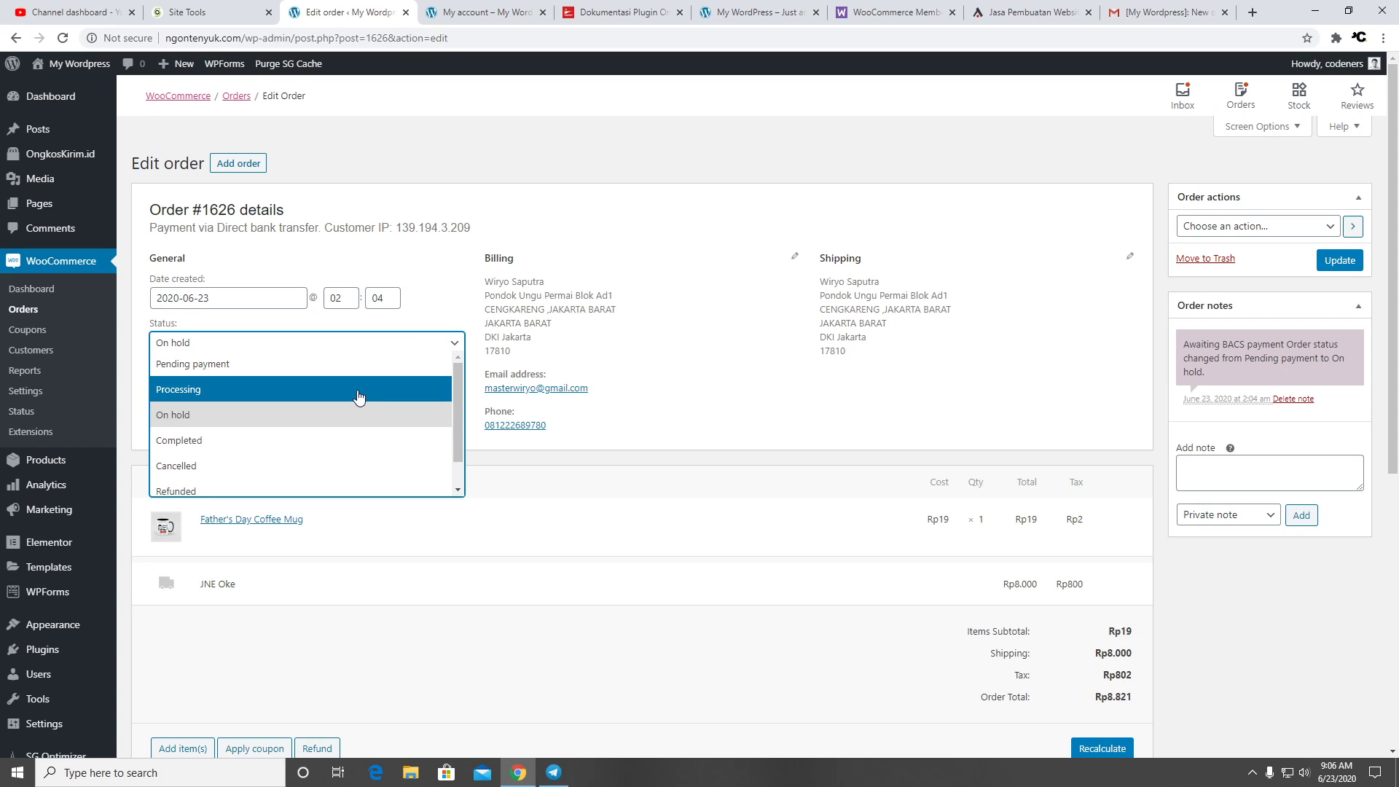
{"action": "scroll", "coordinate": [342, 446], "scroll_direction": "down", "scroll_amount": 1}
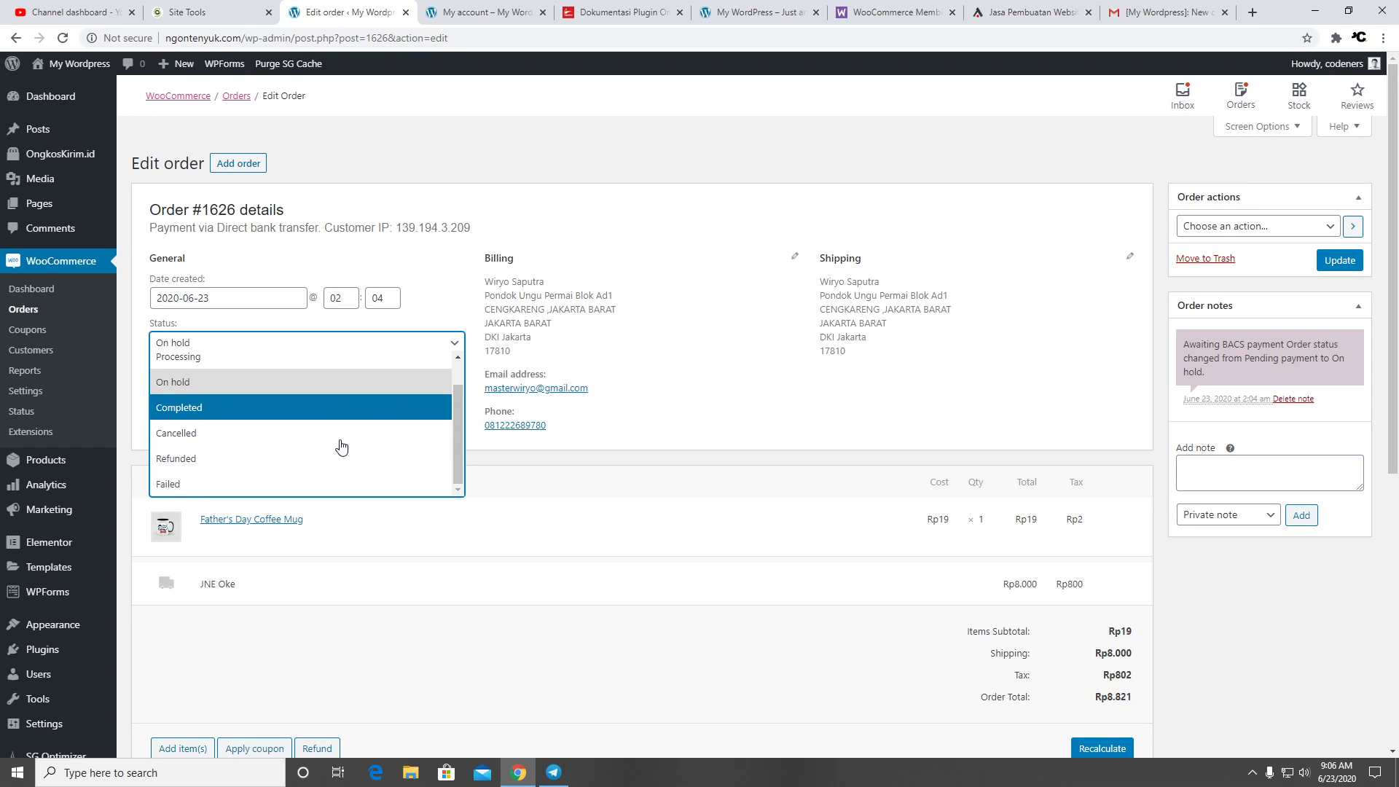
{"action": "scroll", "coordinate": [341, 446], "scroll_direction": "up", "scroll_amount": 1}
{"action": "left_click", "coordinate": [716, 353]}
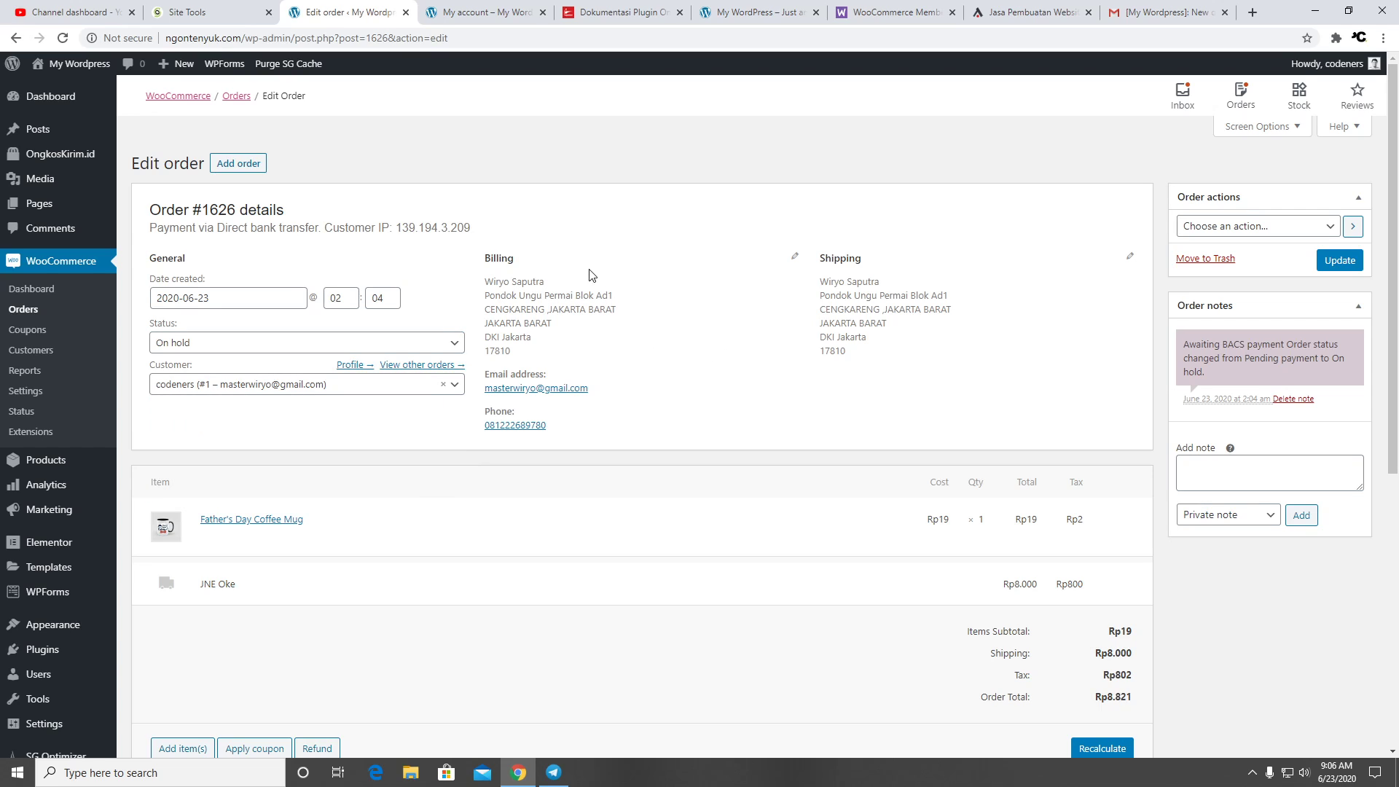
On the OngkosKirim.id site, compare the Gratis, PRO and PRO Multi Site licence prices under Harga
{"action": "left_click", "coordinate": [624, 12]}
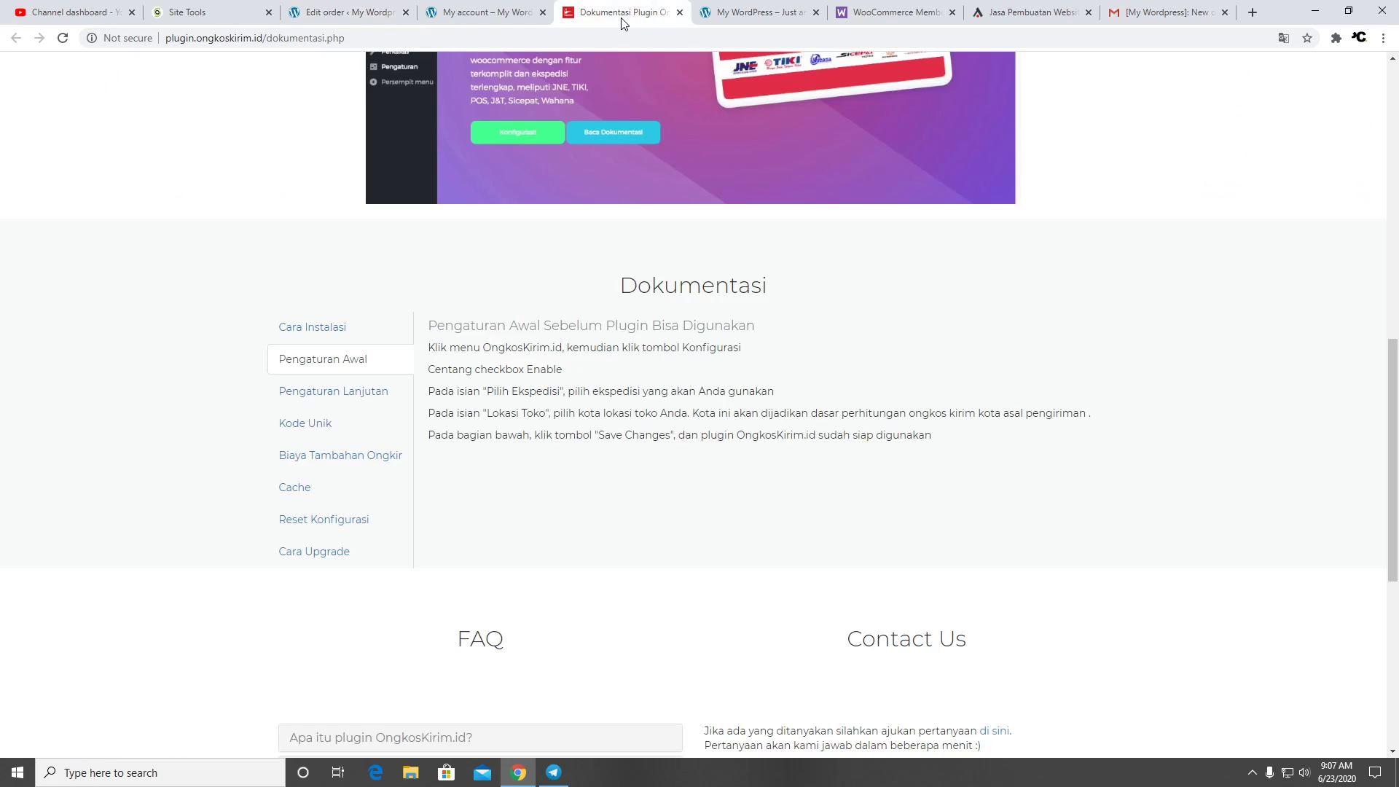
{"action": "scroll", "coordinate": [716, 268], "scroll_direction": "up", "scroll_amount": 10}
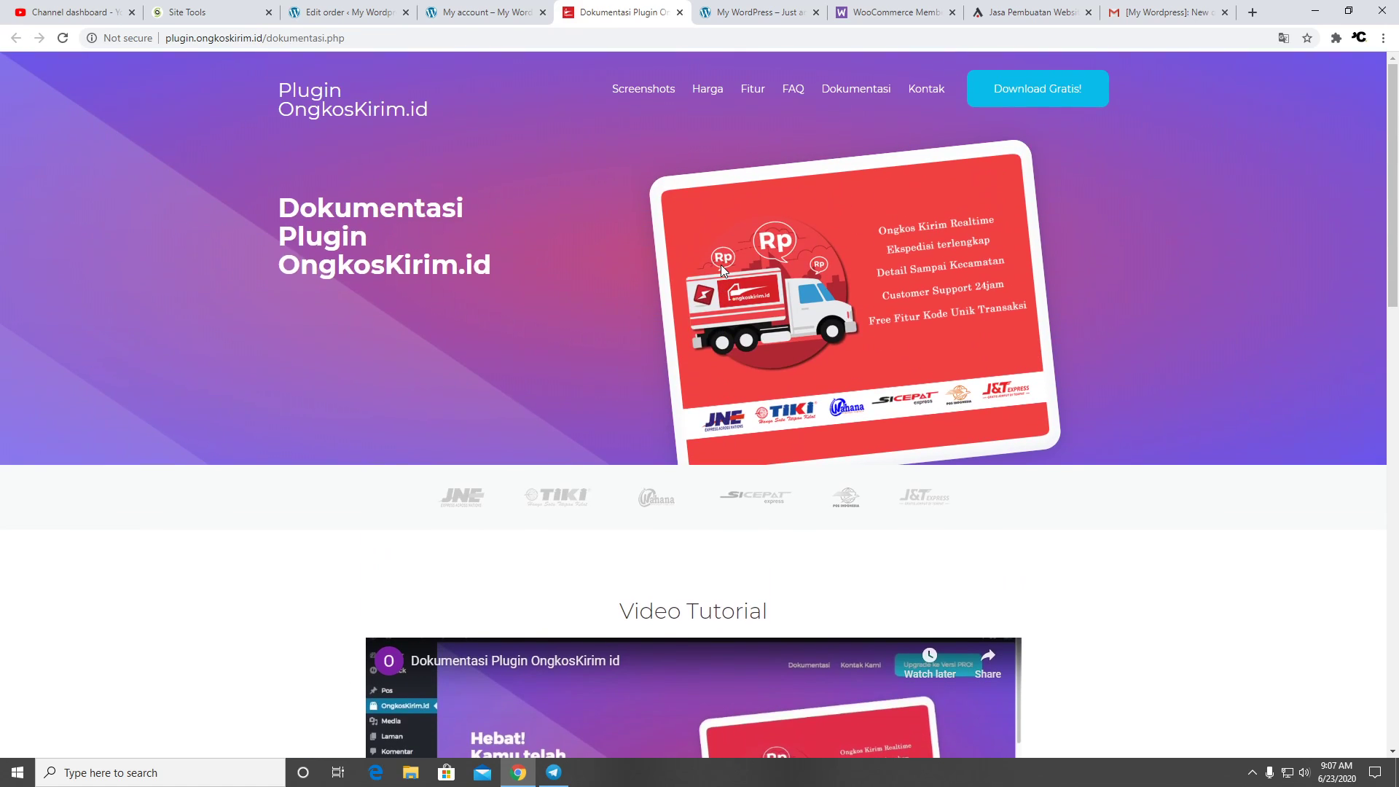
{"action": "left_click", "coordinate": [694, 93]}
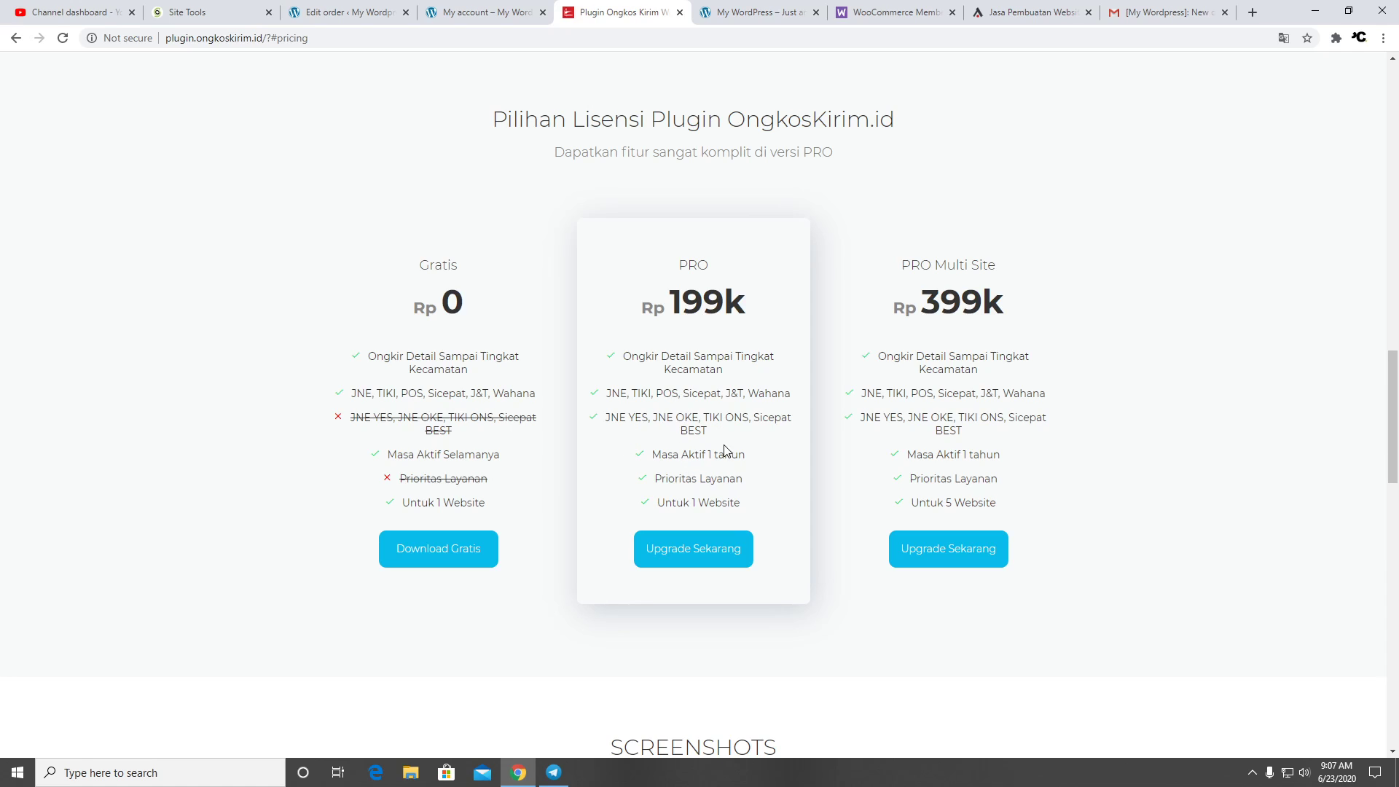
{"action": "scroll", "coordinate": [733, 467], "scroll_direction": "down", "scroll_amount": 15}
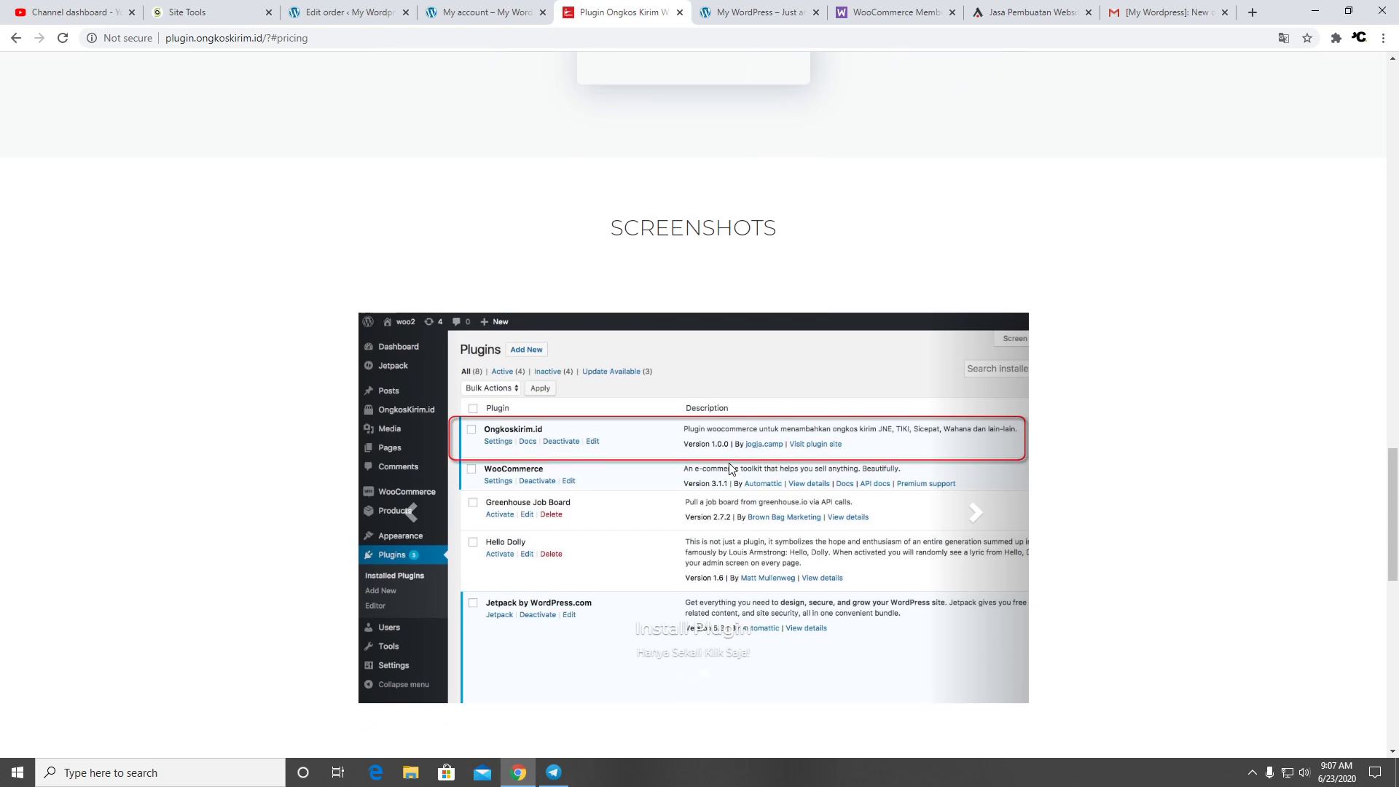
{"action": "scroll", "coordinate": [729, 459], "scroll_direction": "down", "scroll_amount": 3}
{"action": "scroll", "coordinate": [729, 459], "scroll_direction": "up", "scroll_amount": 2}
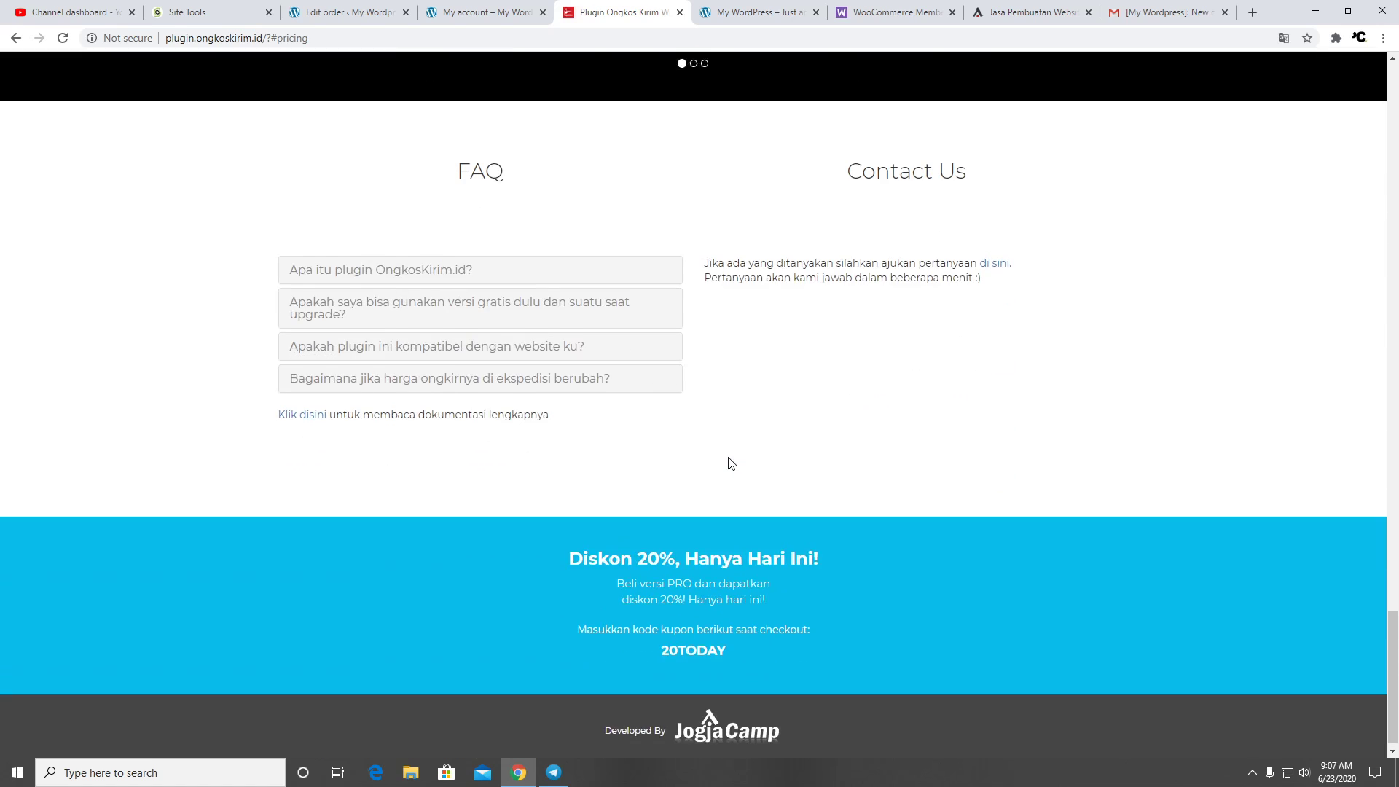
{"action": "scroll", "coordinate": [731, 464], "scroll_direction": "down", "scroll_amount": 2}
{"action": "scroll", "coordinate": [731, 463], "scroll_direction": "up", "scroll_amount": 18}
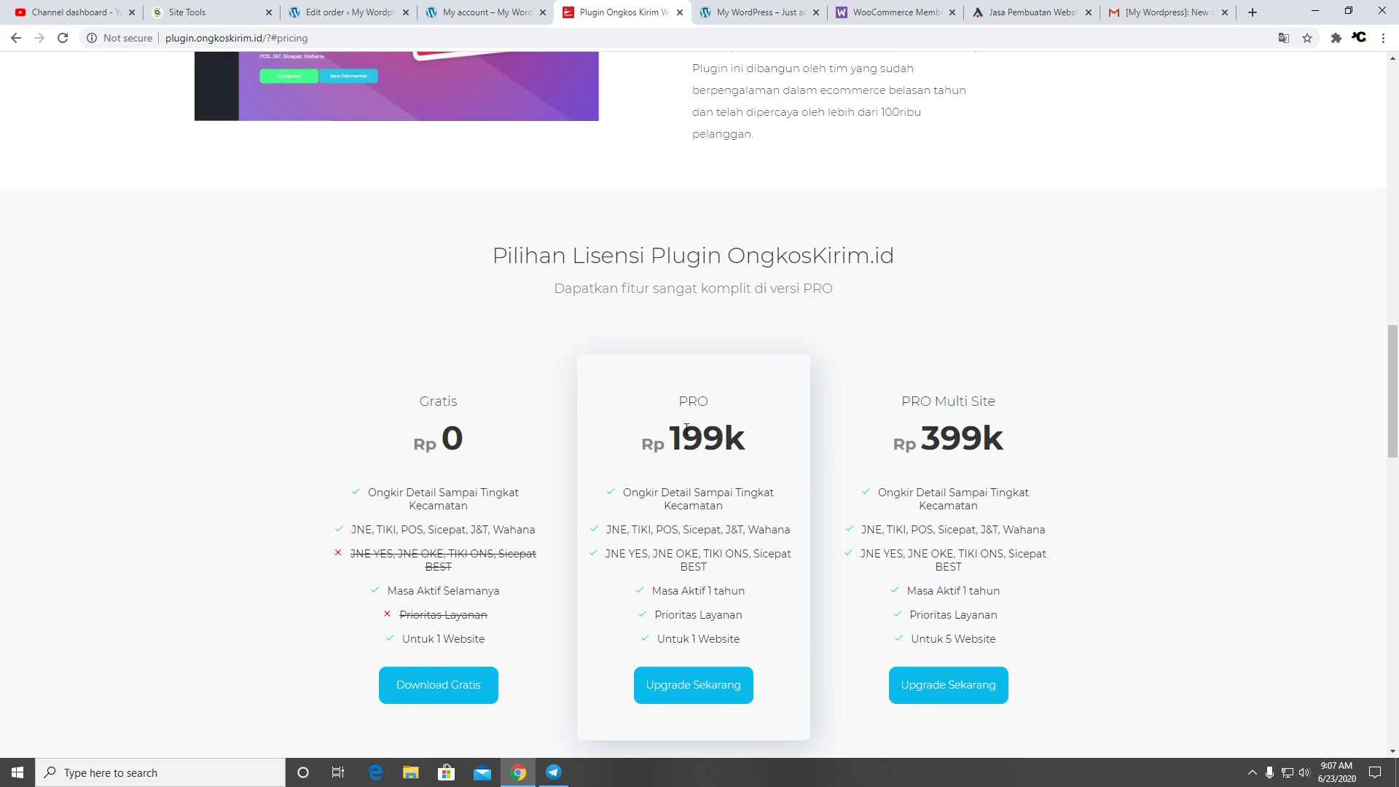
{"action": "scroll", "coordinate": [681, 438], "scroll_direction": "up", "scroll_amount": 12}
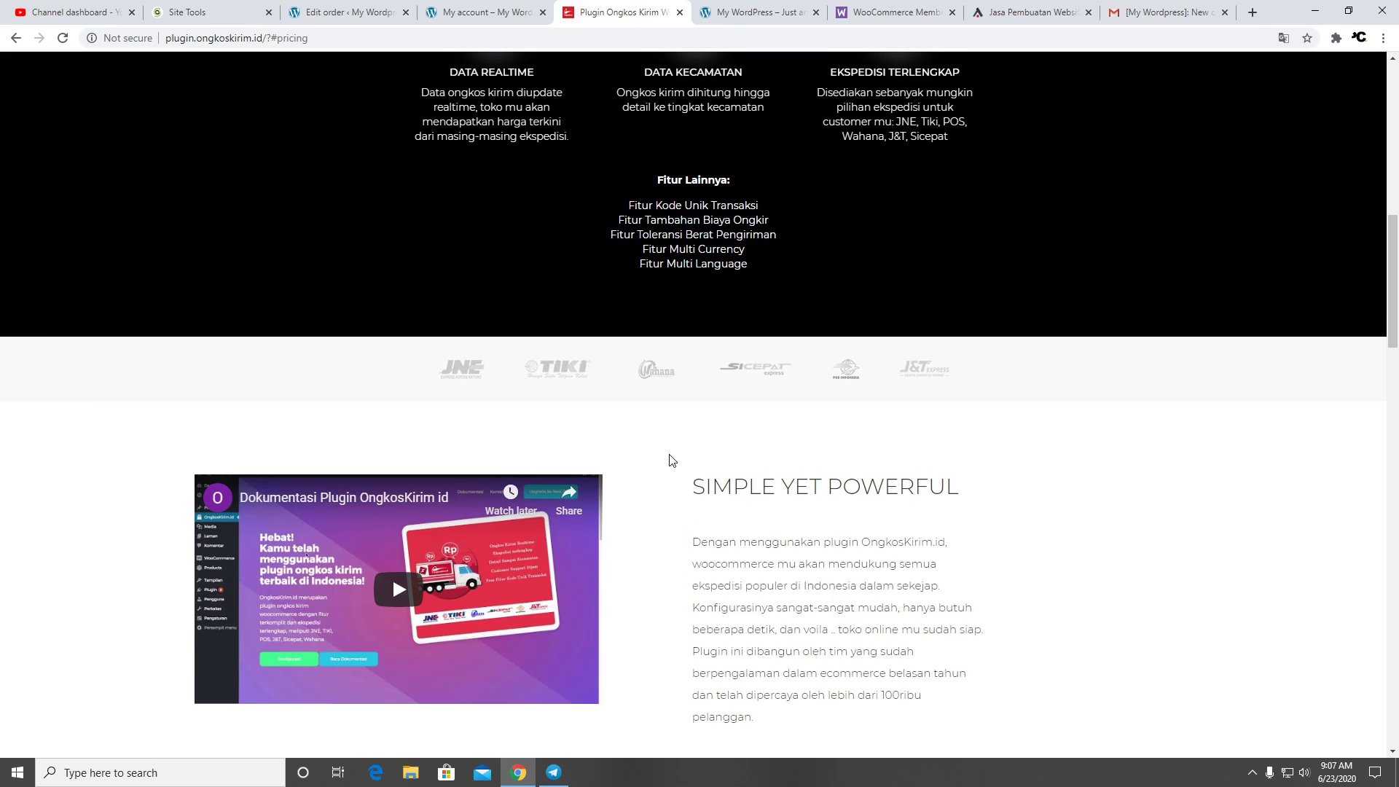
{"action": "scroll", "coordinate": [672, 457], "scroll_direction": "up", "scroll_amount": 3}
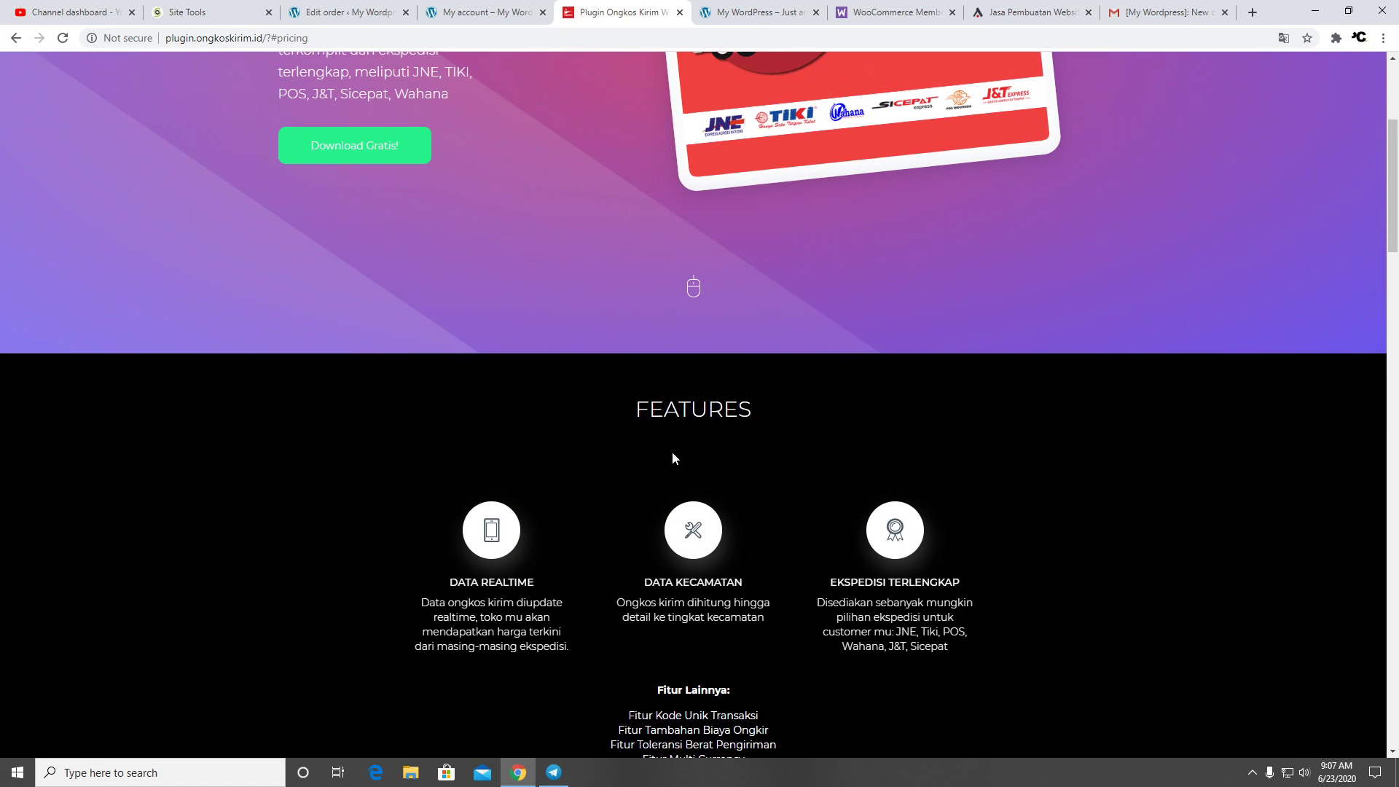
{"action": "scroll", "coordinate": [632, 506], "scroll_direction": "down", "scroll_amount": 1}
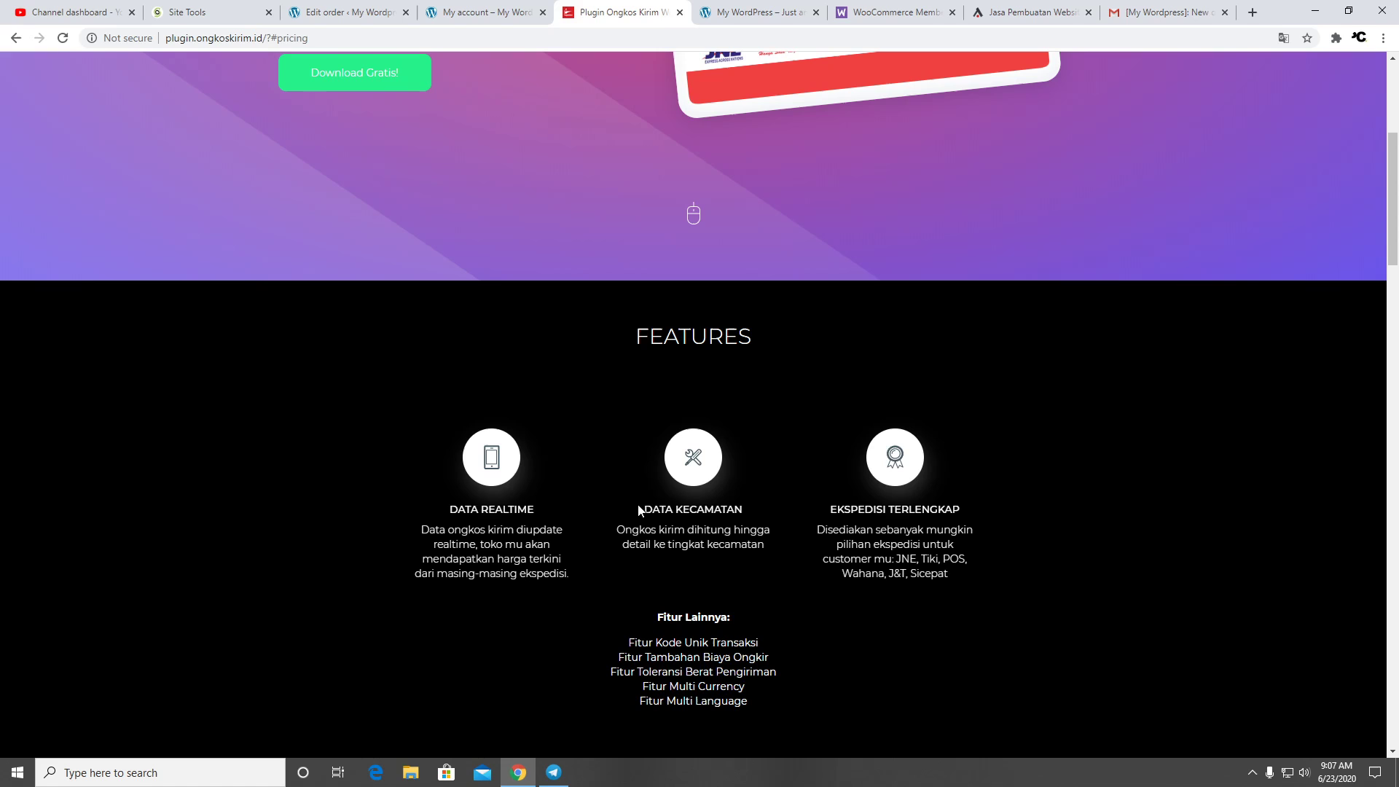
{"action": "scroll", "coordinate": [693, 505], "scroll_direction": "up", "scroll_amount": 5}
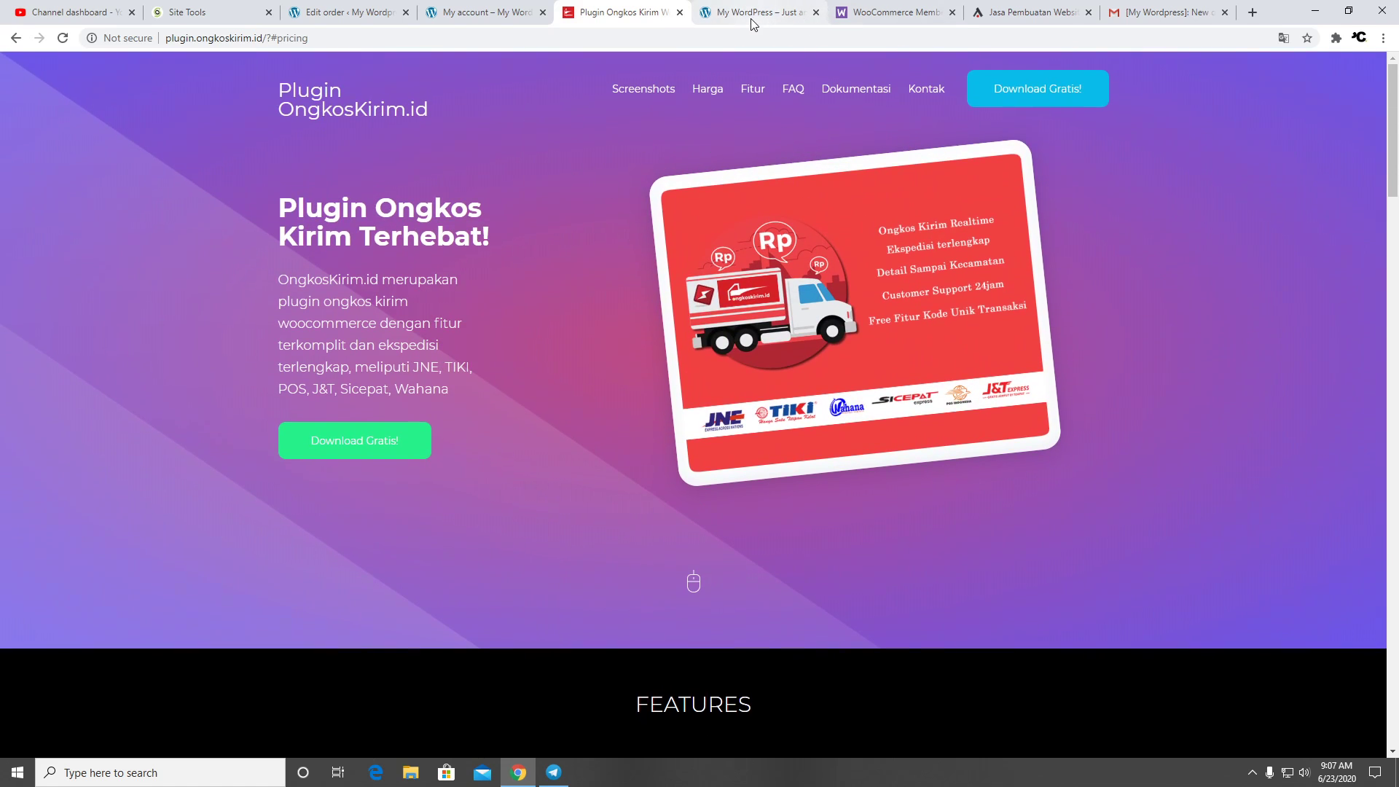
Search Google for 'agenwebsite', open agenwebsite.com and dismiss the New Release popup
{"action": "left_click", "coordinate": [1252, 15]}
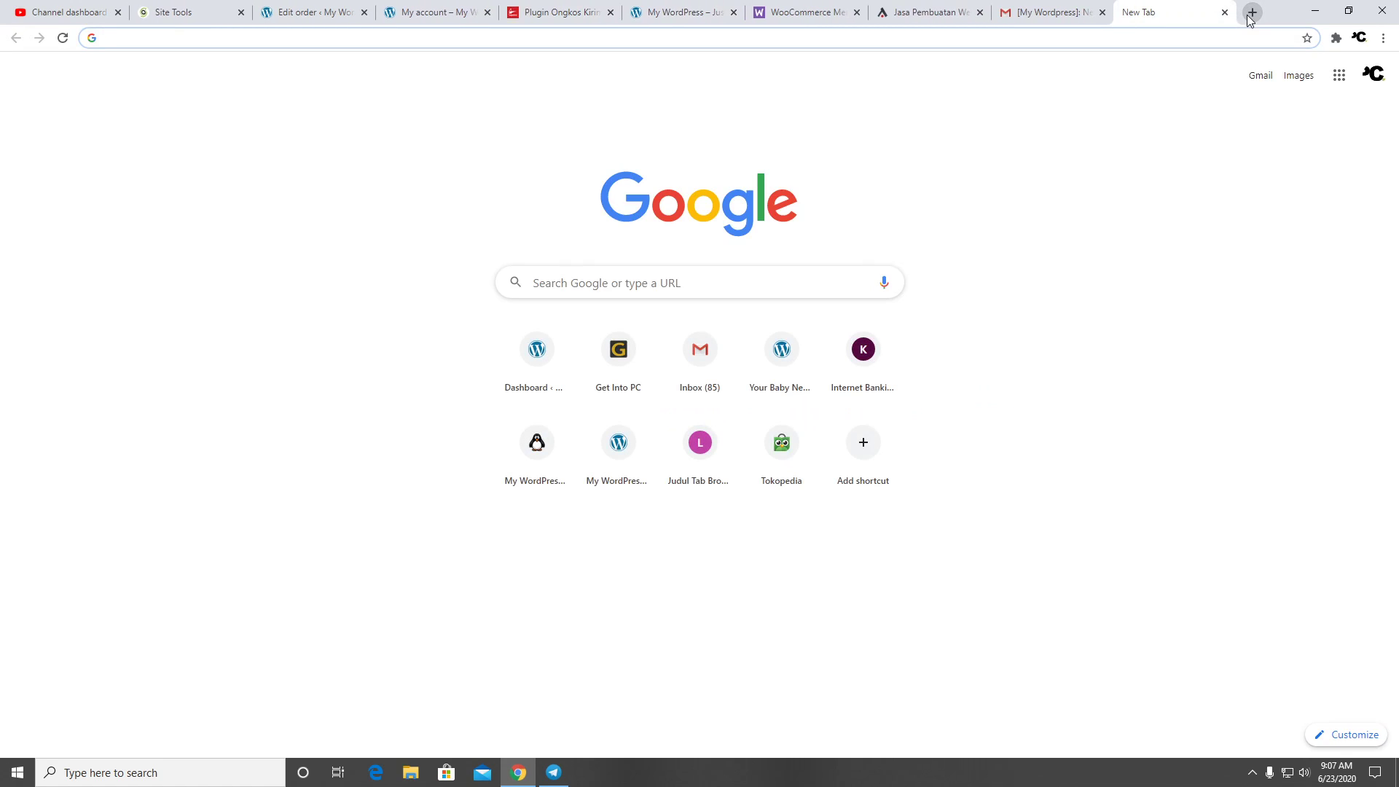
{"action": "type", "text": "agenwebsite"}
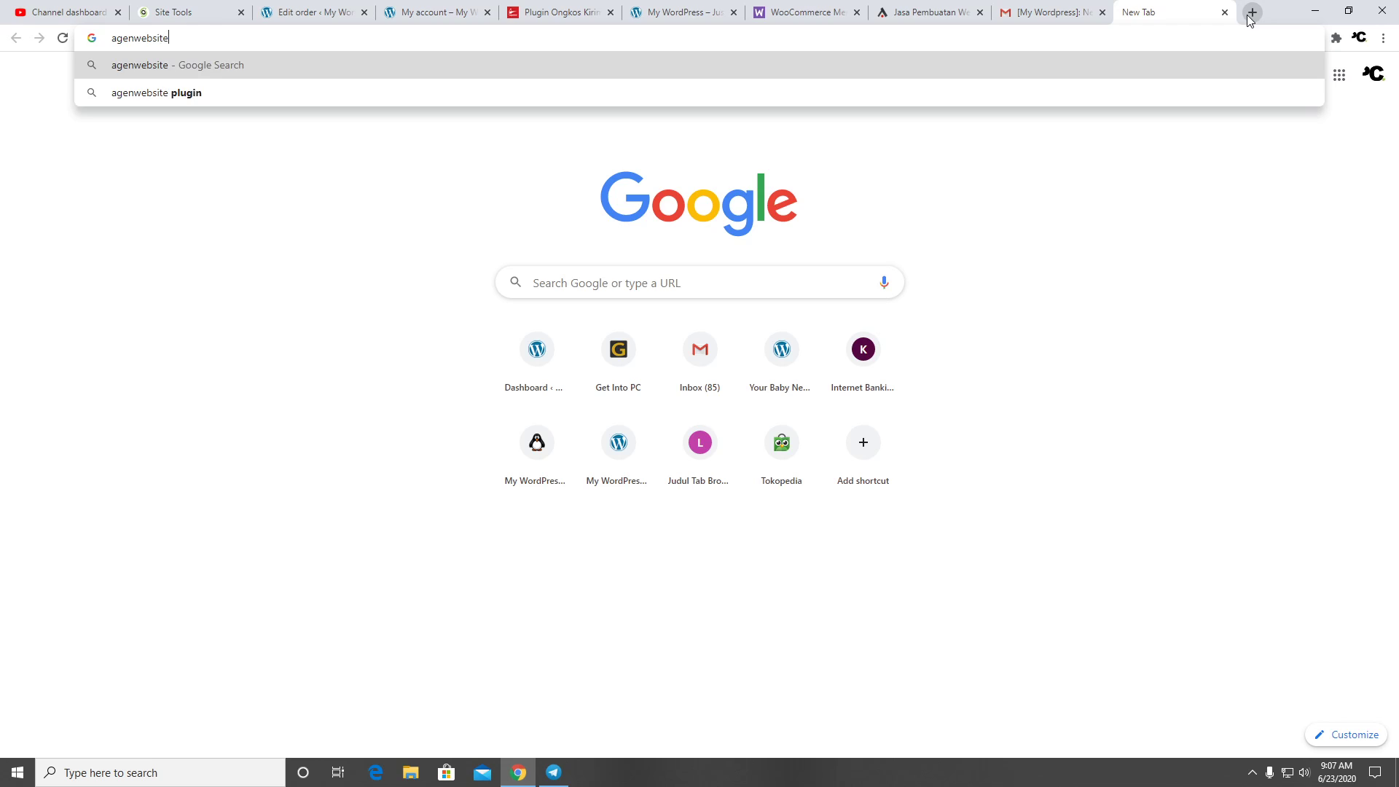
{"action": "key", "text": "Return"}
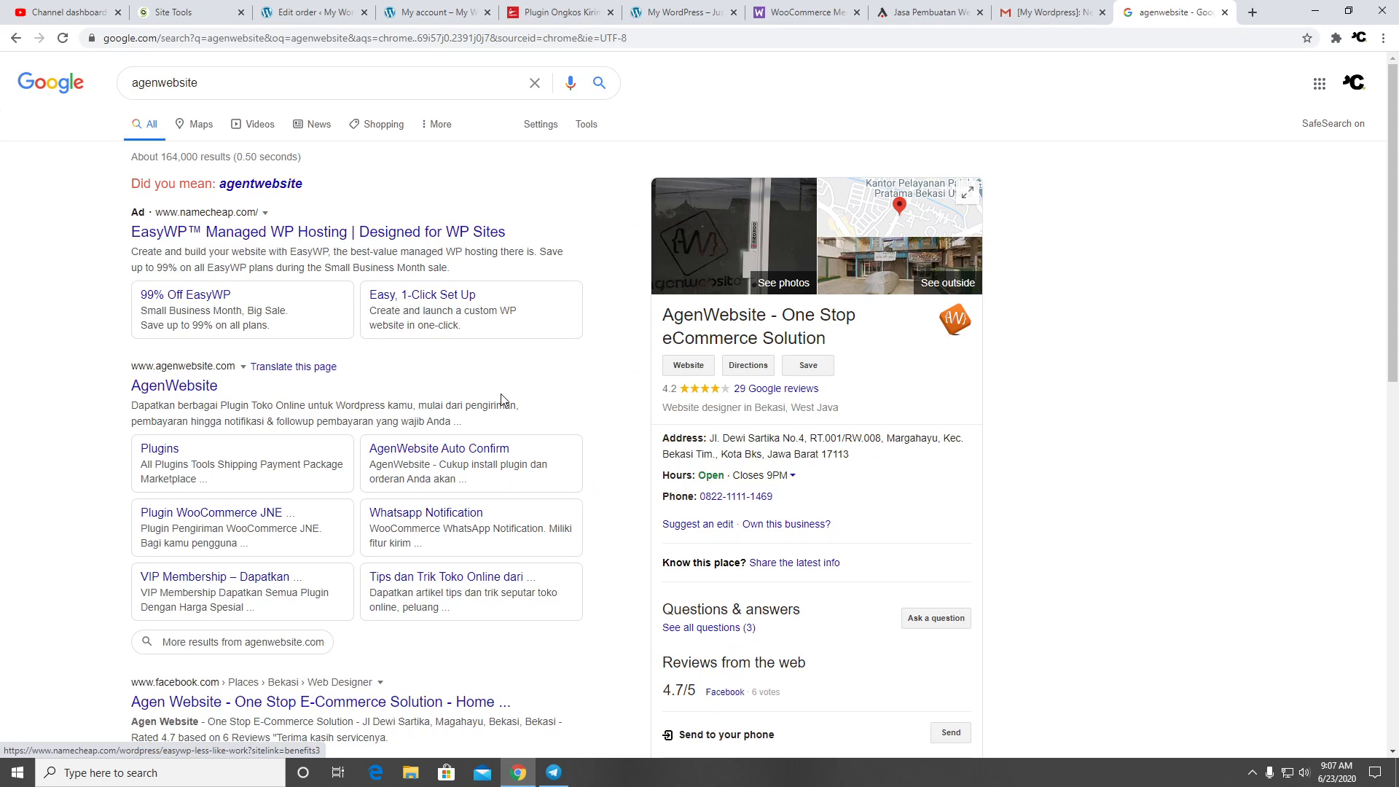
{"action": "left_click", "coordinate": [210, 388]}
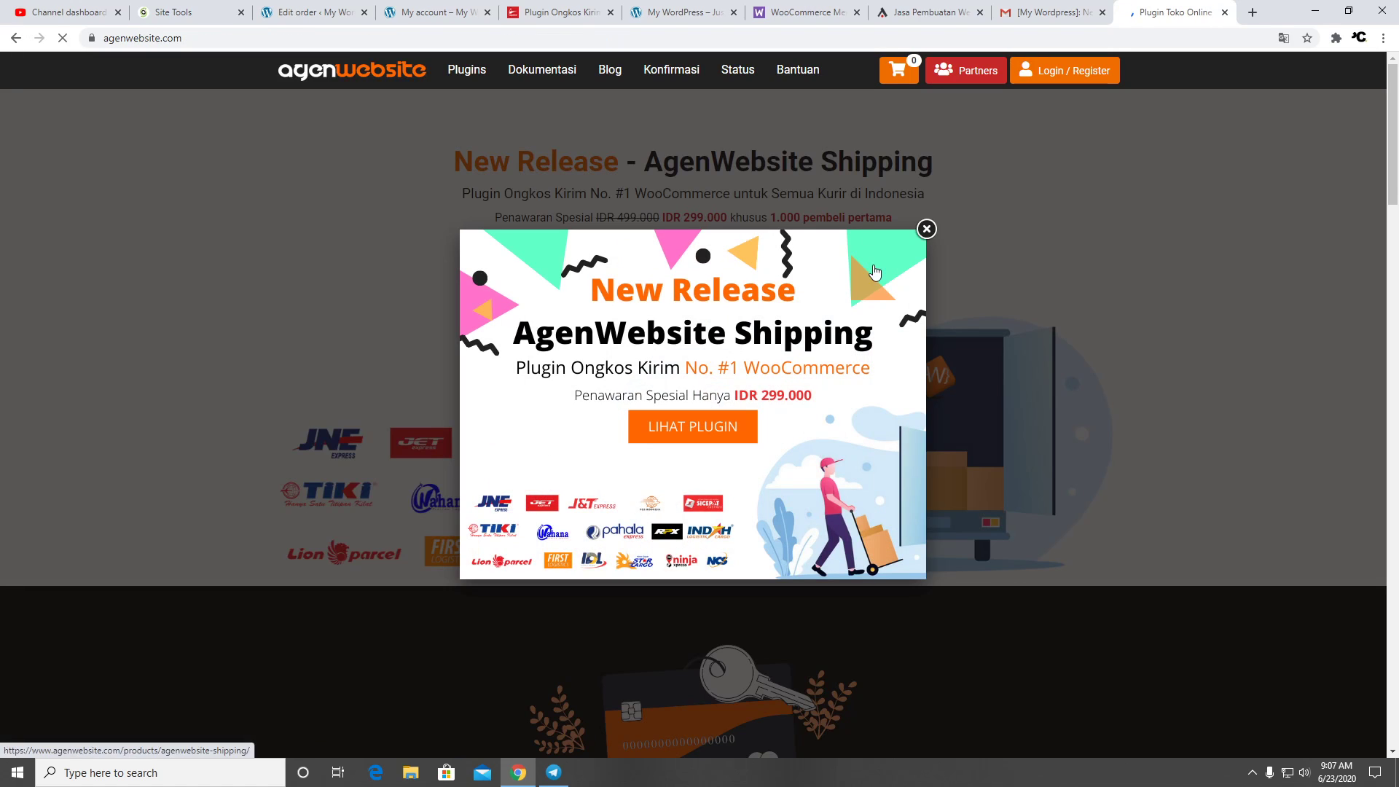
{"action": "left_click", "coordinate": [926, 230]}
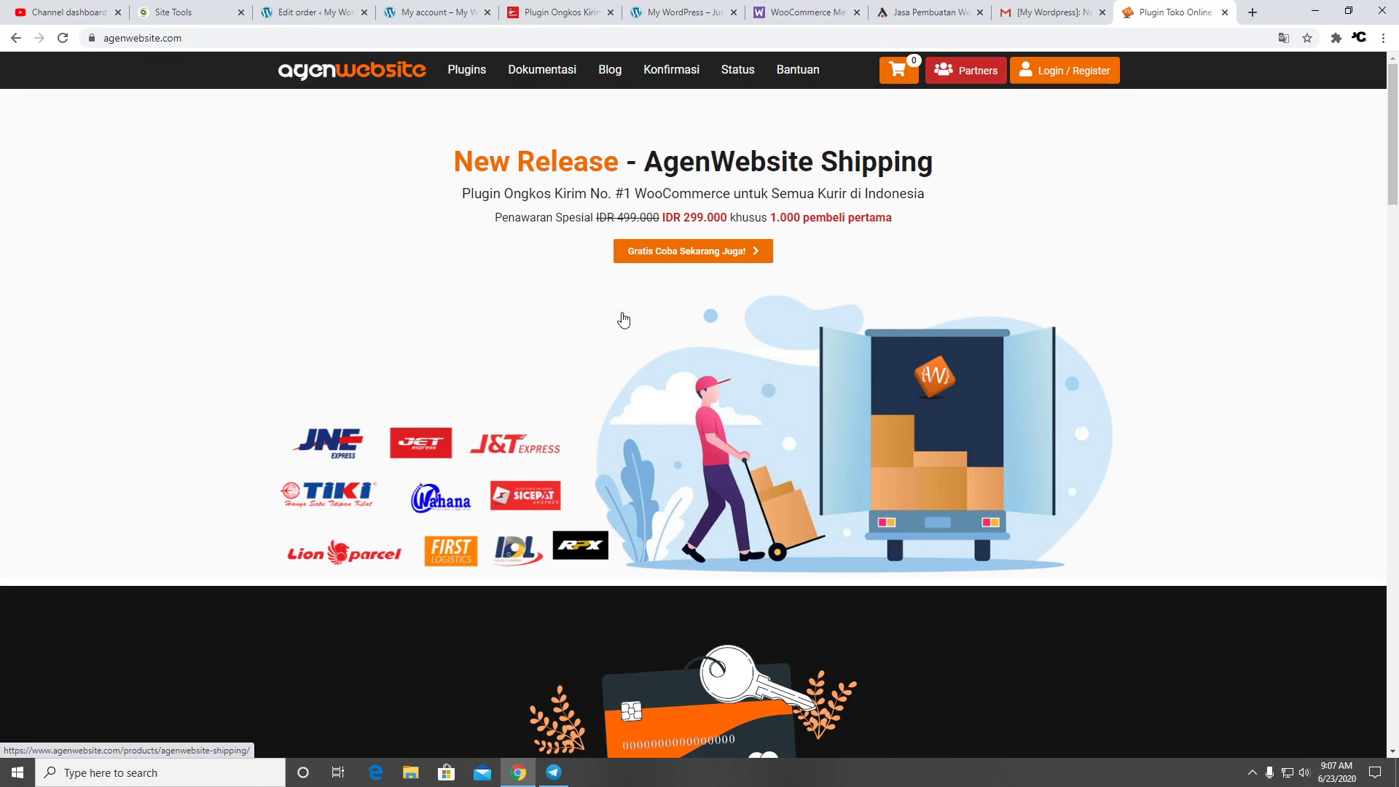
Scroll the home page to the courier logos and the VIP Membership offer at IDR 735.000
{"action": "scroll", "coordinate": [645, 314], "scroll_direction": "down", "scroll_amount": 6}
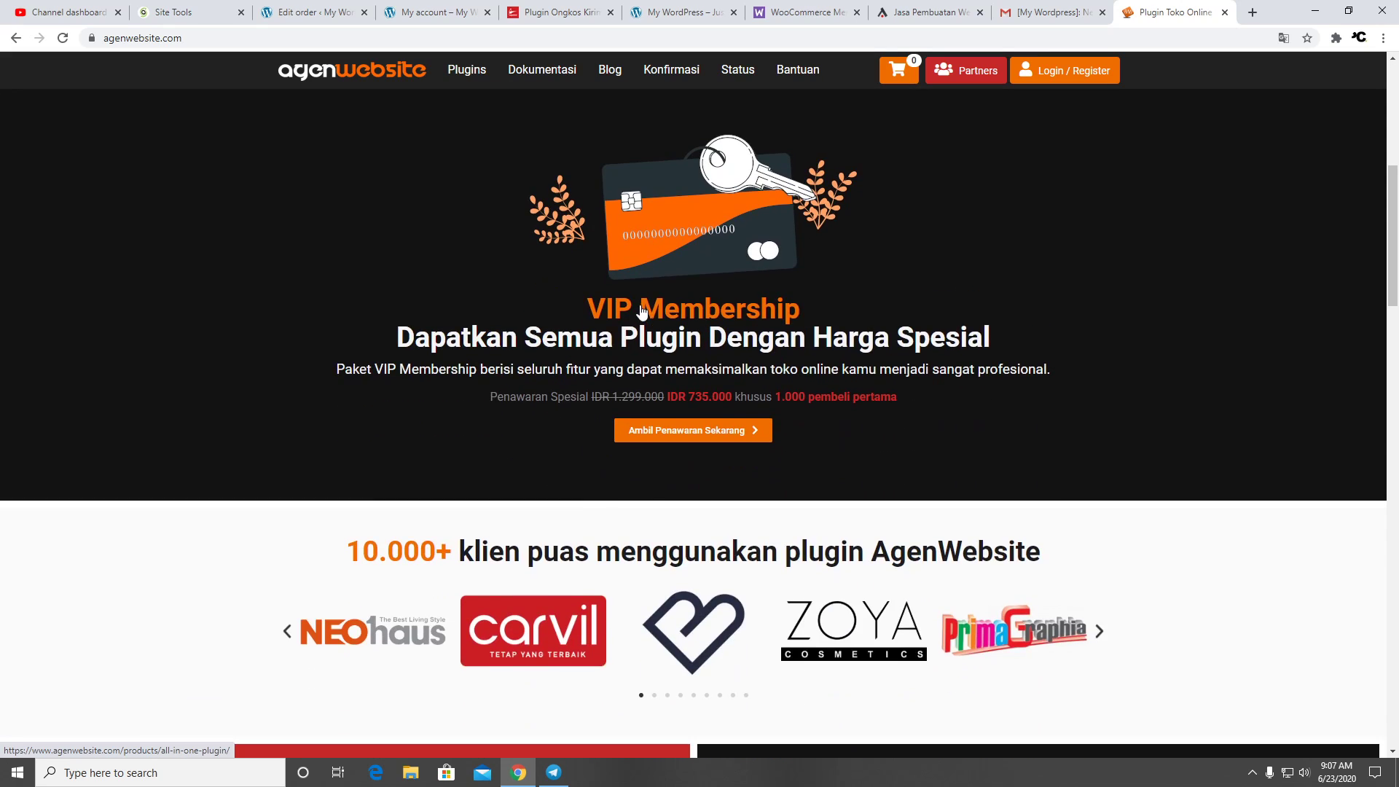
{"action": "scroll", "coordinate": [947, 330], "scroll_direction": "down", "scroll_amount": 4}
{"action": "scroll", "coordinate": [846, 328], "scroll_direction": "down", "scroll_amount": 4}
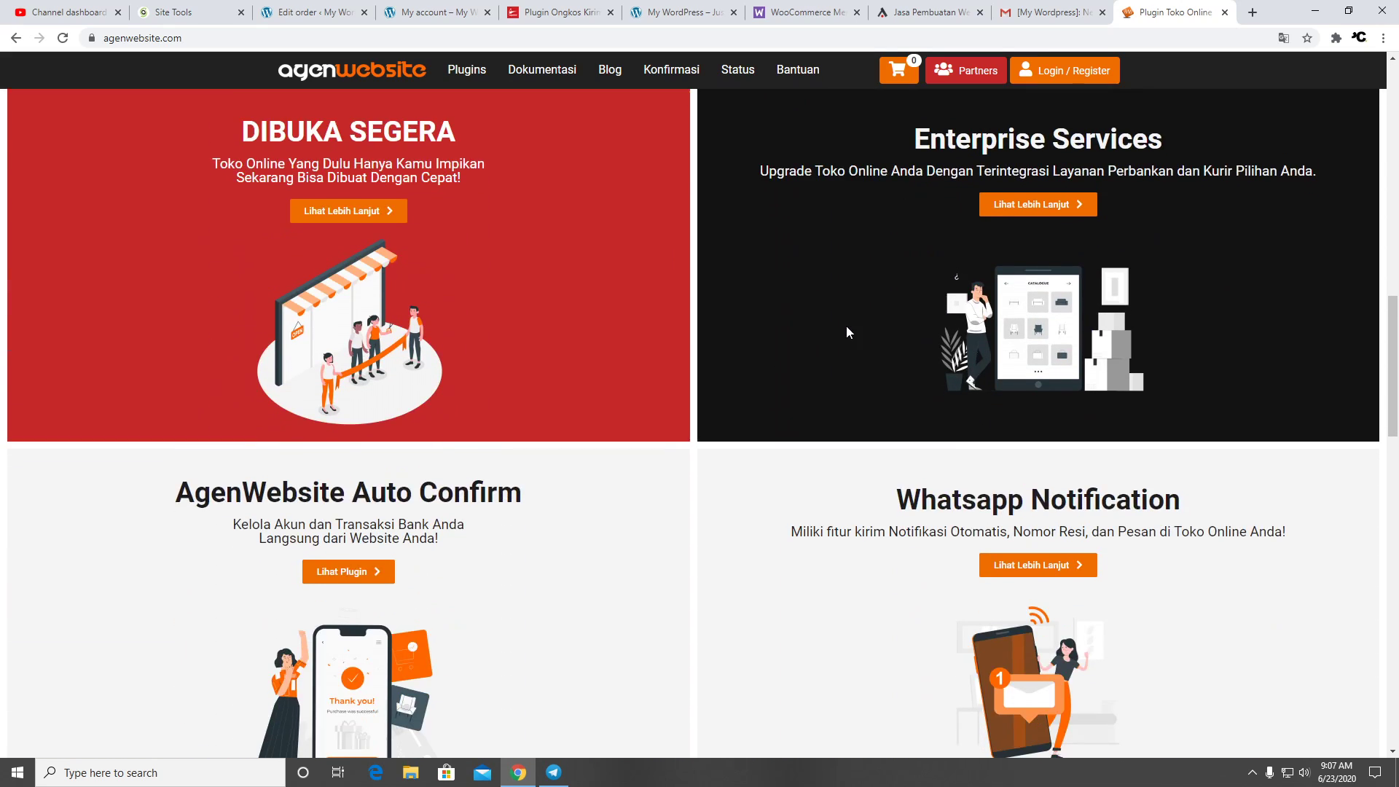
{"action": "scroll", "coordinate": [685, 330], "scroll_direction": "down", "scroll_amount": 6}
{"action": "scroll", "coordinate": [682, 332], "scroll_direction": "down", "scroll_amount": 2}
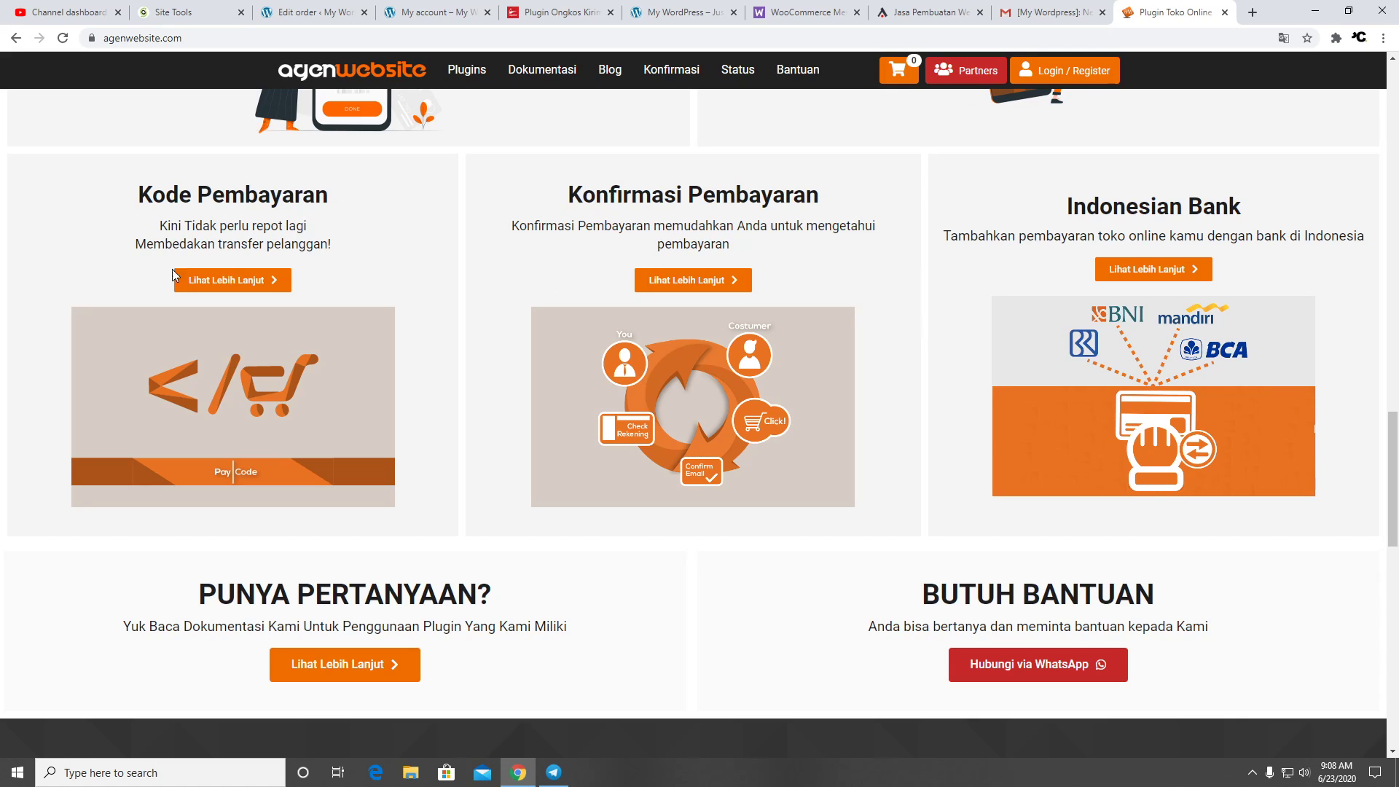
{"action": "scroll", "coordinate": [175, 274], "scroll_direction": "down", "scroll_amount": 3}
{"action": "scroll", "coordinate": [554, 290], "scroll_direction": "up", "scroll_amount": 5}
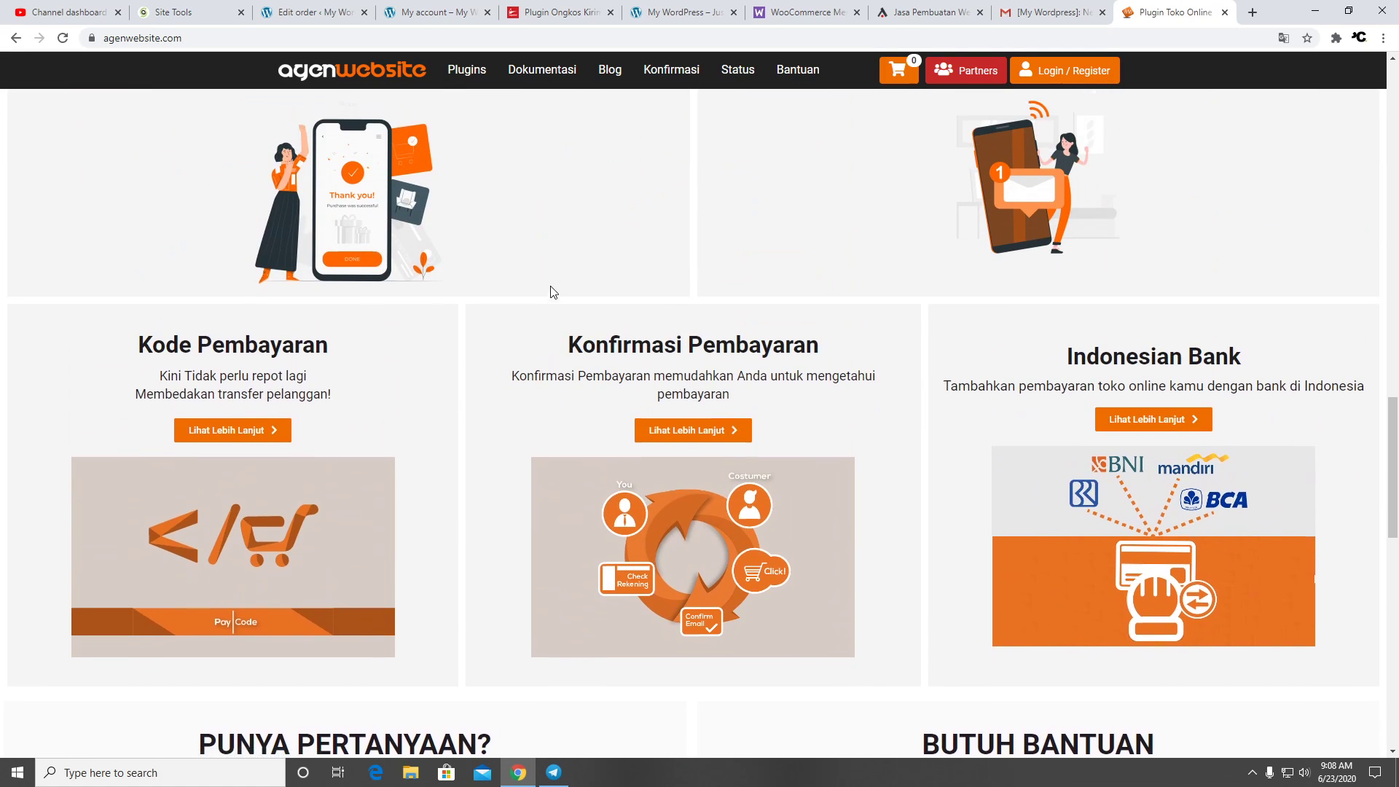
{"action": "scroll", "coordinate": [550, 292], "scroll_direction": "up", "scroll_amount": 6}
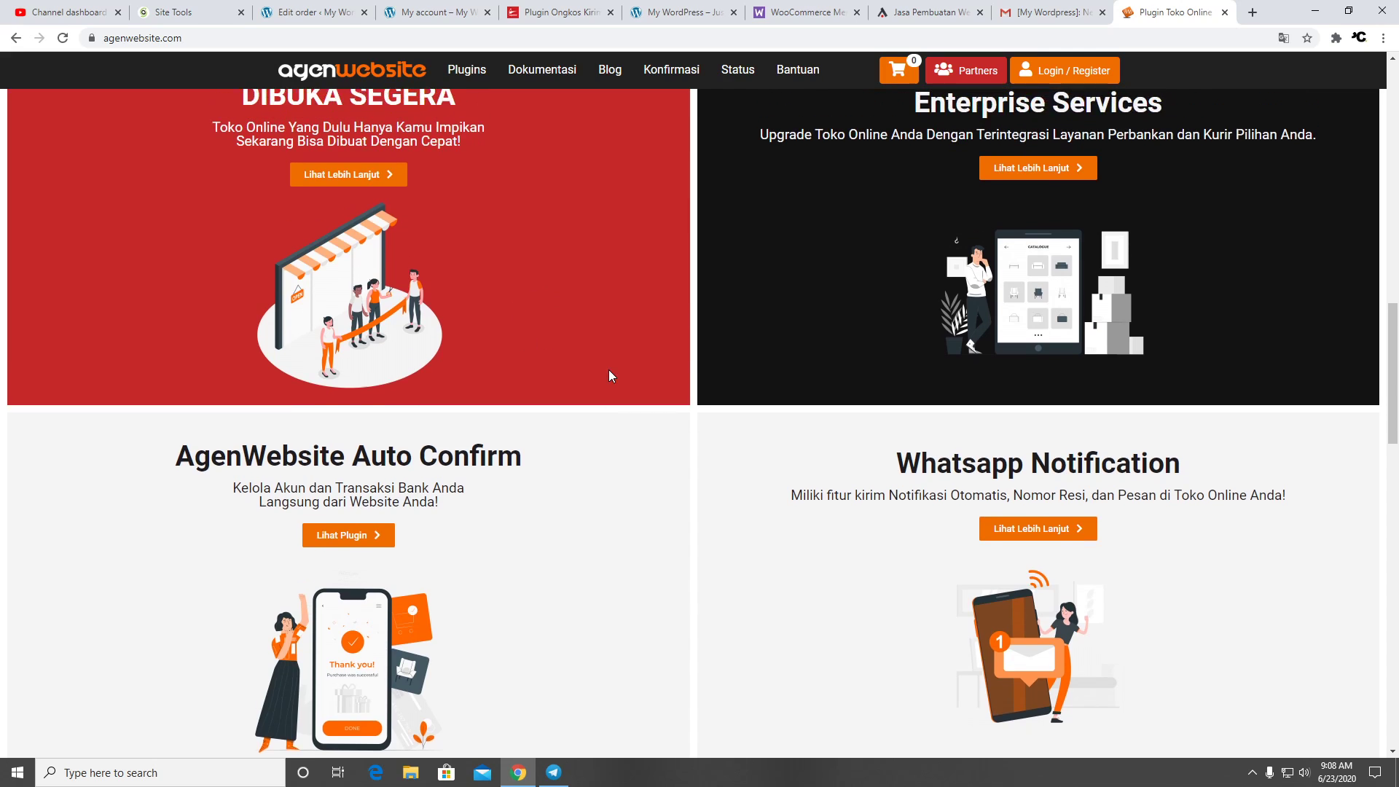
{"action": "scroll", "coordinate": [1100, 484], "scroll_direction": "up", "scroll_amount": 3}
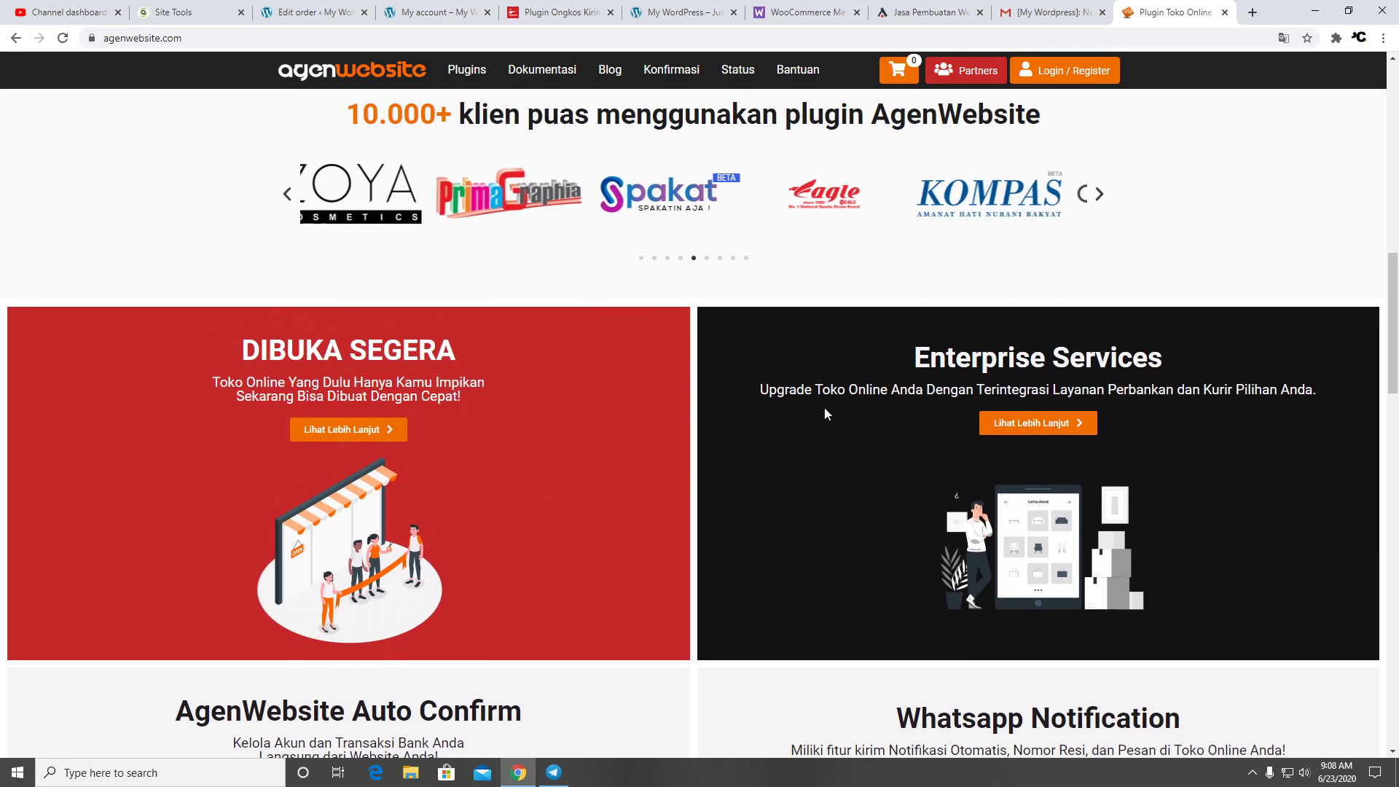
{"action": "scroll", "coordinate": [620, 383], "scroll_direction": "up", "scroll_amount": 3}
{"action": "scroll", "coordinate": [677, 391], "scroll_direction": "up", "scroll_amount": 10}
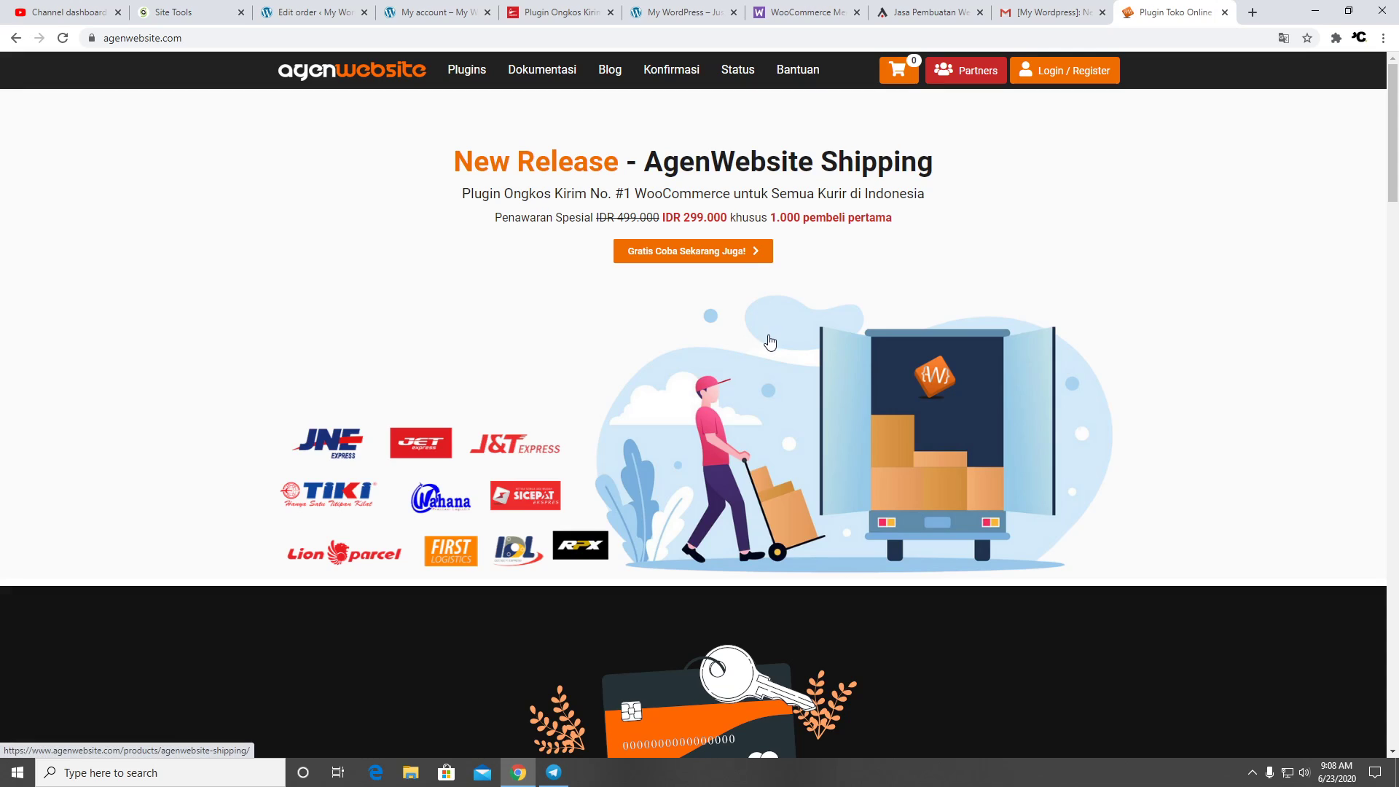
{"action": "scroll", "coordinate": [762, 220], "scroll_direction": "down", "scroll_amount": 5}
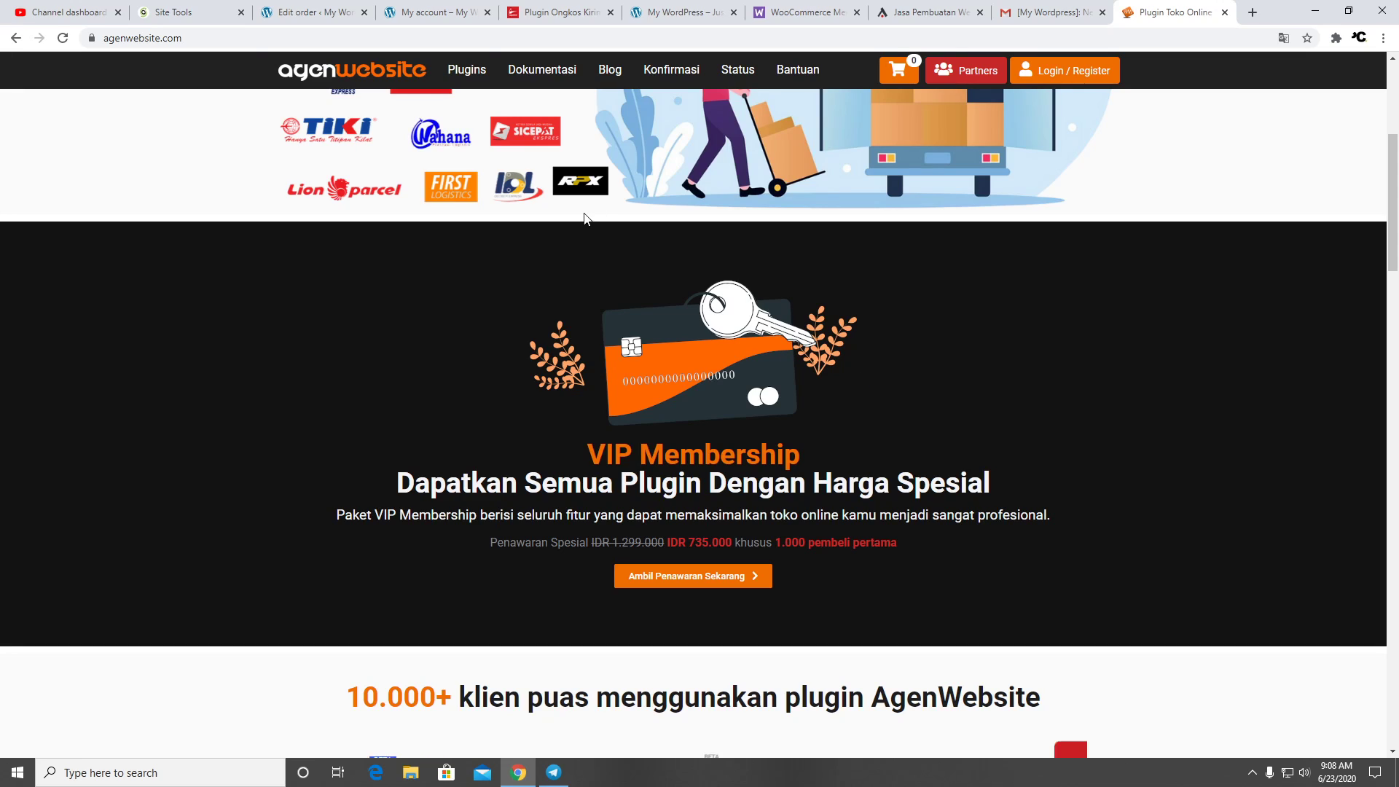
Change order #1626 status from On hold to Processing and update the order
{"action": "left_click", "coordinate": [439, 13]}
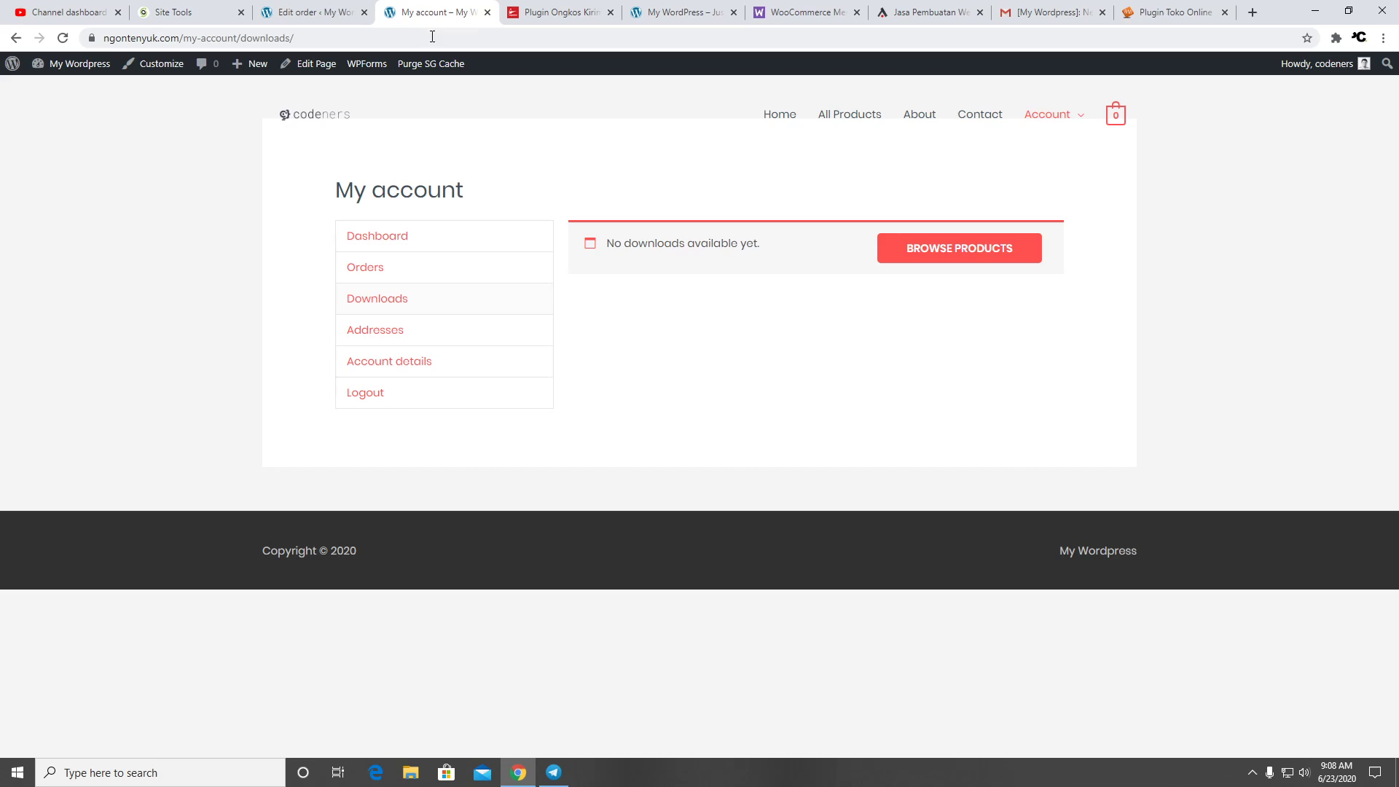
{"action": "left_click", "coordinate": [310, 12]}
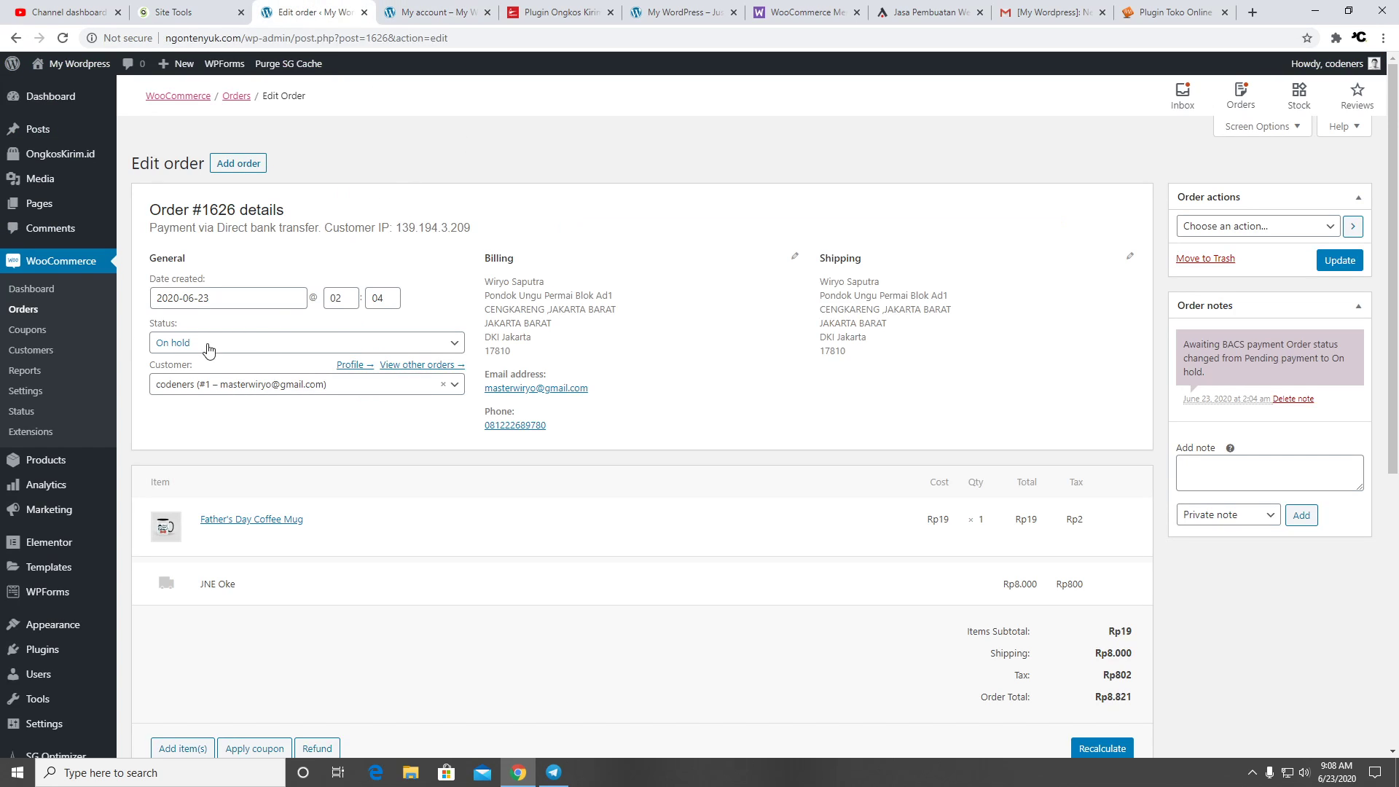
{"action": "left_click", "coordinate": [321, 345]}
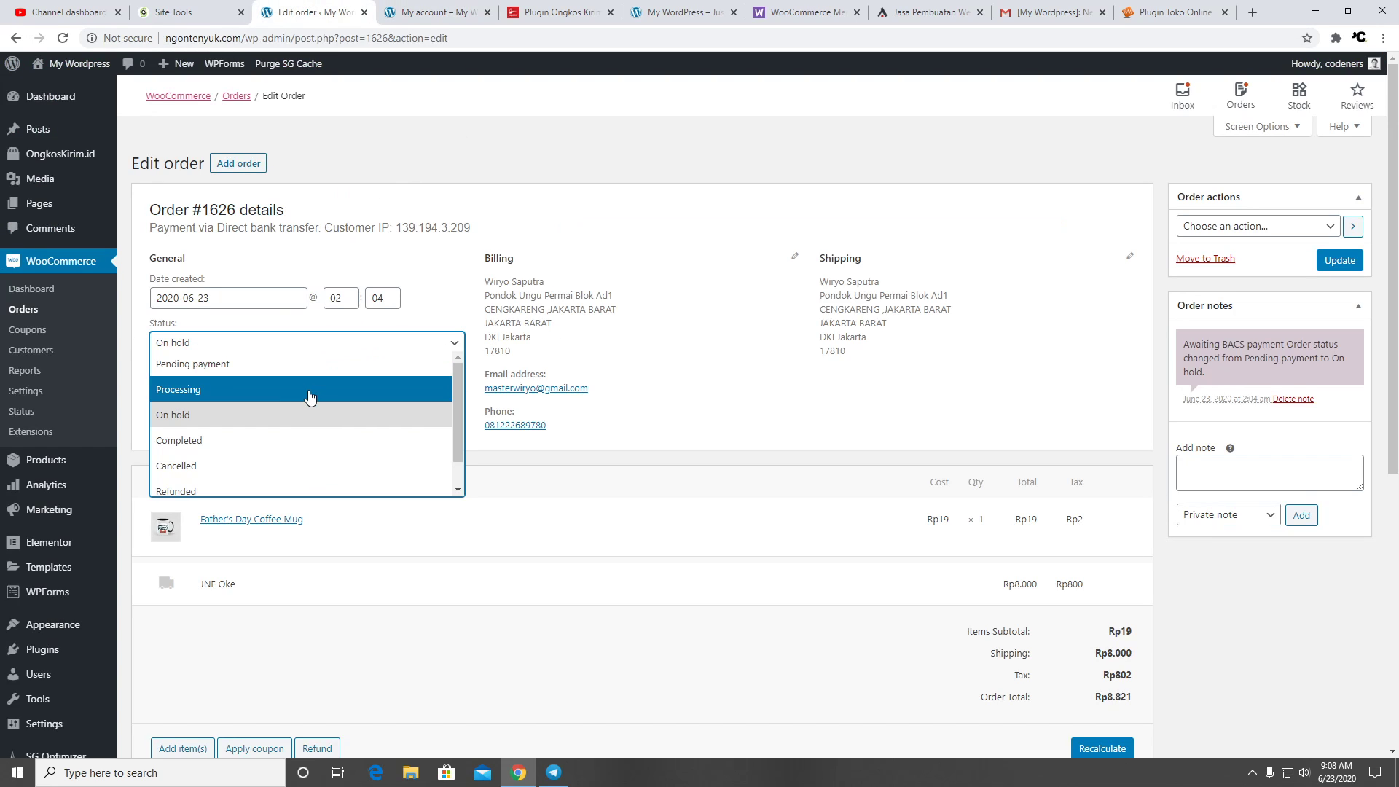
{"action": "left_click", "coordinate": [305, 393]}
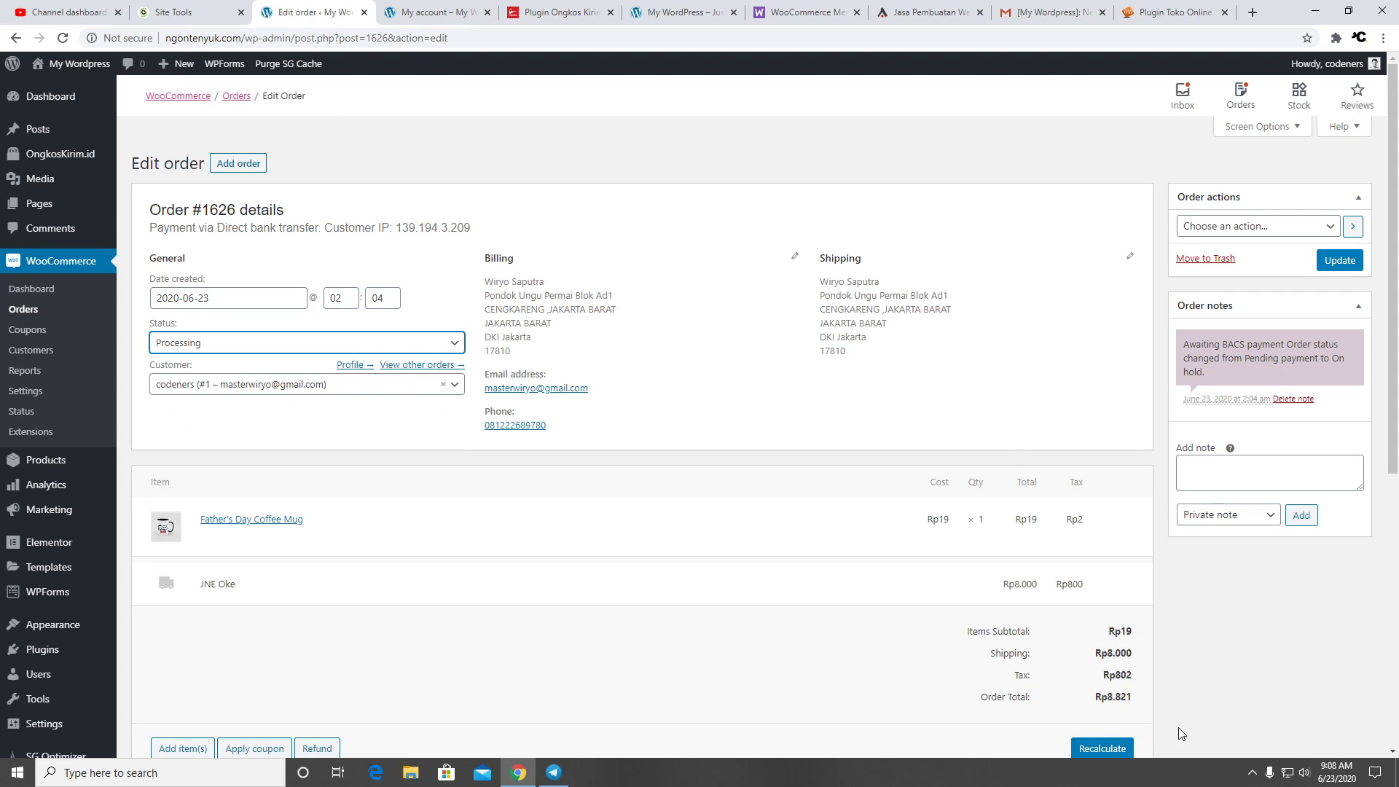
{"action": "scroll", "coordinate": [1227, 659], "scroll_direction": "down", "scroll_amount": 5}
{"action": "scroll", "coordinate": [1283, 495], "scroll_direction": "up", "scroll_amount": 5}
{"action": "left_click", "coordinate": [1343, 262]}
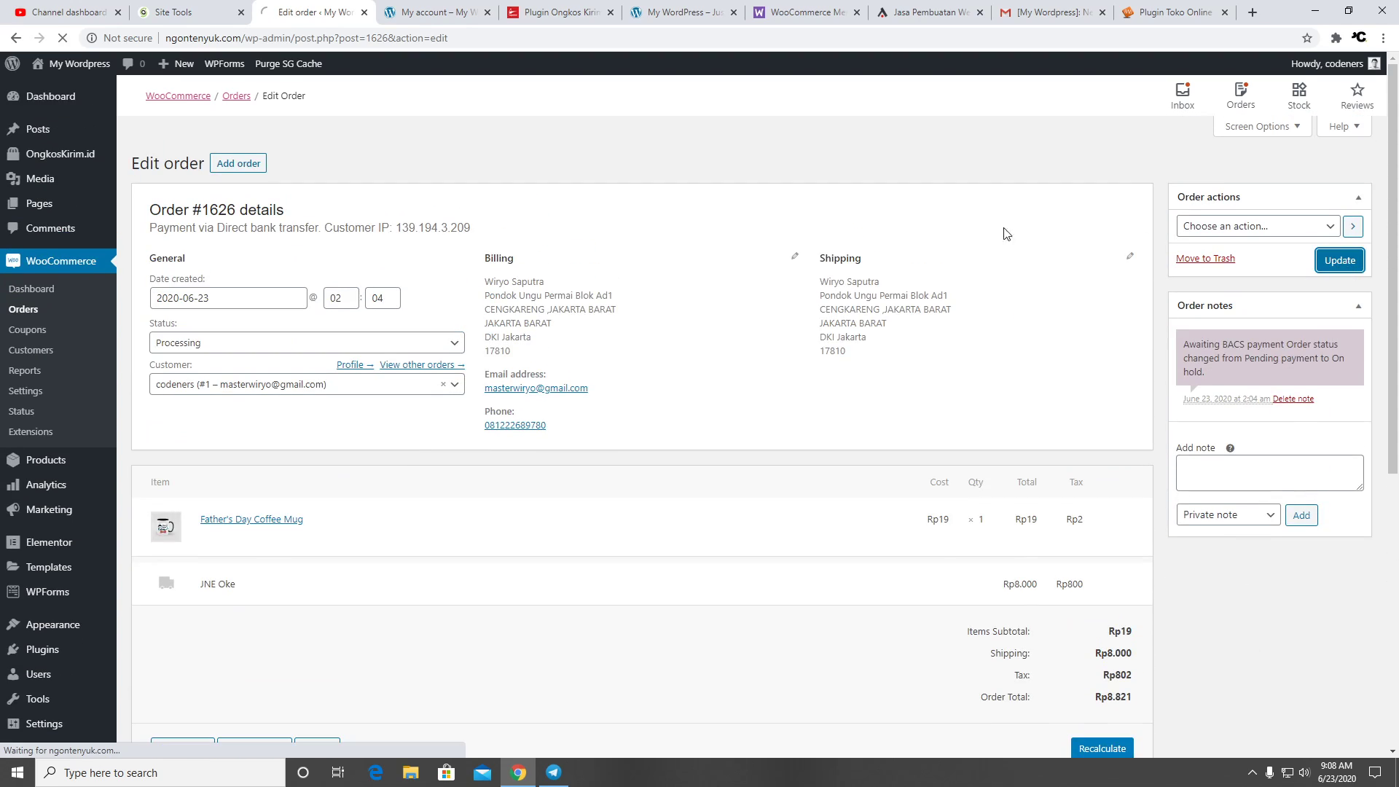
Check the order in the customer's My account orders list, then go to the WooCommerce Dashboard
{"action": "left_click", "coordinate": [431, 12]}
{"action": "left_click", "coordinate": [391, 274]}
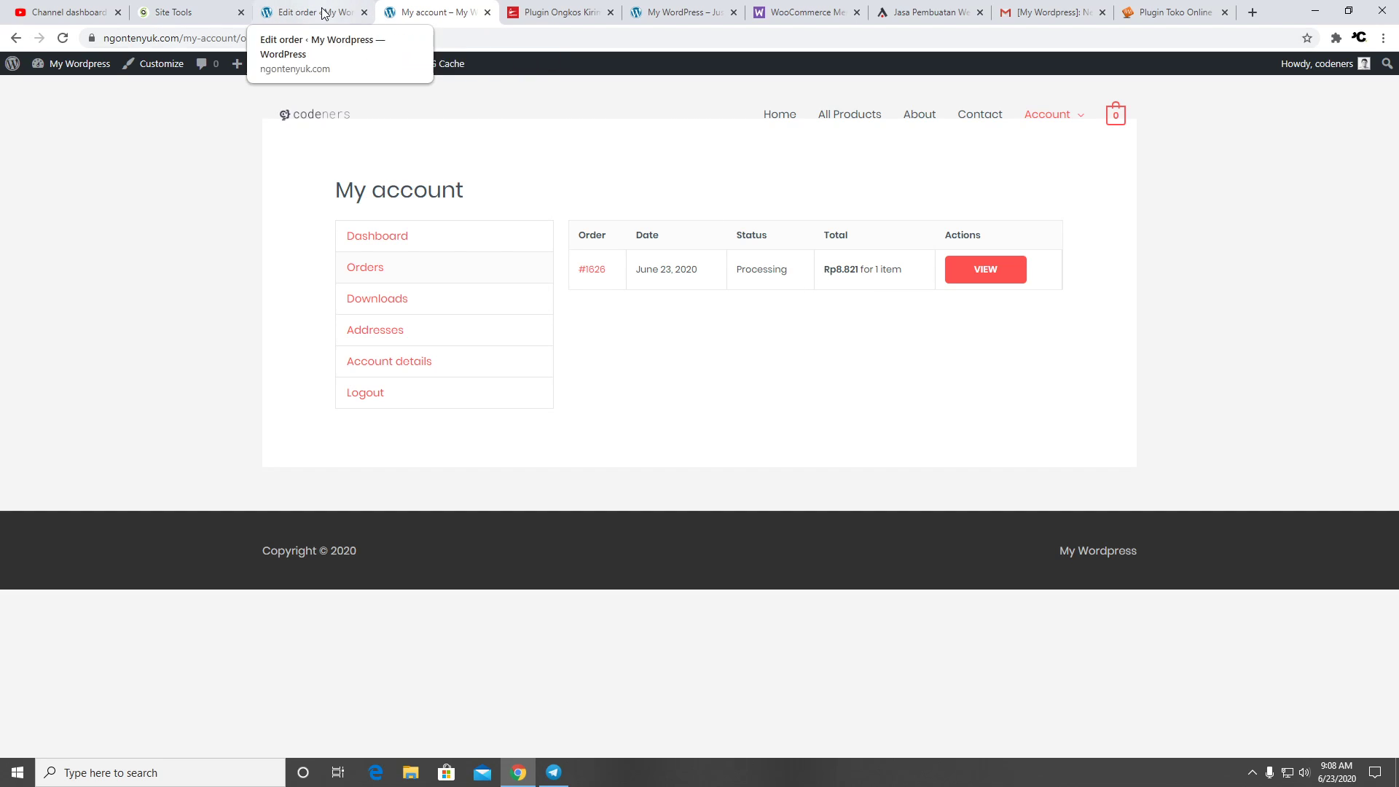
{"action": "left_click", "coordinate": [345, 14]}
{"action": "left_click", "coordinate": [38, 290]}
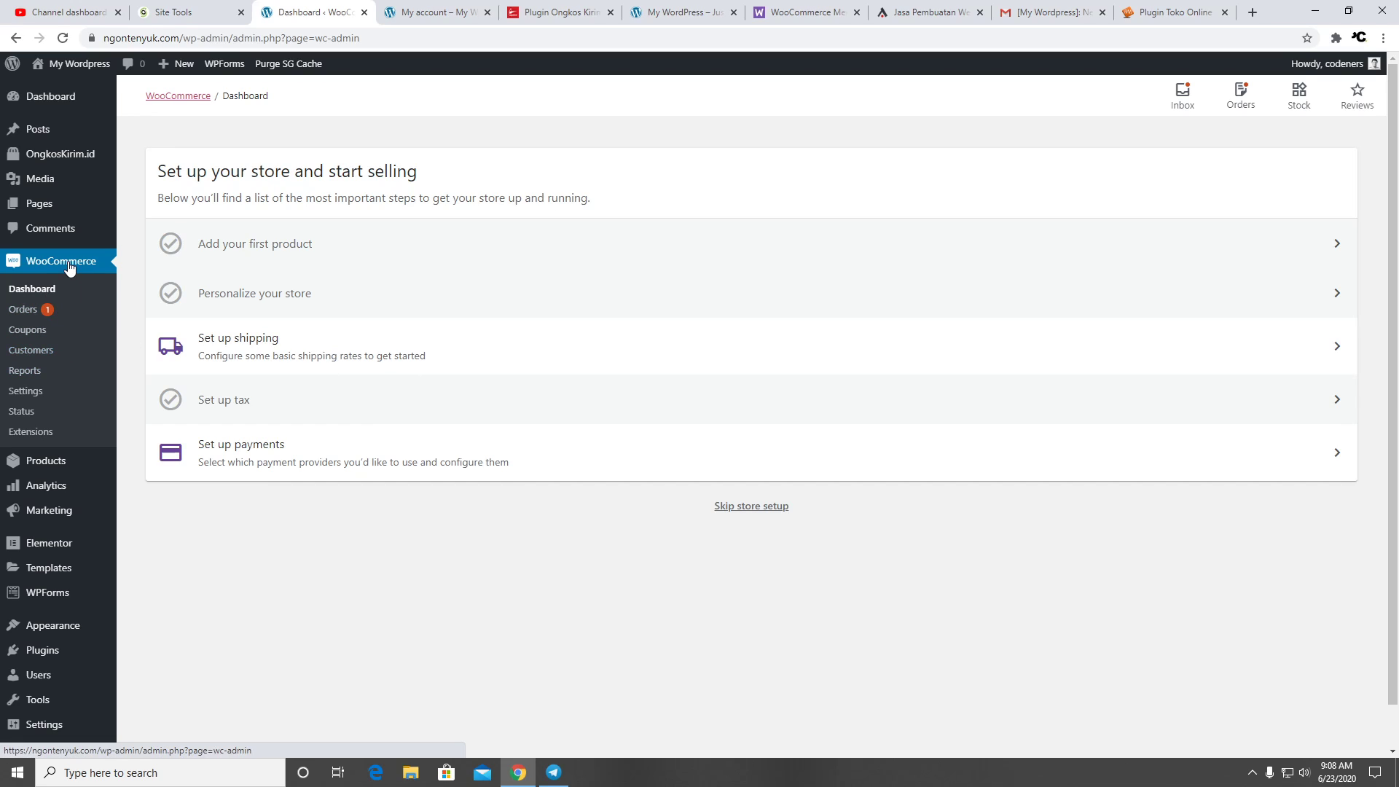
Review the last-7-days sales report showing Rp8.821 gross sales, then go to the Coupons page
{"action": "left_click", "coordinate": [51, 371]}
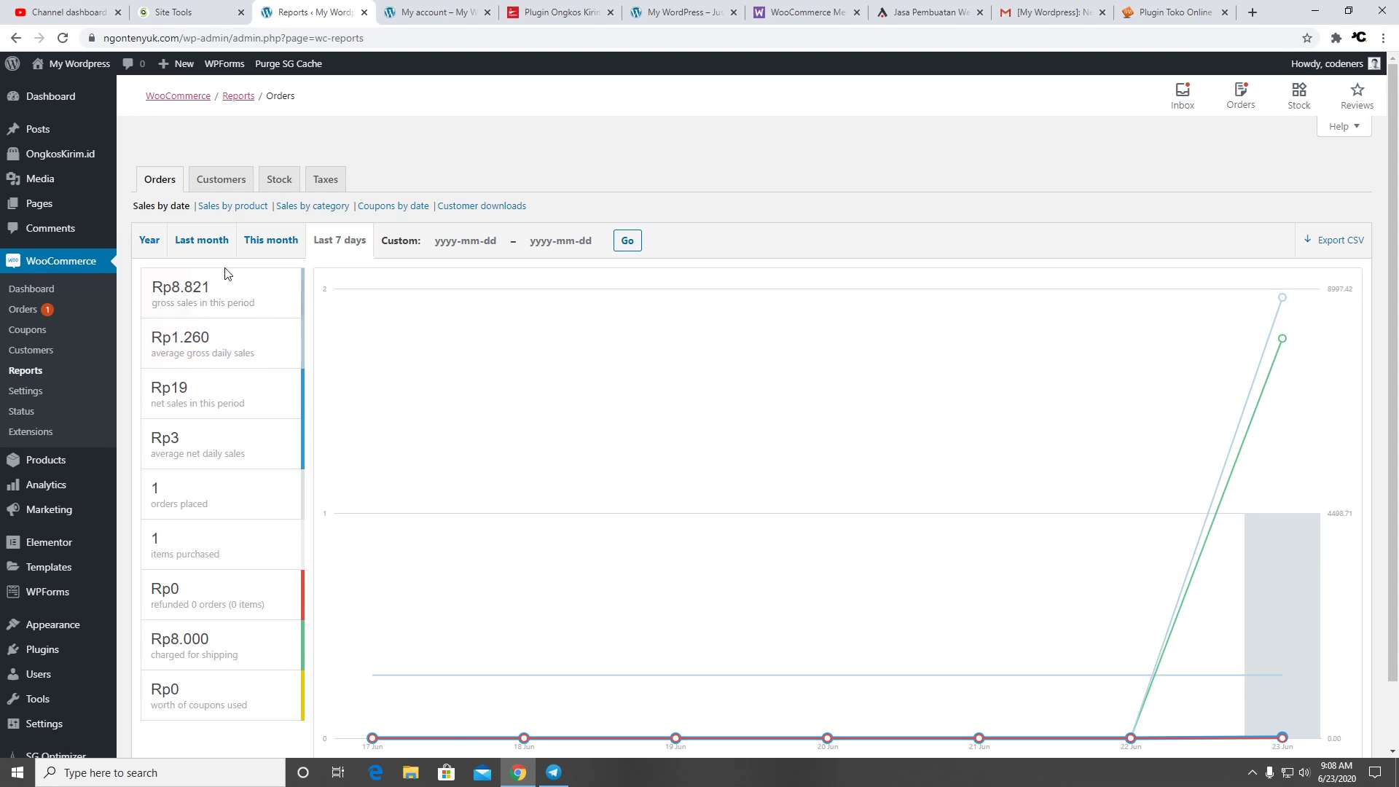
{"action": "mouse_move", "coordinate": [249, 386]}
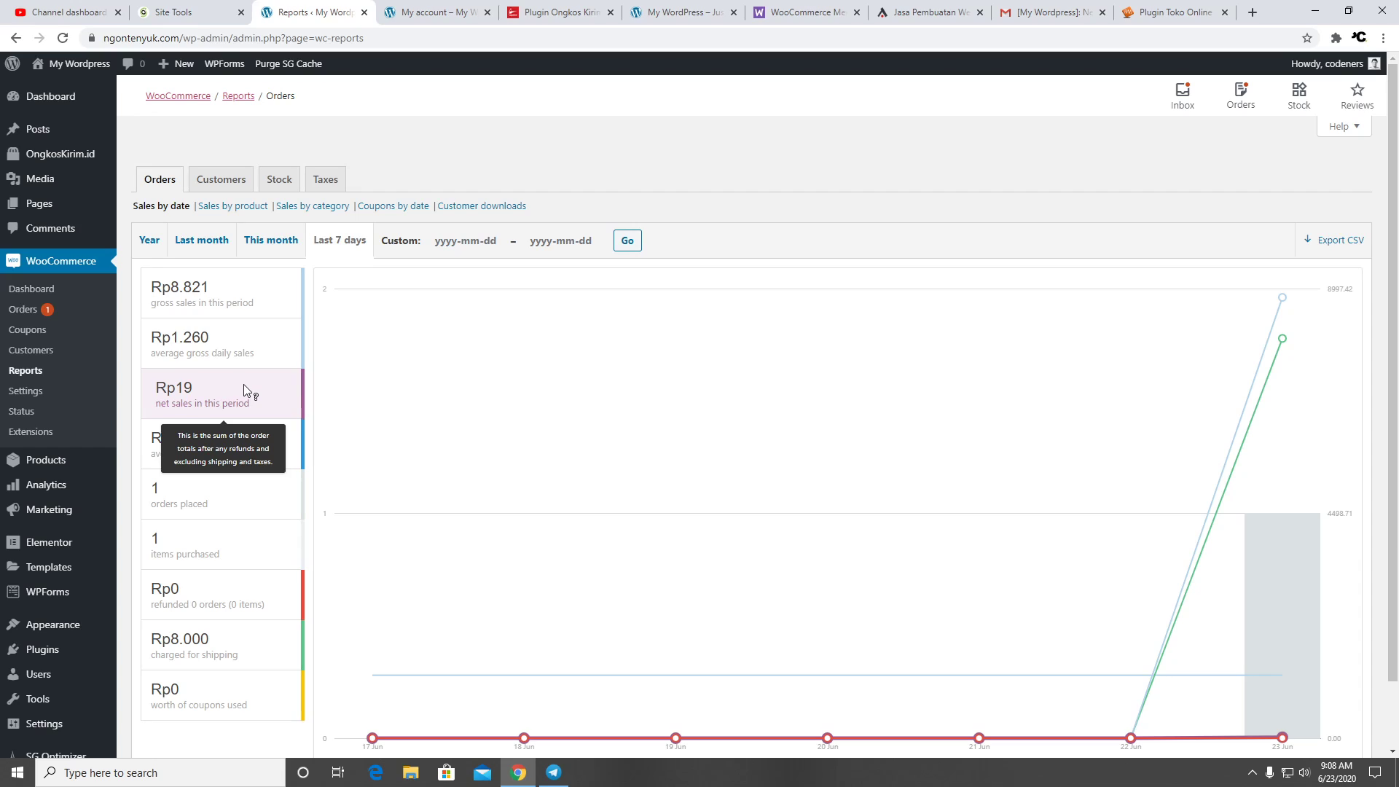
{"action": "scroll", "coordinate": [474, 394], "scroll_direction": "down", "scroll_amount": 1}
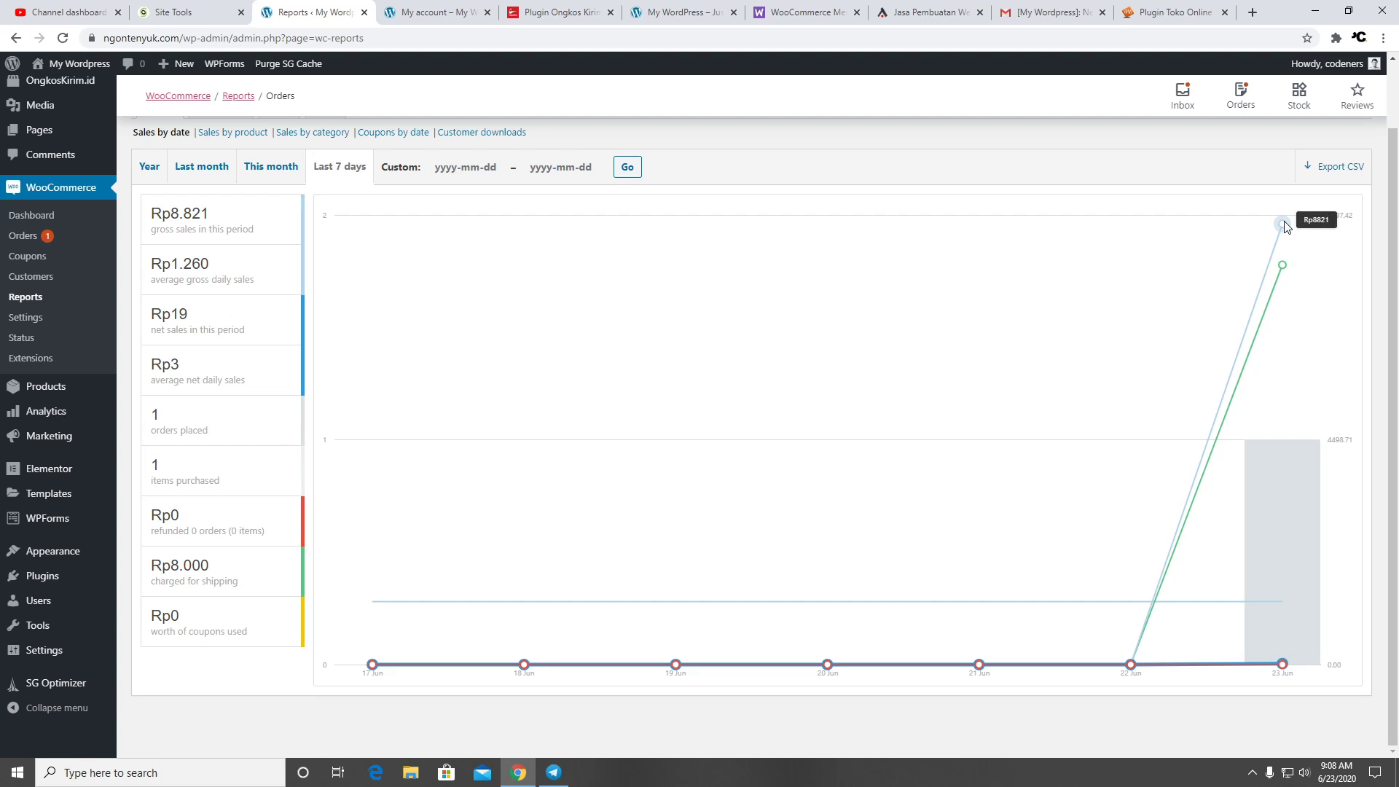
{"action": "scroll", "coordinate": [771, 300], "scroll_direction": "up", "scroll_amount": 1}
{"action": "scroll", "coordinate": [796, 385], "scroll_direction": "down", "scroll_amount": 1}
{"action": "scroll", "coordinate": [1020, 372], "scroll_direction": "up", "scroll_amount": 1}
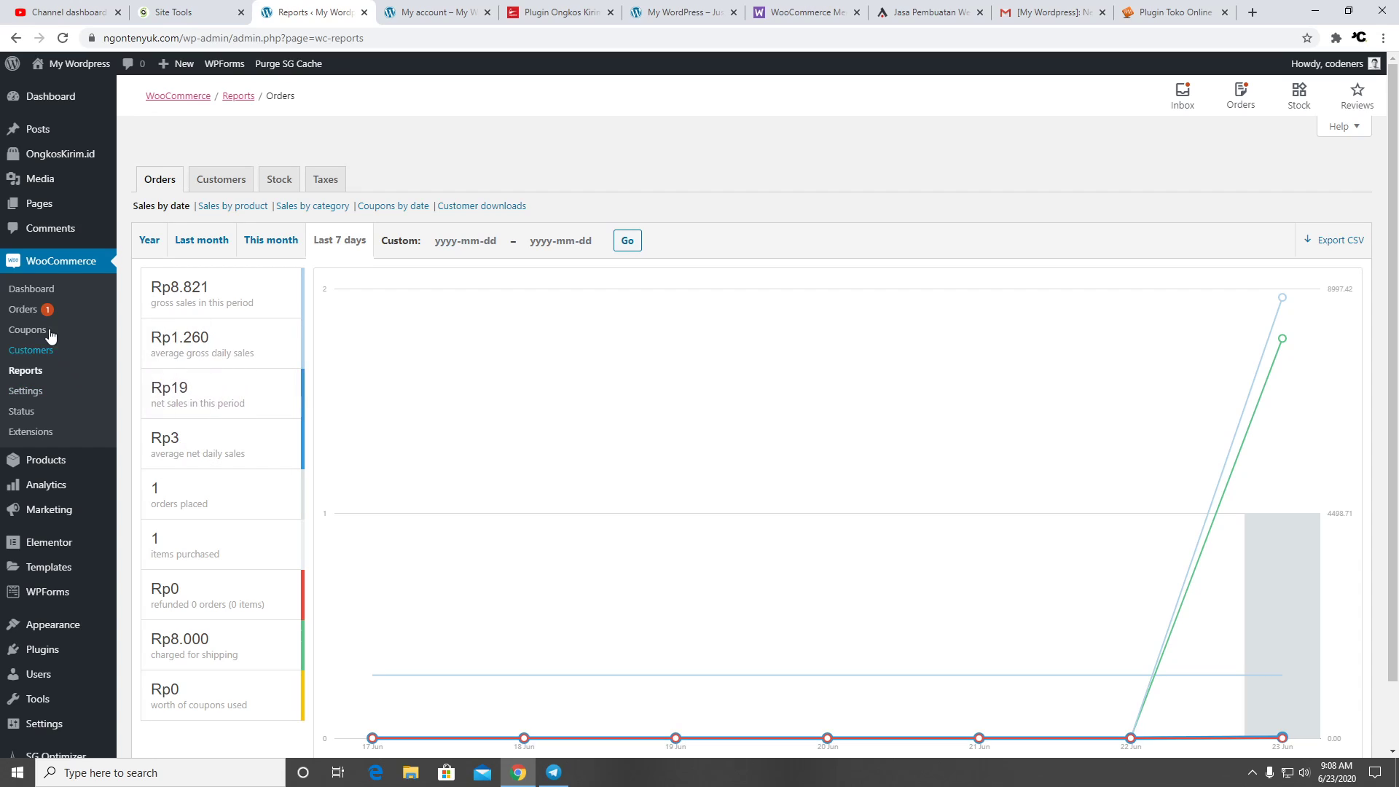
{"action": "left_click", "coordinate": [28, 330]}
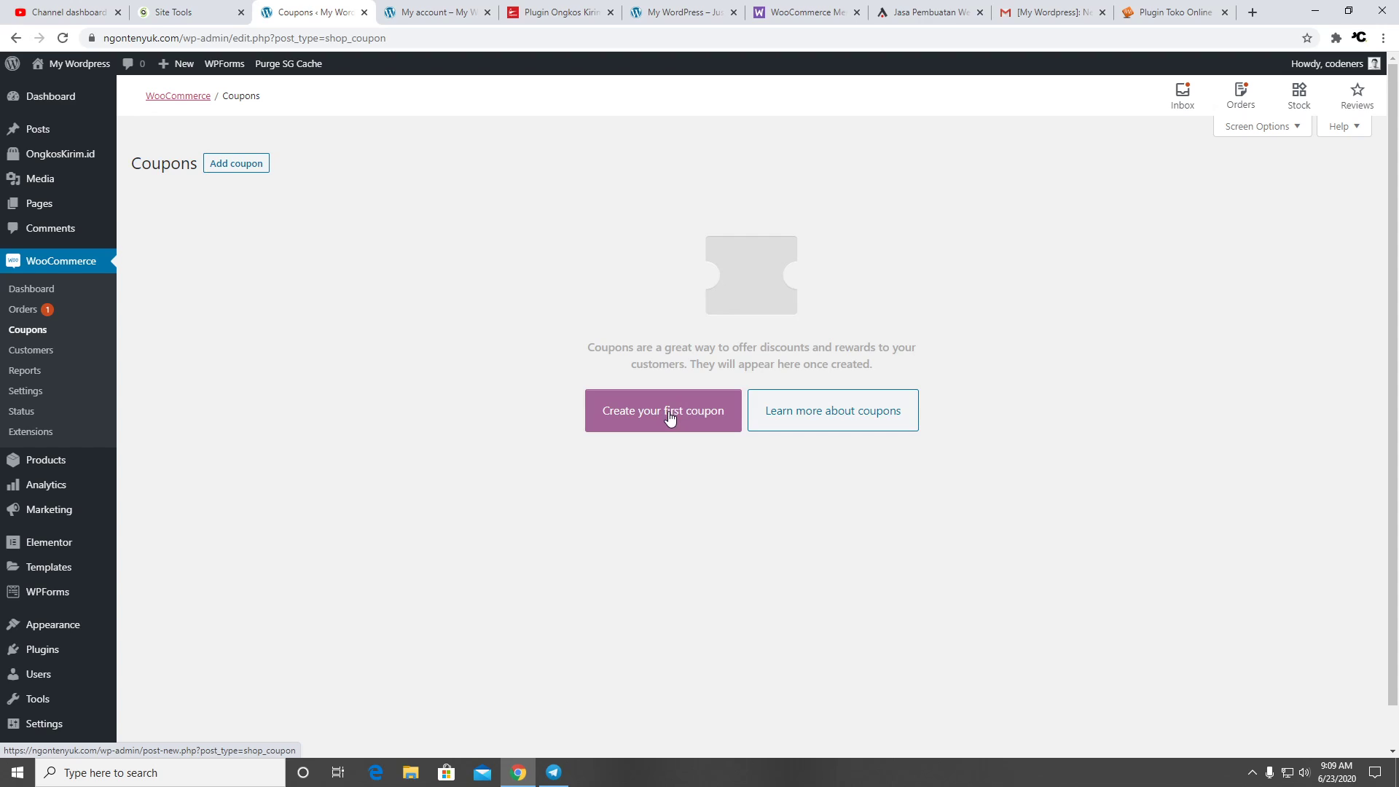
Start the first coupon with Percentage discount as its type, leaving it unsaved for the Customers page
{"action": "left_click", "coordinate": [634, 413]}
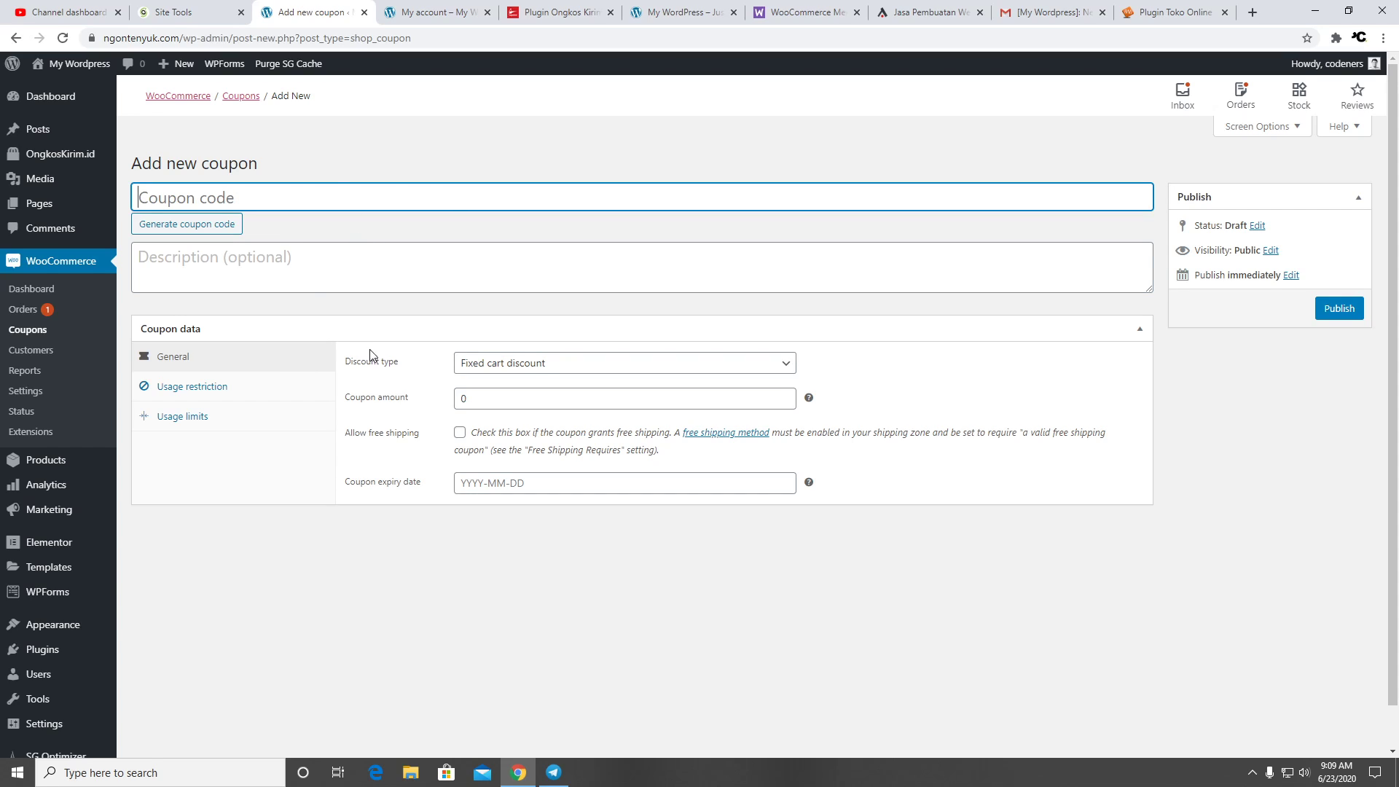
{"action": "left_click", "coordinate": [653, 369]}
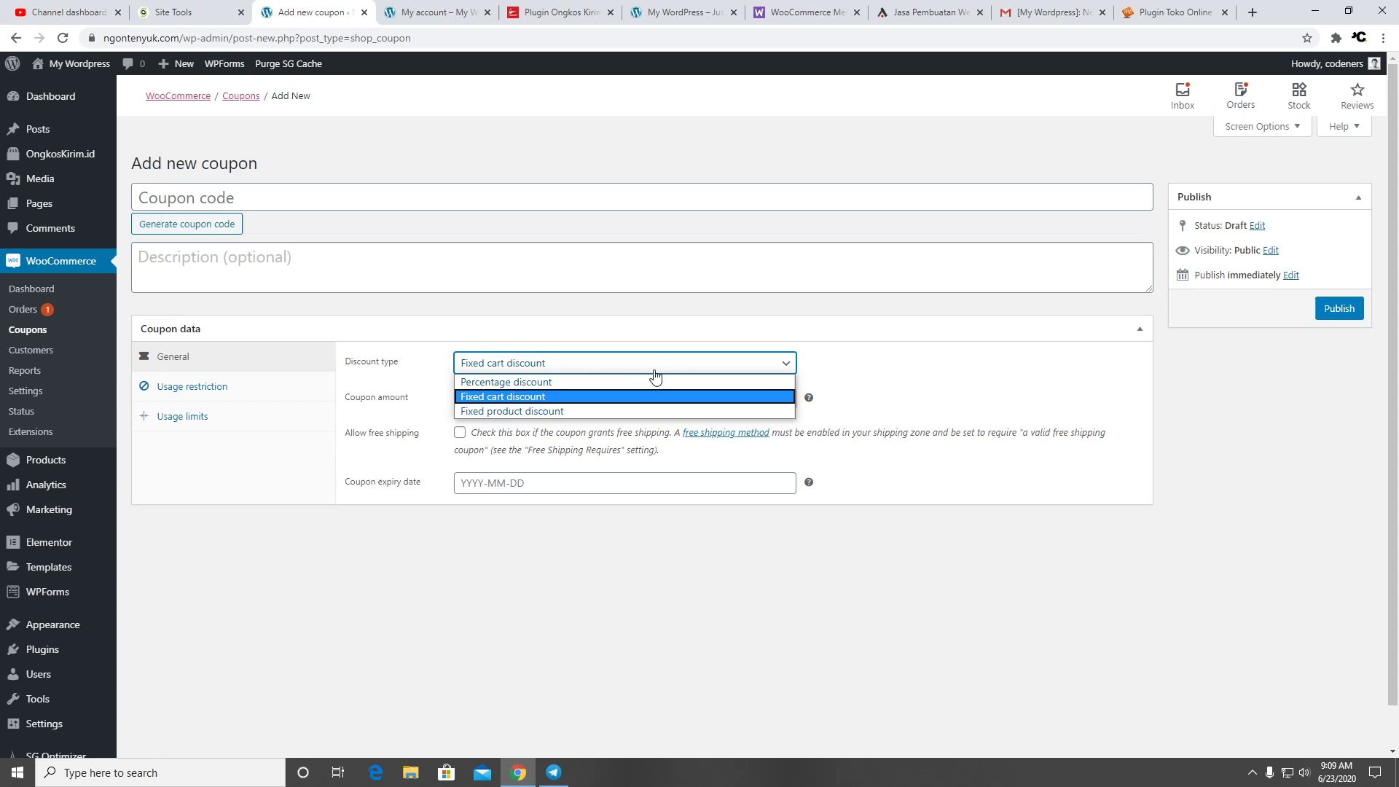
{"action": "left_click", "coordinate": [632, 382]}
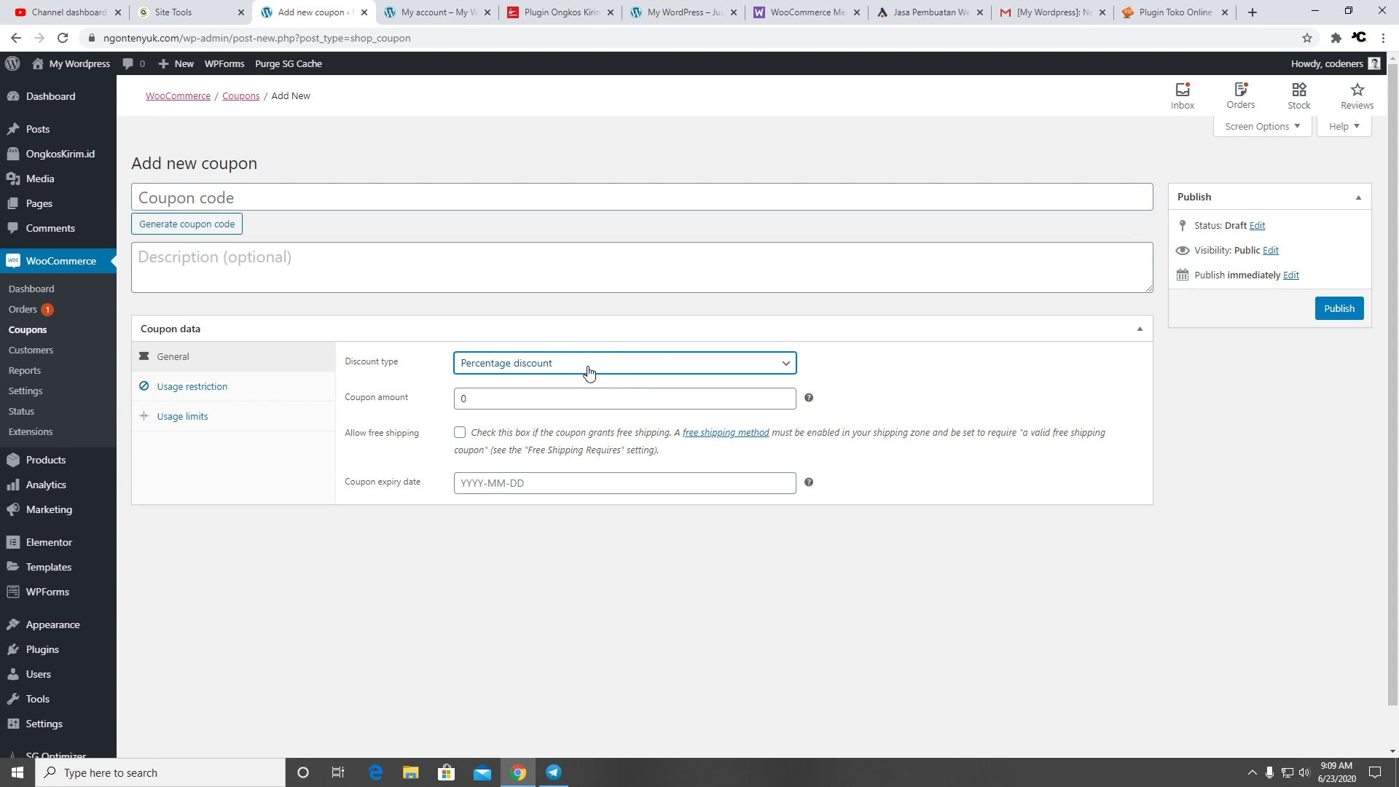
{"action": "left_click", "coordinate": [588, 368]}
{"action": "left_click", "coordinate": [580, 398]}
{"action": "left_click", "coordinate": [596, 365]}
{"action": "left_click", "coordinate": [590, 386]}
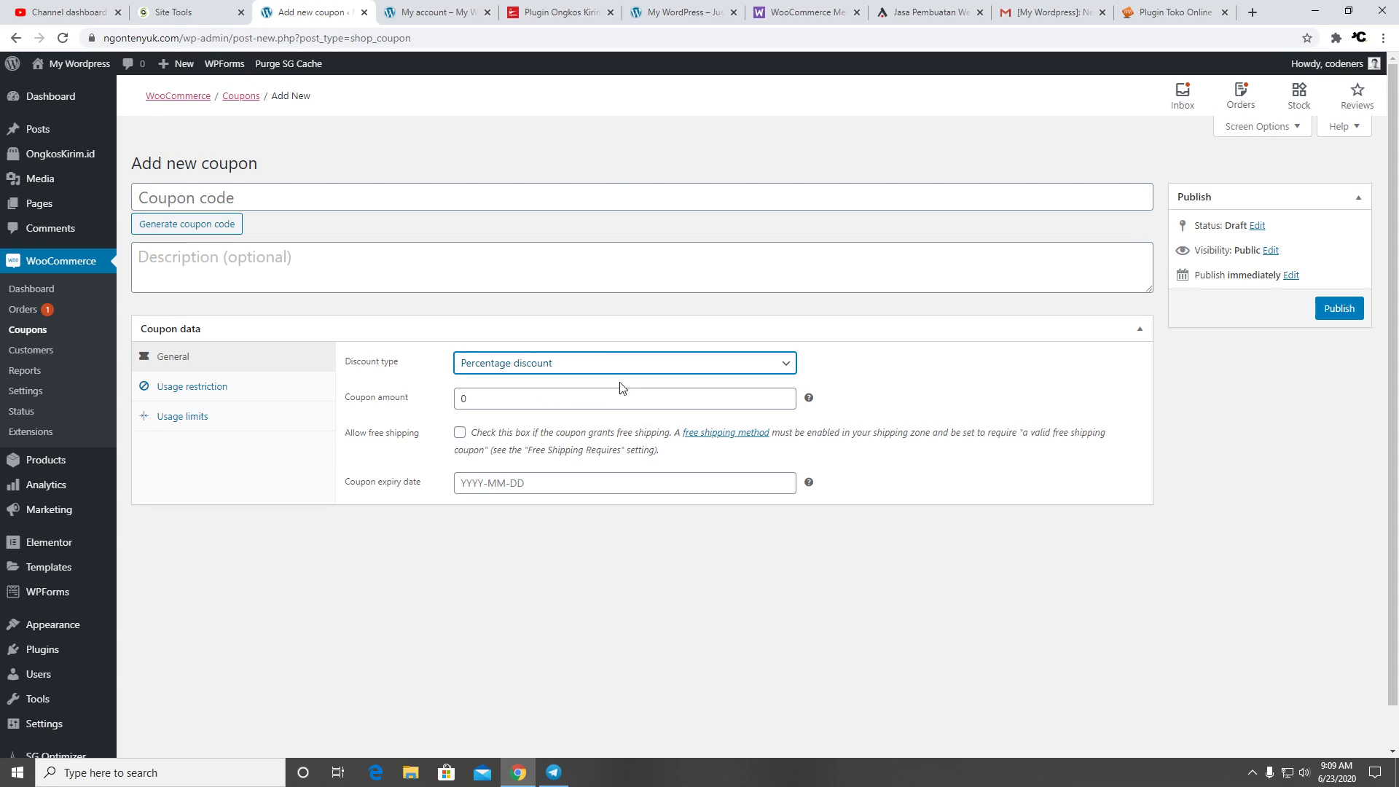
{"action": "left_click", "coordinate": [568, 399]}
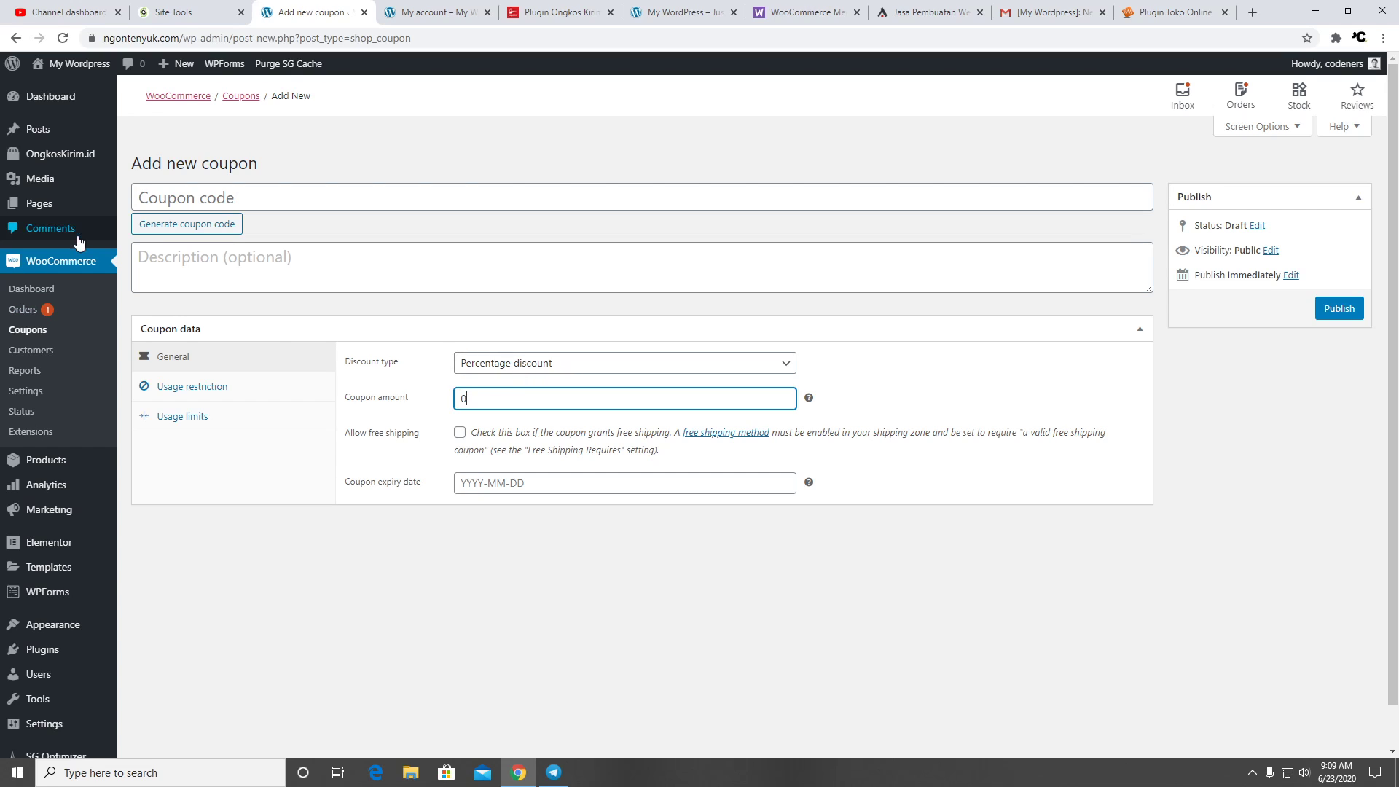
{"action": "left_click", "coordinate": [64, 352]}
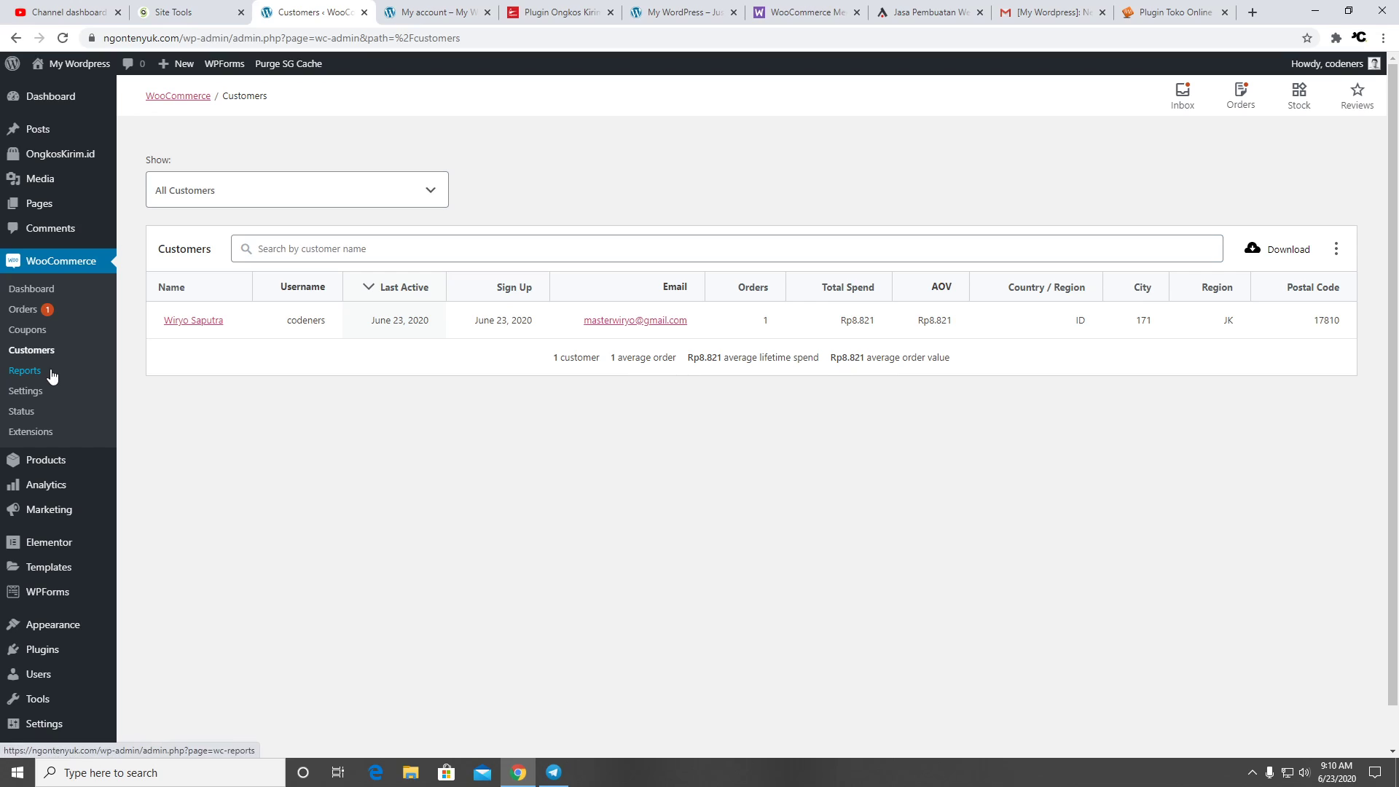
Review the System status report: WooCommerce 4.2.1, WordPress 5.4.2, 9 active plugins, theme and pages
{"action": "left_click", "coordinate": [37, 413]}
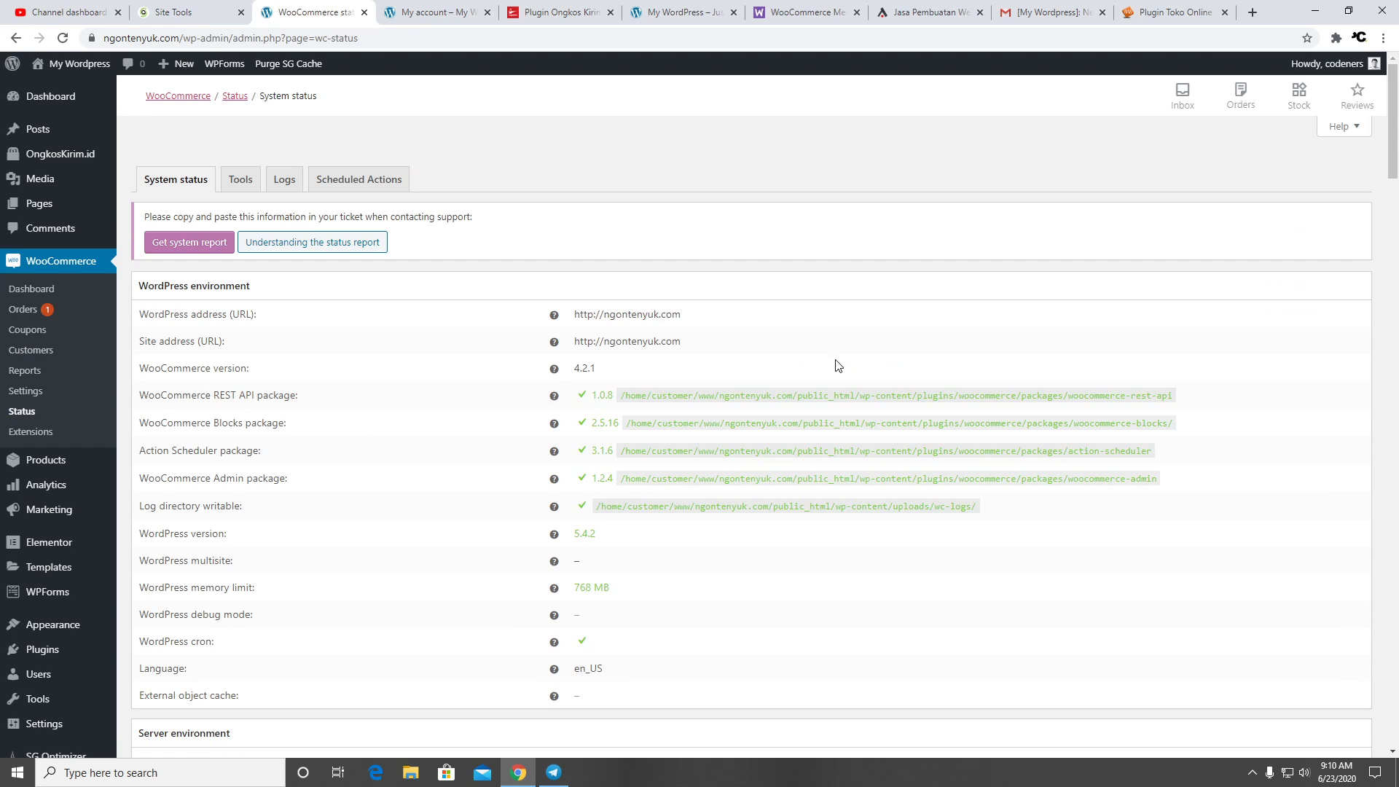
{"action": "scroll", "coordinate": [631, 397], "scroll_direction": "down", "scroll_amount": 10}
{"action": "scroll", "coordinate": [760, 405], "scroll_direction": "down", "scroll_amount": 20}
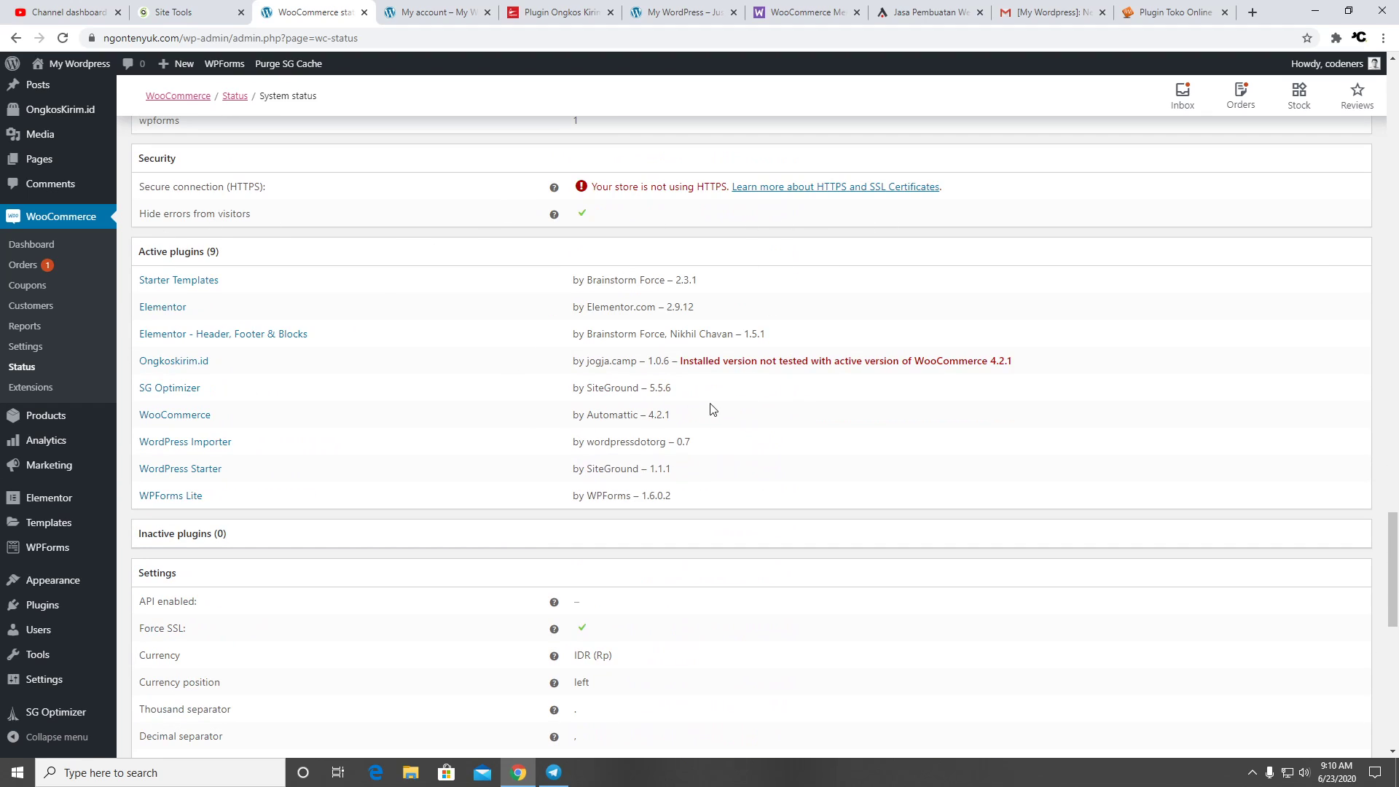
{"action": "scroll", "coordinate": [762, 388], "scroll_direction": "down", "scroll_amount": 8}
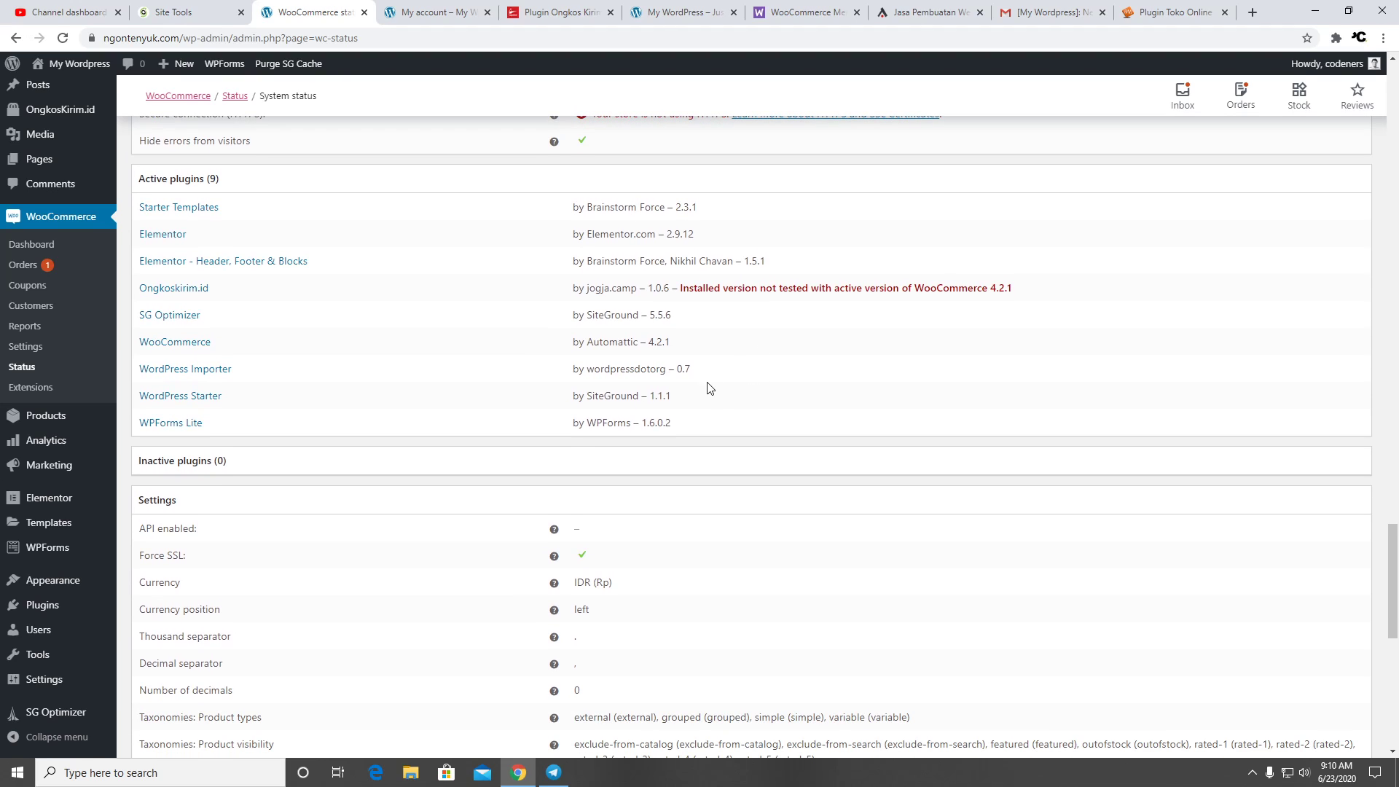
{"action": "scroll", "coordinate": [750, 382], "scroll_direction": "down", "scroll_amount": 3}
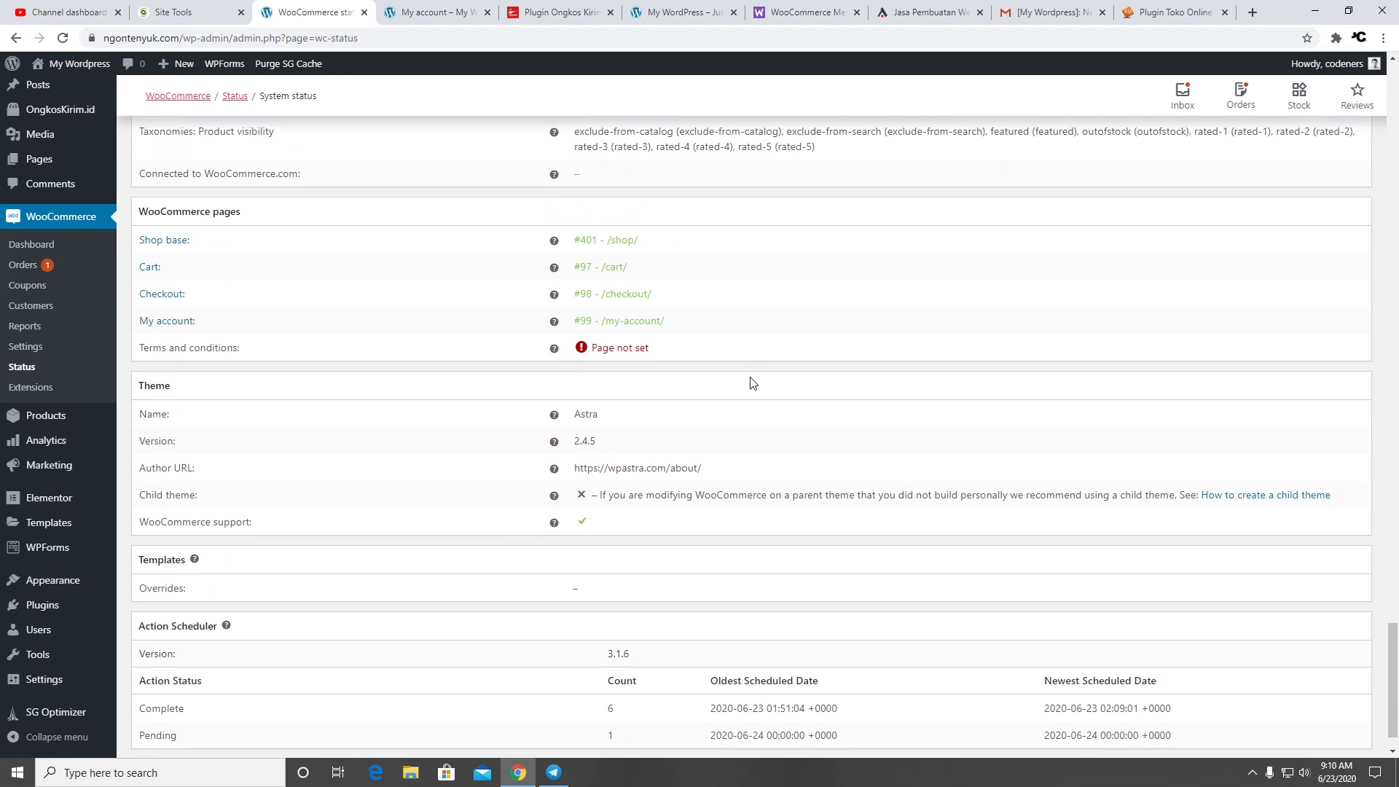
{"action": "scroll", "coordinate": [675, 365], "scroll_direction": "up", "scroll_amount": 14}
{"action": "scroll", "coordinate": [677, 367], "scroll_direction": "up", "scroll_amount": 20}
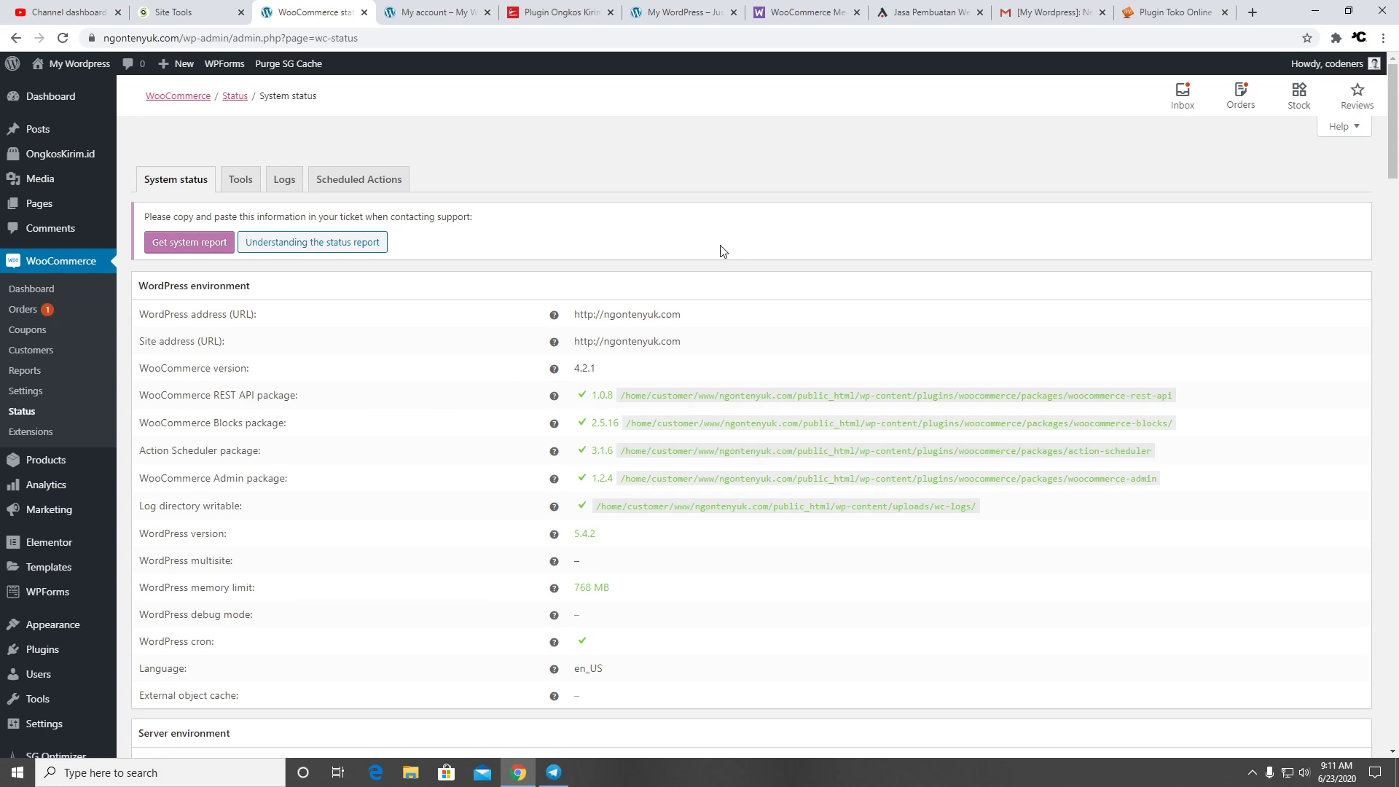
From the My account page, go to the site's Home page and open it with Elementor
{"action": "left_click", "coordinate": [439, 22]}
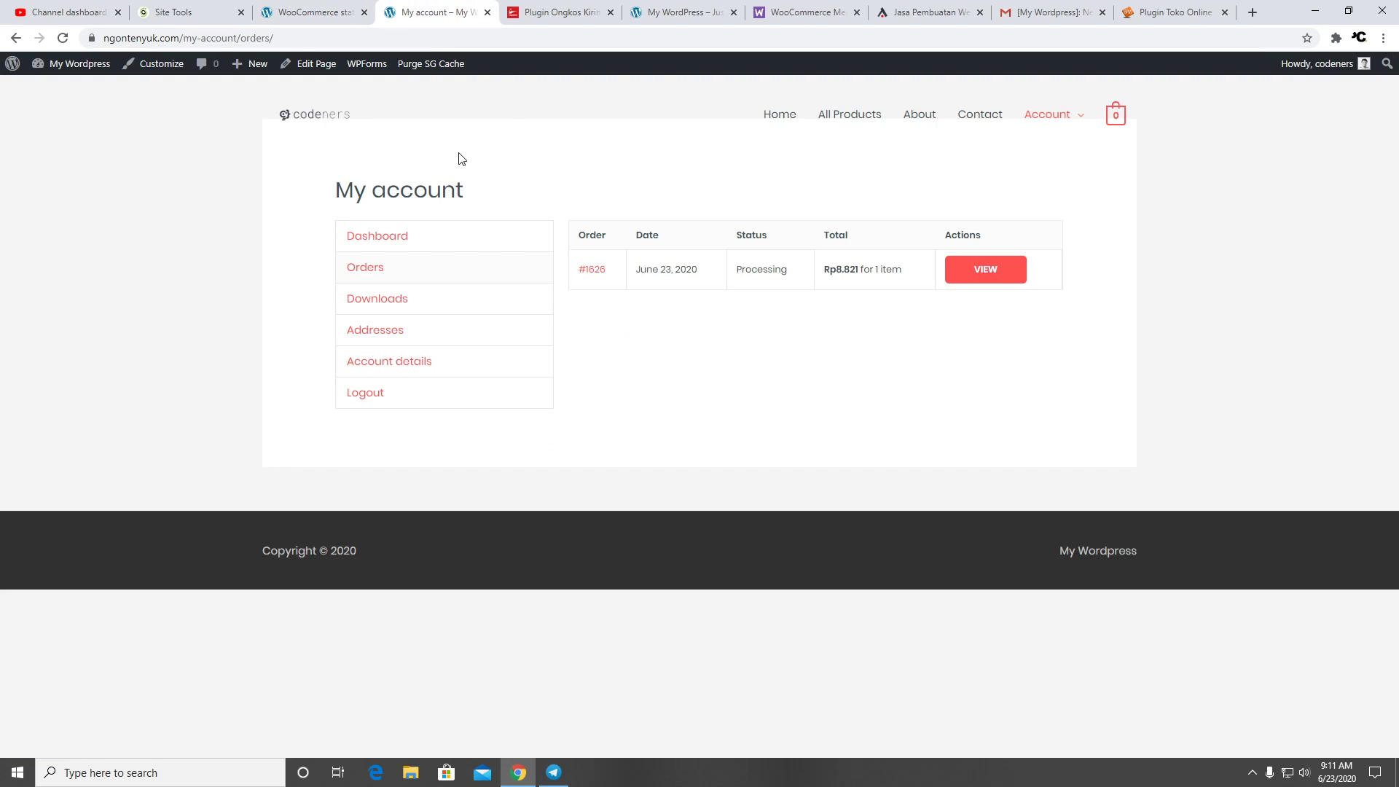
{"action": "left_click", "coordinate": [762, 114]}
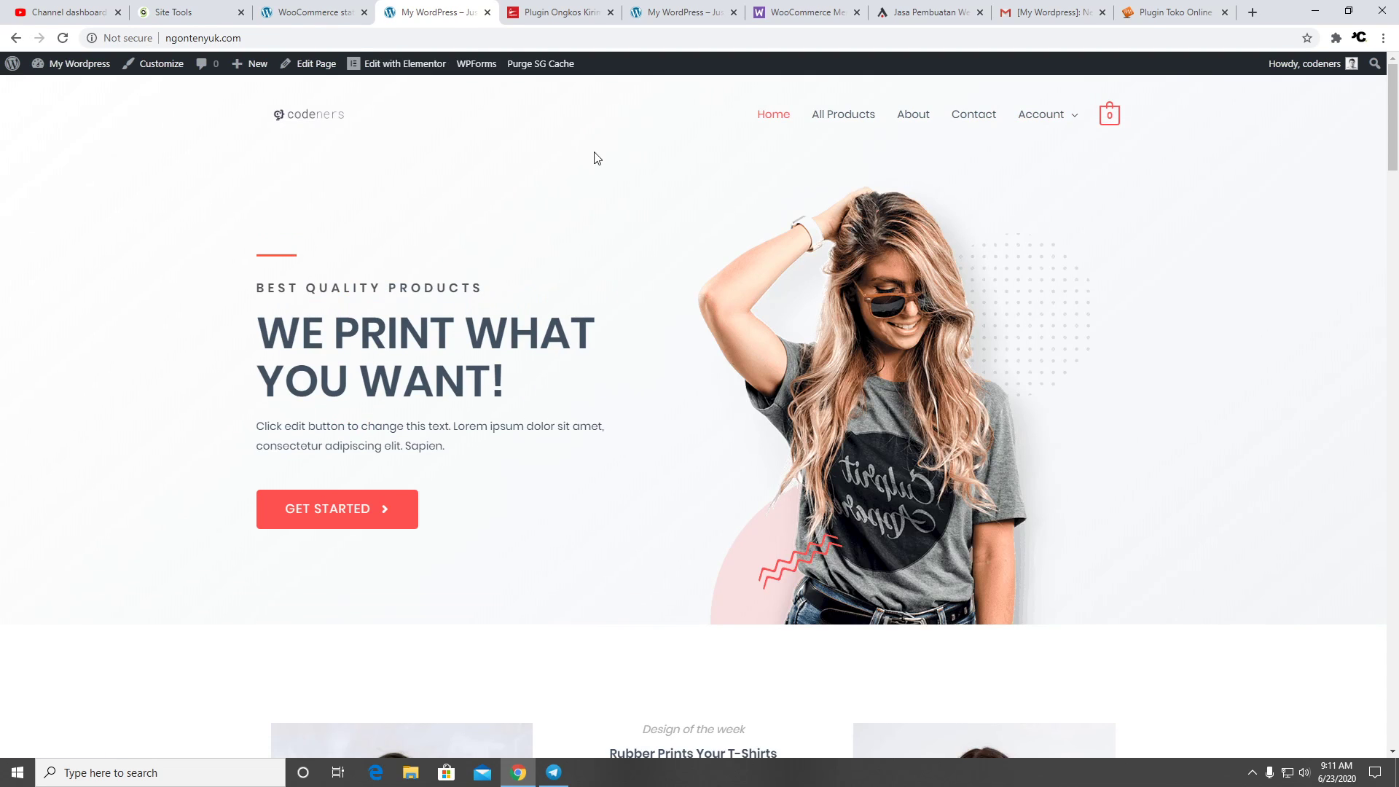
{"action": "left_click", "coordinate": [391, 70]}
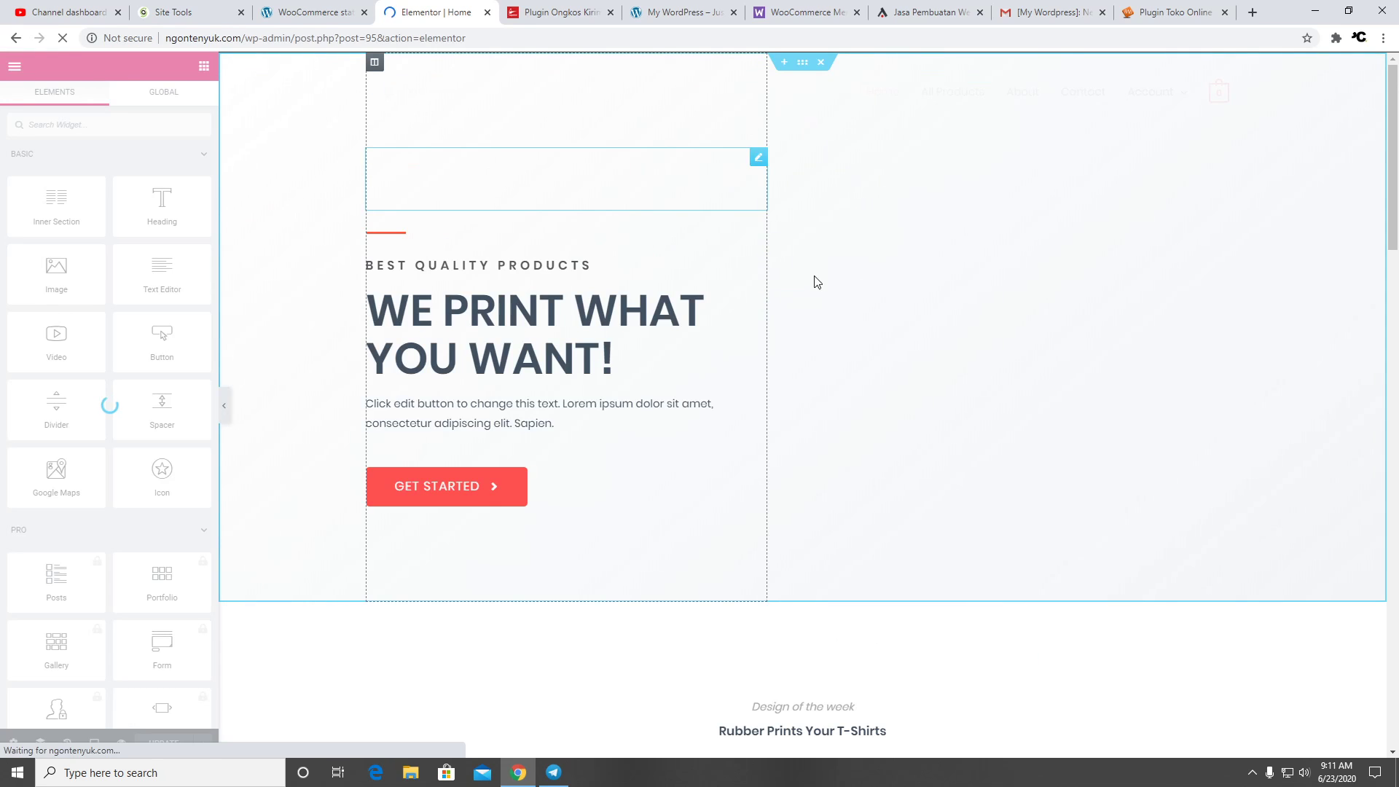
Select the text of the BEST QUALITY PRODUCTS and WE PRINT WHAT YOU WANT! headings
{"action": "scroll", "coordinate": [619, 318], "scroll_direction": "down", "scroll_amount": 4}
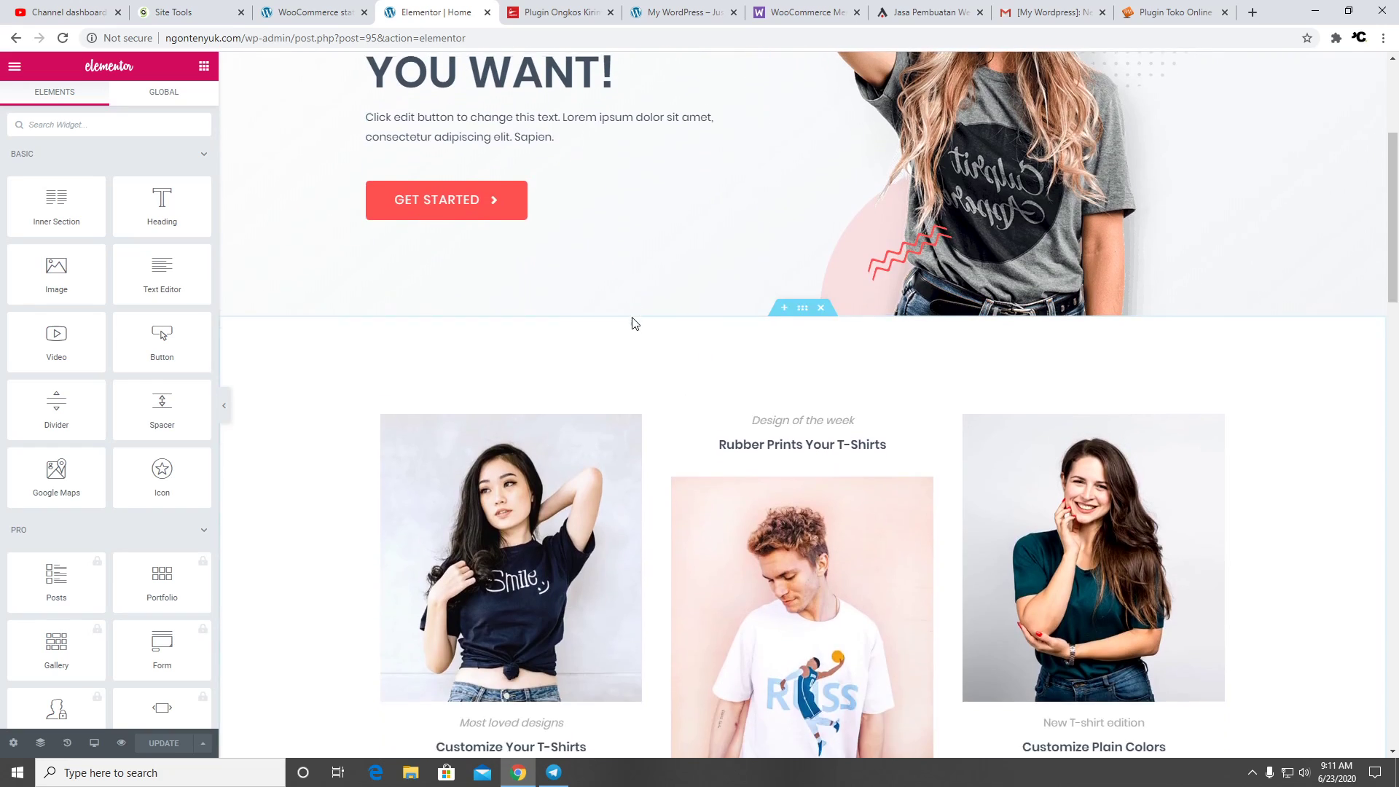
{"action": "scroll", "coordinate": [634, 322], "scroll_direction": "up", "scroll_amount": 4}
{"action": "left_click", "coordinate": [596, 264]}
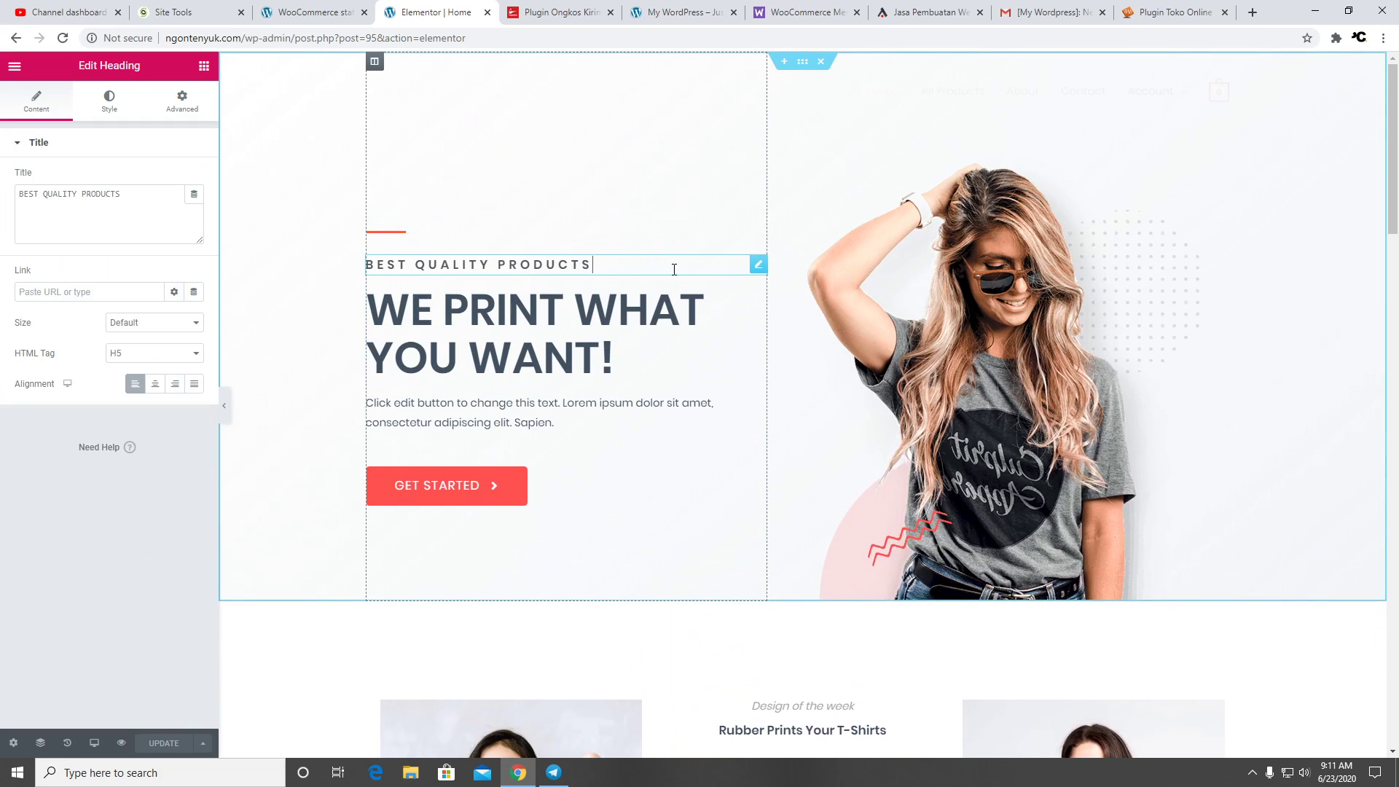
{"action": "left_click_drag", "start_coordinate": [596, 265], "coordinate": [351, 271]}
{"action": "left_click", "coordinate": [616, 361]}
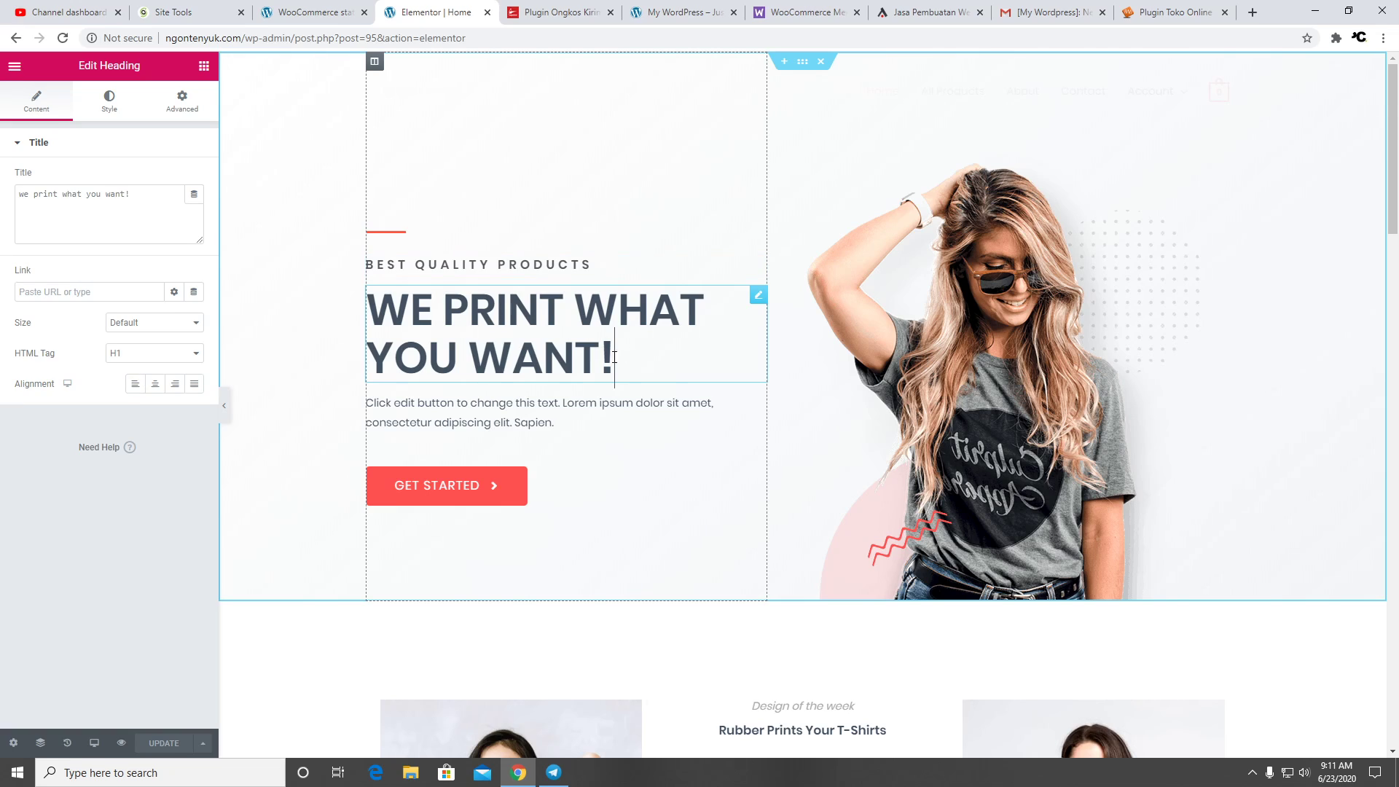
{"action": "left_click_drag", "start_coordinate": [616, 360], "coordinate": [371, 321]}
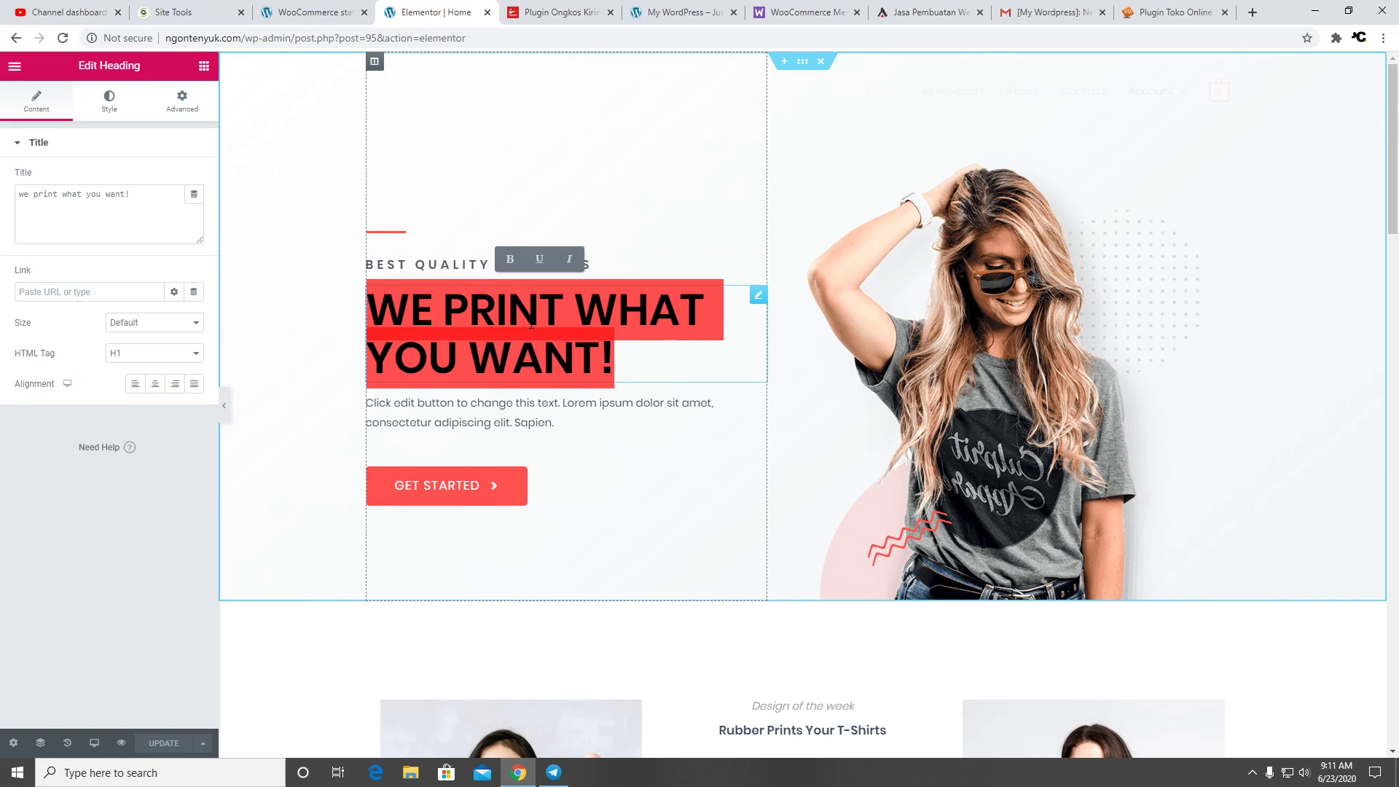
Inspect the Featured Products shortcode showing 8 featured mugs, then return to the WooCommerce status tab
{"action": "scroll", "coordinate": [571, 336], "scroll_direction": "down", "scroll_amount": 3}
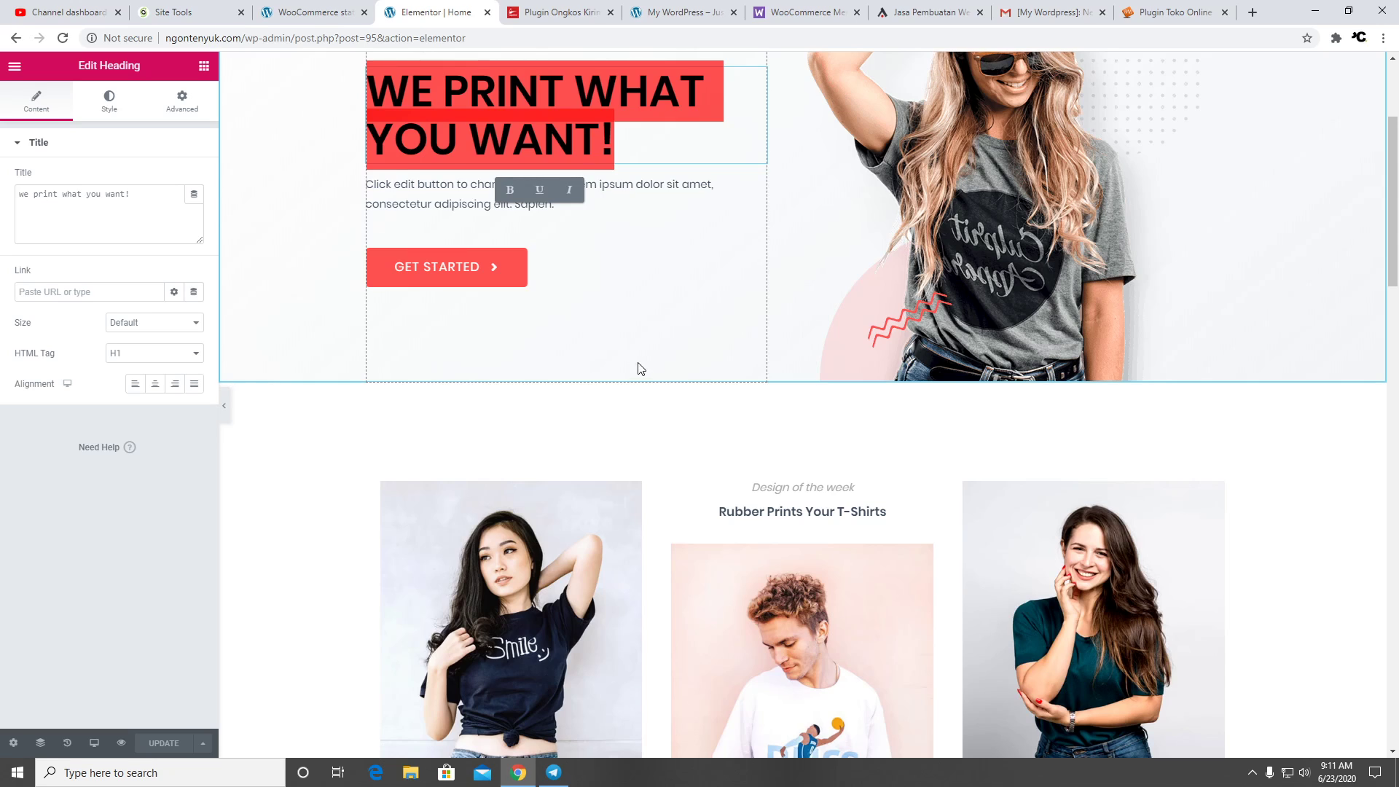
{"action": "scroll", "coordinate": [640, 369], "scroll_direction": "down", "scroll_amount": 8}
{"action": "scroll", "coordinate": [959, 394], "scroll_direction": "down", "scroll_amount": 3}
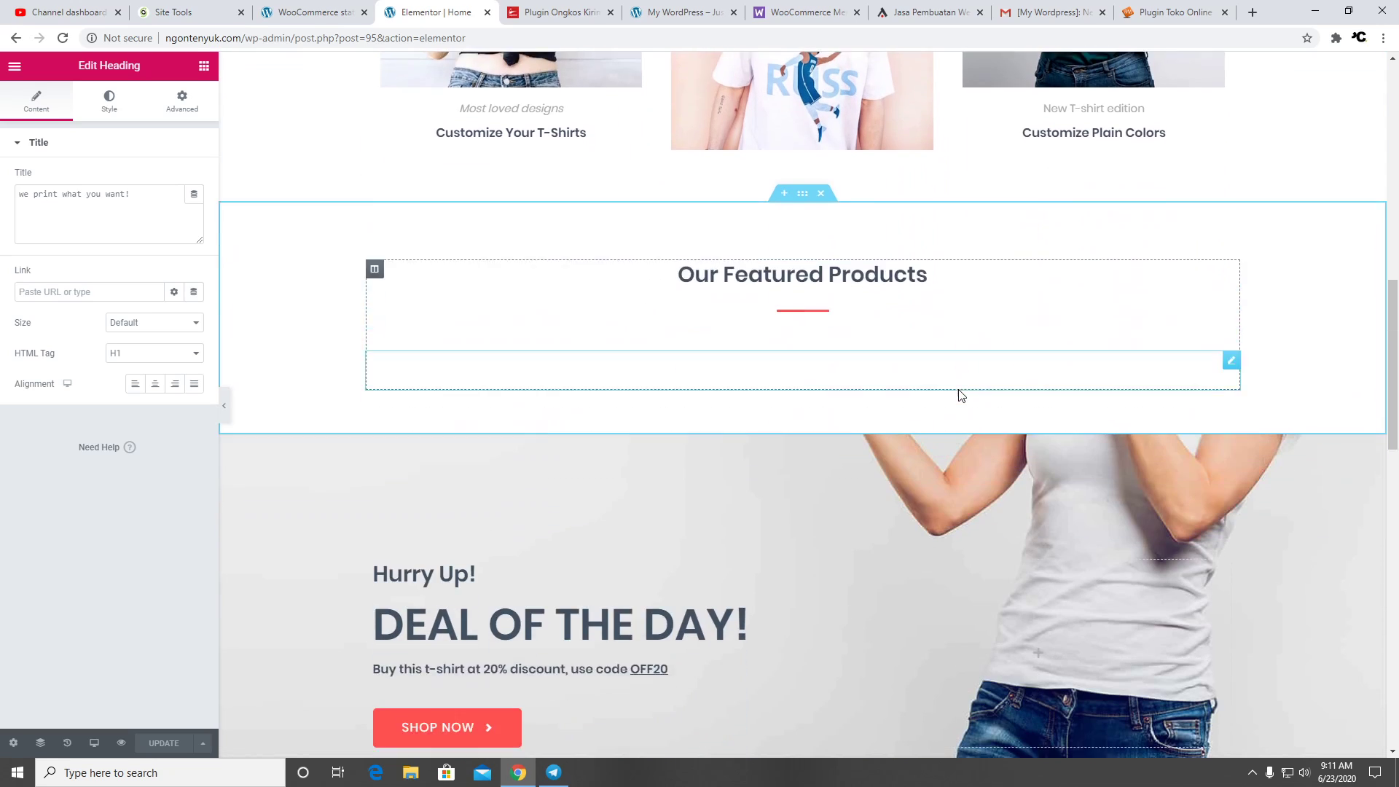
{"action": "left_click", "coordinate": [703, 254]}
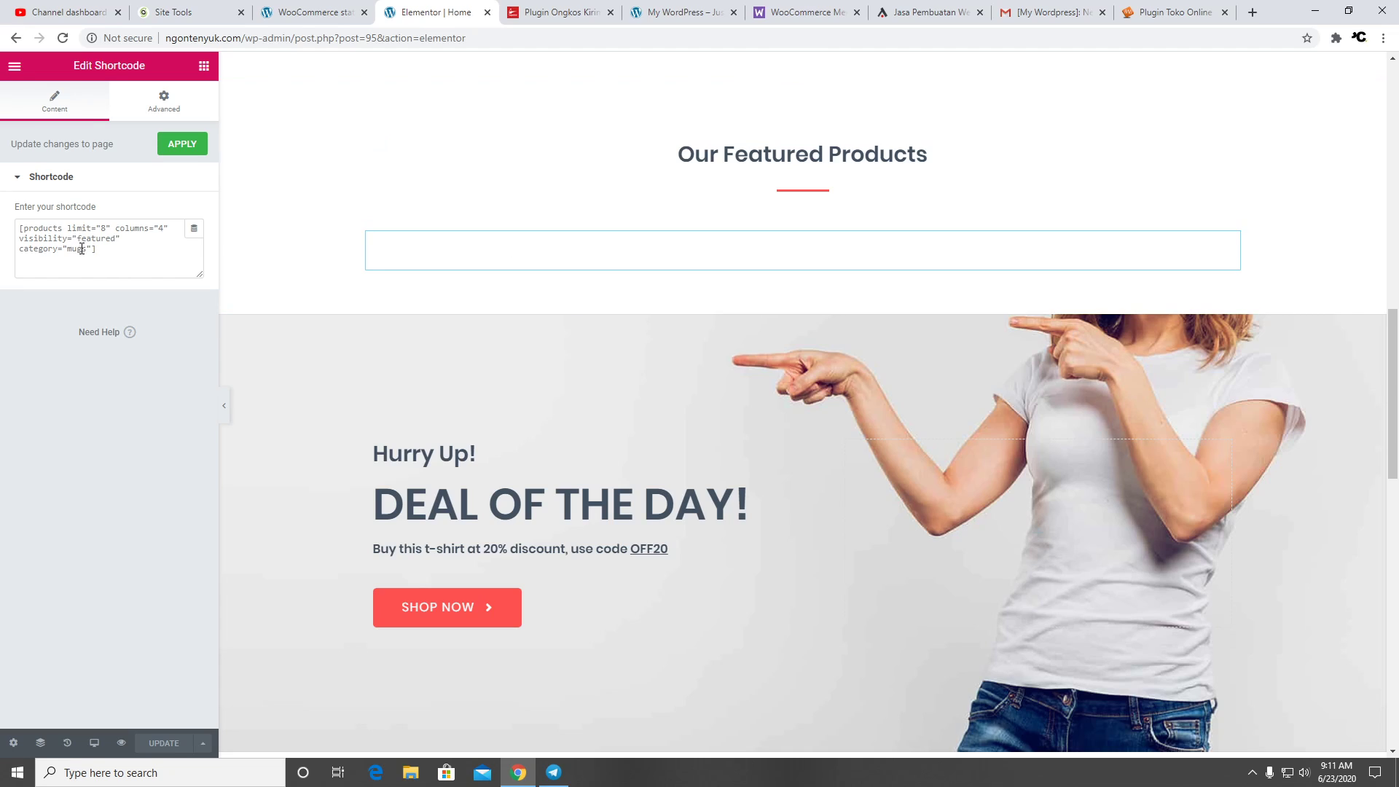
{"action": "left_click", "coordinate": [326, 15]}
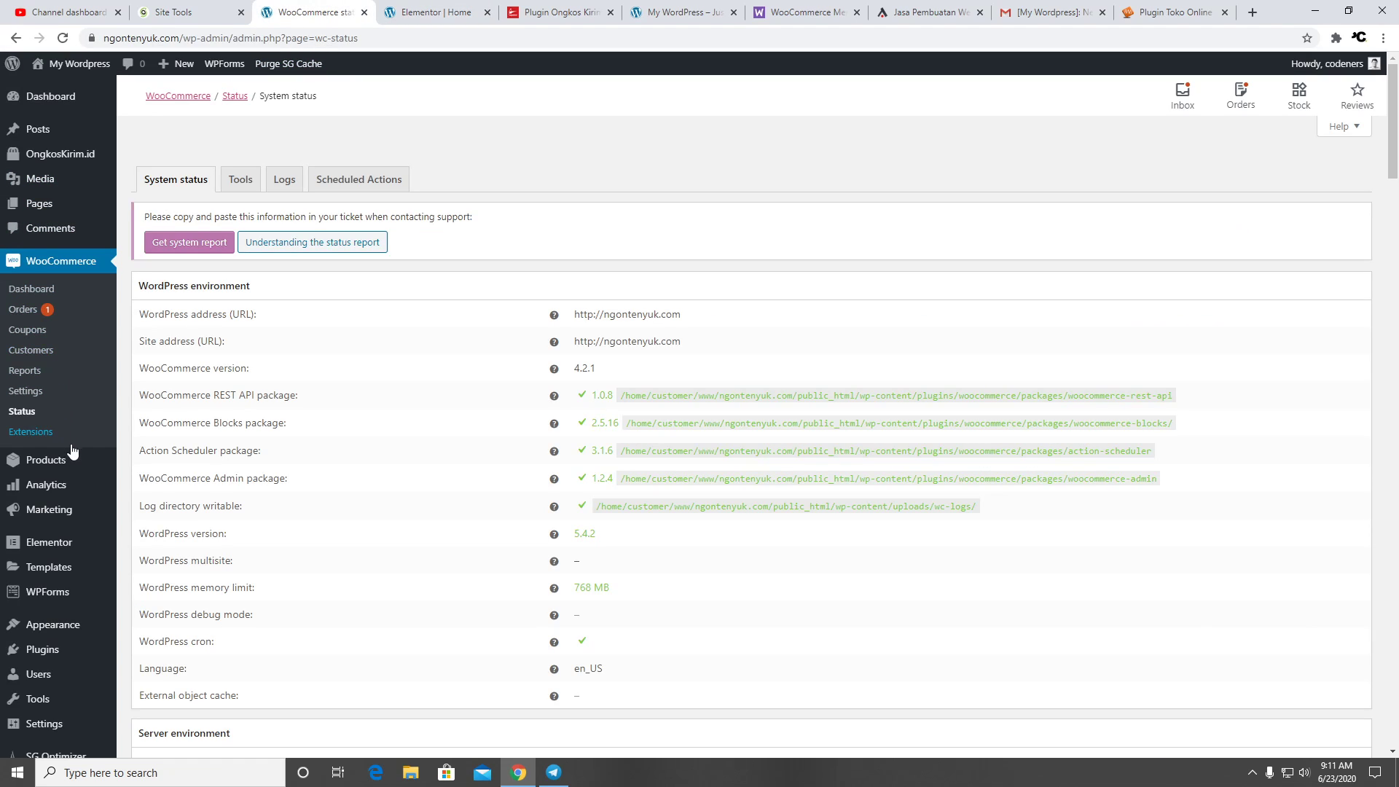
Check the Uncategorized, Mugs and Tshirts product categories, then return to the Elementor Home editor
{"action": "mouse_move", "coordinate": [73, 467]}
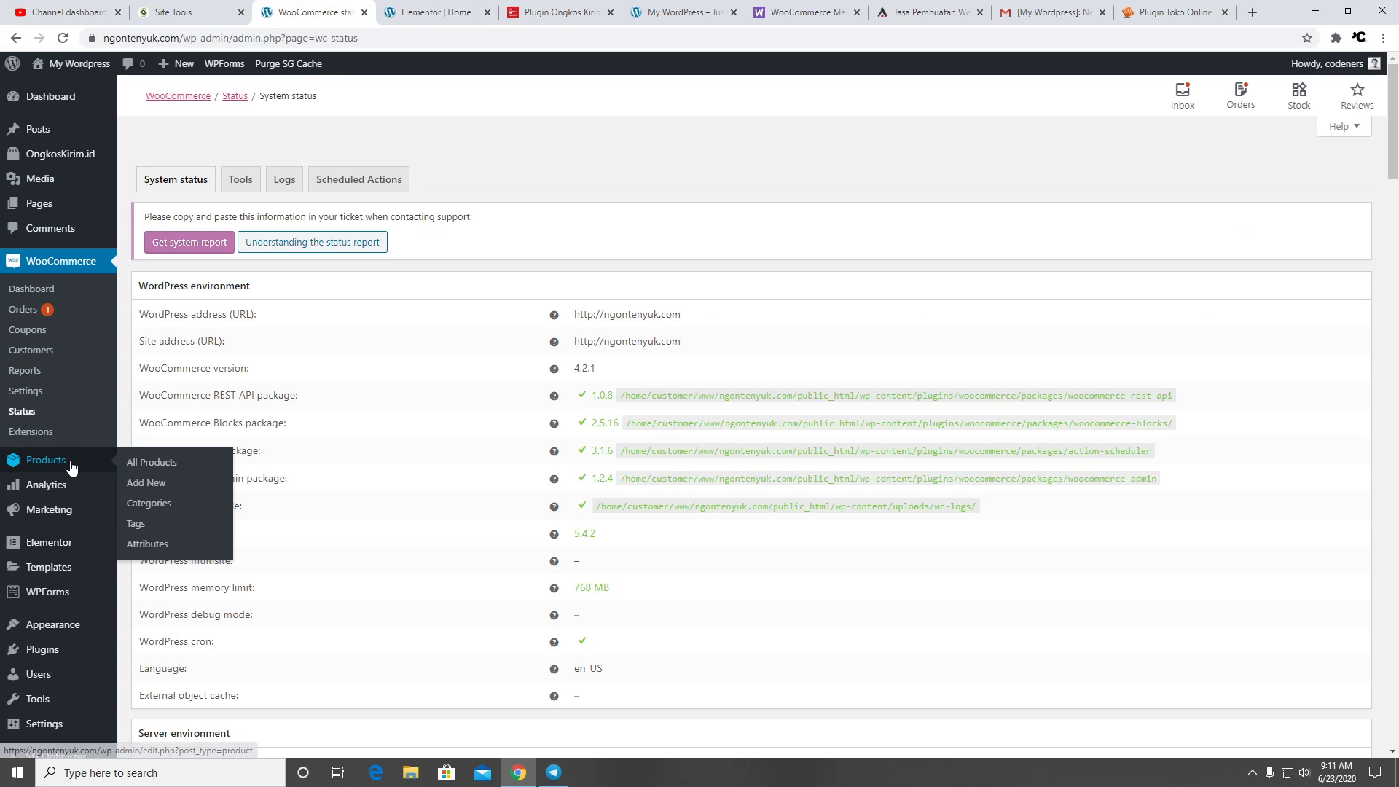
{"action": "left_click", "coordinate": [168, 506]}
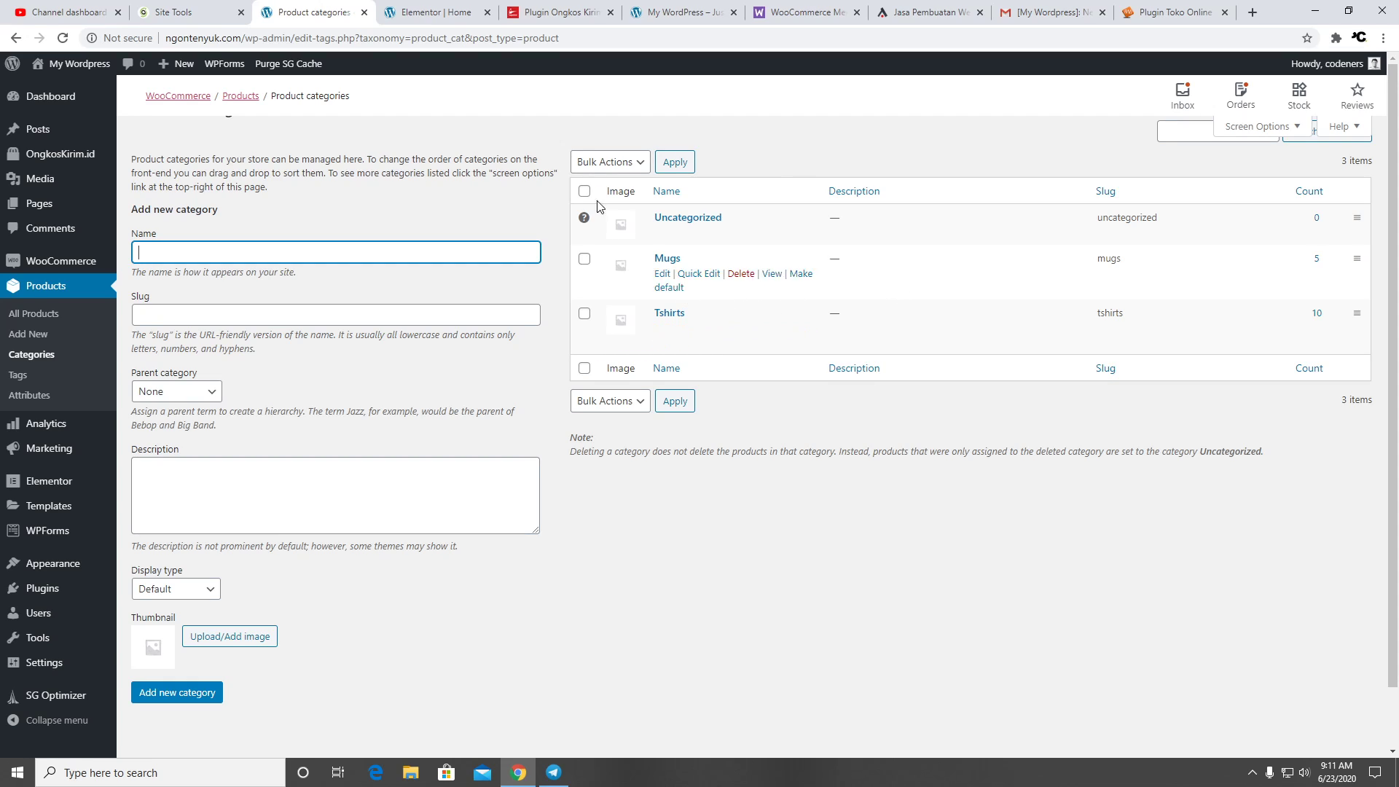
{"action": "left_click", "coordinate": [433, 13]}
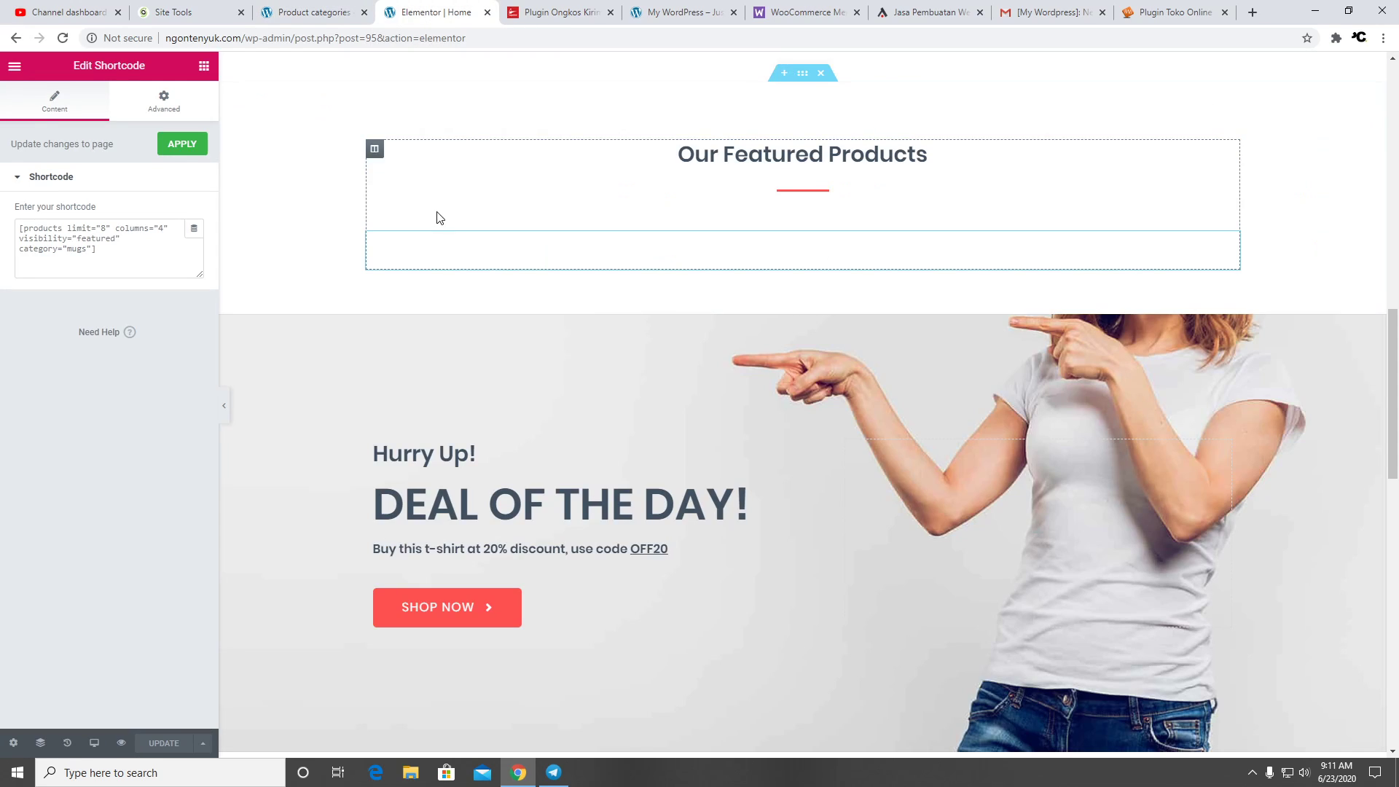
Review the shortcode widget's advanced spacing and background options, then deselect it
{"action": "scroll", "coordinate": [609, 406], "scroll_direction": "down", "scroll_amount": 2}
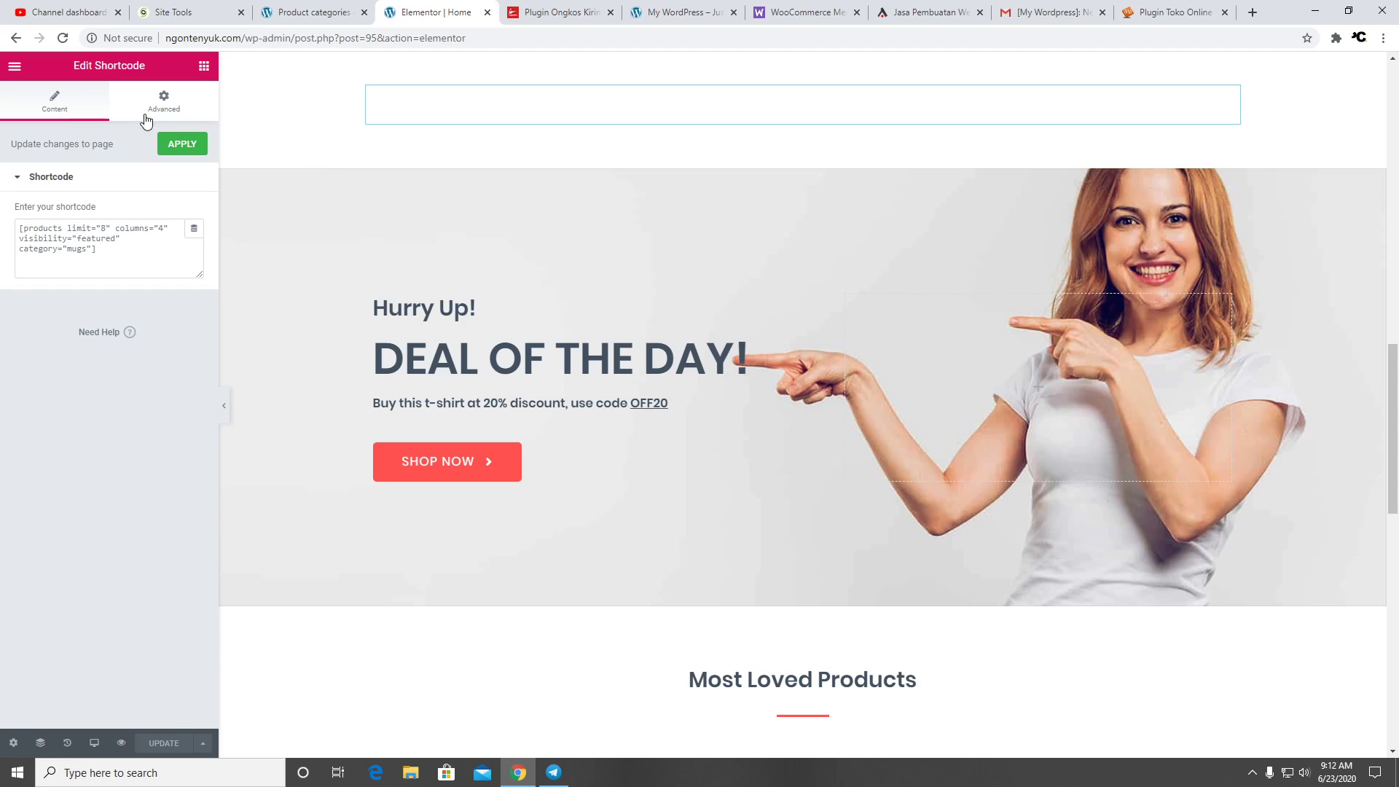
{"action": "left_click", "coordinate": [147, 110]}
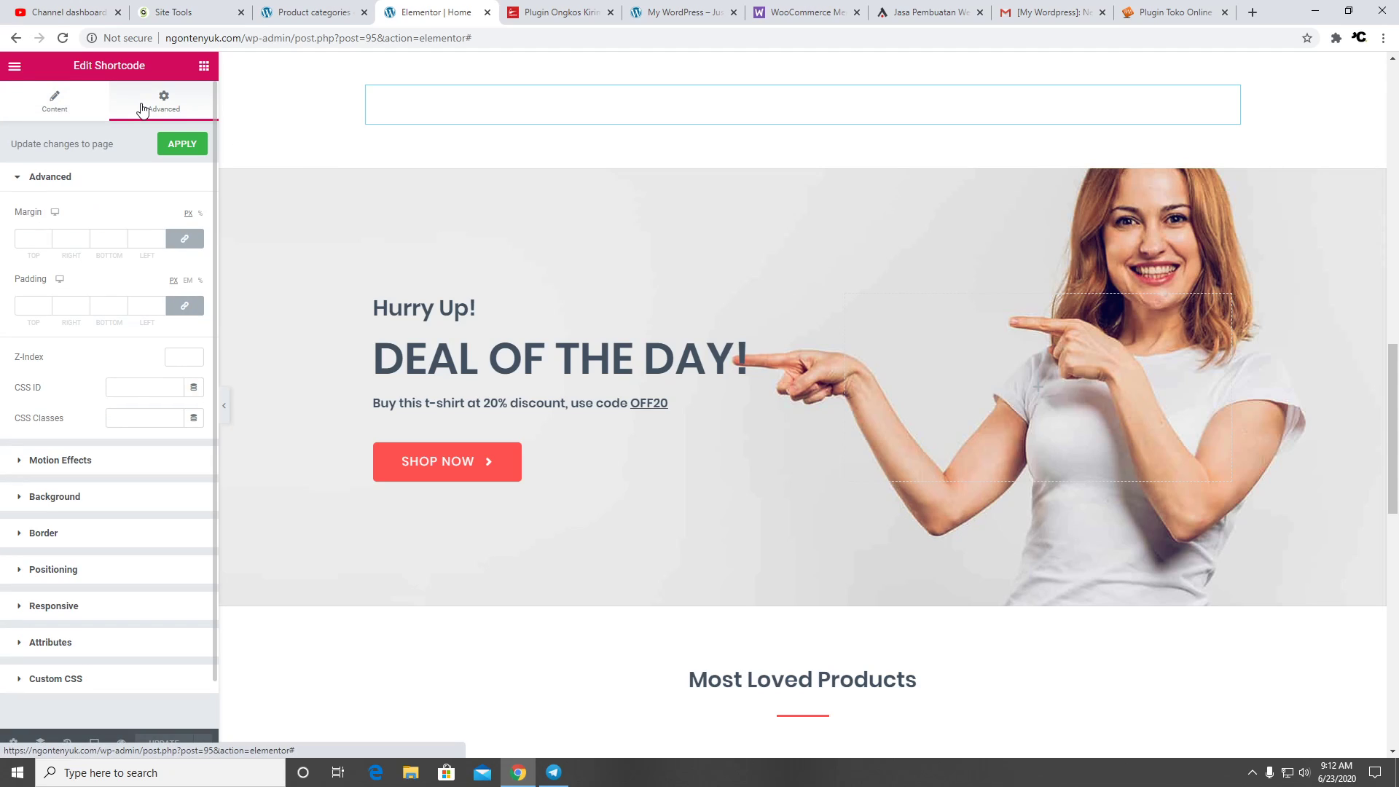
{"action": "scroll", "coordinate": [119, 269], "scroll_direction": "down", "scroll_amount": 1}
{"action": "left_click", "coordinate": [97, 447]}
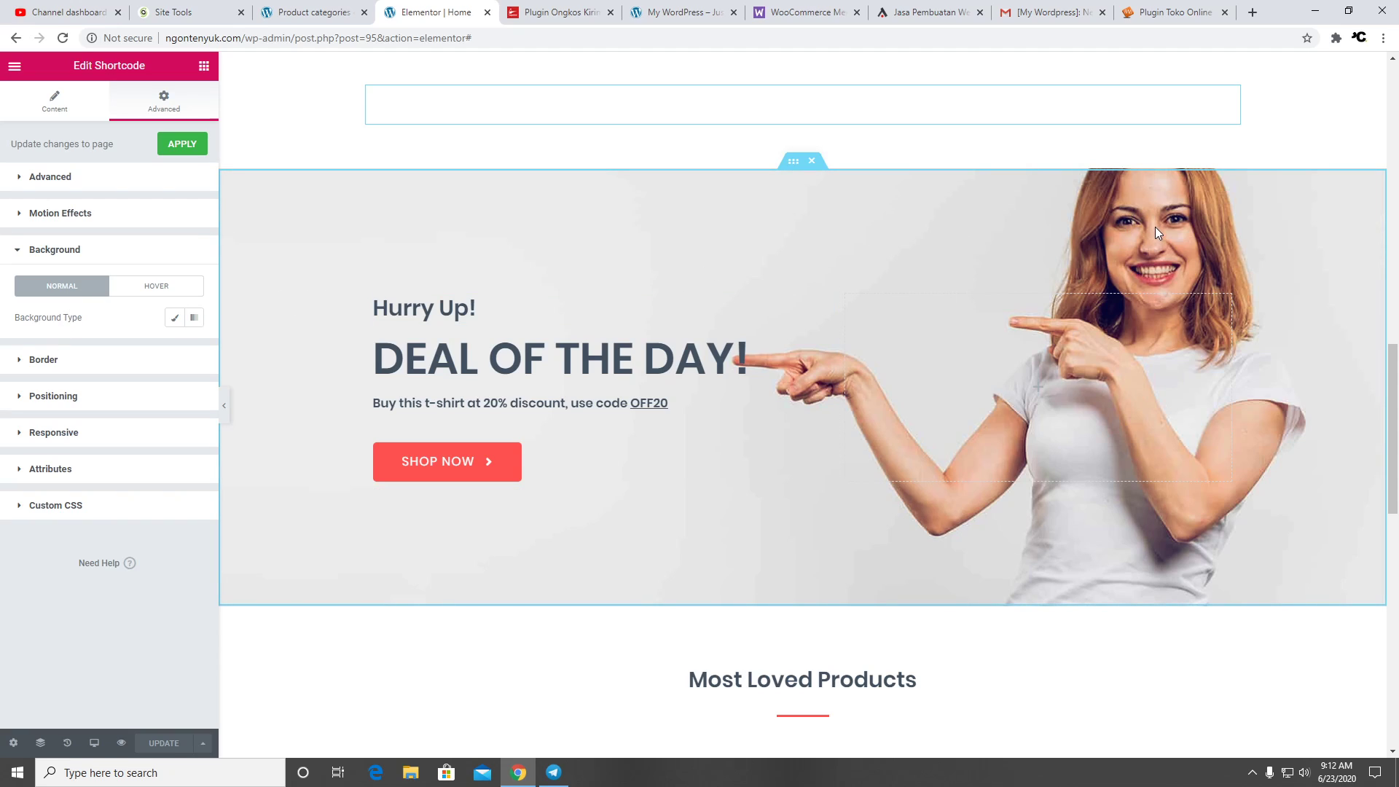
{"action": "left_click", "coordinate": [66, 108]}
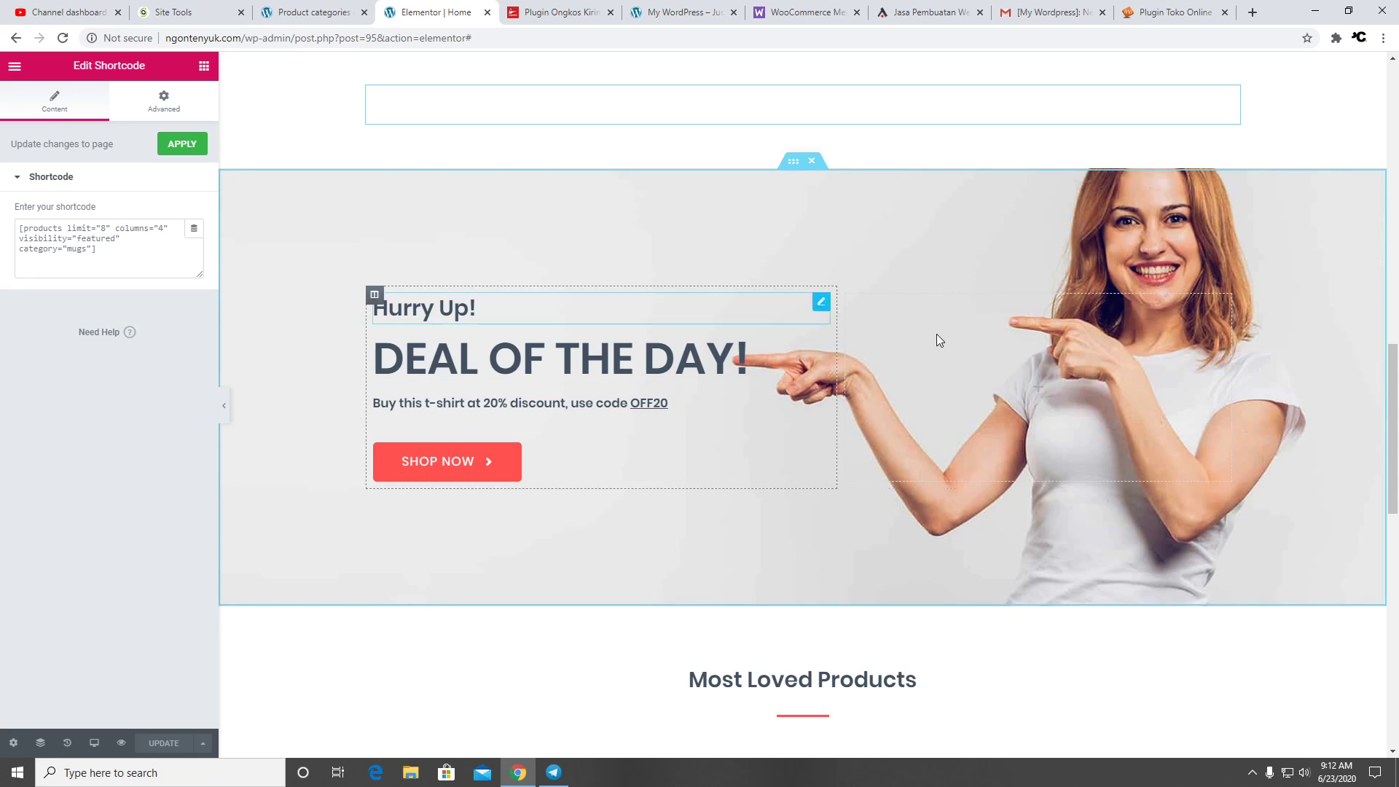
{"action": "left_click", "coordinate": [870, 313]}
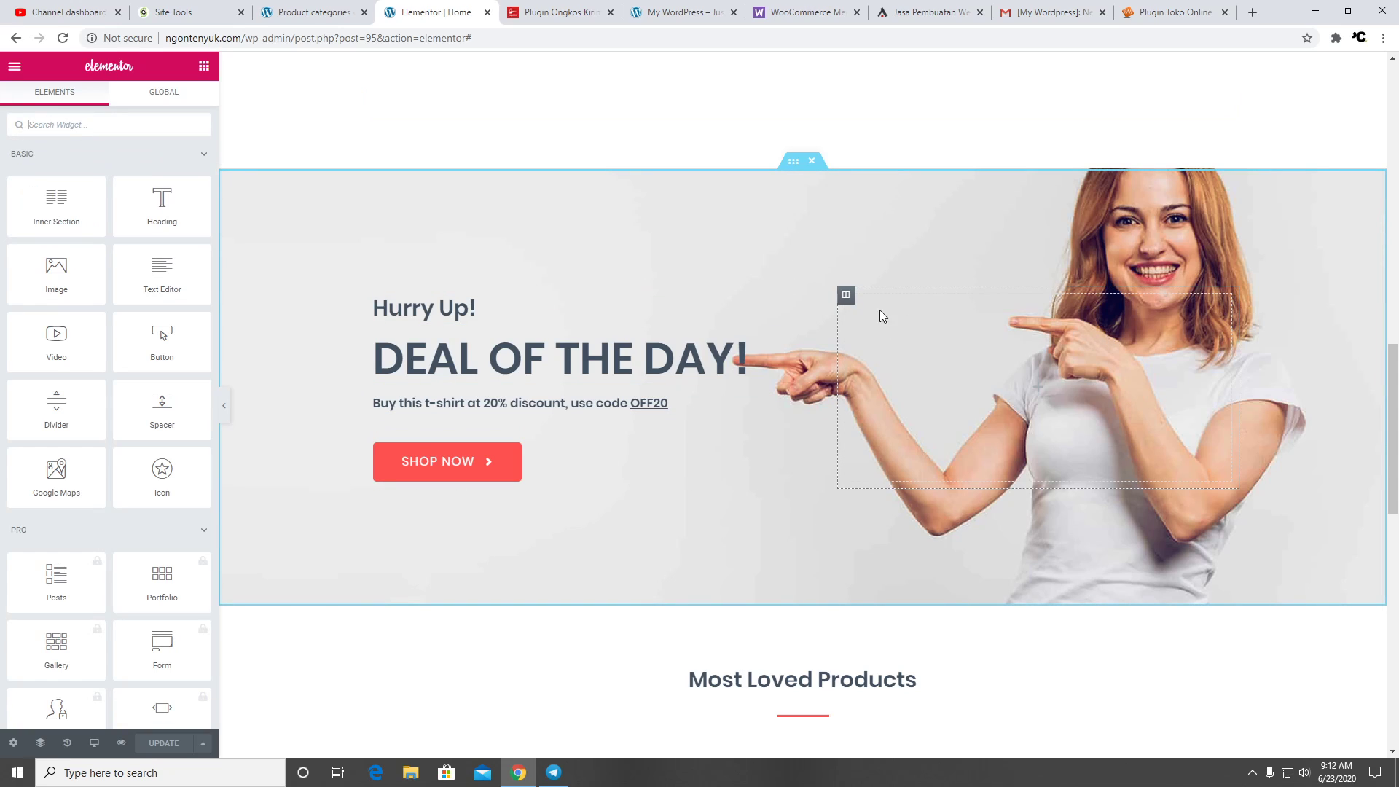
Inspect the Deal of the Day column's style and spacing, then the section's background image settings
{"action": "left_click", "coordinate": [845, 294]}
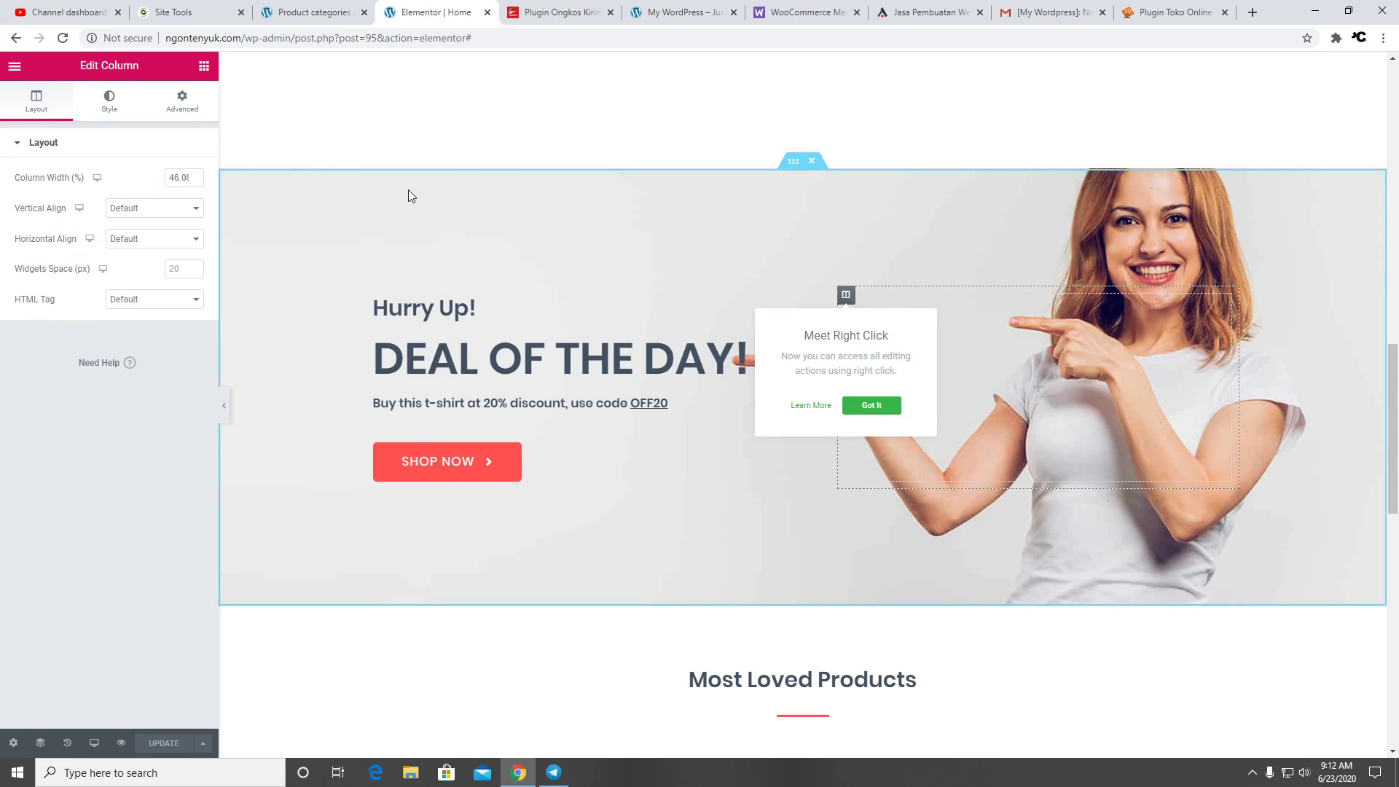
{"action": "left_click", "coordinate": [110, 101]}
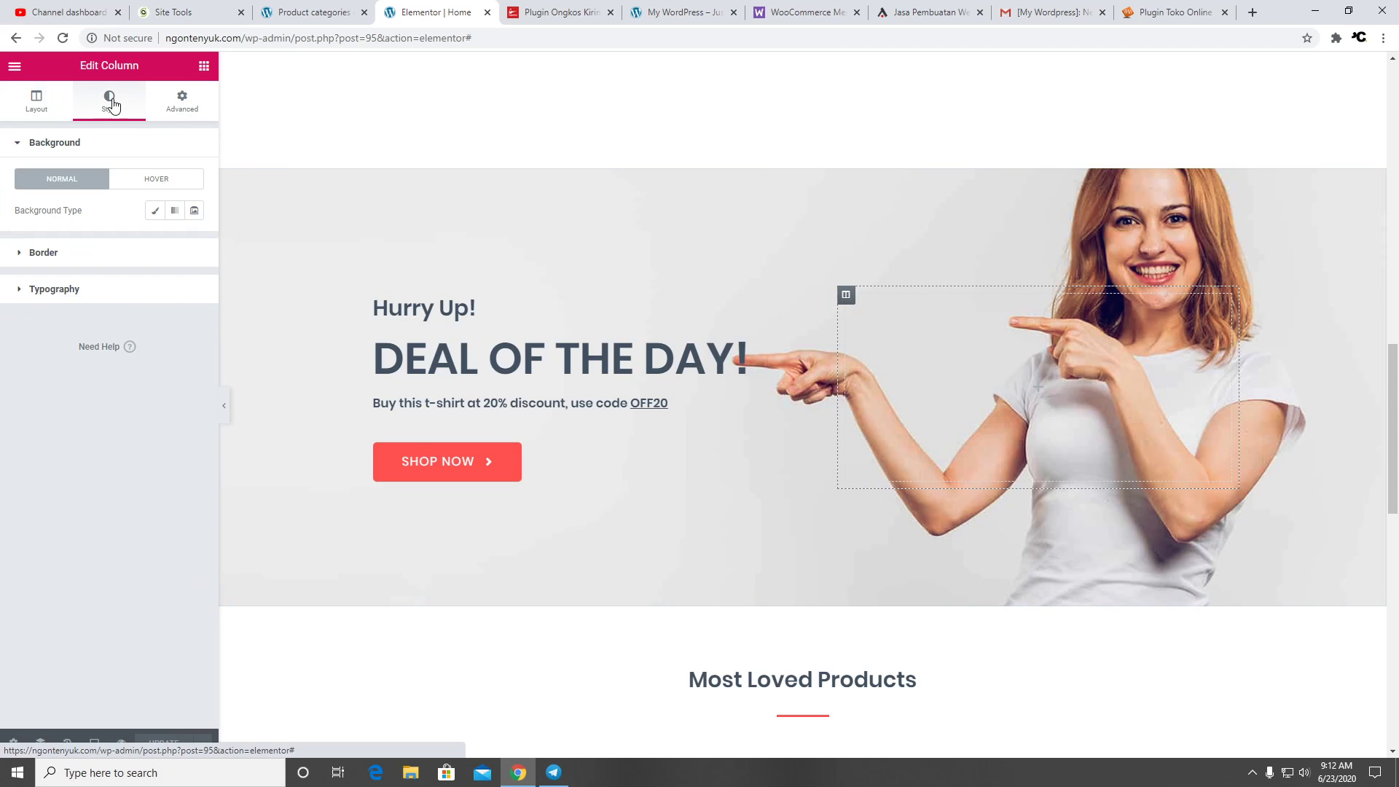
{"action": "left_click", "coordinate": [182, 102]}
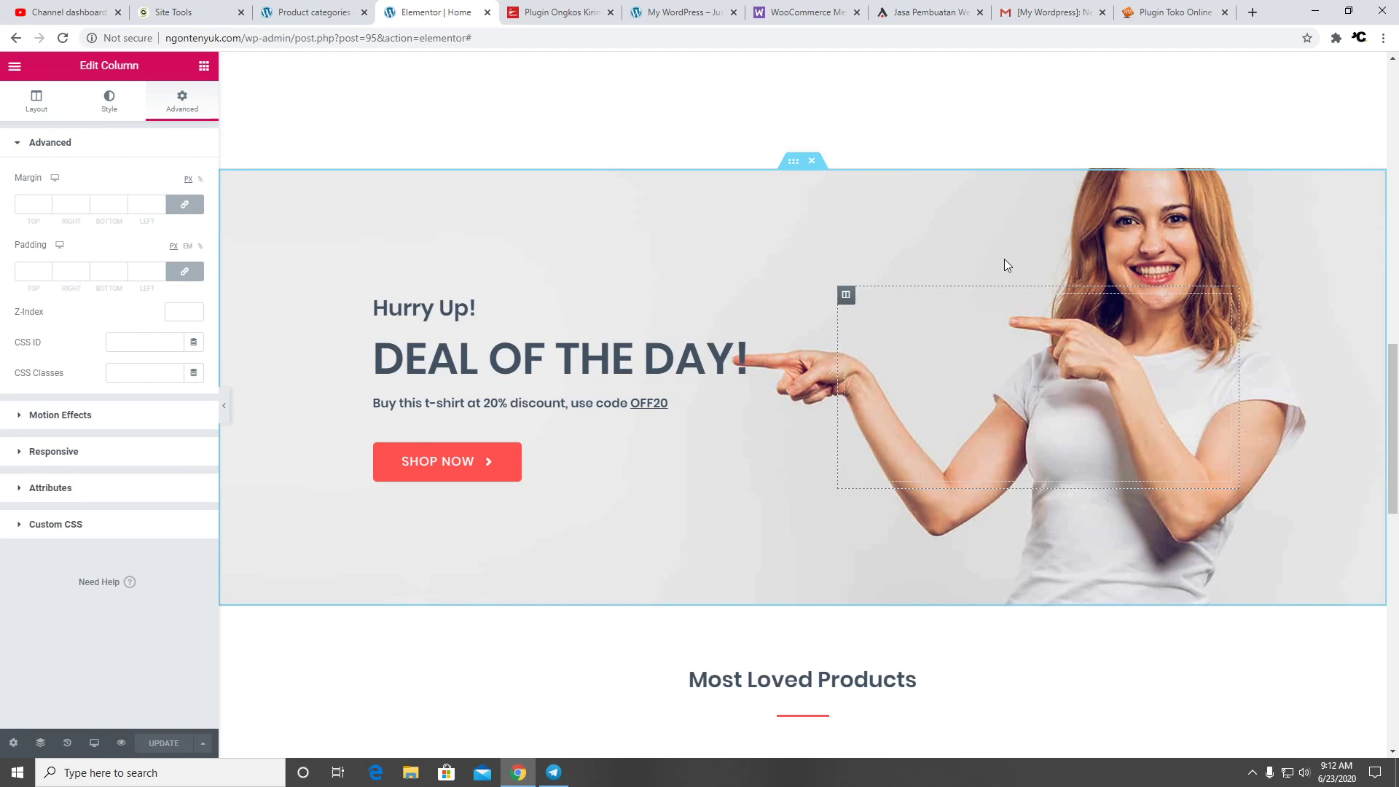
{"action": "left_click", "coordinate": [793, 162]}
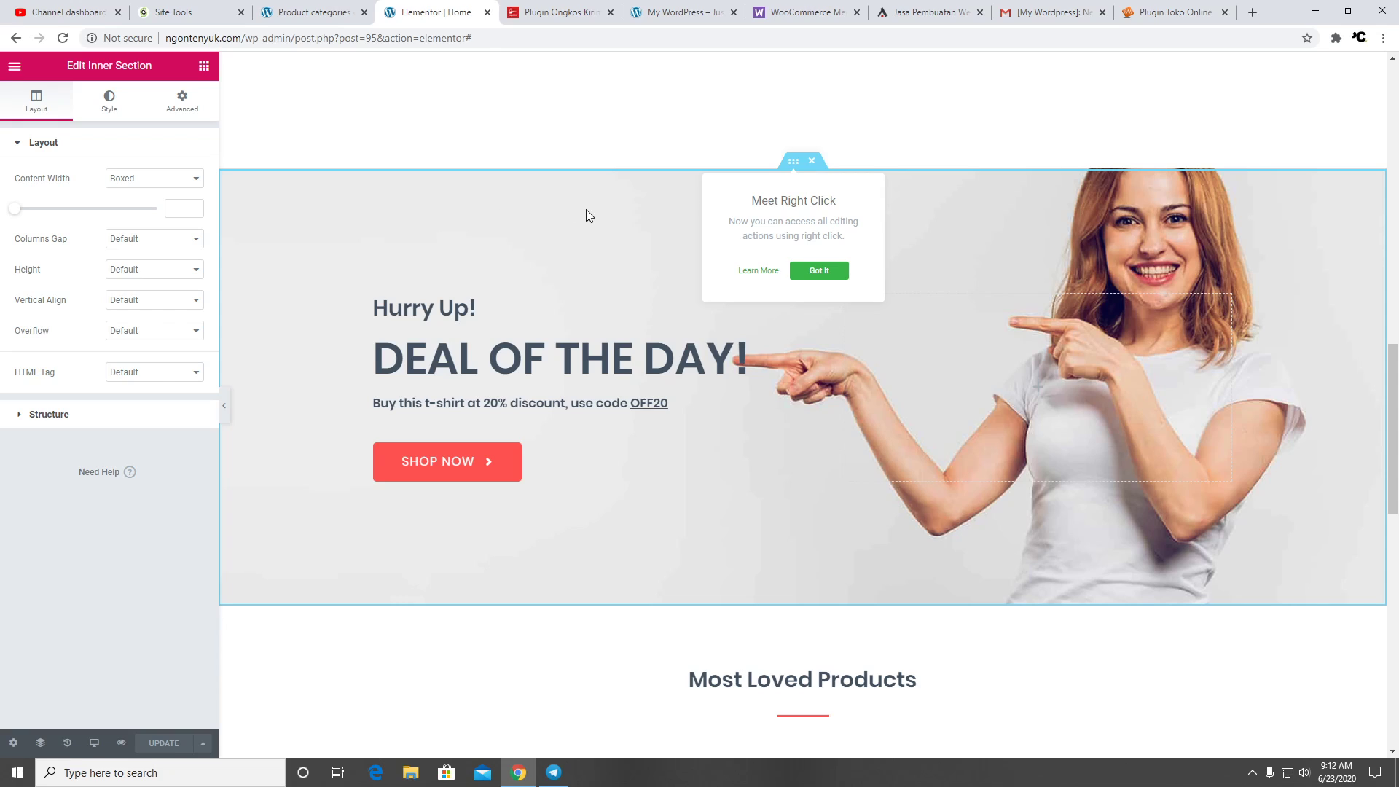
{"action": "left_click", "coordinate": [111, 102]}
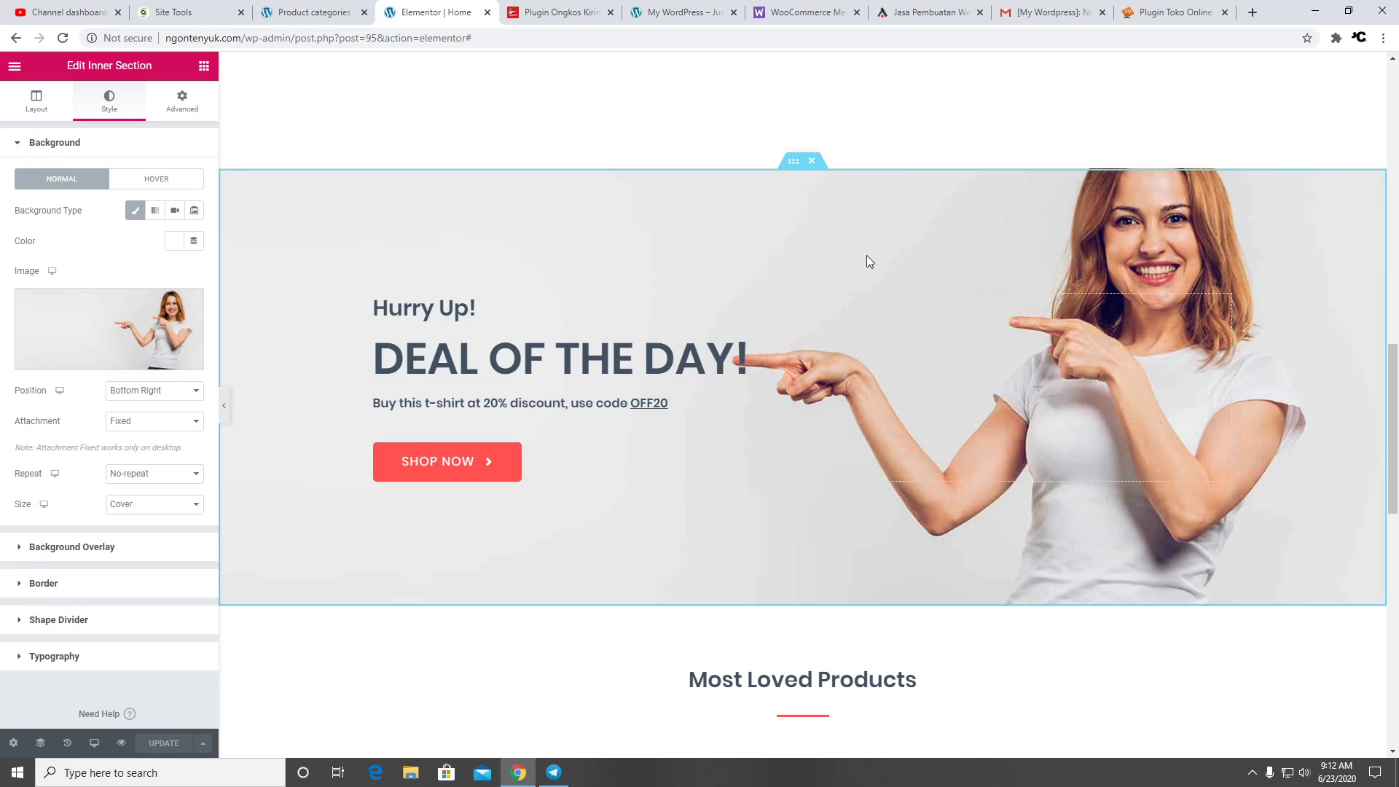
{"action": "scroll", "coordinate": [543, 374], "scroll_direction": "down", "scroll_amount": 5}
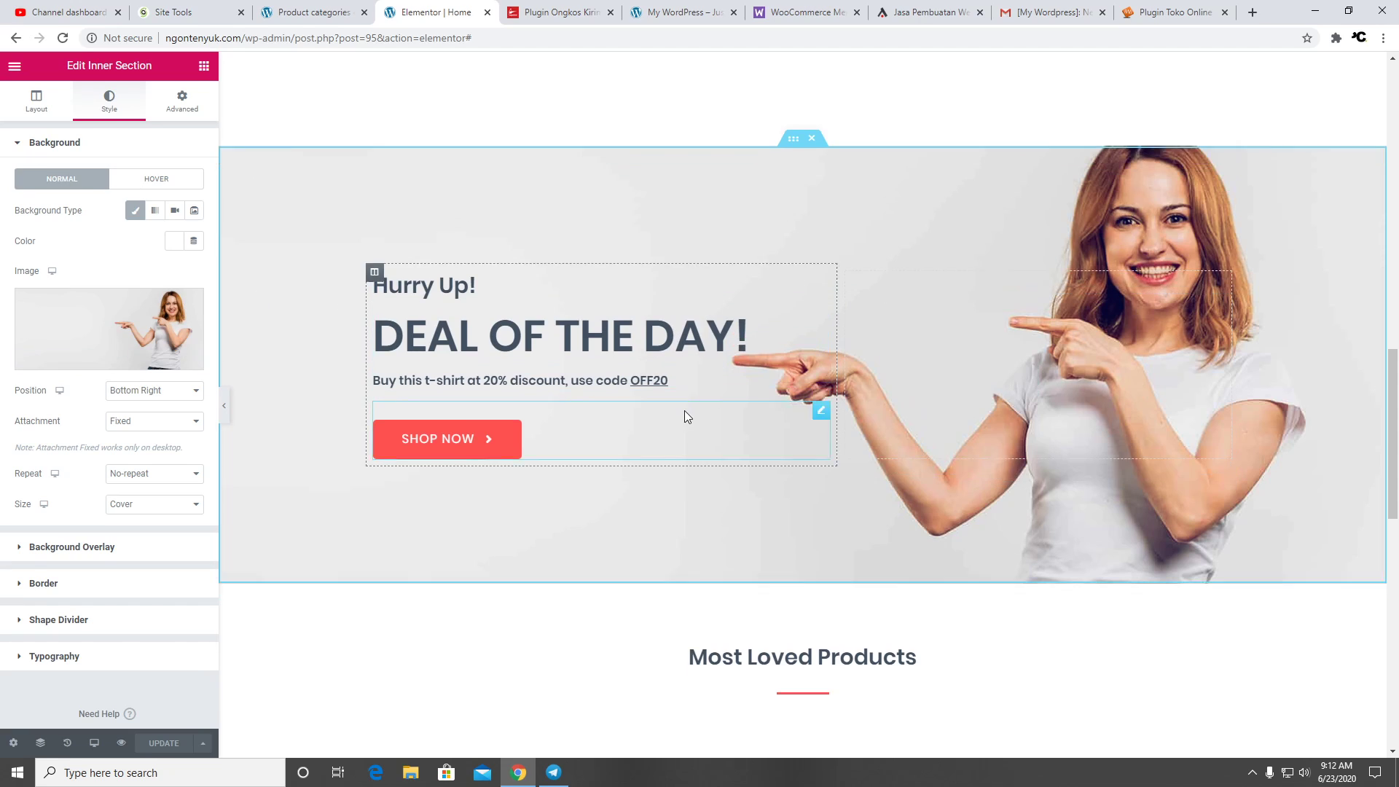
{"action": "scroll", "coordinate": [488, 290], "scroll_direction": "up", "scroll_amount": 3}
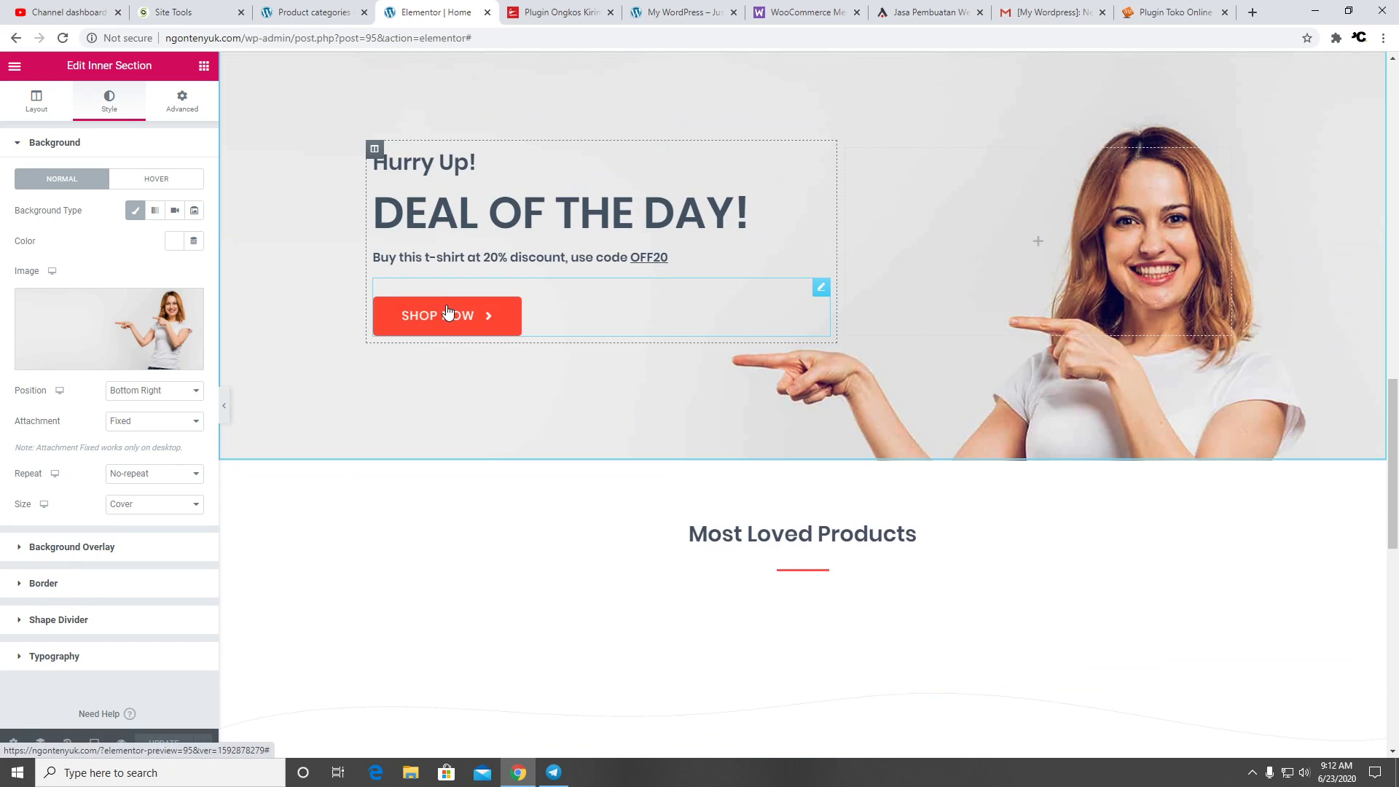
Inspect the SHOP NOW button's link settings, dismissing the Dynamic Content promotion
{"action": "left_click", "coordinate": [446, 318]}
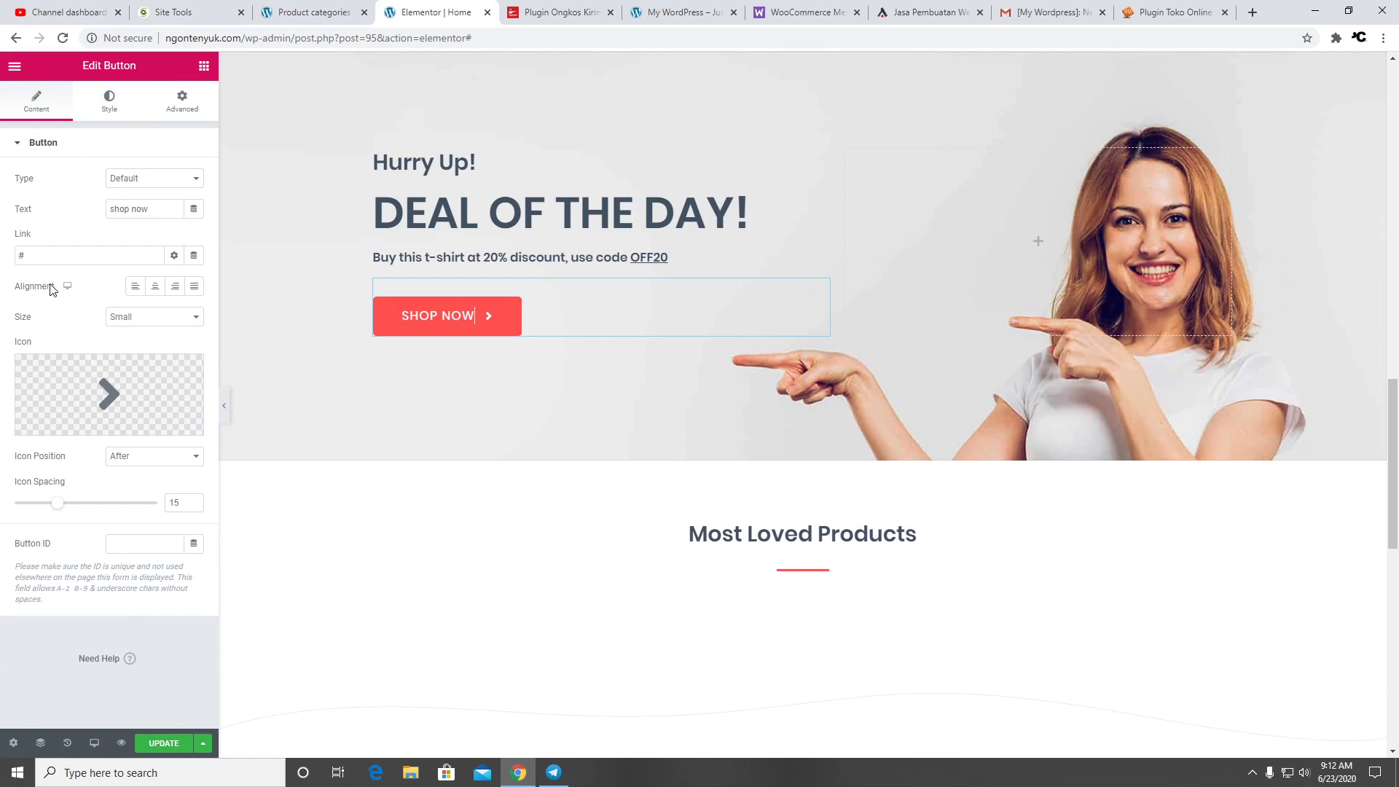
{"action": "left_click", "coordinate": [194, 256]}
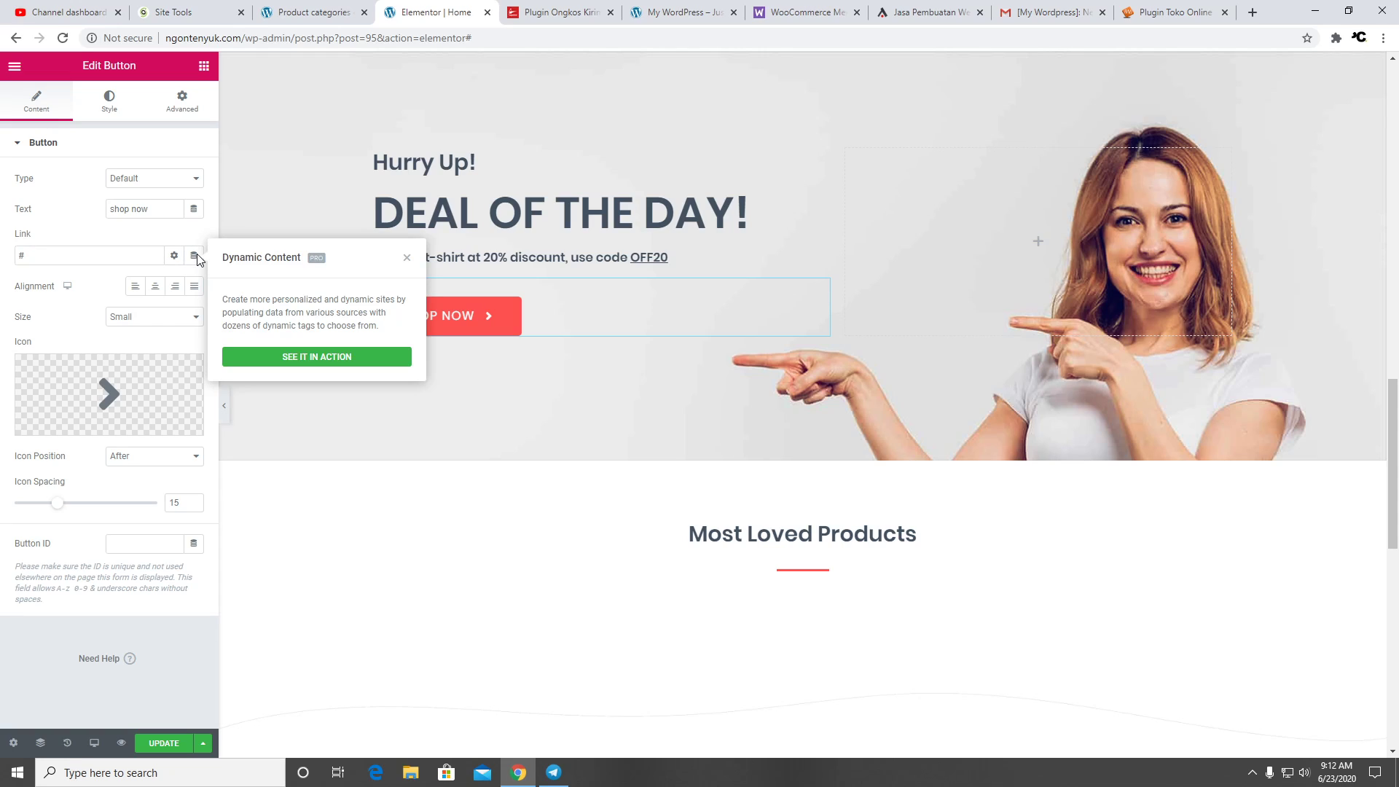
{"action": "left_click", "coordinate": [407, 257]}
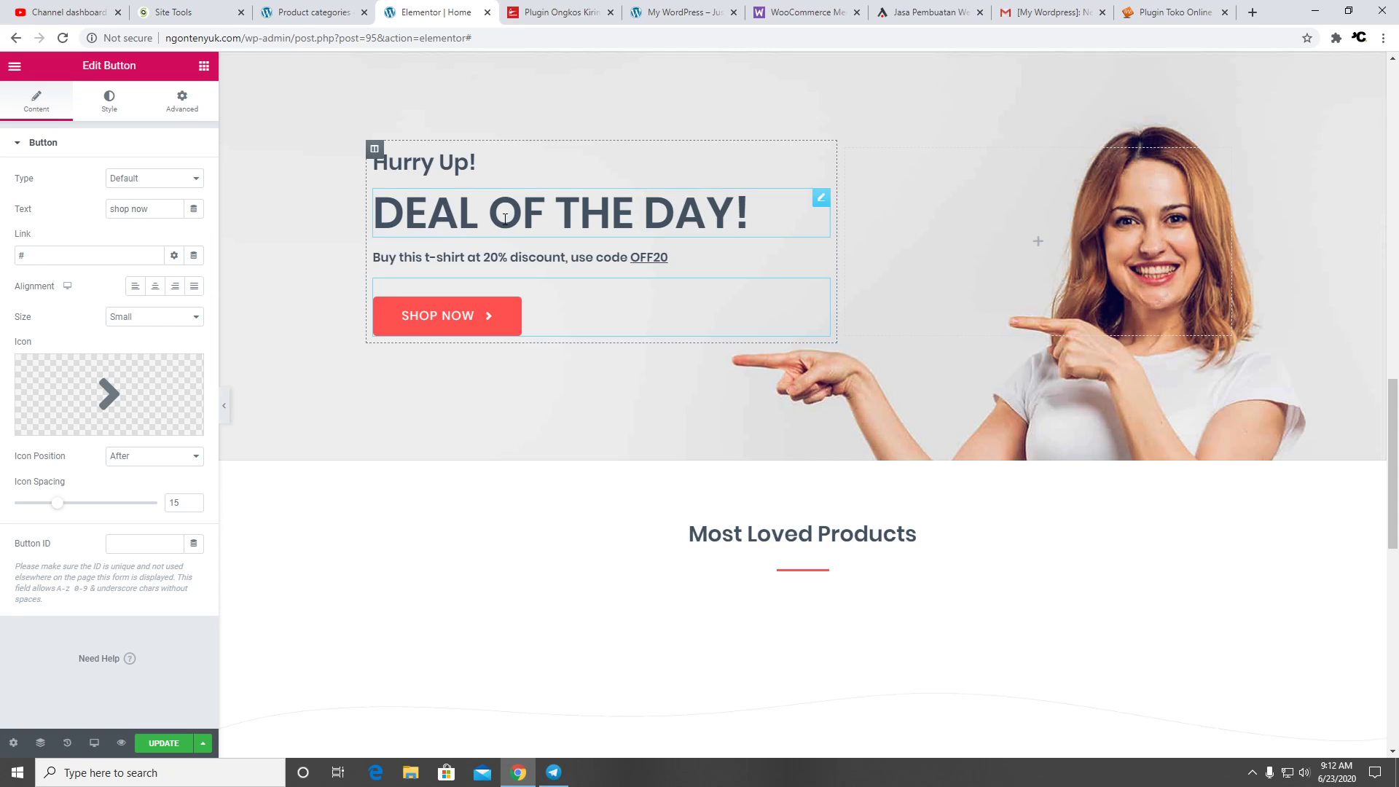
{"action": "left_click", "coordinate": [105, 253]}
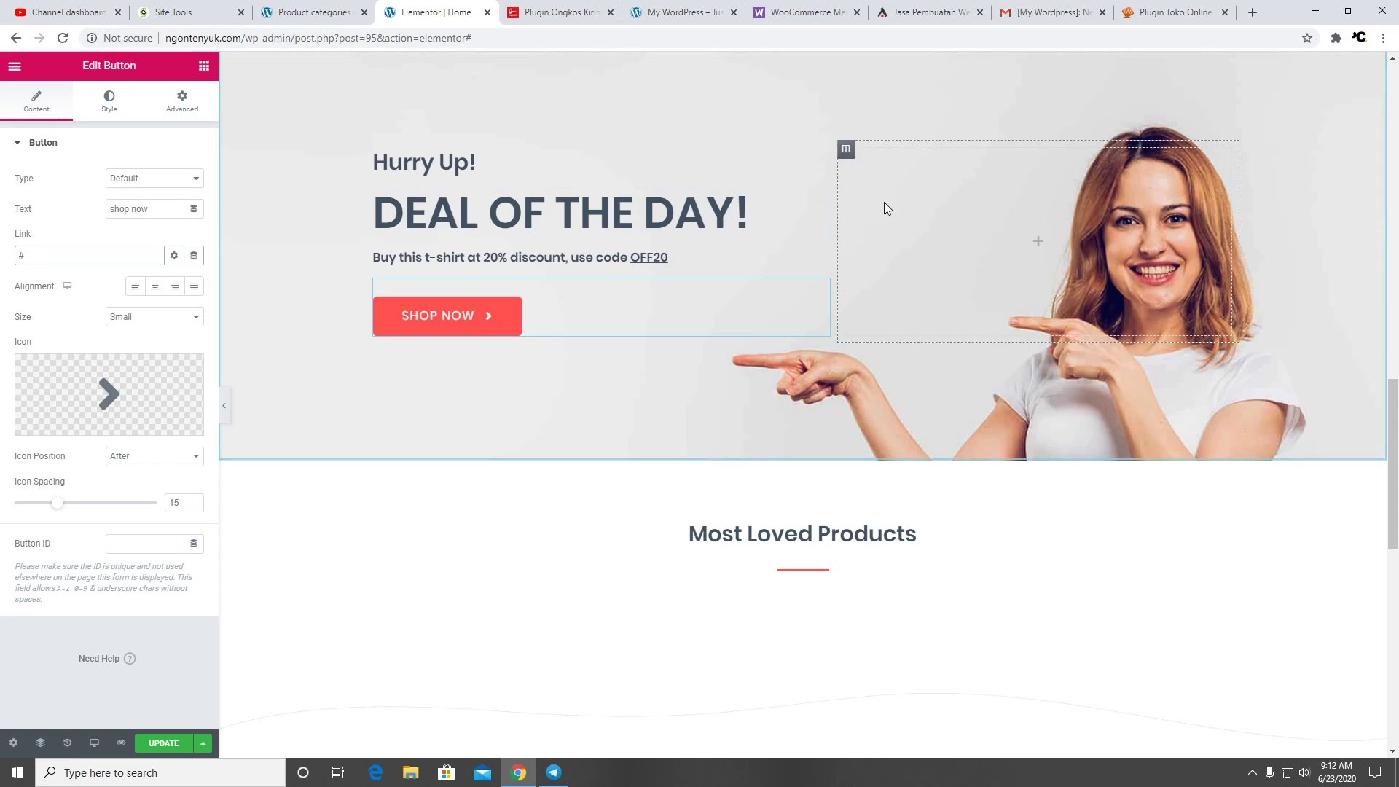
{"action": "scroll", "coordinate": [663, 522], "scroll_direction": "down", "scroll_amount": 5}
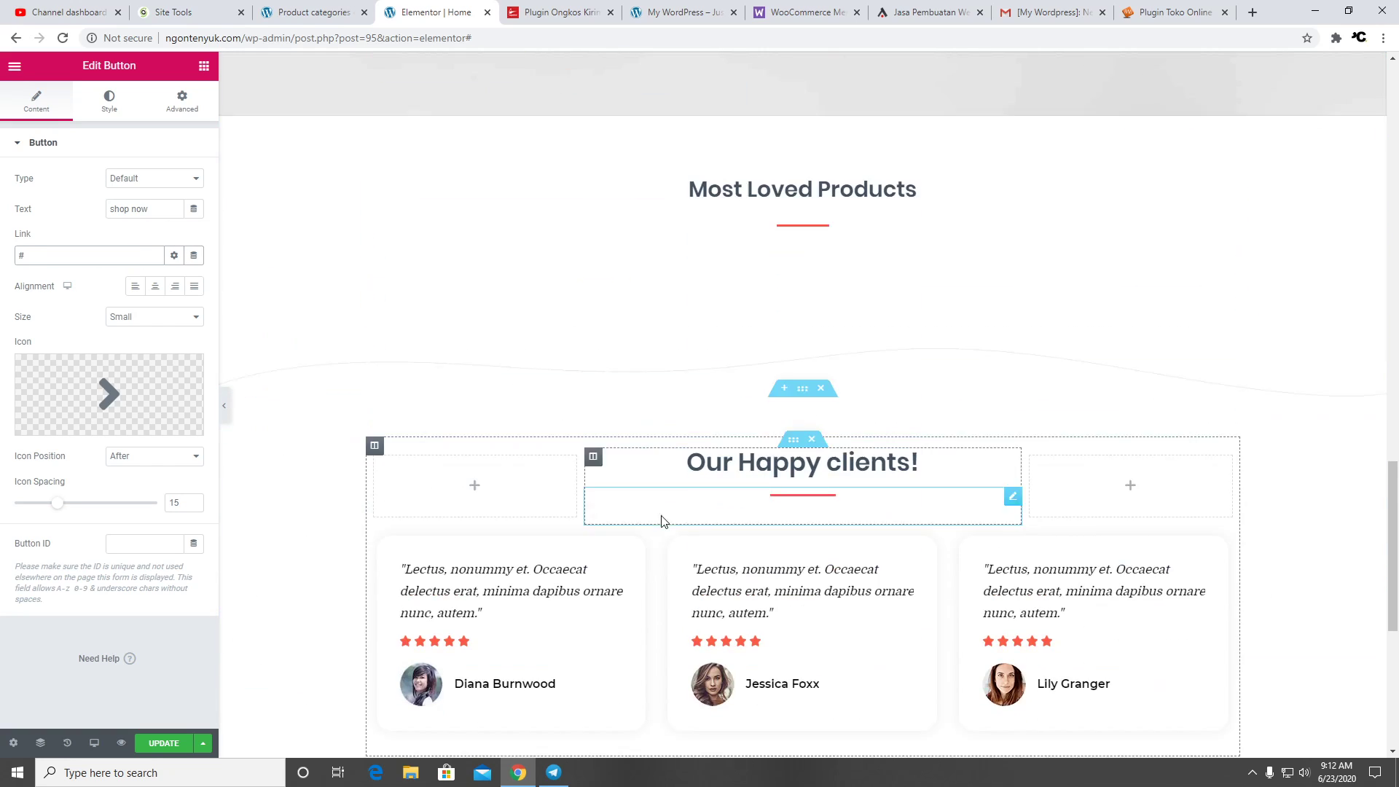
Review the Most Loved Products shortcode and the first testimonial's quote and star rating
{"action": "left_click", "coordinate": [680, 268]}
{"action": "scroll", "coordinate": [833, 321], "scroll_direction": "down", "scroll_amount": 5}
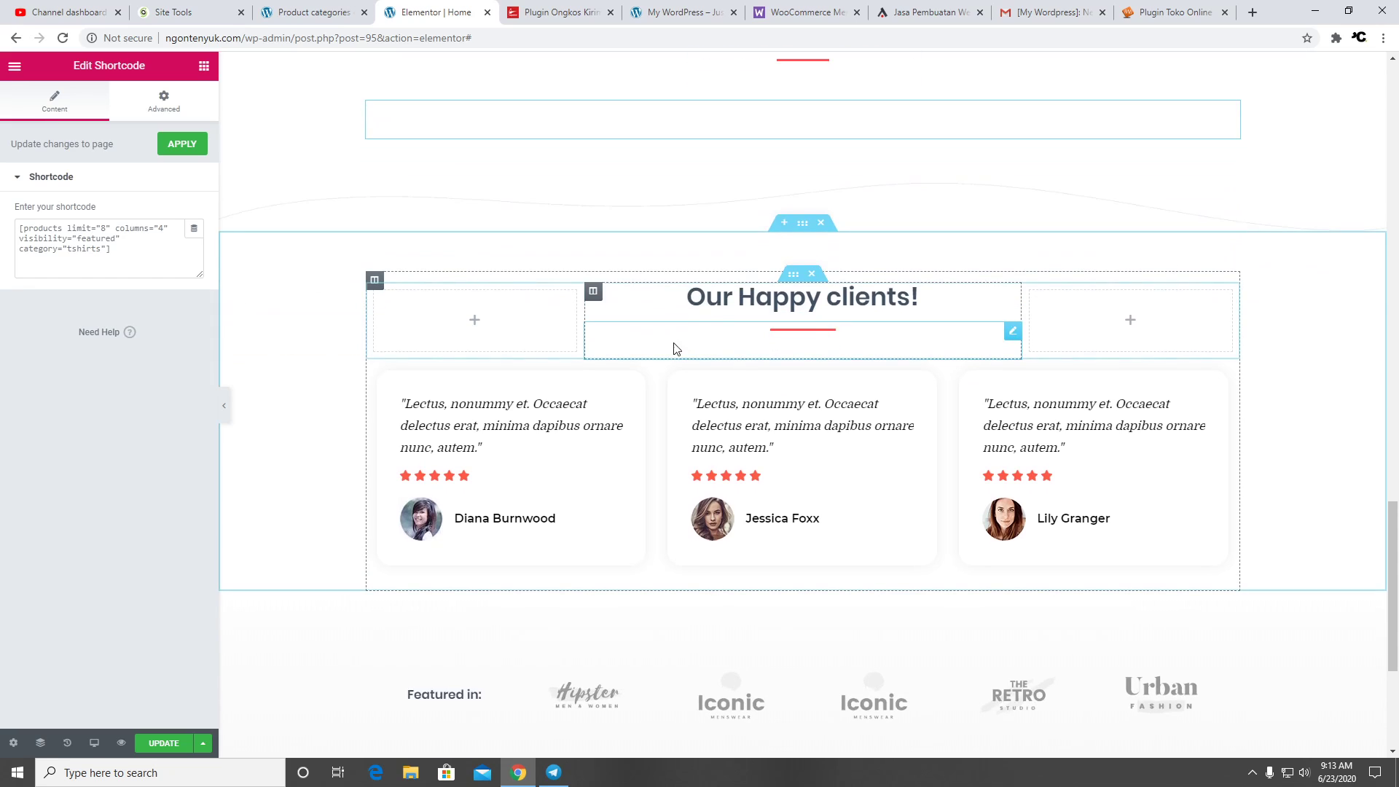
{"action": "left_click", "coordinate": [479, 229]}
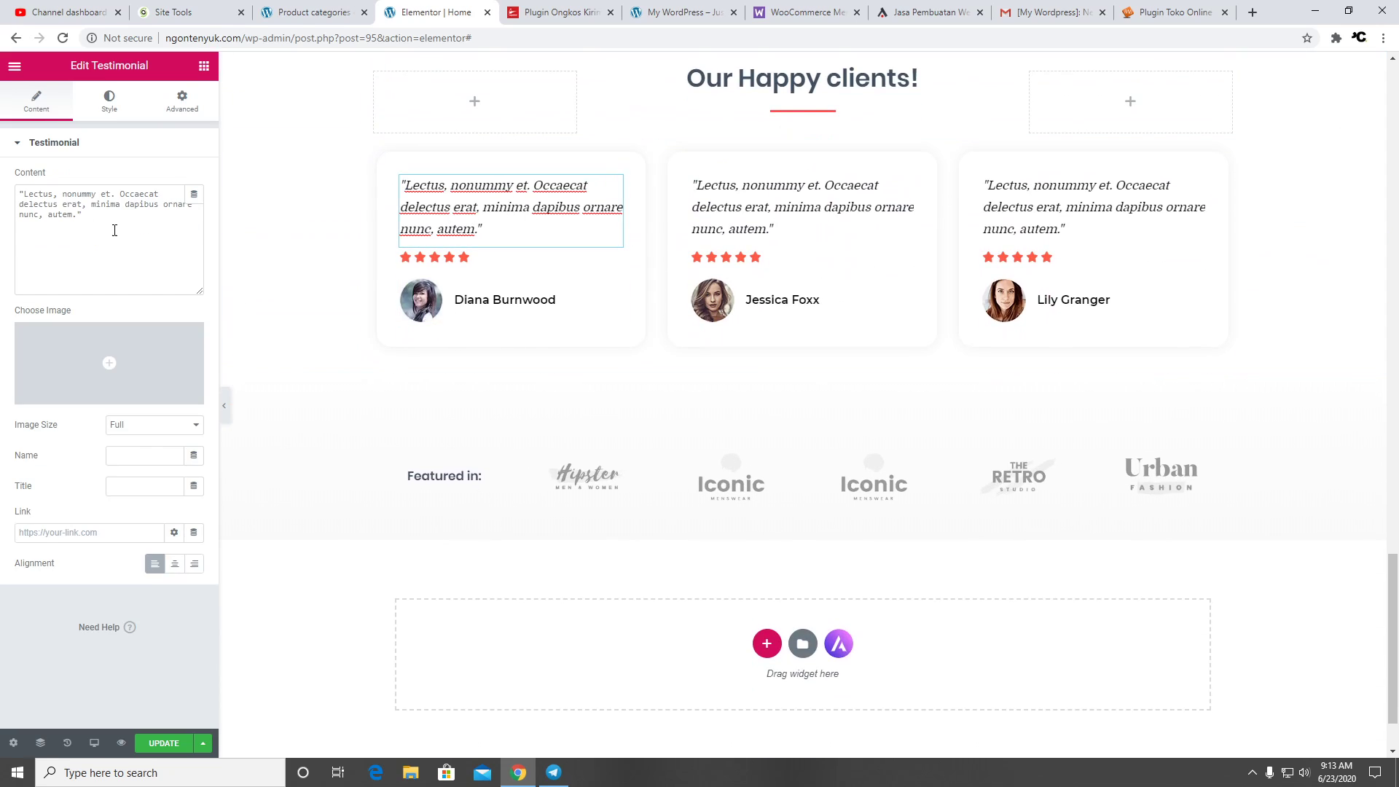
{"action": "left_click_drag", "start_coordinate": [112, 228], "coordinate": [19, 192]}
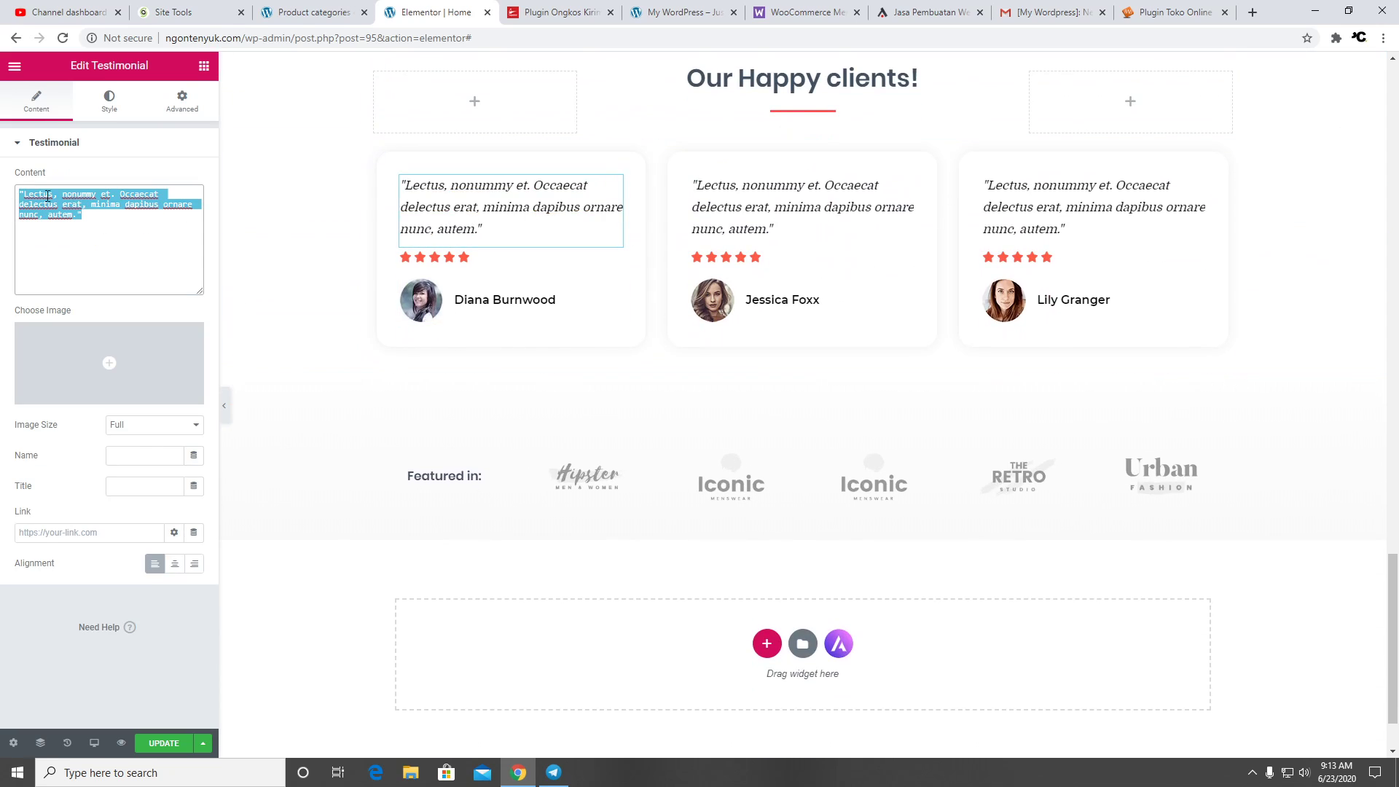
{"action": "left_click", "coordinate": [420, 260]}
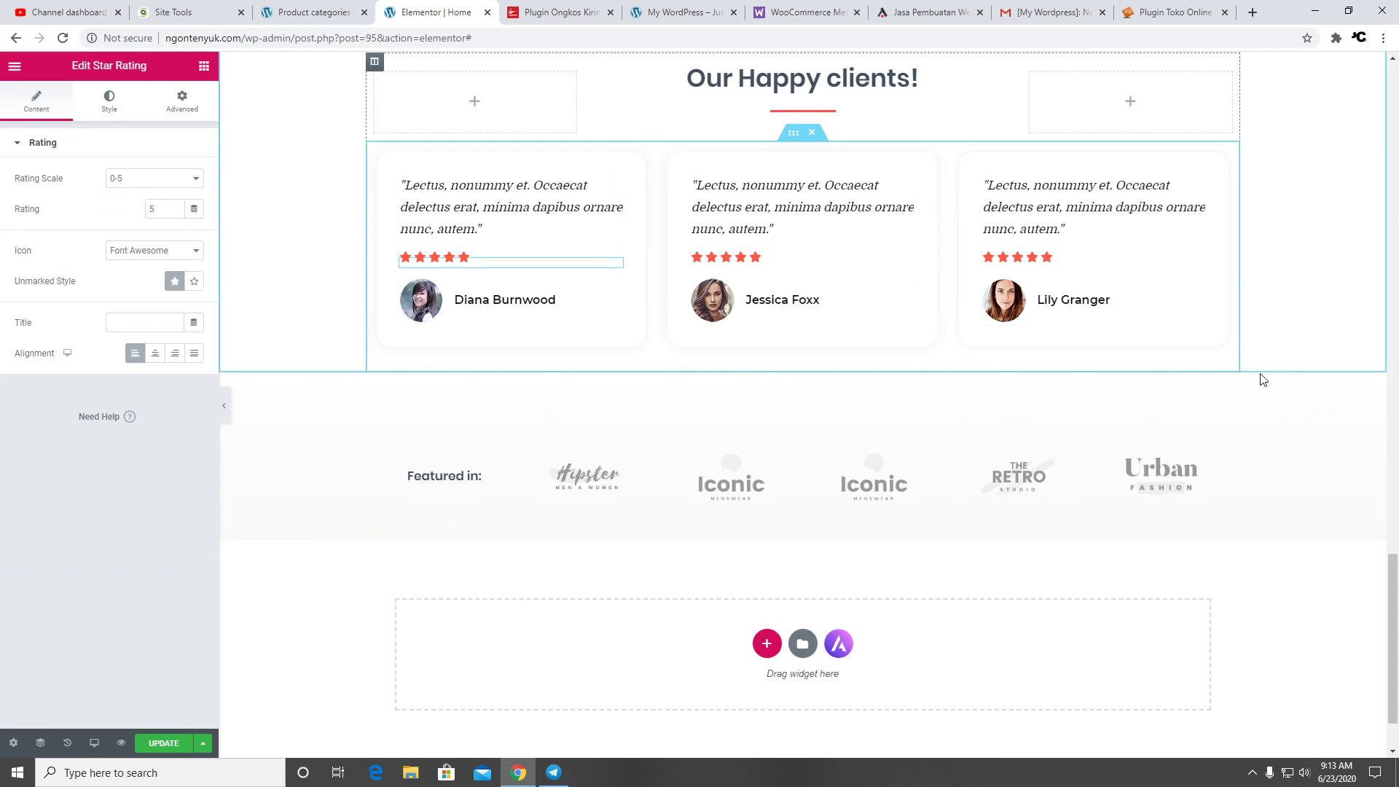
{"action": "scroll", "coordinate": [1188, 454], "scroll_direction": "down", "scroll_amount": 2}
{"action": "scroll", "coordinate": [1247, 453], "scroll_direction": "up", "scroll_amount": 10}
{"action": "scroll", "coordinate": [1247, 445], "scroll_direction": "up", "scroll_amount": 10}
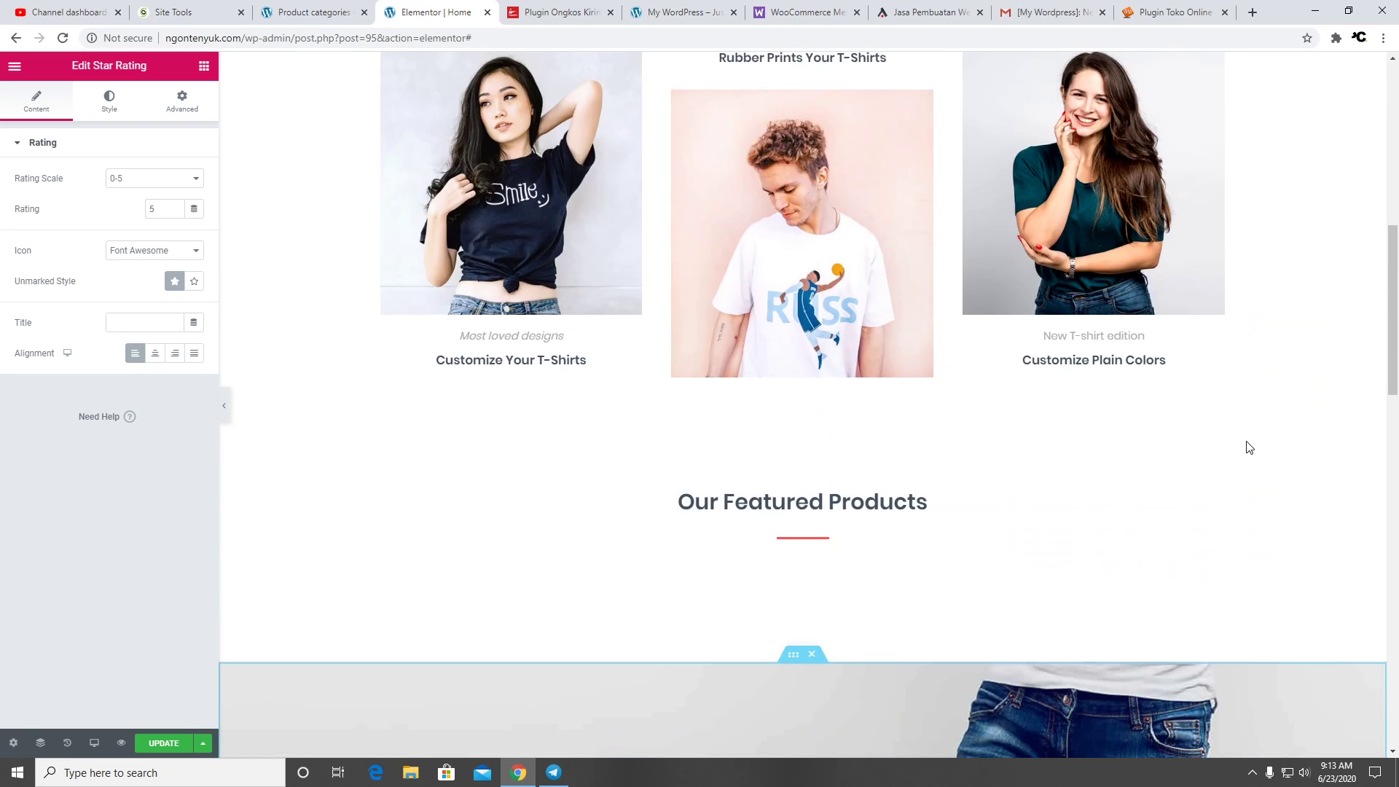
{"action": "scroll", "coordinate": [1247, 445], "scroll_direction": "down", "scroll_amount": 4}
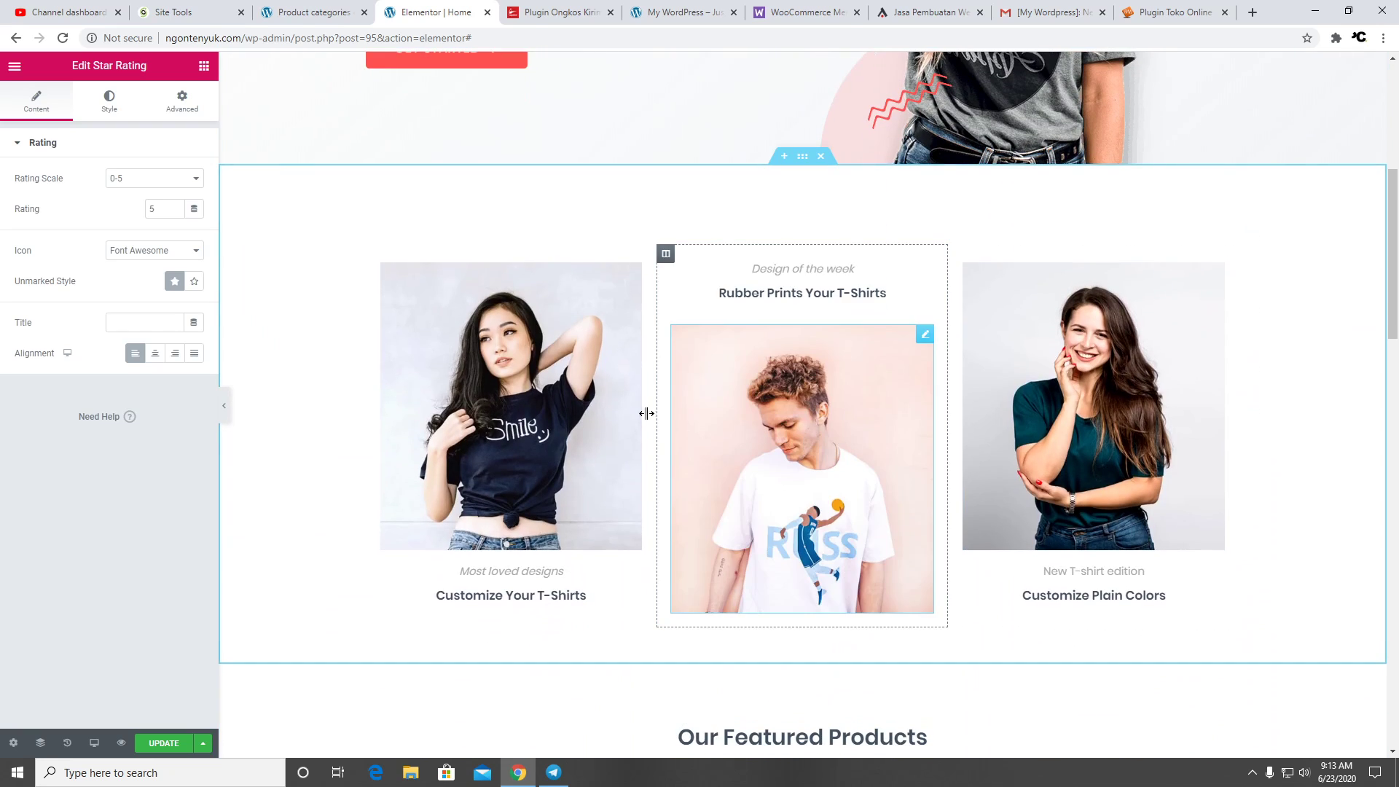
Check the Smile, Rubber Prints and Plain Colors image widgets' settings
{"action": "left_click", "coordinate": [522, 392]}
{"action": "left_click", "coordinate": [869, 386]}
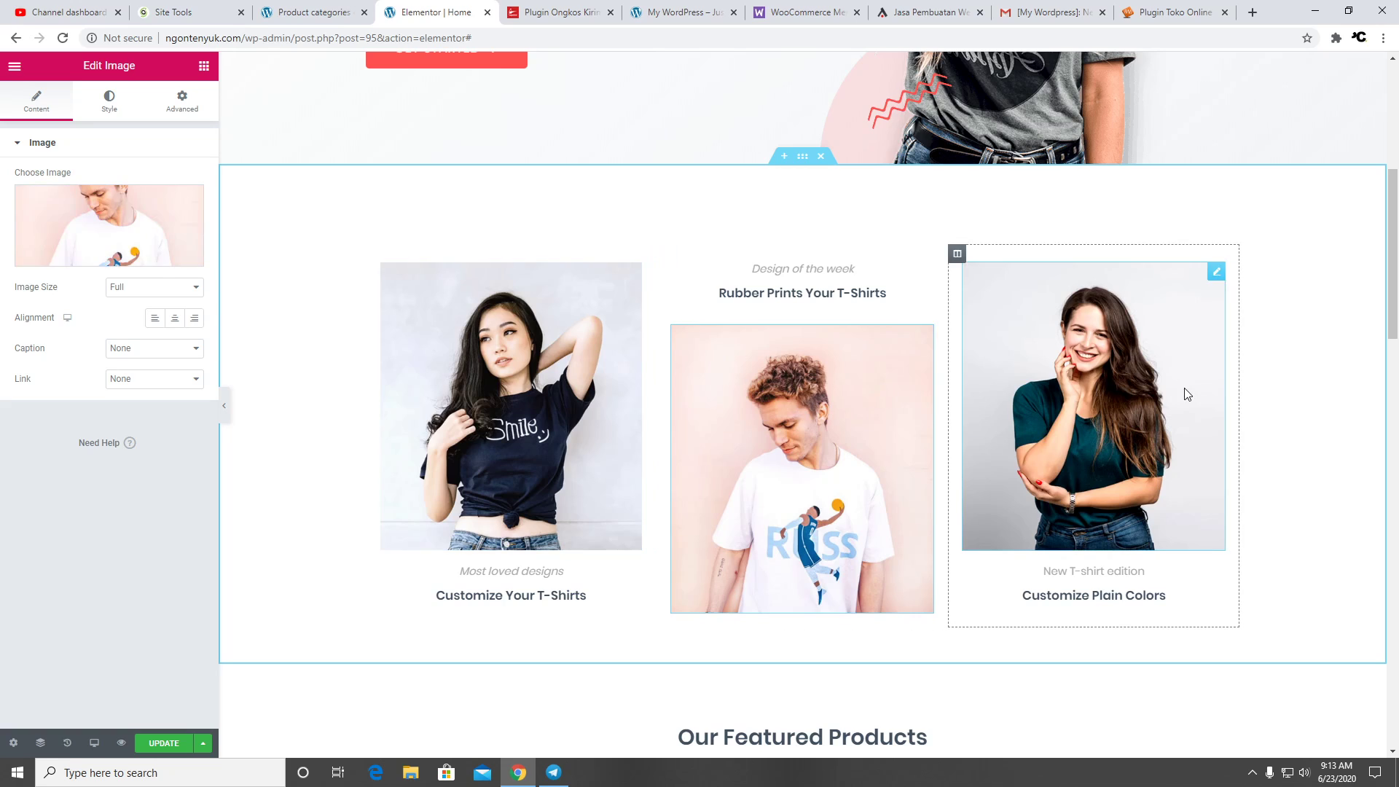
{"action": "left_click", "coordinate": [1188, 393]}
{"action": "scroll", "coordinate": [827, 362], "scroll_direction": "up", "scroll_amount": 6}
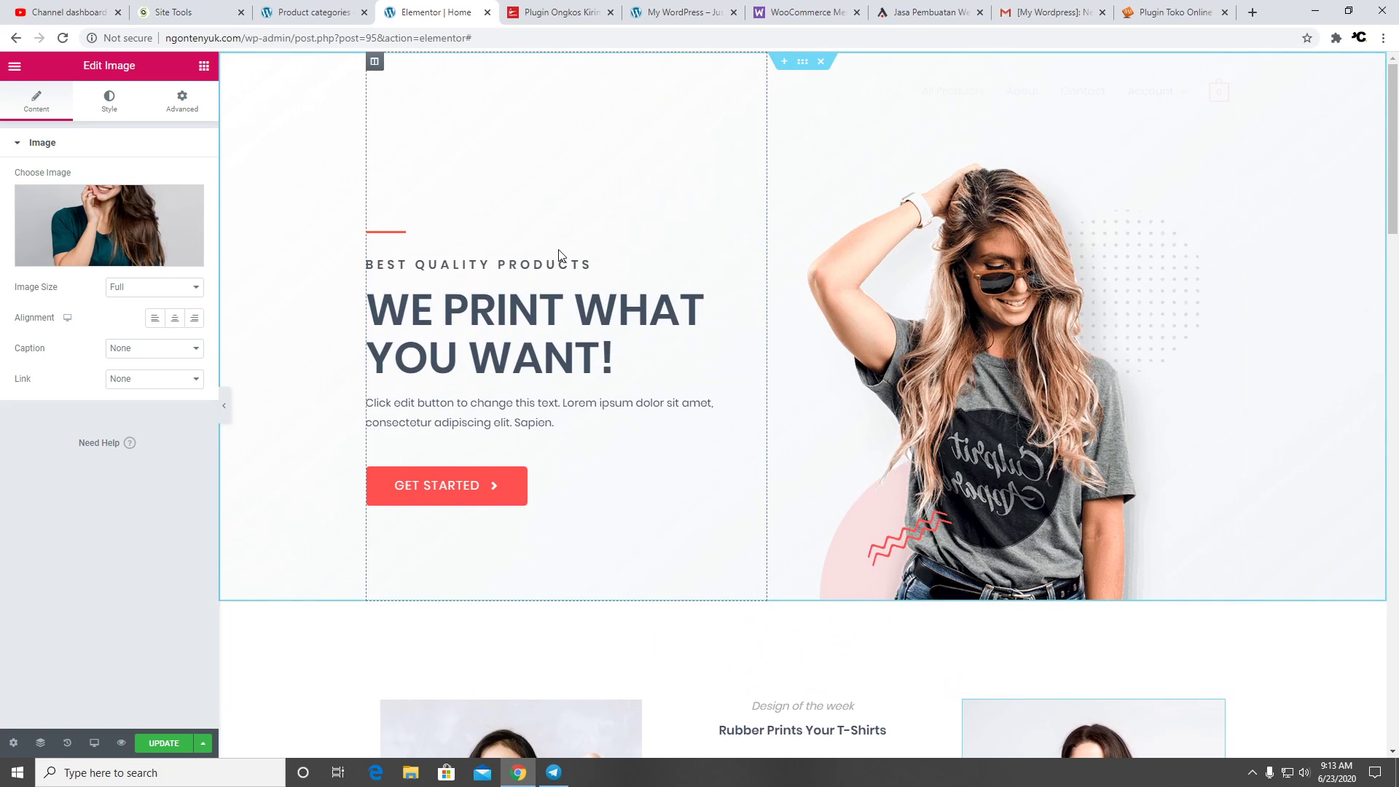
Save the Home page with Update and exit Elementor to the dashboard
{"action": "left_click", "coordinate": [155, 744]}
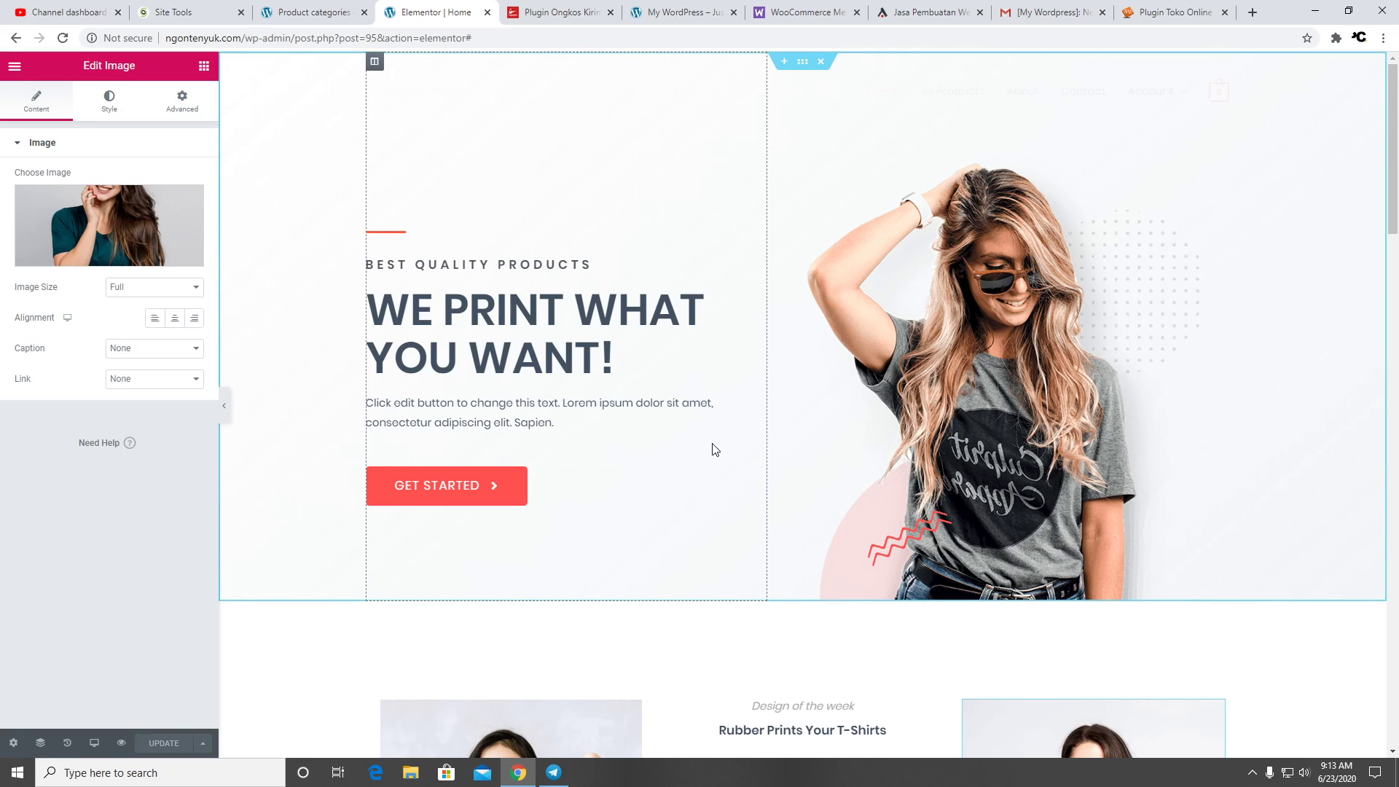
{"action": "left_click", "coordinate": [18, 71]}
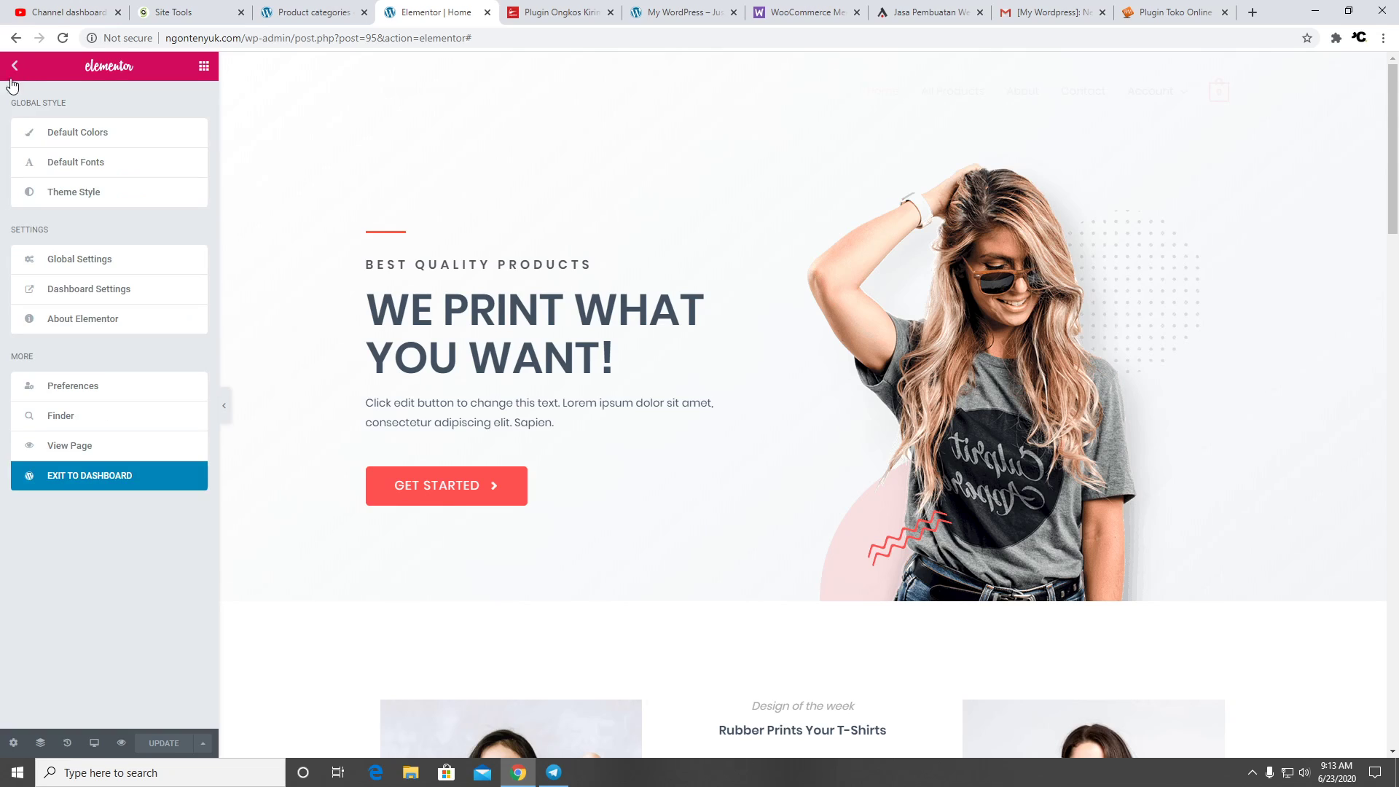
{"action": "left_click", "coordinate": [122, 479]}
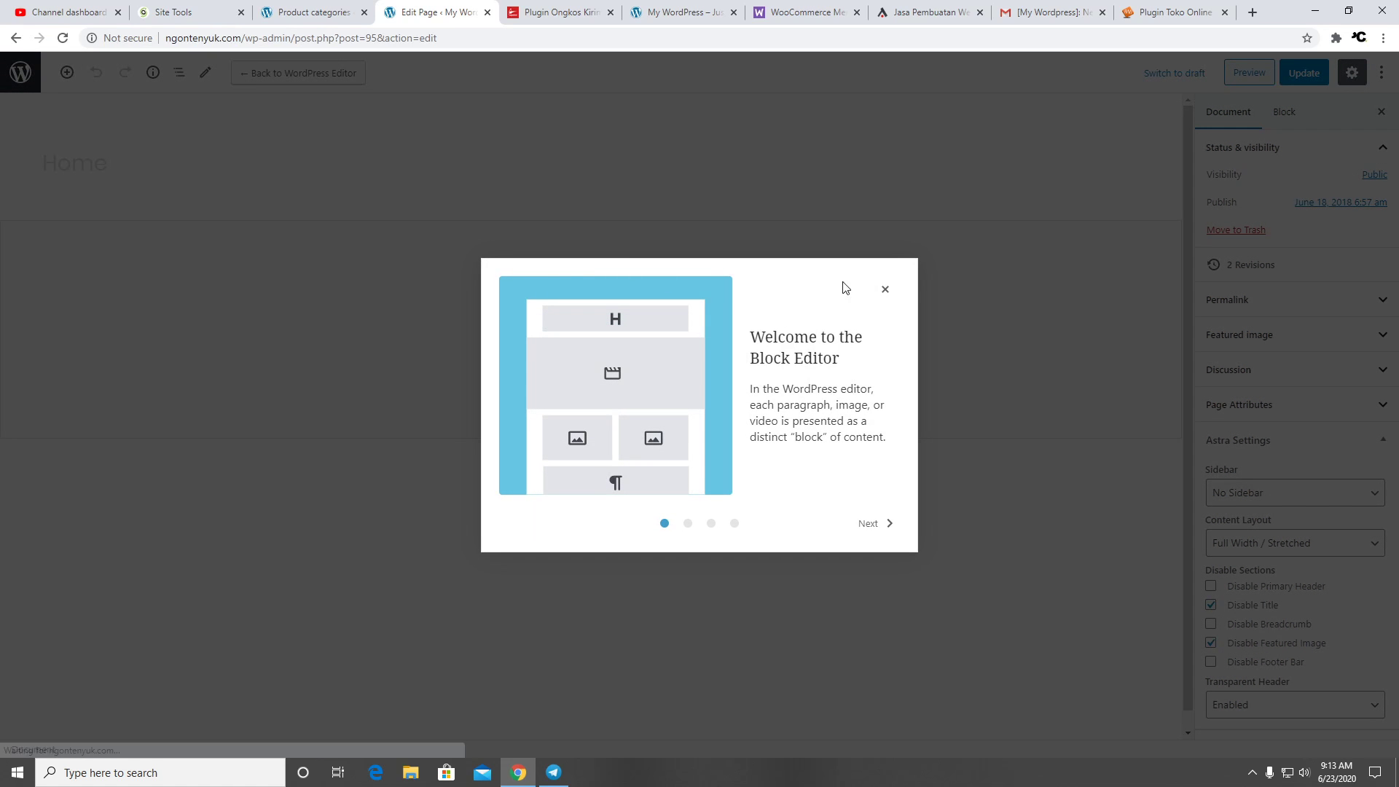
Dismiss the block editor welcome, pass through Pages, view the Revenue report, then list all products
{"action": "left_click", "coordinate": [885, 289]}
{"action": "left_click", "coordinate": [21, 72]}
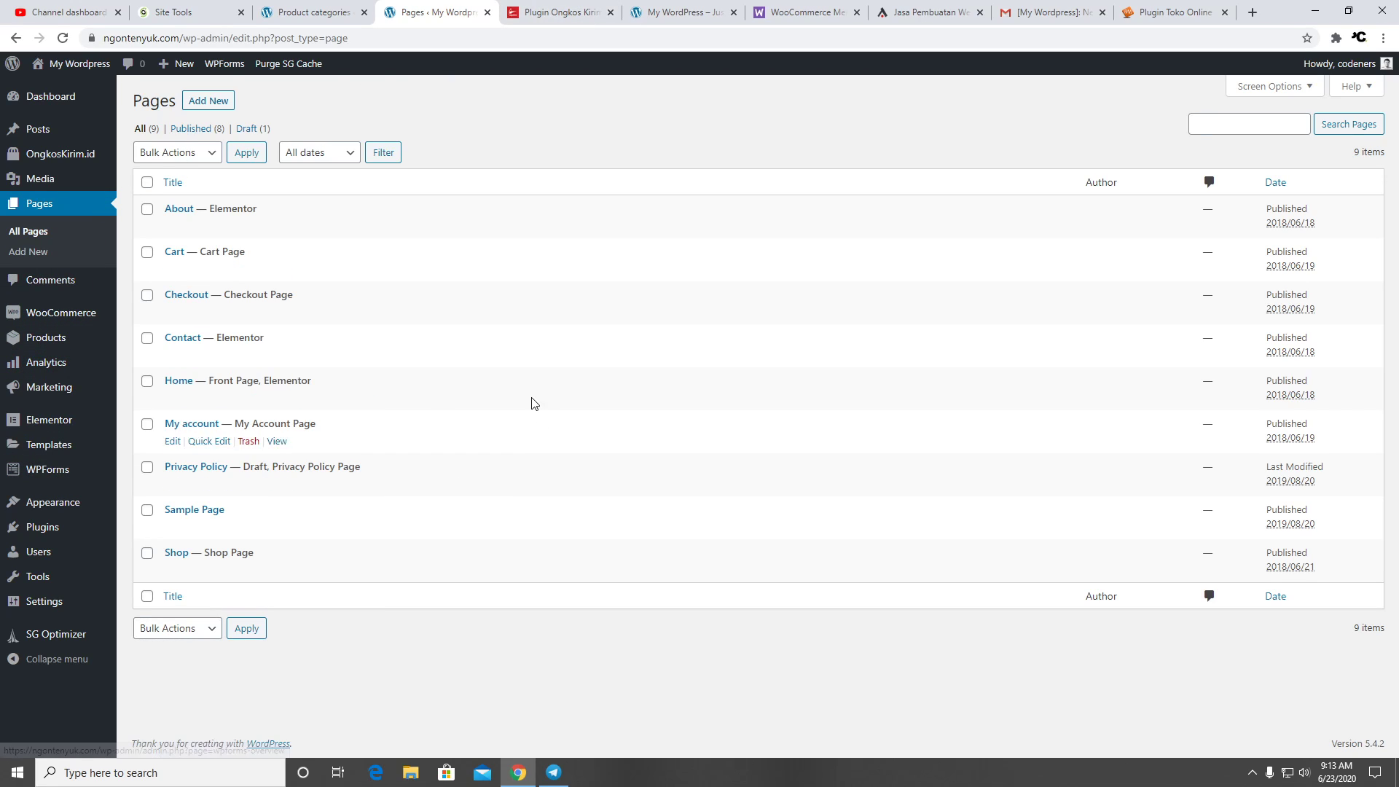
{"action": "left_click", "coordinate": [41, 367]}
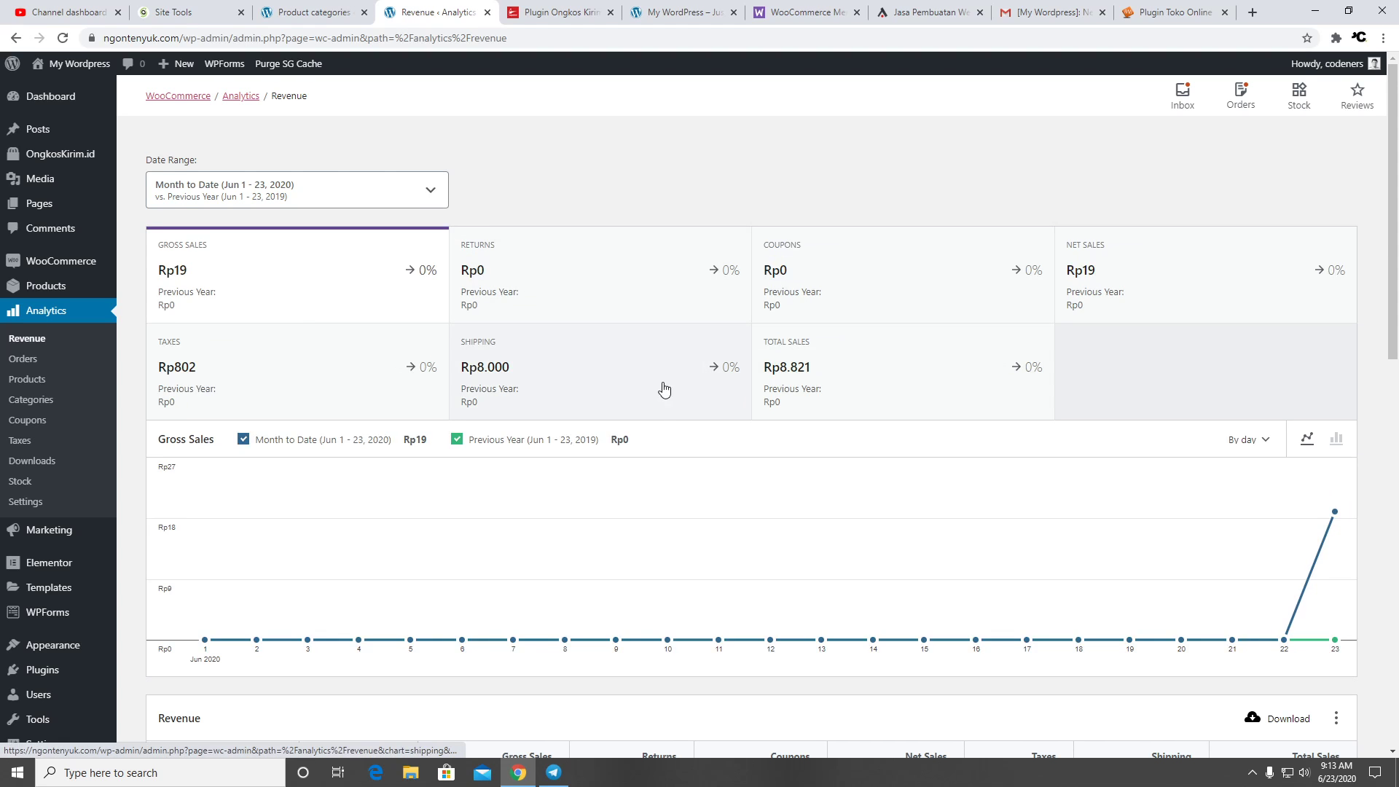
{"action": "scroll", "coordinate": [663, 390], "scroll_direction": "down", "scroll_amount": 12}
{"action": "scroll", "coordinate": [519, 410], "scroll_direction": "up", "scroll_amount": 12}
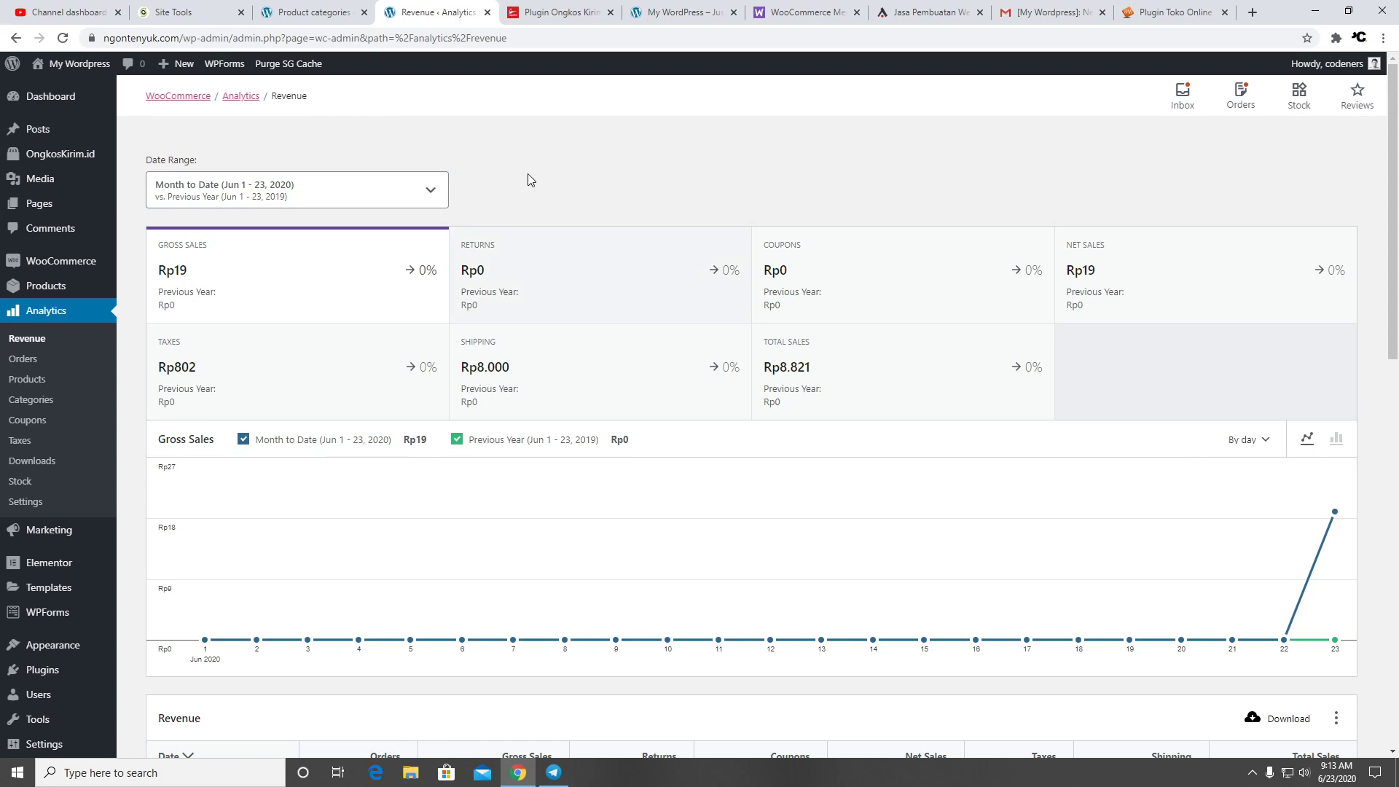
{"action": "left_click", "coordinate": [46, 285]}
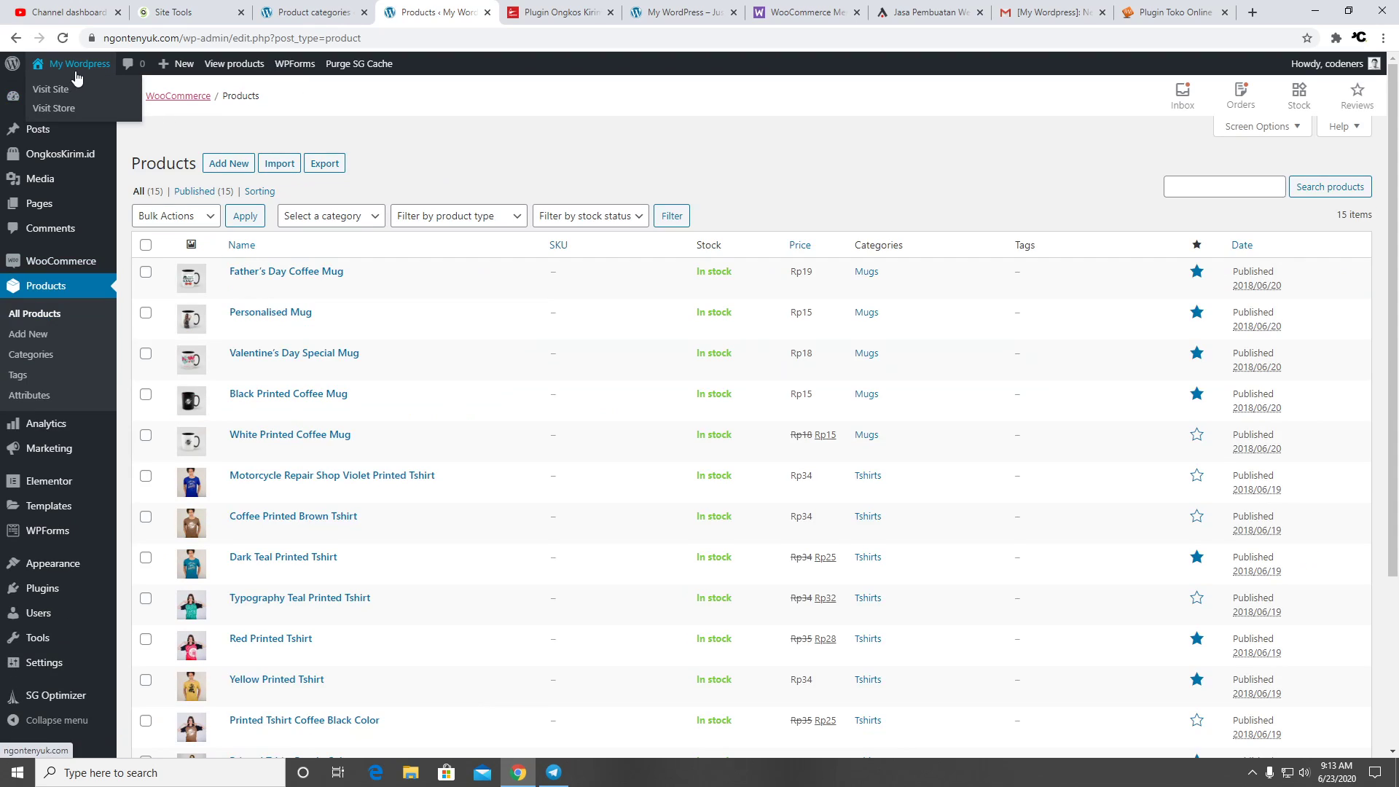
Open the live storefront in a new tab, then edit Father's Day Coffee Mug from Products
{"action": "mouse_move", "coordinate": [76, 67]}
{"action": "right_click", "coordinate": [81, 92]}
{"action": "left_click", "coordinate": [116, 106]}
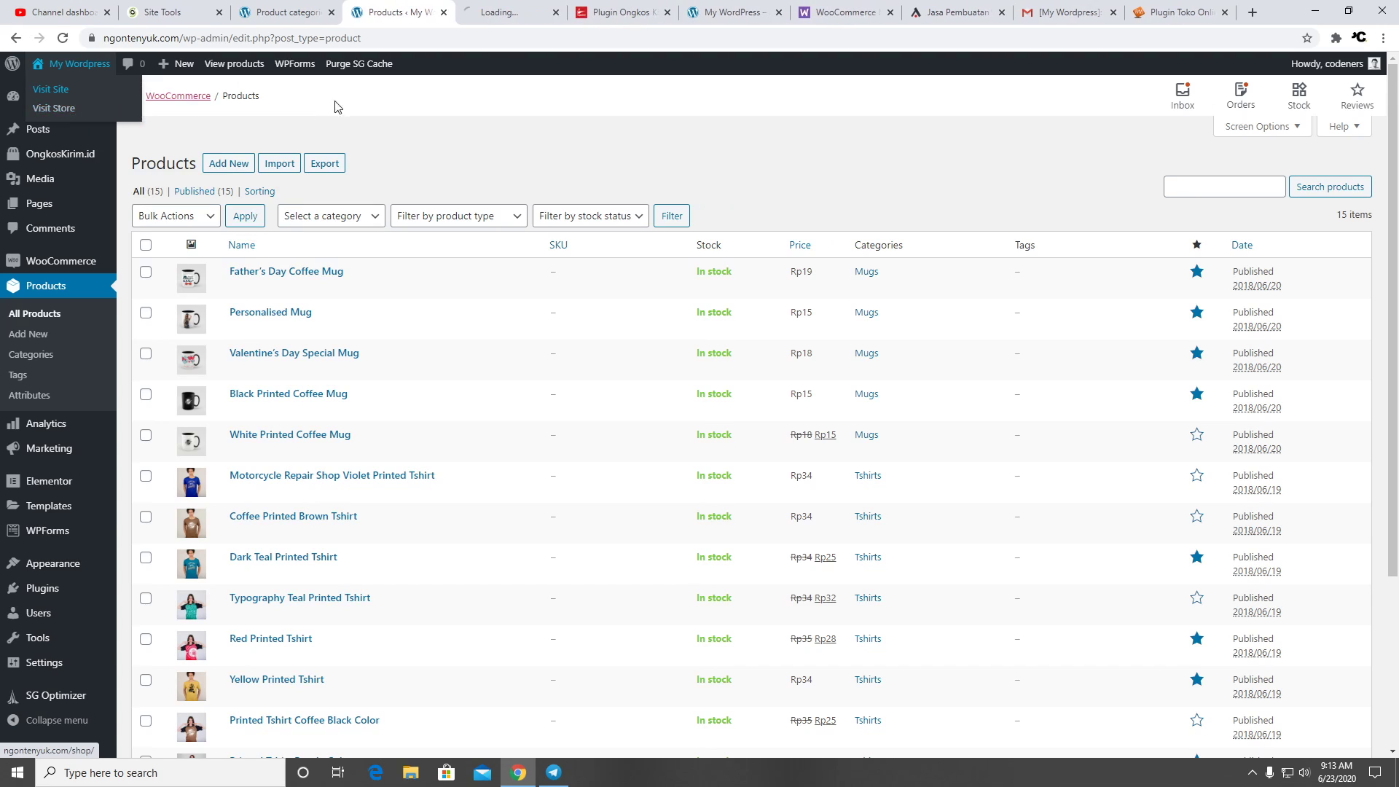
{"action": "left_click", "coordinate": [484, 12]}
{"action": "scroll", "coordinate": [578, 281], "scroll_direction": "down", "scroll_amount": 15}
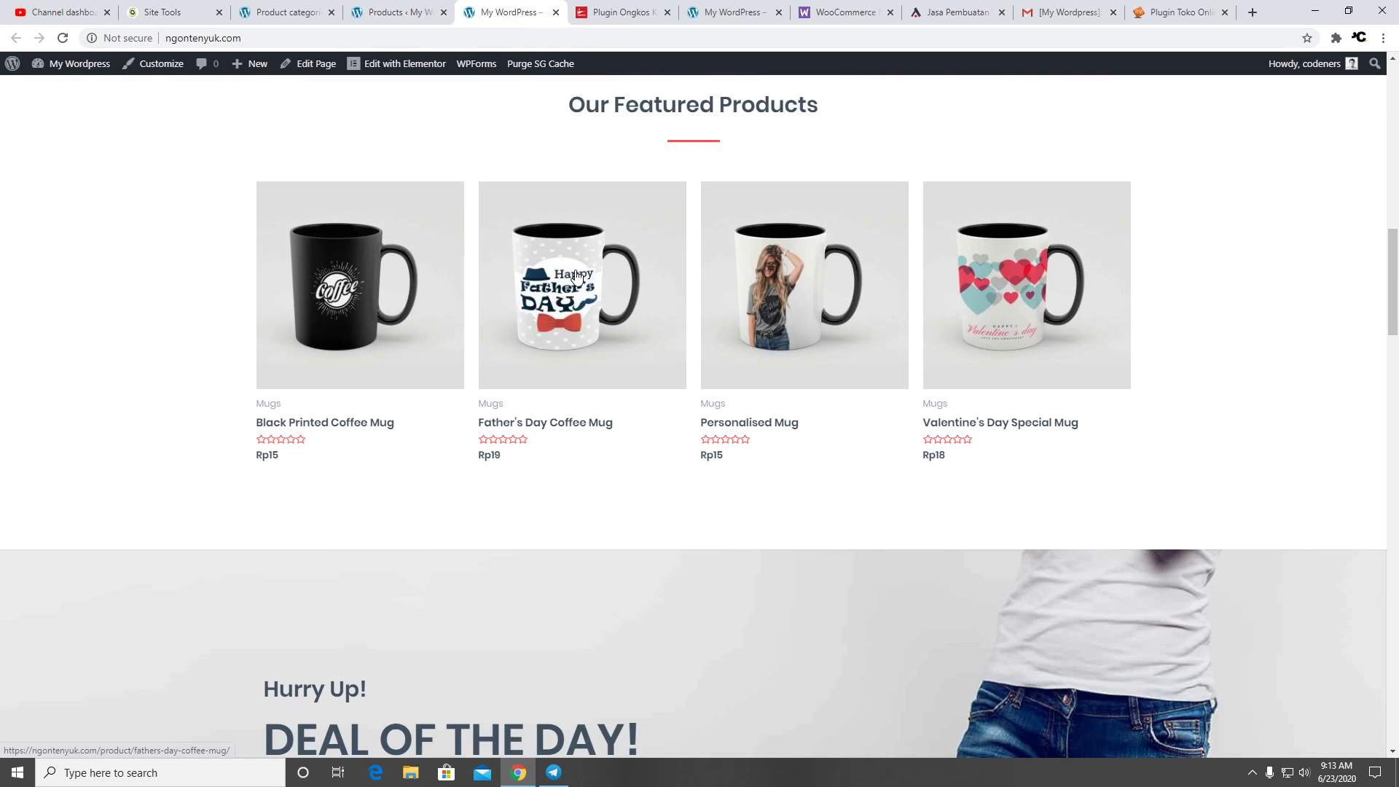
{"action": "left_click", "coordinate": [377, 15]}
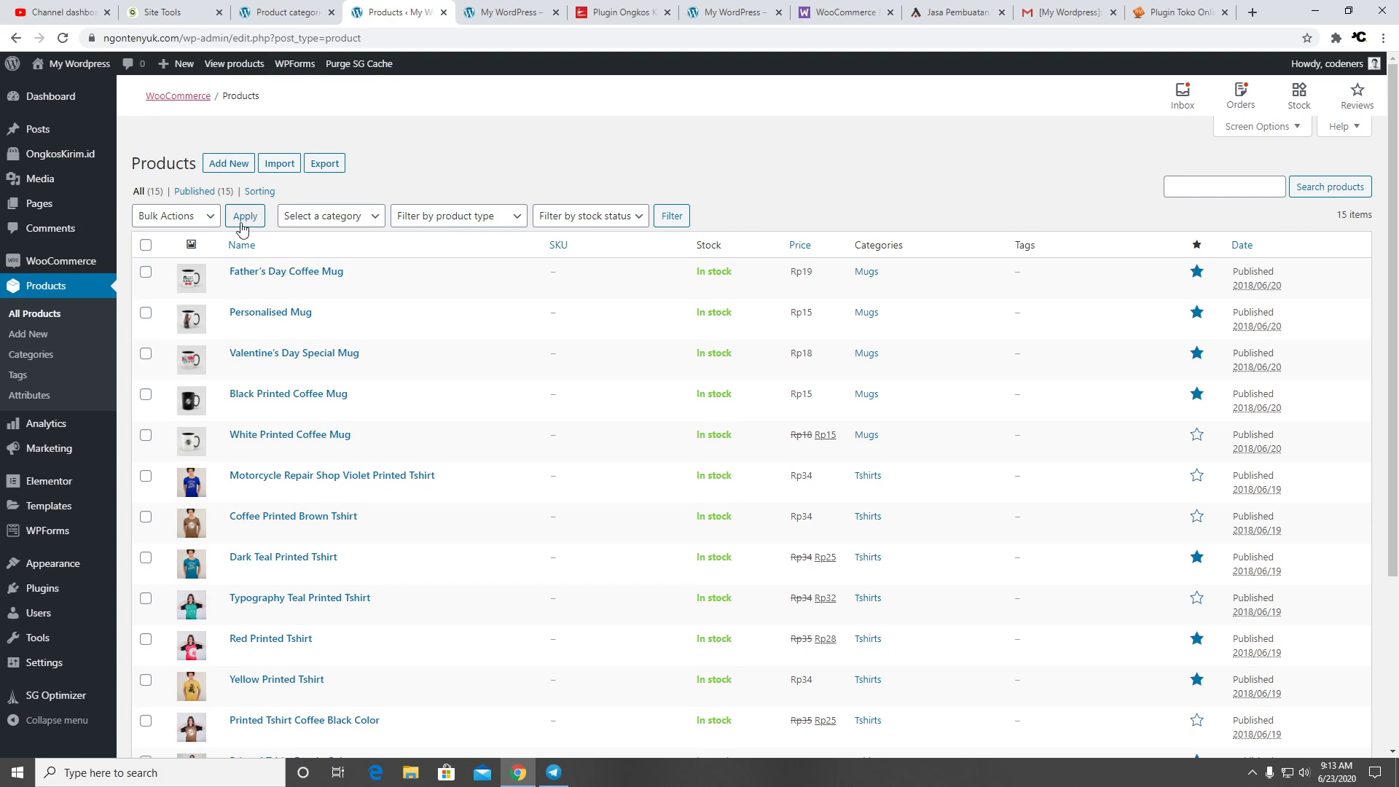
{"action": "left_click", "coordinate": [499, 13]}
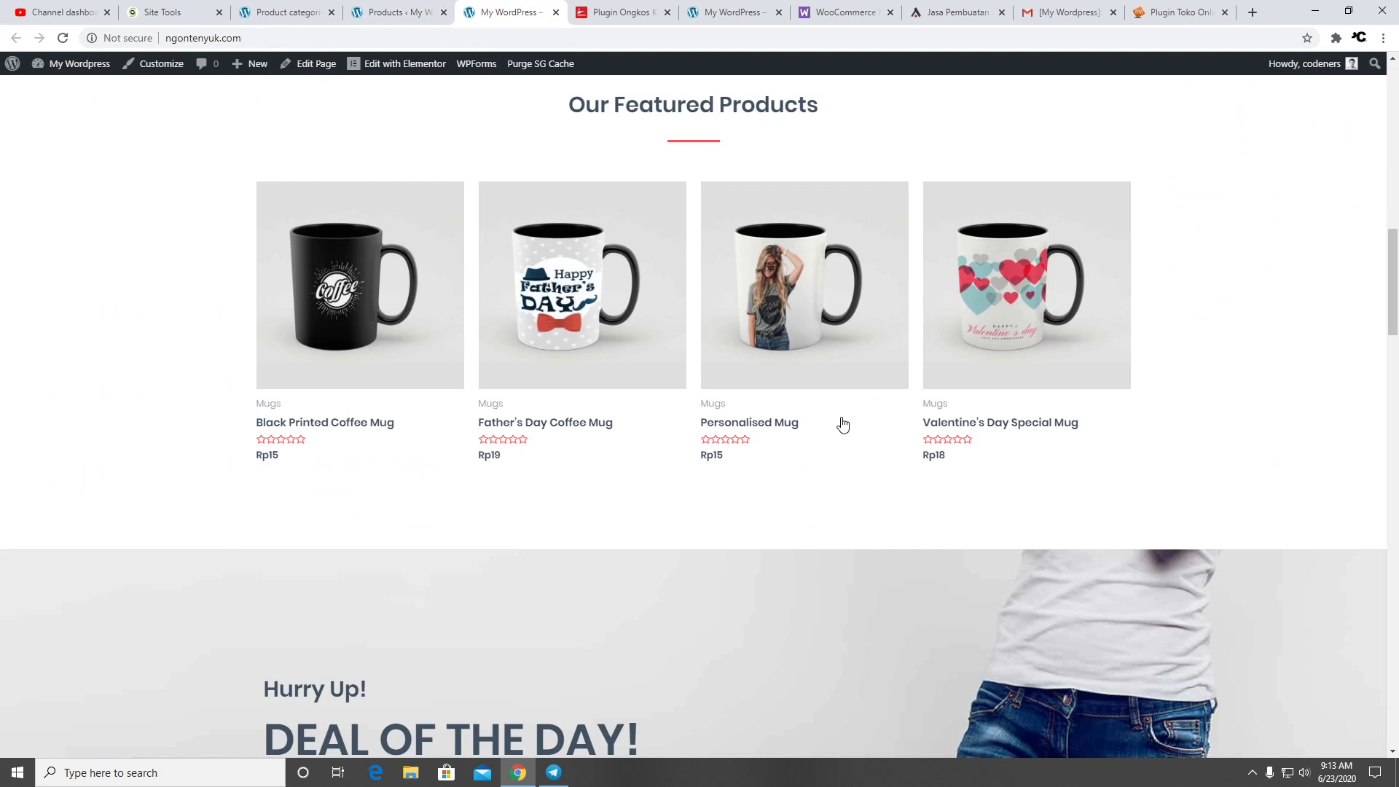
{"action": "left_click", "coordinate": [399, 9]}
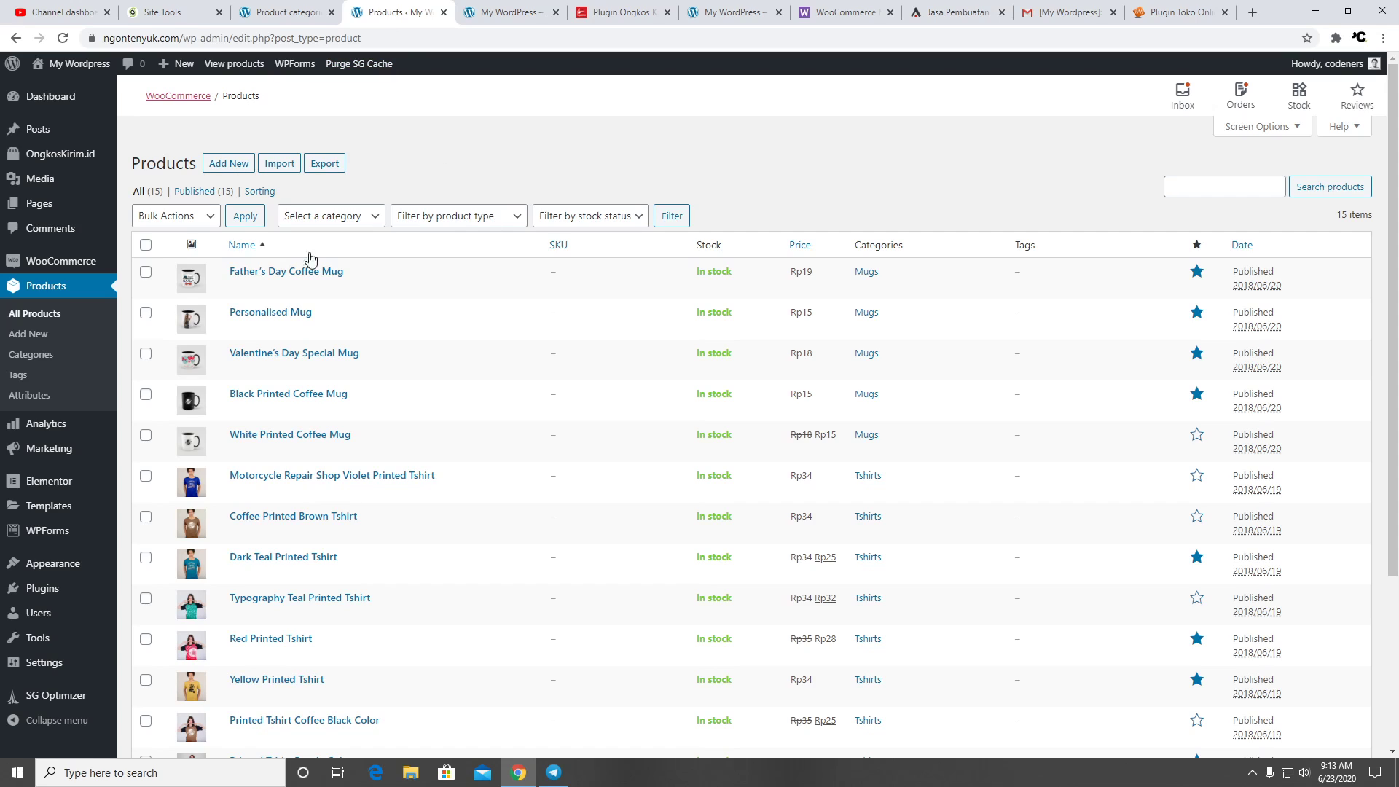
{"action": "left_click", "coordinate": [274, 287]}
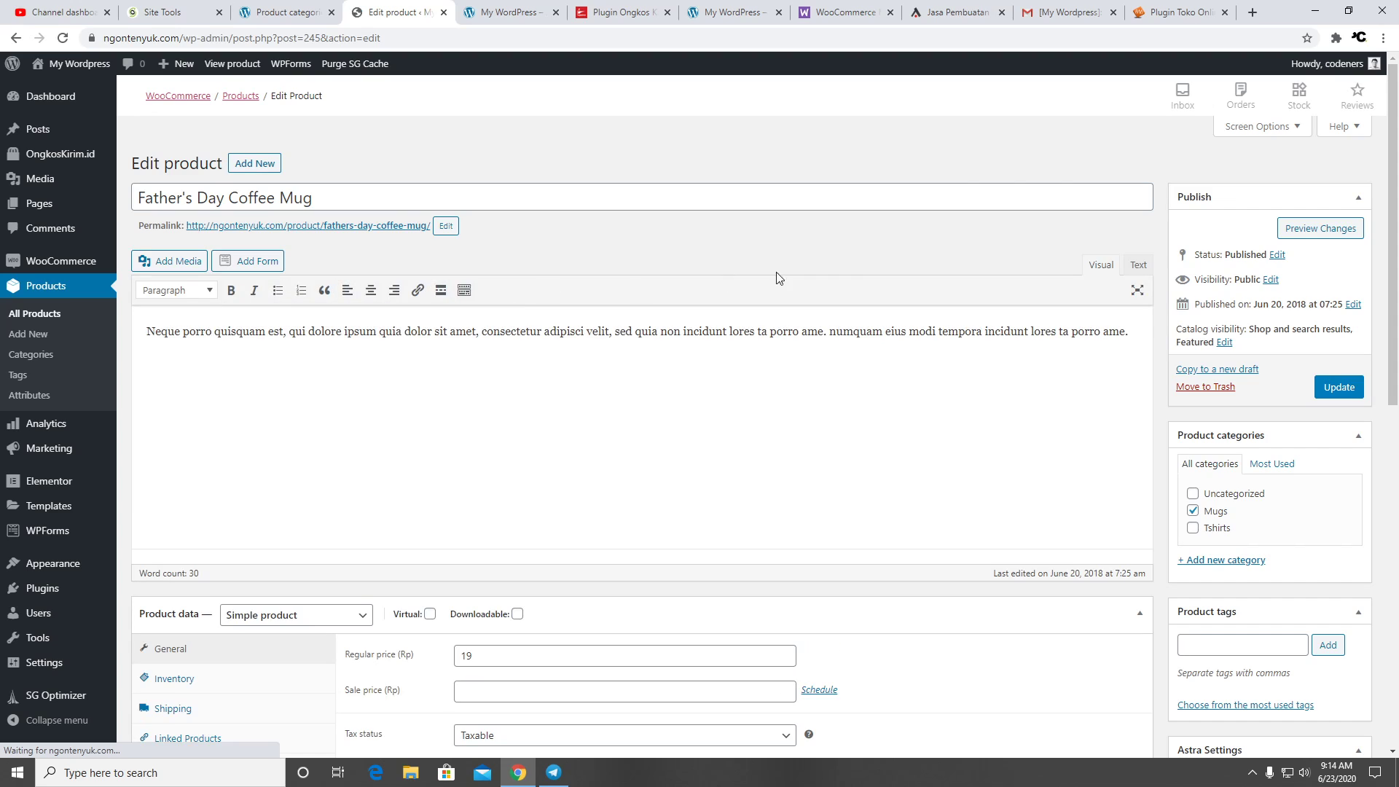
Give Father's Day Coffee Mug a sale price of 10, keep it Taxable, and update
{"action": "scroll", "coordinate": [907, 323], "scroll_direction": "down", "scroll_amount": 4}
{"action": "left_click", "coordinate": [489, 407]}
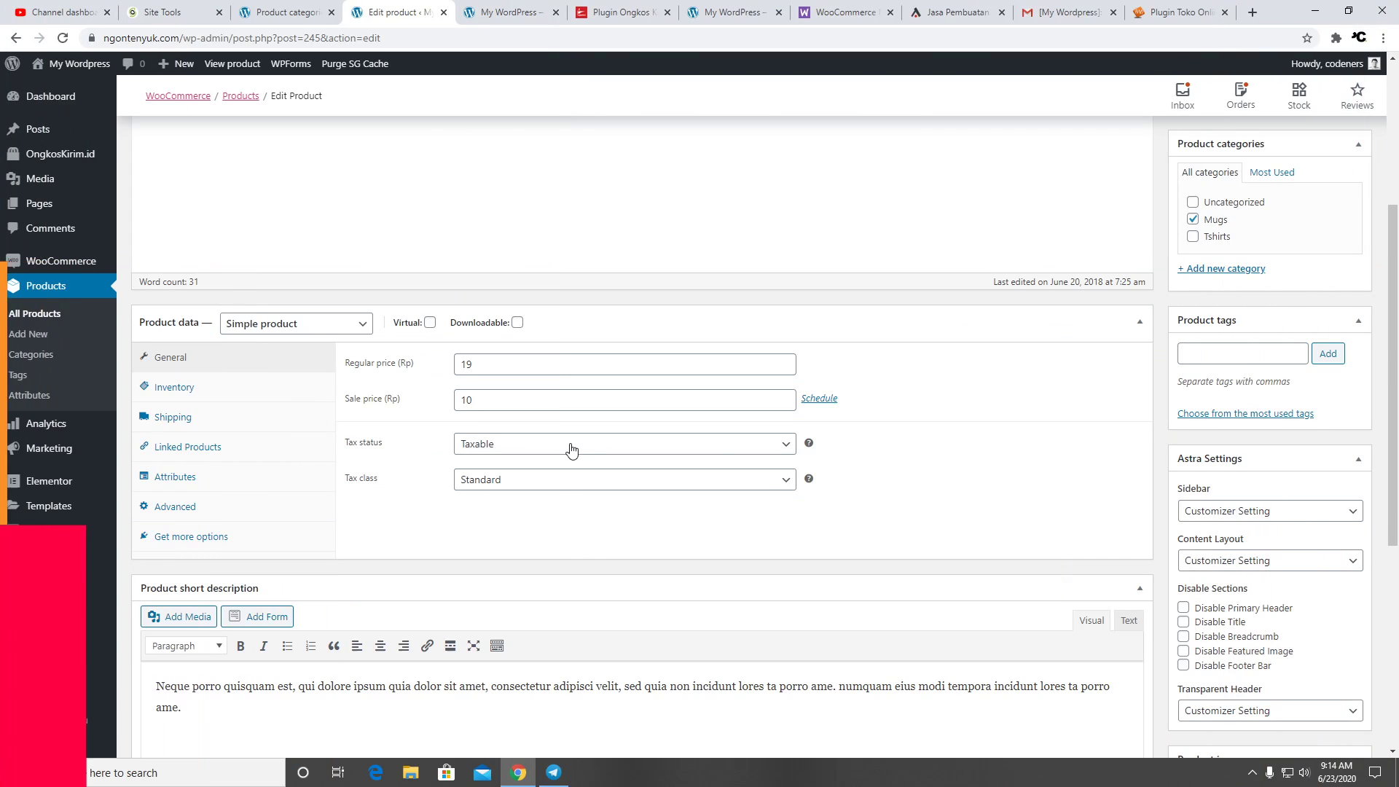
{"action": "left_click", "coordinate": [571, 447]}
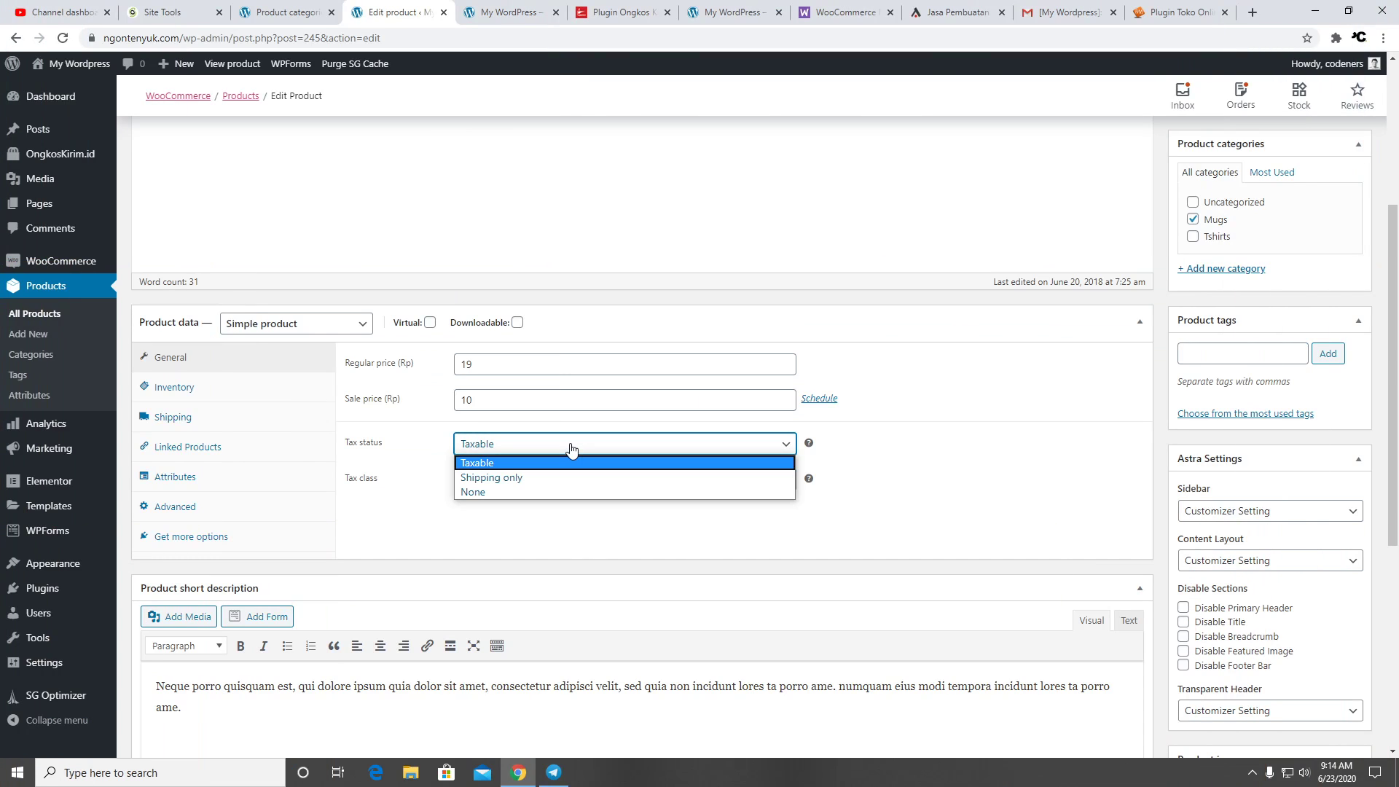
{"action": "left_click", "coordinate": [889, 430]}
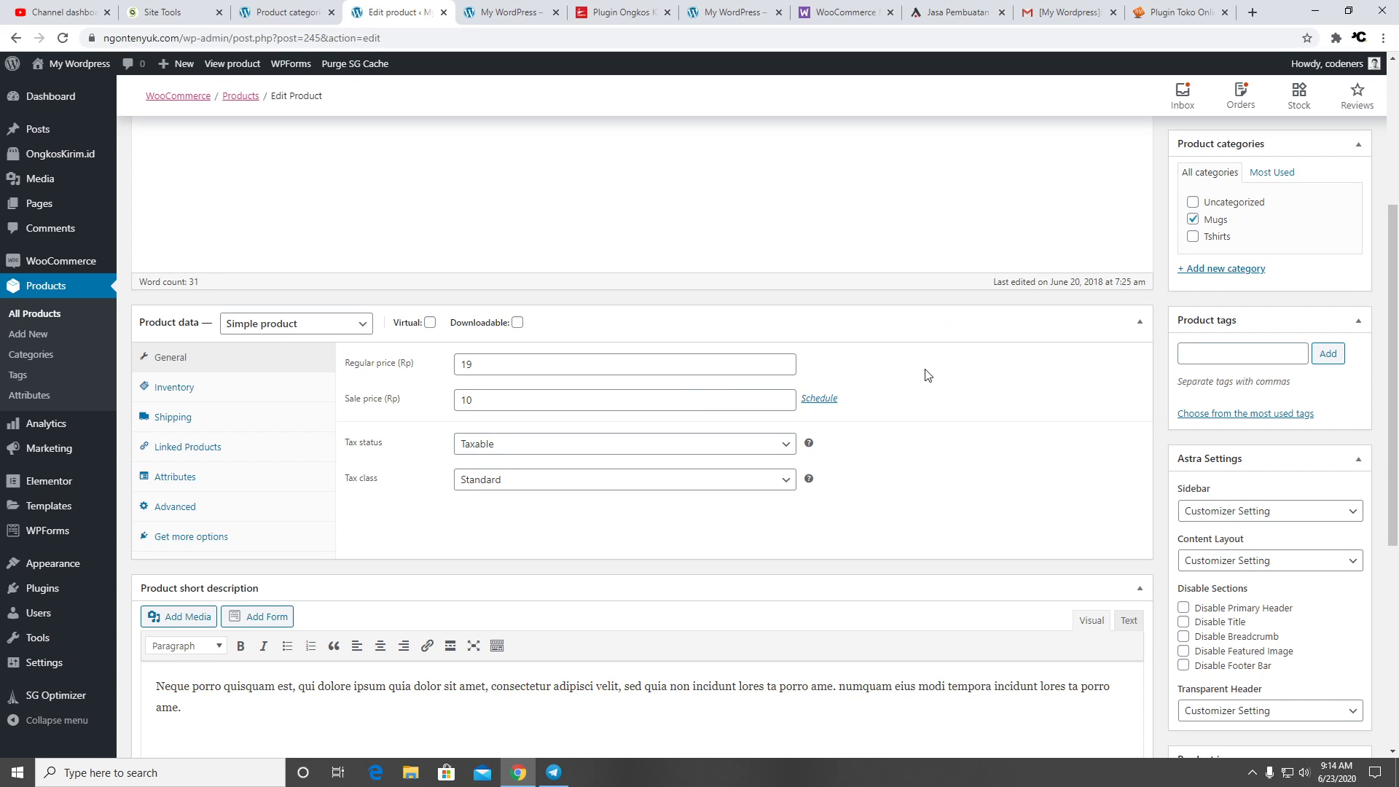
{"action": "scroll", "coordinate": [1141, 333], "scroll_direction": "up", "scroll_amount": 4}
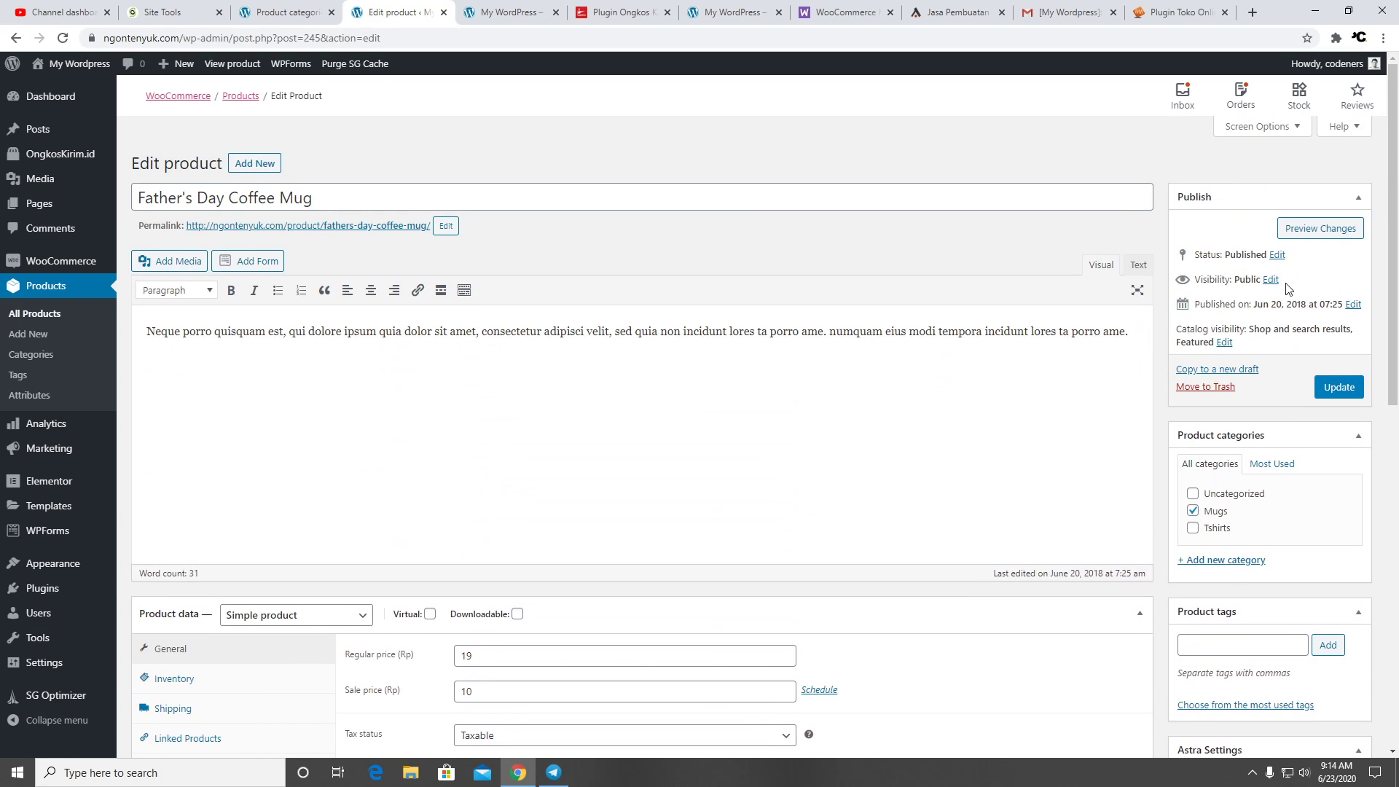
{"action": "left_click", "coordinate": [1339, 387]}
Reload the storefront to confirm the mug's sale price, then return to its editor
{"action": "left_click", "coordinate": [521, 24]}
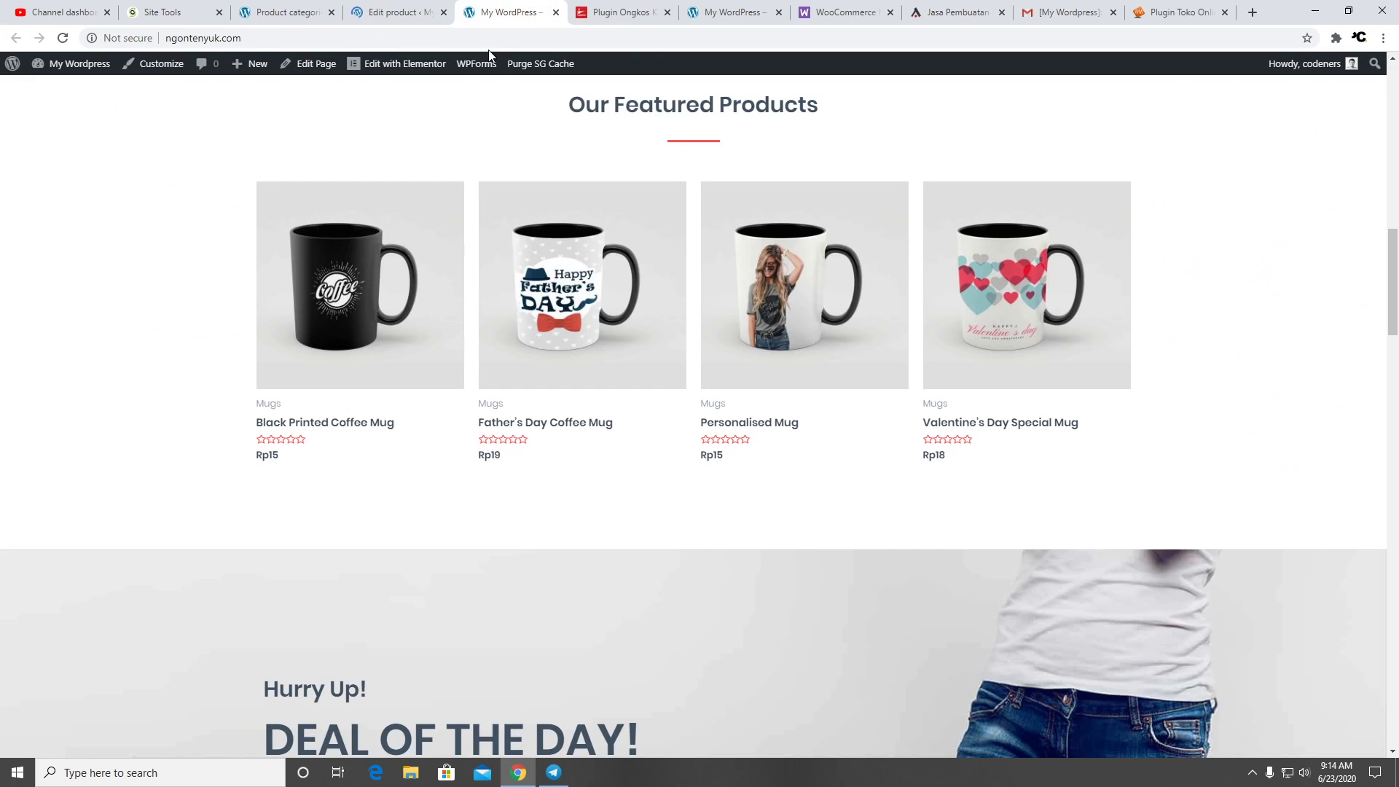
{"action": "left_click", "coordinate": [63, 40]}
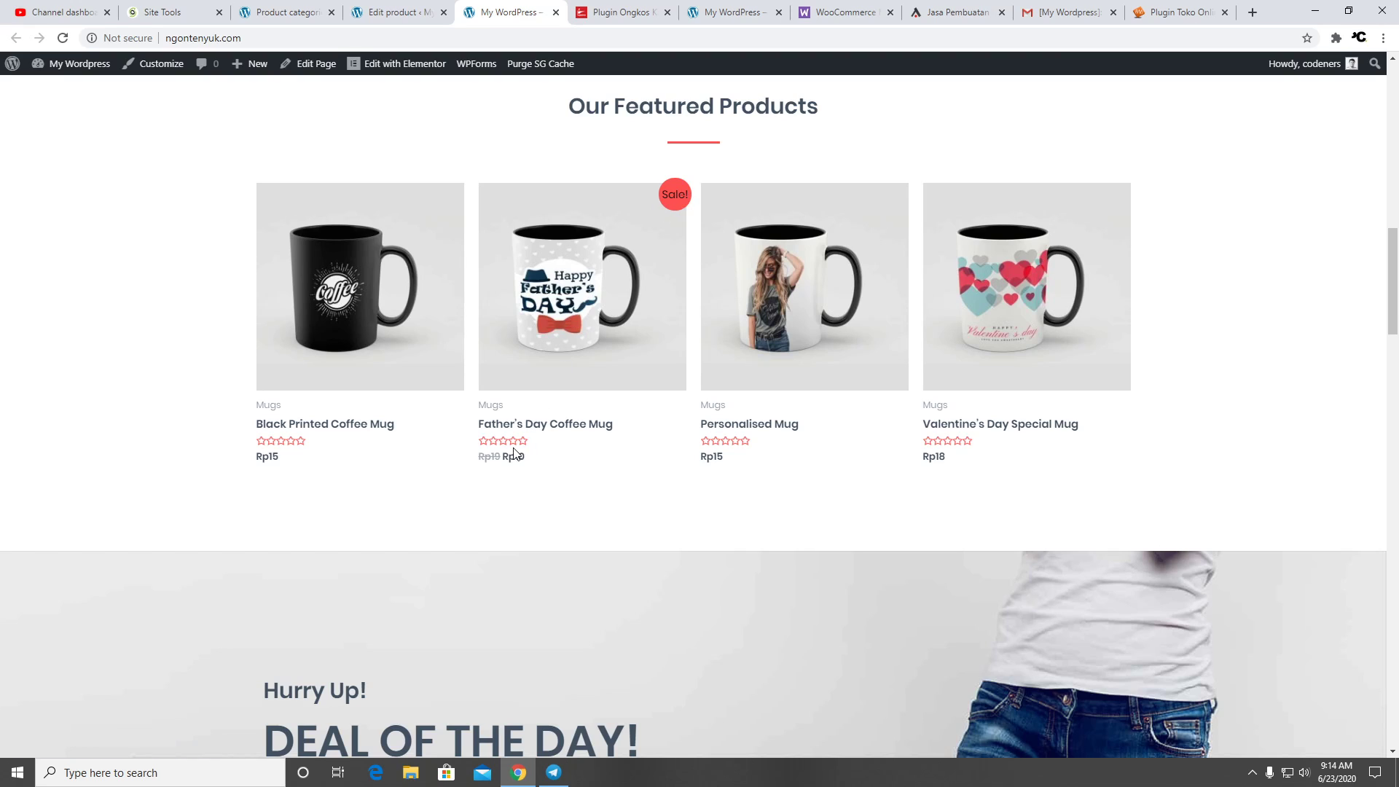
{"action": "left_click", "coordinate": [394, 12]}
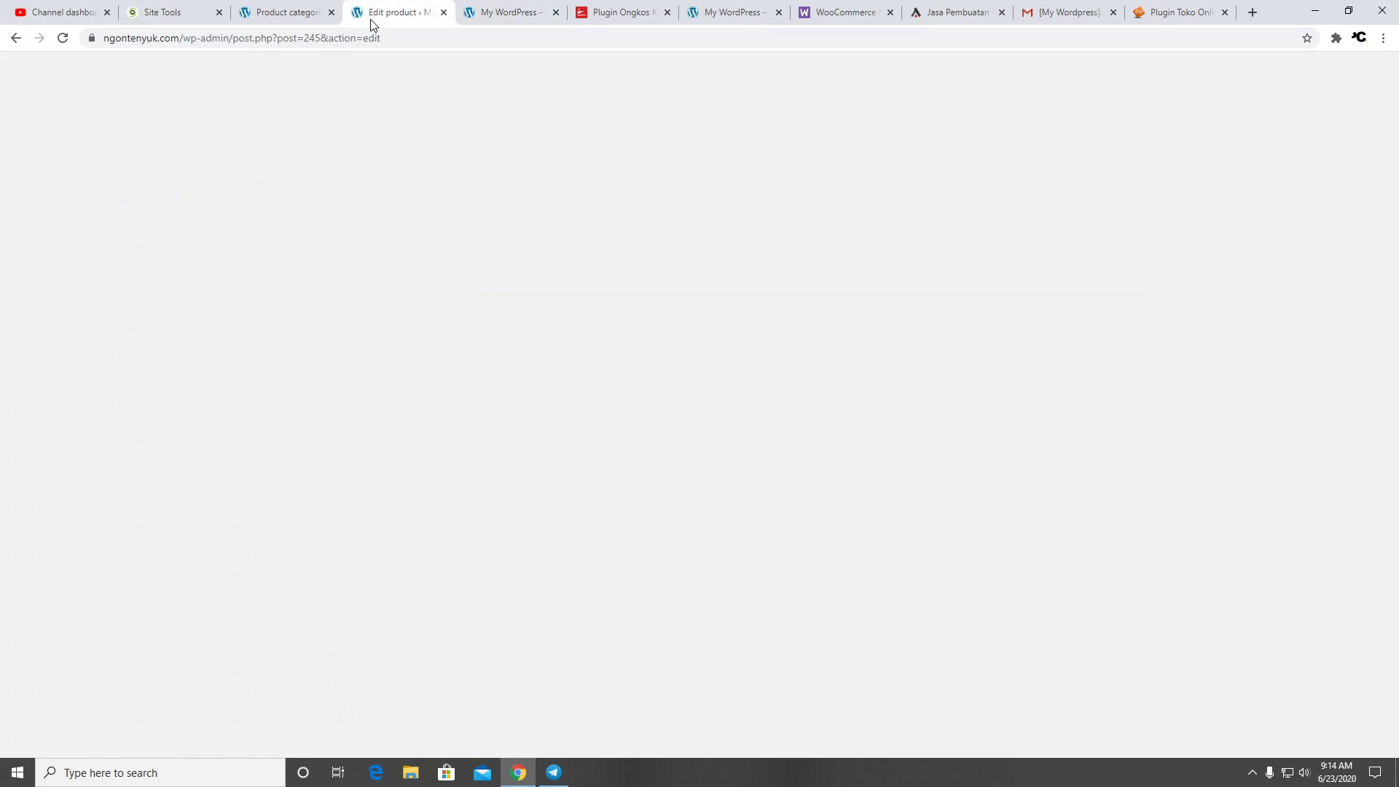
{"action": "scroll", "coordinate": [623, 307], "scroll_direction": "down", "scroll_amount": 3}
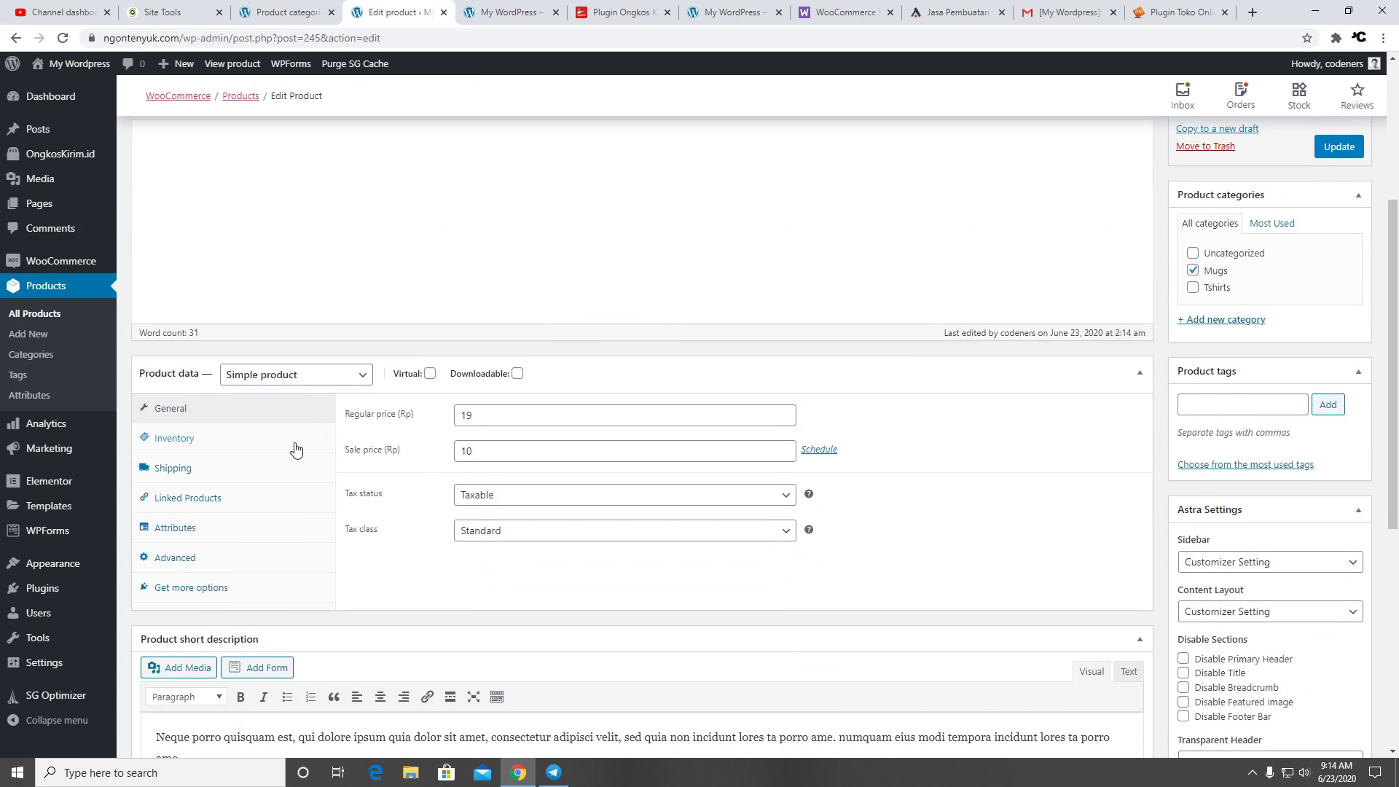
Manage the mug's stock: 30 in stock, backorders not allowed, low stock threshold 10, then update
{"action": "left_click", "coordinate": [255, 439]}
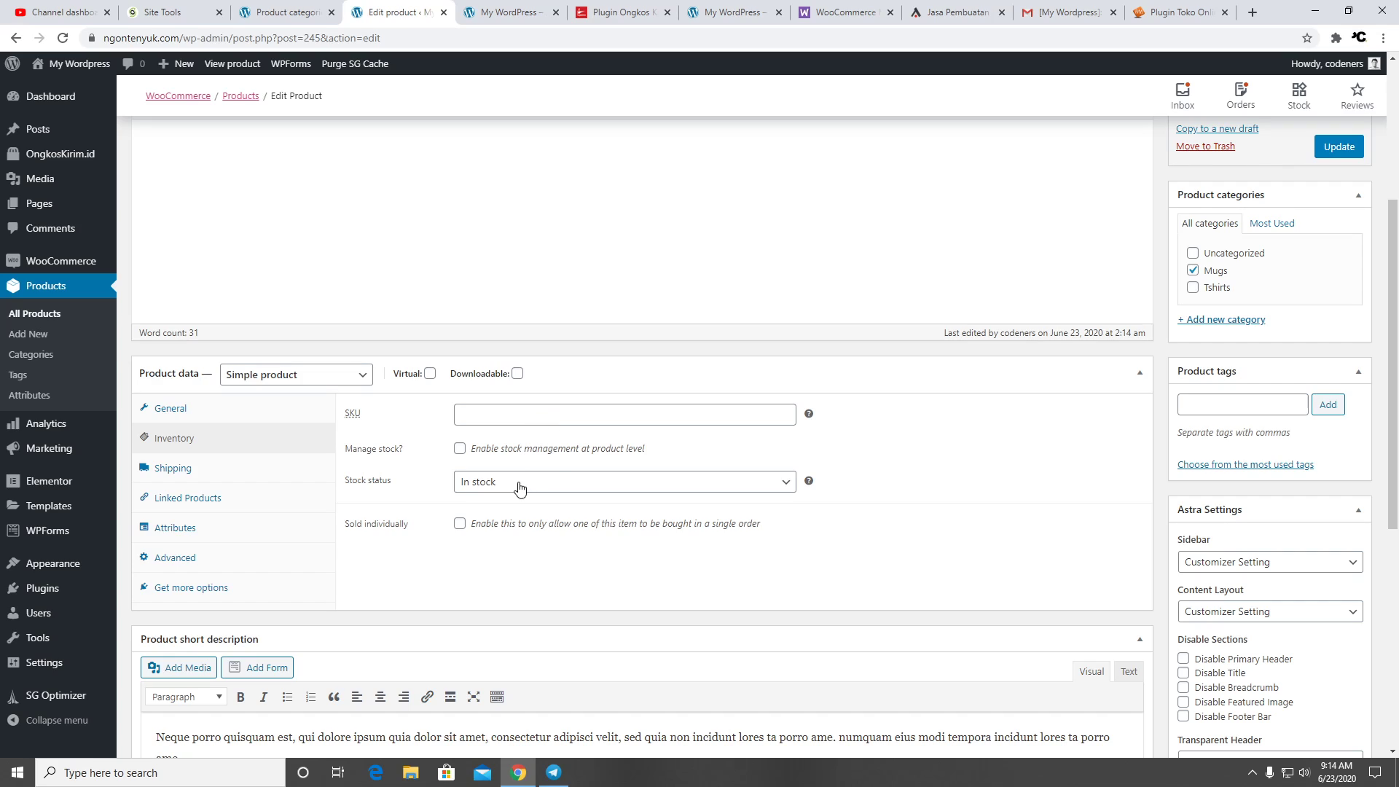
{"action": "left_click", "coordinate": [458, 448]}
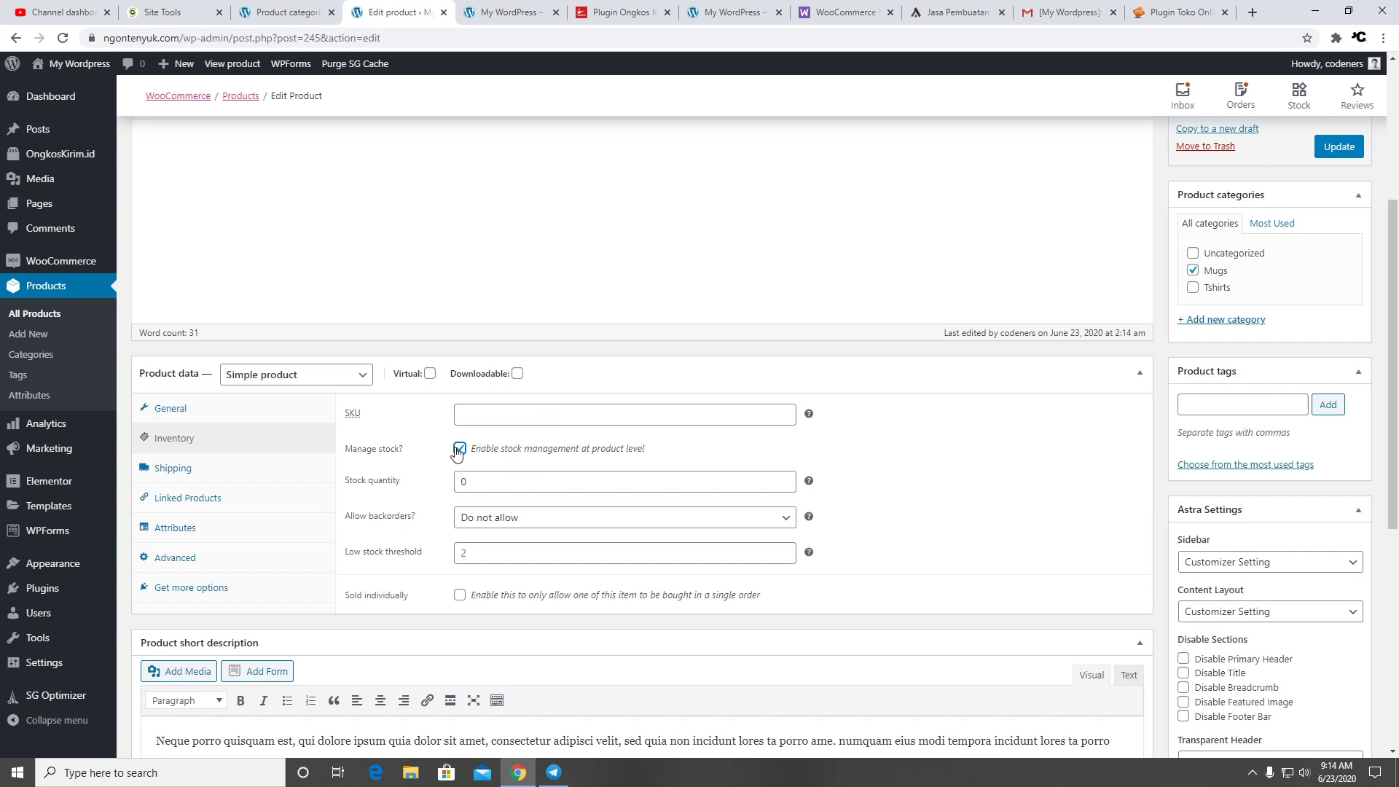
{"action": "double_click", "coordinate": [496, 481]}
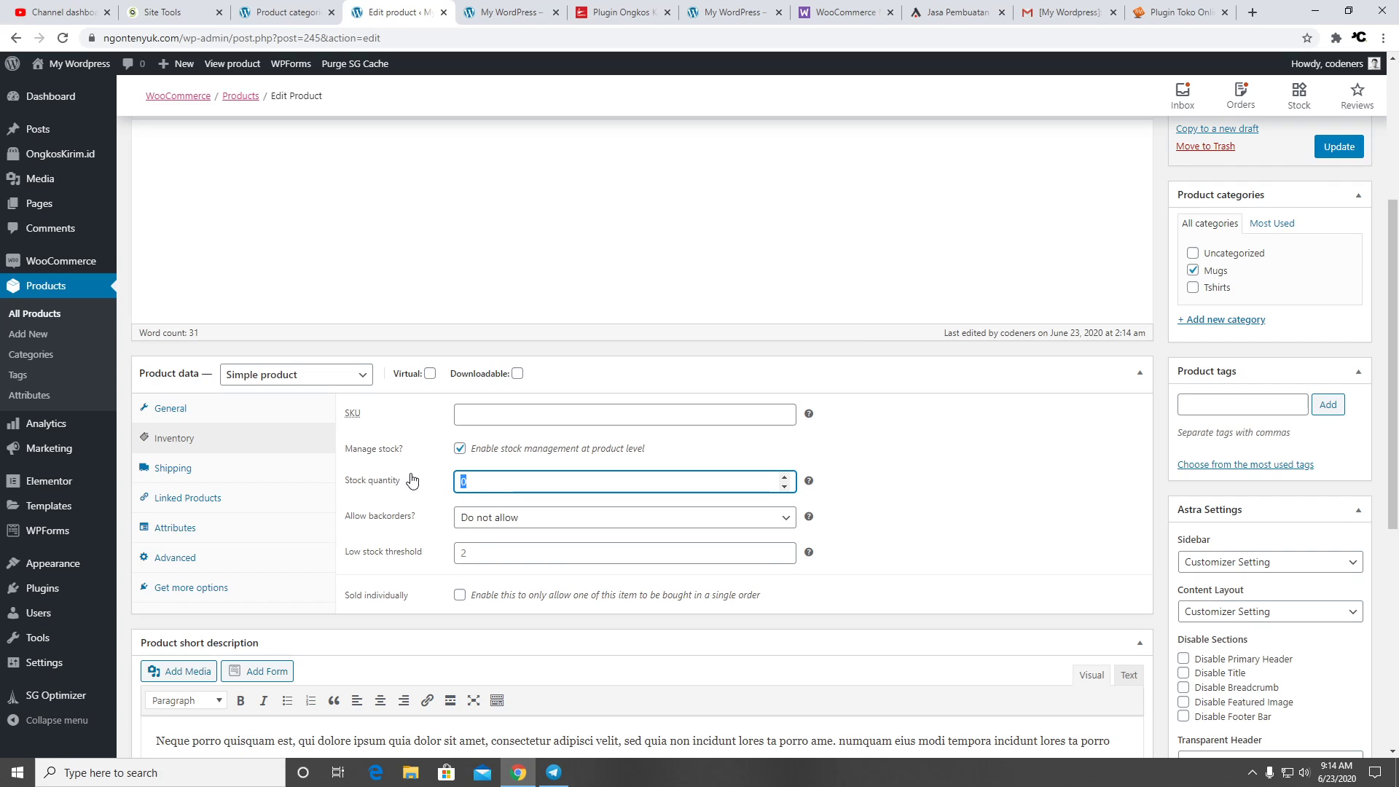
{"action": "type", "text": "30"}
{"action": "left_click", "coordinate": [888, 509]}
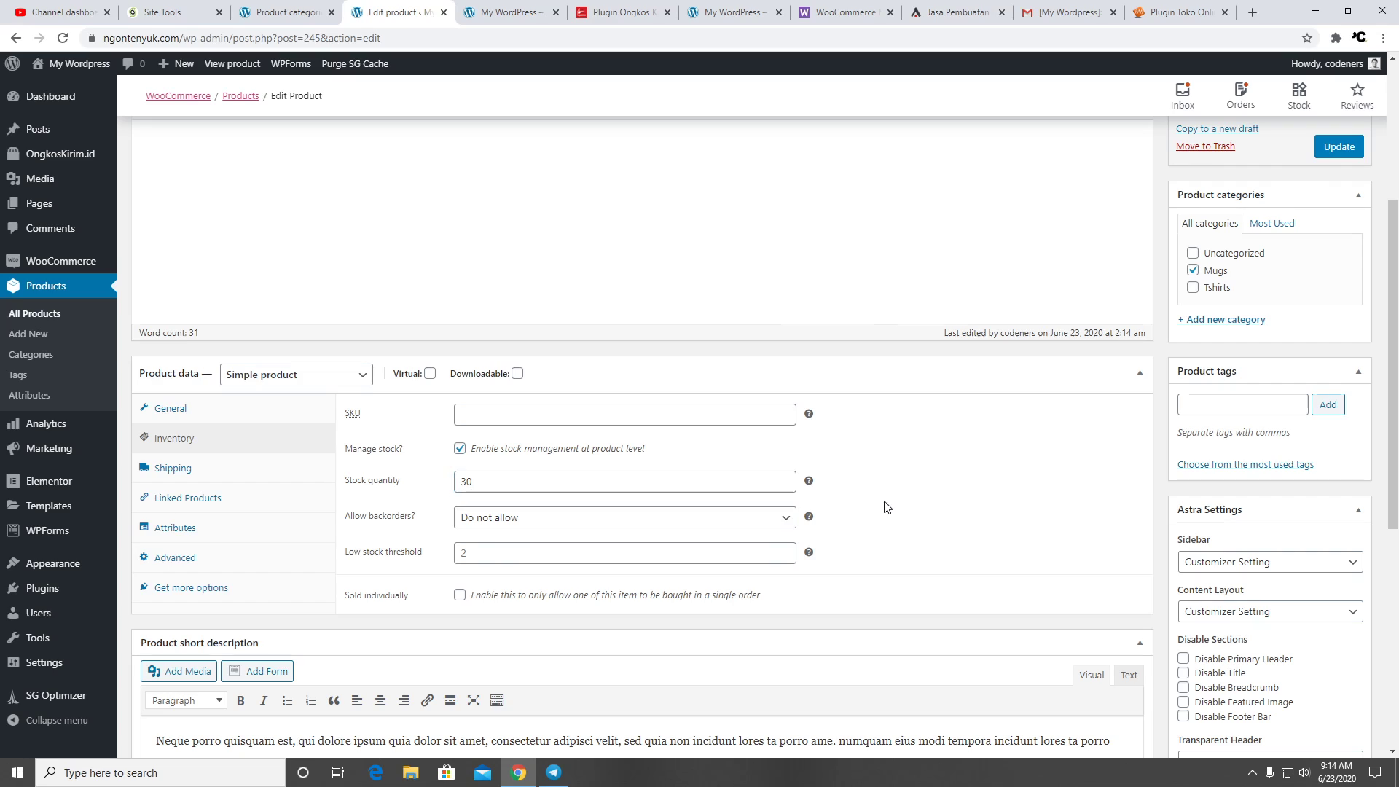
{"action": "left_click", "coordinate": [725, 519]}
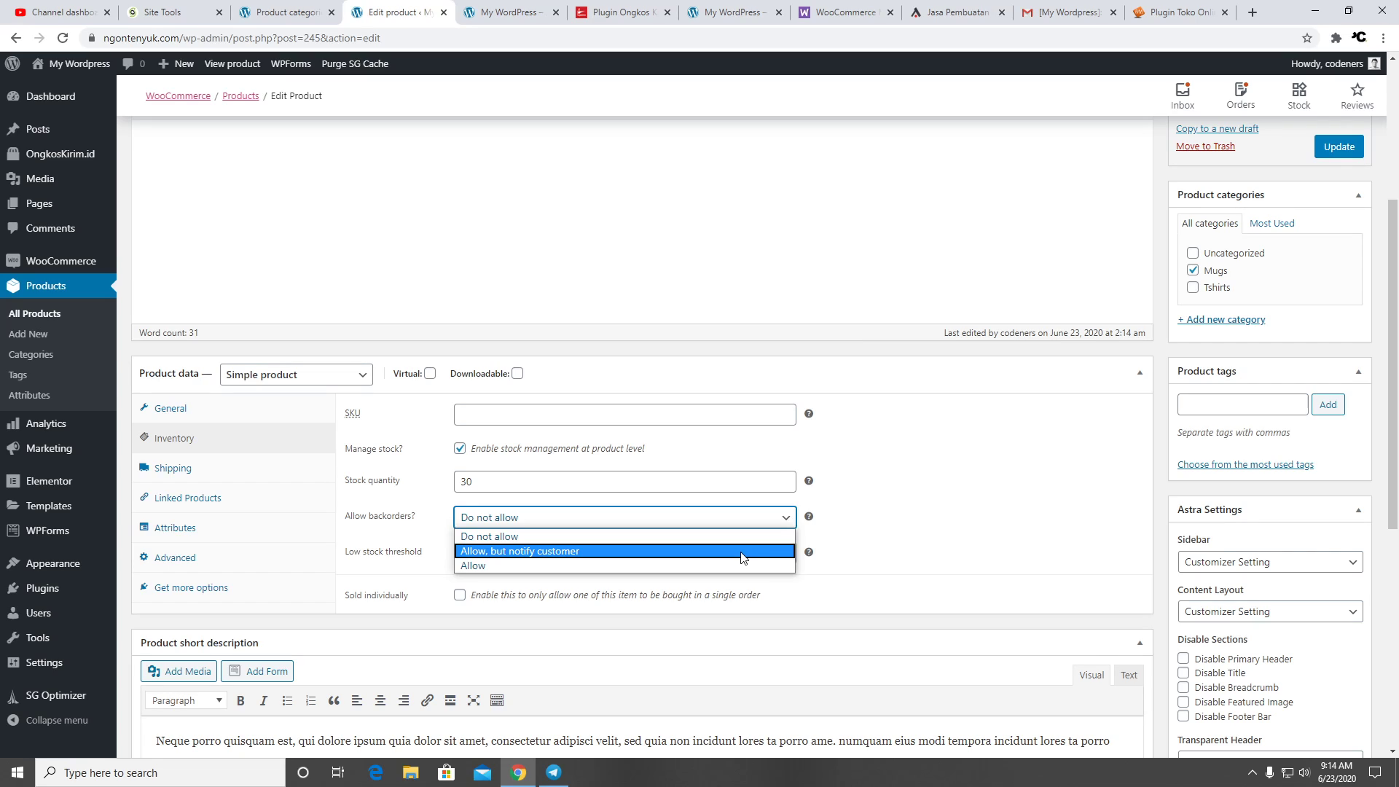
{"action": "left_click", "coordinate": [956, 543]}
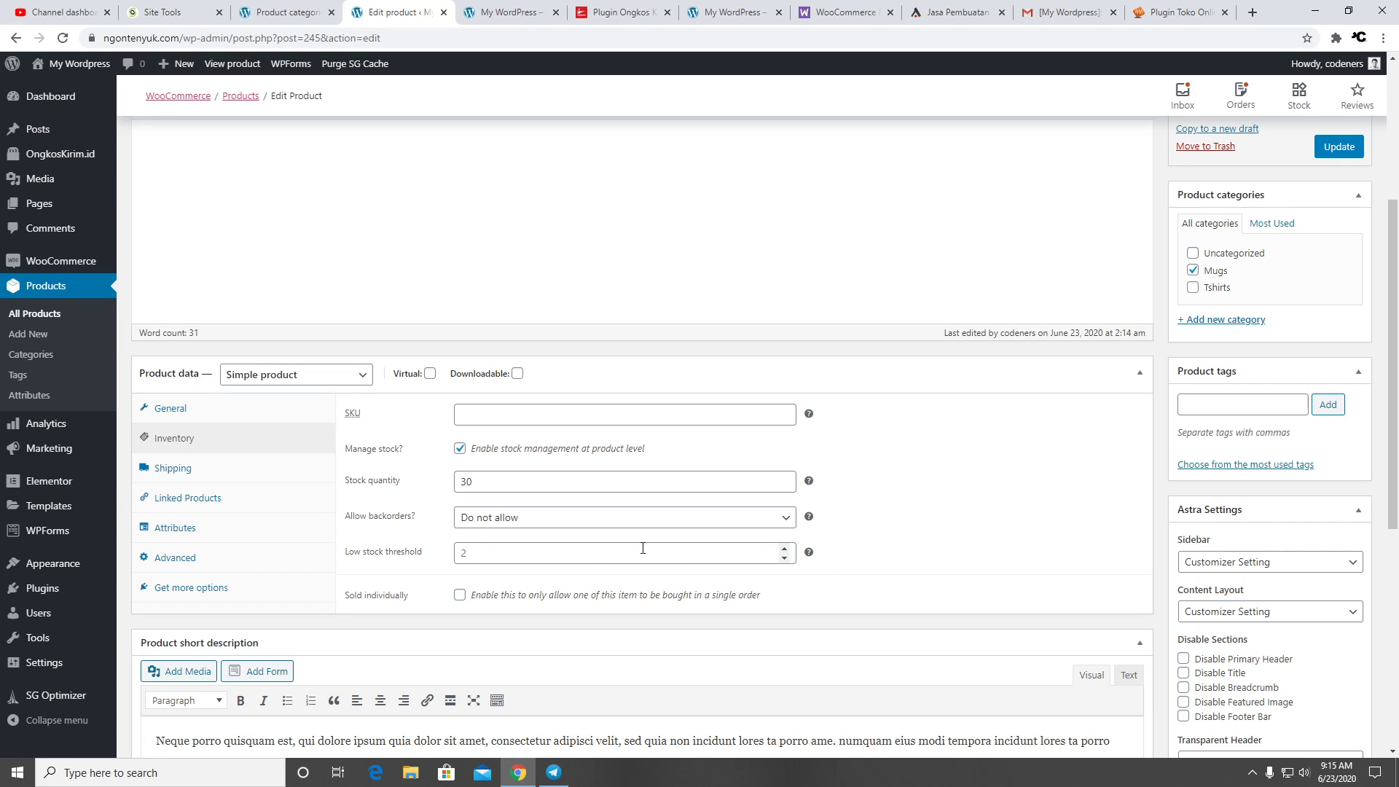
{"action": "left_click", "coordinate": [508, 556]}
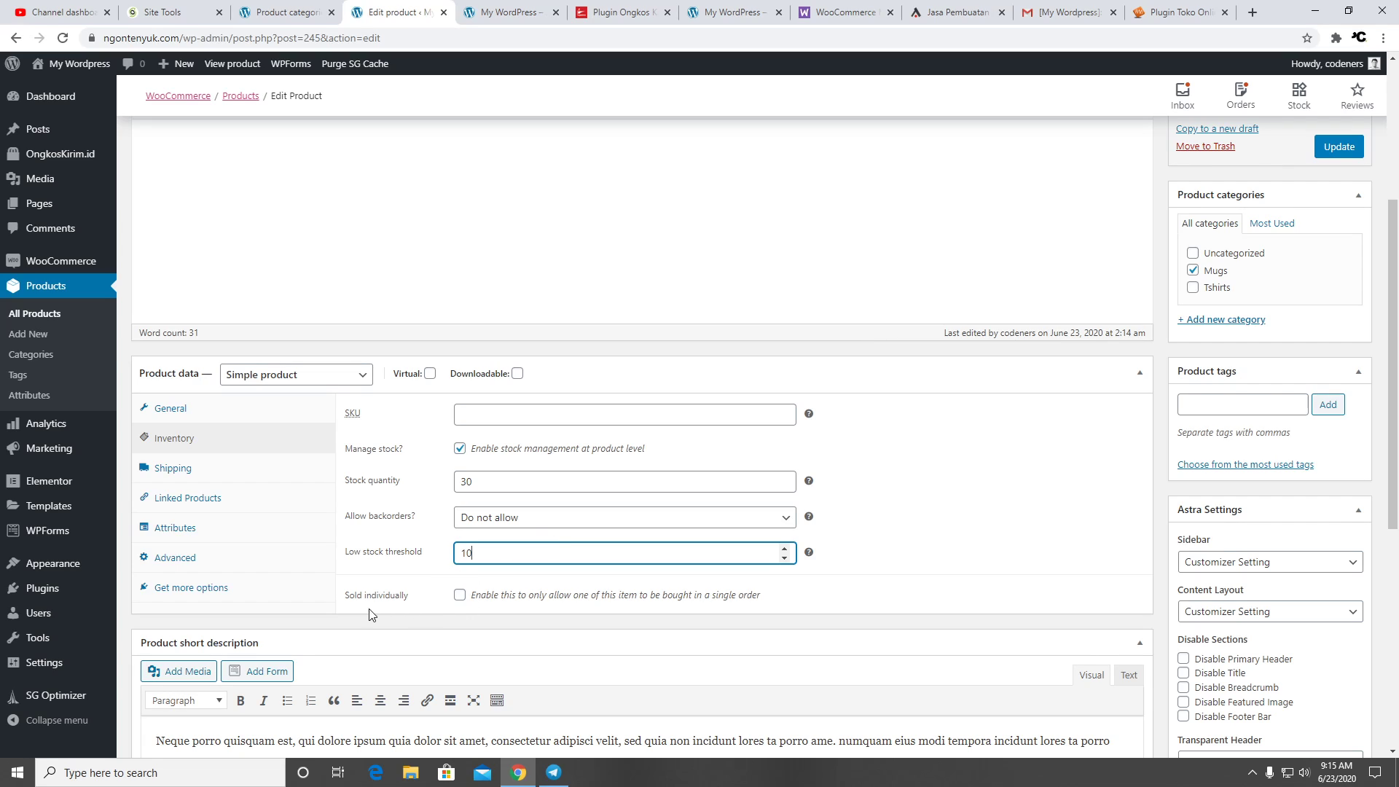
{"action": "left_click", "coordinate": [1340, 146]}
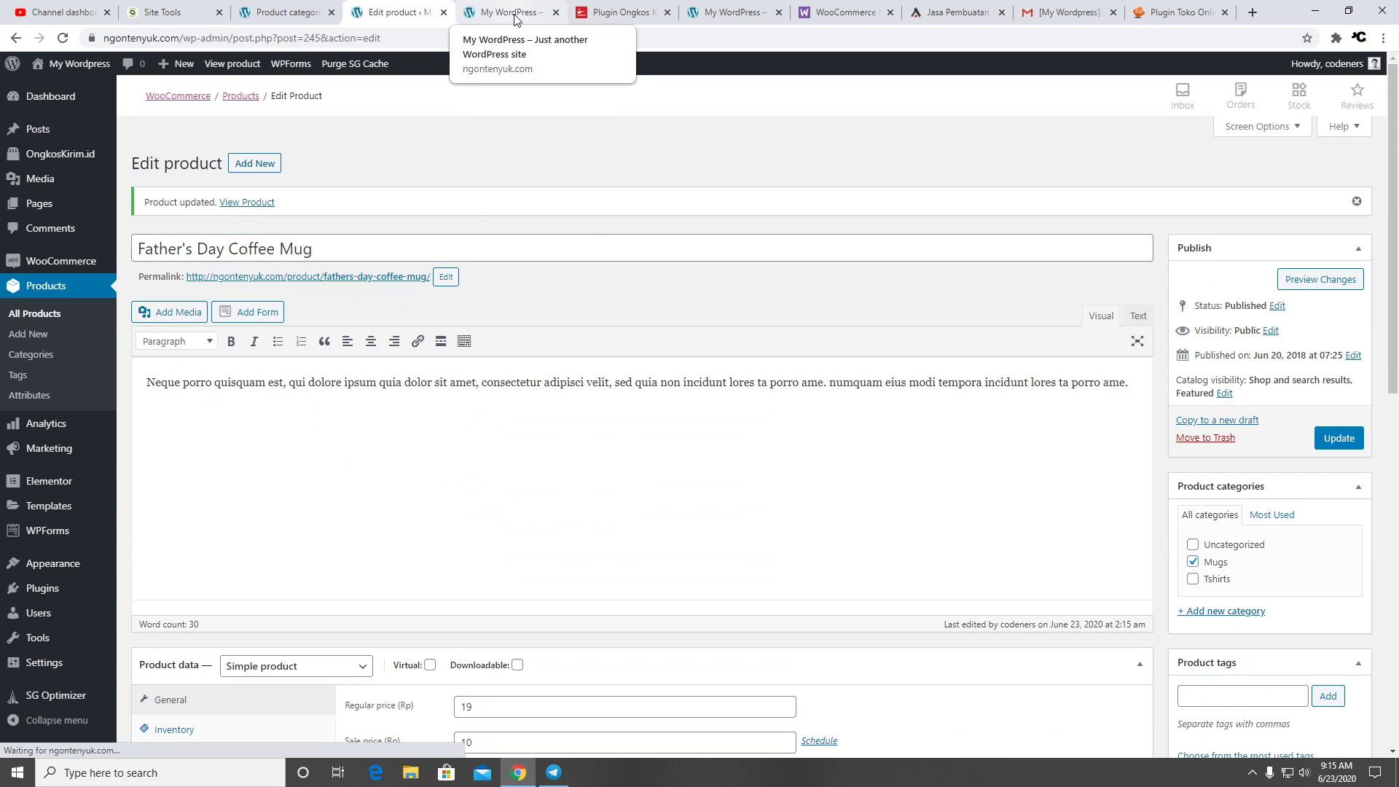
View the Father's Day Coffee Mug product page on the storefront
{"action": "left_click", "coordinate": [514, 14]}
{"action": "left_click", "coordinate": [552, 423]}
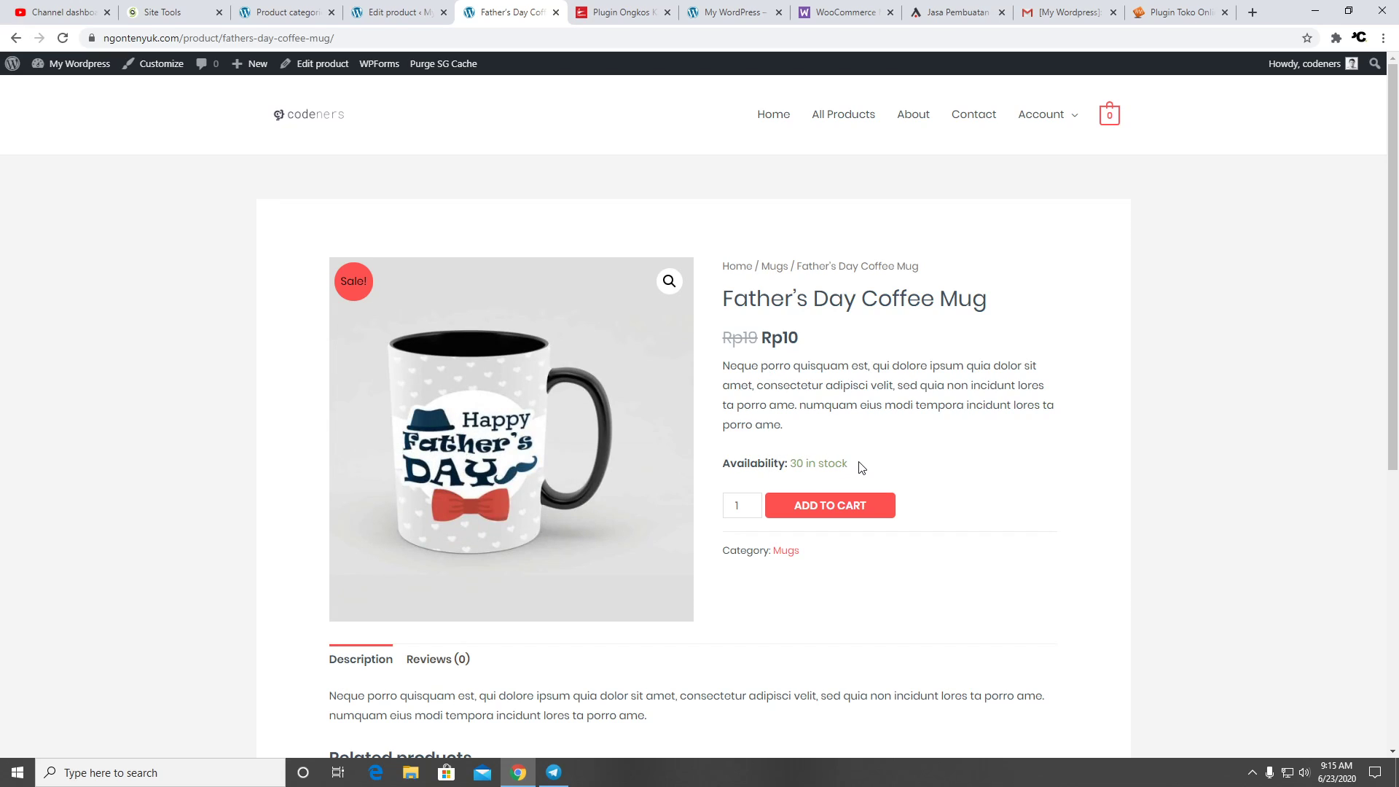
{"action": "left_click", "coordinate": [398, 14]}
Set the mug's weight to 3 kg with No shipping class and update the product
{"action": "scroll", "coordinate": [656, 425], "scroll_direction": "down", "scroll_amount": 5}
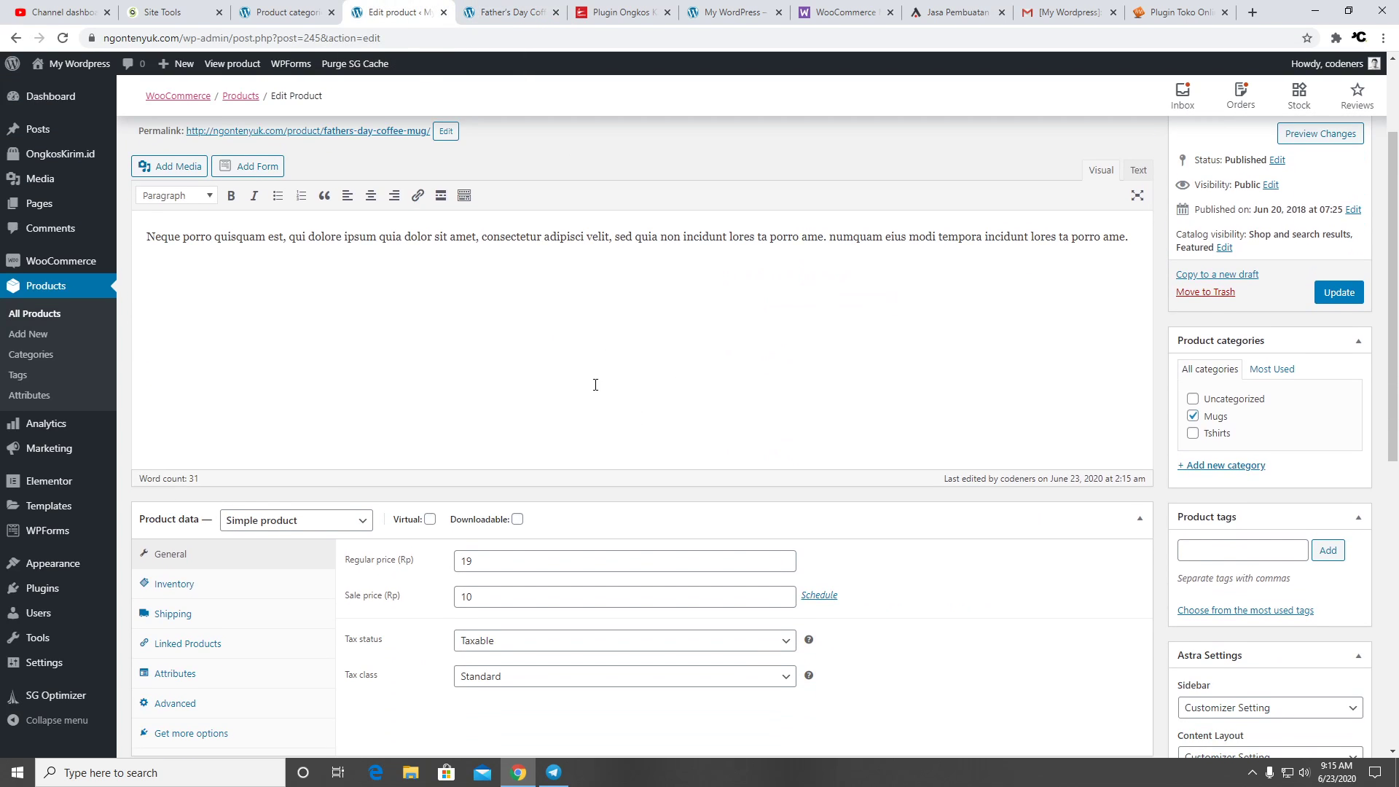
{"action": "scroll", "coordinate": [596, 386], "scroll_direction": "up", "scroll_amount": 3}
{"action": "scroll", "coordinate": [595, 386], "scroll_direction": "down", "scroll_amount": 3}
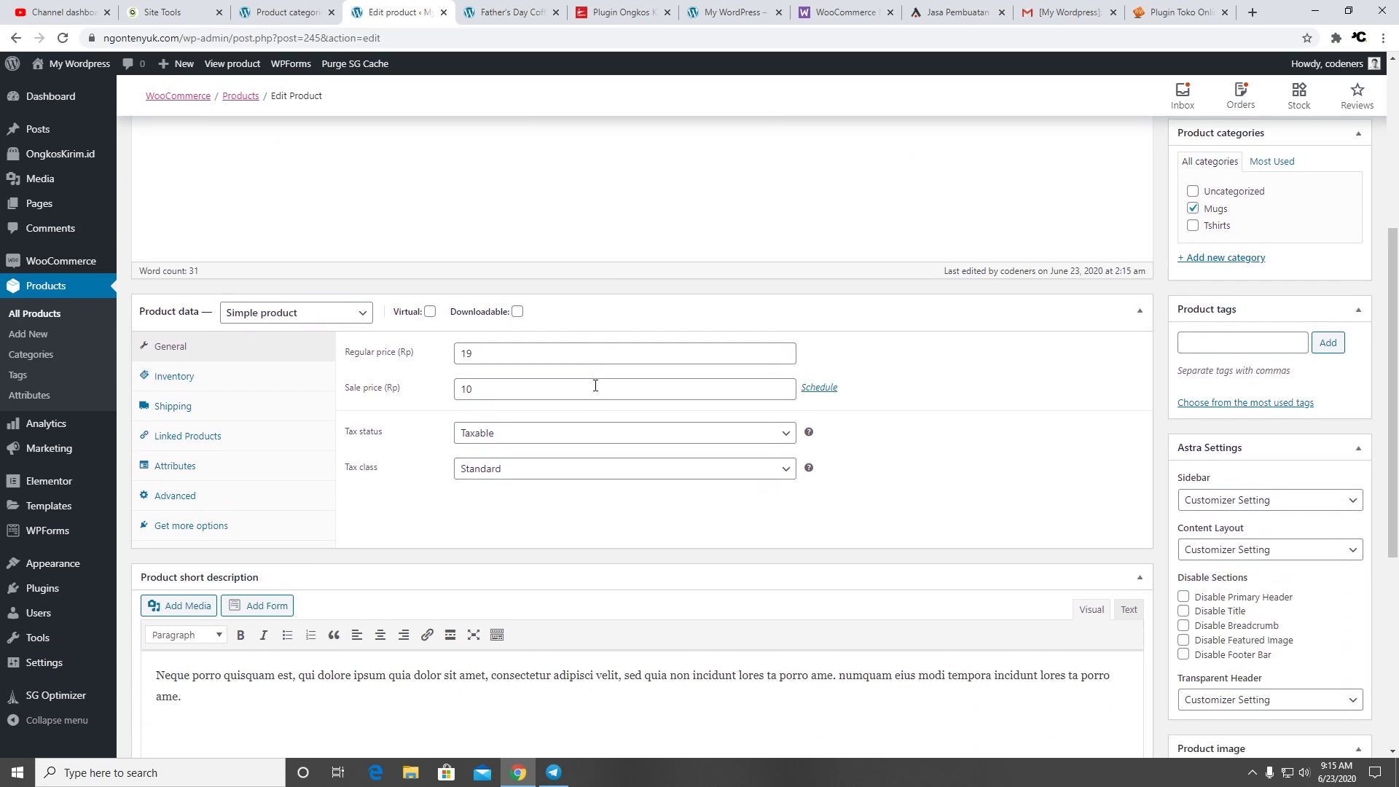
{"action": "left_click", "coordinate": [225, 397]}
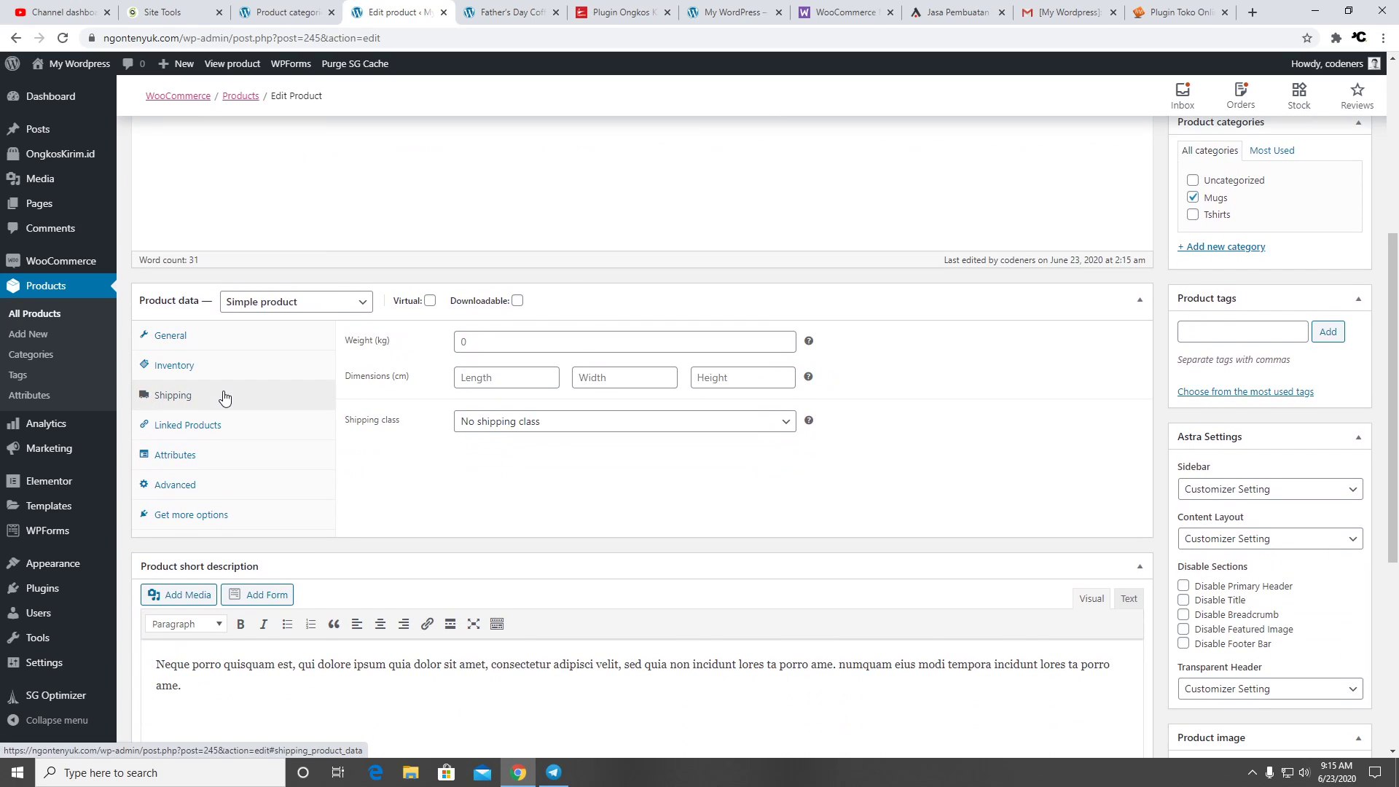
{"action": "left_click", "coordinate": [456, 340]}
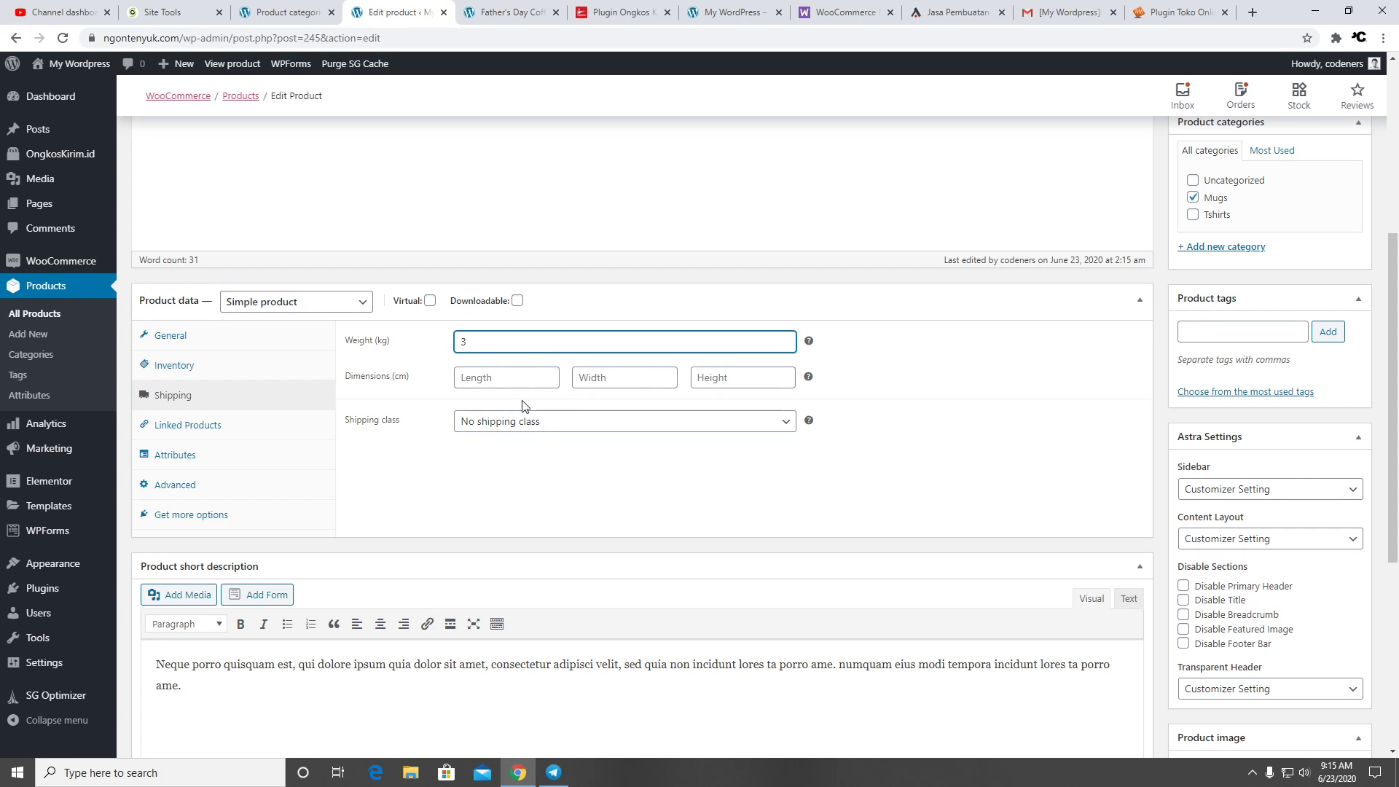
{"action": "left_click", "coordinate": [547, 424]}
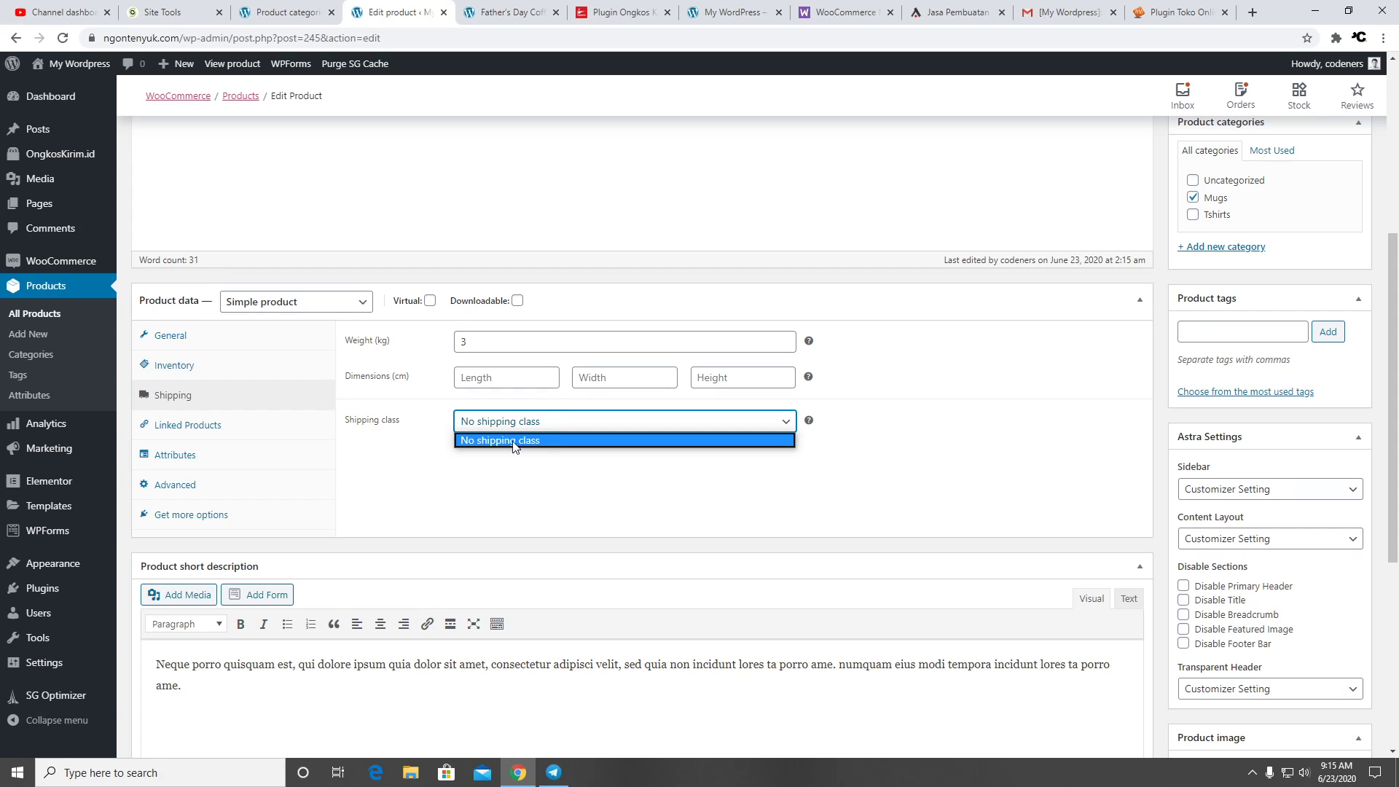
{"action": "left_click", "coordinate": [534, 505]}
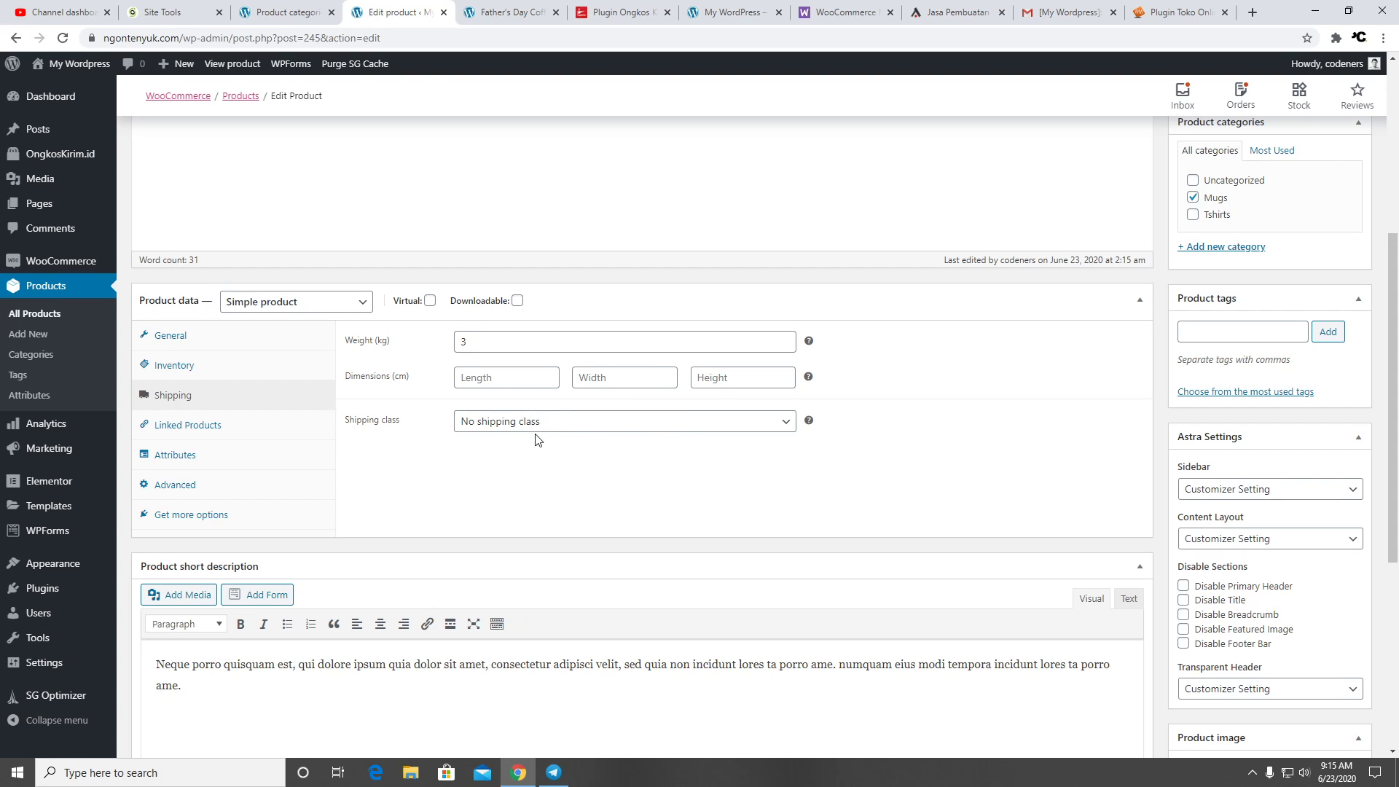
{"action": "scroll", "coordinate": [668, 456], "scroll_direction": "down", "scroll_amount": 5}
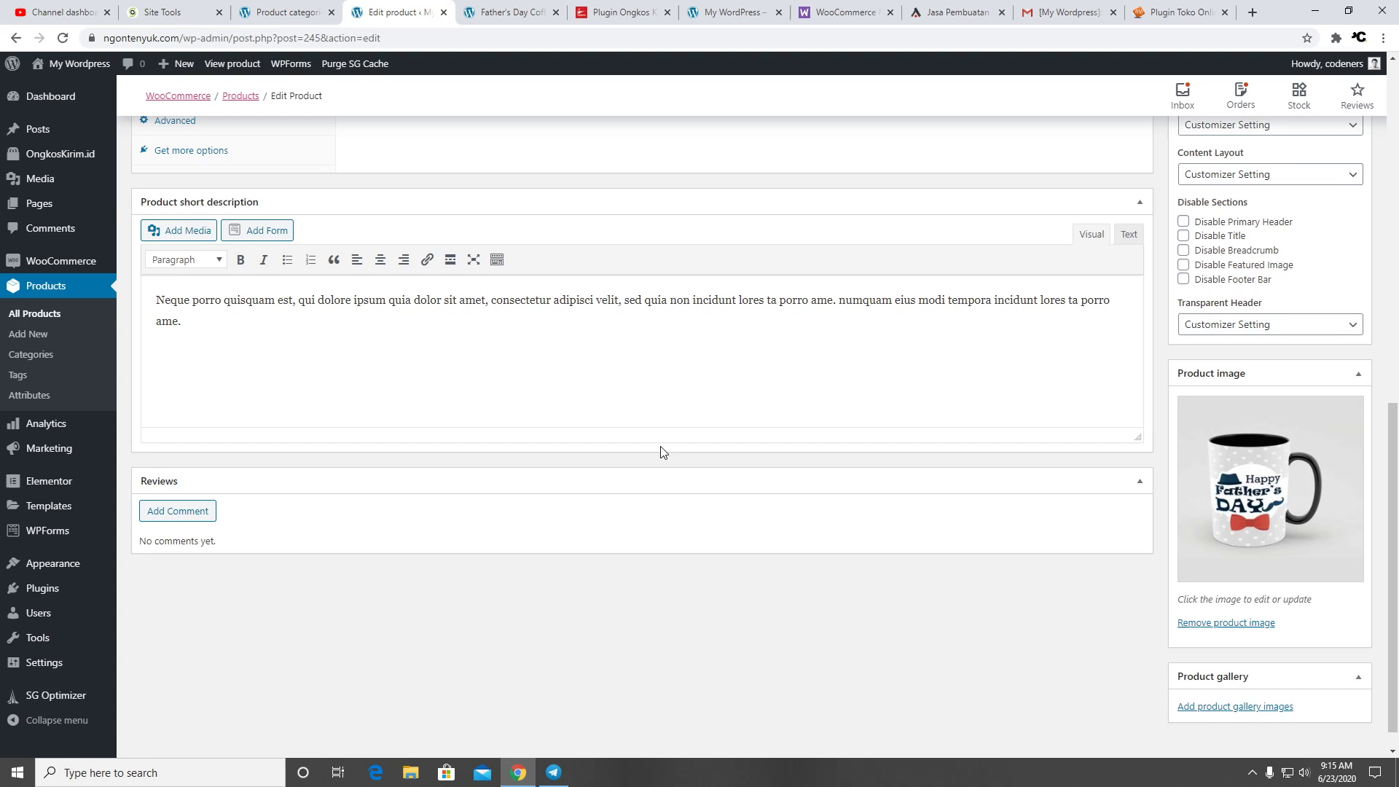
{"action": "scroll", "coordinate": [1149, 252], "scroll_direction": "up", "scroll_amount": 5}
{"action": "scroll", "coordinate": [1149, 251], "scroll_direction": "up", "scroll_amount": 4}
{"action": "left_click", "coordinate": [1338, 364]}
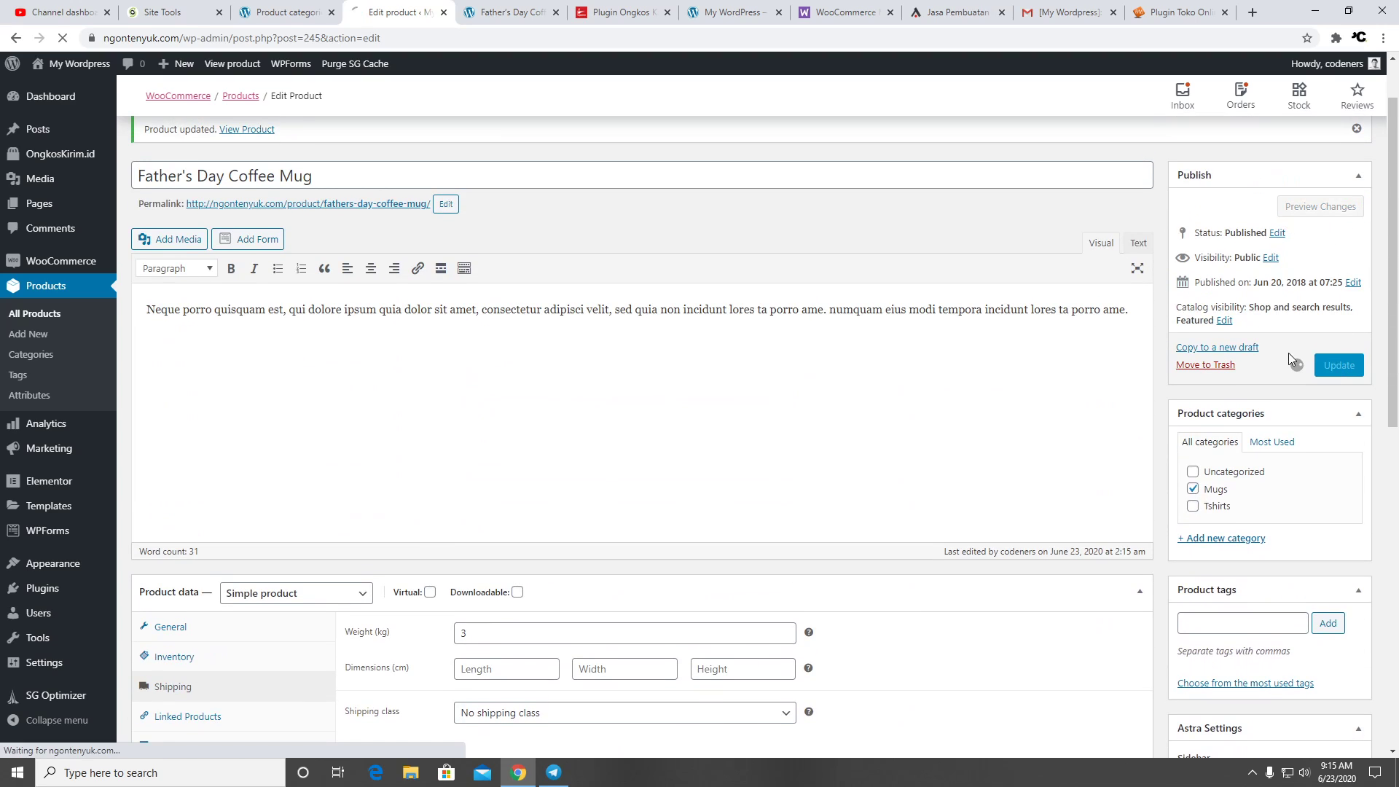
{"action": "key", "text": "ctrl+Tab"}
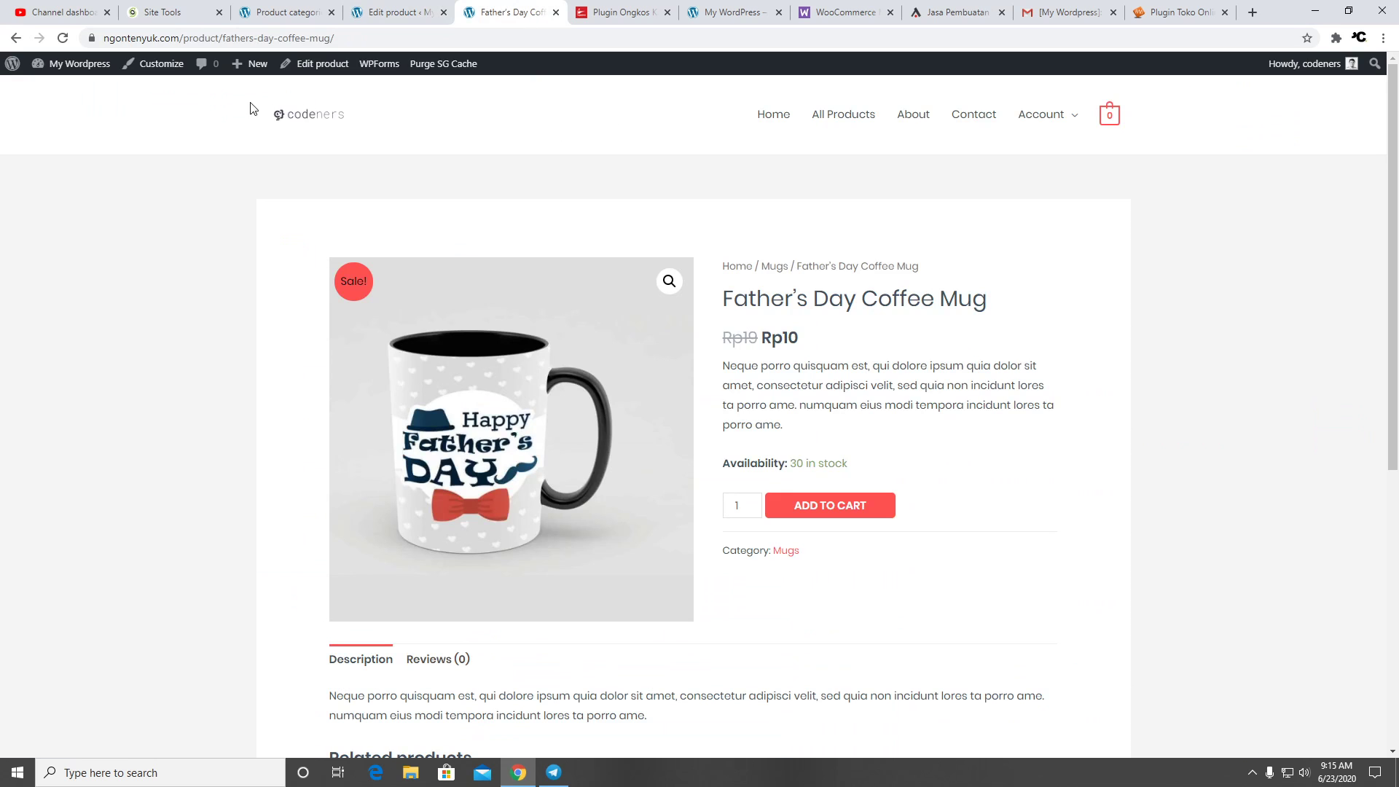
Reload the mug's product page and add it to the cart
{"action": "left_click", "coordinate": [63, 38]}
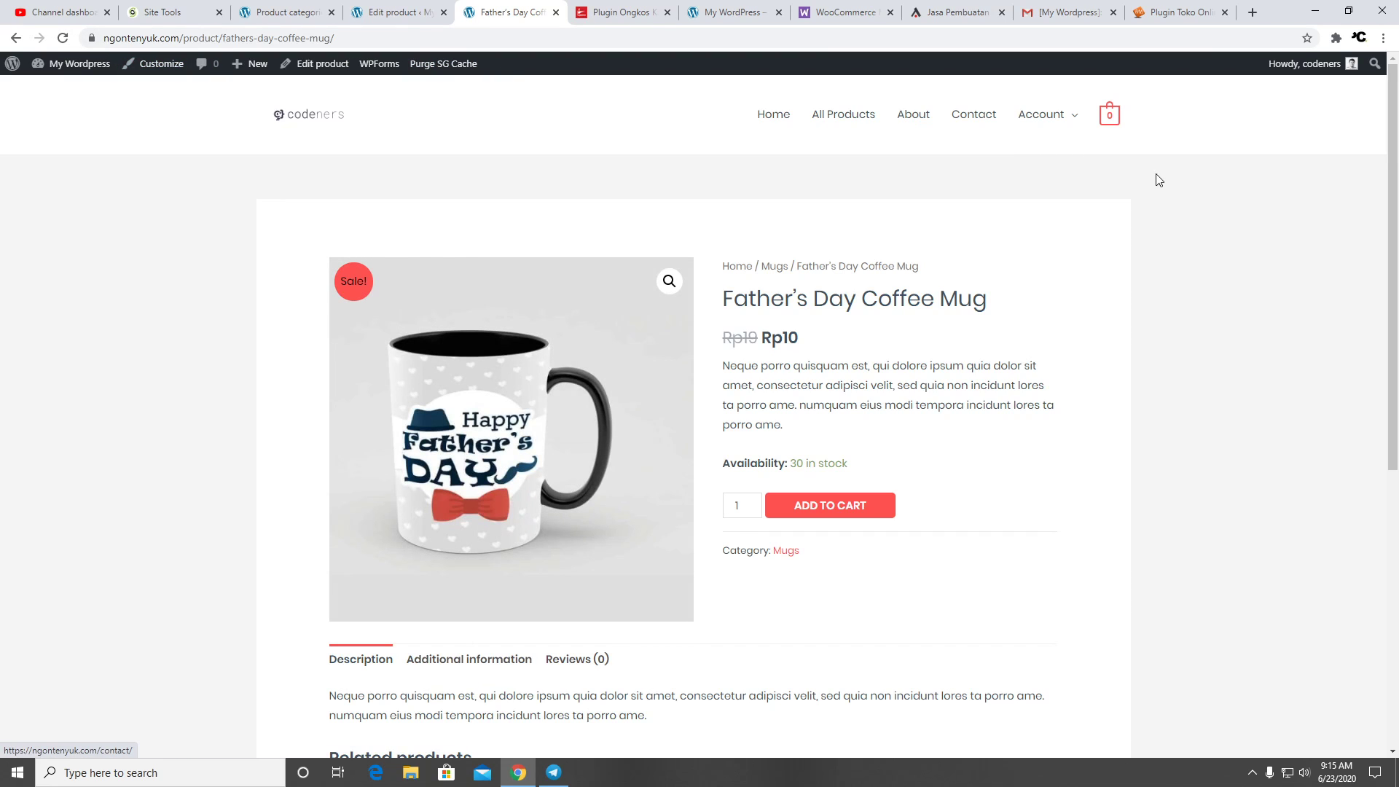
{"action": "scroll", "coordinate": [1072, 263], "scroll_direction": "down", "scroll_amount": 7}
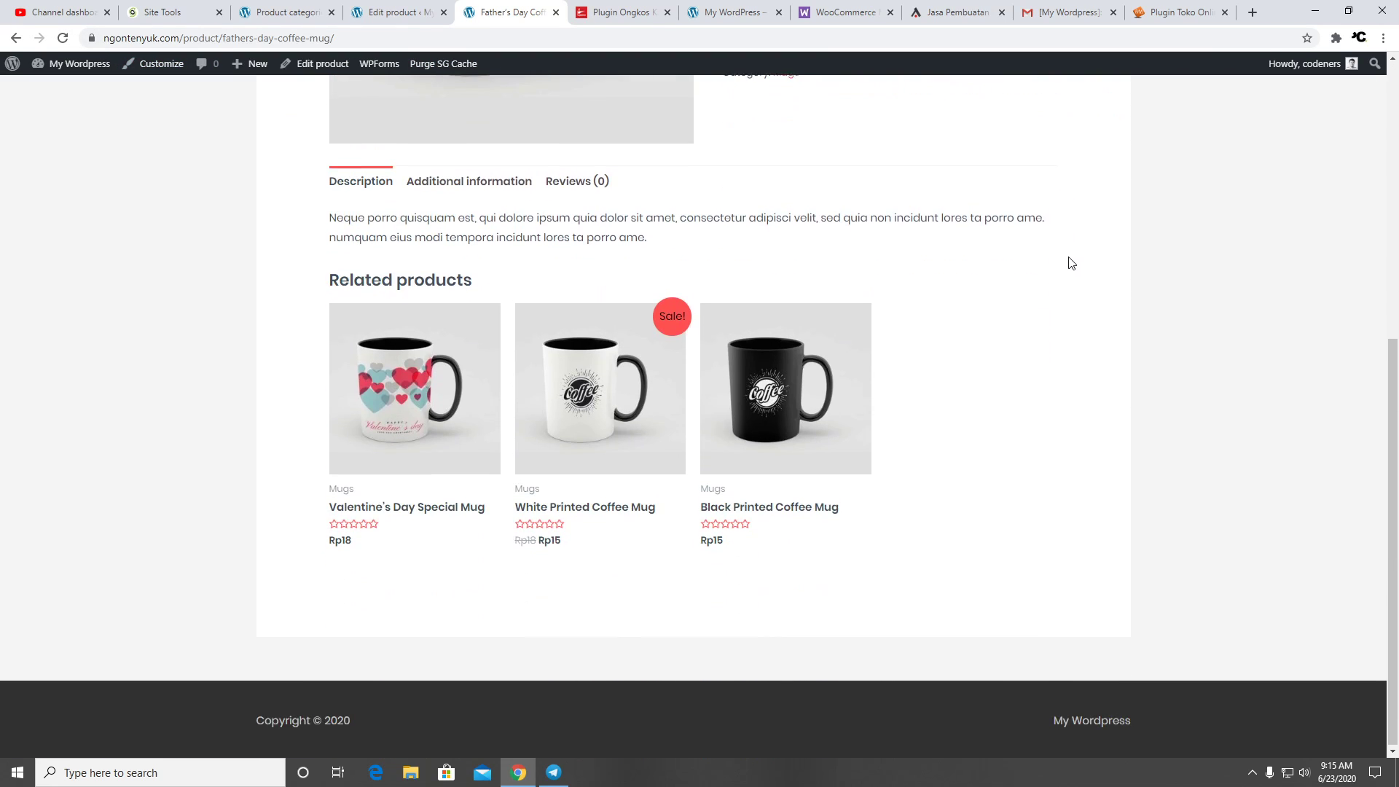
{"action": "scroll", "coordinate": [1072, 263], "scroll_direction": "up", "scroll_amount": 6}
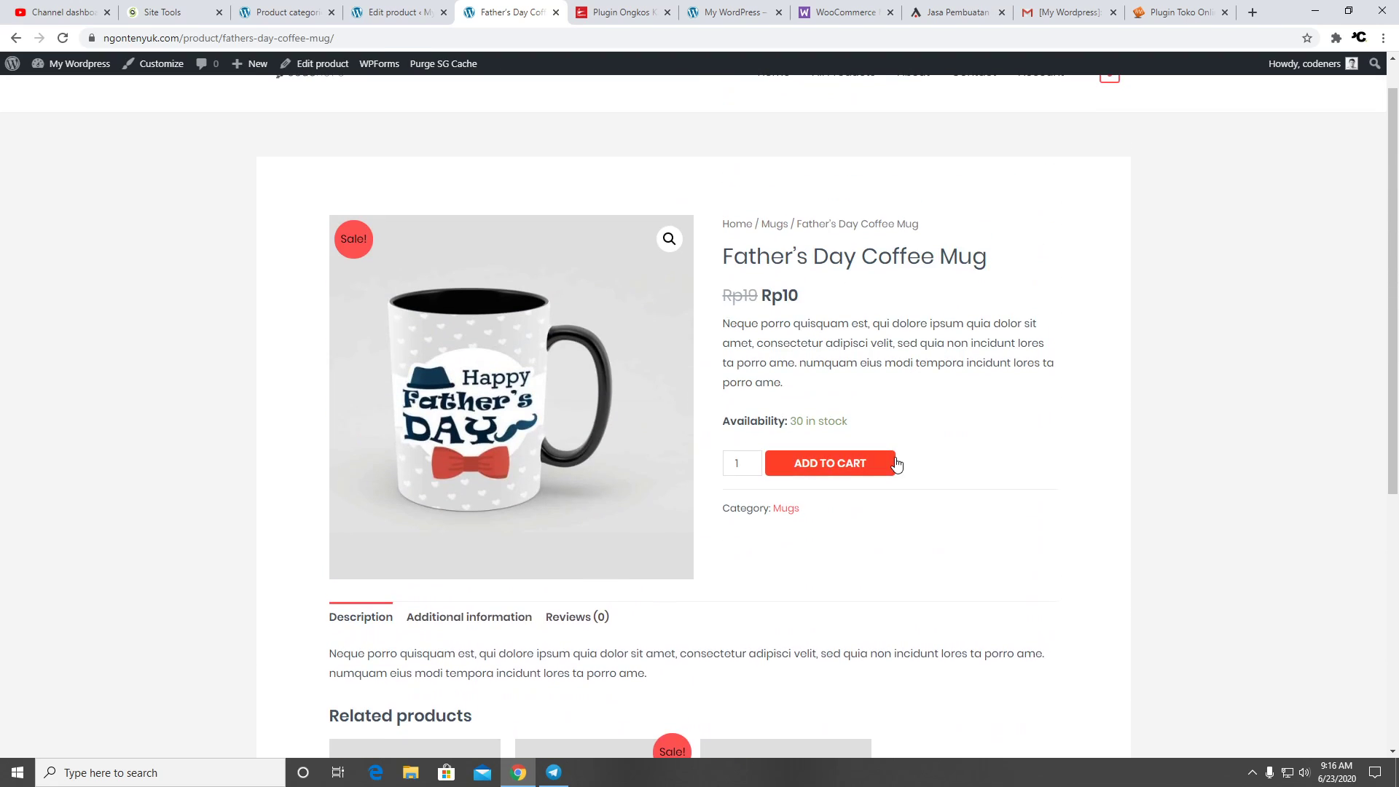
{"action": "left_click", "coordinate": [882, 463]}
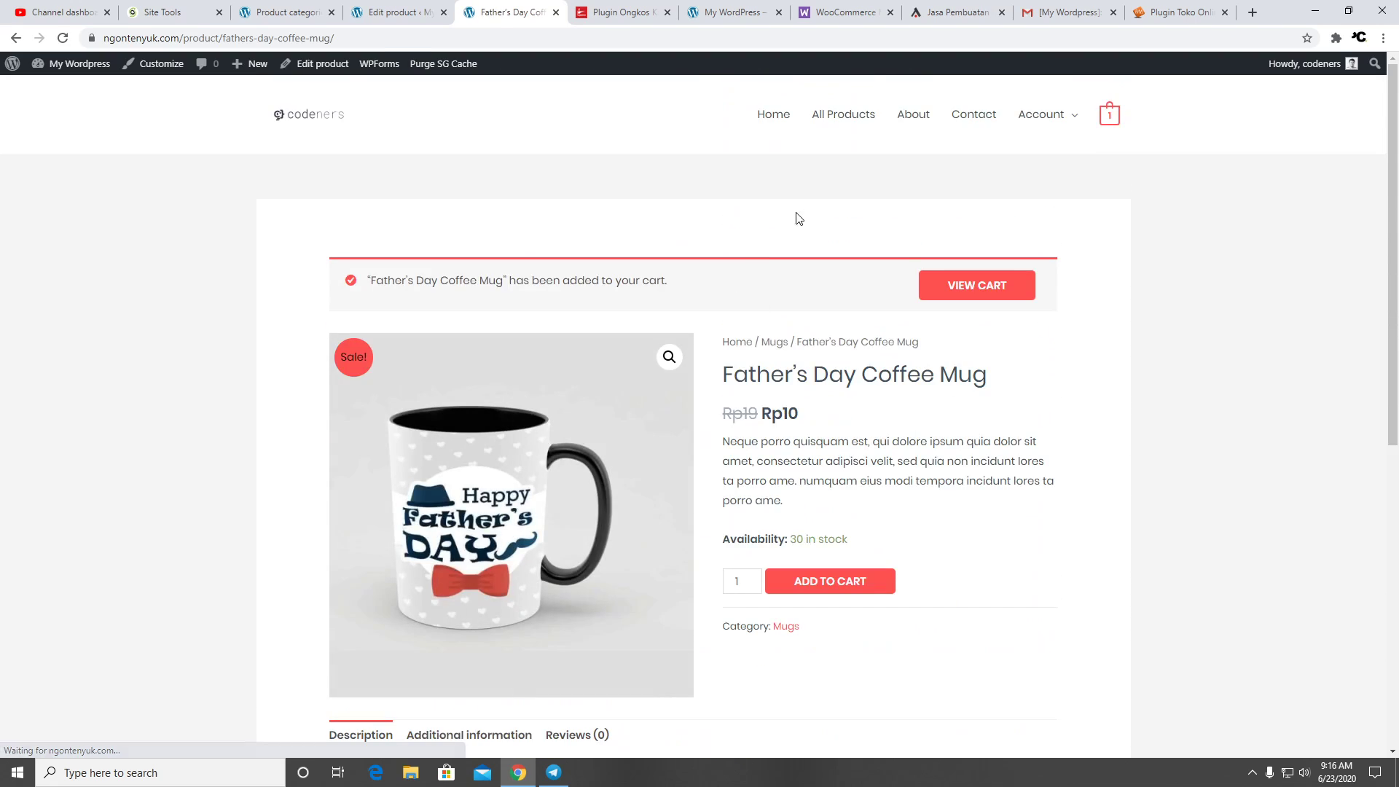
Open the cart, check the shipping calculator, and proceed to checkout
{"action": "scroll", "coordinate": [895, 350], "scroll_direction": "down", "scroll_amount": 5}
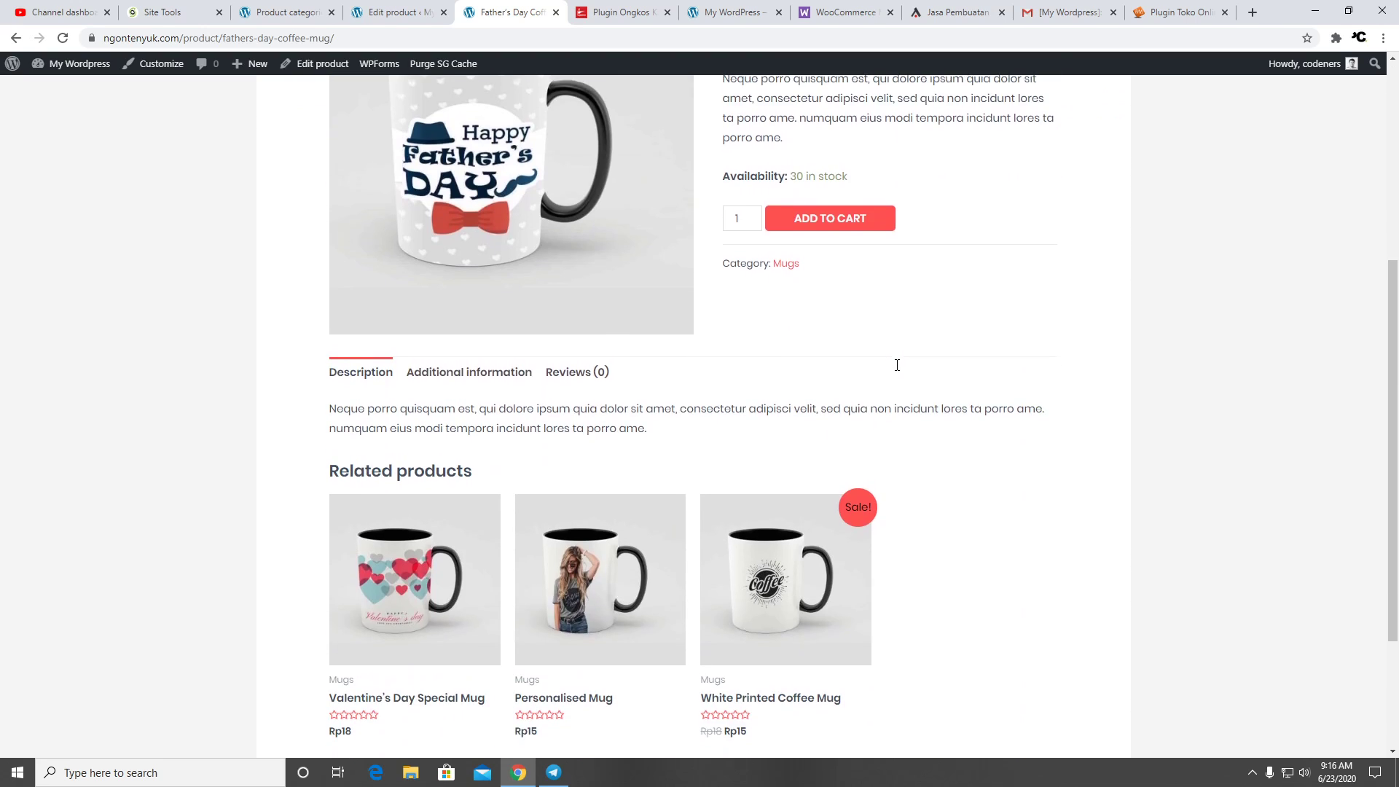
{"action": "scroll", "coordinate": [896, 362], "scroll_direction": "up", "scroll_amount": 5}
{"action": "left_click", "coordinate": [995, 293]}
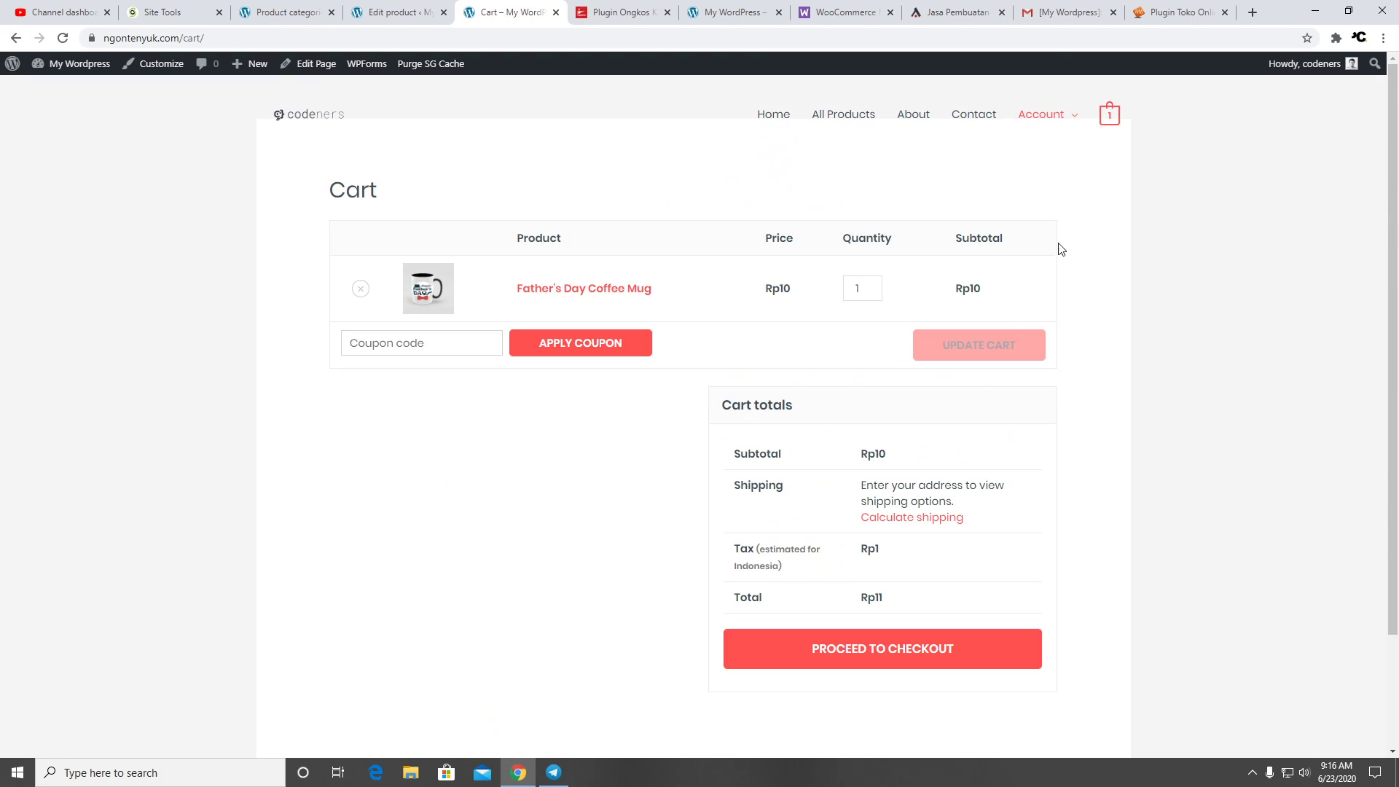
{"action": "scroll", "coordinate": [1021, 393], "scroll_direction": "down", "scroll_amount": 3}
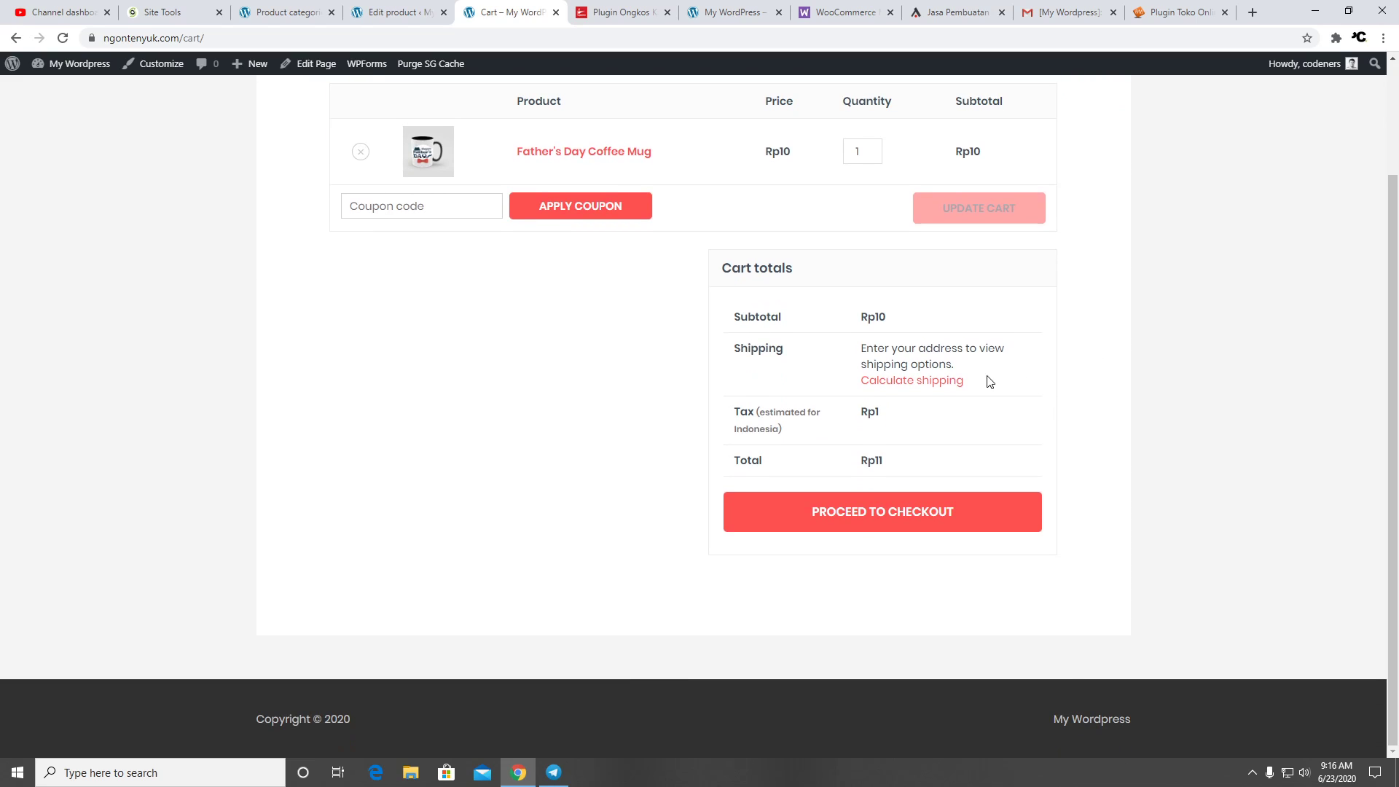
{"action": "left_click", "coordinate": [952, 385]}
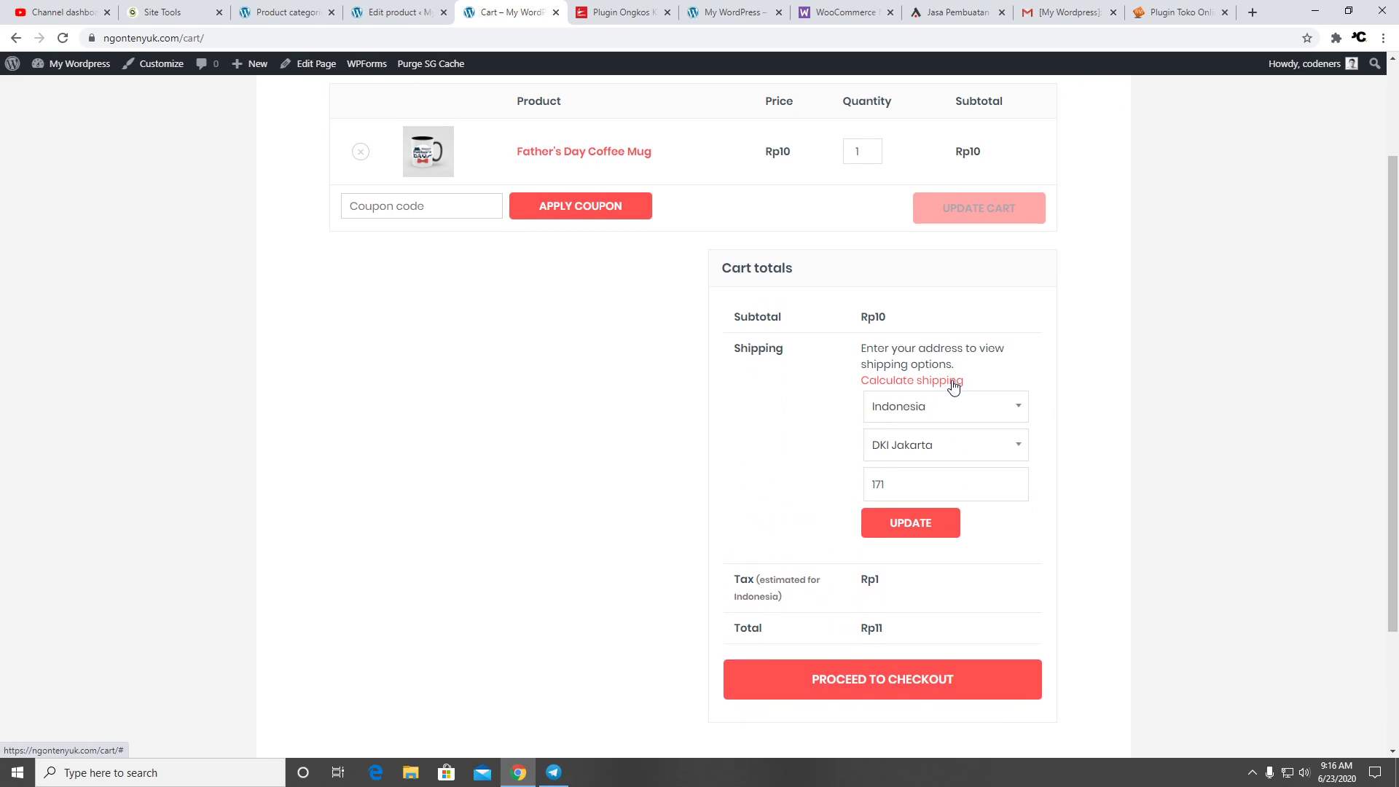
{"action": "left_click", "coordinate": [953, 385]}
{"action": "left_click", "coordinate": [943, 509]}
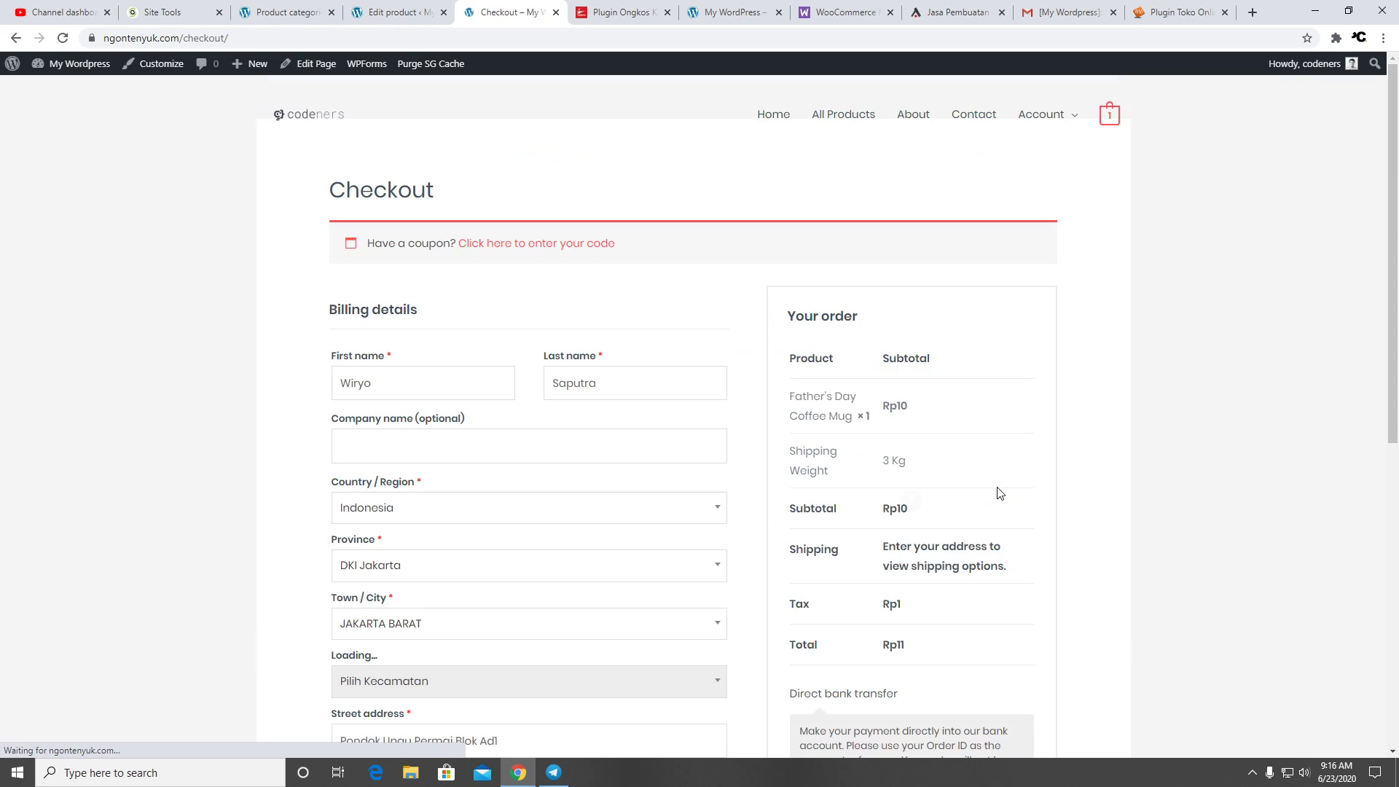
Check the 3 Kg shipping weight and courier rates on checkout, then return to the product editor
{"action": "left_click_drag", "start_coordinate": [950, 453], "coordinate": [821, 451]}
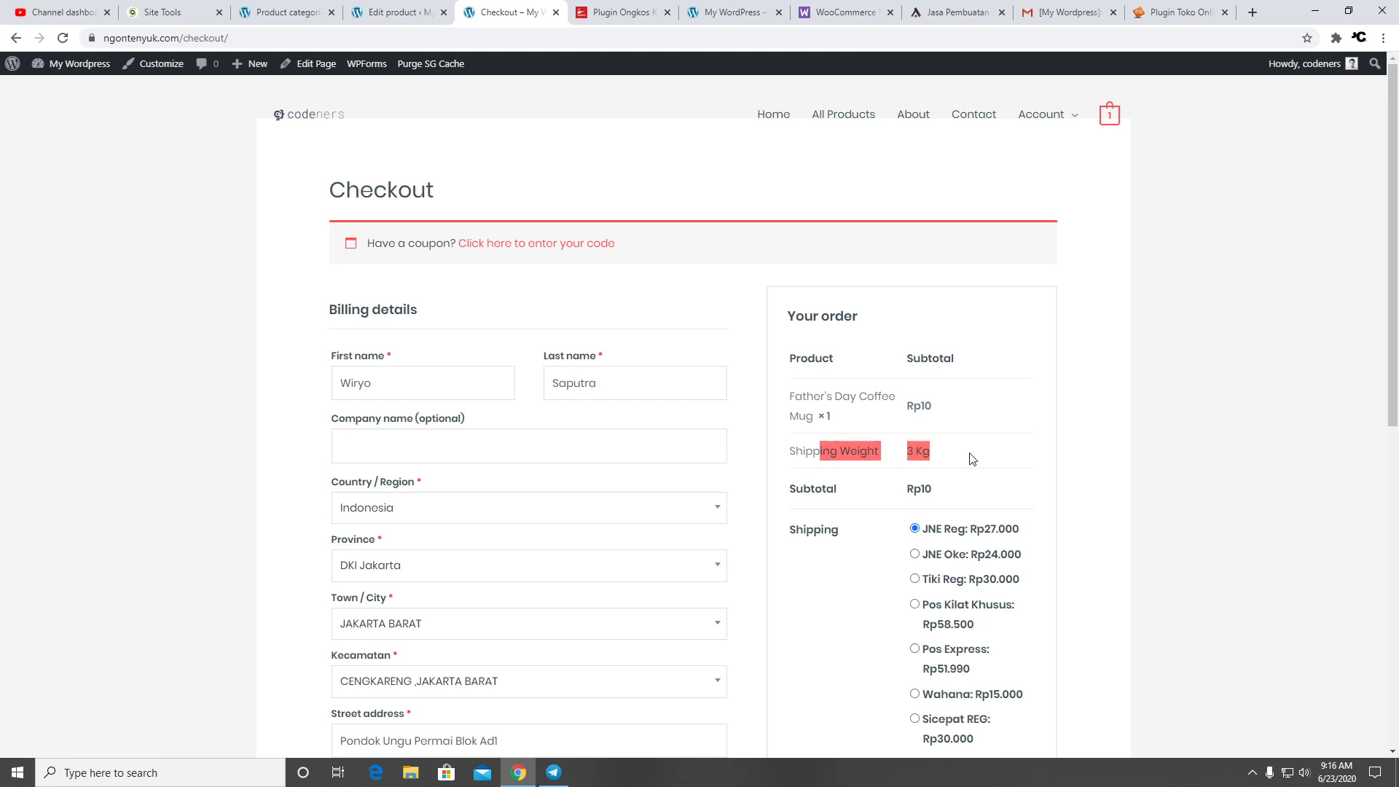
{"action": "scroll", "coordinate": [977, 456], "scroll_direction": "down", "scroll_amount": 3}
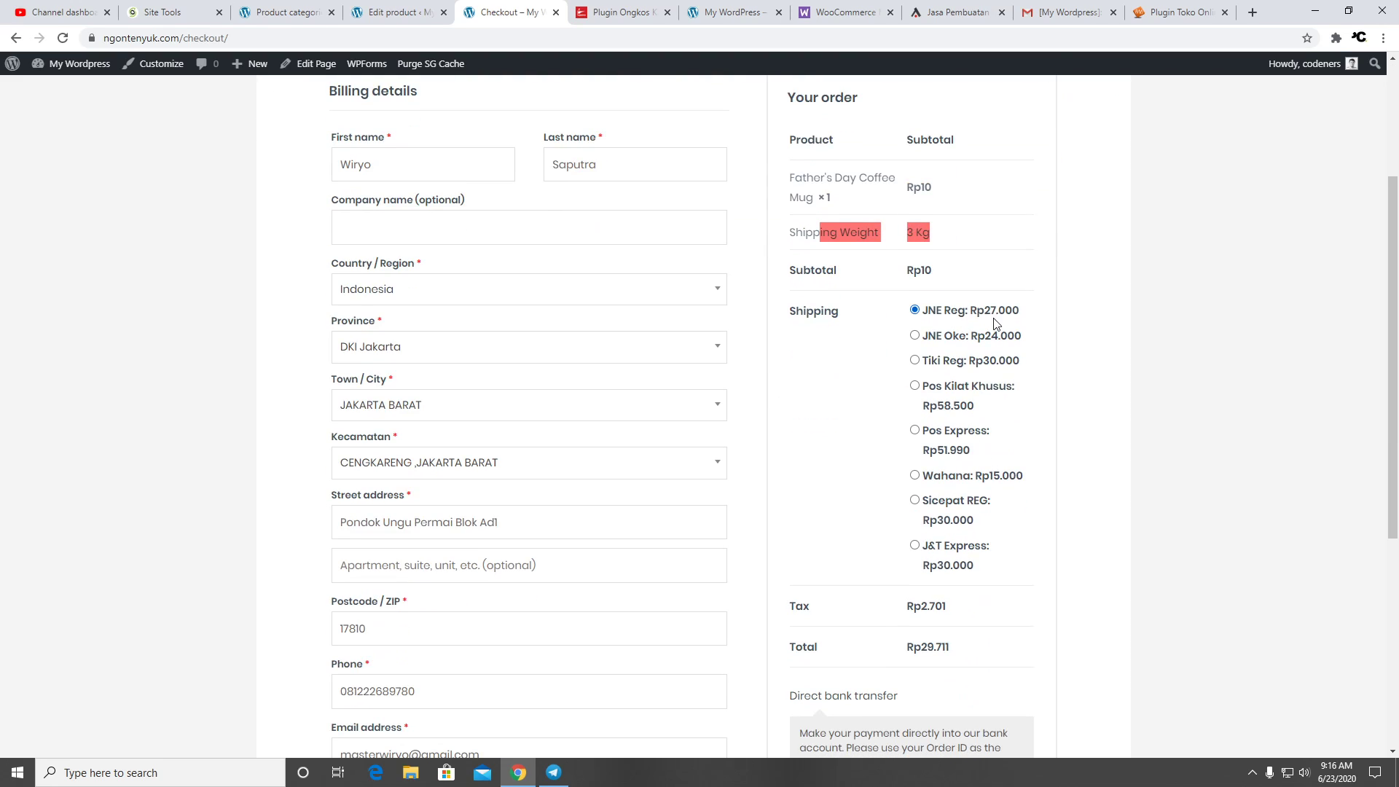
{"action": "left_click", "coordinate": [1122, 302]}
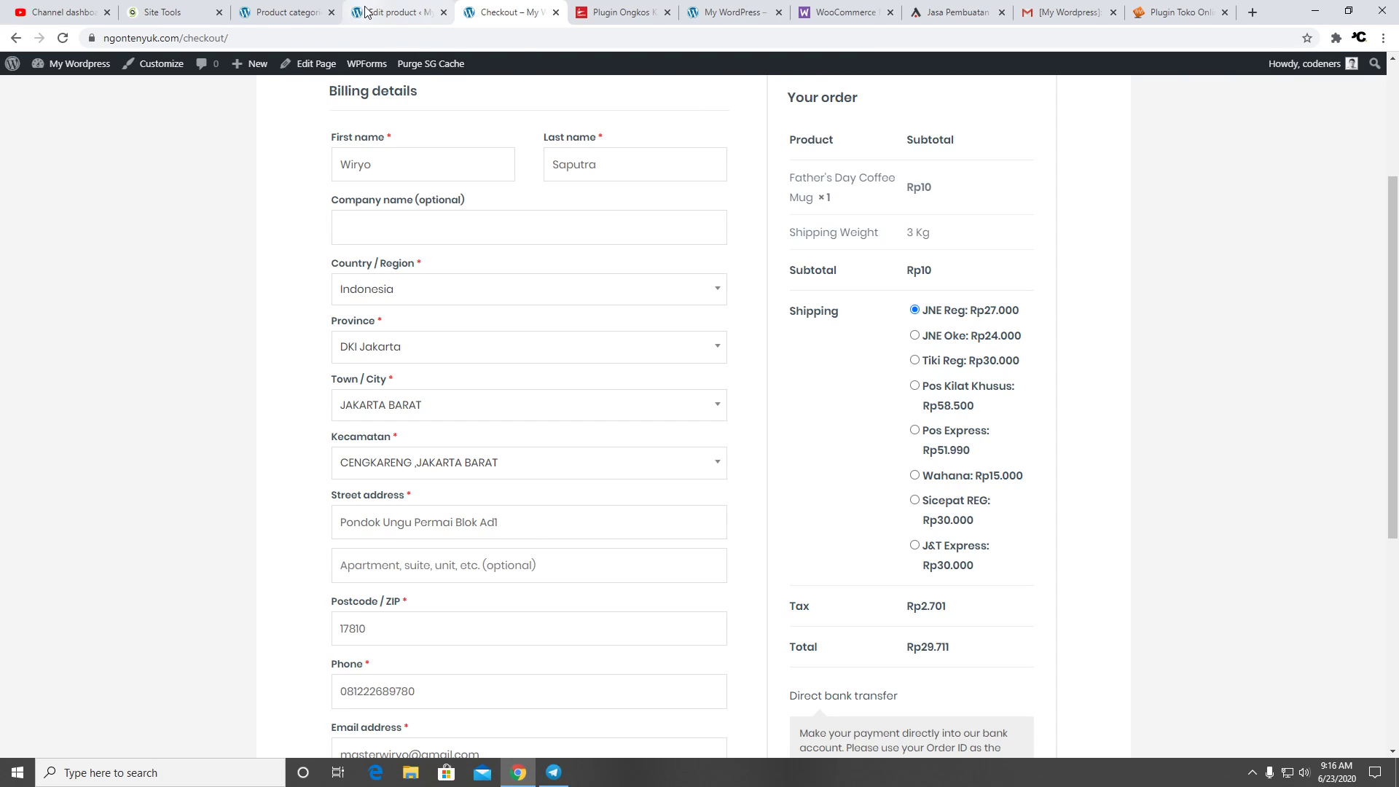
{"action": "left_click", "coordinate": [394, 9]}
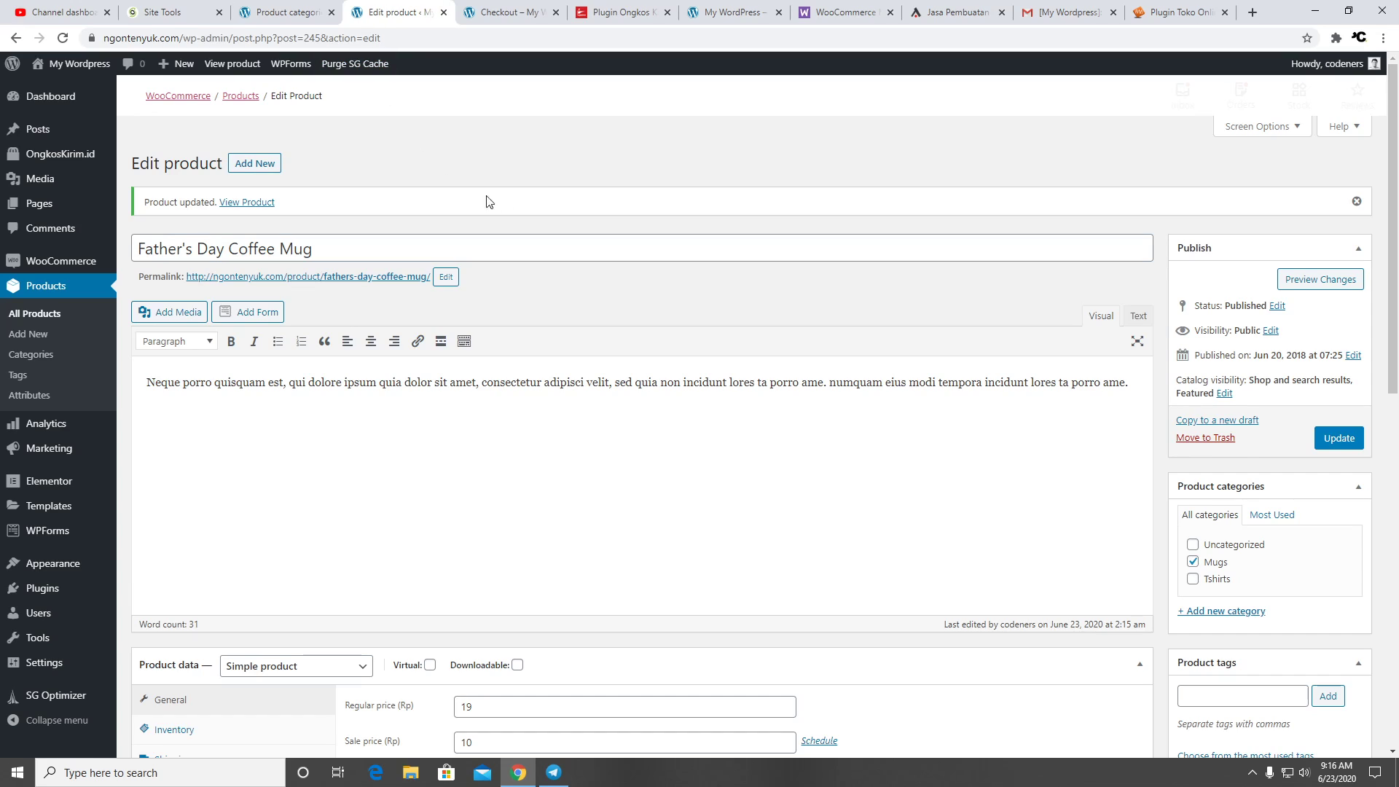
Browse the mug's Linked Products, Attributes and Advanced settings unchanged, then update the product again
{"action": "scroll", "coordinate": [642, 277], "scroll_direction": "down", "scroll_amount": 4}
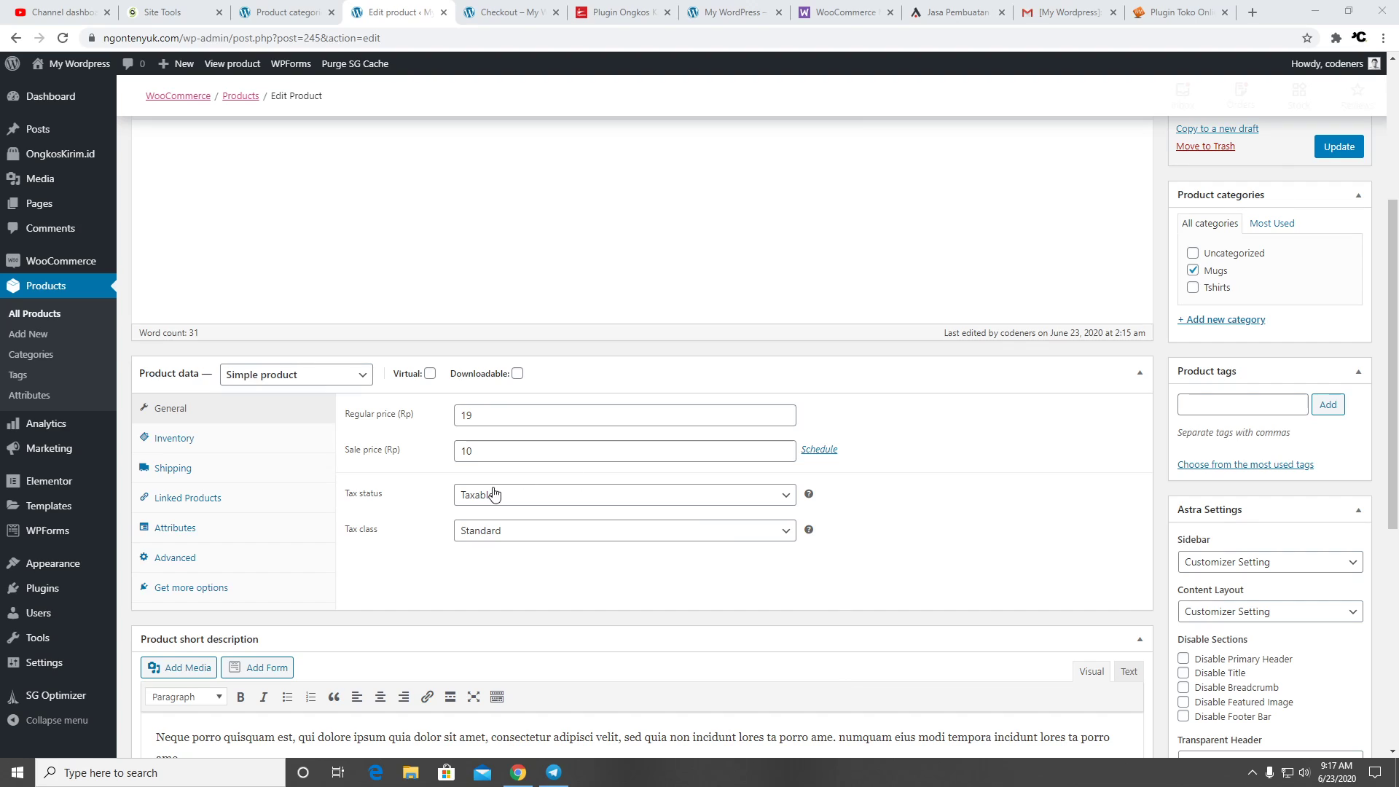
{"action": "left_click", "coordinate": [230, 506]}
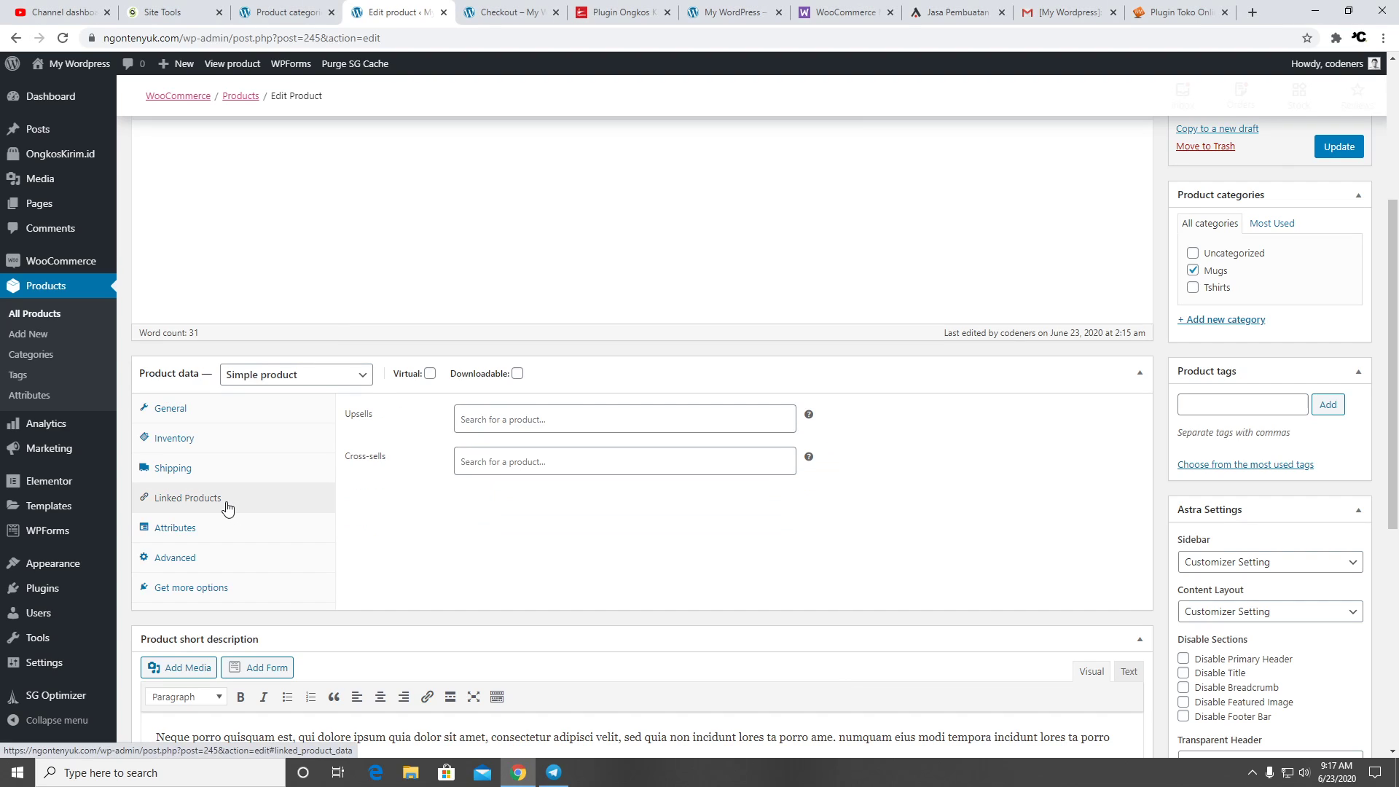
{"action": "left_click", "coordinate": [531, 421]}
{"action": "left_click", "coordinate": [632, 505]}
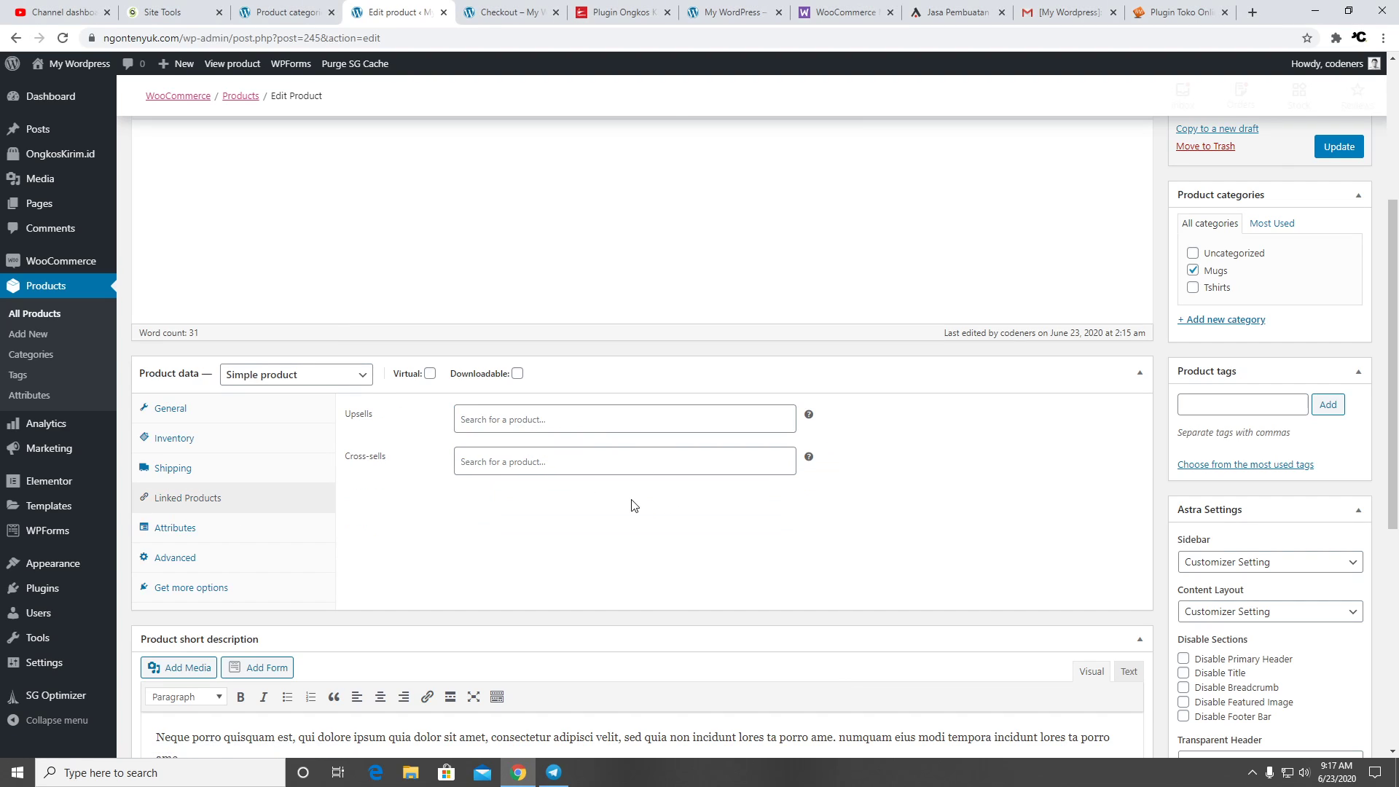
{"action": "left_click", "coordinate": [262, 543]}
{"action": "left_click", "coordinate": [425, 414]}
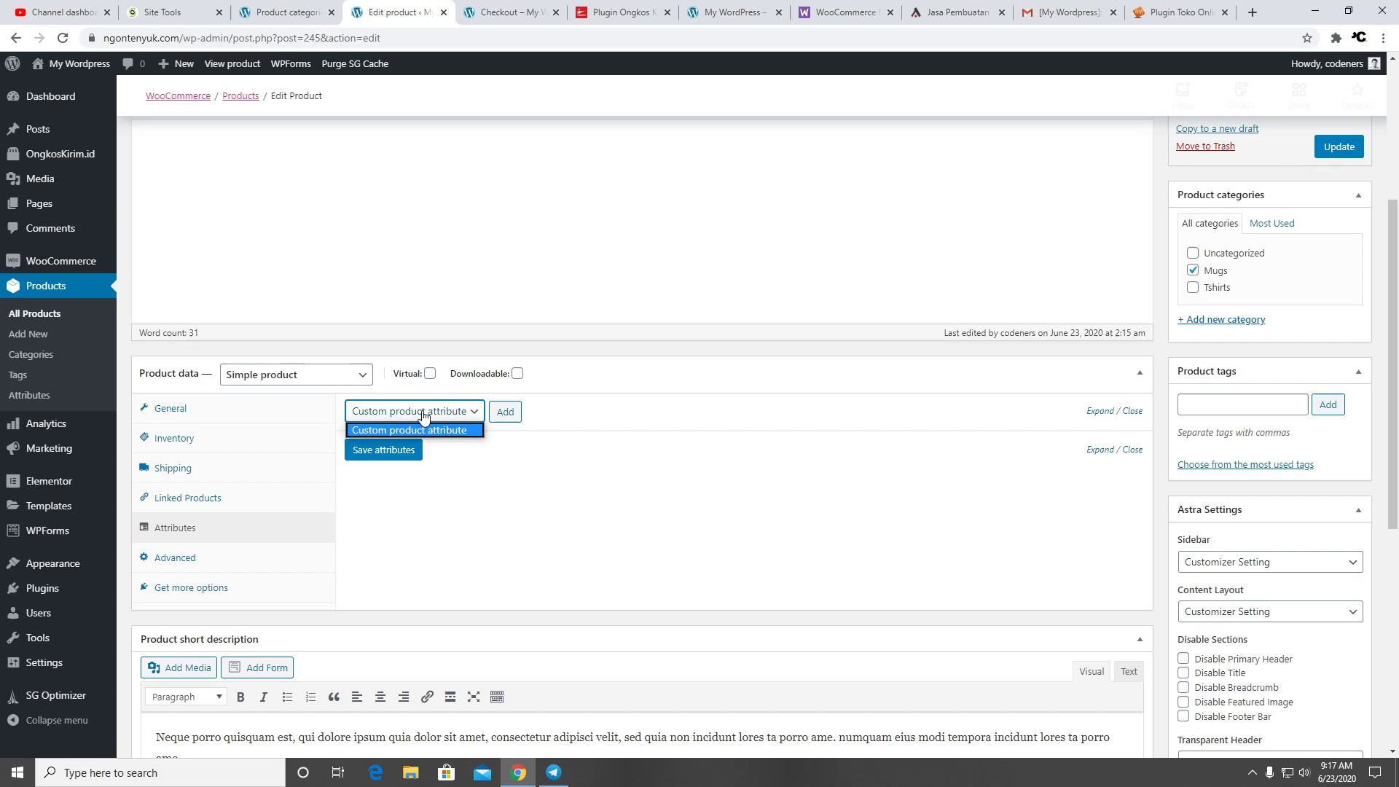
{"action": "left_click", "coordinate": [442, 414]}
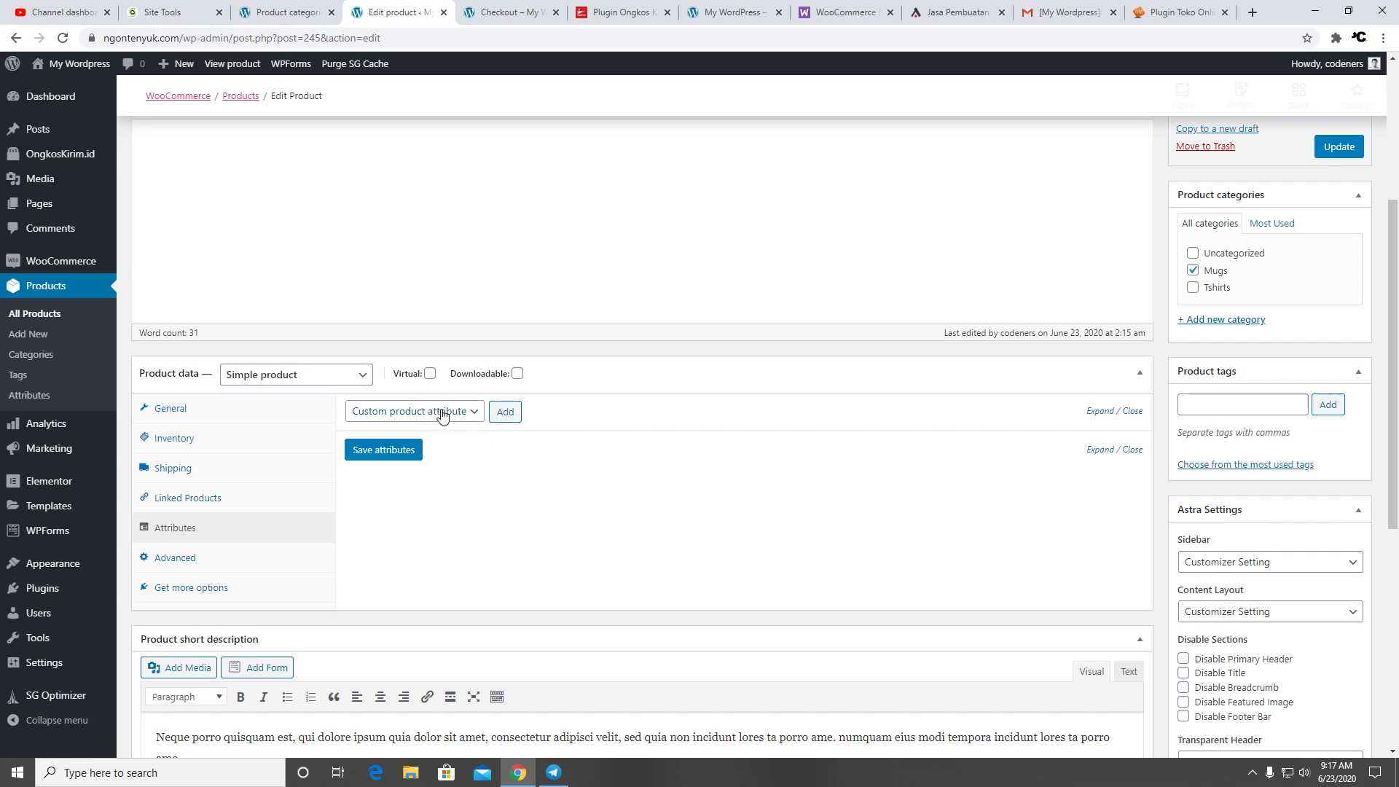
{"action": "left_click", "coordinate": [230, 562]}
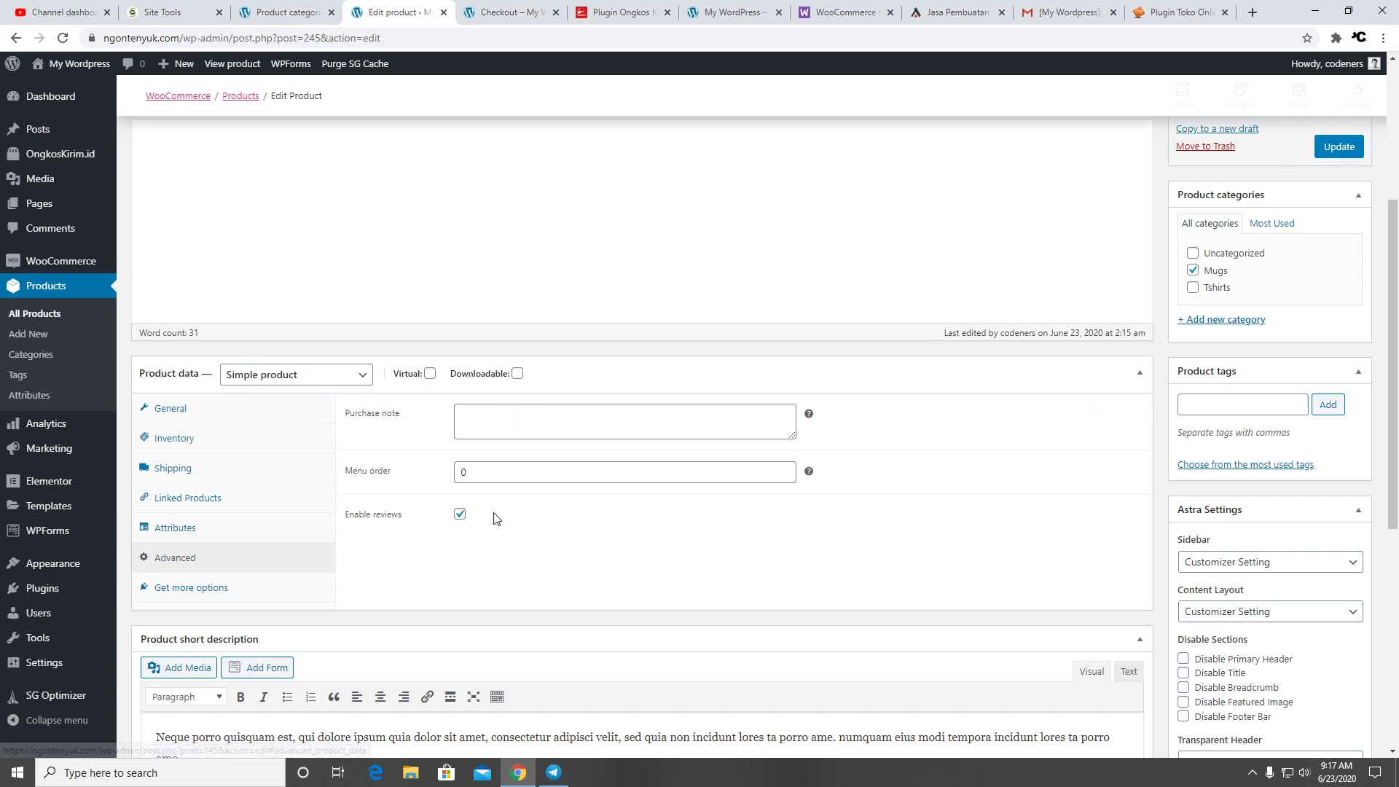
{"action": "left_click", "coordinate": [508, 413]}
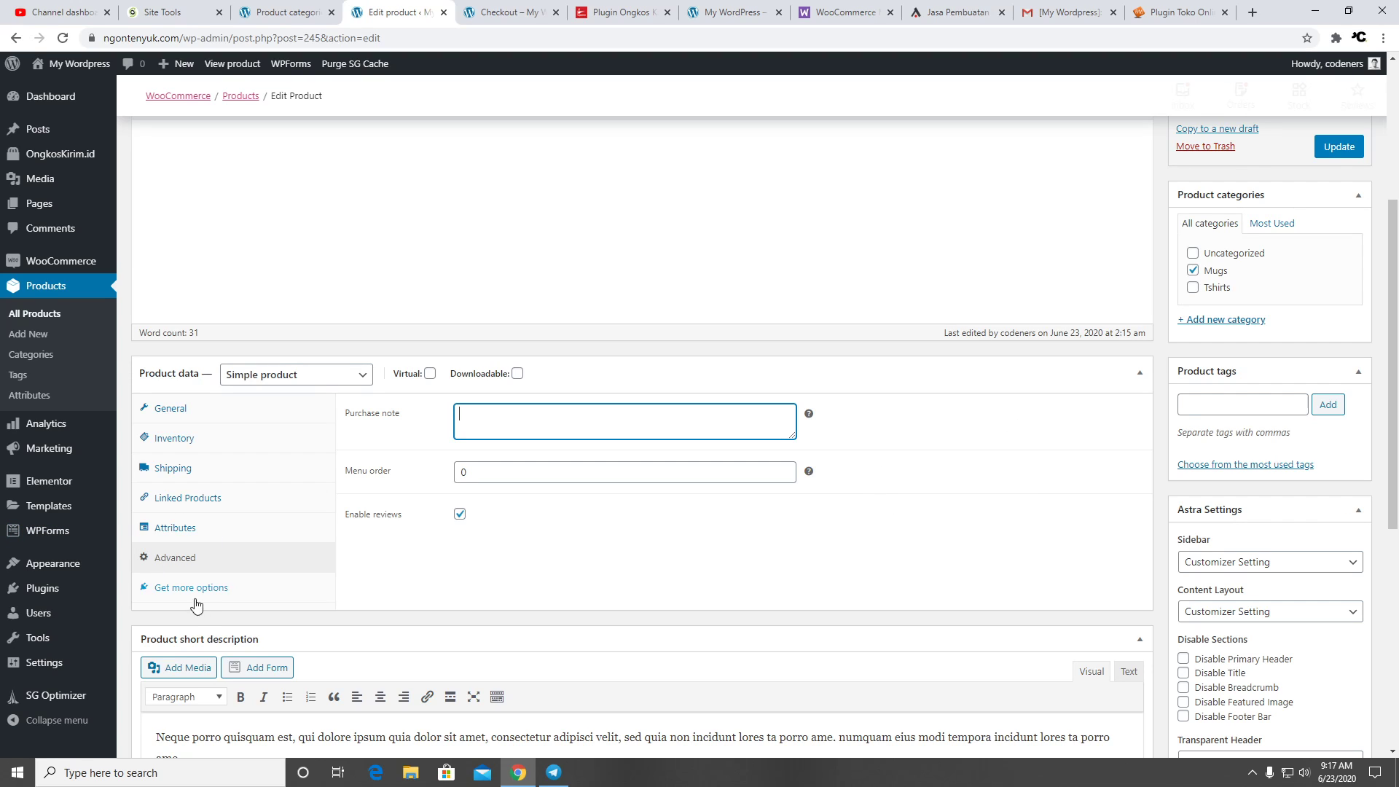
{"action": "scroll", "coordinate": [625, 566], "scroll_direction": "down", "scroll_amount": 4}
{"action": "scroll", "coordinate": [625, 562], "scroll_direction": "up", "scroll_amount": 8}
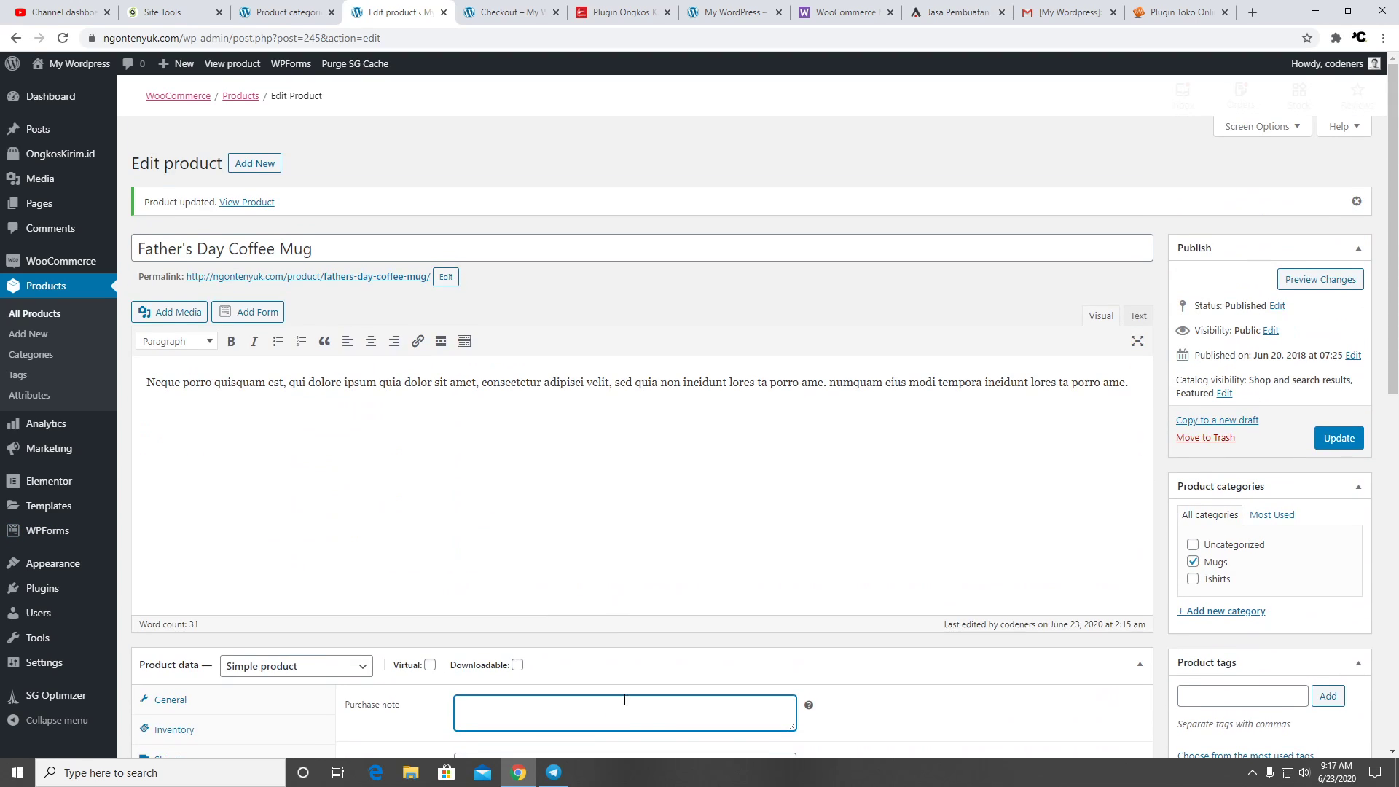
{"action": "left_click", "coordinate": [1338, 439]}
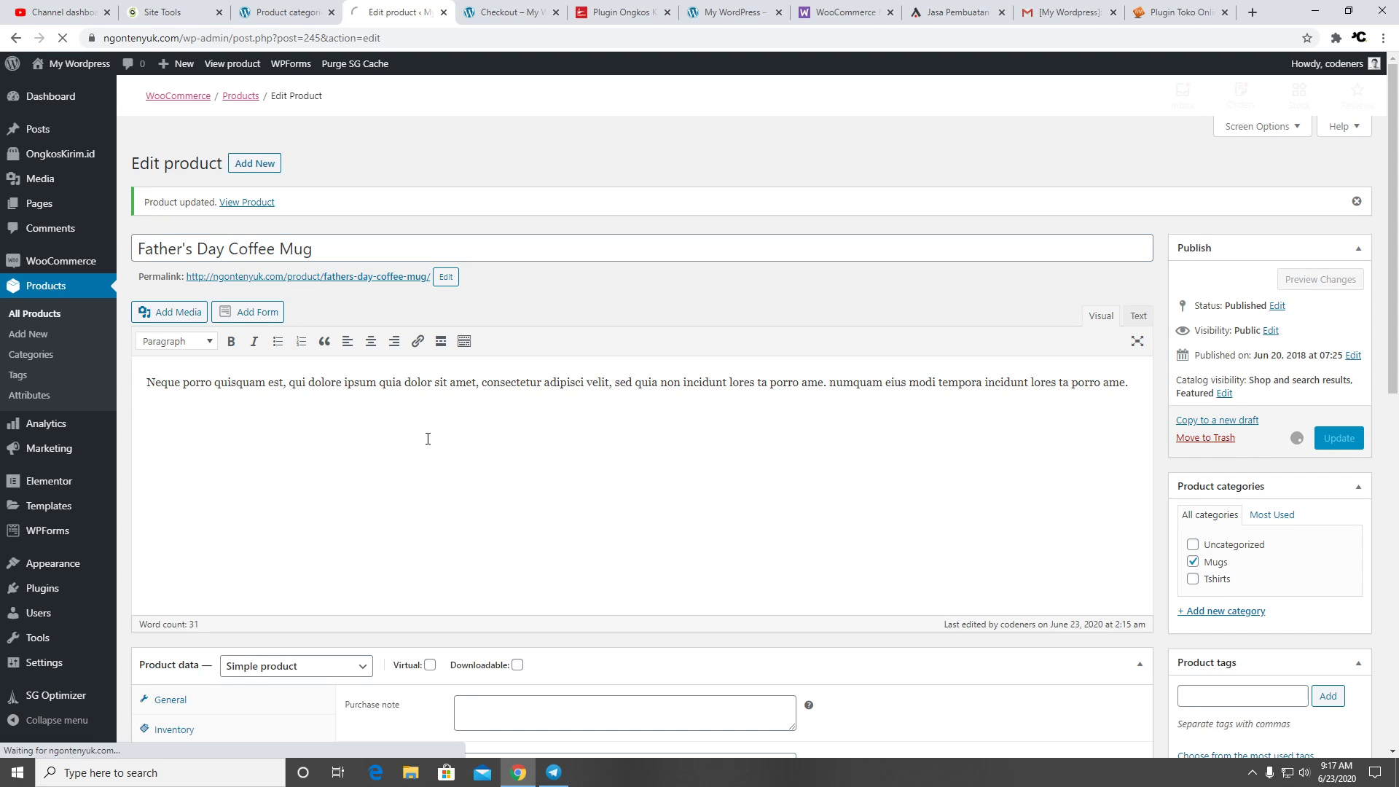
Return to checkout showing JNE Reg Rp27.000 for the 3 Kg mug order
{"action": "scroll", "coordinate": [1253, 539], "scroll_direction": "down", "scroll_amount": 2}
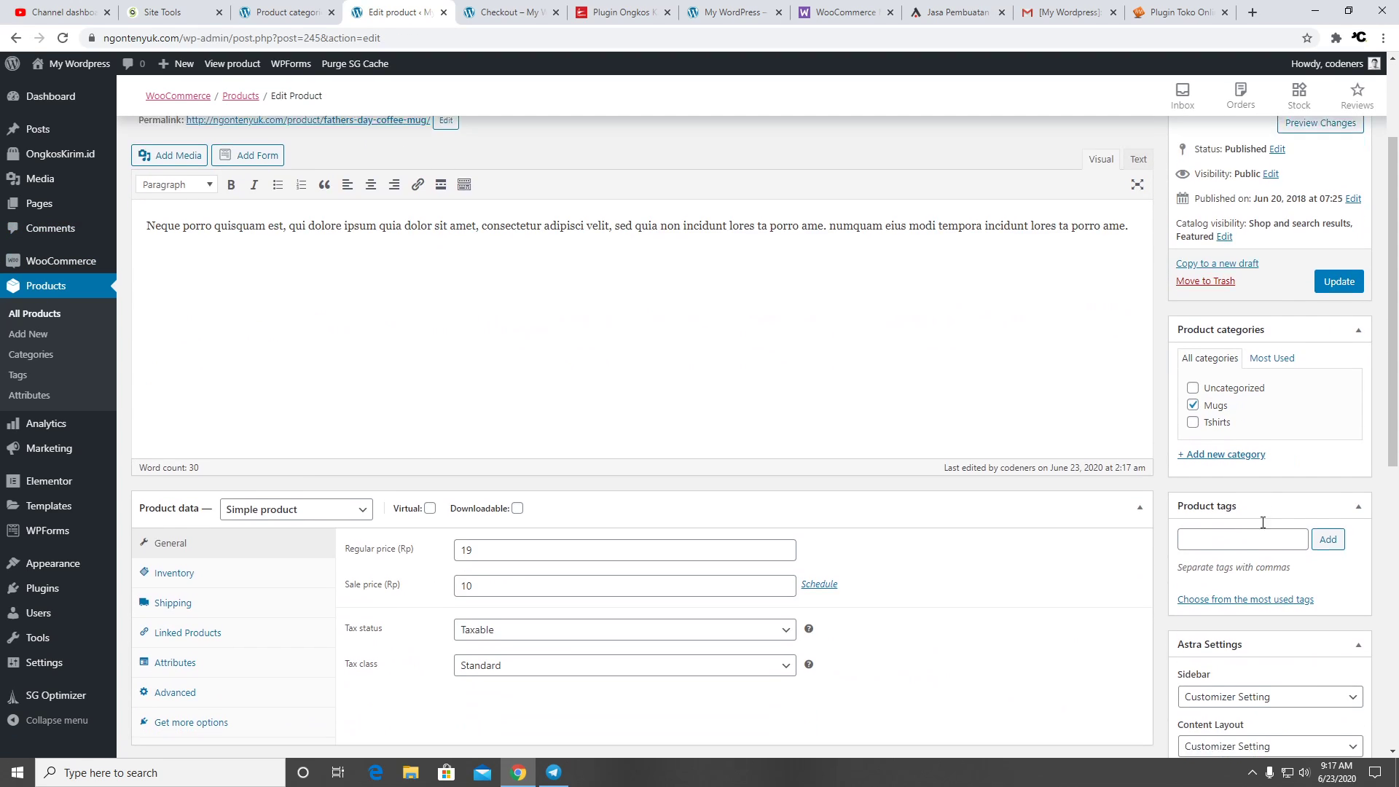
{"action": "scroll", "coordinate": [1263, 523], "scroll_direction": "down", "scroll_amount": 3}
{"action": "scroll", "coordinate": [1360, 503], "scroll_direction": "down", "scroll_amount": 4}
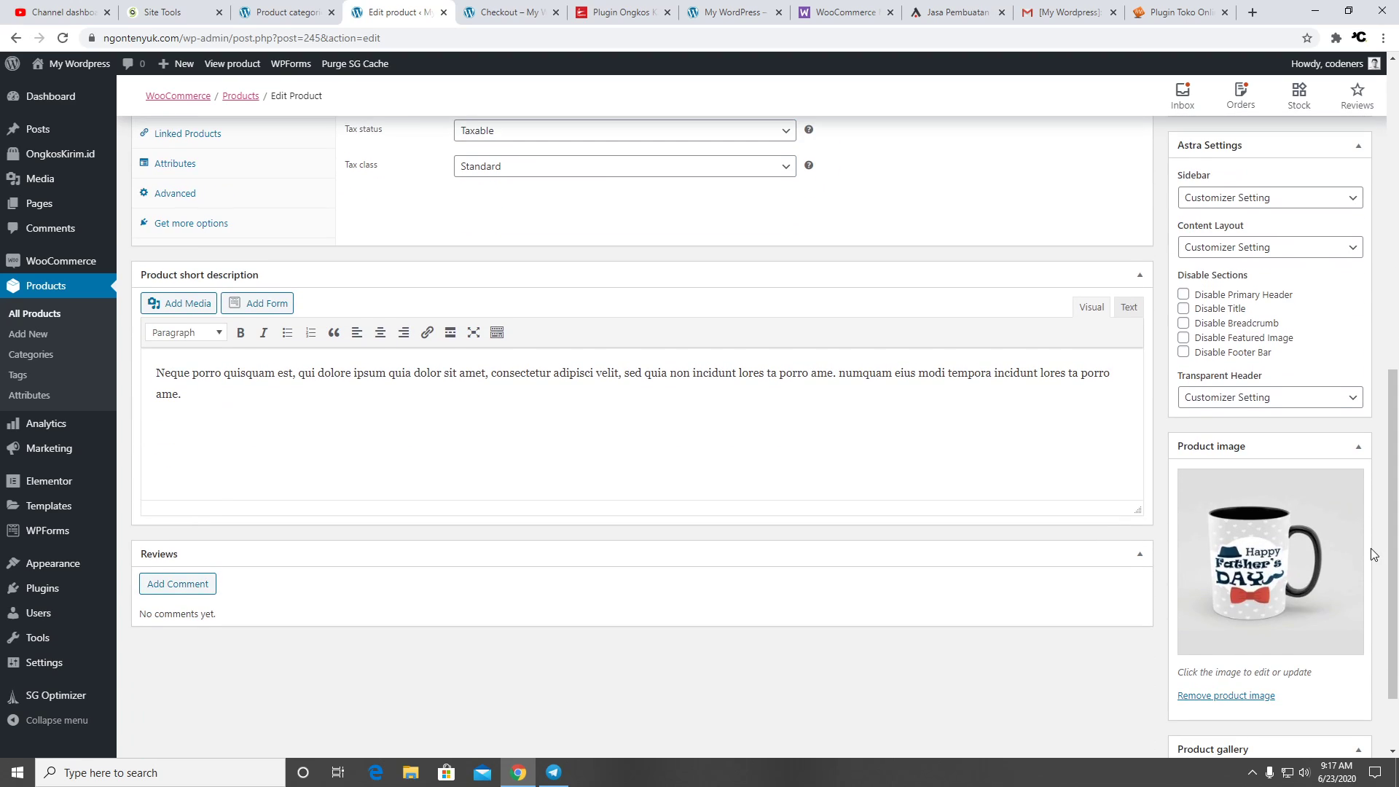
{"action": "scroll", "coordinate": [1373, 554], "scroll_direction": "up", "scroll_amount": 10}
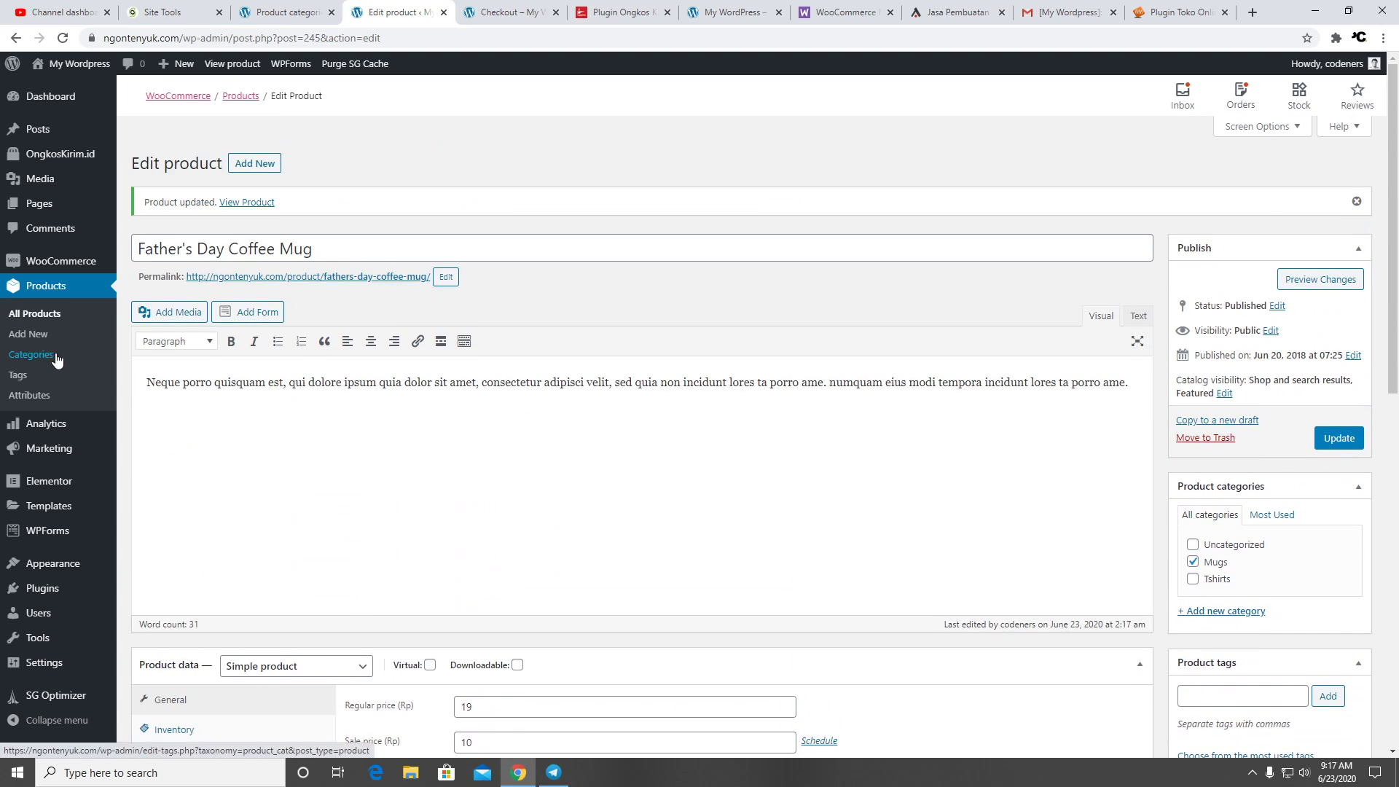
{"action": "left_click", "coordinate": [510, 12]}
{"action": "scroll", "coordinate": [1068, 404], "scroll_direction": "up", "scroll_amount": 3}
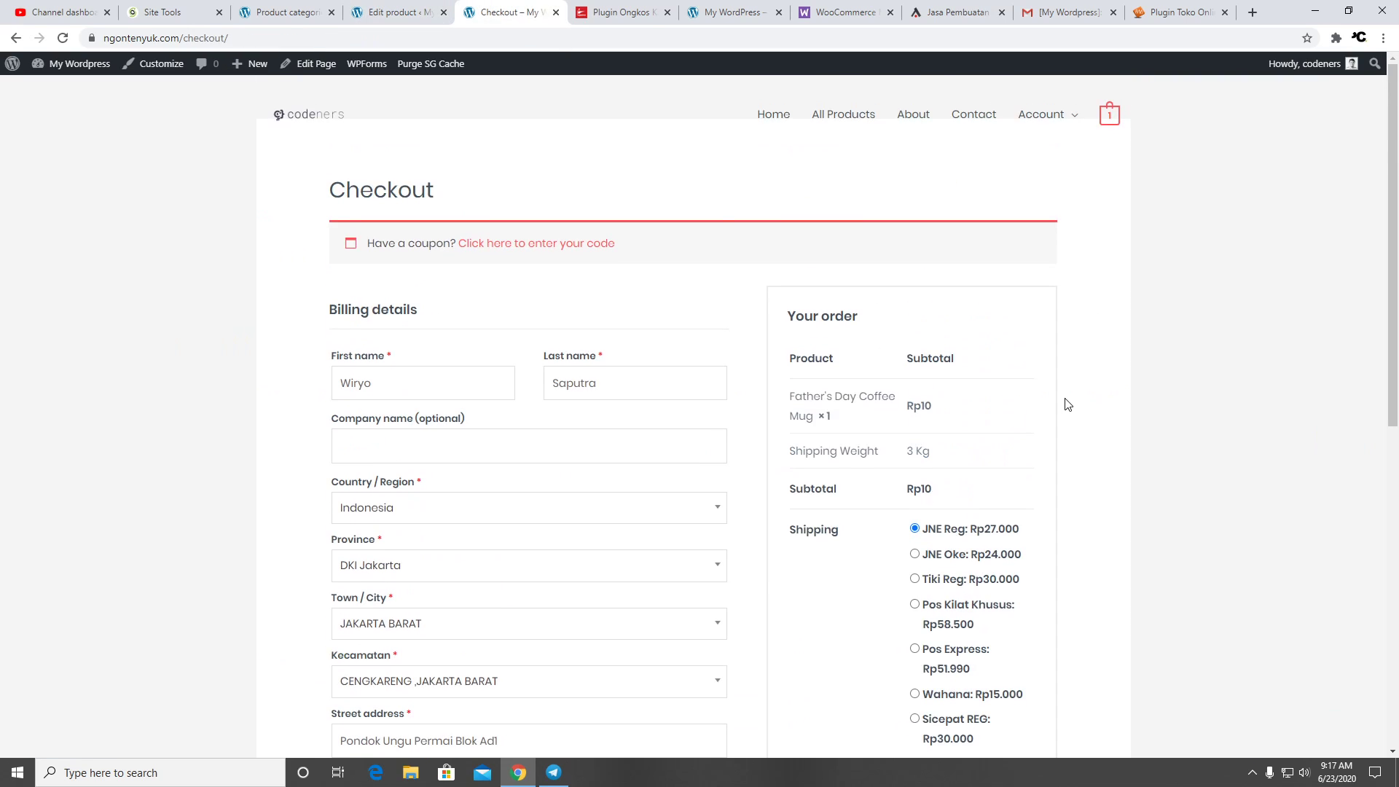
Go to the storefront home page and scroll through its sections
{"action": "left_click", "coordinate": [774, 119]}
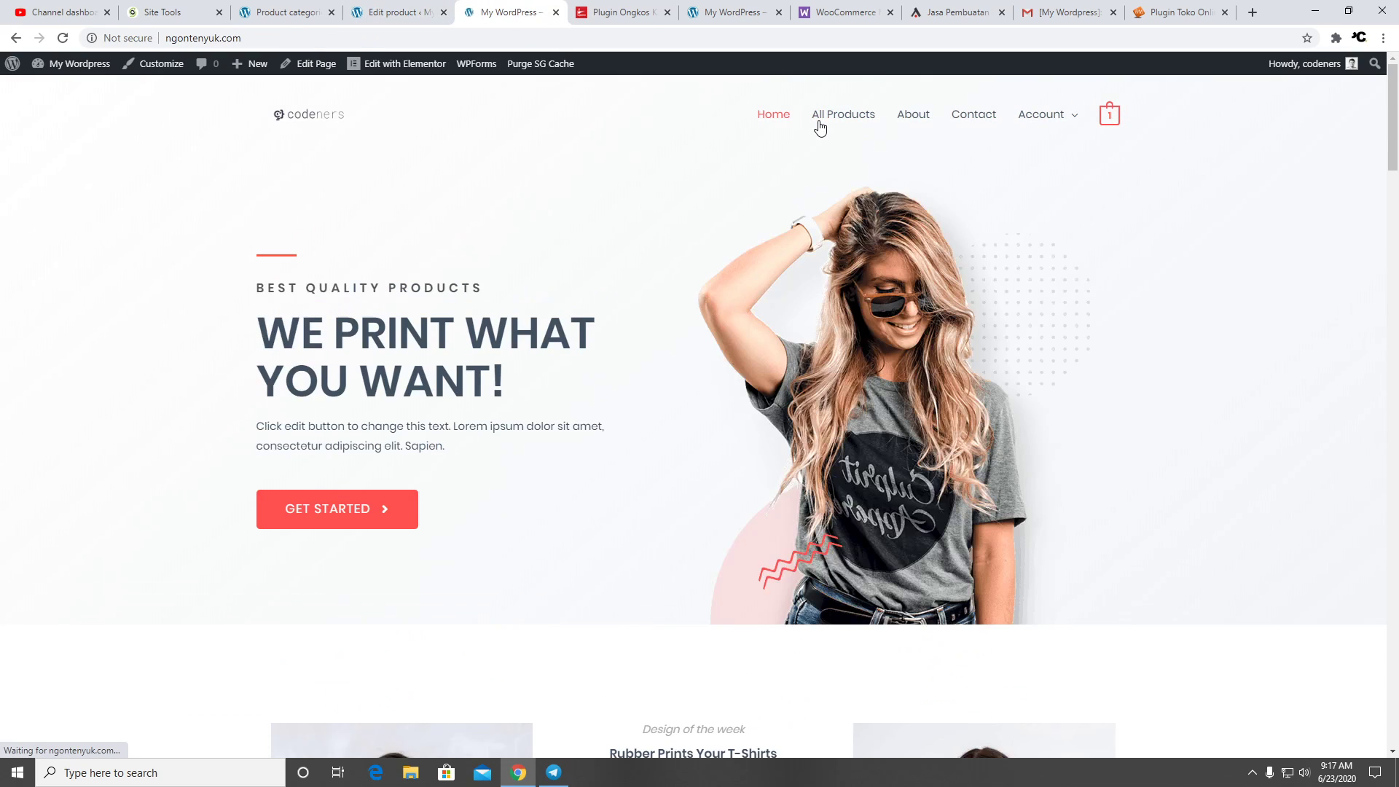
{"action": "scroll", "coordinate": [831, 499], "scroll_direction": "down", "scroll_amount": 7}
{"action": "scroll", "coordinate": [780, 488], "scroll_direction": "down", "scroll_amount": 6}
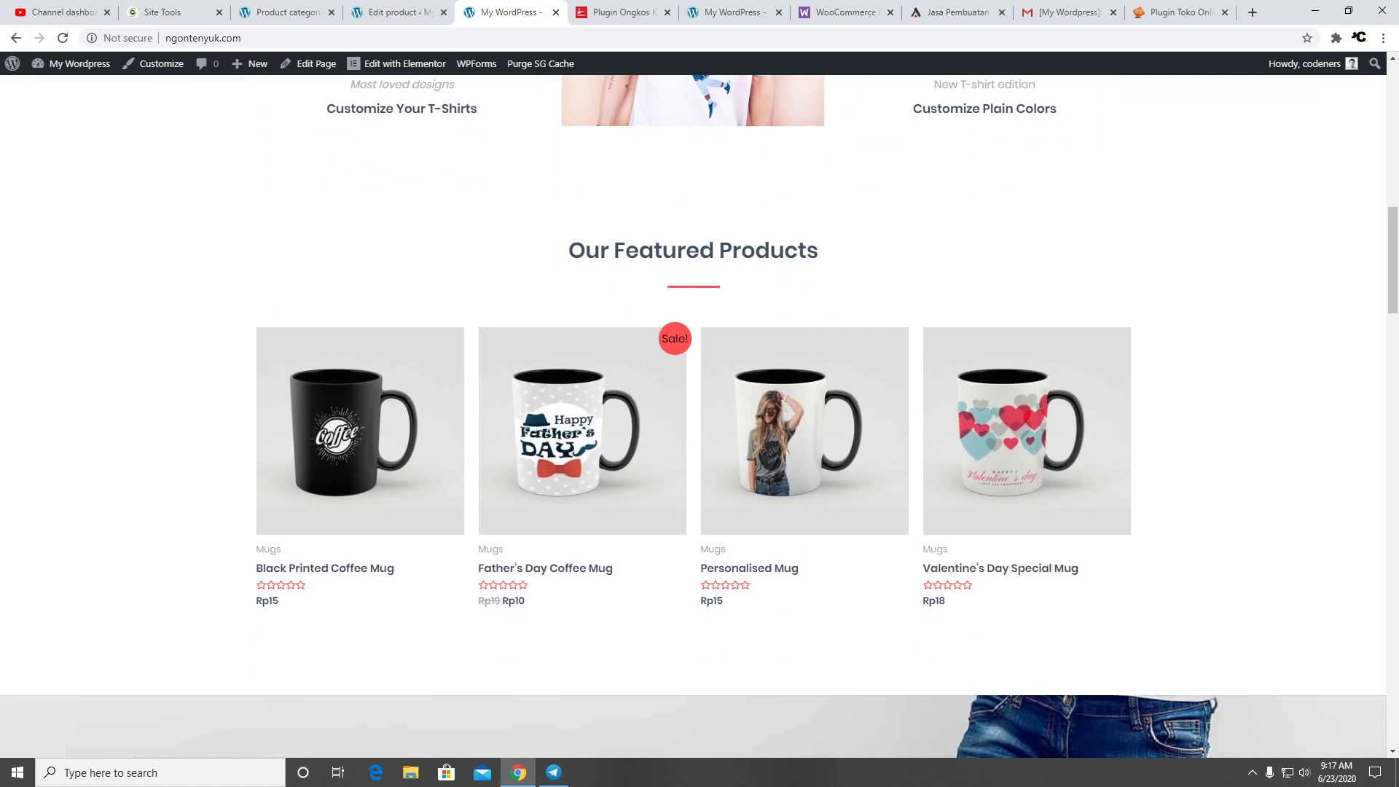
{"action": "scroll", "coordinate": [493, 487], "scroll_direction": "up", "scroll_amount": 6}
{"action": "scroll", "coordinate": [1053, 406], "scroll_direction": "down", "scroll_amount": 3}
{"action": "scroll", "coordinate": [1053, 406], "scroll_direction": "down", "scroll_amount": 20}
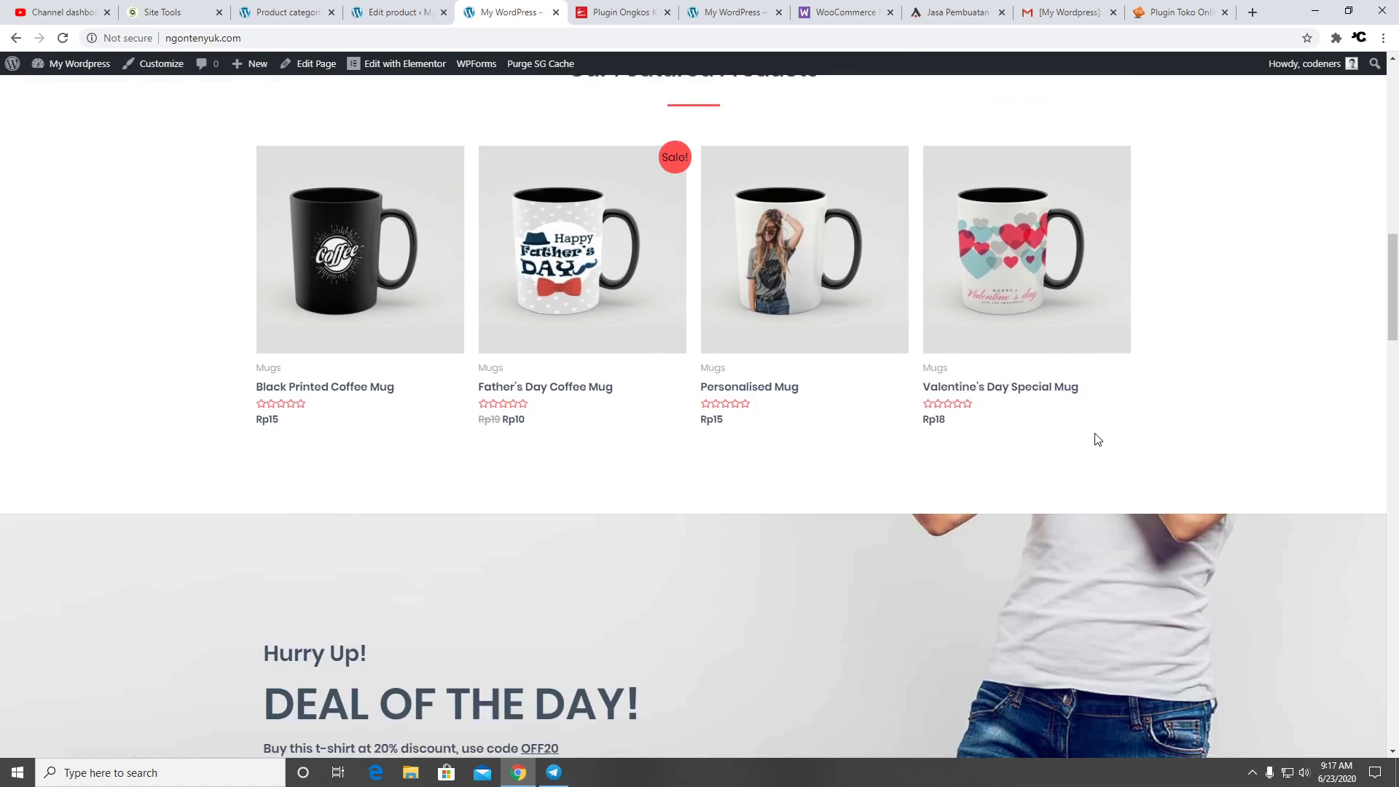
{"action": "scroll", "coordinate": [799, 336], "scroll_direction": "down", "scroll_amount": 5}
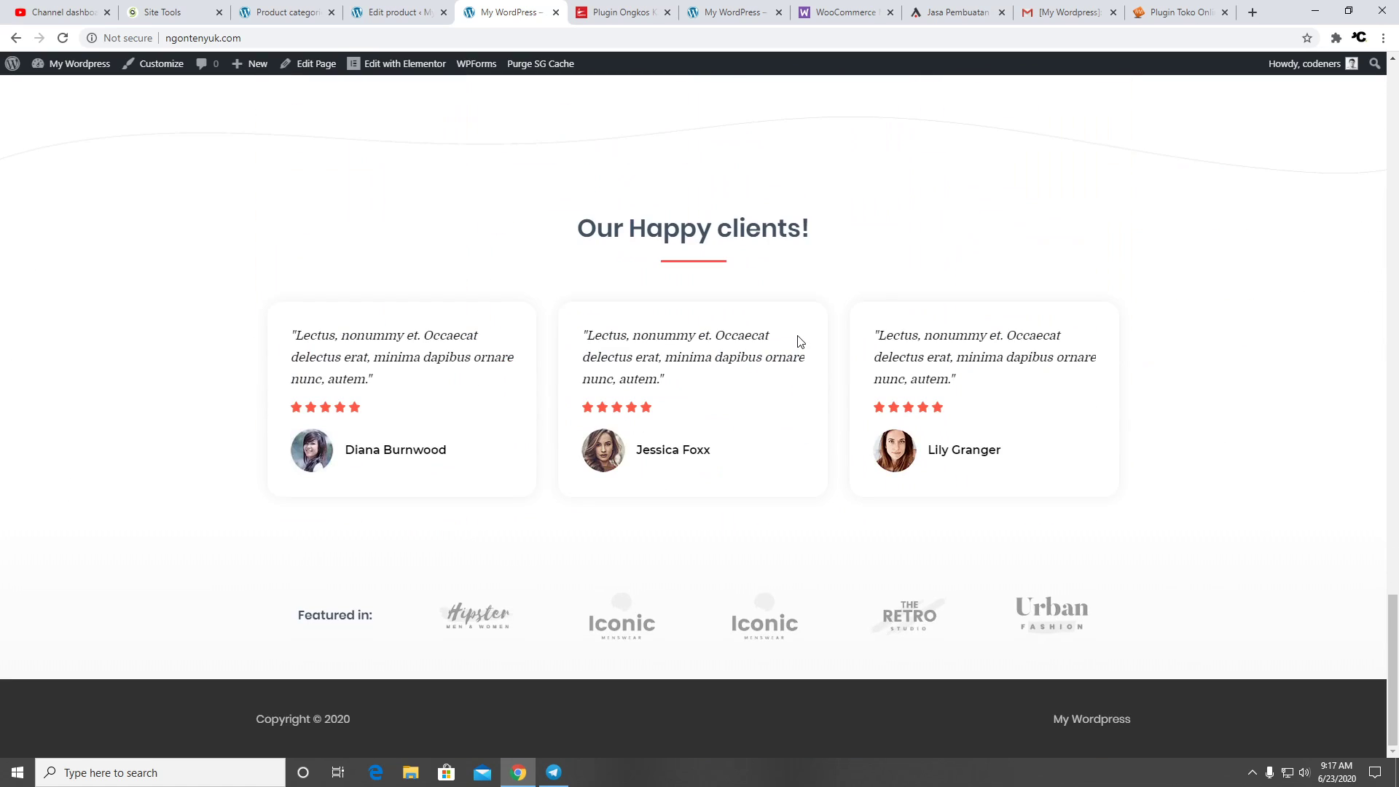
{"action": "scroll", "coordinate": [798, 335], "scroll_direction": "up", "scroll_amount": 20}
{"action": "scroll", "coordinate": [795, 330], "scroll_direction": "up", "scroll_amount": 4}
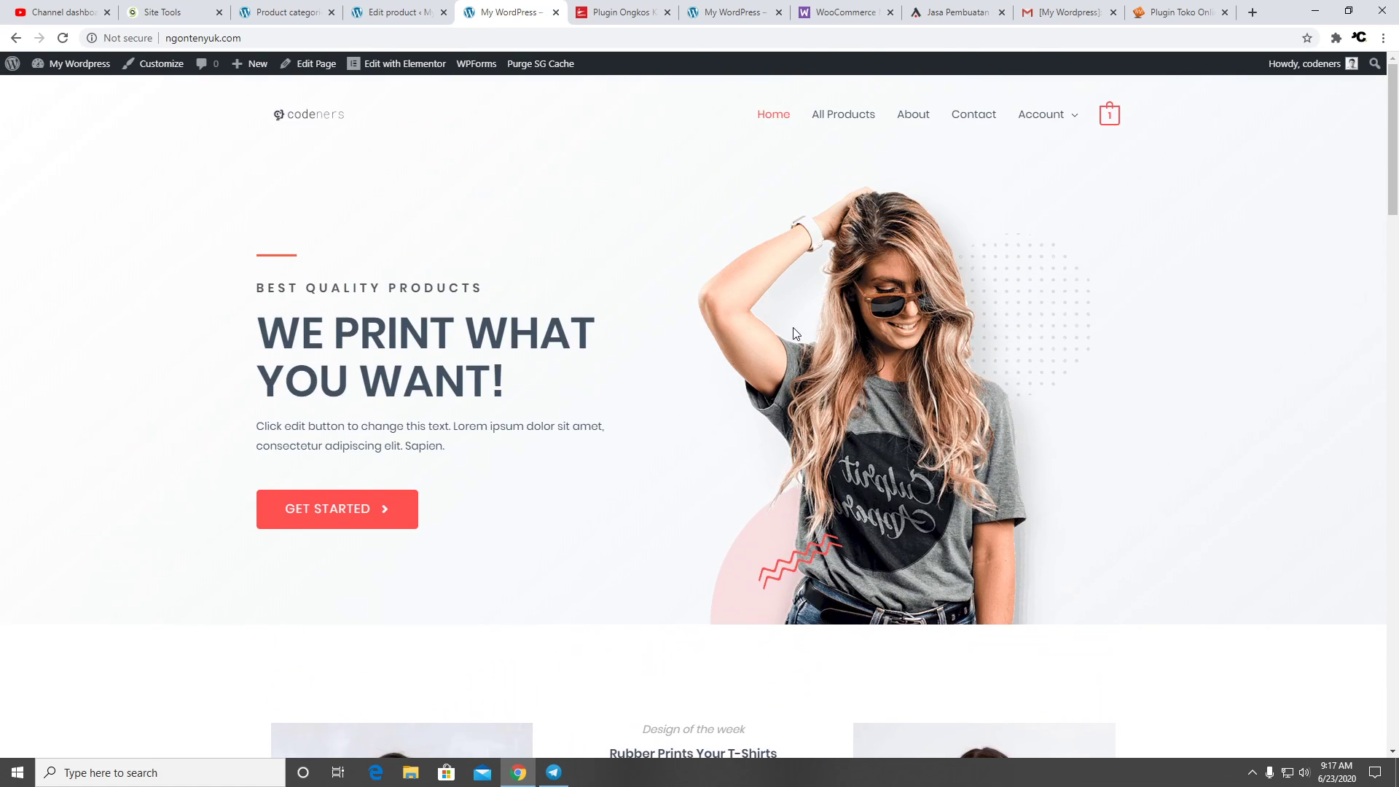
Review the Shop product listing and About page, then return to the mug's product editor
{"action": "left_click", "coordinate": [834, 128]}
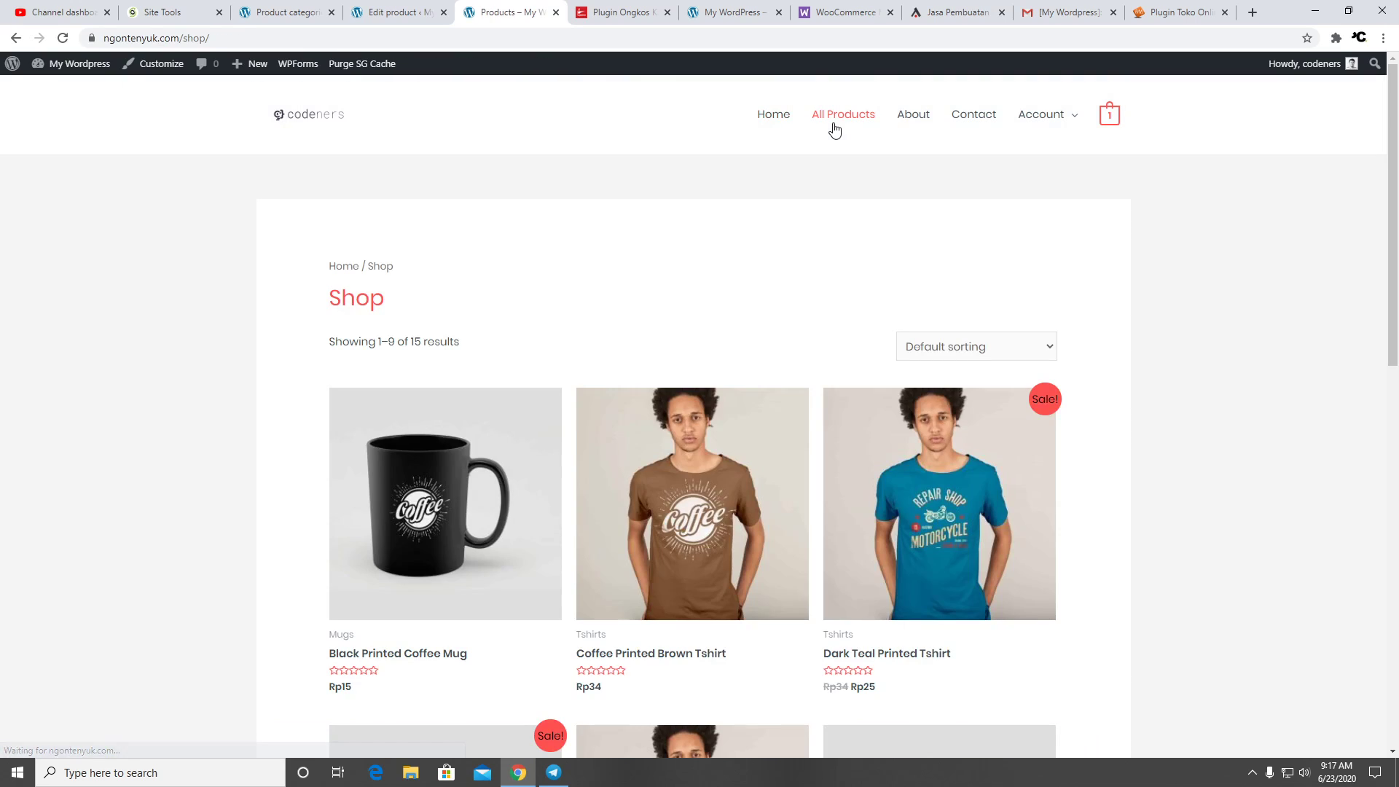
{"action": "scroll", "coordinate": [522, 600], "scroll_direction": "down", "scroll_amount": 12}
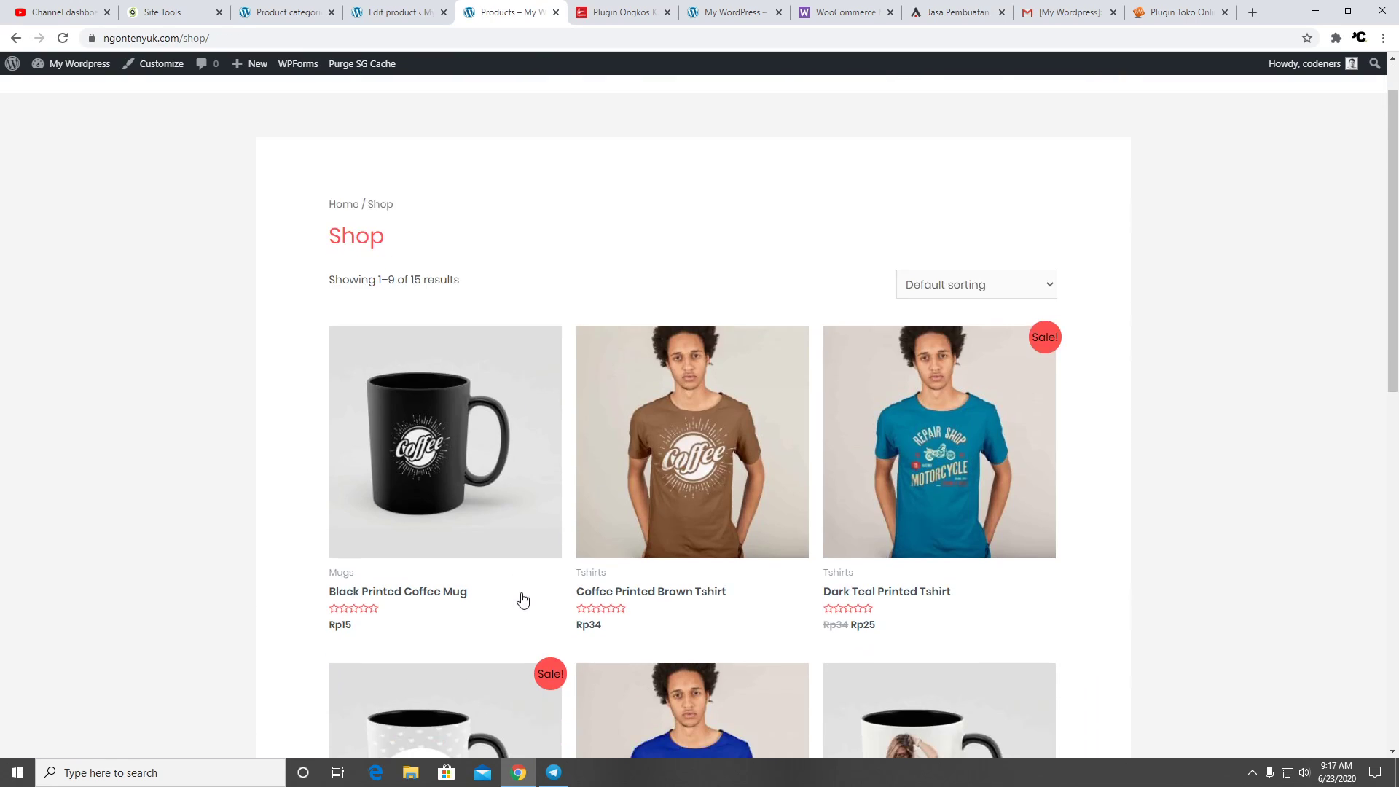
{"action": "scroll", "coordinate": [637, 503], "scroll_direction": "up", "scroll_amount": 10}
{"action": "scroll", "coordinate": [639, 503], "scroll_direction": "up", "scroll_amount": 2}
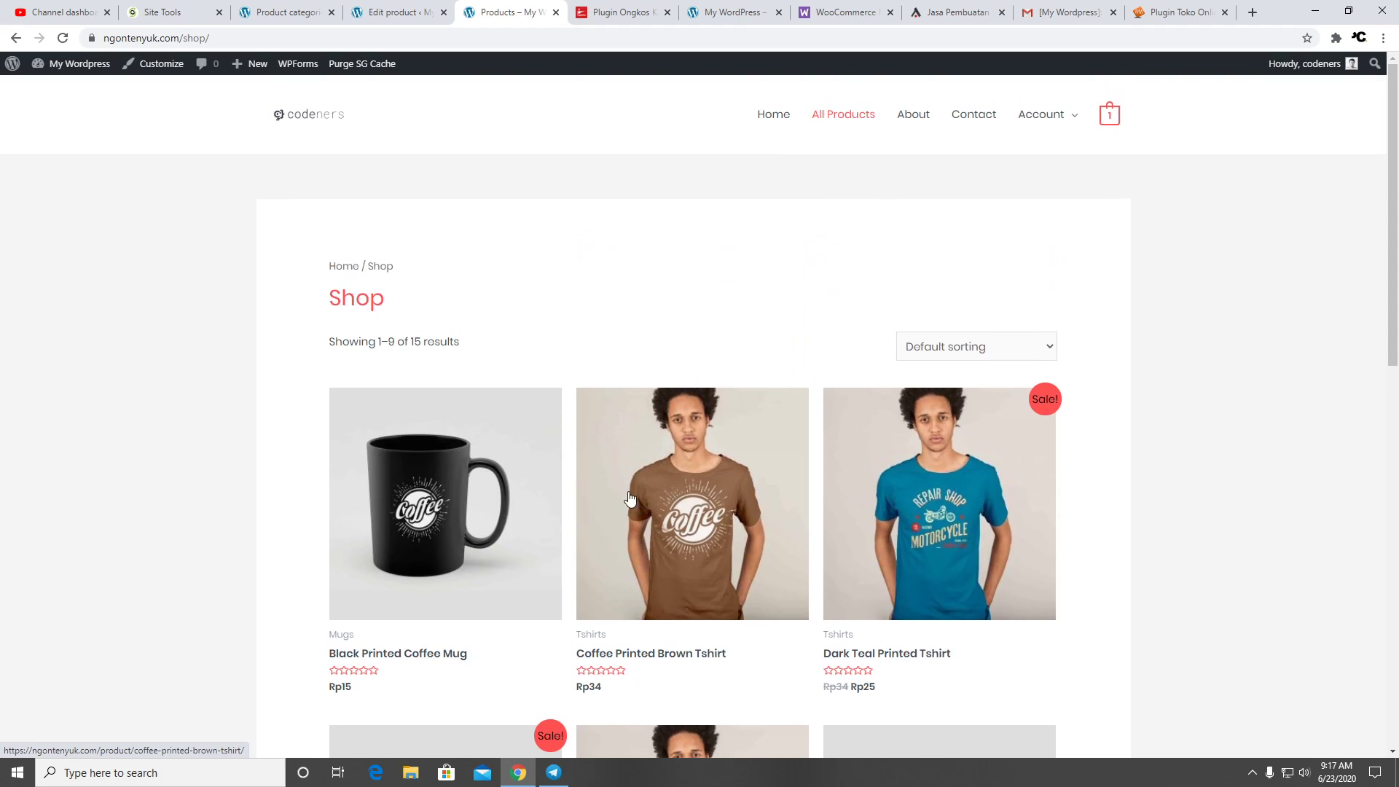
{"action": "left_click", "coordinate": [906, 125]}
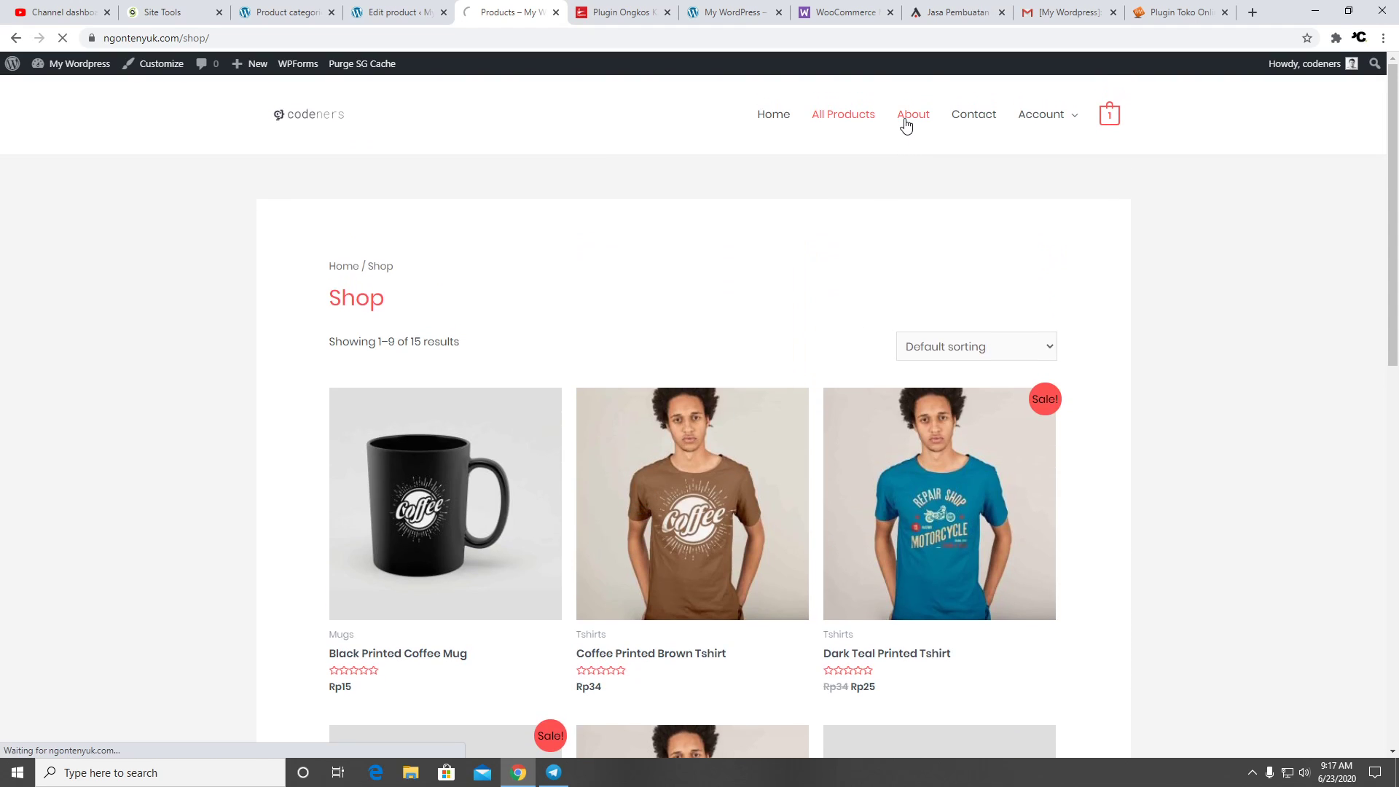
{"action": "left_click", "coordinate": [861, 116]}
{"action": "left_click", "coordinate": [400, 17]}
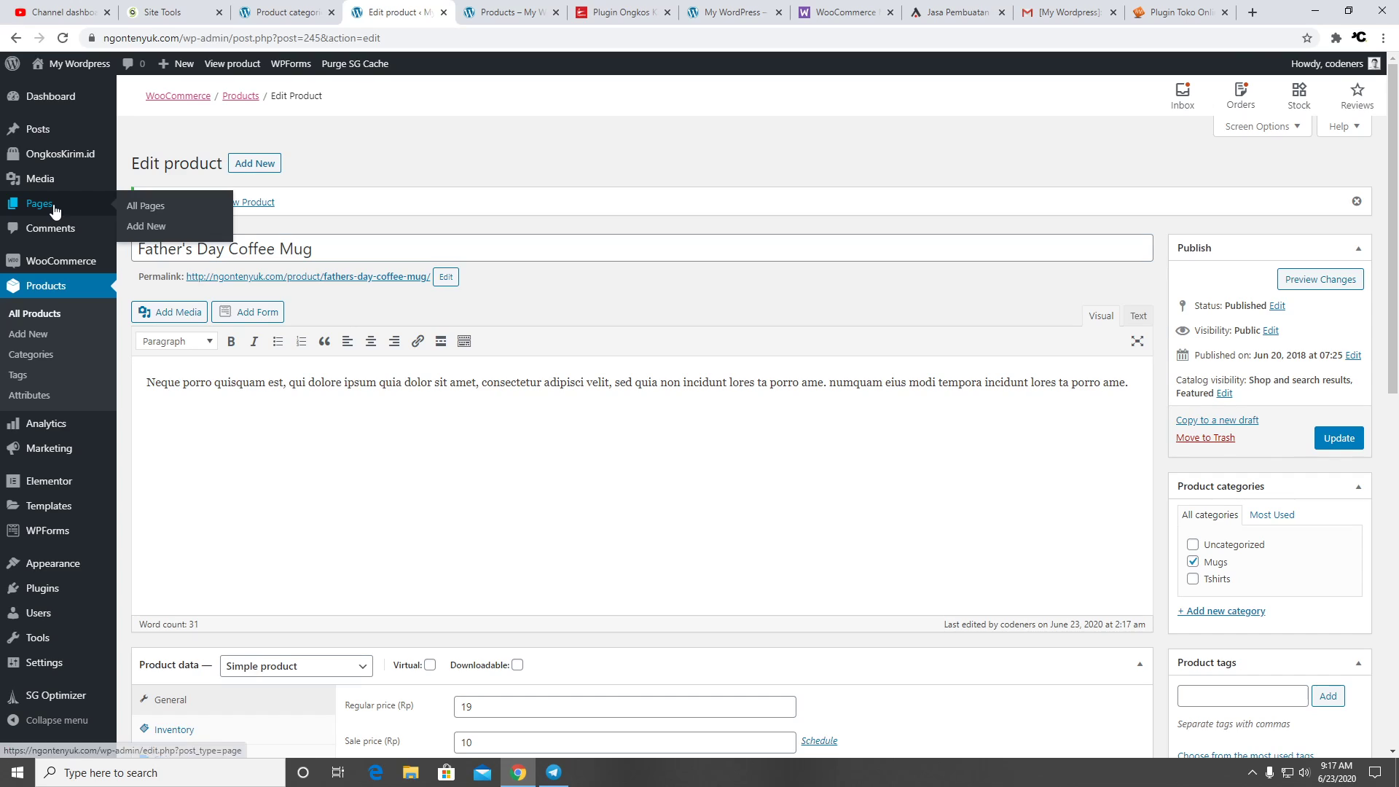
Launch Elementor editing for the About page from the Pages list
{"action": "left_click", "coordinate": [94, 205]}
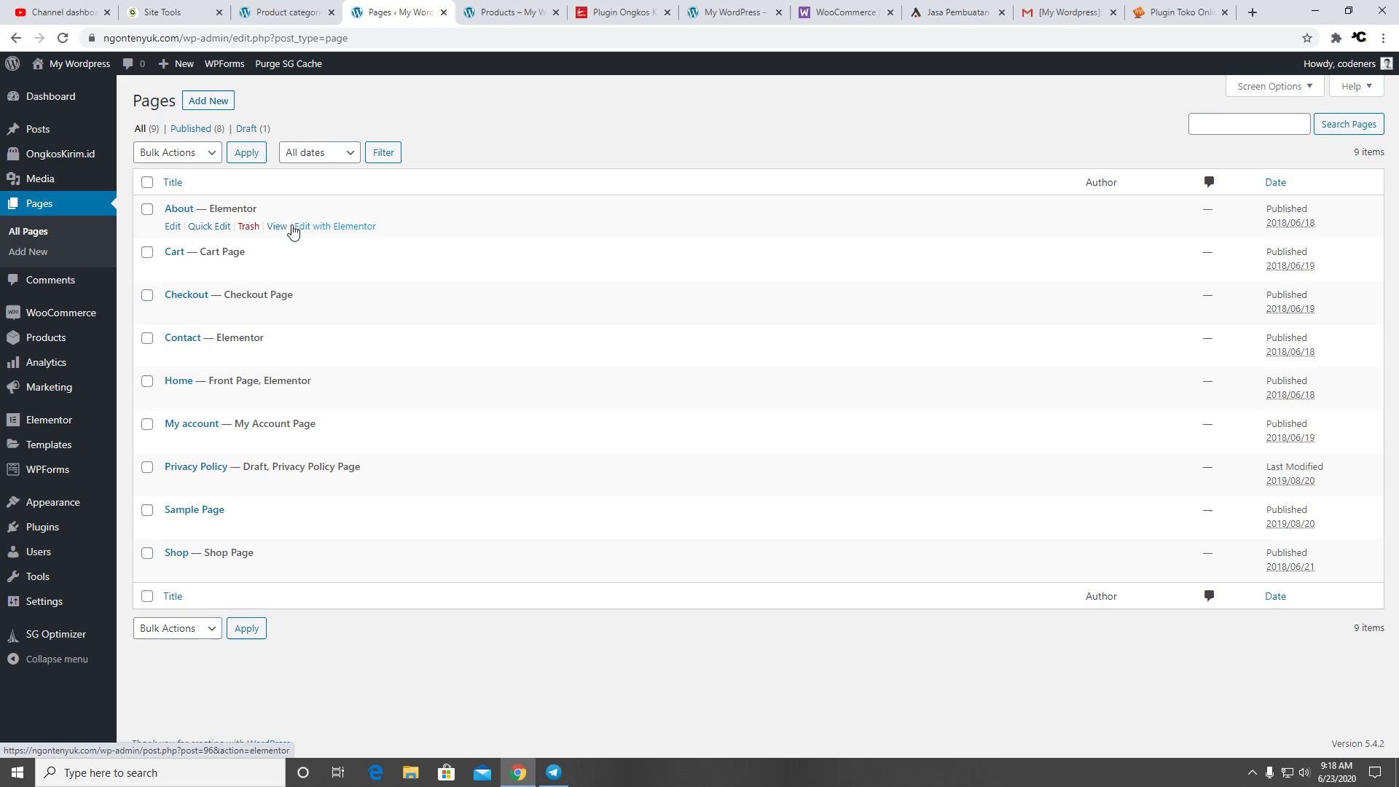
{"action": "left_click", "coordinate": [350, 228]}
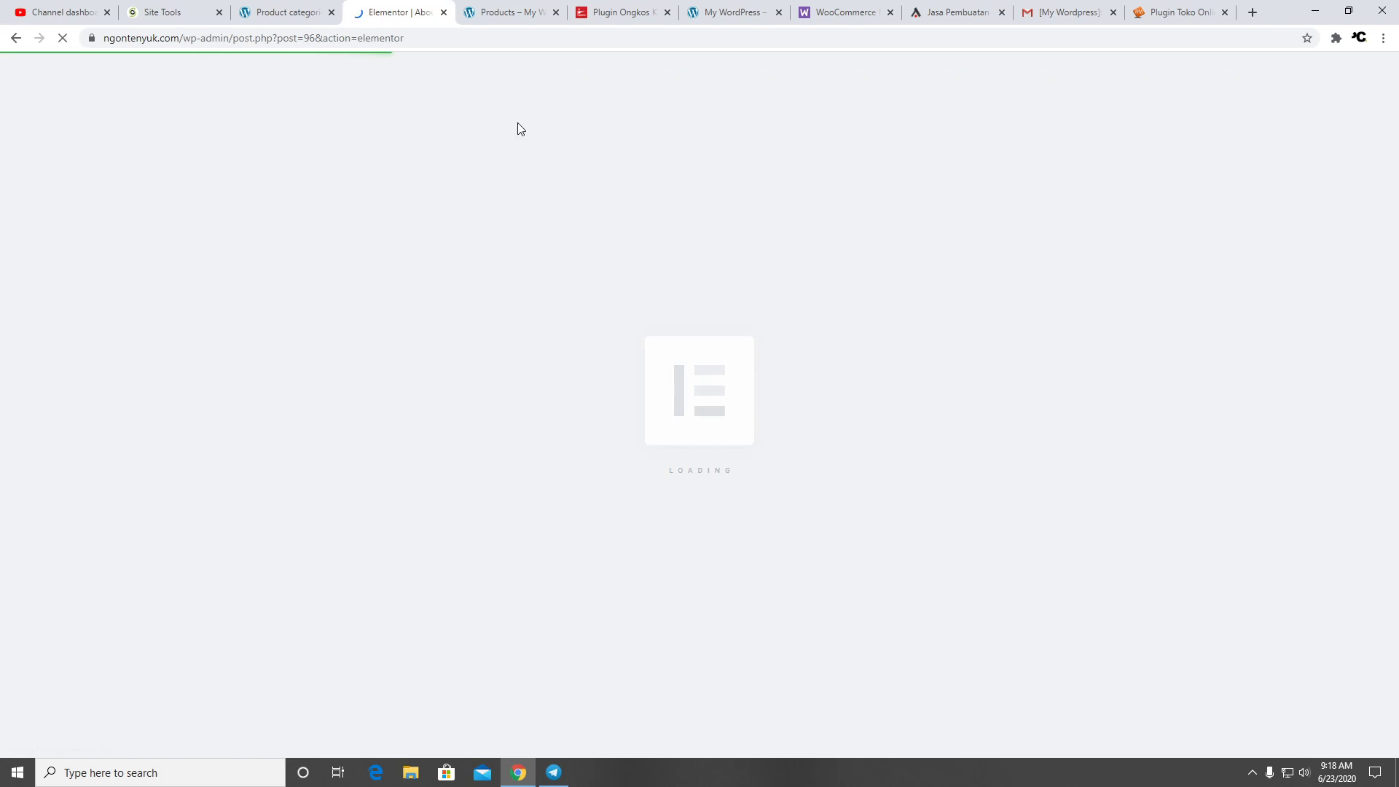
{"action": "left_click", "coordinate": [510, 13]}
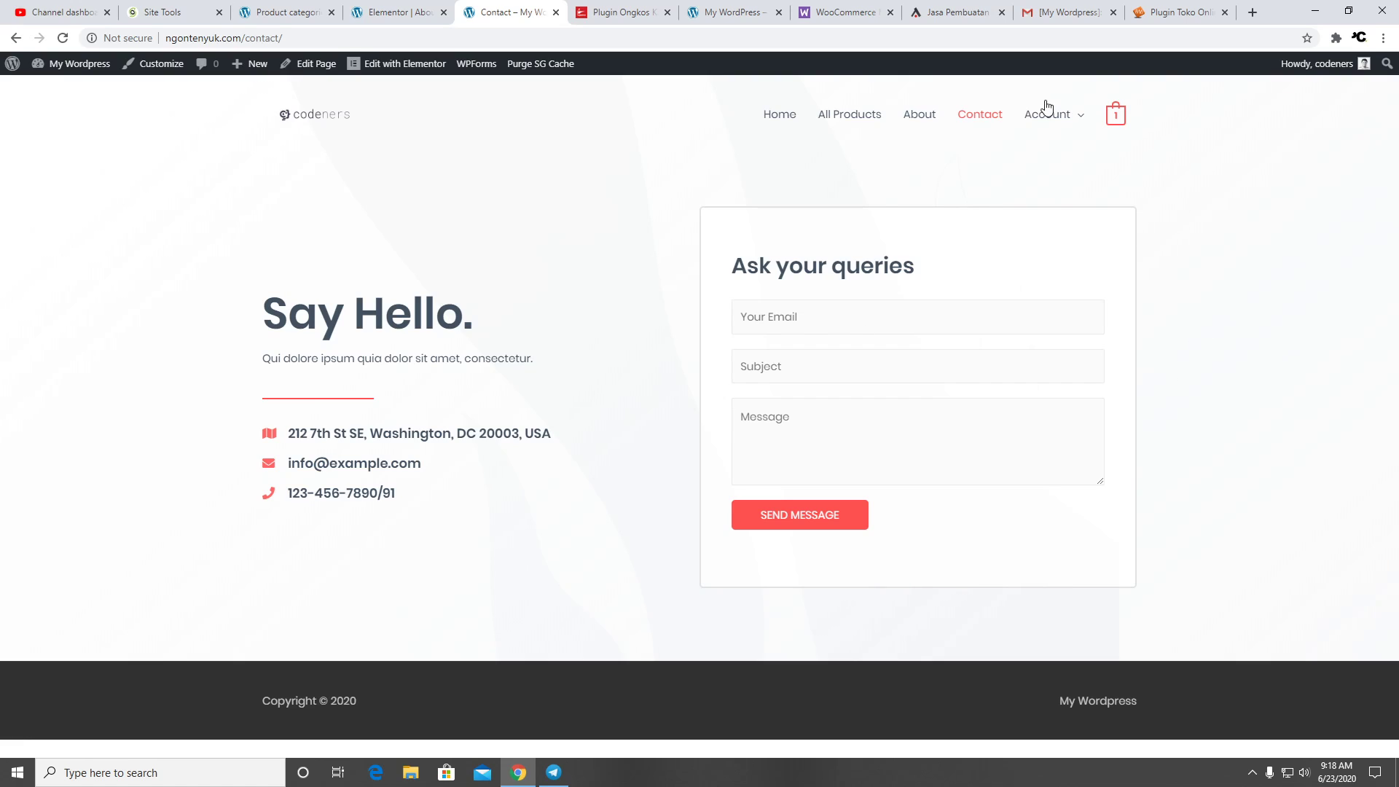
Preview the About page in Elementor, then view the storefront Contact page
{"action": "left_click", "coordinate": [398, 12]}
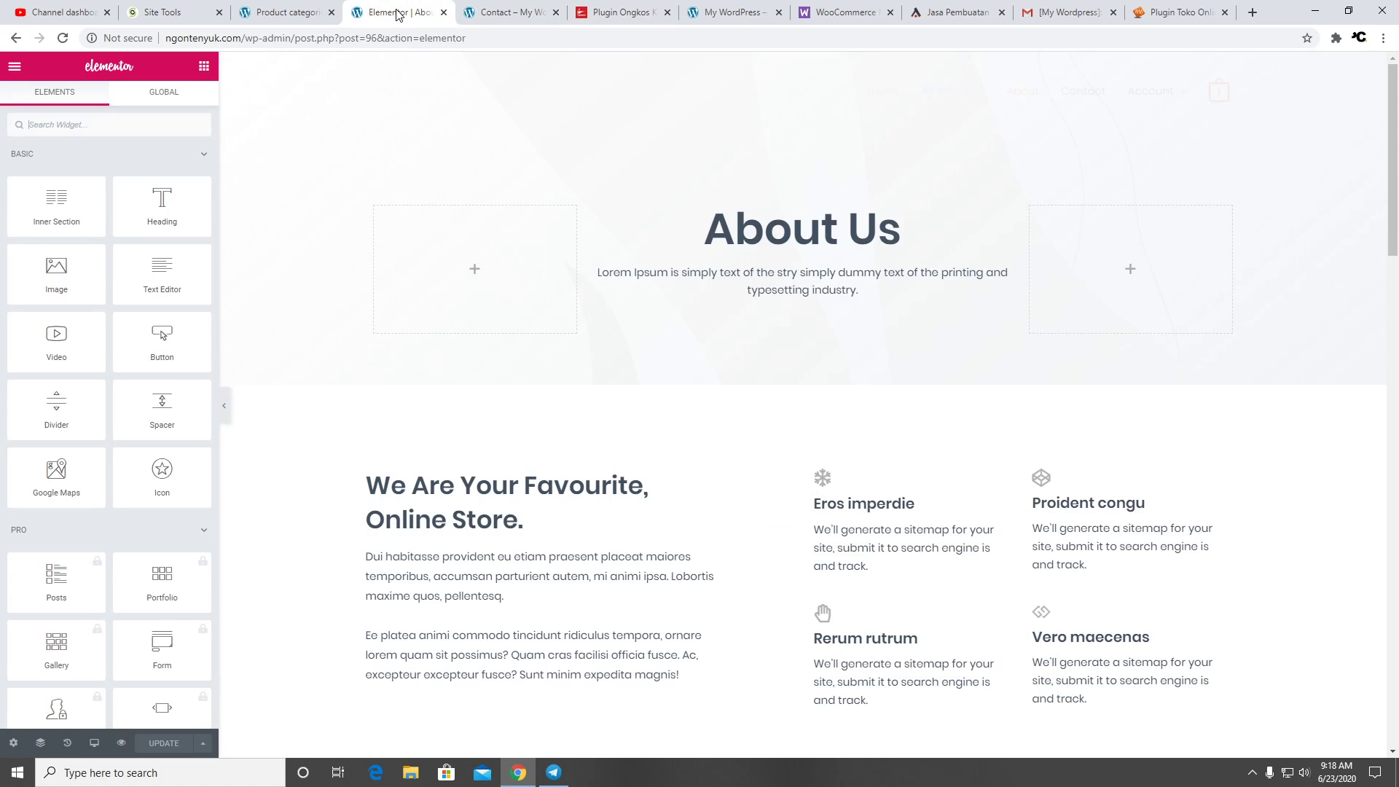
{"action": "scroll", "coordinate": [421, 342], "scroll_direction": "down", "scroll_amount": 20}
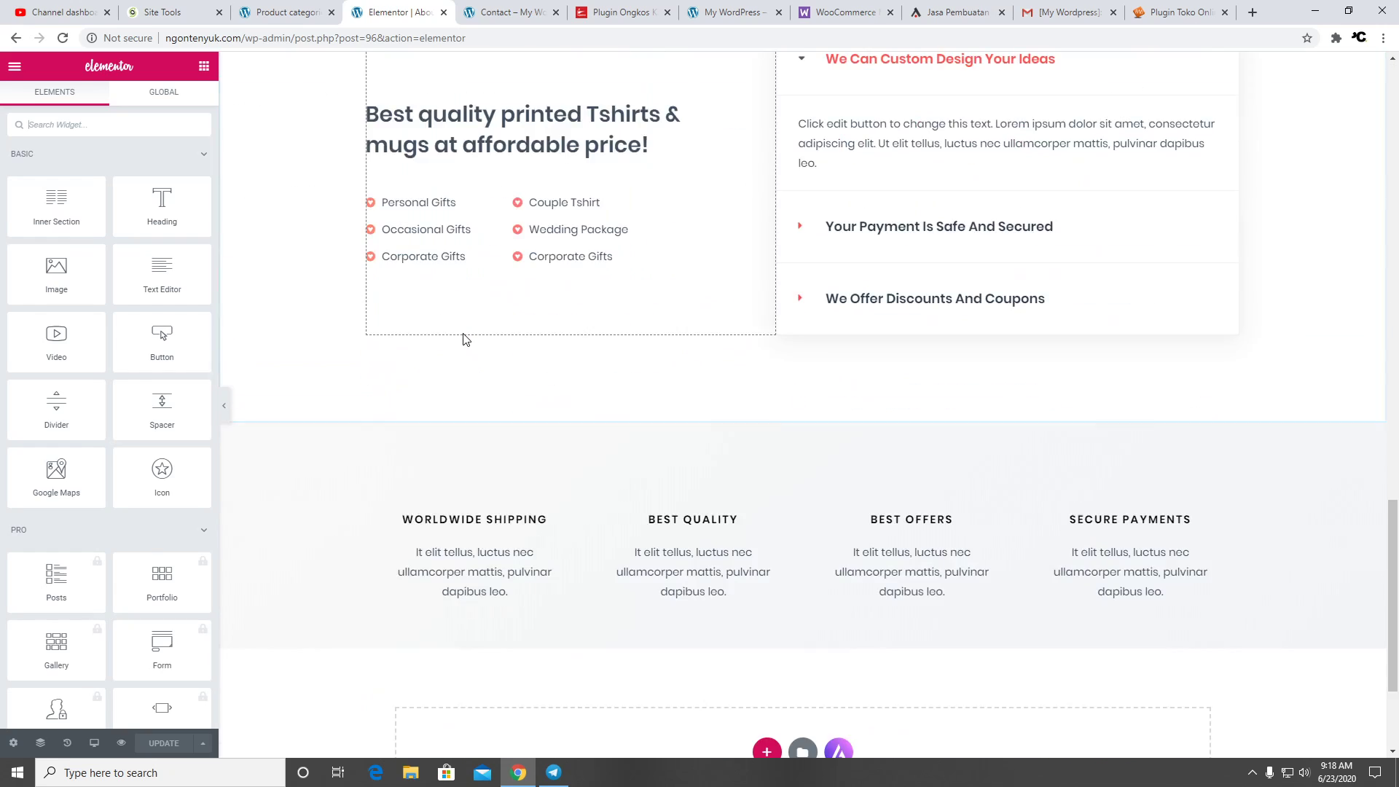
{"action": "scroll", "coordinate": [464, 339], "scroll_direction": "down", "scroll_amount": 3}
{"action": "scroll", "coordinate": [465, 339], "scroll_direction": "up", "scroll_amount": 20}
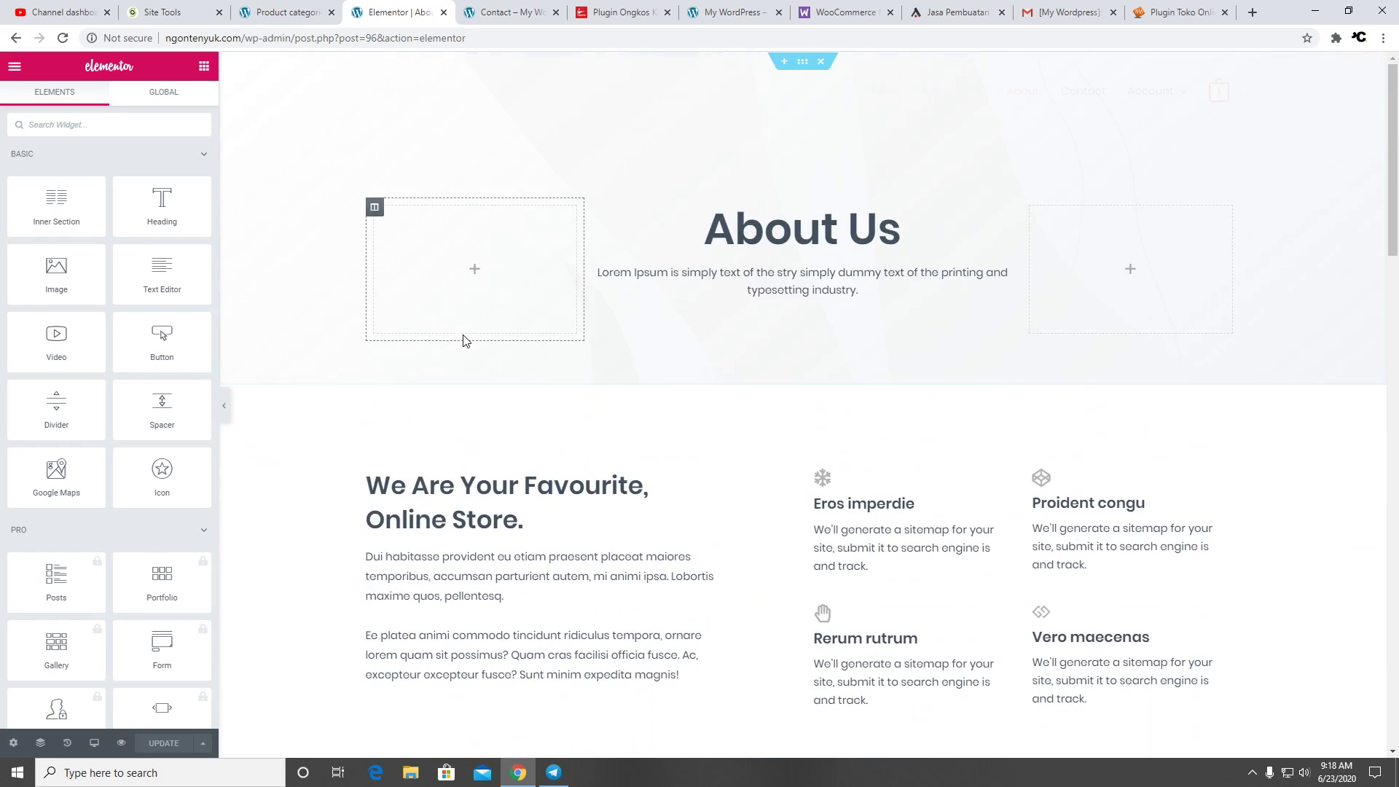
{"action": "left_click", "coordinate": [516, 13]}
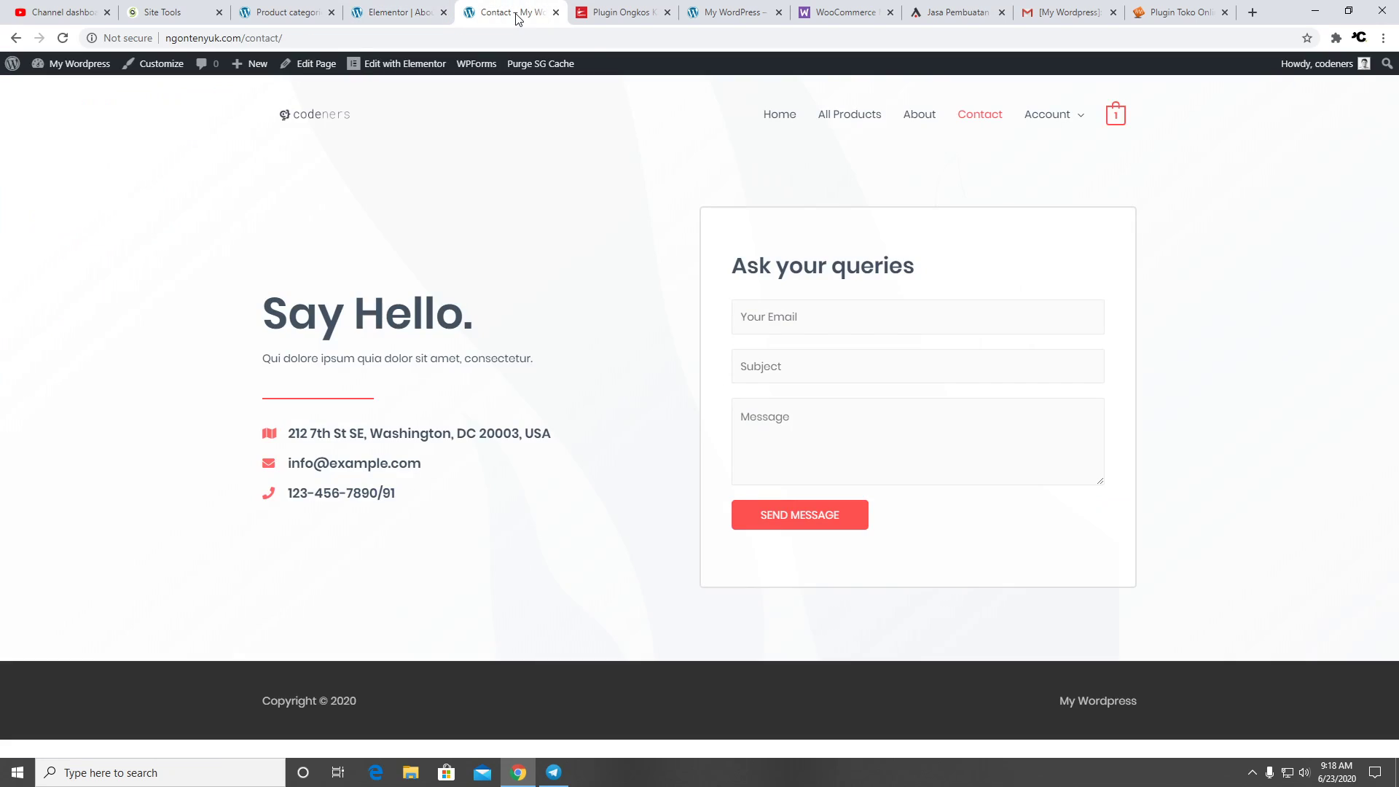
Load the home page via the codeners logo and scroll down to the featured mugs and back
{"action": "left_click", "coordinate": [332, 124]}
{"action": "scroll", "coordinate": [1121, 382], "scroll_direction": "down", "scroll_amount": 8}
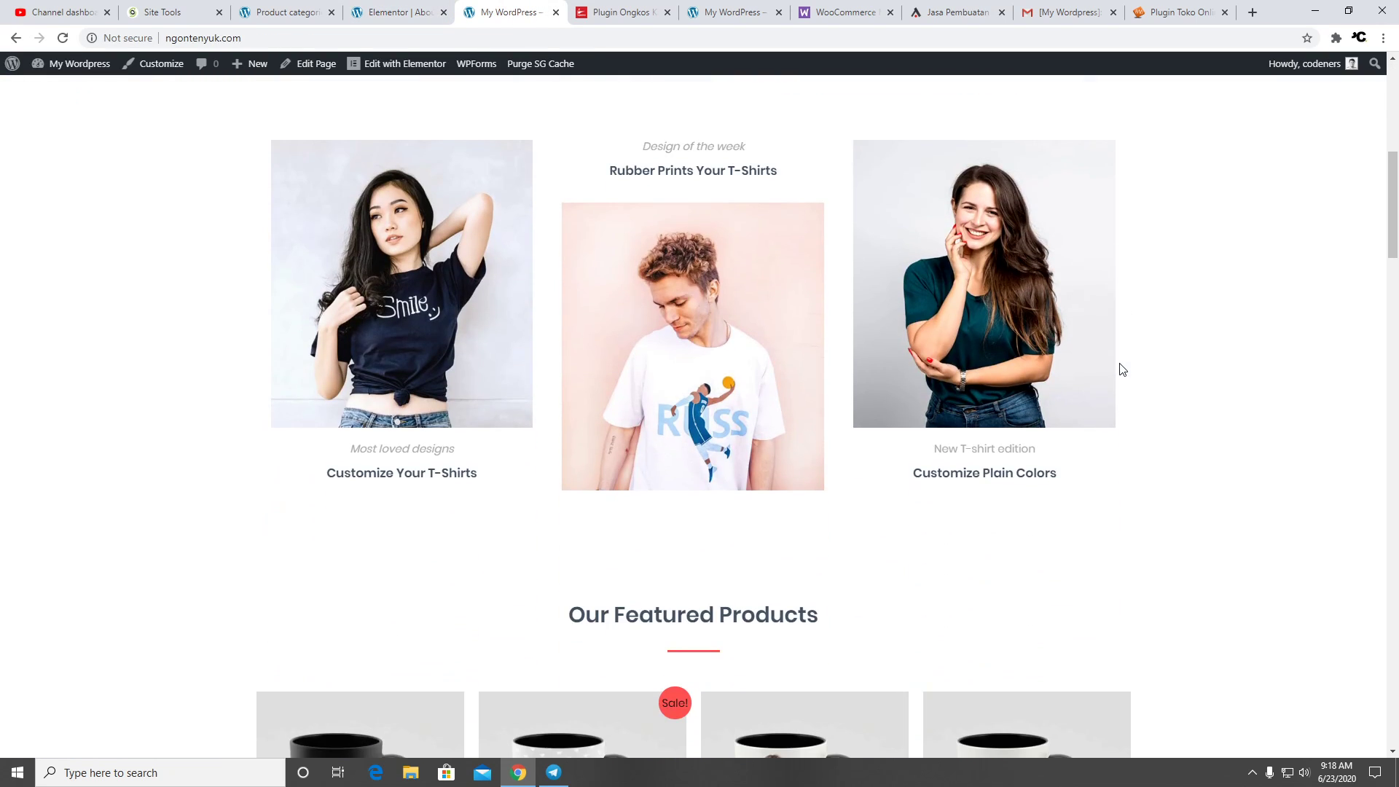
{"action": "scroll", "coordinate": [1121, 369], "scroll_direction": "down", "scroll_amount": 8}
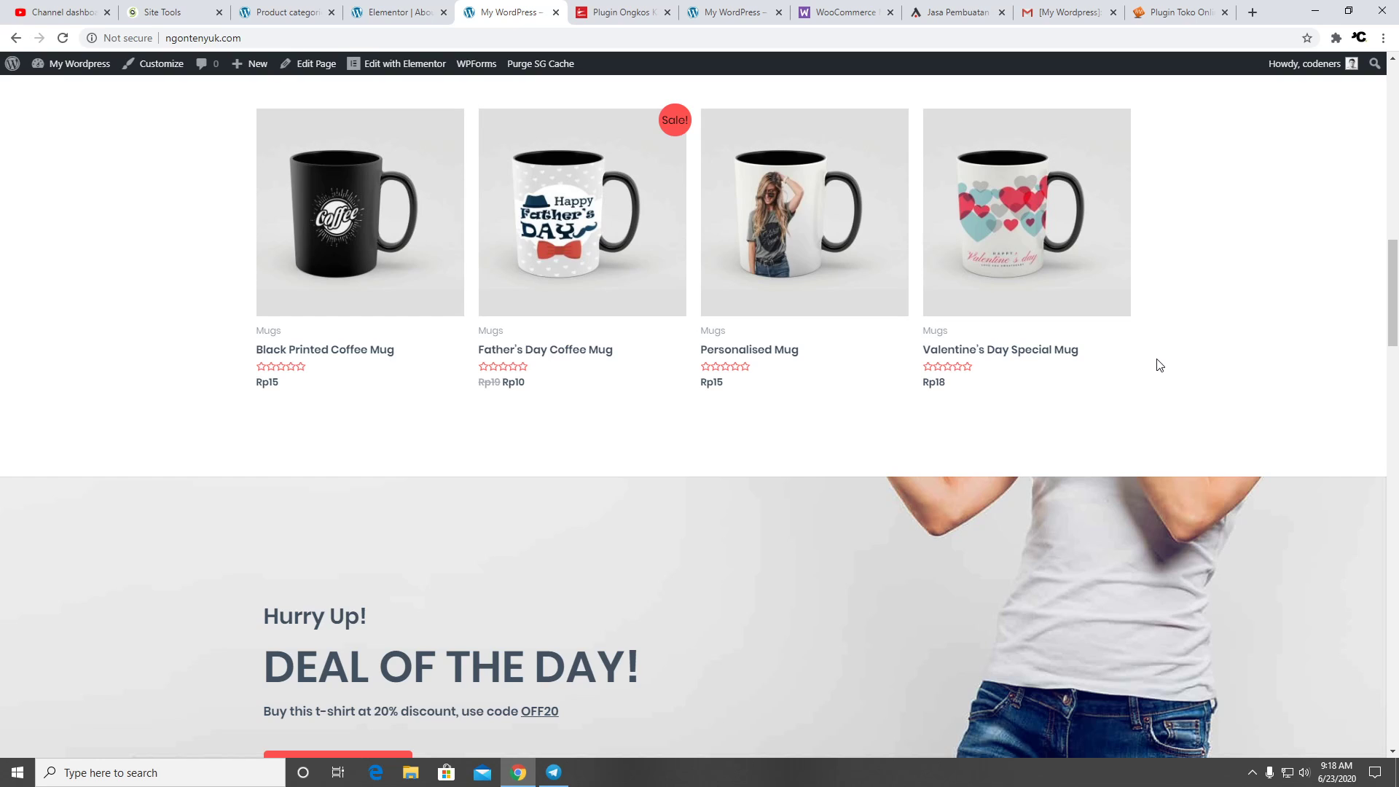
{"action": "scroll", "coordinate": [1161, 356], "scroll_direction": "down", "scroll_amount": 4}
{"action": "scroll", "coordinate": [1156, 349], "scroll_direction": "down", "scroll_amount": 8}
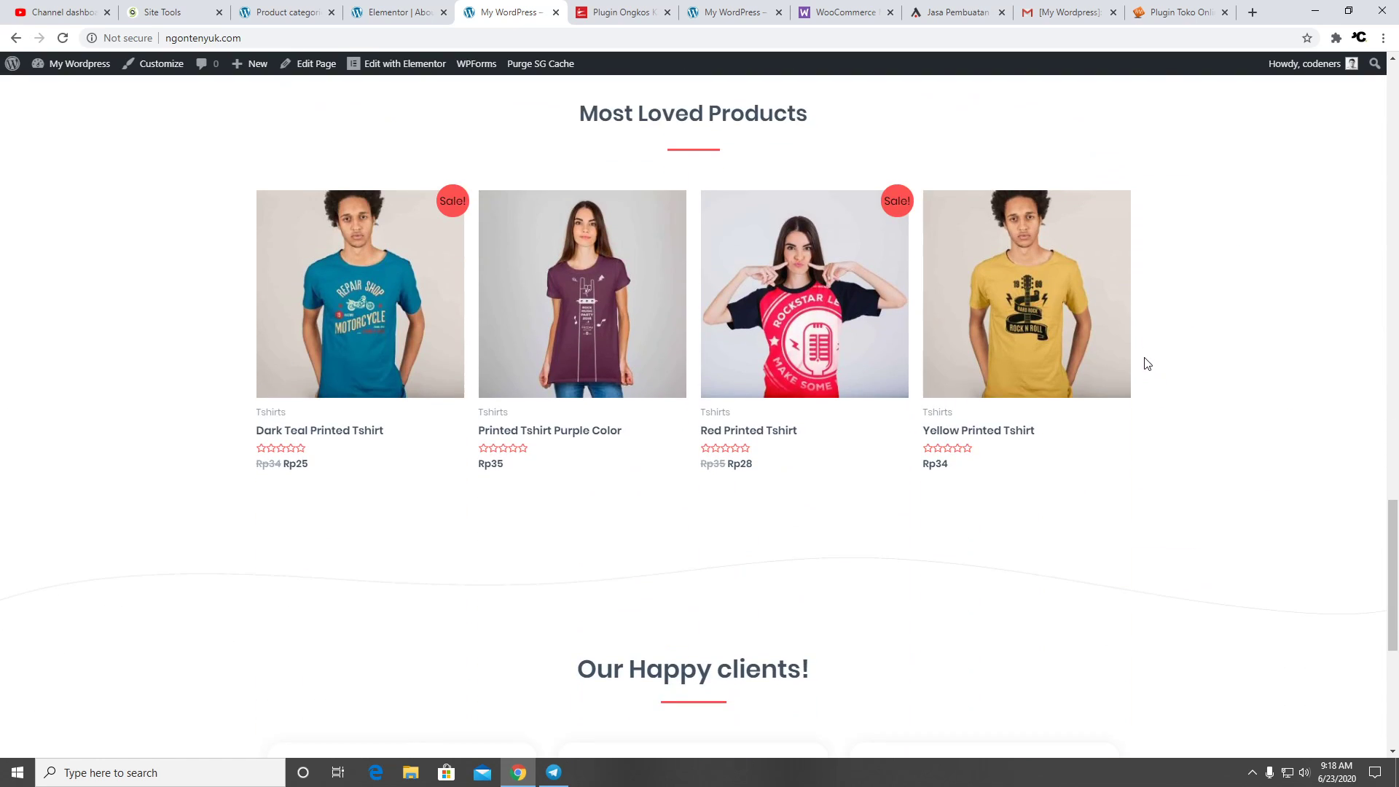
{"action": "scroll", "coordinate": [1150, 355], "scroll_direction": "down", "scroll_amount": 6}
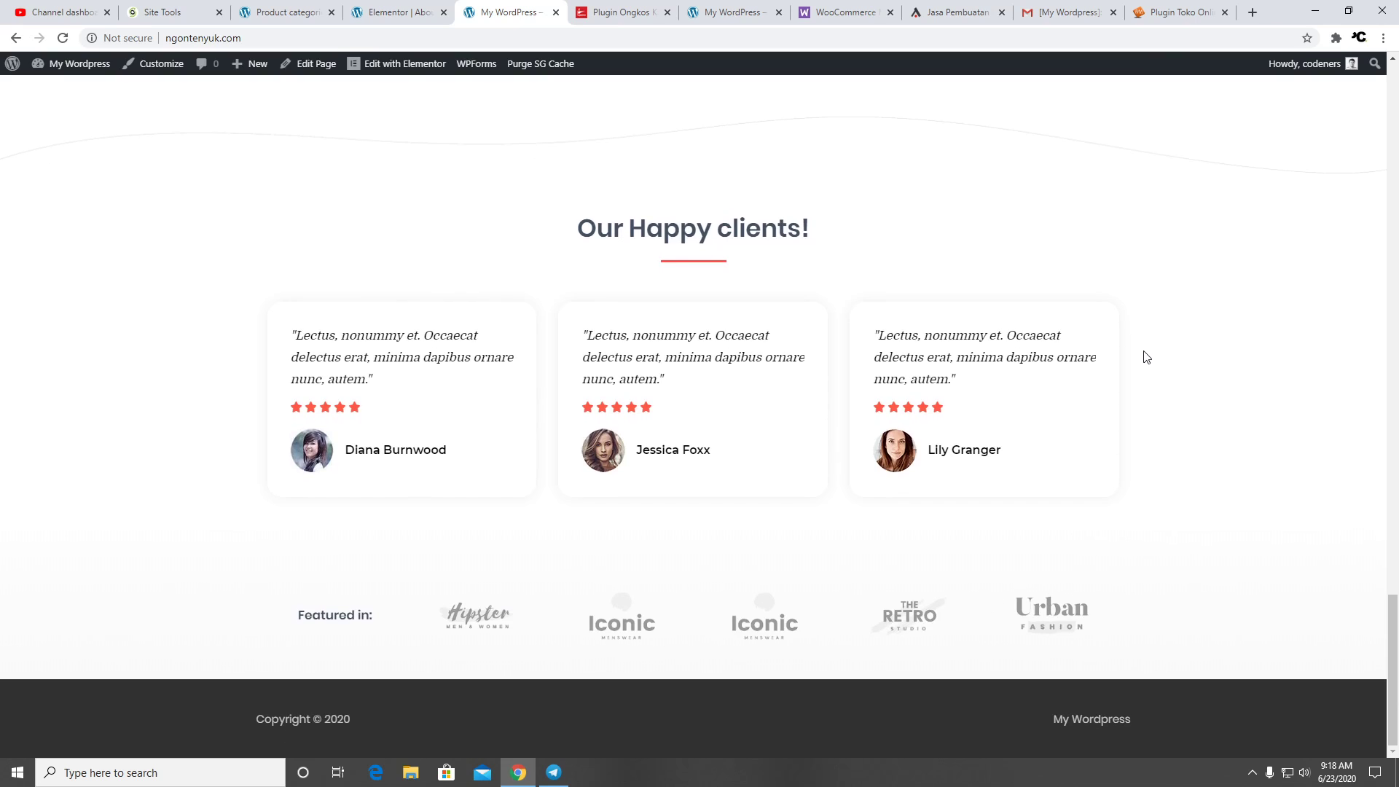
{"action": "scroll", "coordinate": [1148, 357], "scroll_direction": "up", "scroll_amount": 18}
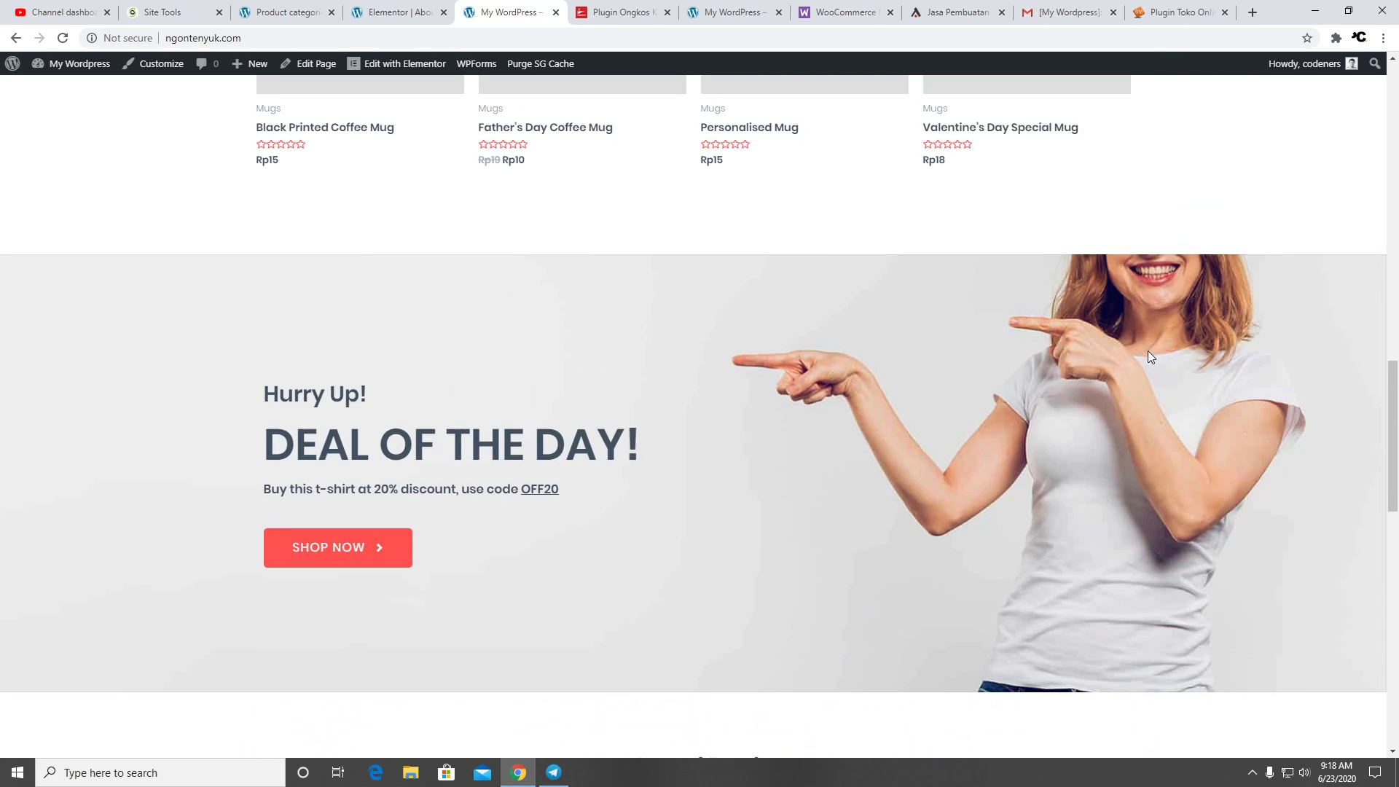
{"action": "scroll", "coordinate": [1150, 359], "scroll_direction": "up", "scroll_amount": 4}
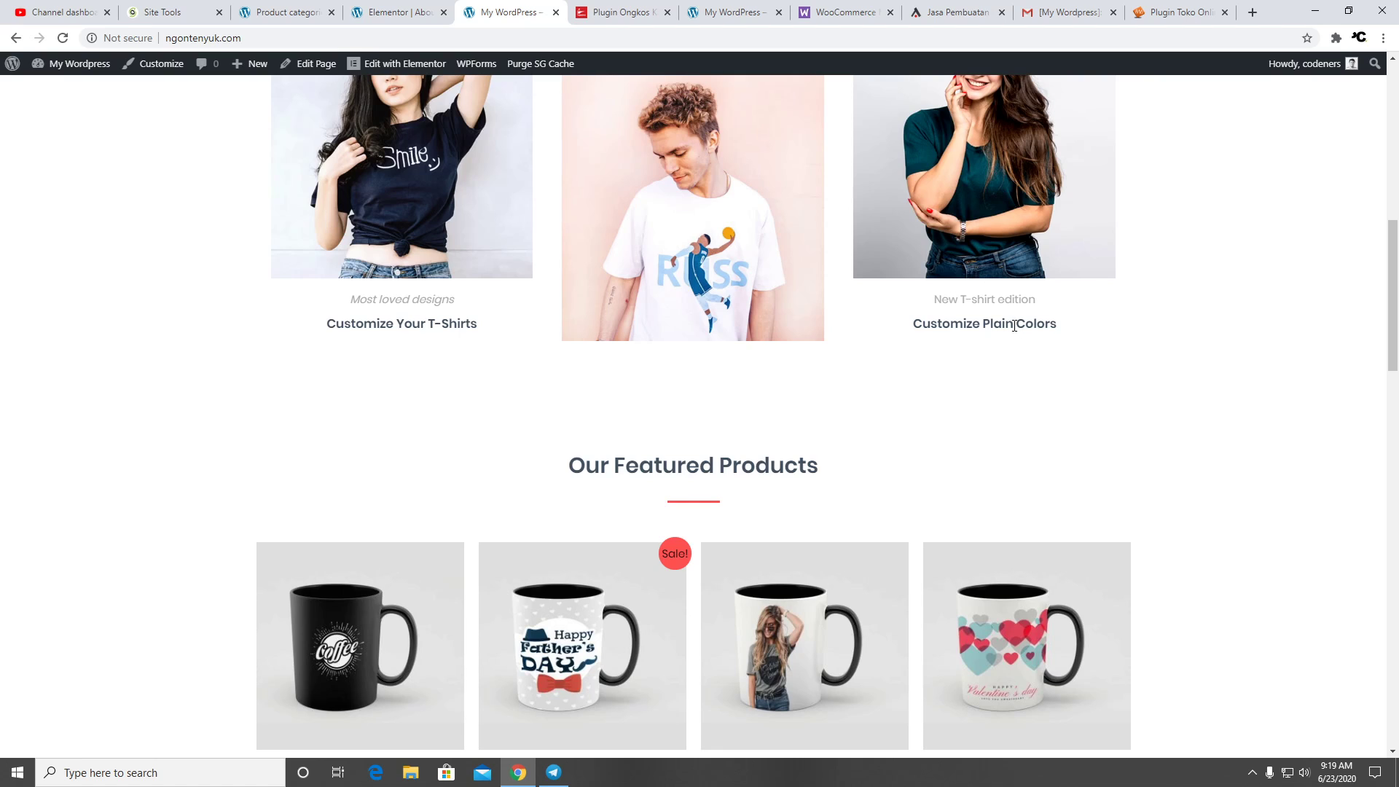
Browse the storefront home page, then open the All Products shop listing
{"action": "scroll", "coordinate": [1123, 408], "scroll_direction": "down", "scroll_amount": 12}
{"action": "scroll", "coordinate": [824, 408], "scroll_direction": "down", "scroll_amount": 6}
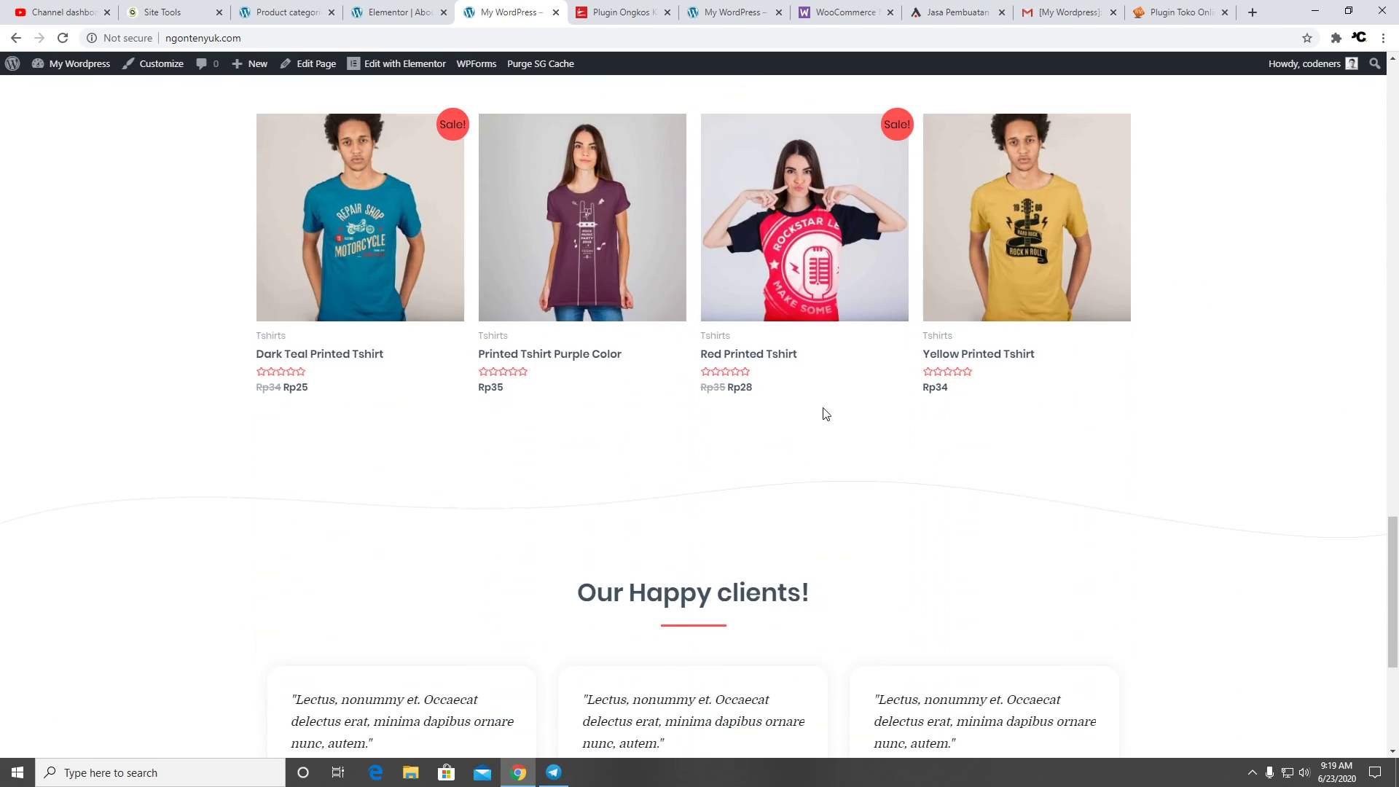
{"action": "scroll", "coordinate": [1000, 397], "scroll_direction": "down", "scroll_amount": 5}
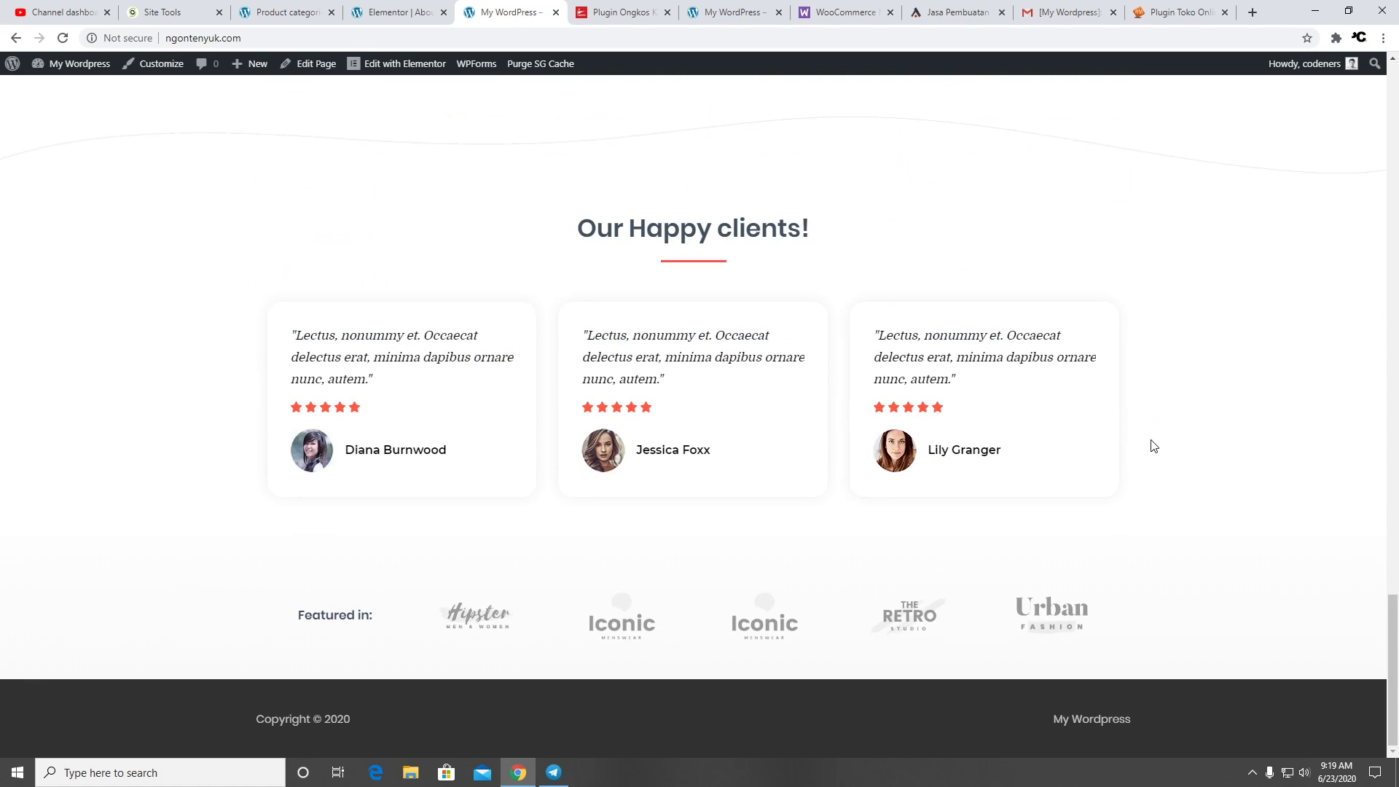
{"action": "scroll", "coordinate": [1149, 444], "scroll_direction": "up", "scroll_amount": 18}
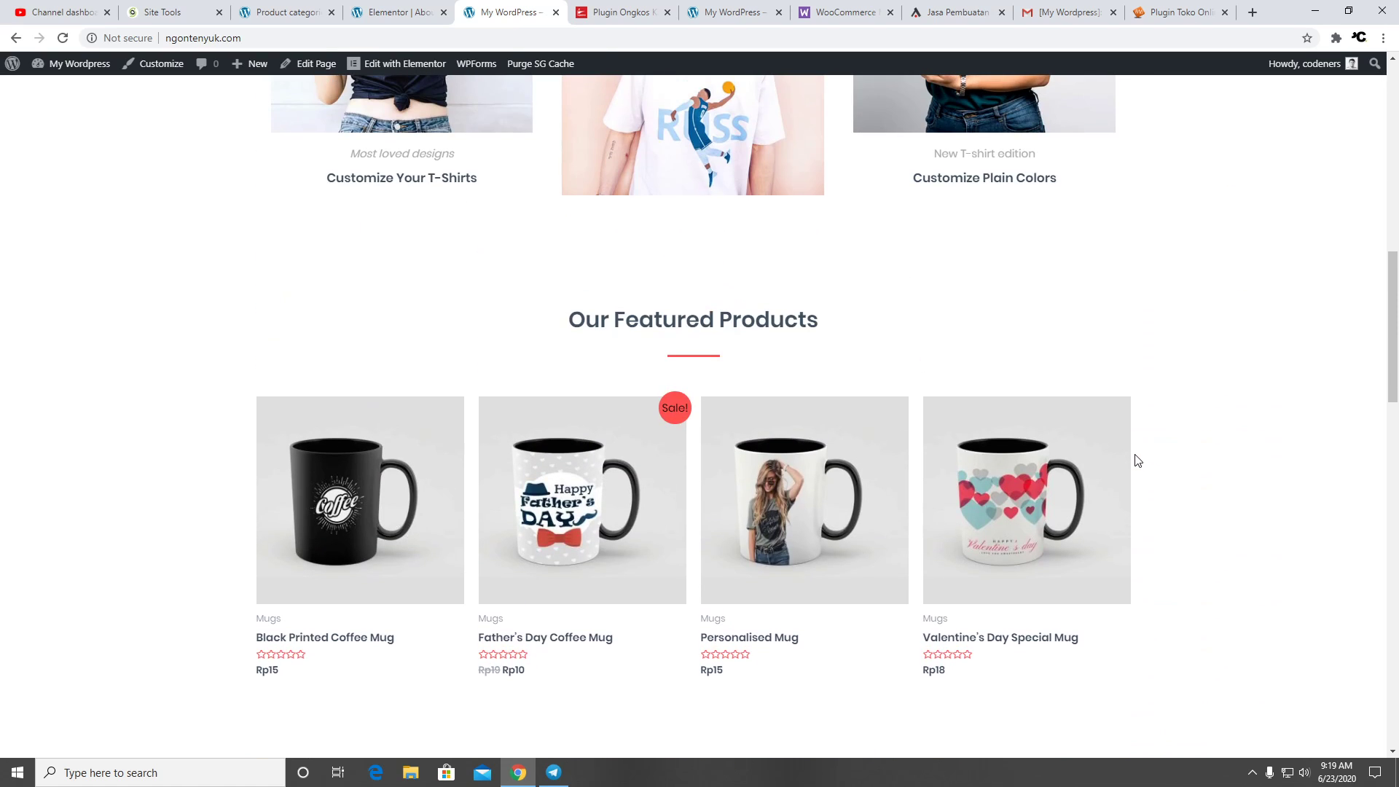
{"action": "scroll", "coordinate": [1139, 461], "scroll_direction": "up", "scroll_amount": 10}
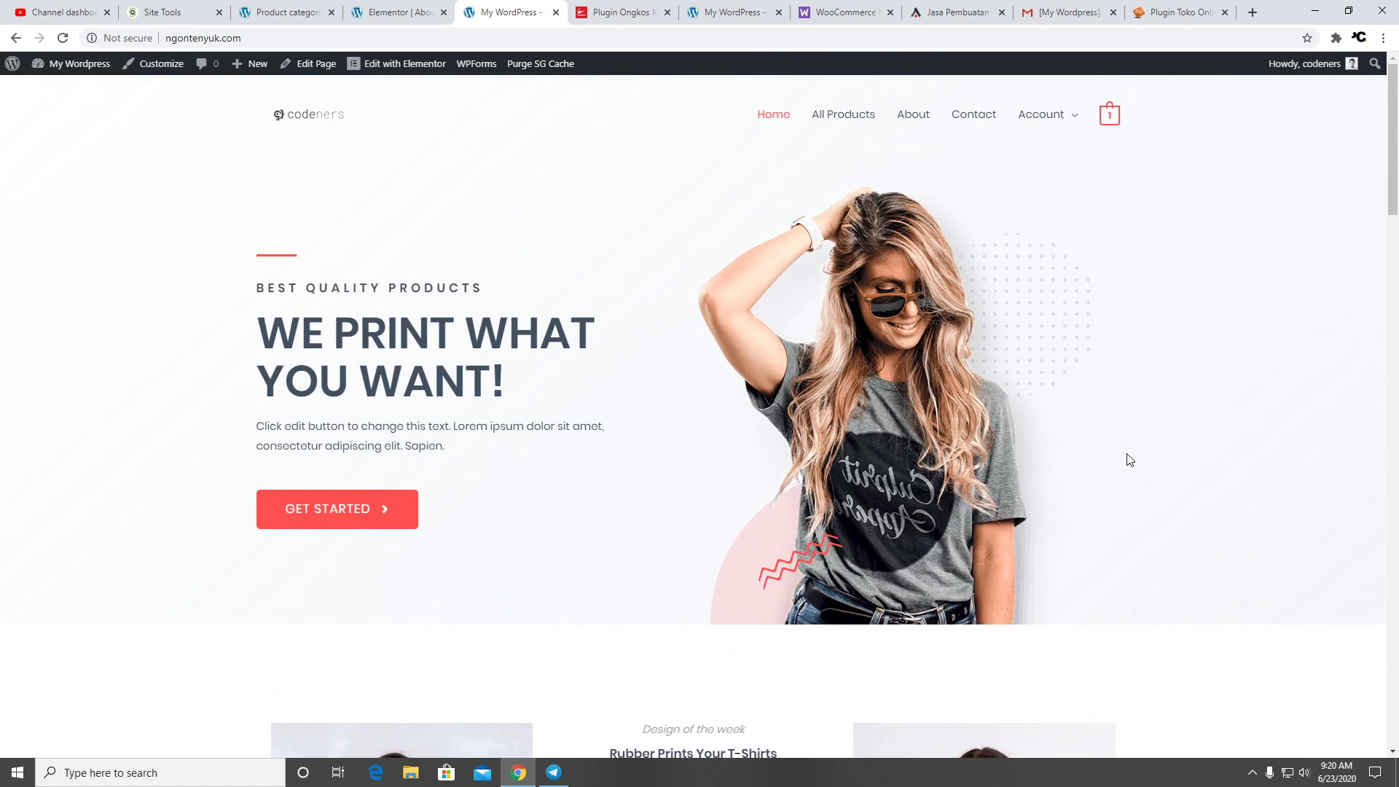
{"action": "scroll", "coordinate": [1126, 459], "scroll_direction": "down", "scroll_amount": 10}
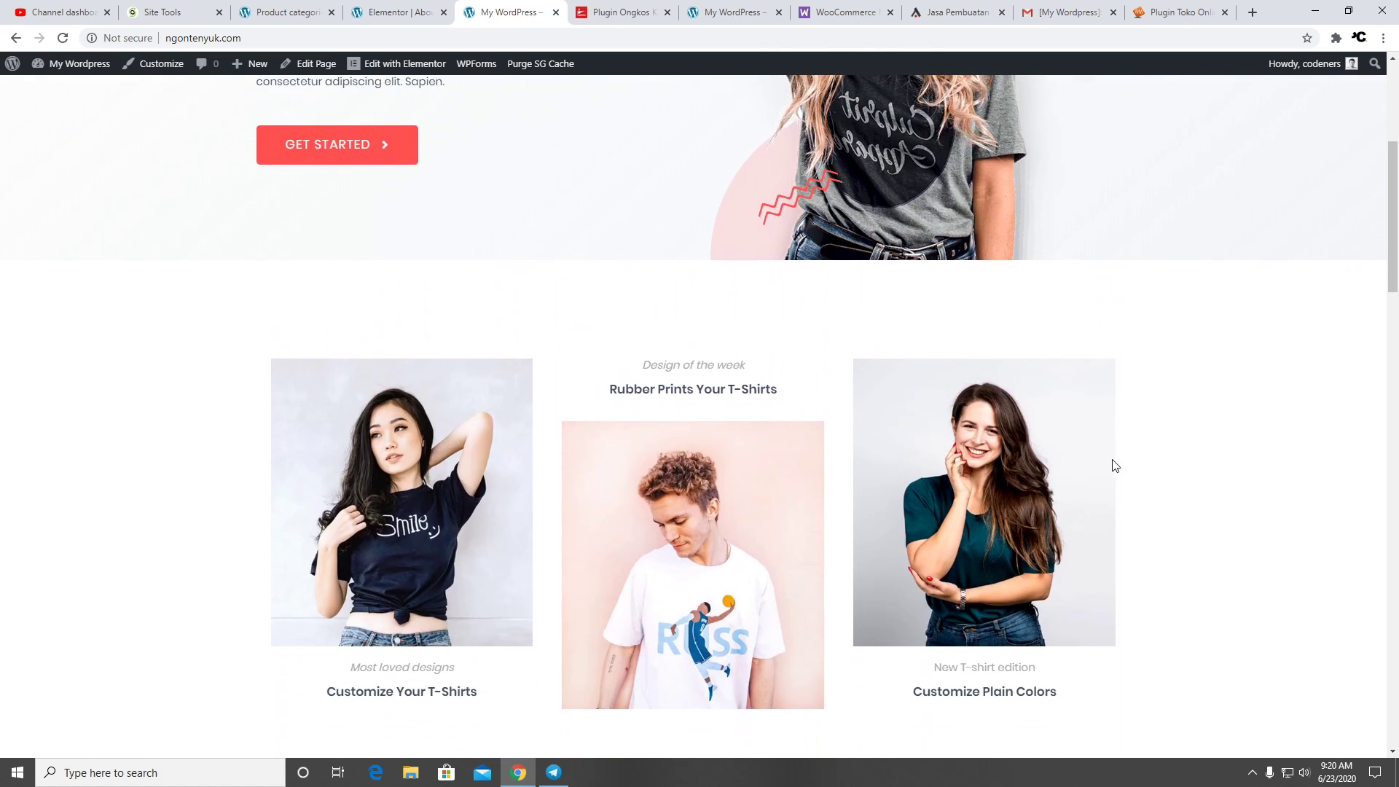
{"action": "scroll", "coordinate": [1108, 467], "scroll_direction": "down", "scroll_amount": 10}
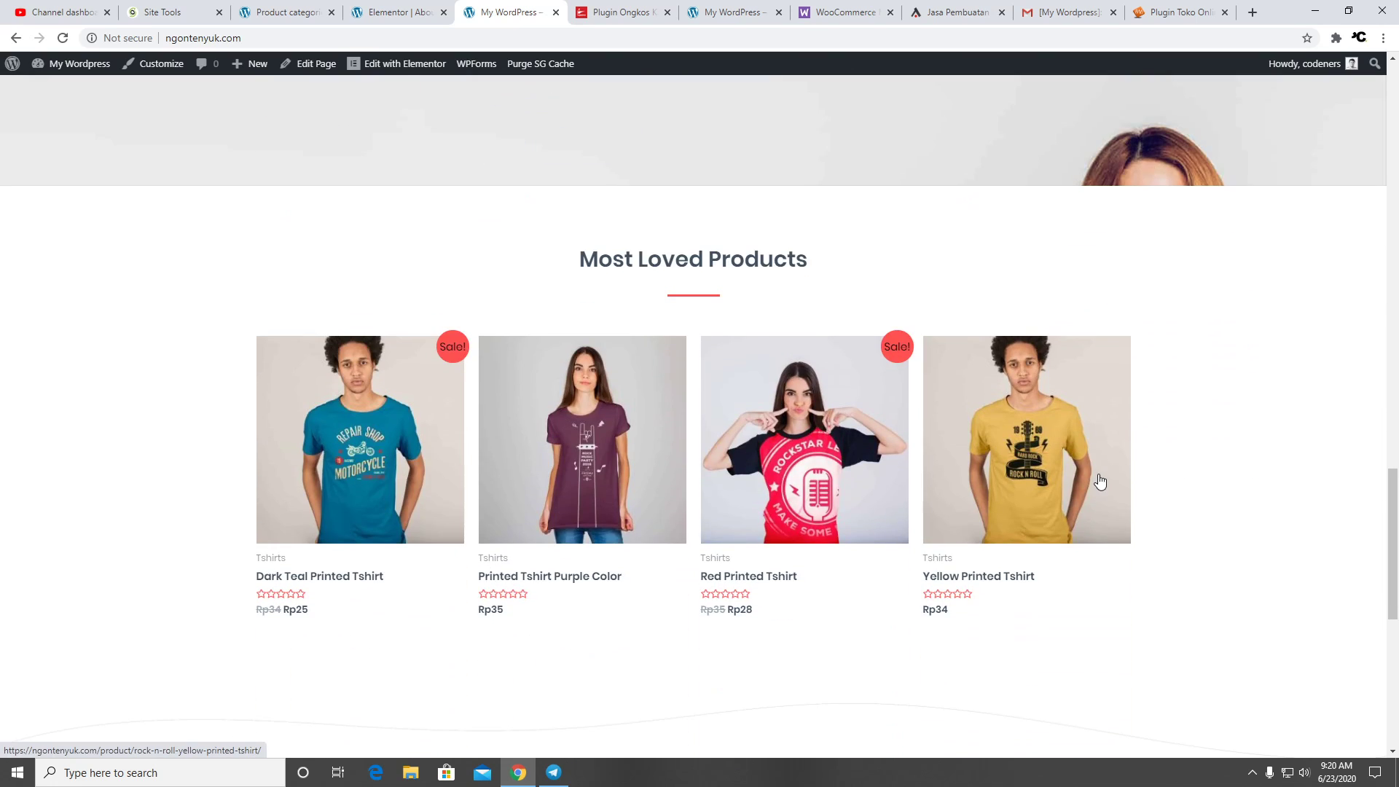
{"action": "scroll", "coordinate": [1100, 476], "scroll_direction": "up", "scroll_amount": 5}
{"action": "scroll", "coordinate": [1101, 481], "scroll_direction": "down", "scroll_amount": 10}
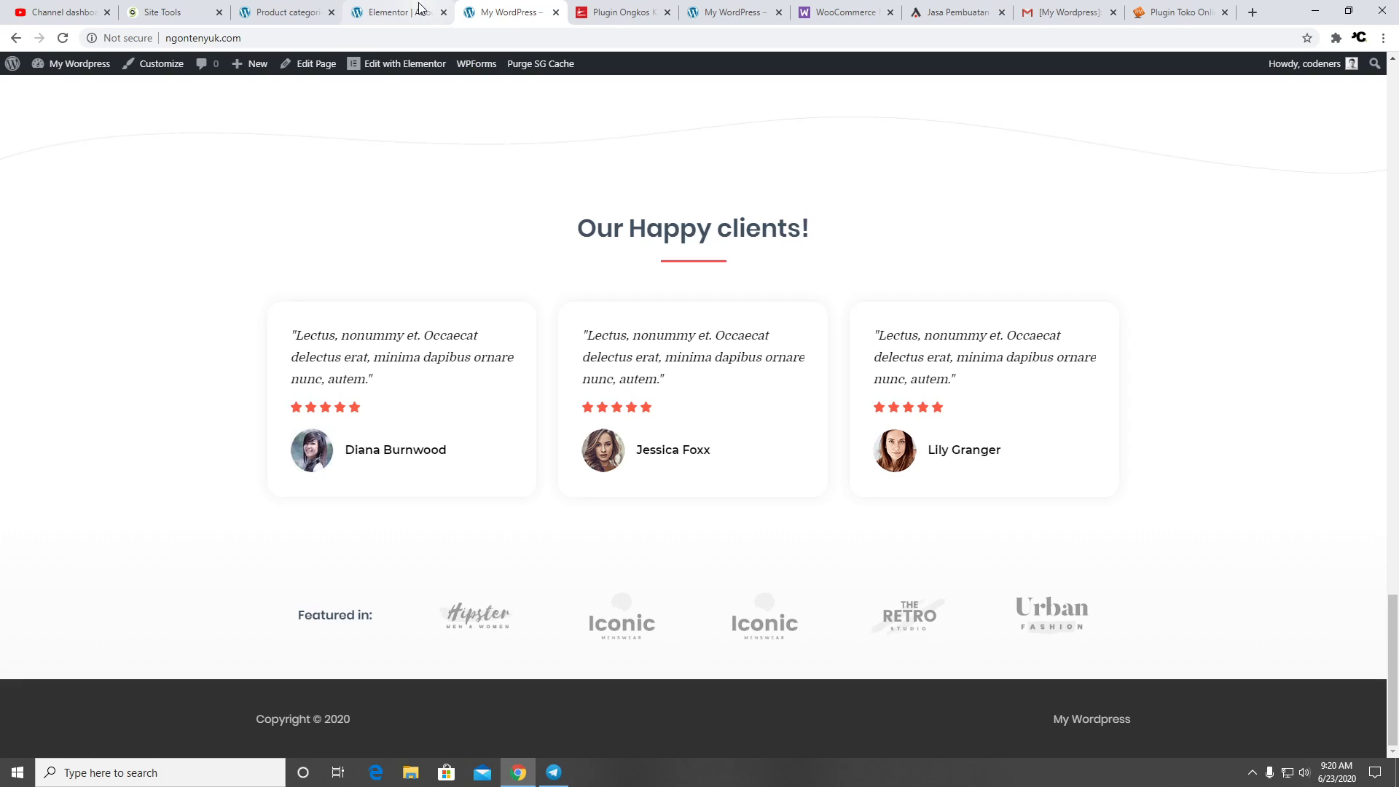
{"action": "scroll", "coordinate": [1193, 394], "scroll_direction": "up", "scroll_amount": 10}
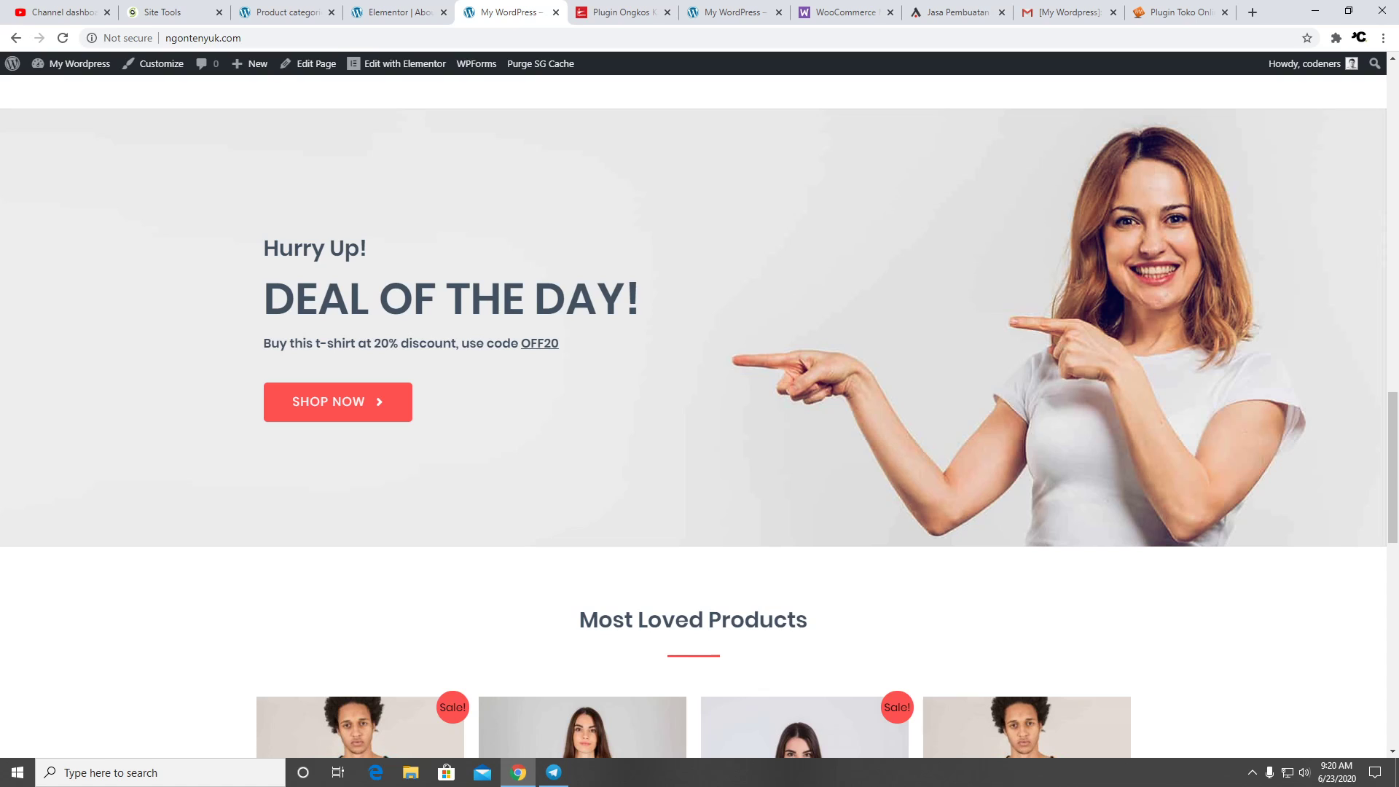
{"action": "scroll", "coordinate": [743, 343], "scroll_direction": "up", "scroll_amount": 15}
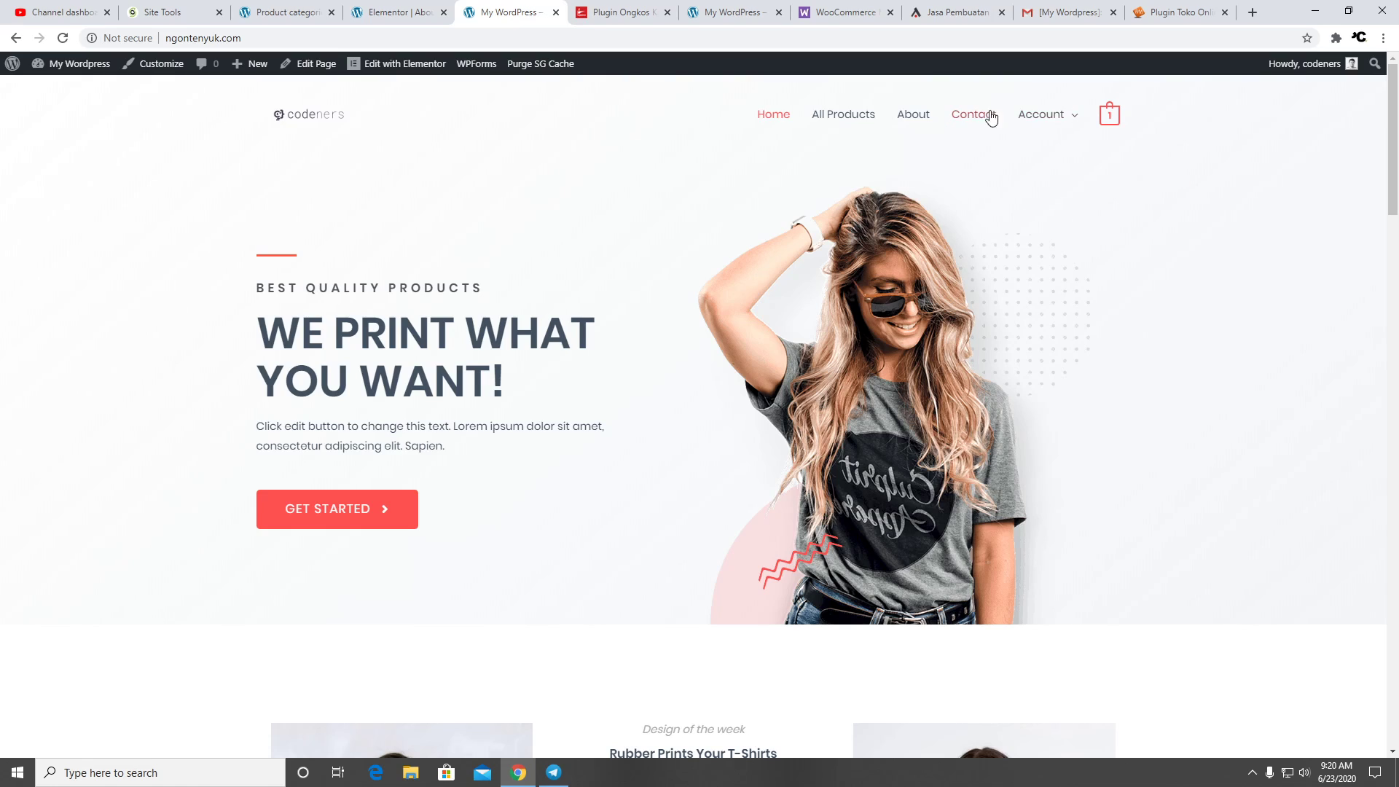
{"action": "mouse_move", "coordinate": [1006, 118]}
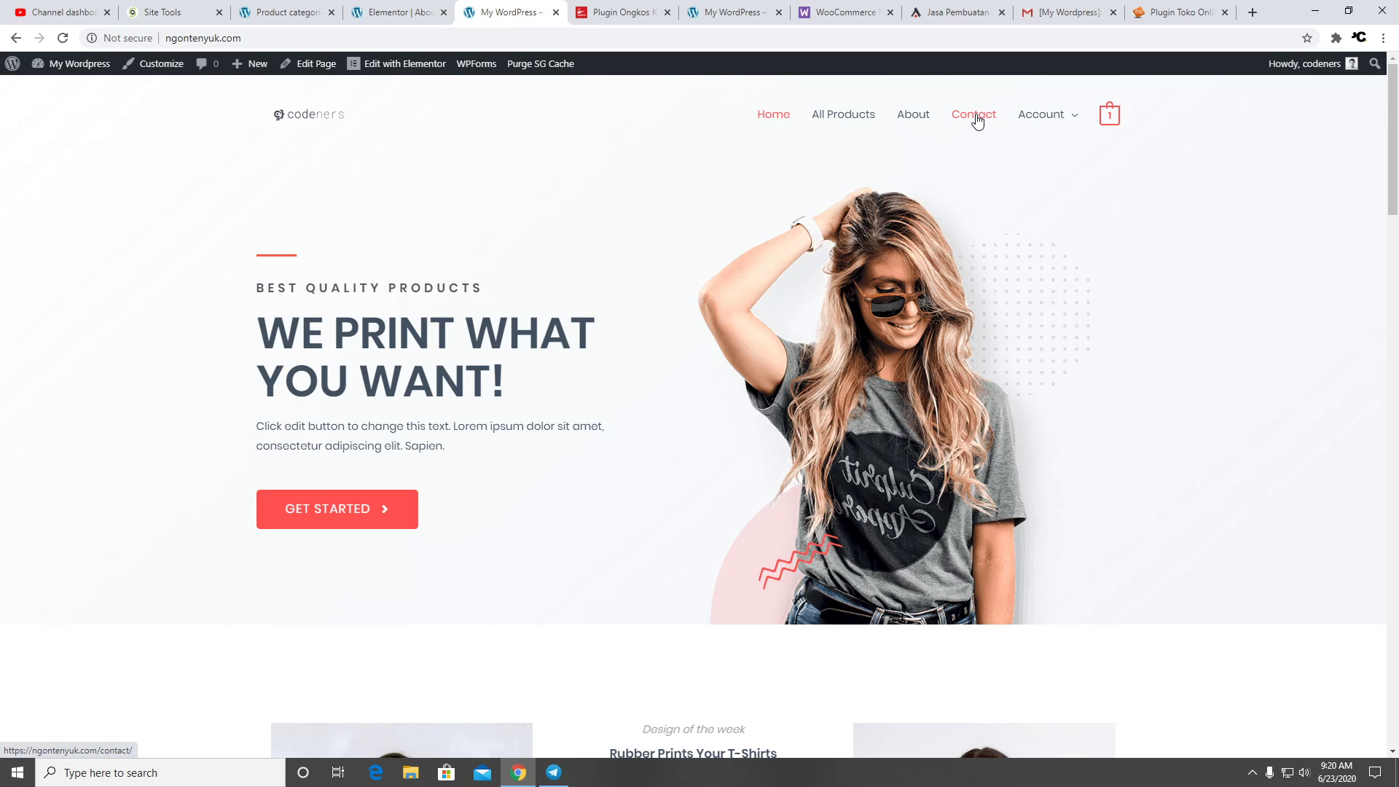
{"action": "left_click", "coordinate": [846, 130]}
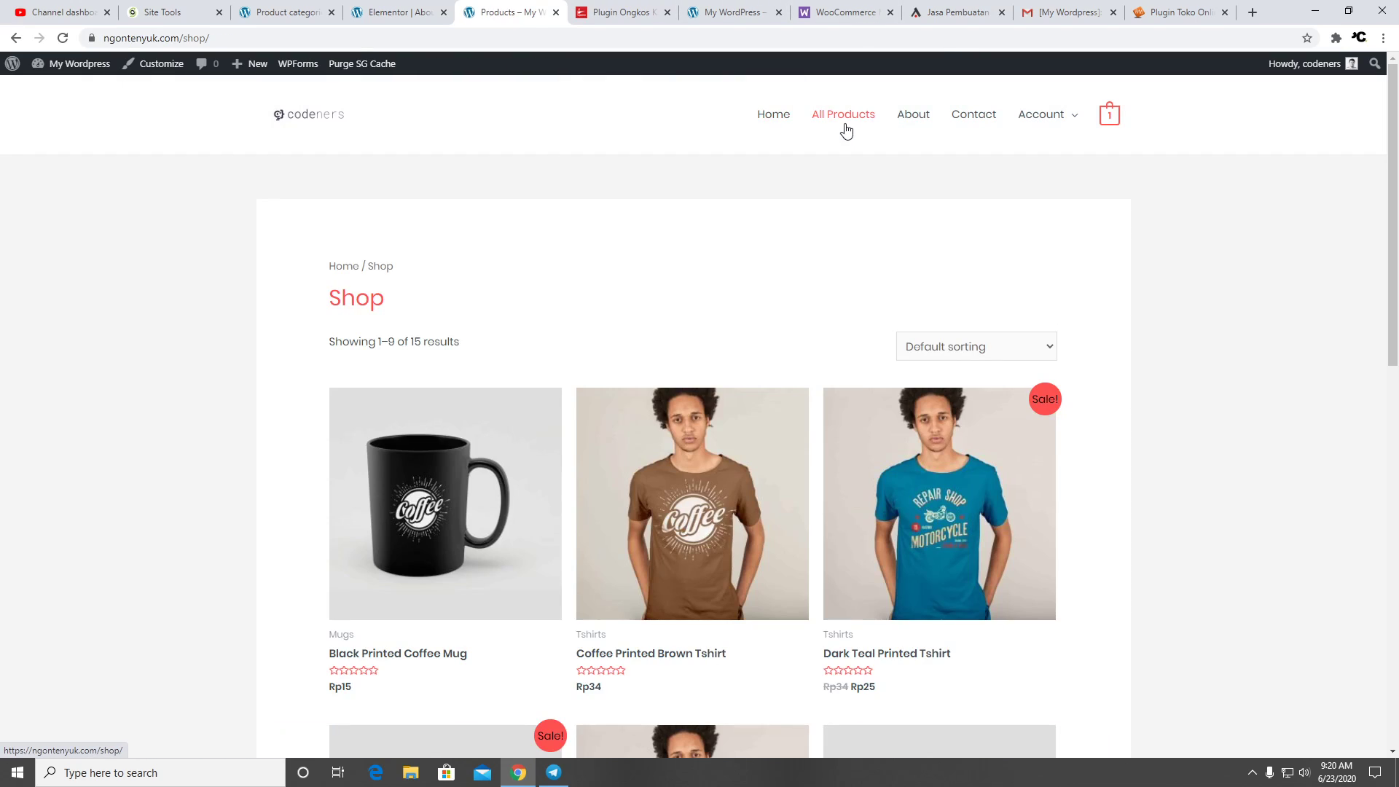
Load babytizen.com in the shipping-plugin site's tab
{"action": "left_click", "coordinate": [602, 14]}
{"action": "left_click", "coordinate": [618, 39]}
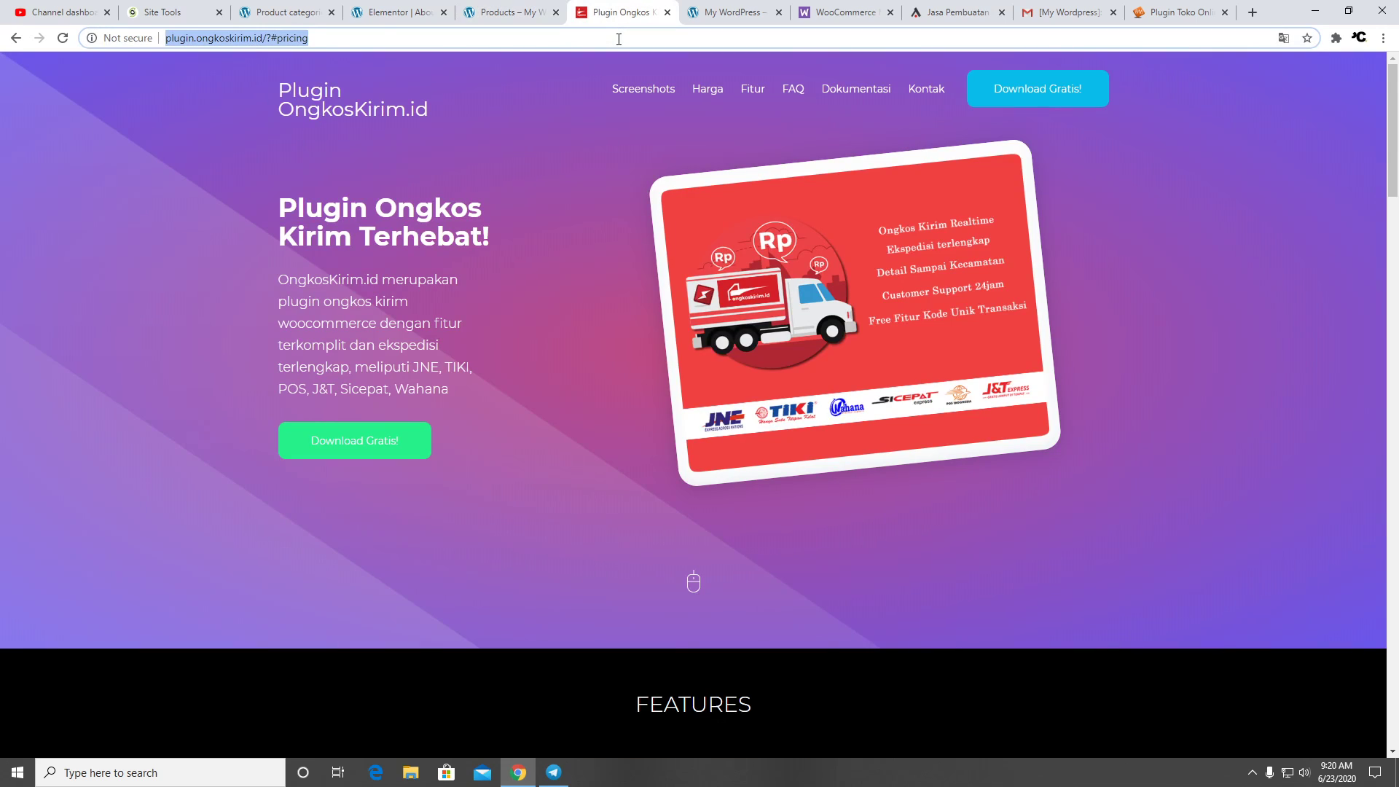
{"action": "type", "text": "bab"}
{"action": "key", "text": "Return"}
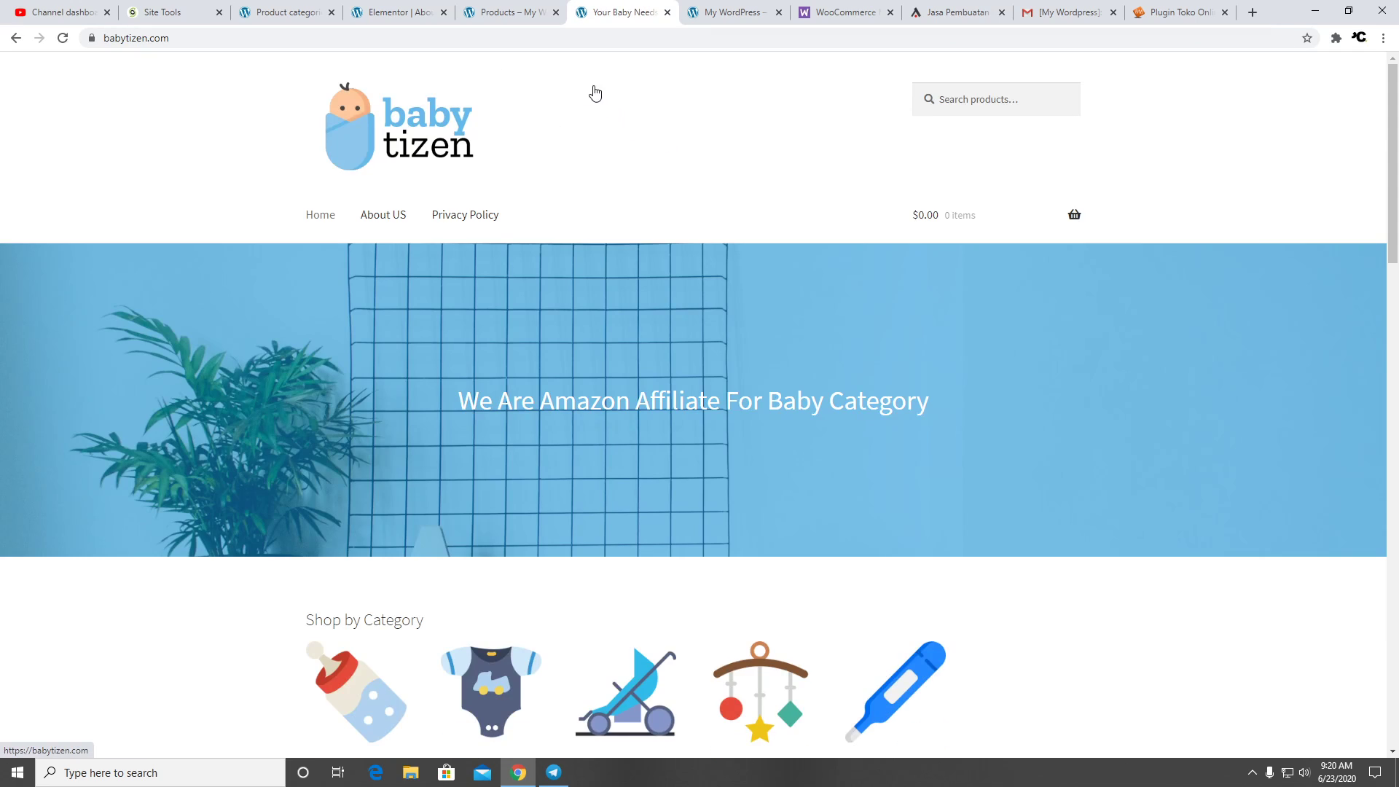
Open babytizen.com's Baby Stroller category and browse its products
{"action": "scroll", "coordinate": [647, 243], "scroll_direction": "down", "scroll_amount": 6}
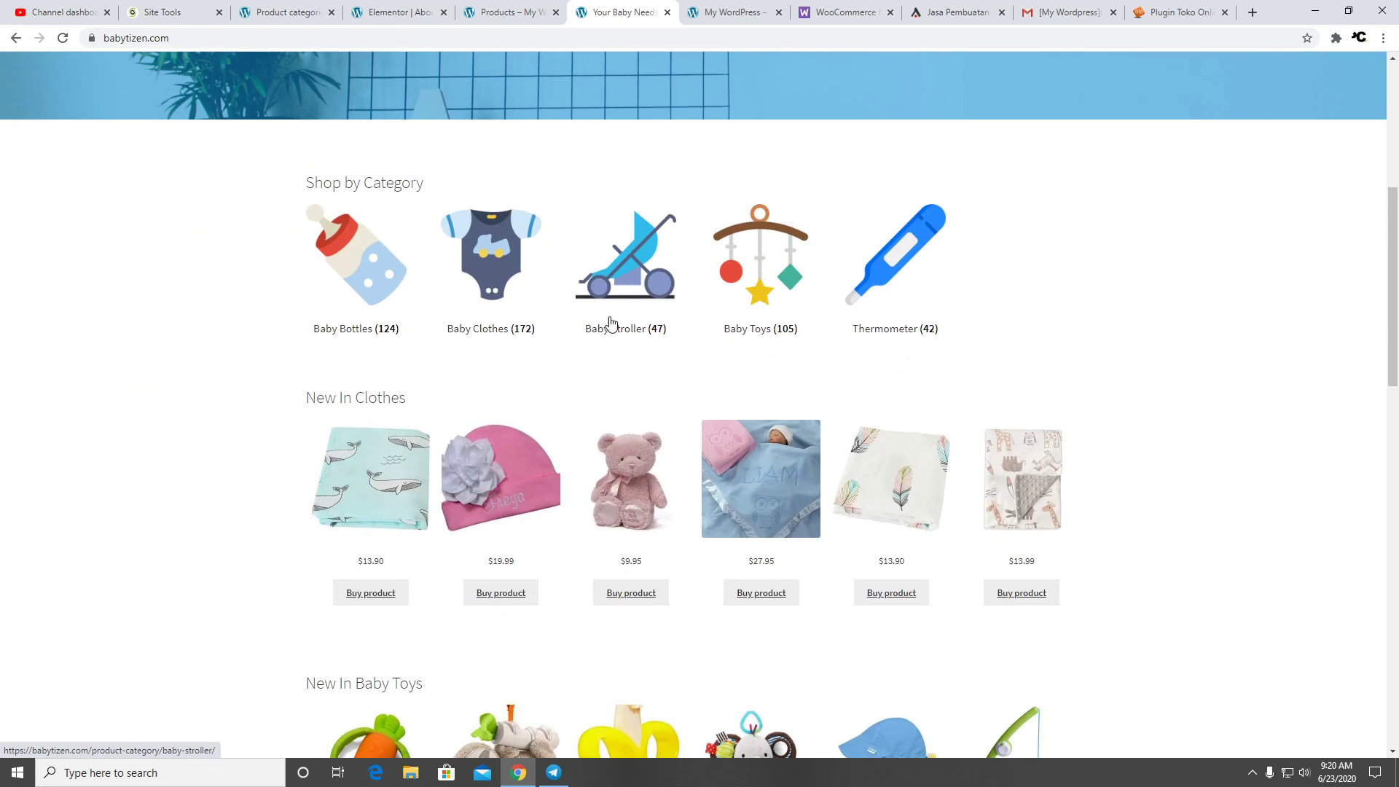
{"action": "left_click", "coordinate": [898, 276]}
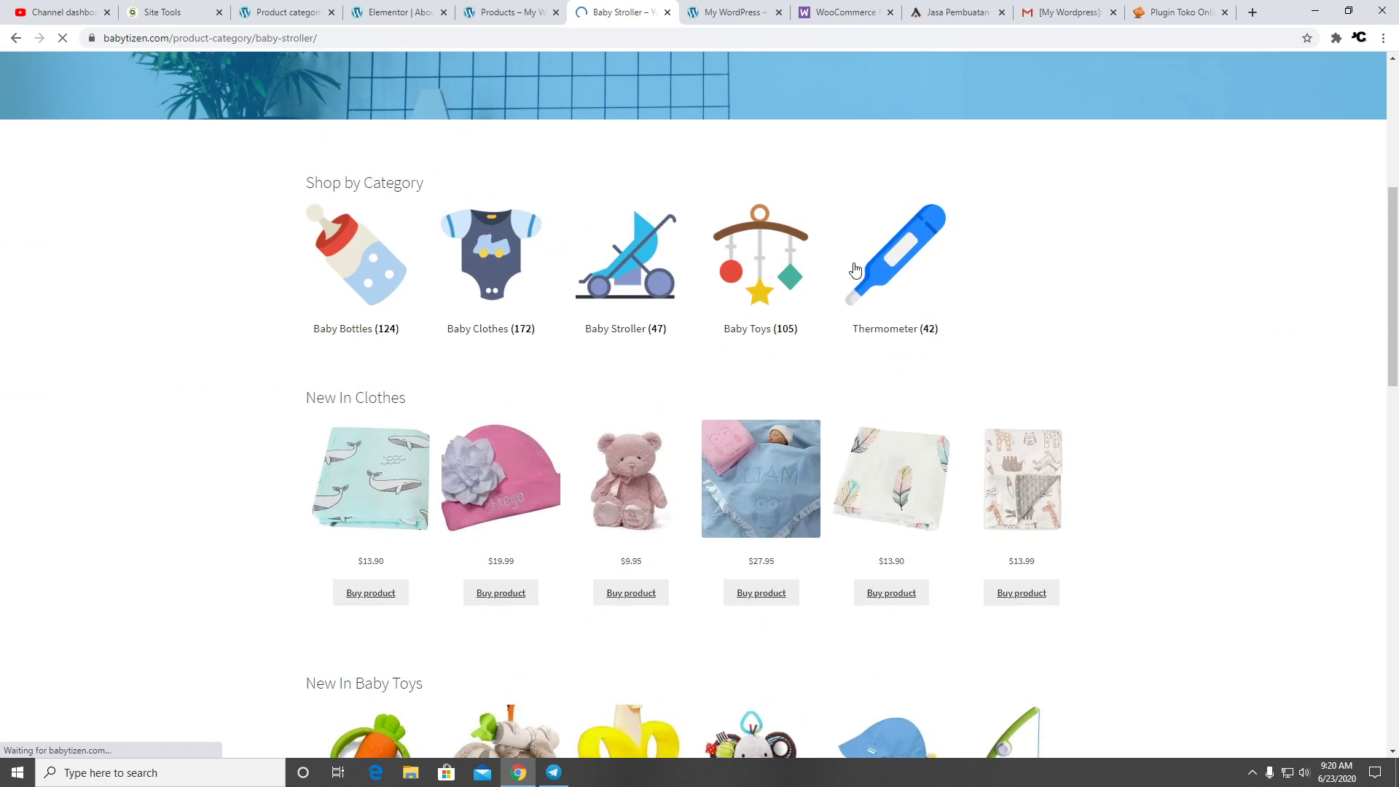
{"action": "scroll", "coordinate": [807, 255], "scroll_direction": "down", "scroll_amount": 16}
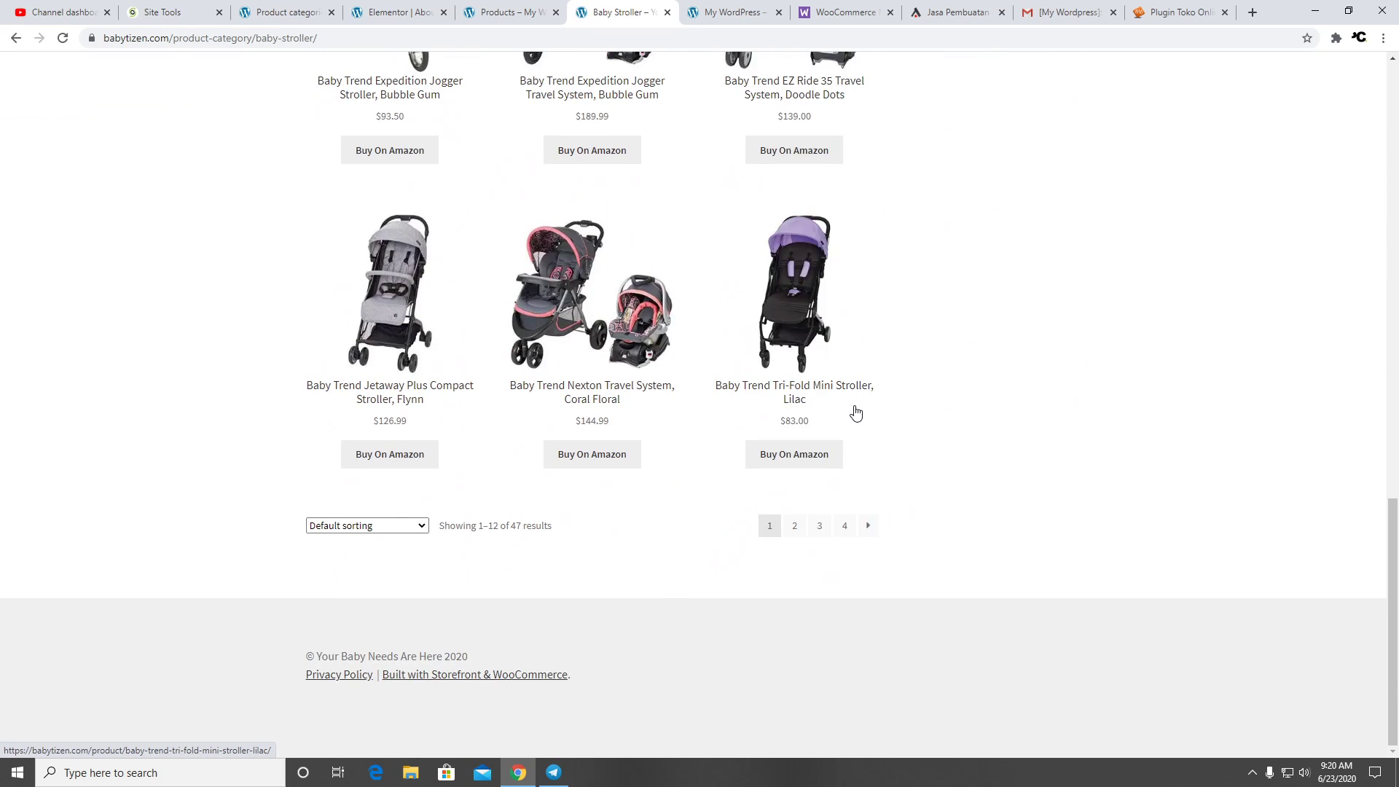
{"action": "scroll", "coordinate": [852, 404], "scroll_direction": "up", "scroll_amount": 16}
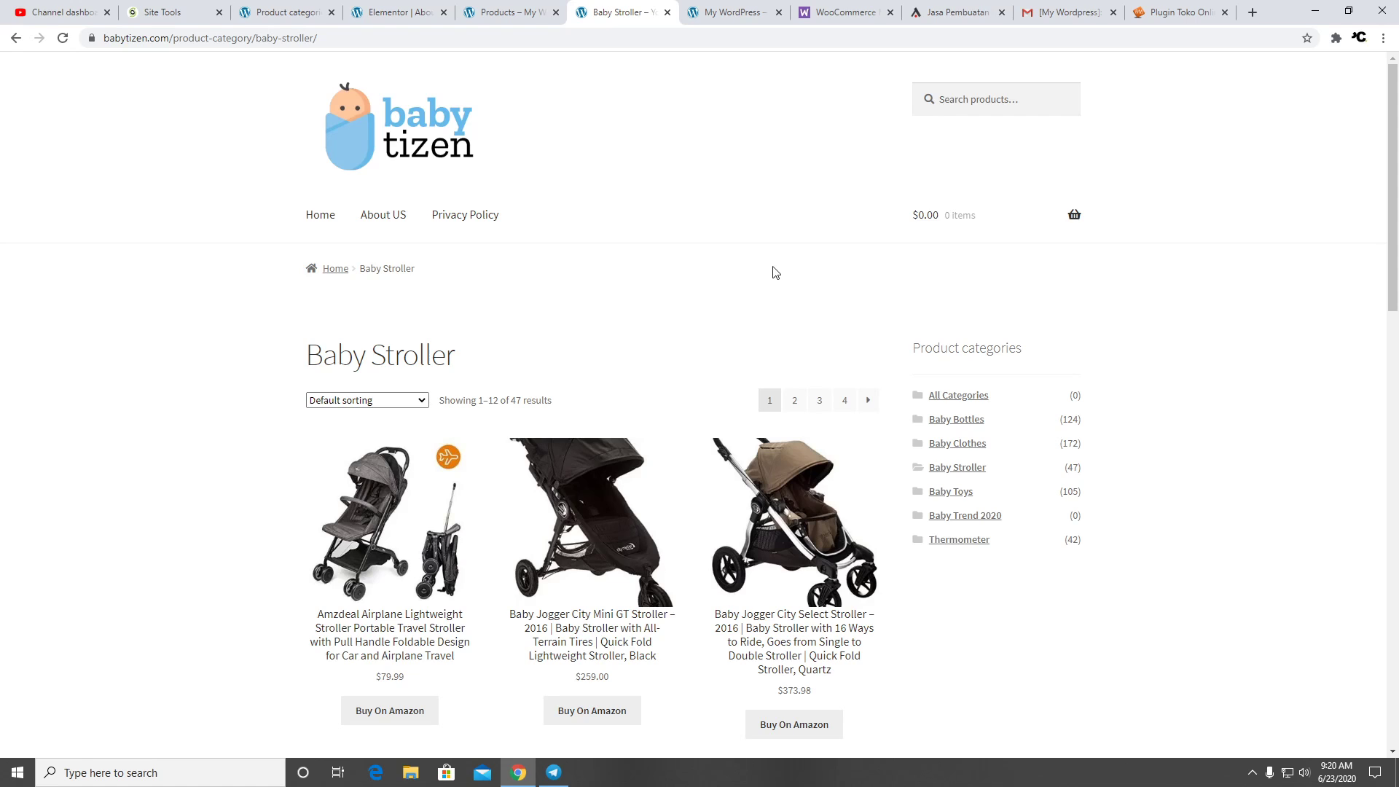
{"action": "scroll", "coordinate": [471, 500], "scroll_direction": "down", "scroll_amount": 15}
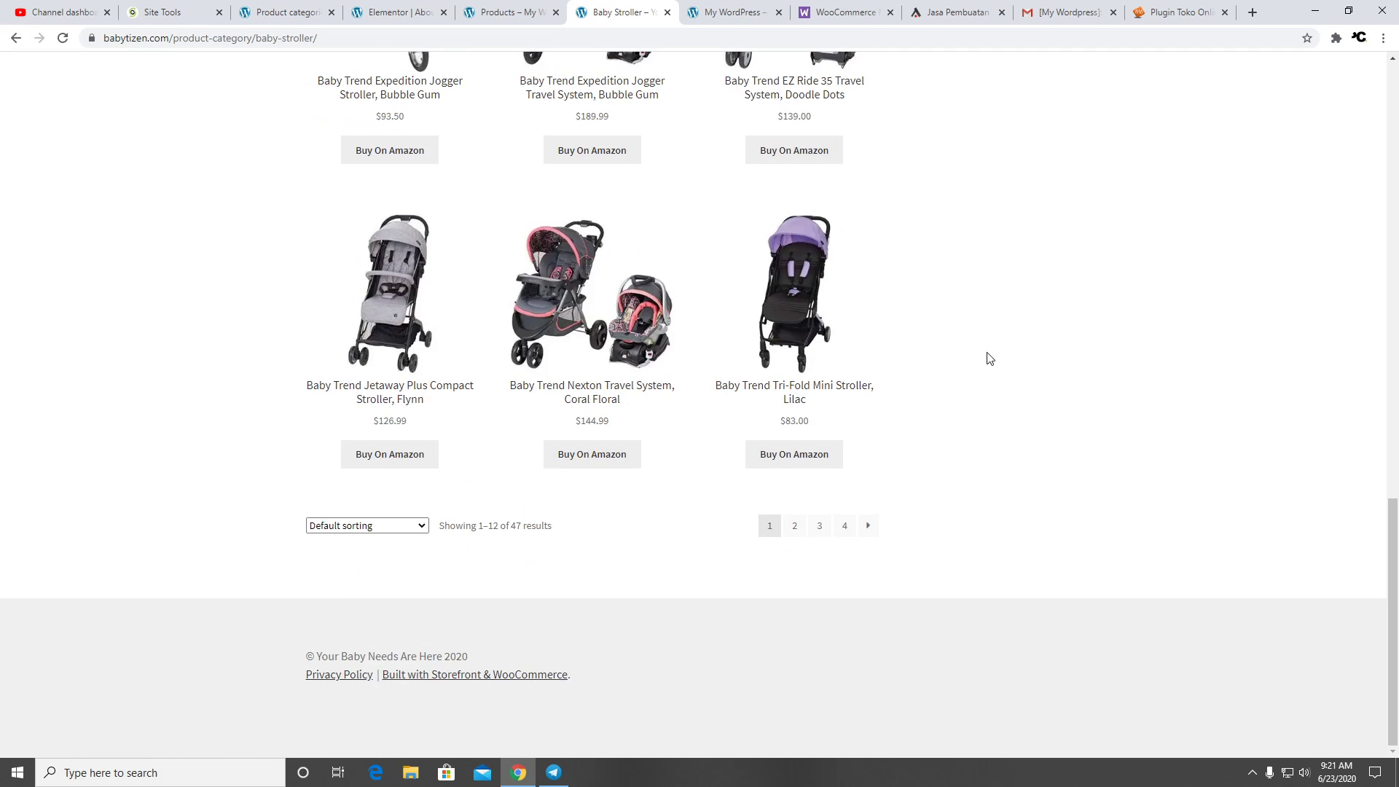
{"action": "scroll", "coordinate": [955, 328], "scroll_direction": "up", "scroll_amount": 15}
{"action": "scroll", "coordinate": [956, 332], "scroll_direction": "up", "scroll_amount": 4}
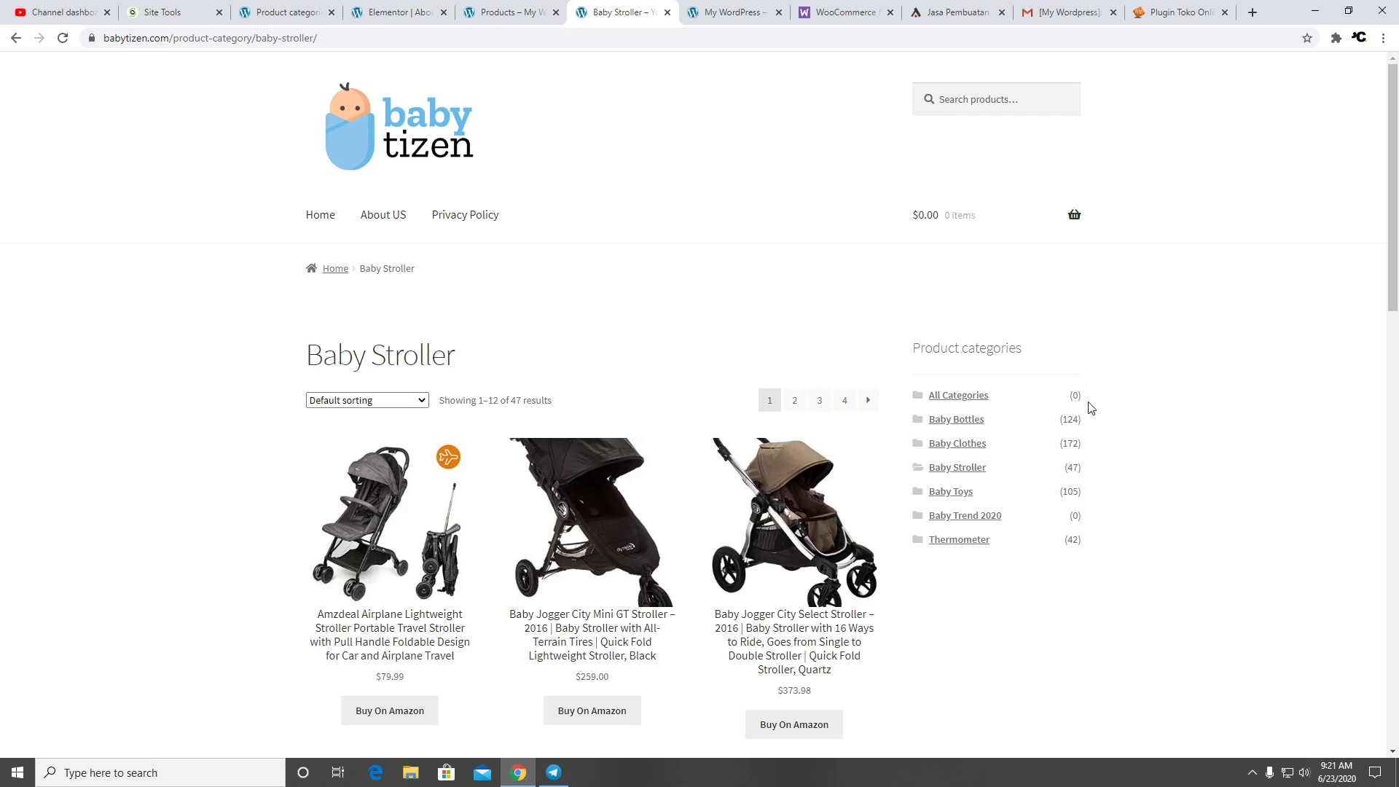
{"action": "scroll", "coordinate": [738, 346], "scroll_direction": "down", "scroll_amount": 5}
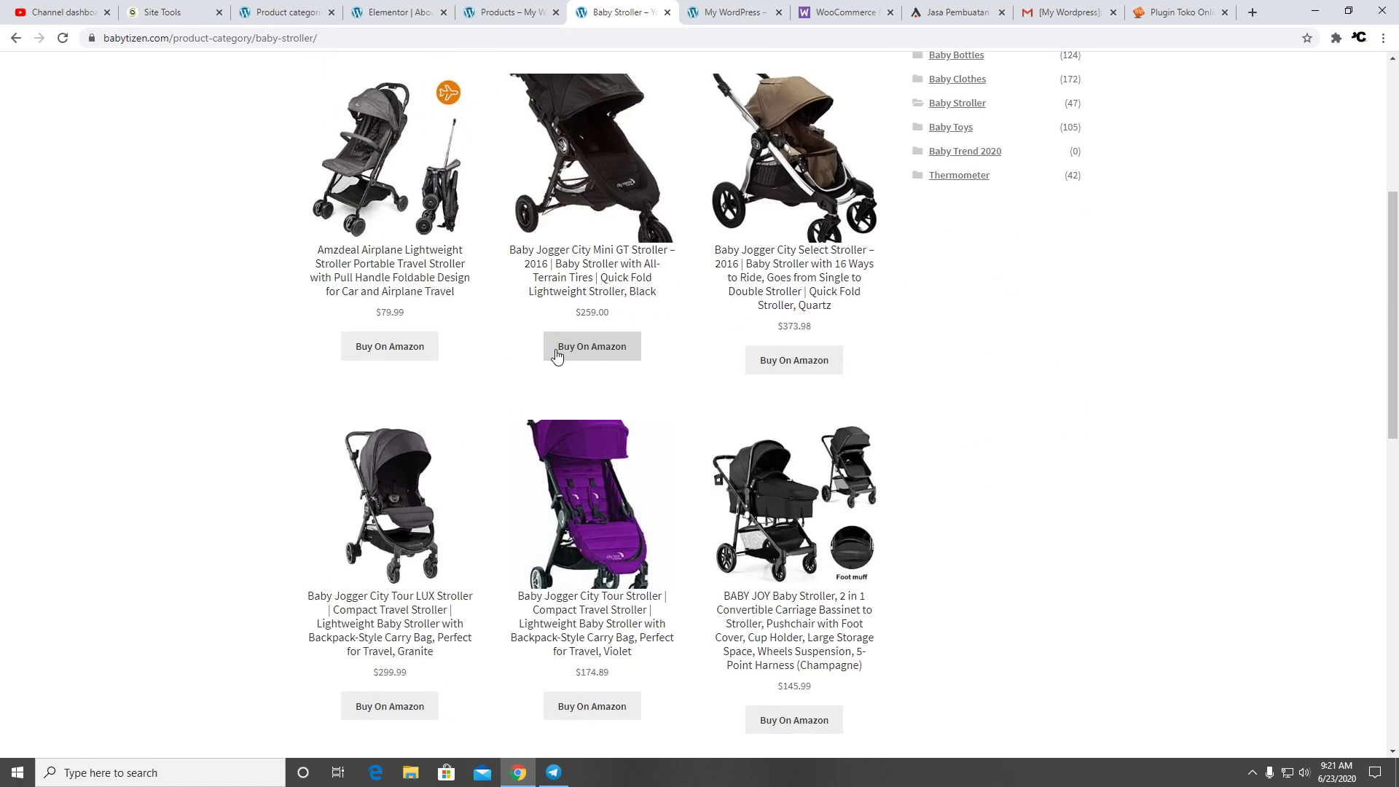
View the Baby Jogger City Mini GT product page, then return to the store's own Shop page
{"action": "left_click", "coordinate": [622, 265]}
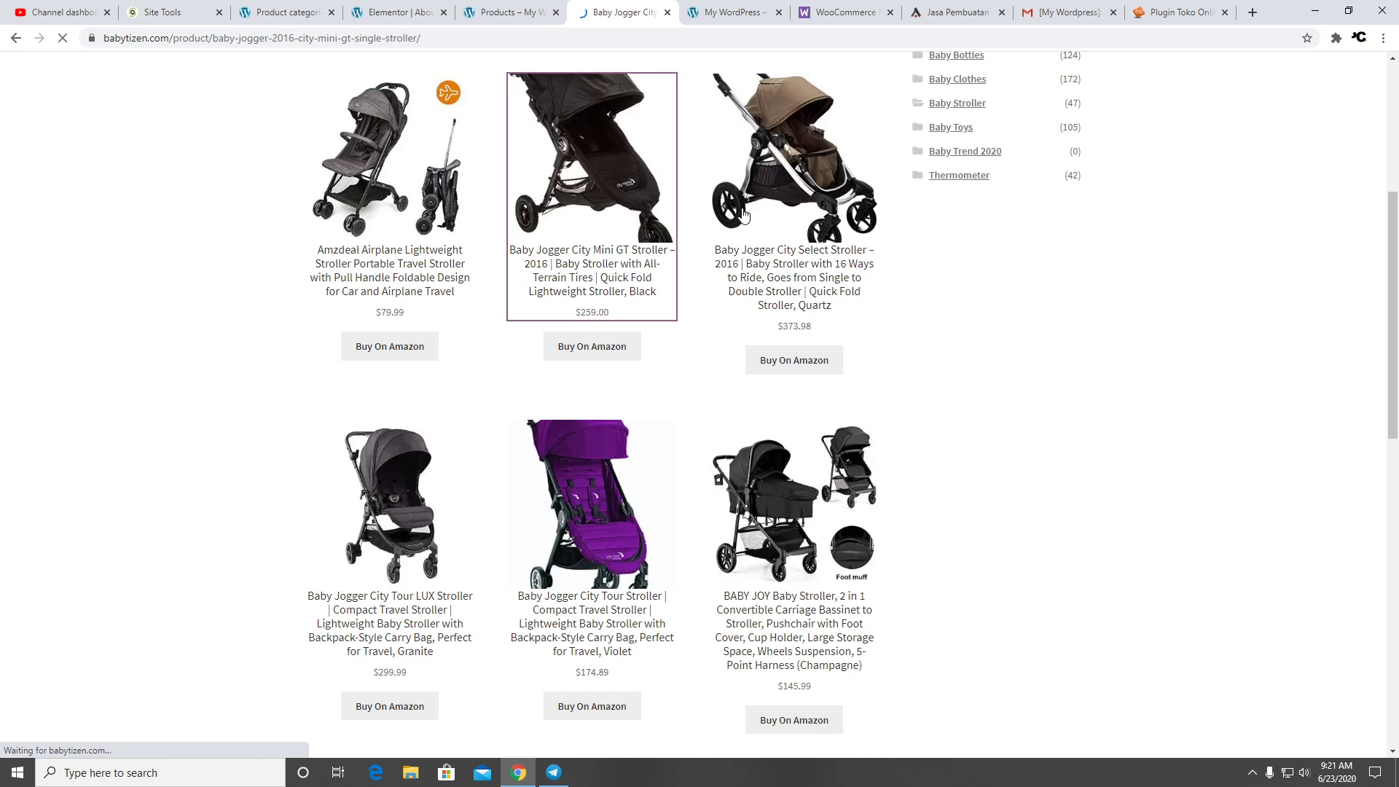
{"action": "scroll", "coordinate": [904, 291], "scroll_direction": "down", "scroll_amount": 7}
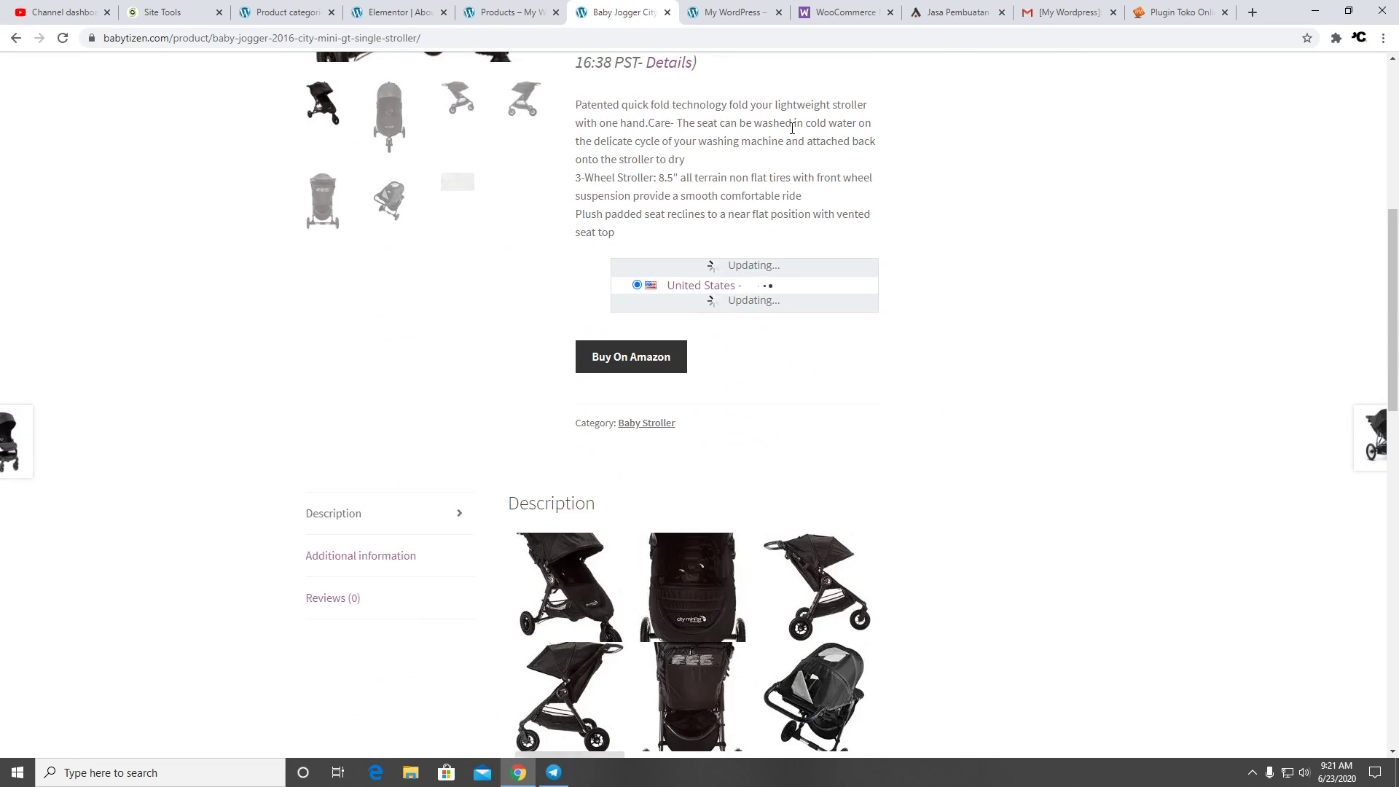
{"action": "left_click", "coordinate": [520, 13]}
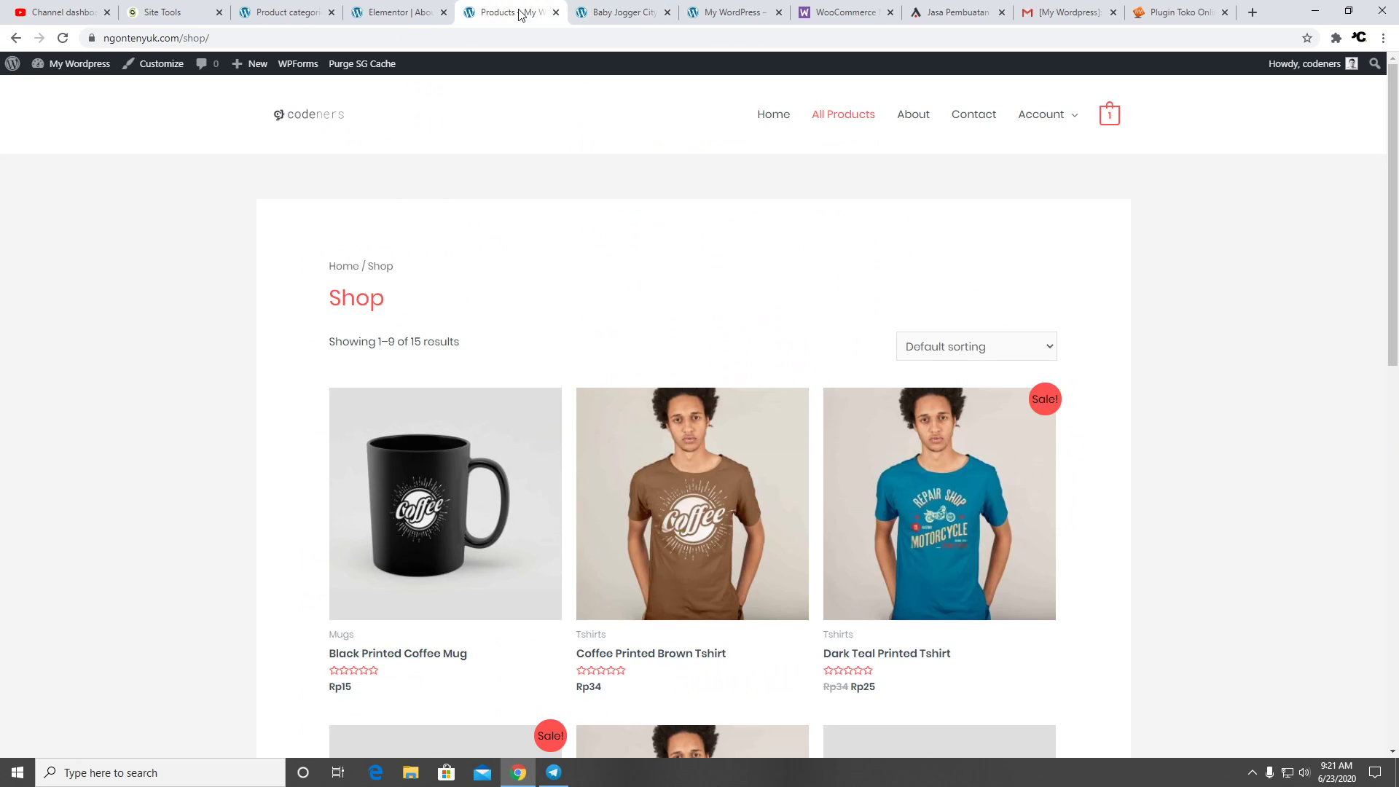
Open the Dark Teal Printed Tshirt page and inspect its photo enlarged, zooming in and out
{"action": "left_click", "coordinate": [956, 467]}
{"action": "scroll", "coordinate": [1049, 384], "scroll_direction": "down", "scroll_amount": 4}
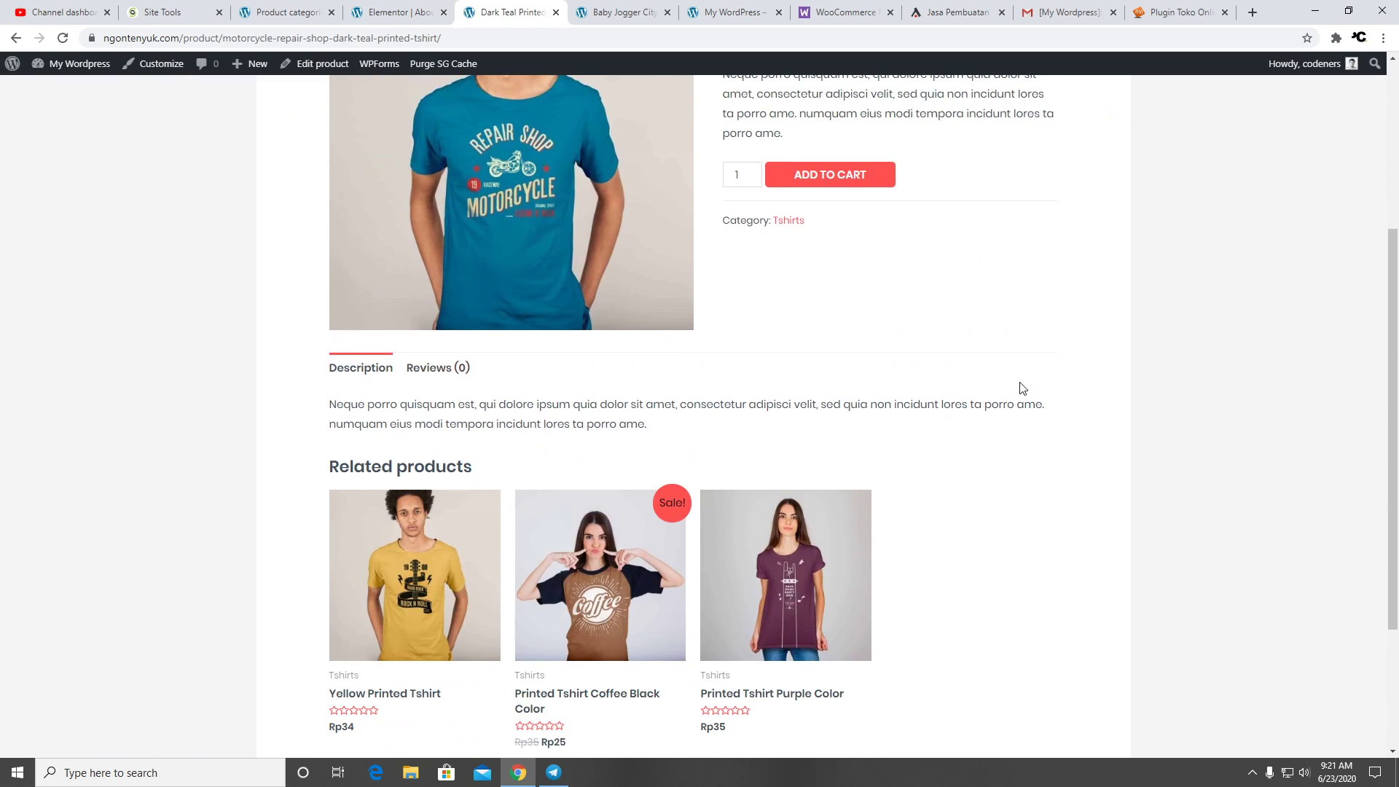
{"action": "scroll", "coordinate": [1003, 382], "scroll_direction": "down", "scroll_amount": 3}
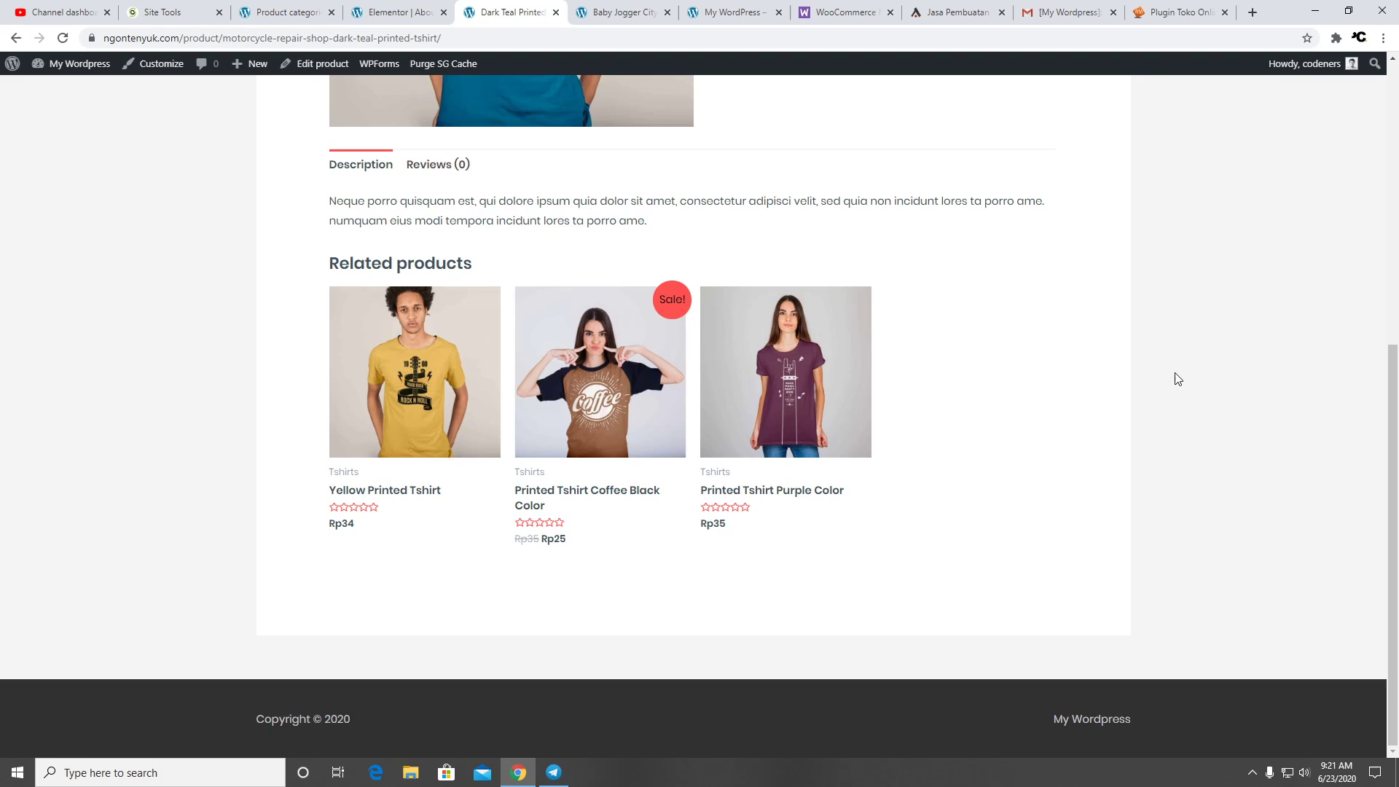
{"action": "scroll", "coordinate": [1163, 378], "scroll_direction": "up", "scroll_amount": 4}
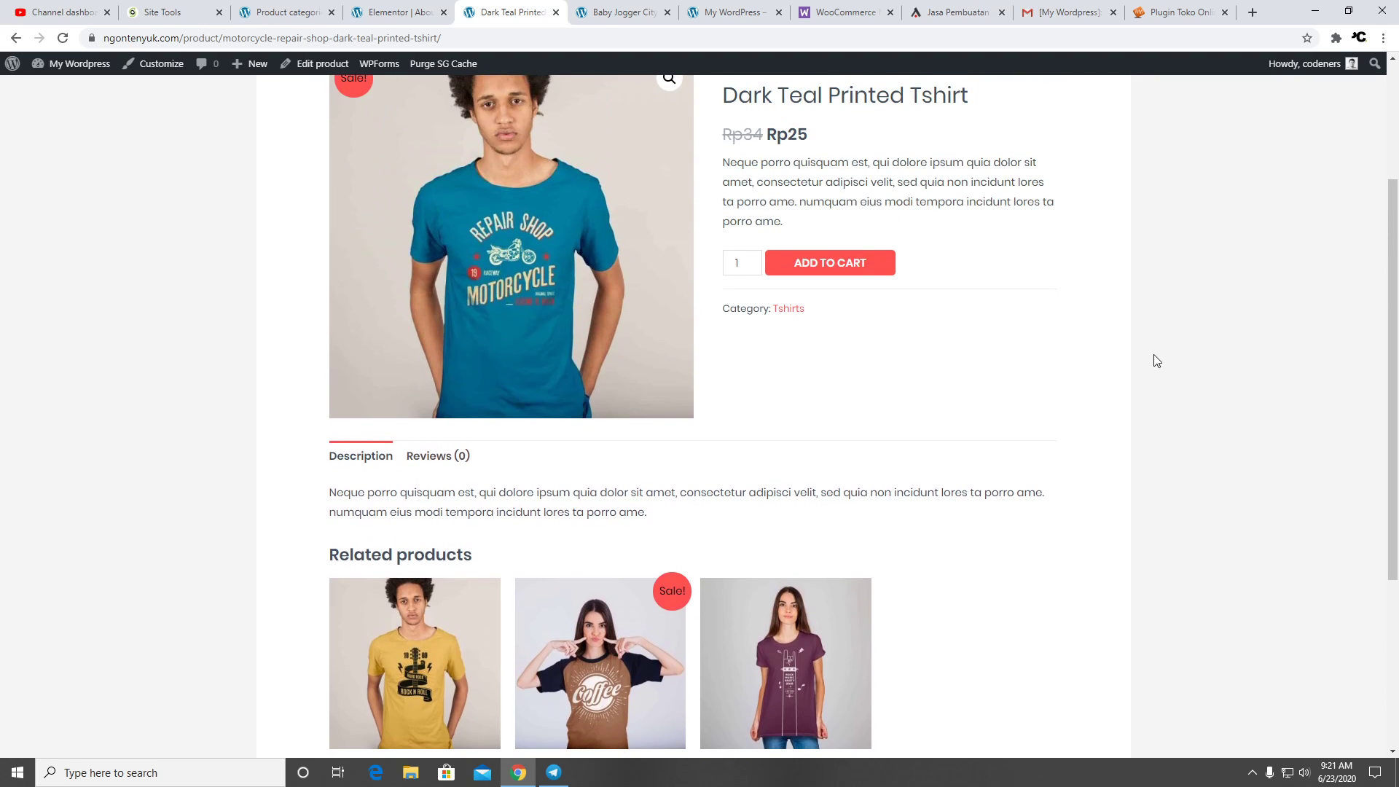
{"action": "scroll", "coordinate": [1153, 357], "scroll_direction": "up", "scroll_amount": 3}
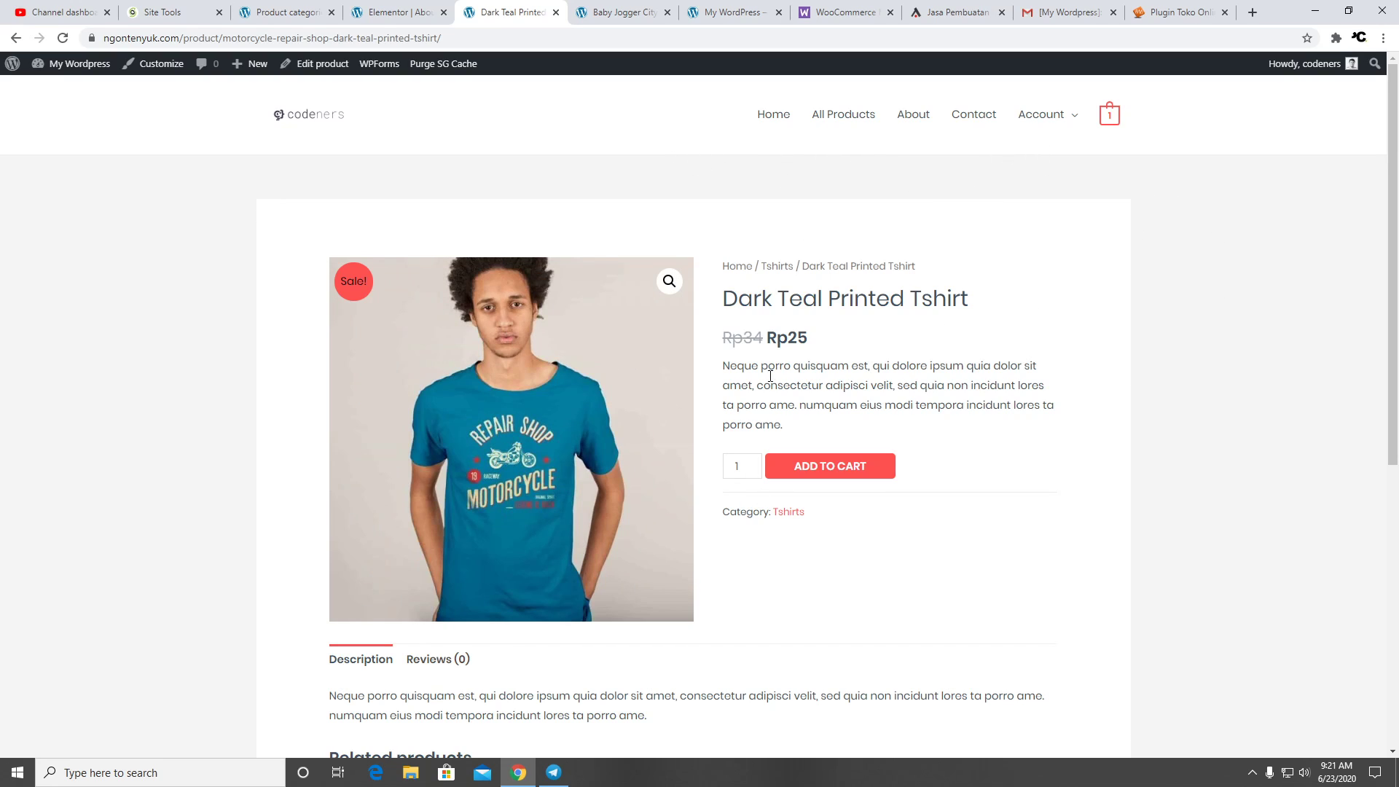
{"action": "left_click", "coordinate": [669, 282]}
{"action": "left_click", "coordinate": [634, 238]}
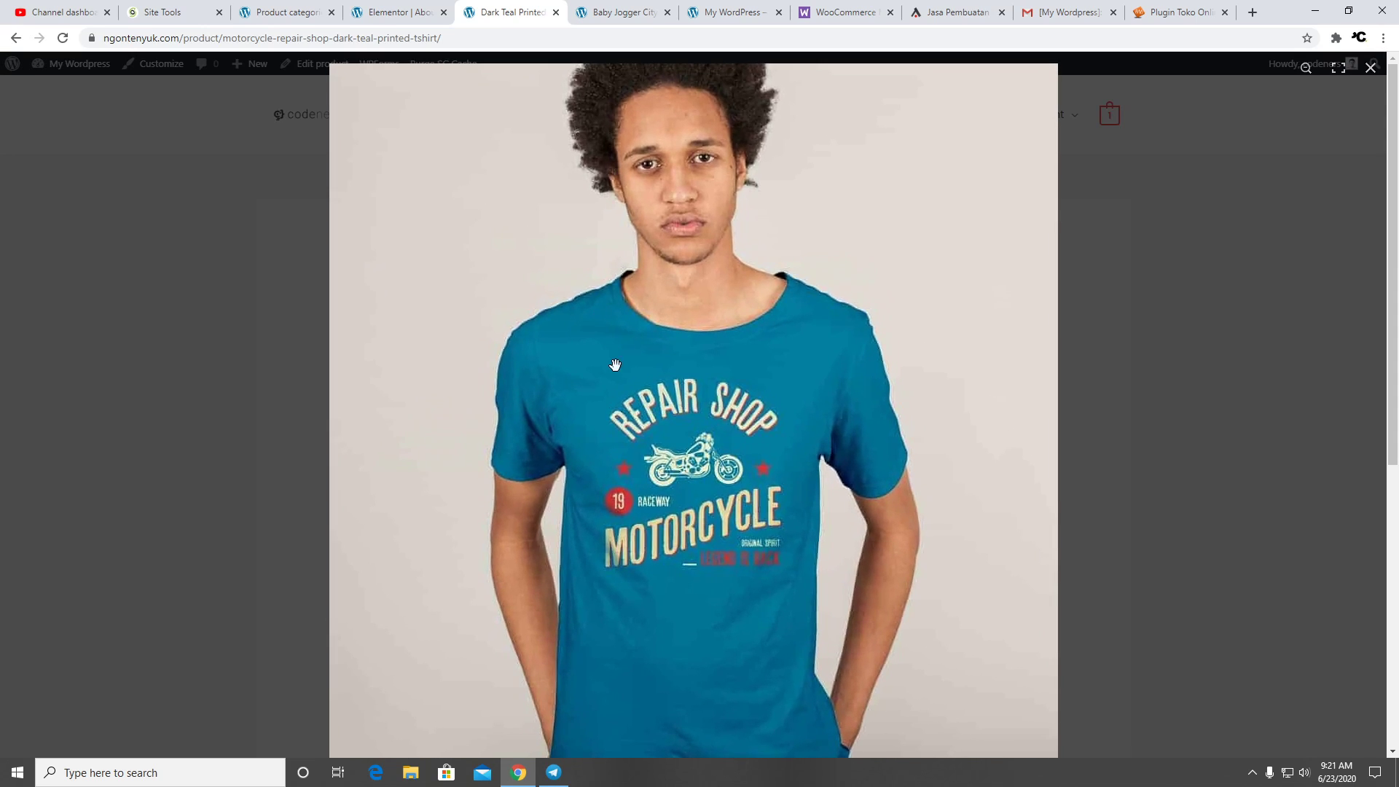
{"action": "left_click", "coordinate": [871, 316]}
{"action": "left_click", "coordinate": [1227, 376]}
Check the Reviews (0) section and review form, then return to the store homepage
{"action": "scroll", "coordinate": [1043, 427], "scroll_direction": "down", "scroll_amount": 6}
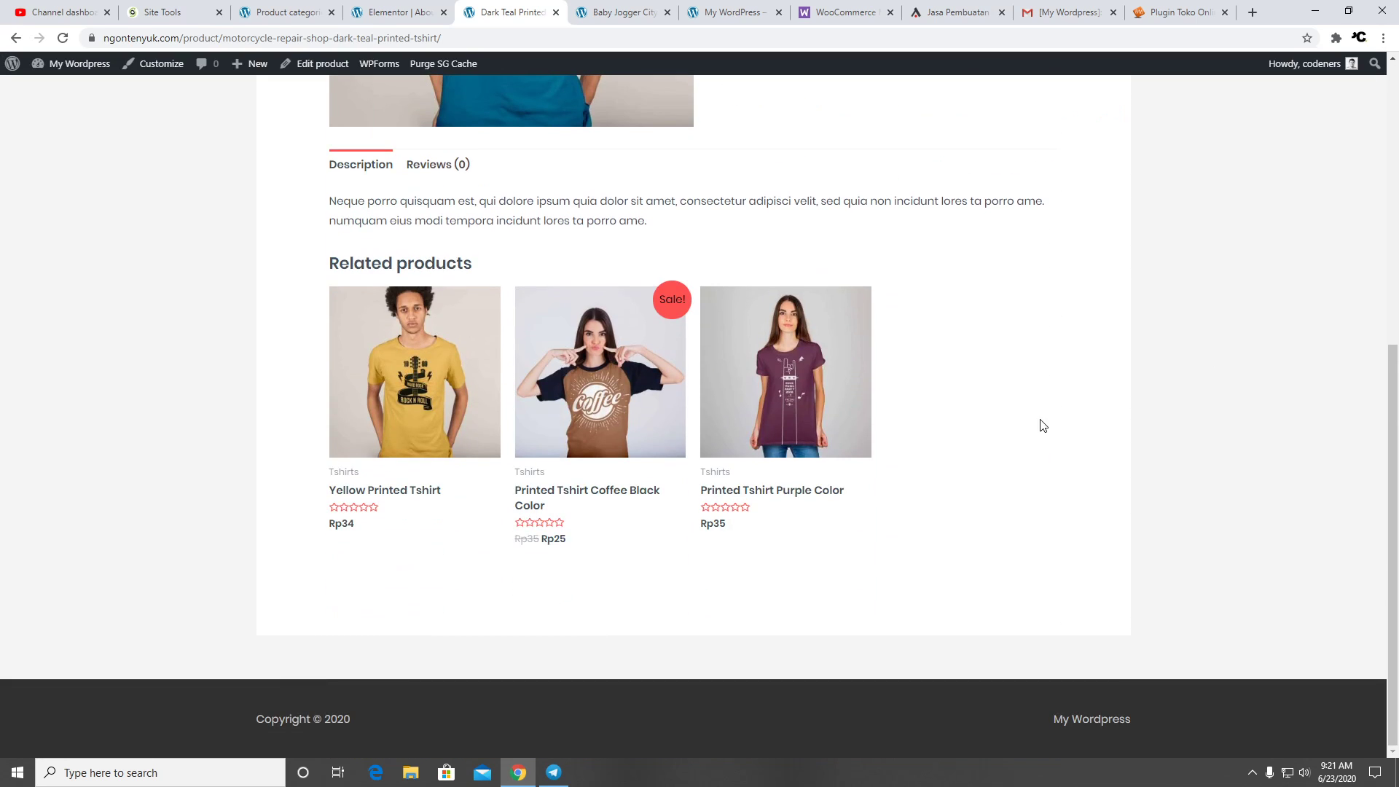
{"action": "left_click", "coordinate": [442, 172]}
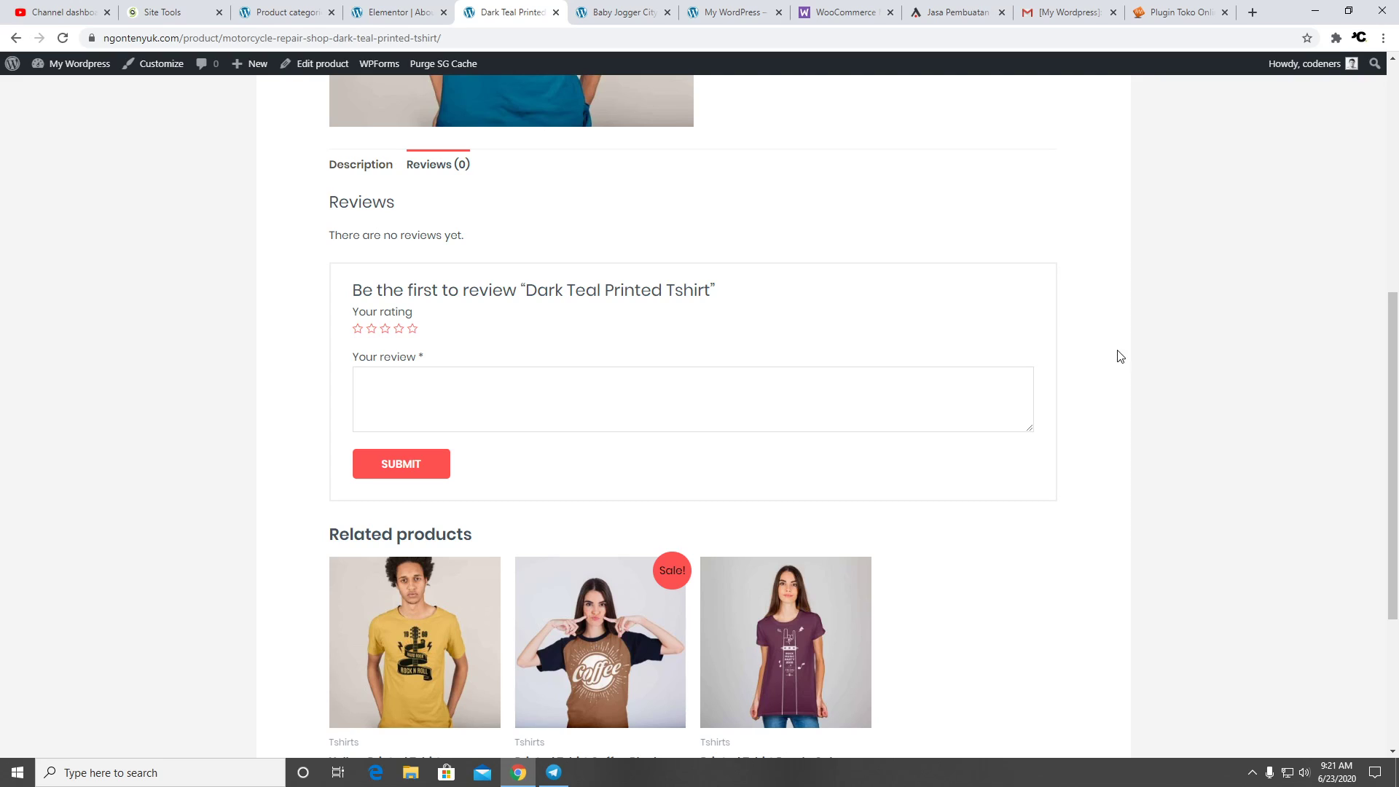
{"action": "scroll", "coordinate": [1049, 262], "scroll_direction": "down", "scroll_amount": 4}
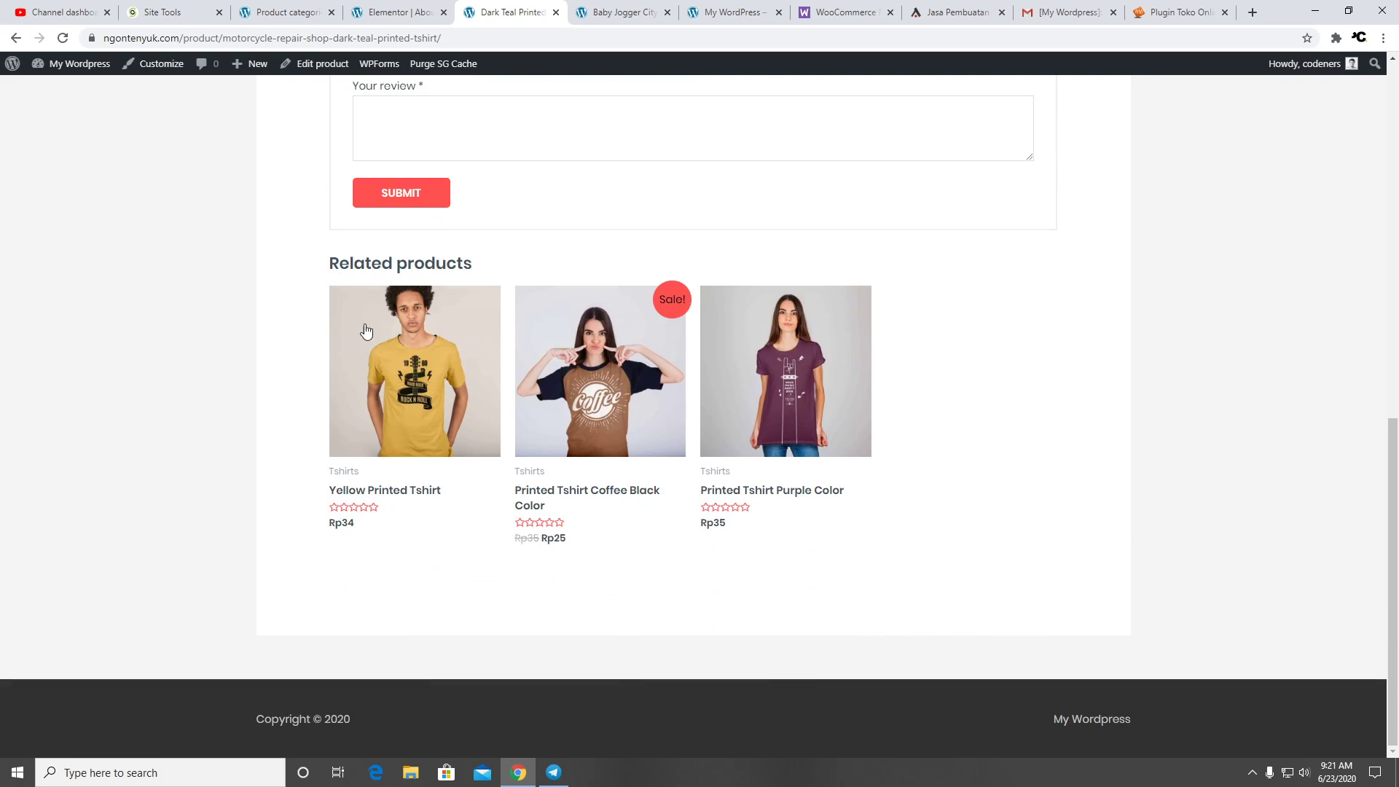
{"action": "scroll", "coordinate": [1012, 334], "scroll_direction": "up", "scroll_amount": 10}
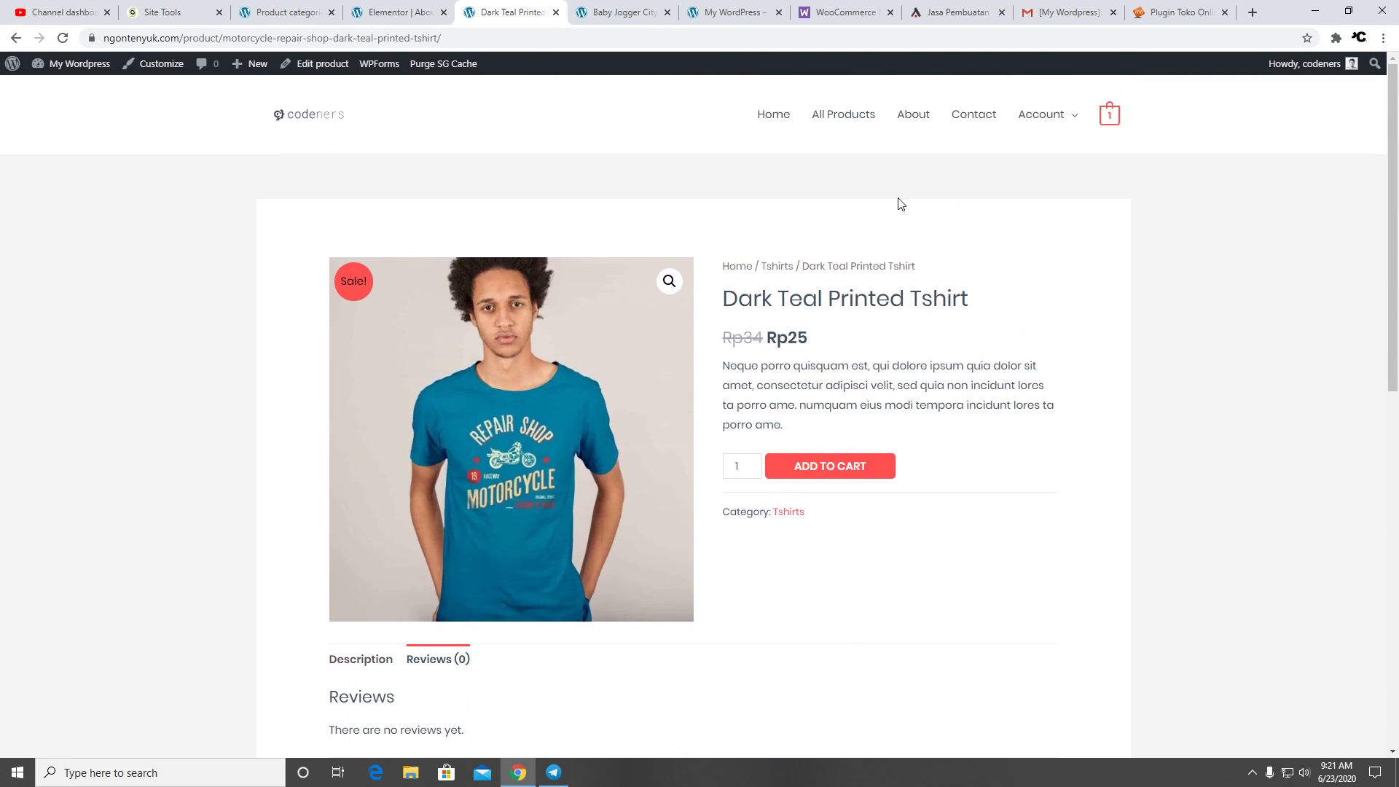
{"action": "left_click", "coordinate": [771, 114]}
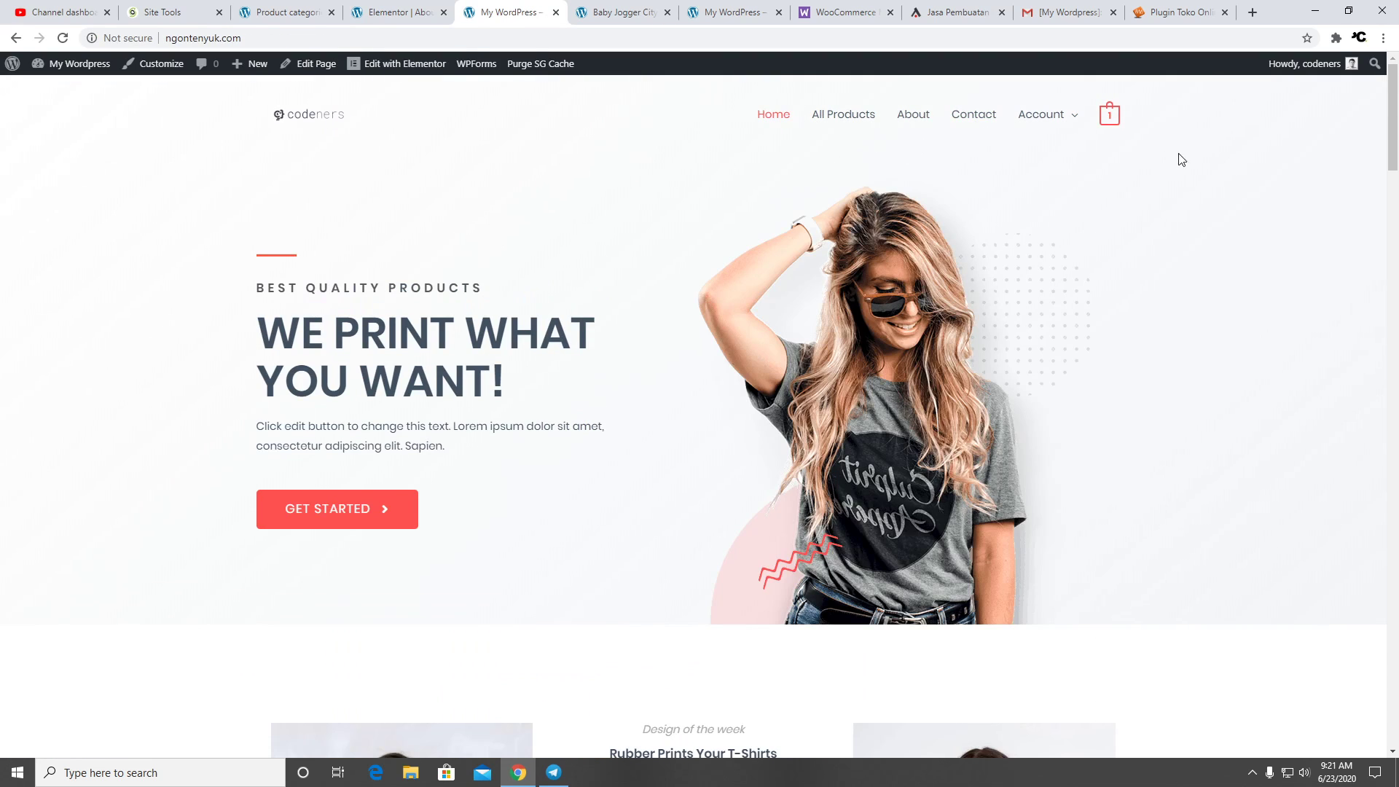
Scroll the homepage down past the featured mugs and Deal of the Day, then back up
{"action": "scroll", "coordinate": [1108, 208], "scroll_direction": "down", "scroll_amount": 5}
{"action": "scroll", "coordinate": [1113, 194], "scroll_direction": "down", "scroll_amount": 20}
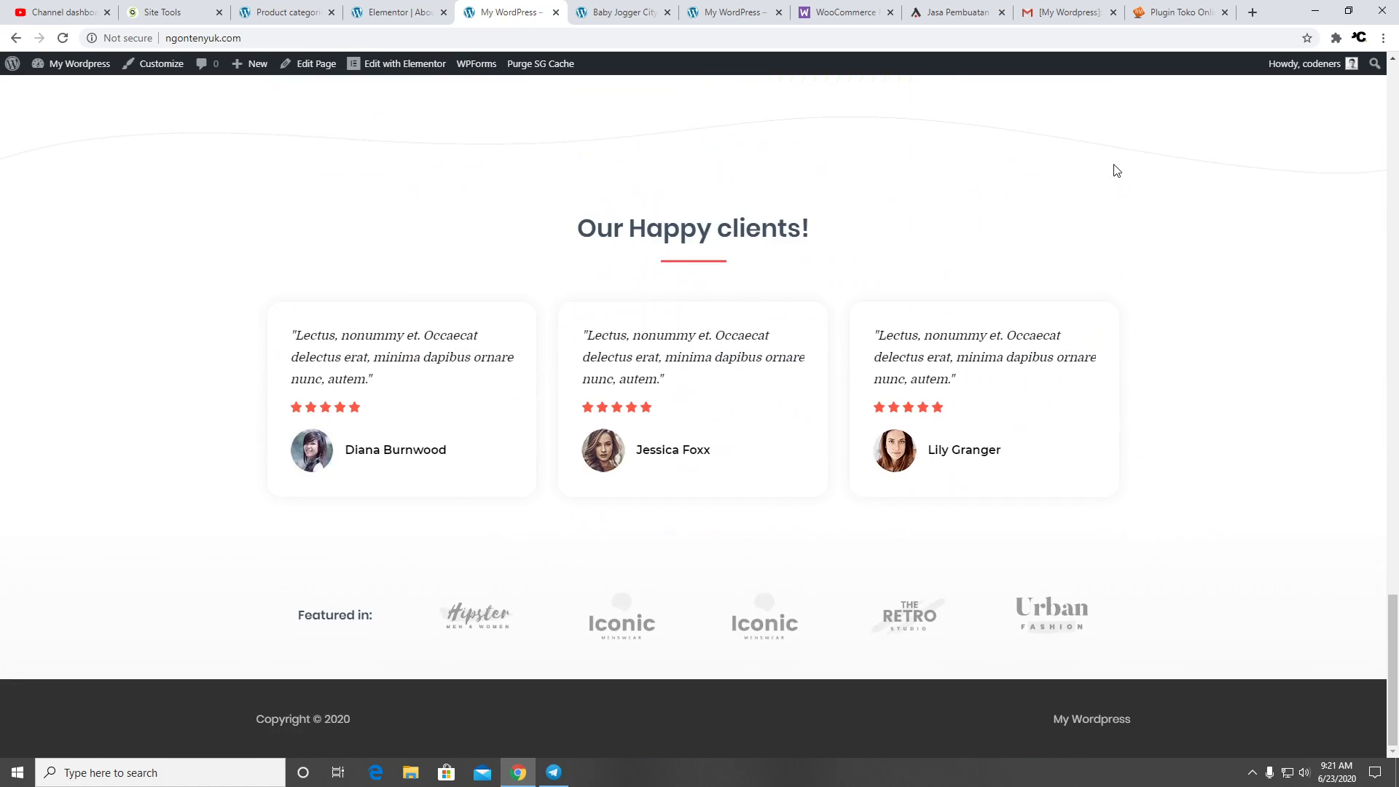
{"action": "scroll", "coordinate": [1231, 218], "scroll_direction": "up", "scroll_amount": 7}
{"action": "scroll", "coordinate": [1224, 230], "scroll_direction": "up", "scroll_amount": 15}
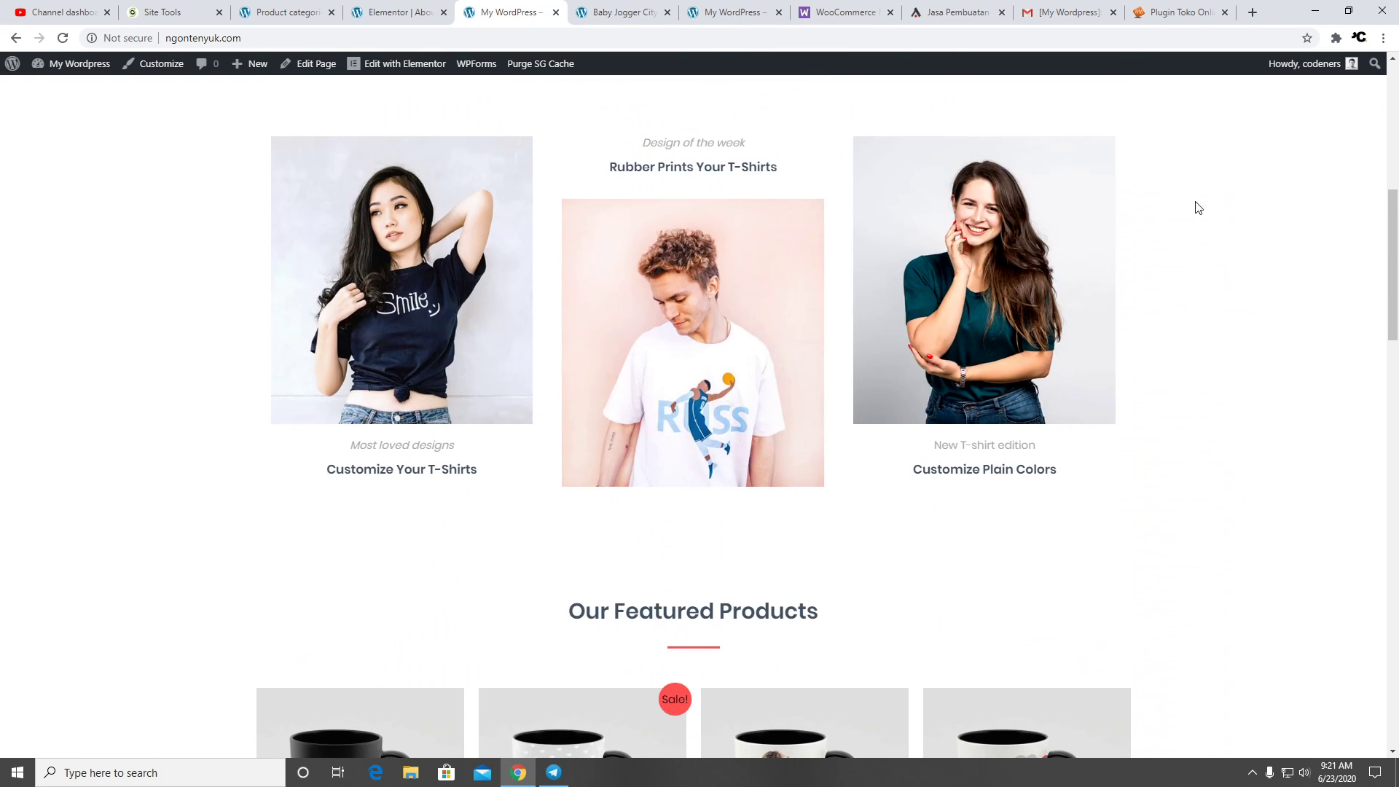
{"action": "scroll", "coordinate": [1210, 211], "scroll_direction": "up", "scroll_amount": 8}
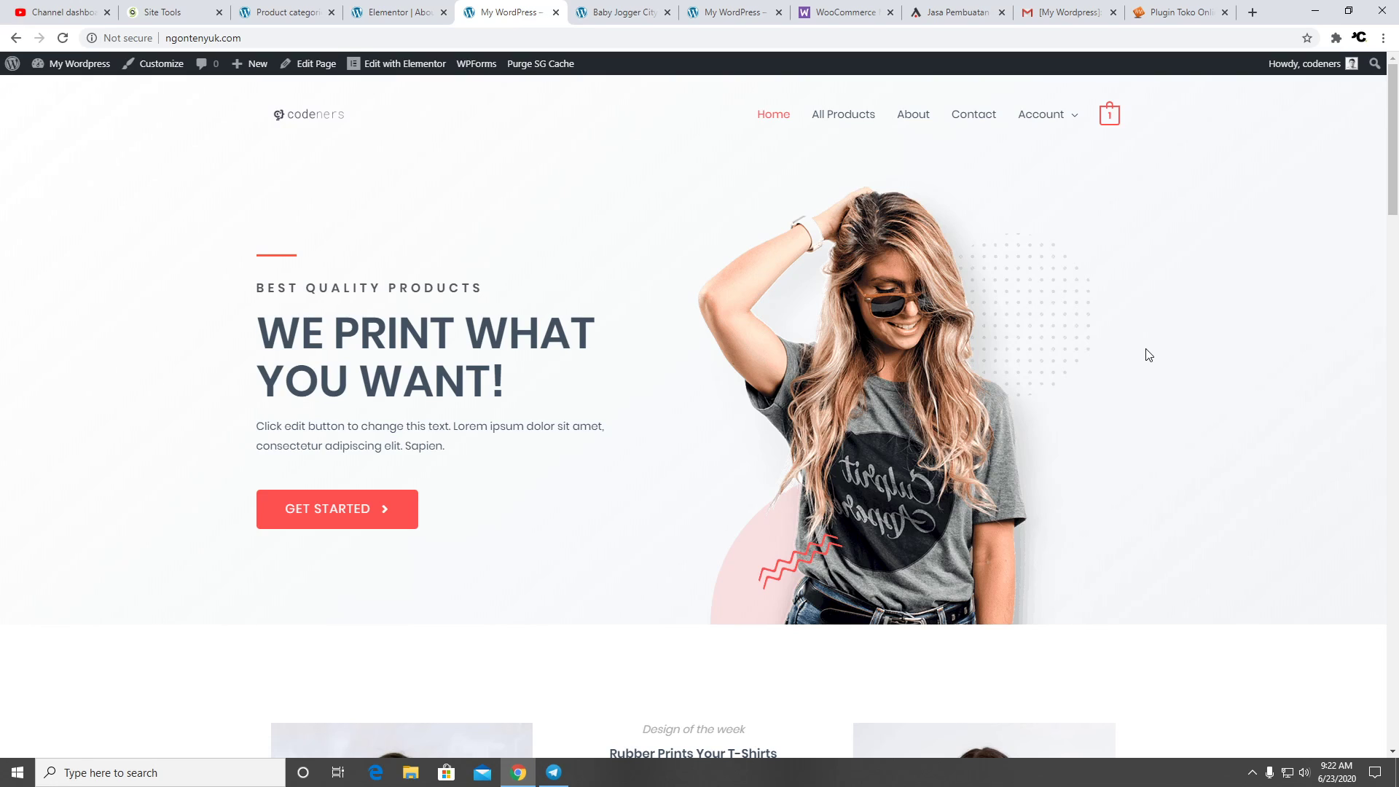
{"action": "scroll", "coordinate": [656, 503], "scroll_direction": "down", "scroll_amount": 5}
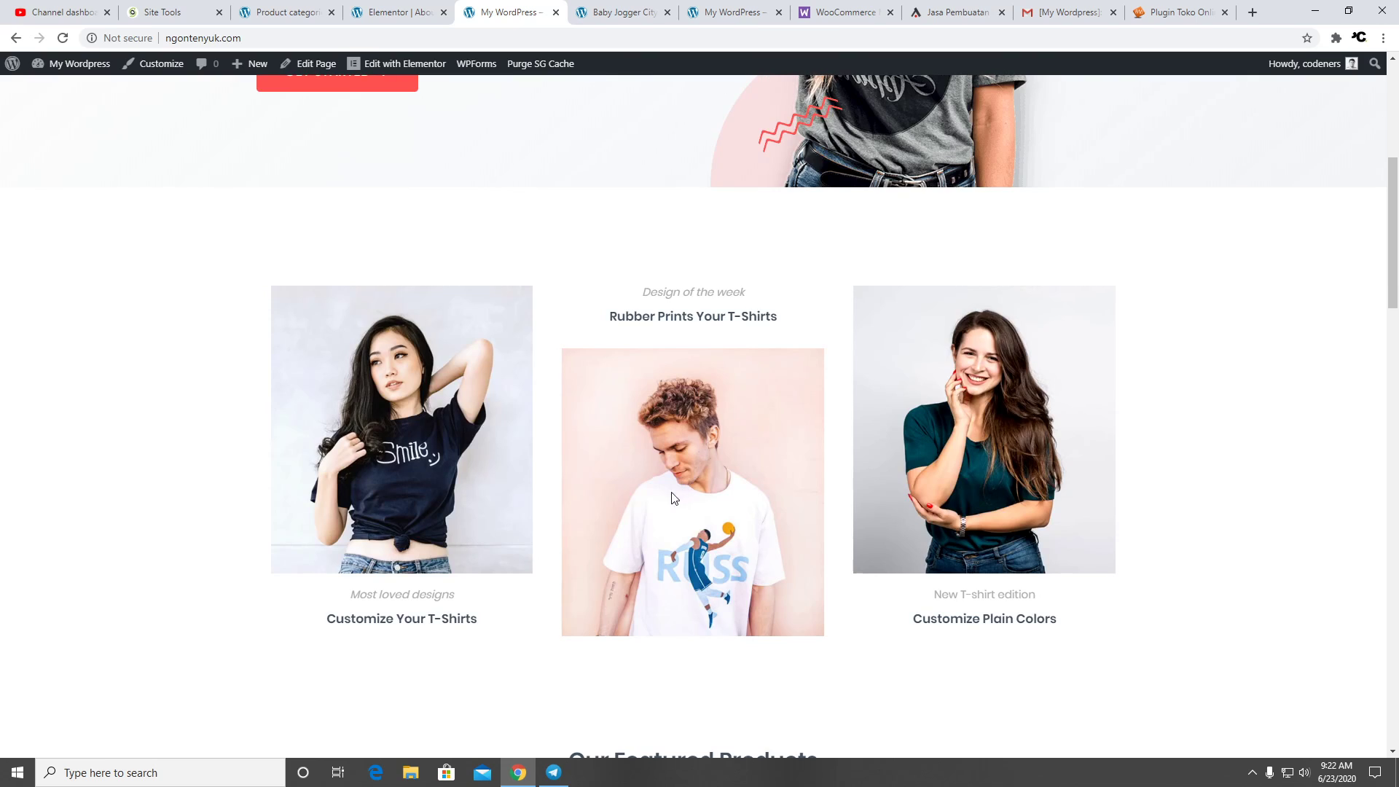
{"action": "scroll", "coordinate": [511, 561], "scroll_direction": "down", "scroll_amount": 5}
{"action": "scroll", "coordinate": [1068, 496], "scroll_direction": "down", "scroll_amount": 10}
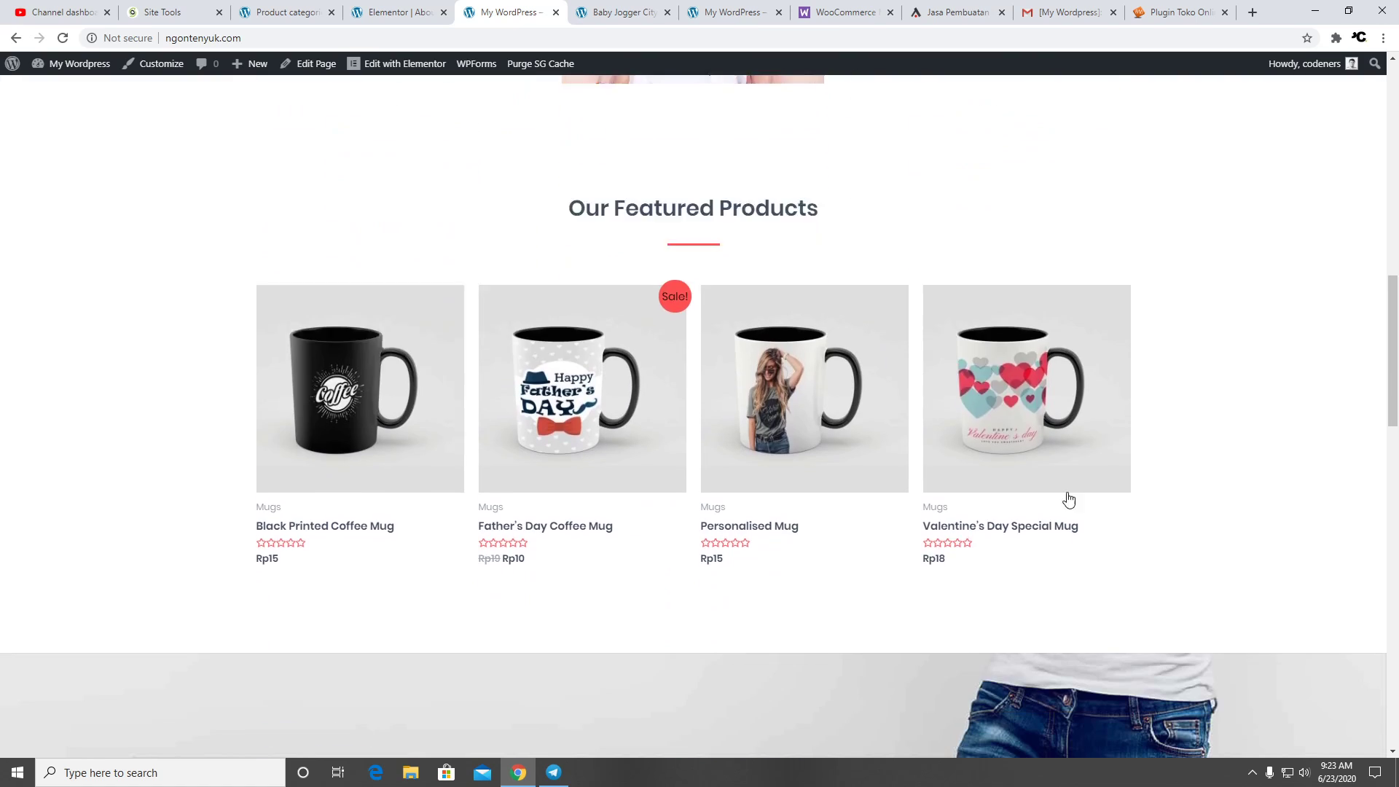
{"action": "scroll", "coordinate": [1093, 455], "scroll_direction": "down", "scroll_amount": 6}
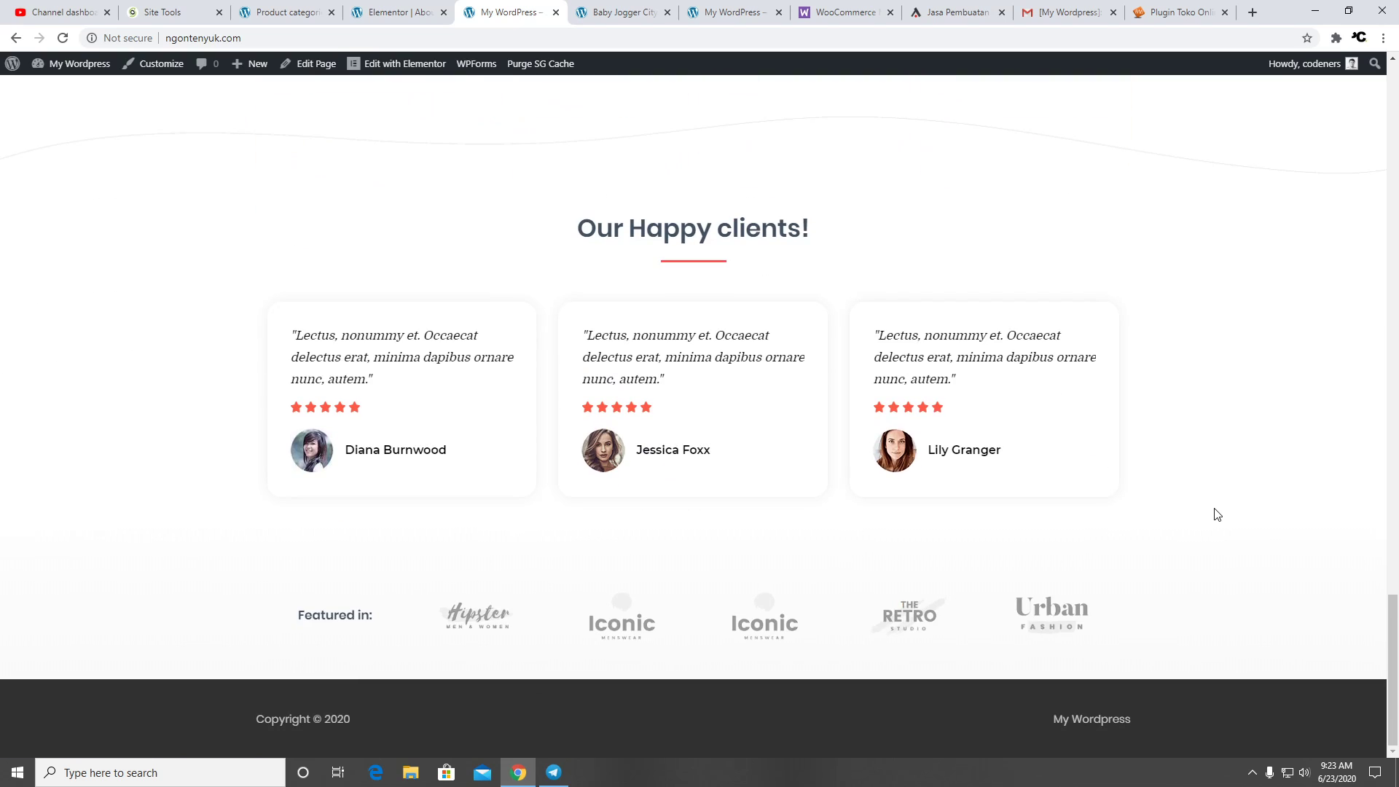
{"action": "scroll", "coordinate": [1215, 515], "scroll_direction": "up", "scroll_amount": 8}
{"action": "scroll", "coordinate": [1242, 510], "scroll_direction": "up", "scroll_amount": 15}
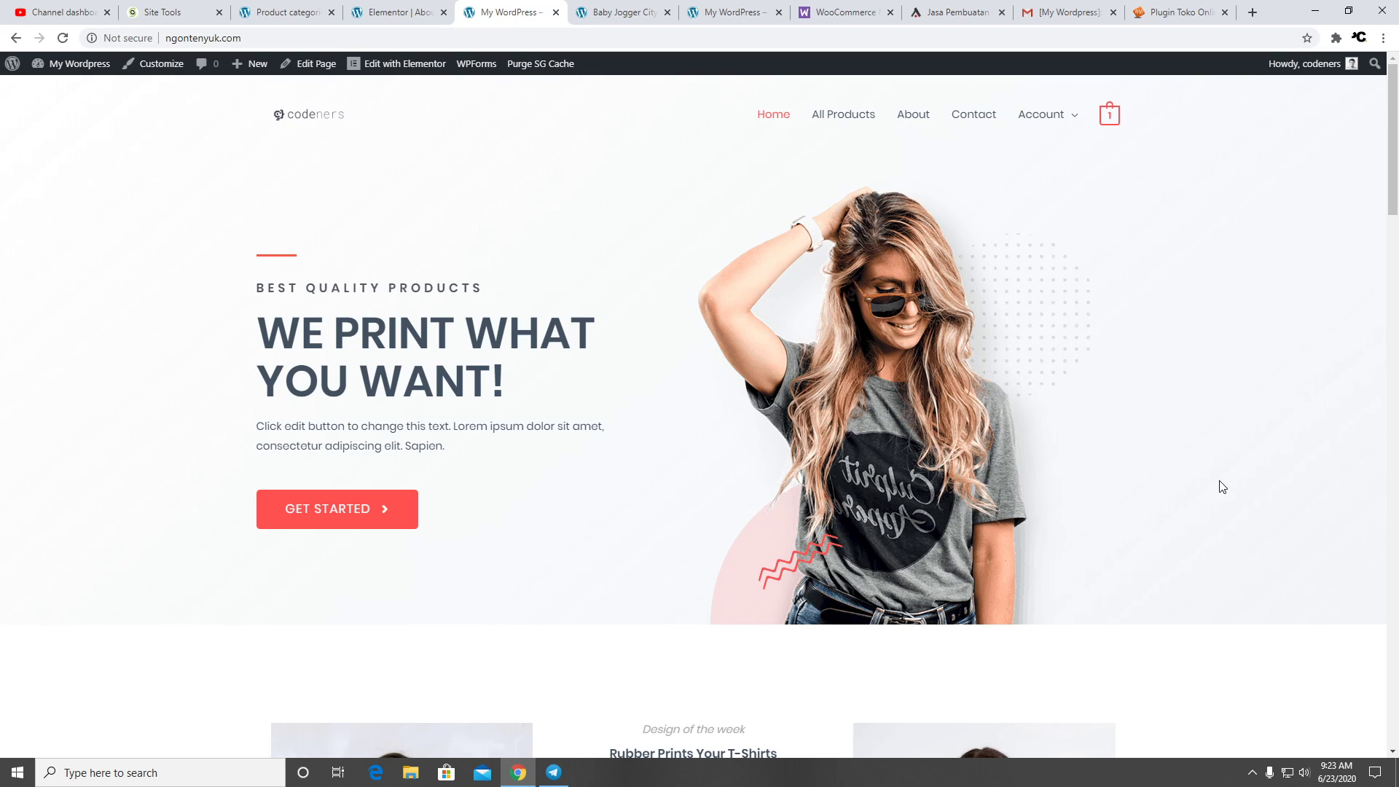
{"action": "scroll", "coordinate": [1100, 470], "scroll_direction": "down", "scroll_amount": 12}
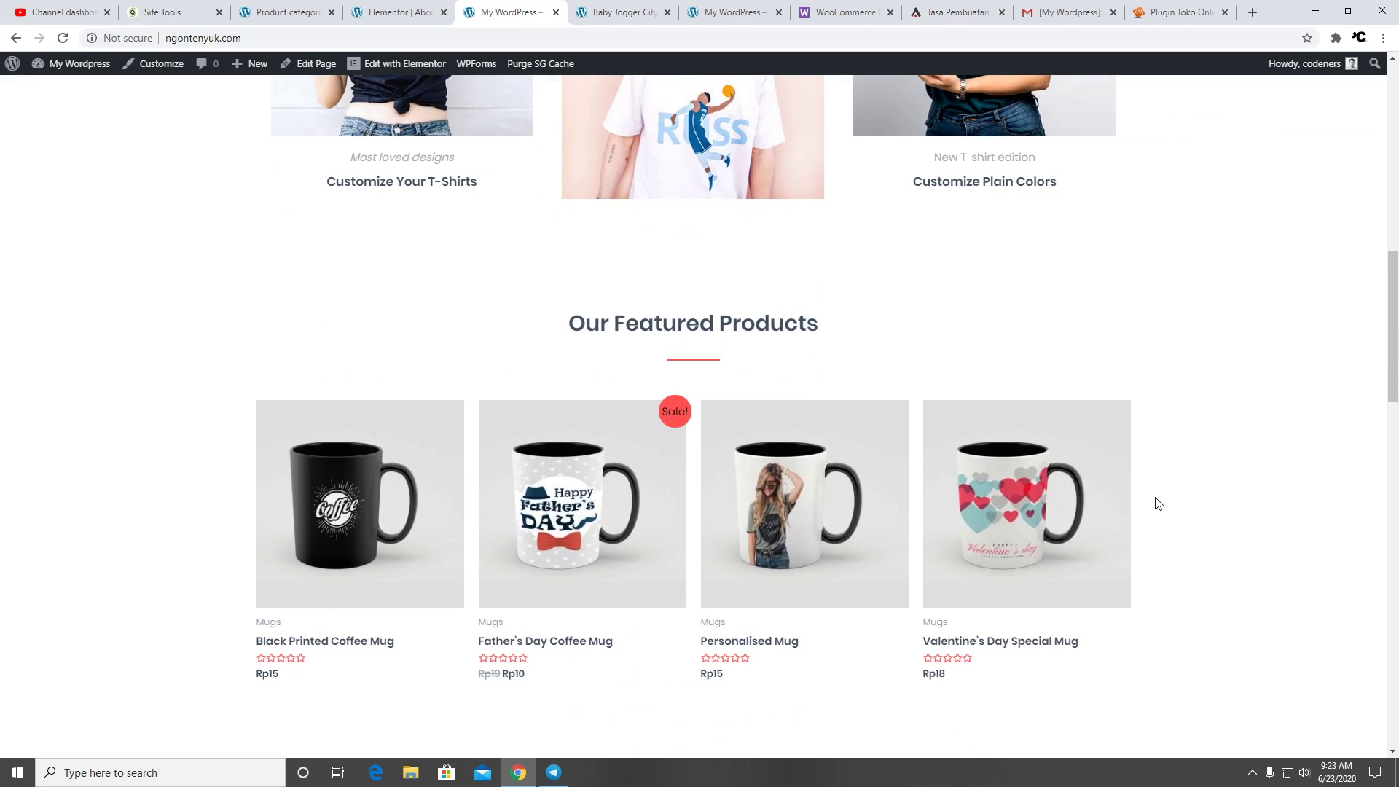
{"action": "scroll", "coordinate": [1159, 501], "scroll_direction": "down", "scroll_amount": 15}
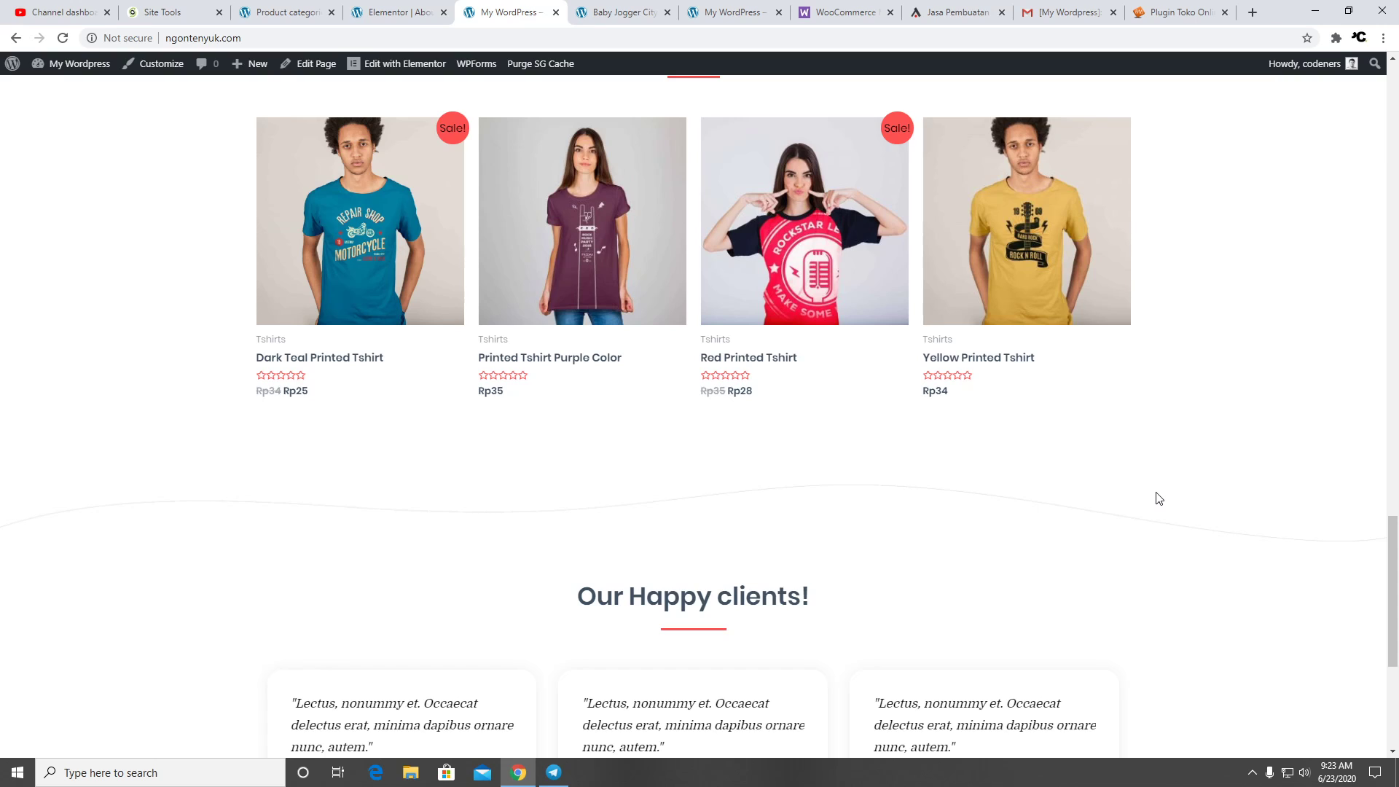
{"action": "scroll", "coordinate": [1160, 499], "scroll_direction": "down", "scroll_amount": 5}
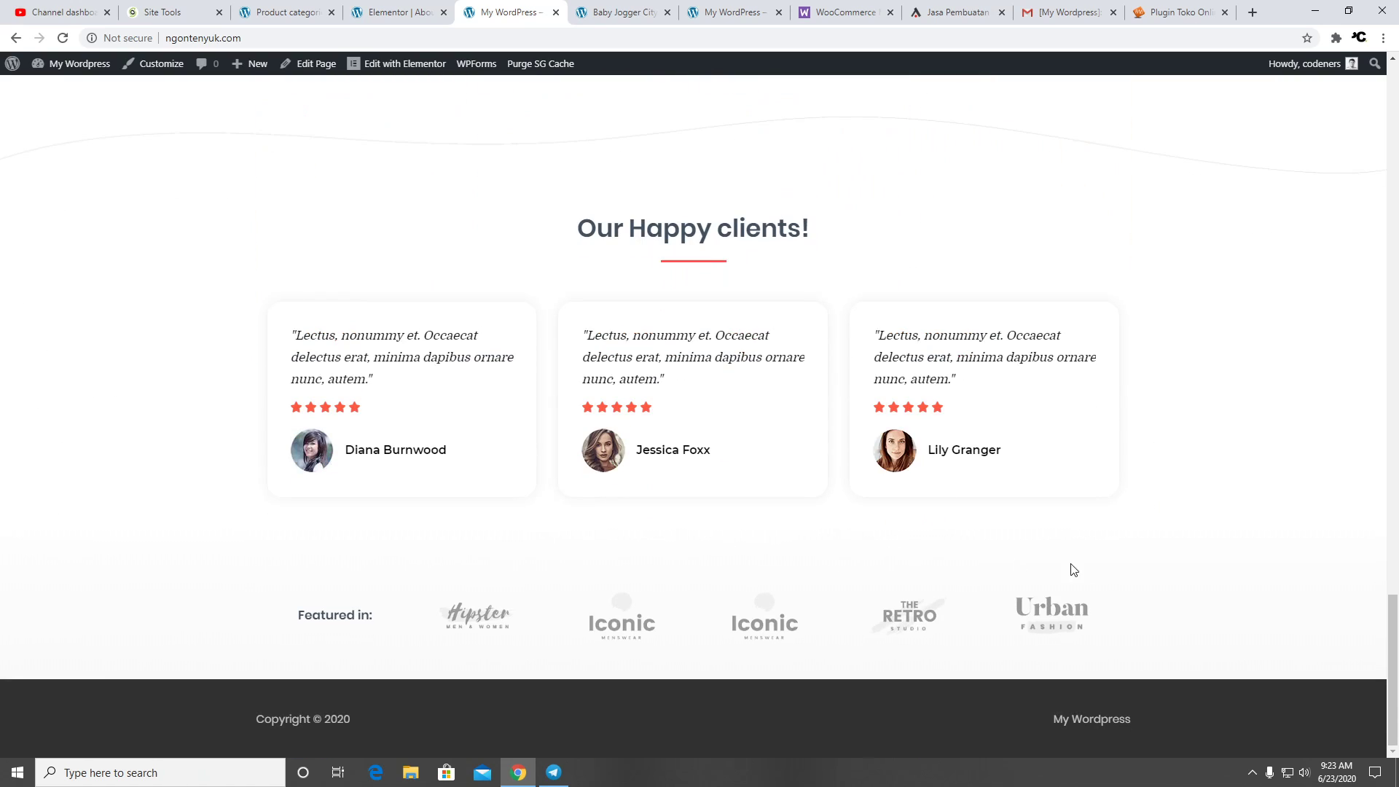
{"action": "scroll", "coordinate": [1175, 571], "scroll_direction": "up", "scroll_amount": 10}
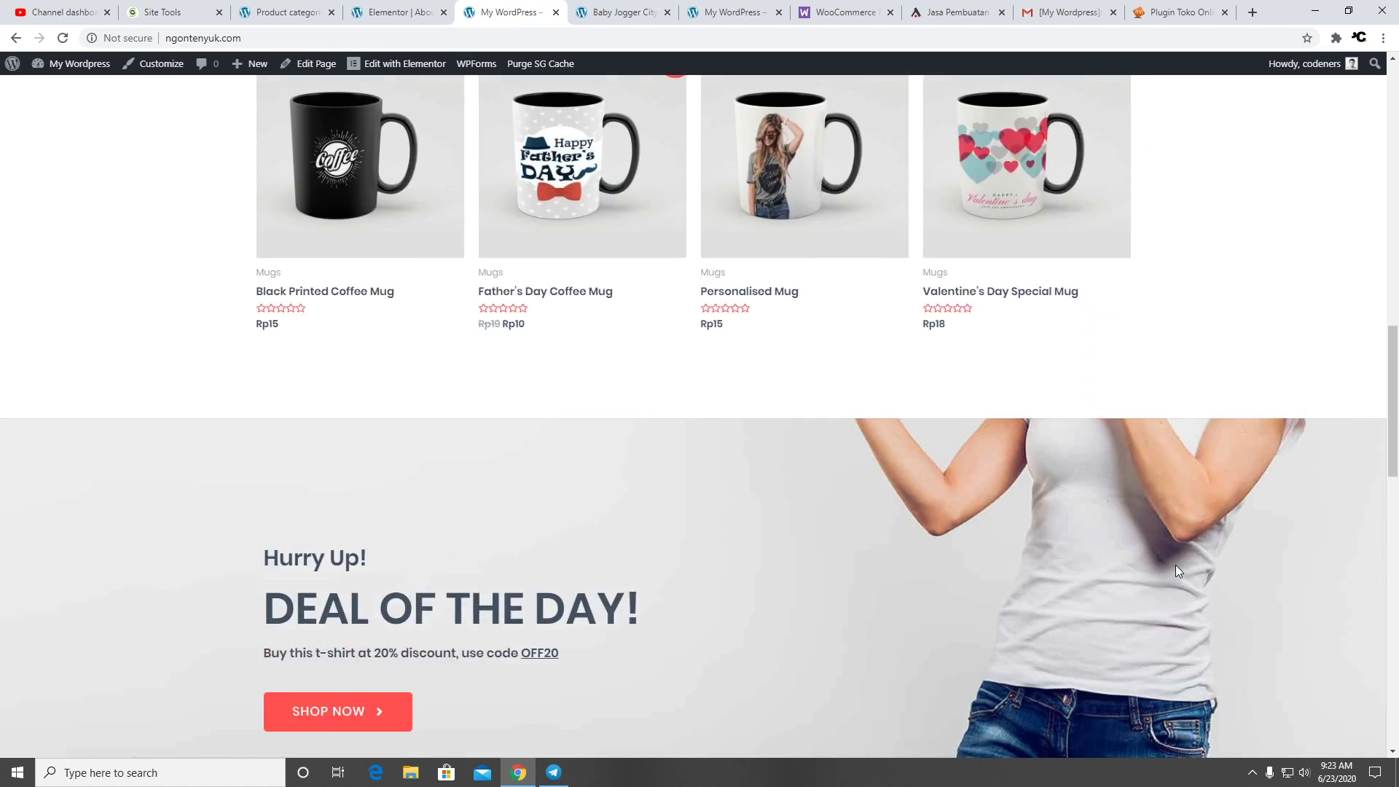
{"action": "scroll", "coordinate": [1176, 566], "scroll_direction": "up", "scroll_amount": 10}
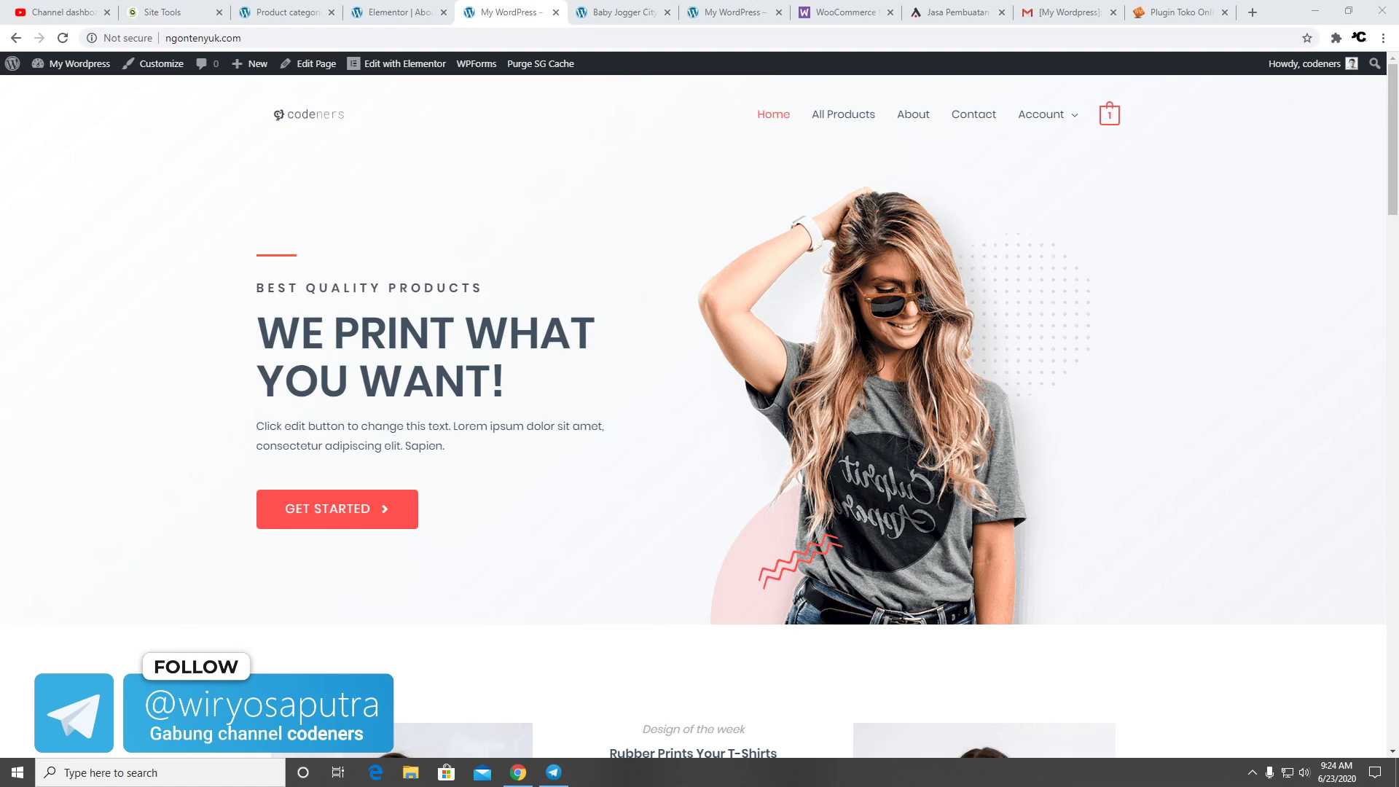
{"action": "left_click", "coordinate": [566, 774]}
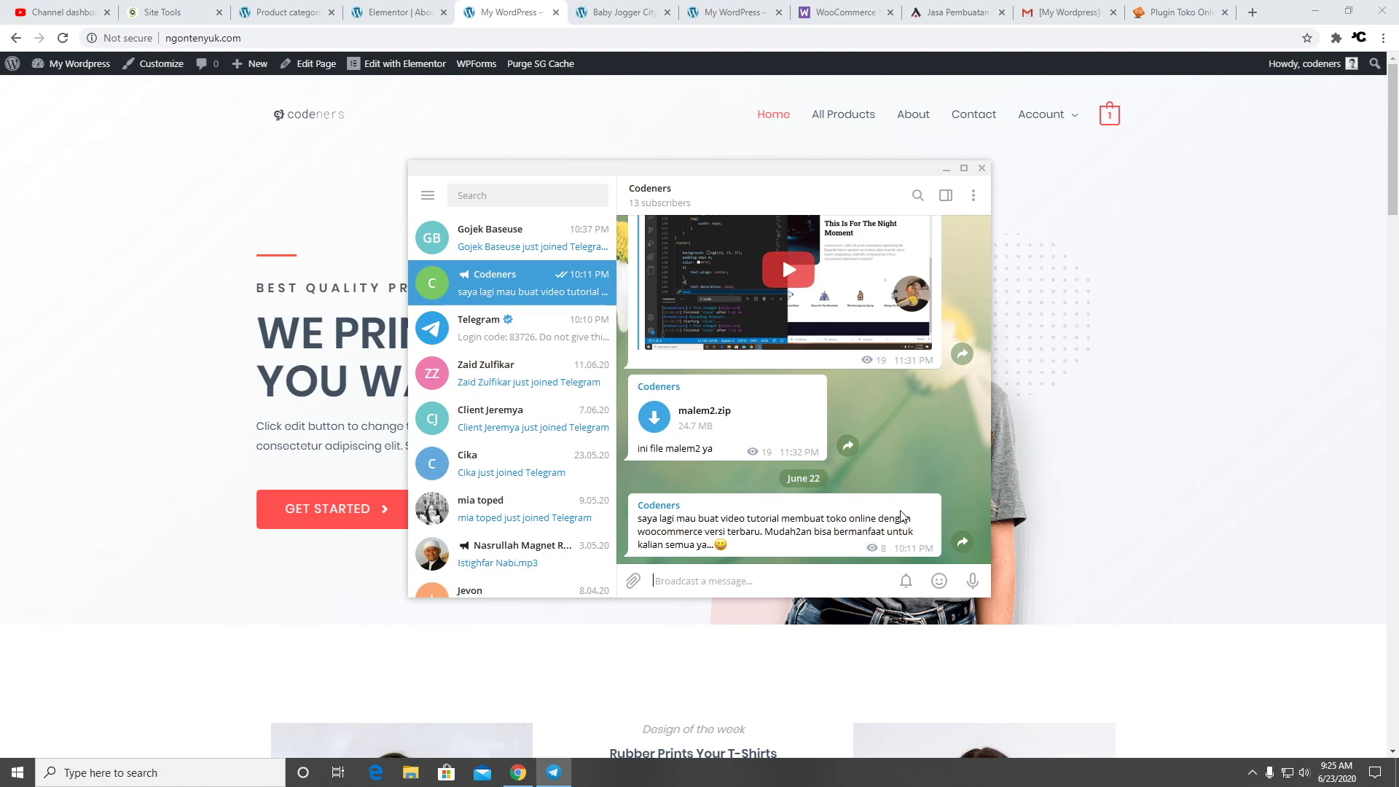
{"action": "scroll", "coordinate": [886, 467], "scroll_direction": "up", "scroll_amount": 3}
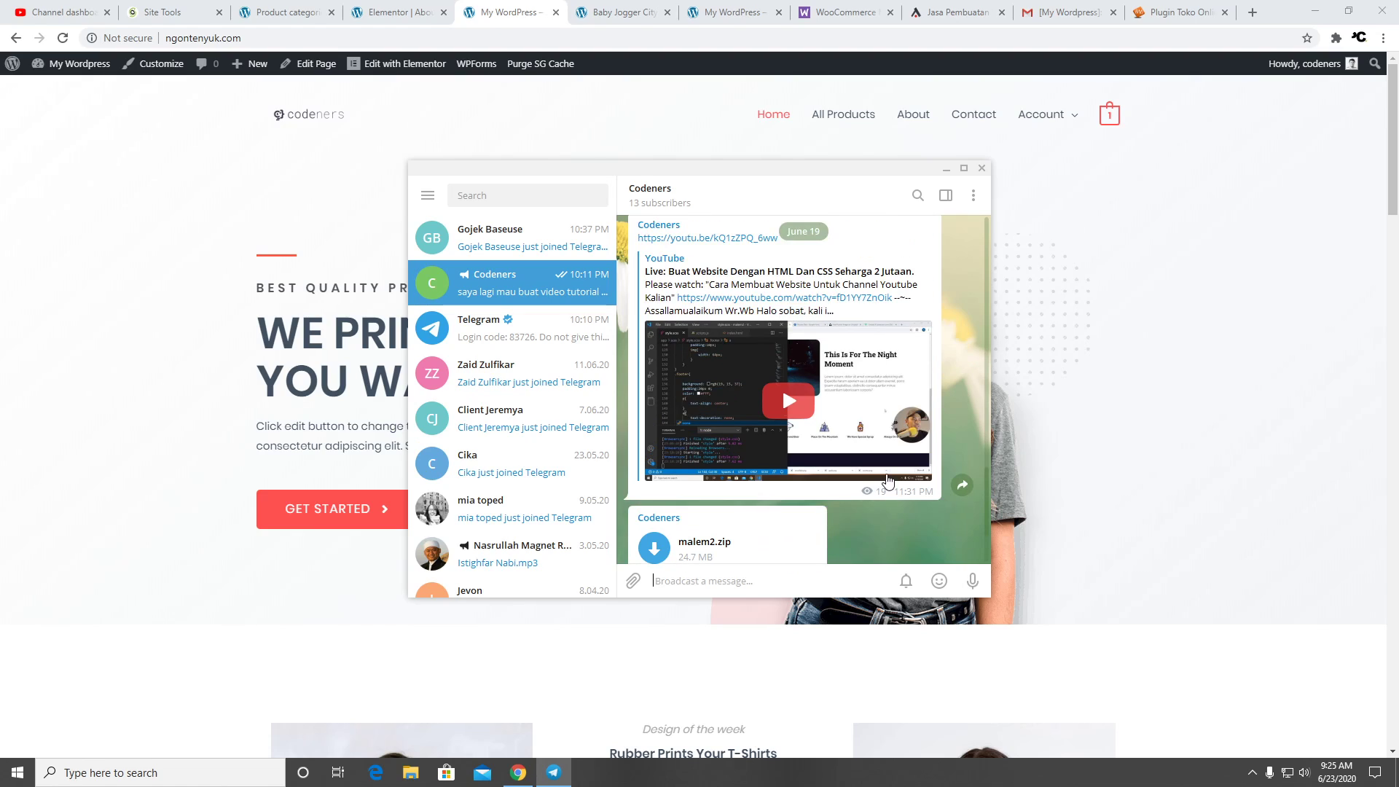
{"action": "scroll", "coordinate": [886, 463], "scroll_direction": "down", "scroll_amount": 3}
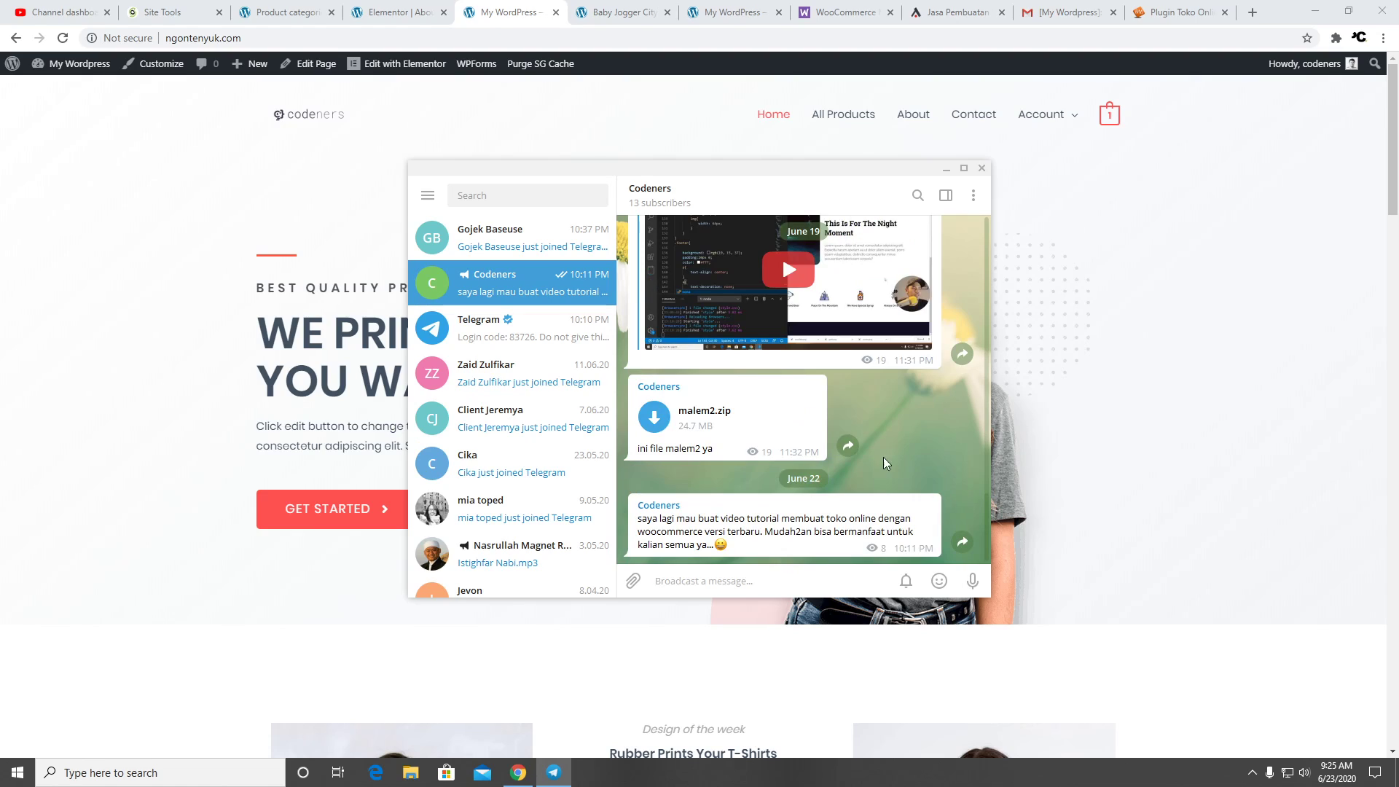
{"action": "left_click", "coordinate": [945, 168]}
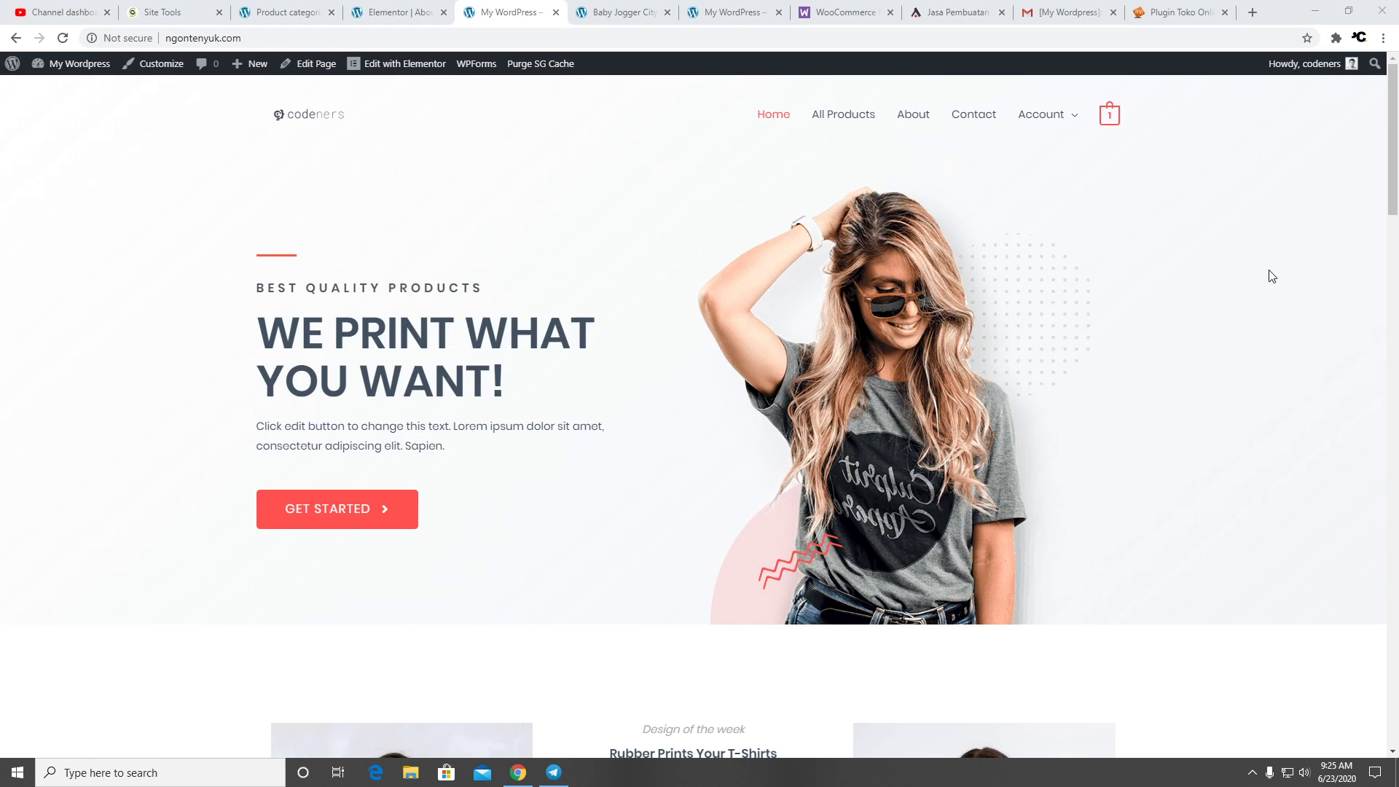